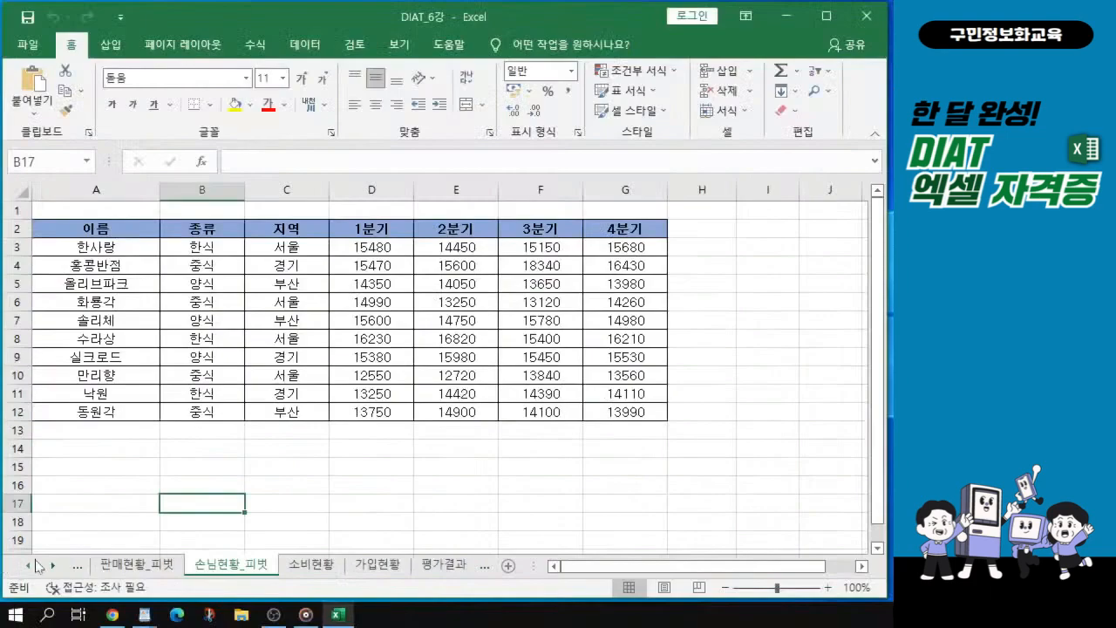
# - Open the 영업사원실적현황_피벗 worksheet in the DIAT_6강 workbook
pyautogui.click(55, 563)
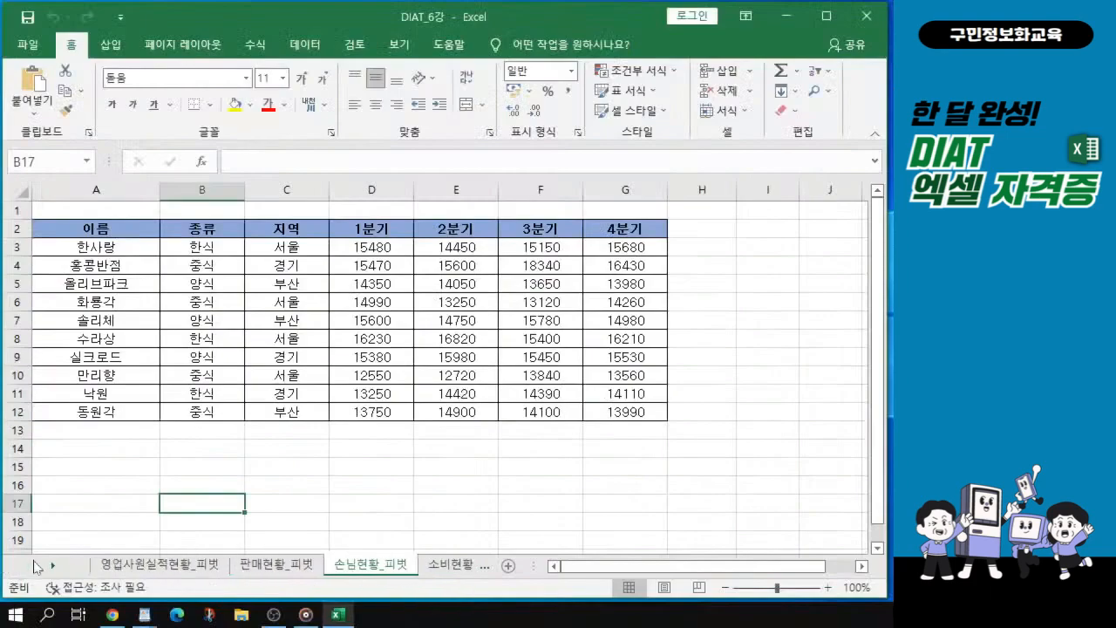
pyautogui.click(169, 574)
pyautogui.click(168, 571)
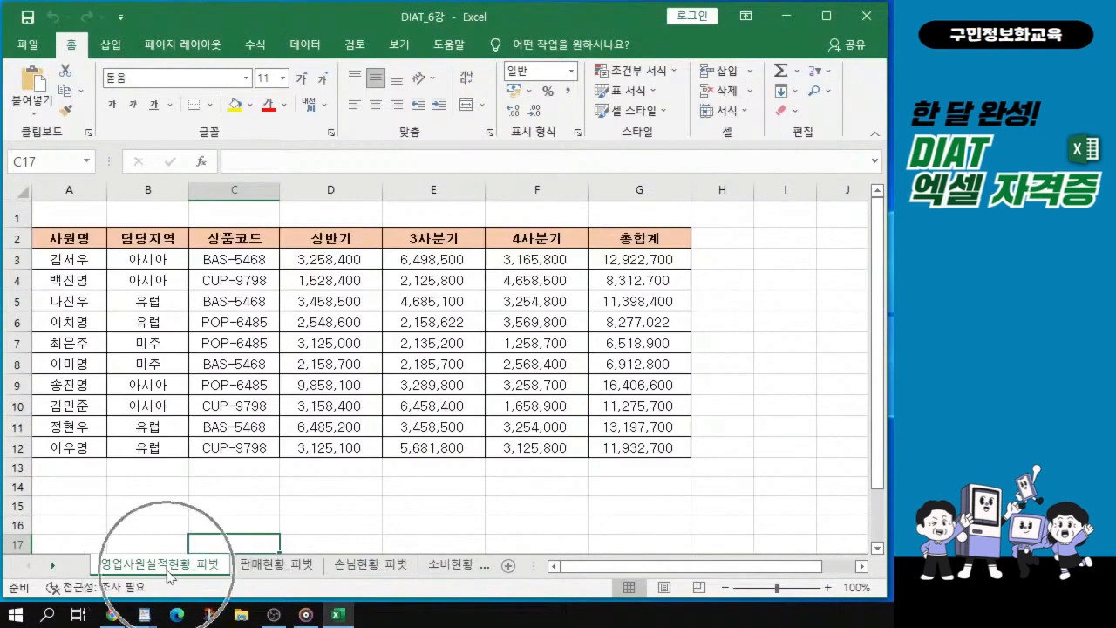
pyautogui.press('ctrl')
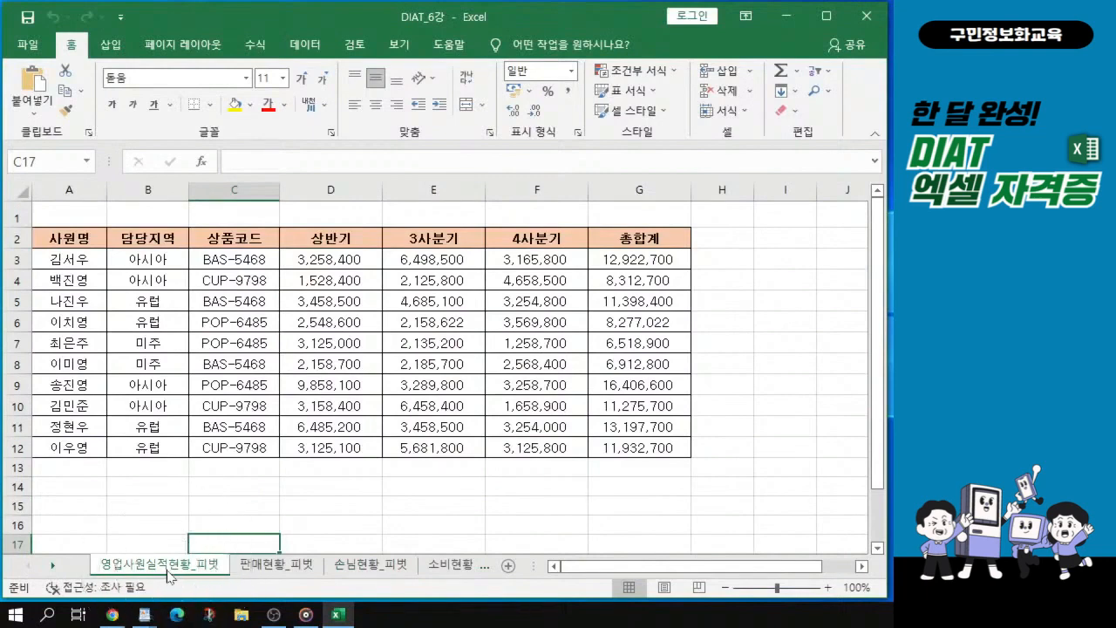
pyautogui.press('ctrl')
pyautogui.press('ctrl')
pyautogui.press('ctrl')
pyautogui.press('ctrl')
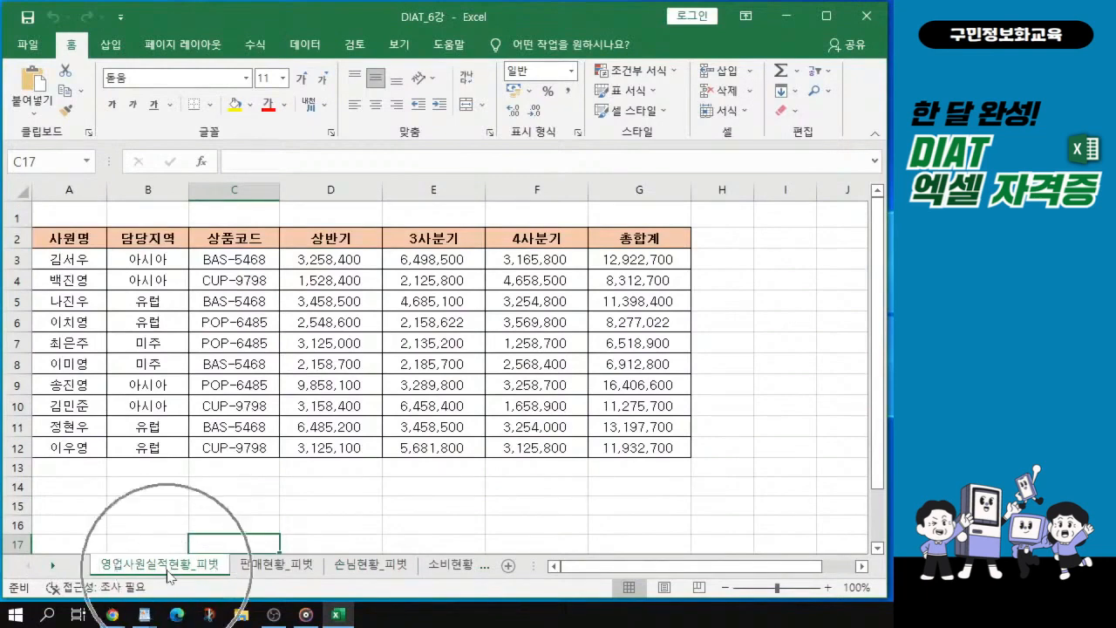
# - Switch to the 피벗테이블 완성 workbook, show its 영업사원피벗 sheet enlarged to 115%, and align its window over the practice workbook
pyautogui.hotkey('alt', 'Tab')
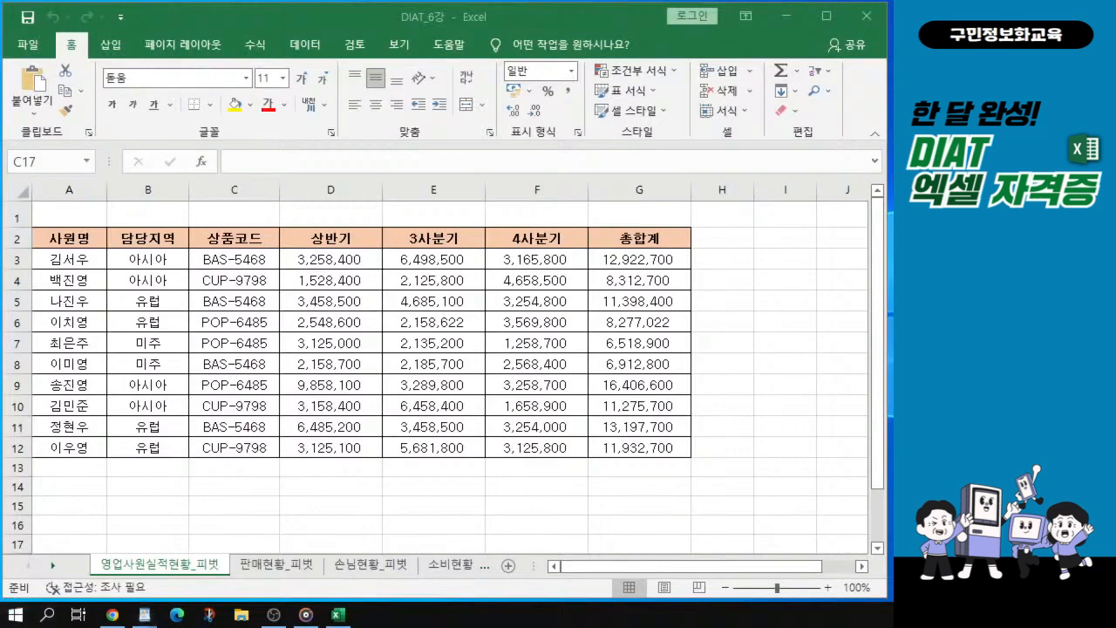
pyautogui.hotkey('alt', 'Tab')
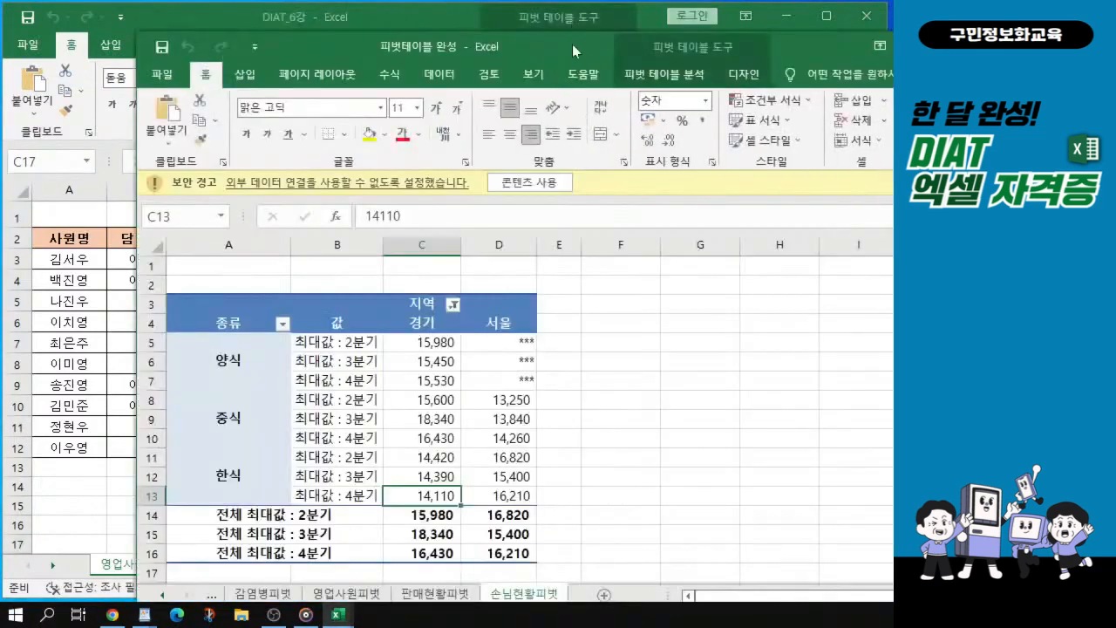
pyautogui.moveTo(572, 44); pyautogui.dragTo(0, 12)
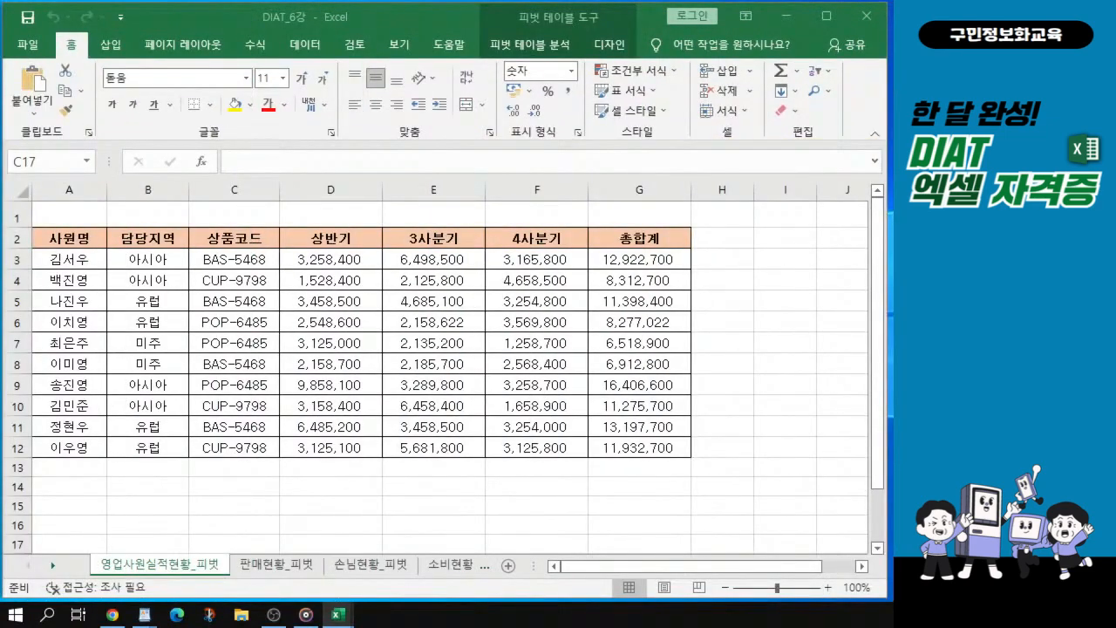
pyautogui.moveTo(0, 12); pyautogui.dragTo(482, 27)
pyautogui.keyDown('ctrl'); pyautogui.scroll(1, 310, 395); pyautogui.keyUp('ctrl')
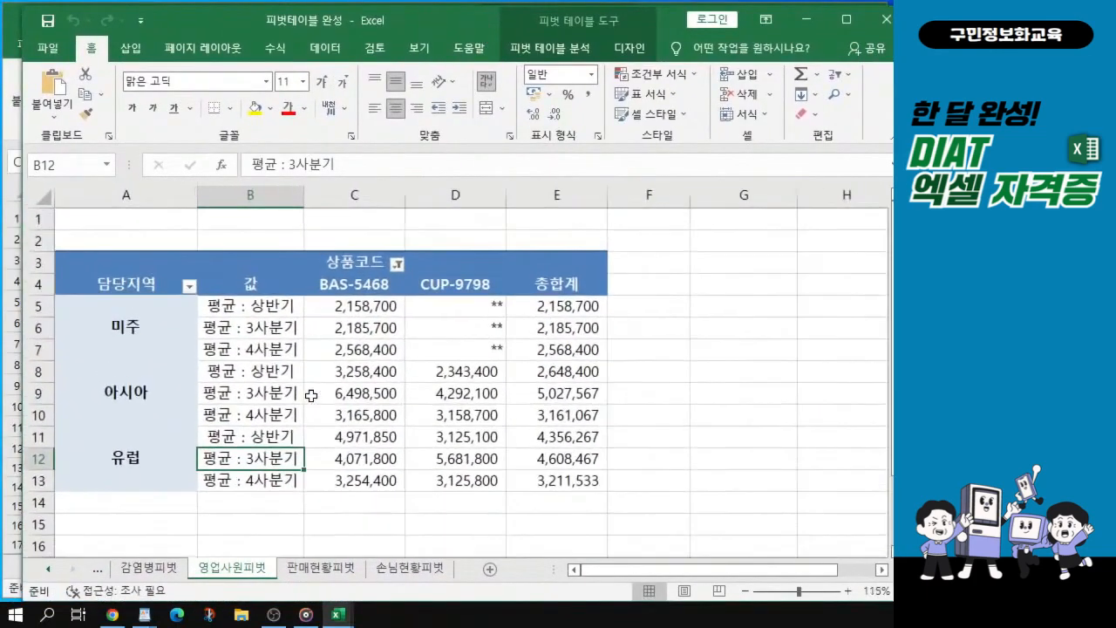
pyautogui.moveTo(458, 35); pyautogui.dragTo(441, 35)
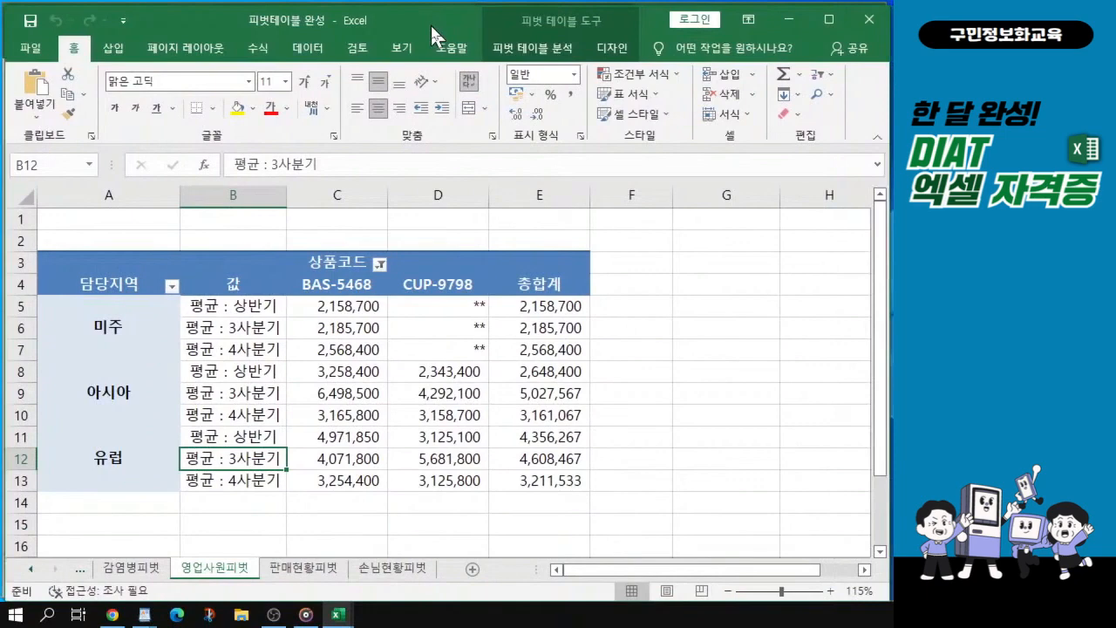
# - Examine the finished pivot table's 담당지역 rows, 상품코드 columns, quarterly averages and 총합계 column
pyautogui.click(111, 329)
pyautogui.click(113, 406)
pyautogui.click(104, 469)
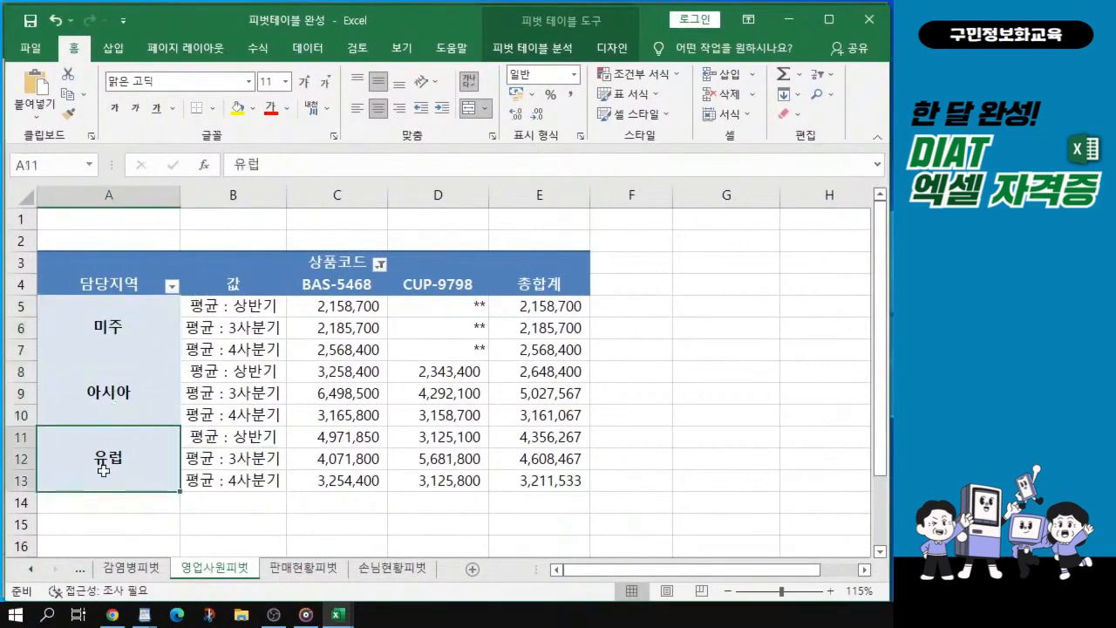
pyautogui.click(323, 285)
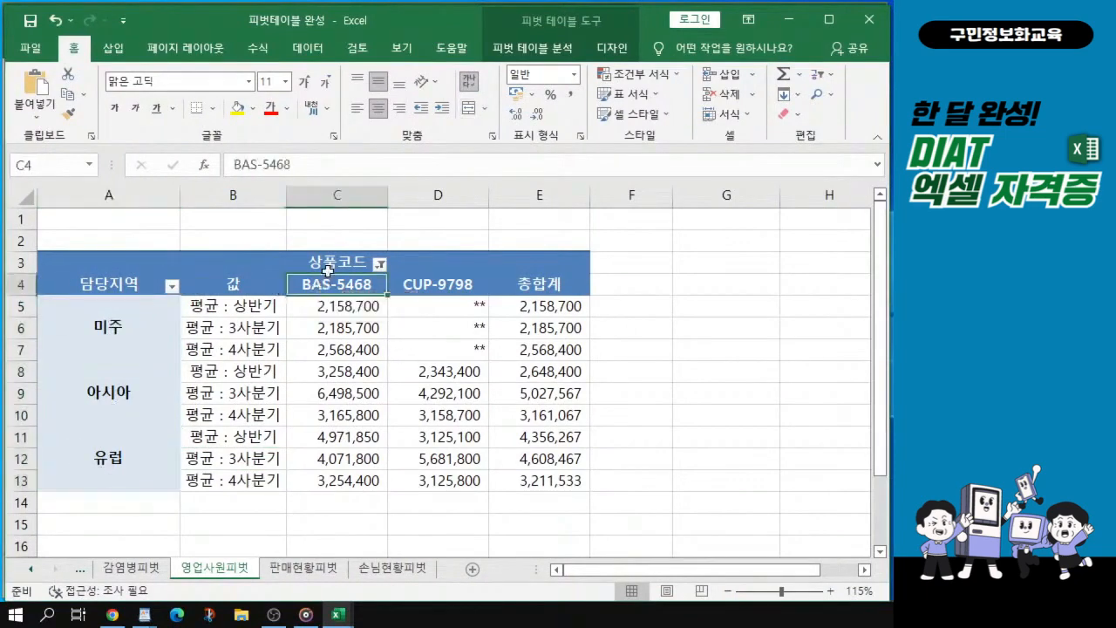
pyautogui.click(322, 261)
pyautogui.scroll(1, 336, 269)
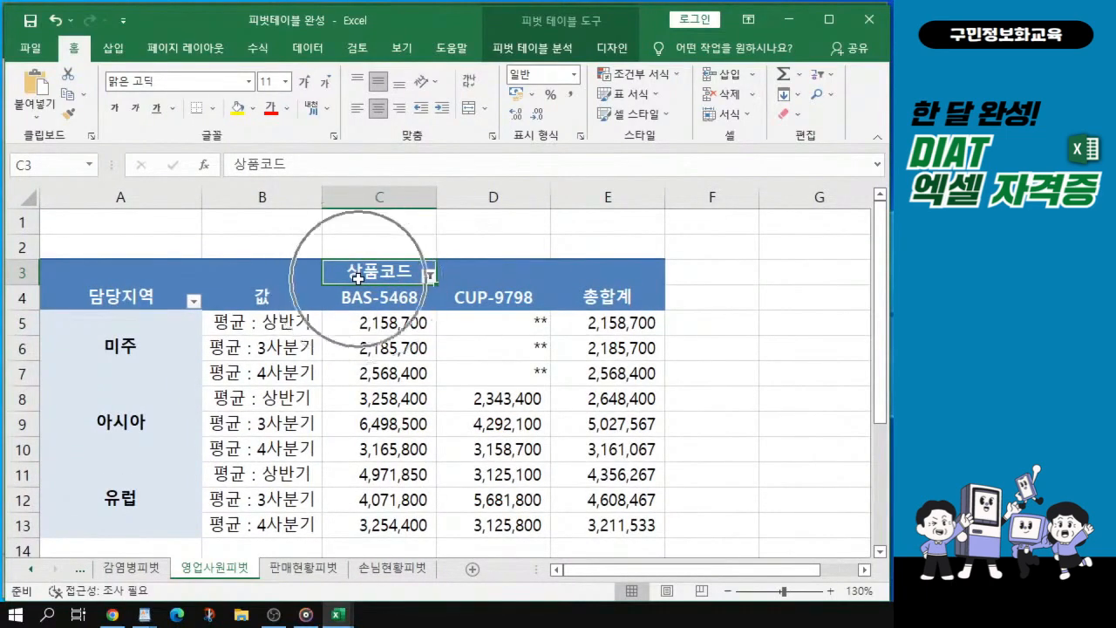
pyautogui.moveTo(134, 324); pyautogui.dragTo(597, 349)
pyautogui.moveTo(110, 432); pyautogui.dragTo(624, 440)
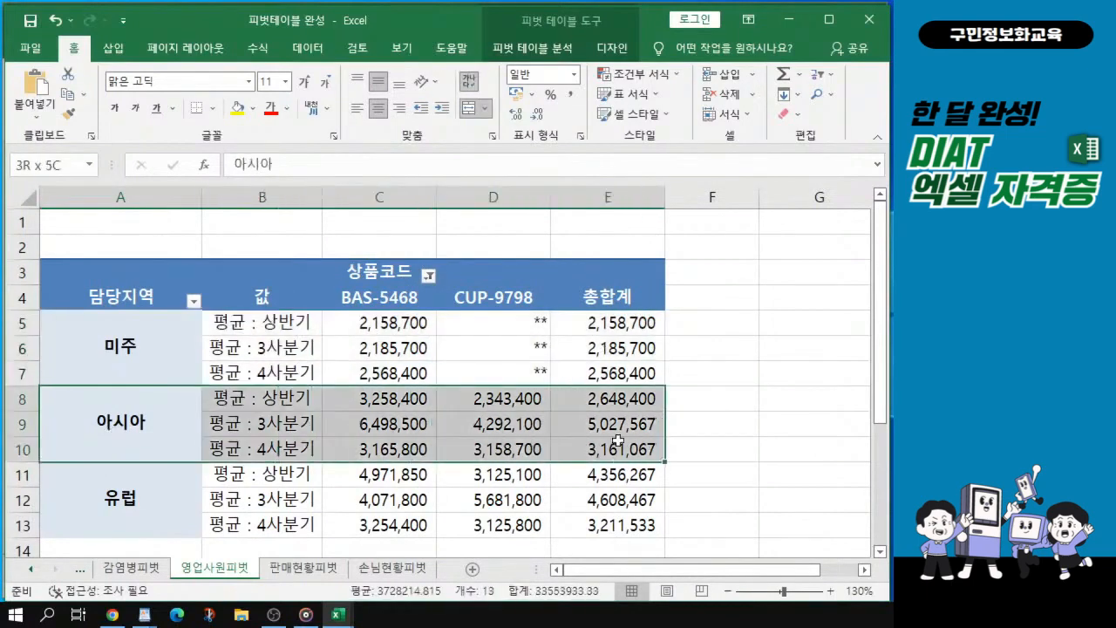
pyautogui.moveTo(80, 496); pyautogui.dragTo(608, 497)
pyautogui.moveTo(614, 311)
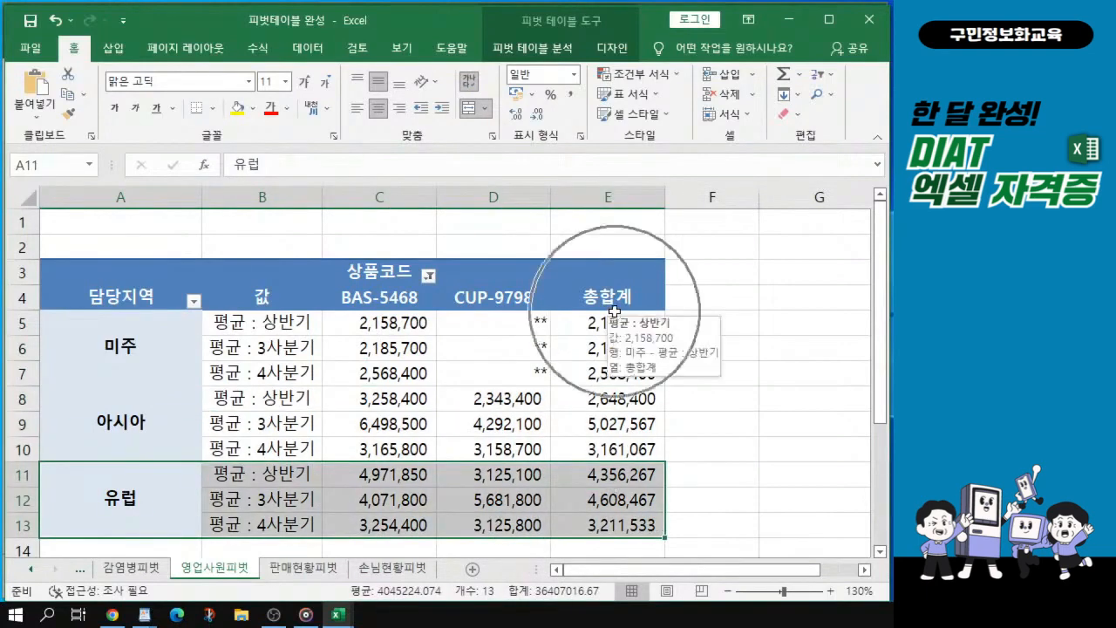
pyautogui.scroll(-1, 615, 436)
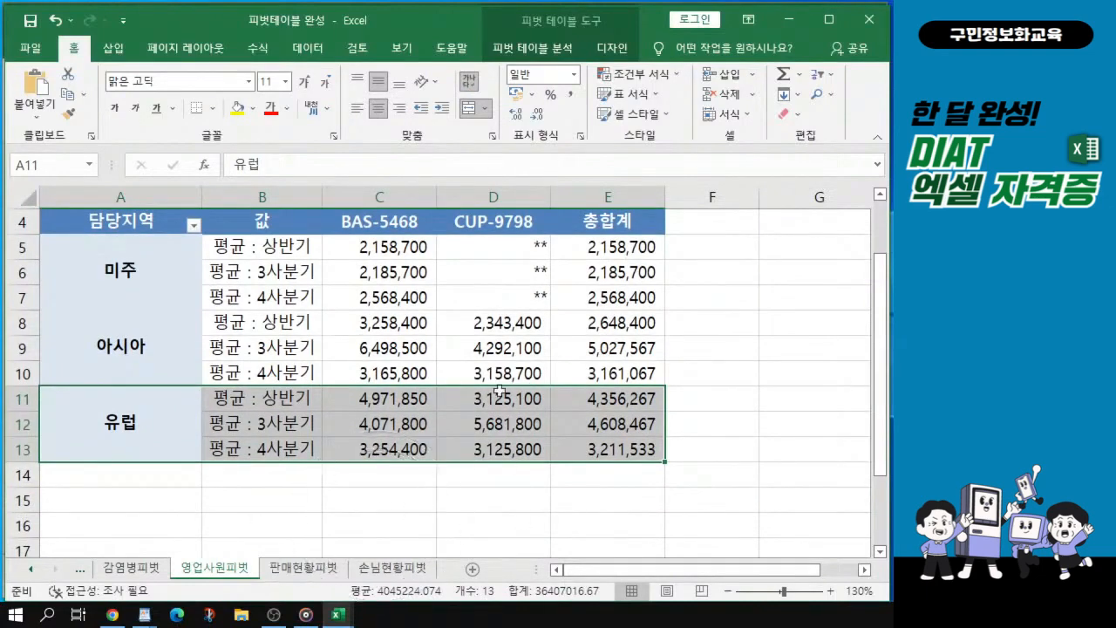
pyautogui.scroll(1, 382, 384)
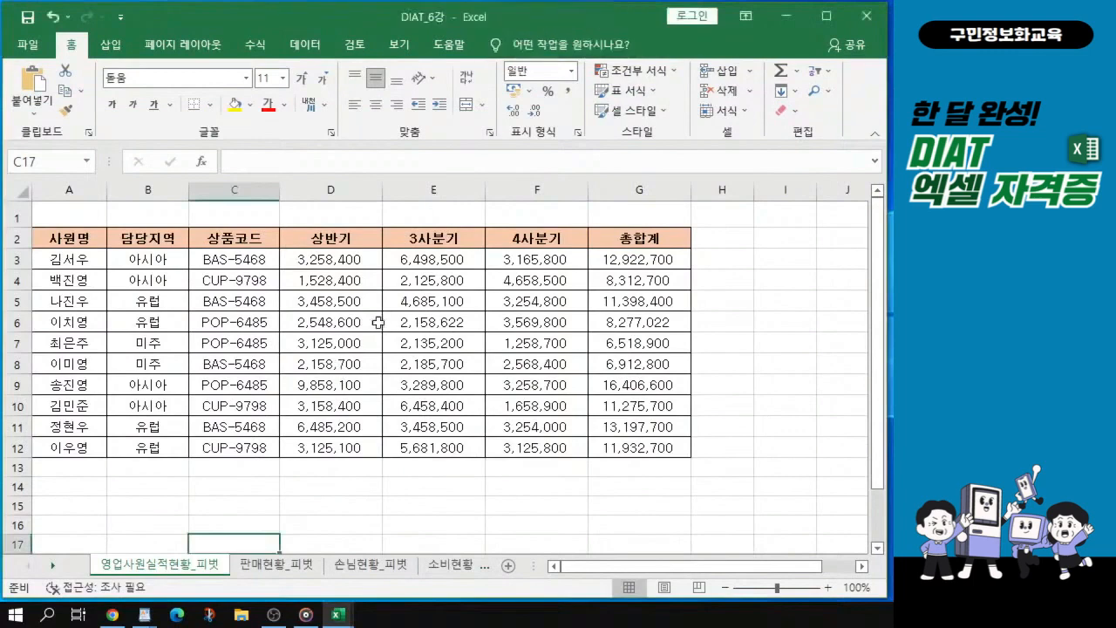
# - Back in the DIAT_6강 workbook, create a pivot table on a new worksheet from range A2:G12 of 영업사원실적현황_피벗
pyautogui.click(330, 303)
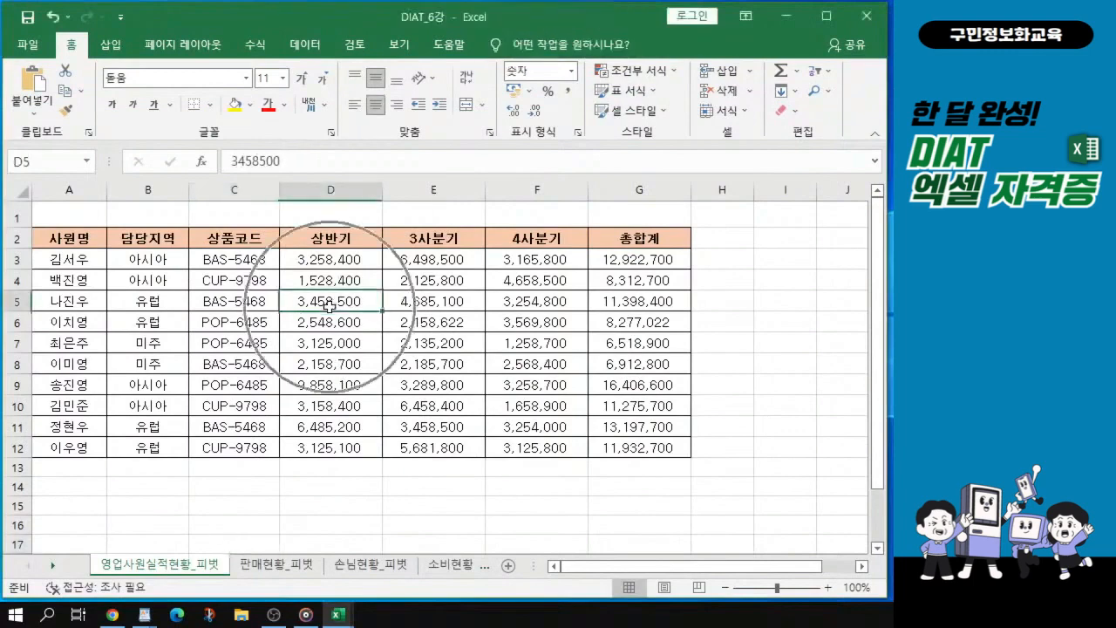
pyautogui.press('ctrl')
pyautogui.press('ctrl')
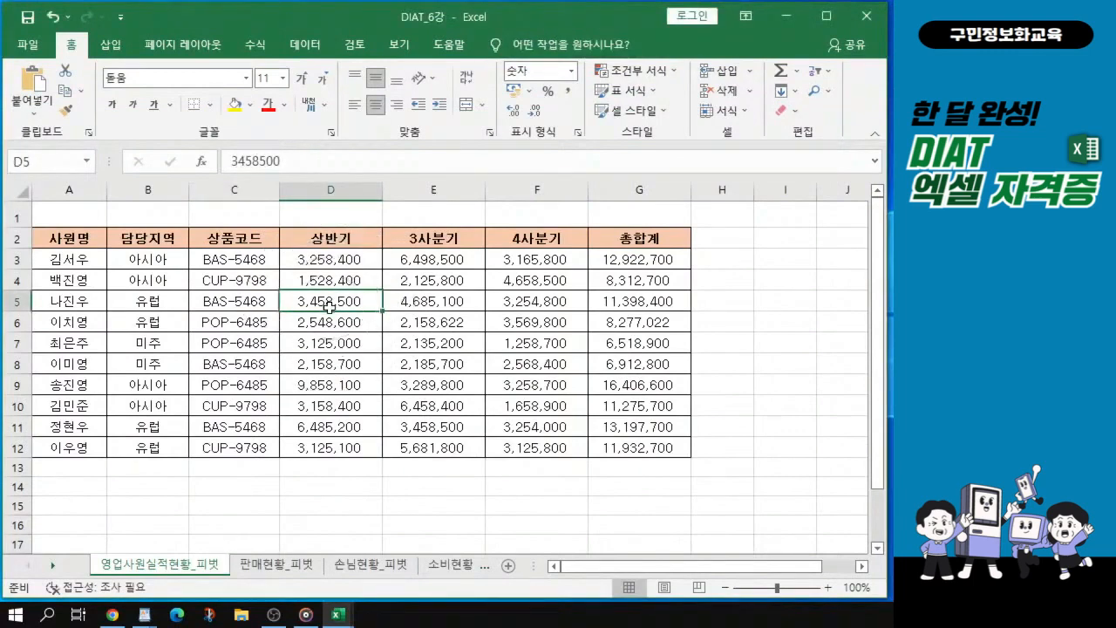
pyautogui.press('ctrl')
pyautogui.press('ctrl')
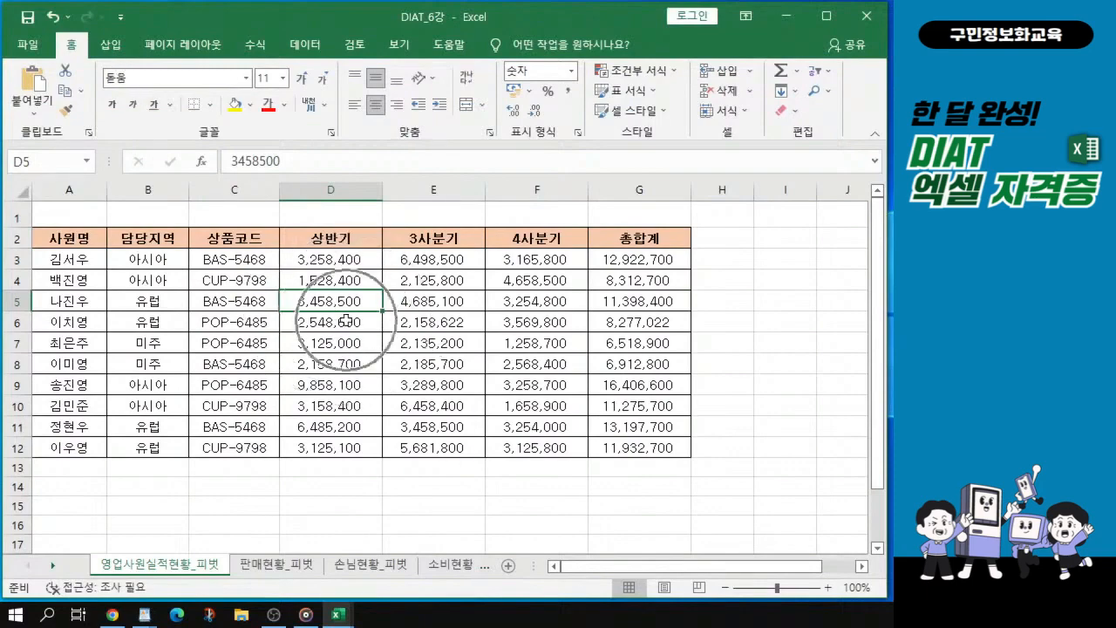
pyautogui.scroll(1, 348, 320)
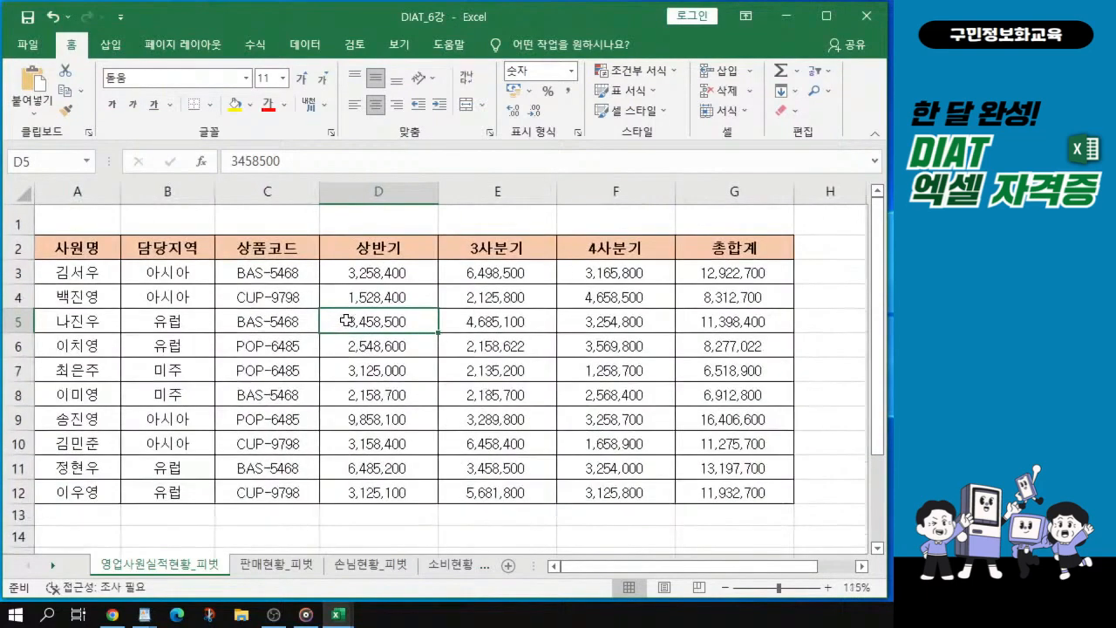
pyautogui.click(111, 49)
pyautogui.press('ctrl')
pyautogui.press('ctrl')
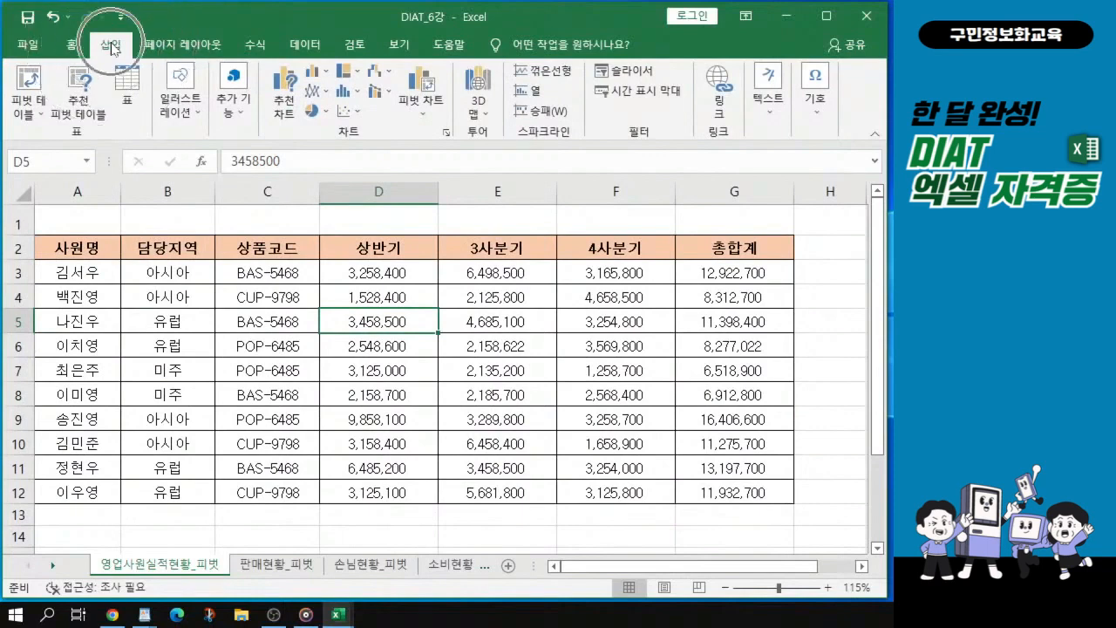
pyautogui.press('ctrl')
pyautogui.press('ctrl')
pyautogui.press('ctrl')
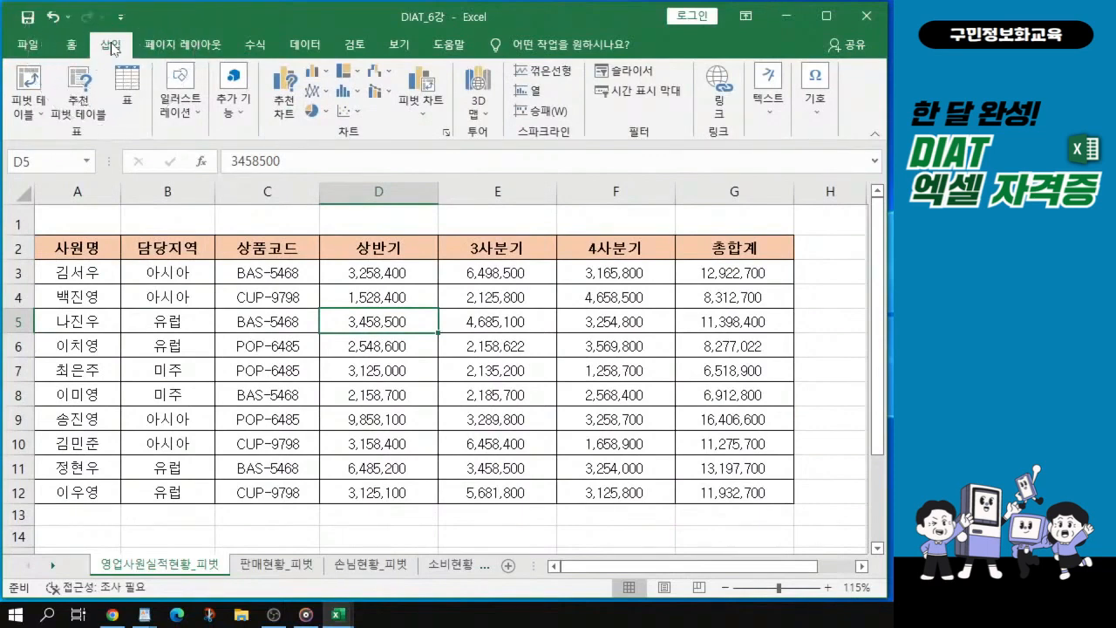
pyautogui.press('ctrl')
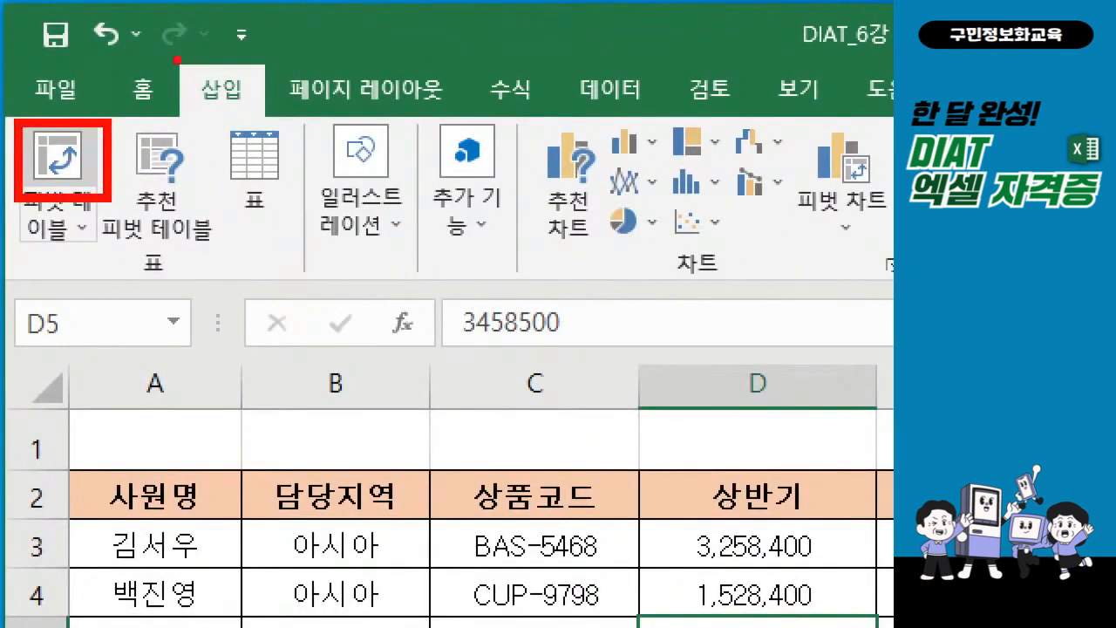
pyautogui.moveTo(193, 72)
pyautogui.mouseDown()
pyautogui.moveTo(203, 89)
pyautogui.moveTo(249, 45)
pyautogui.mouseUp()
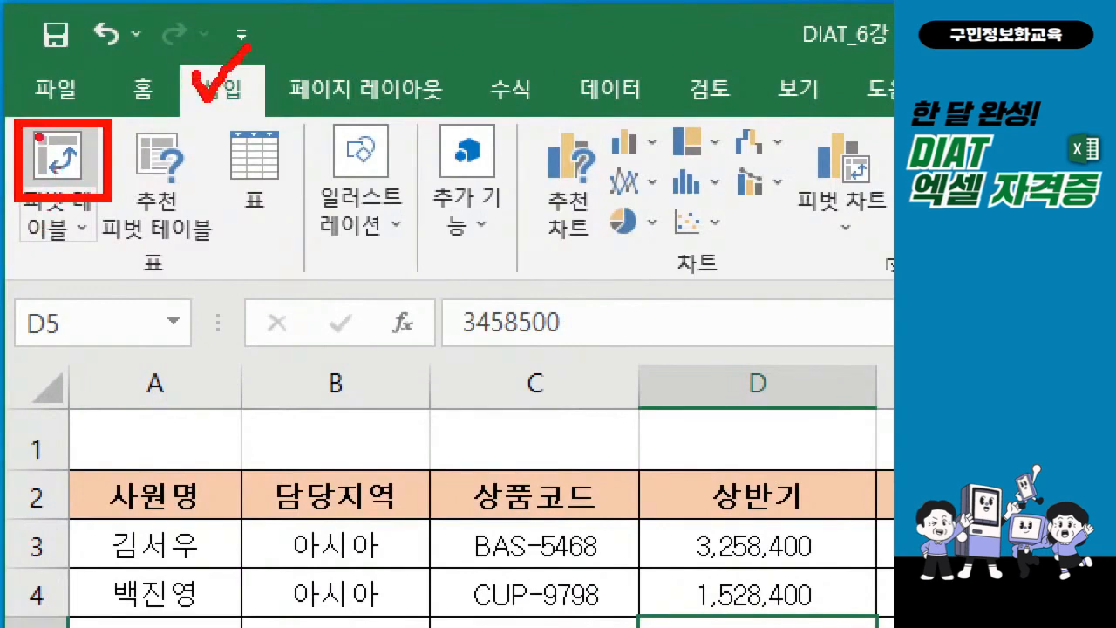
pyautogui.moveTo(37, 136); pyautogui.dragTo(103, 103)
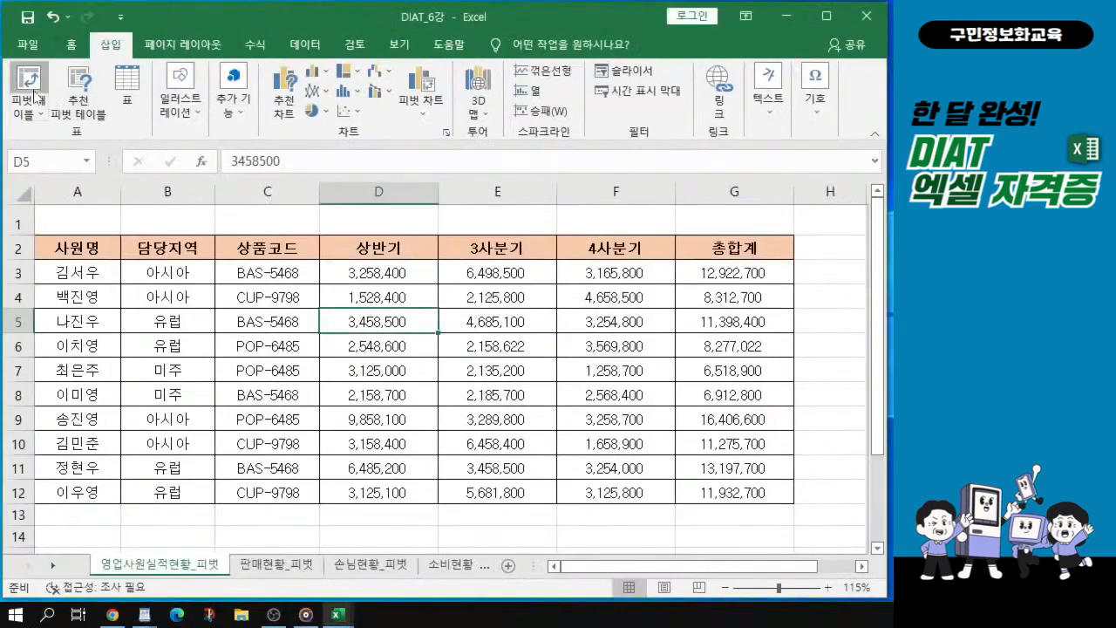
pyautogui.click(30, 80)
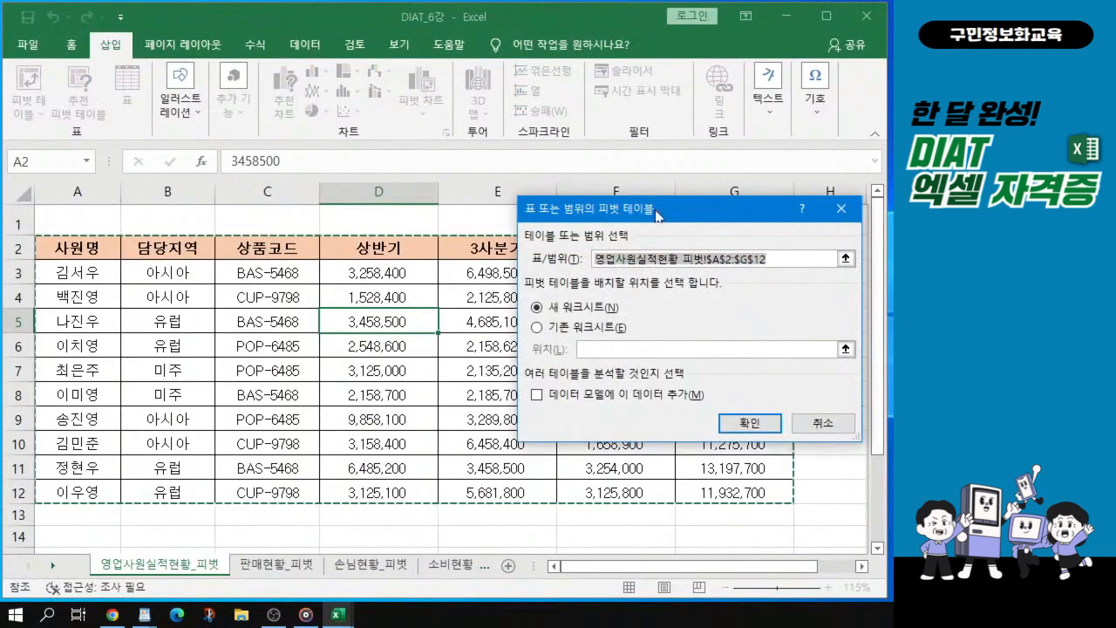
pyautogui.moveTo(660, 210); pyautogui.dragTo(562, 187)
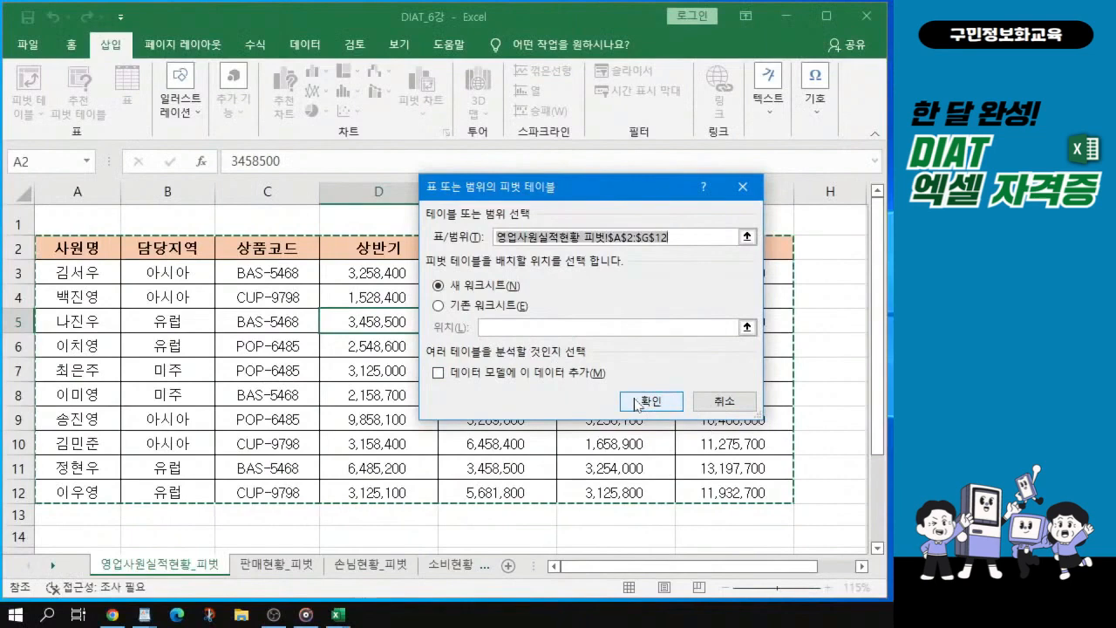
pyautogui.click(636, 402)
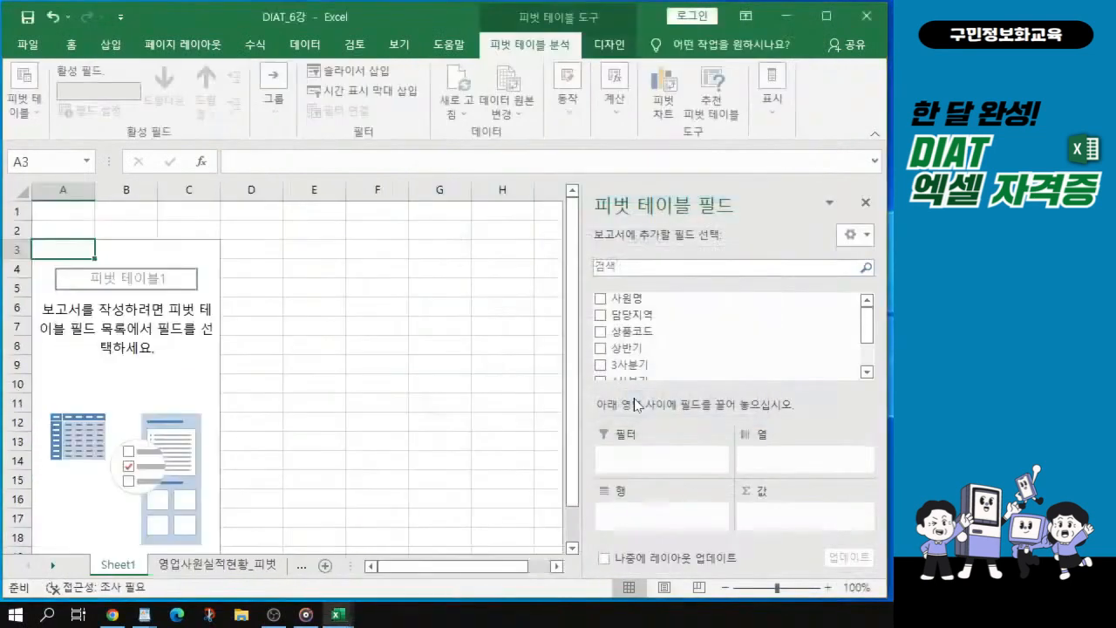
# - Rename the new pivot table worksheet Sheet1 as 피벗테이블정답
pyautogui.click(131, 576)
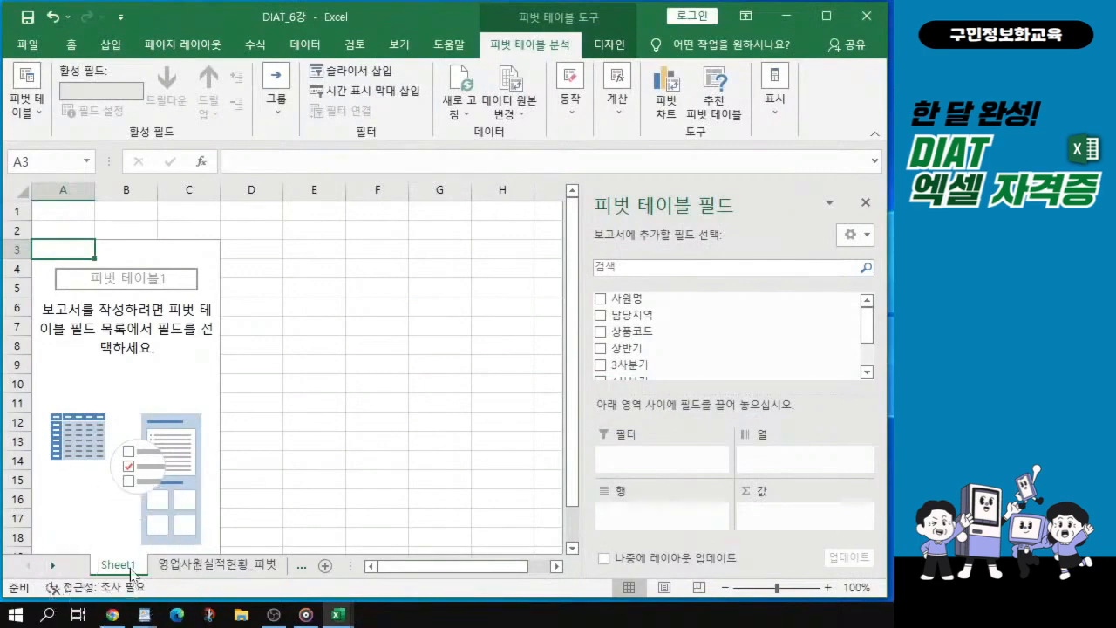
pyautogui.doubleClick(132, 573)
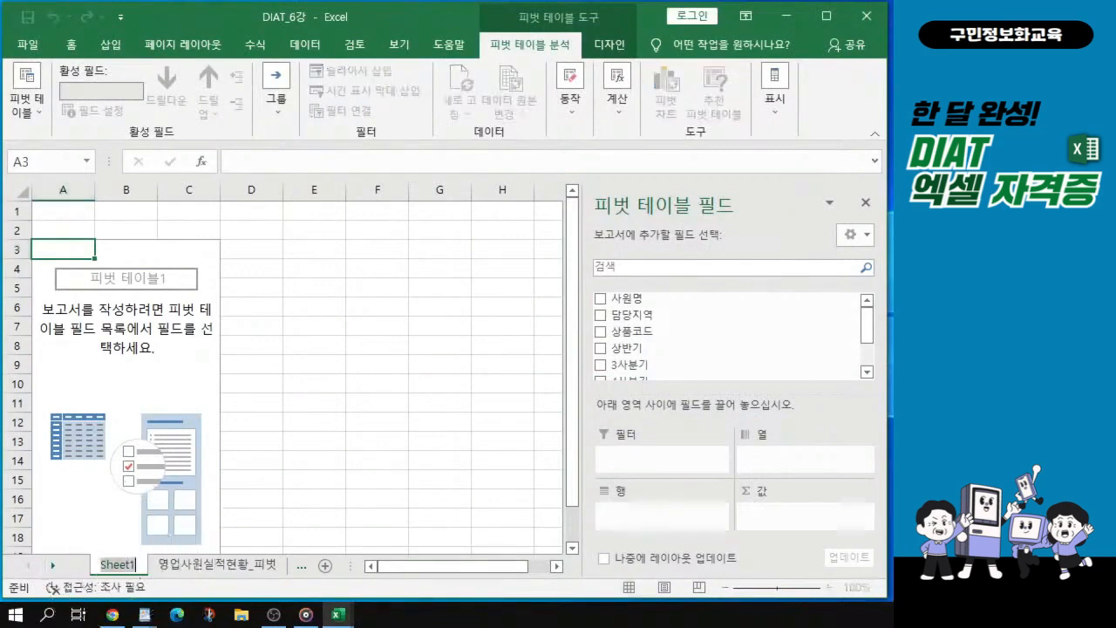
pyautogui.press('ctrl')
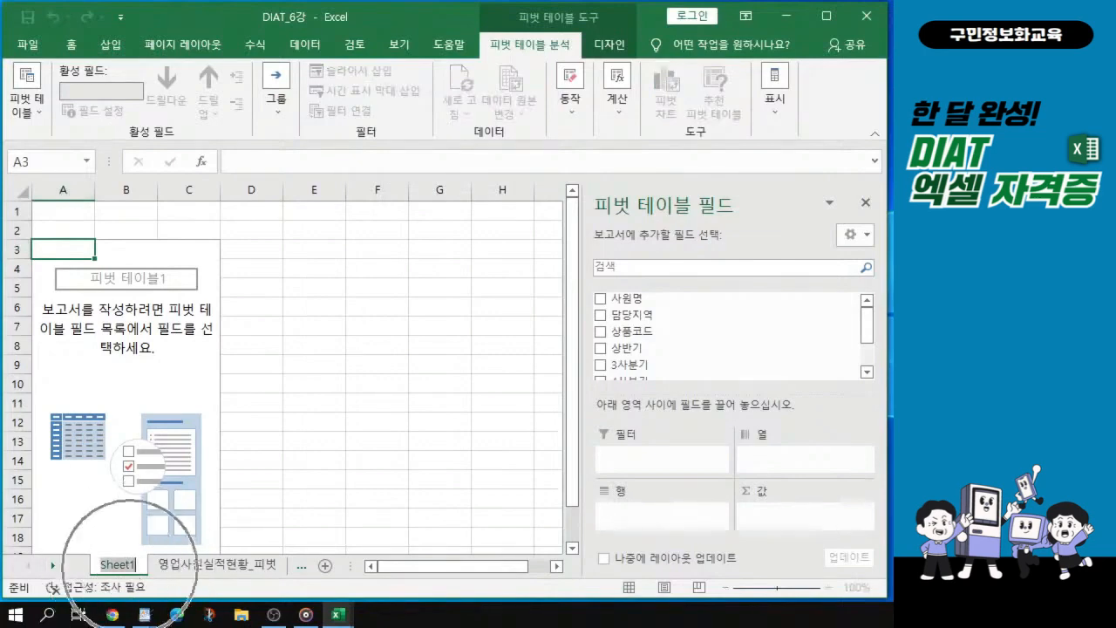
pyautogui.press('ctrl')
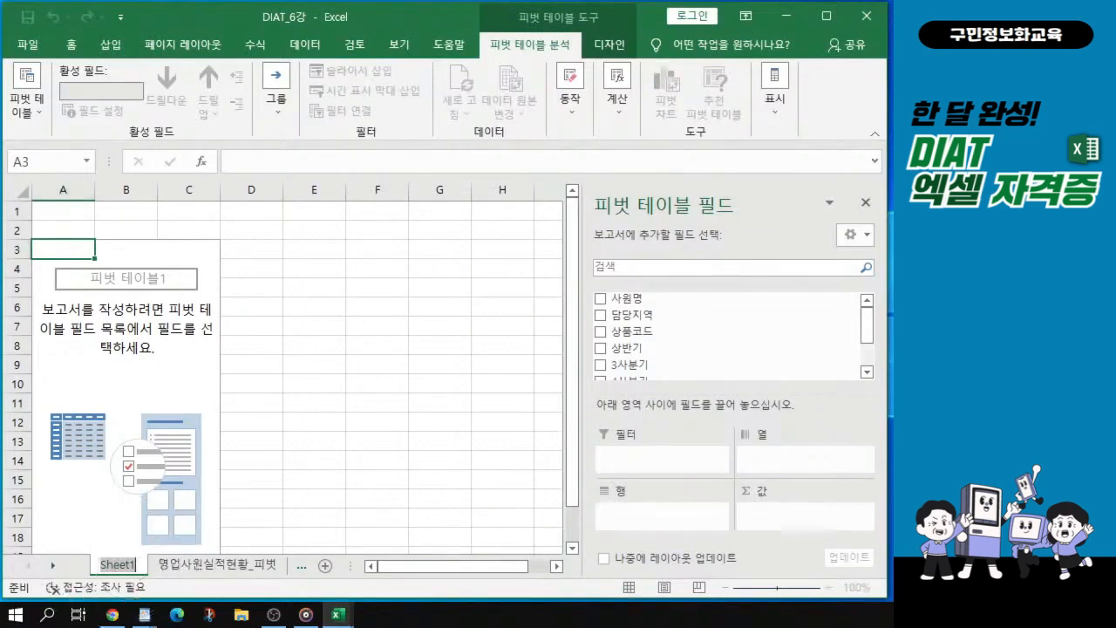
pyautogui.press('ctrl')
pyautogui.press('BackSpace')
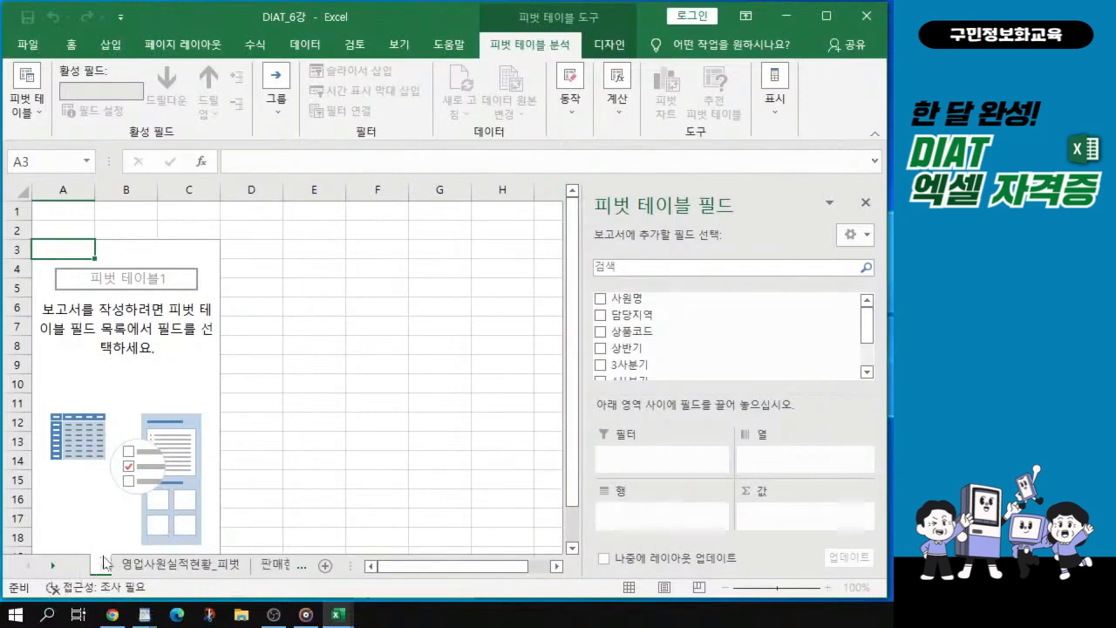
pyautogui.write('피')
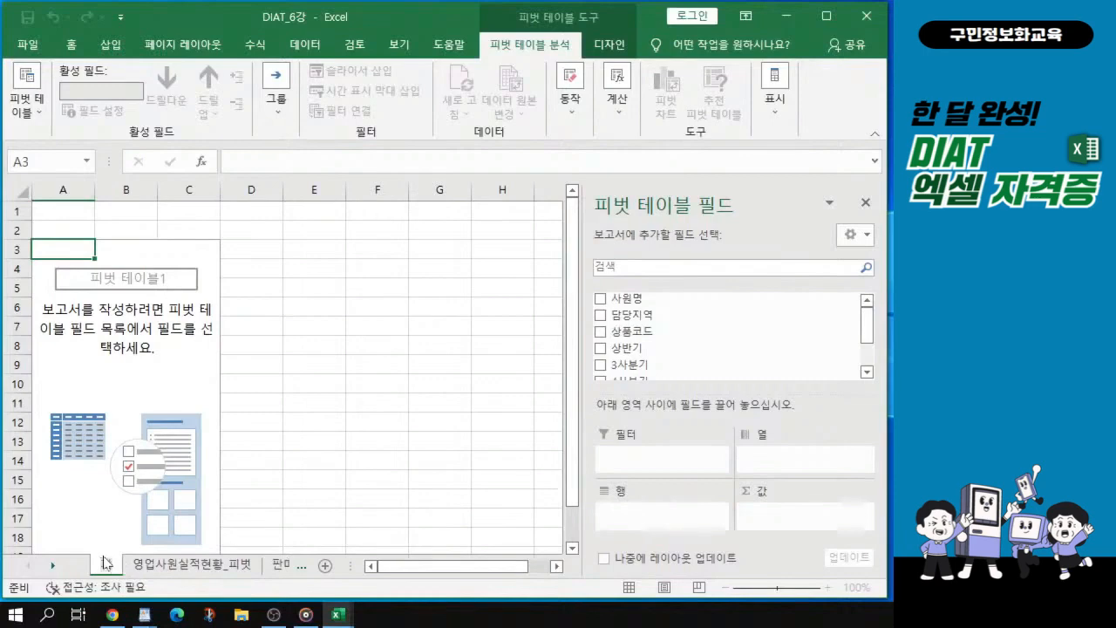
pyautogui.write('벗테')
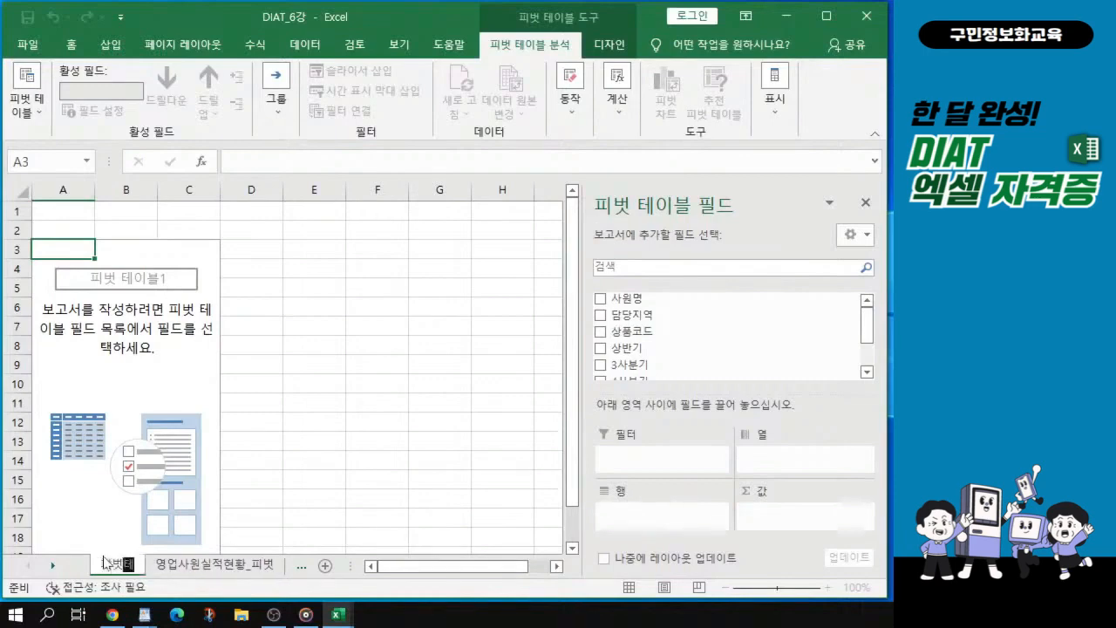
pyautogui.write('이블지')
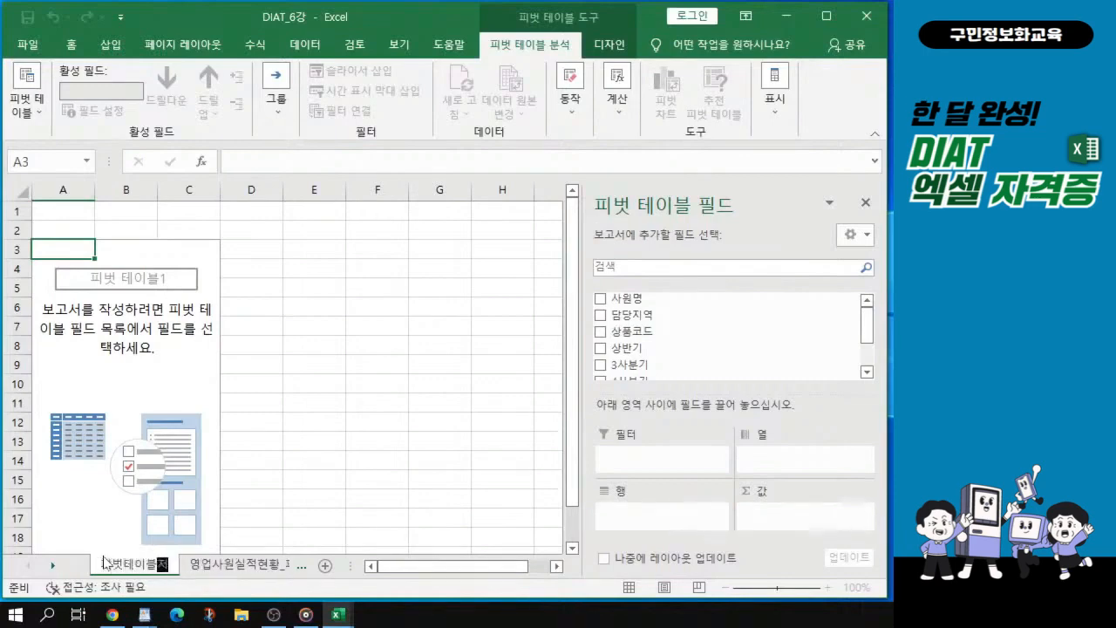
pyautogui.write('ㅇㄹㅏㅂ')
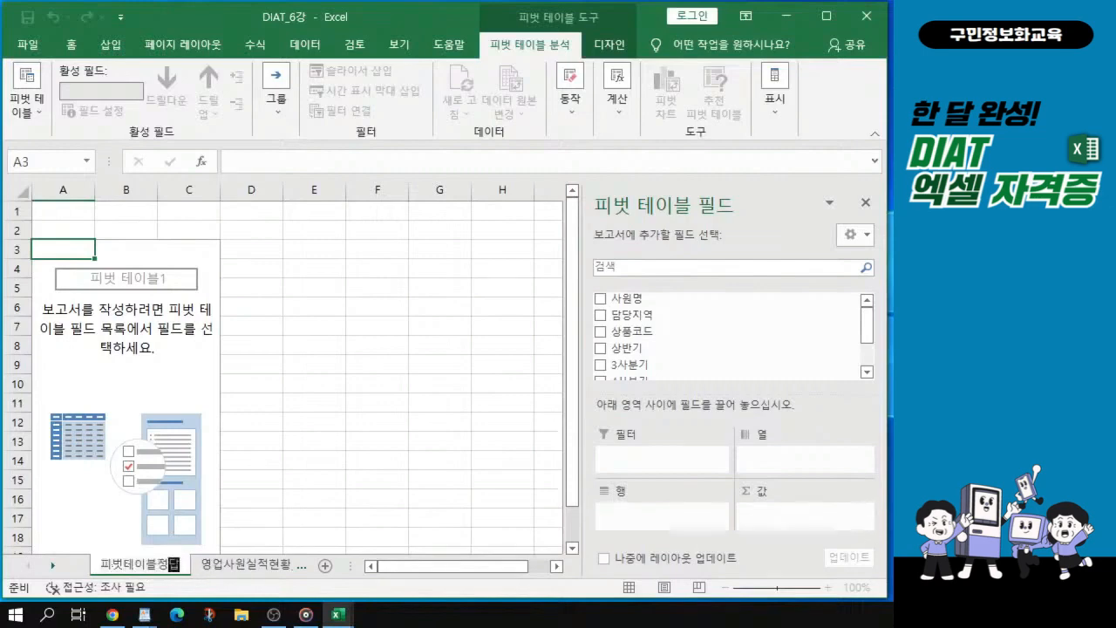
pyautogui.press('Return')
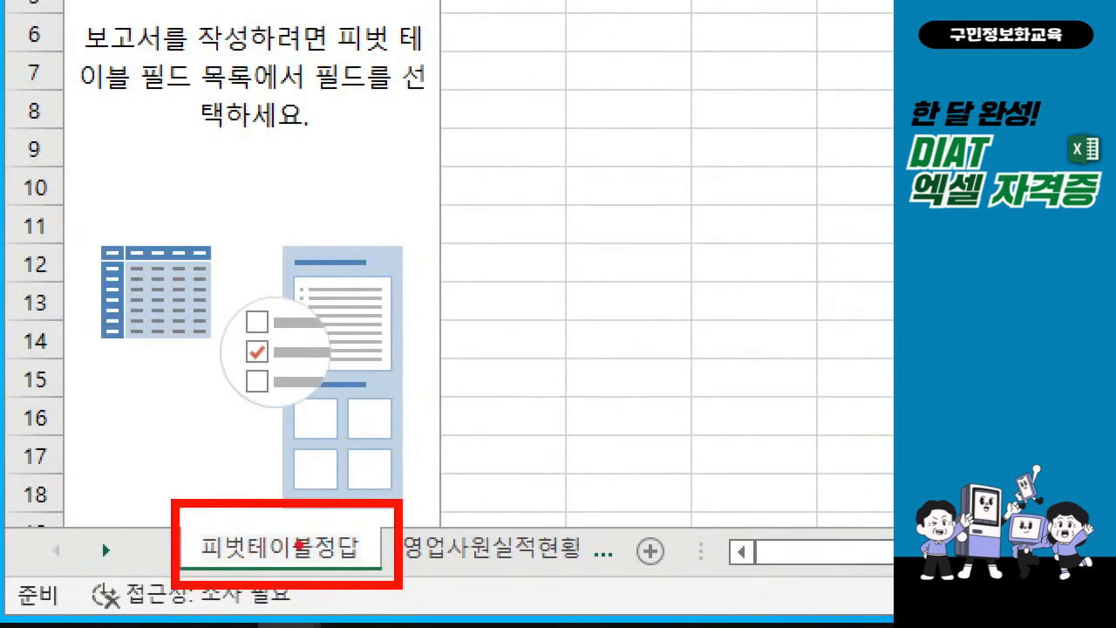
pyautogui.moveTo(296, 528); pyautogui.dragTo(371, 512)
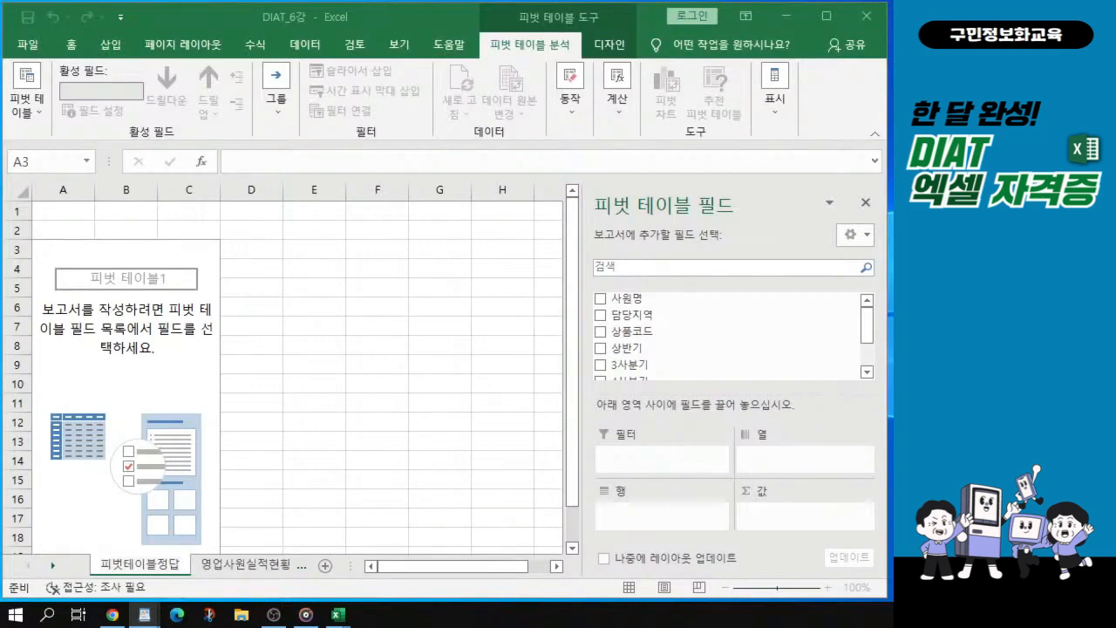
# - Add the 담당지역 field to the pivot table's row area
pyautogui.press('ctrl')
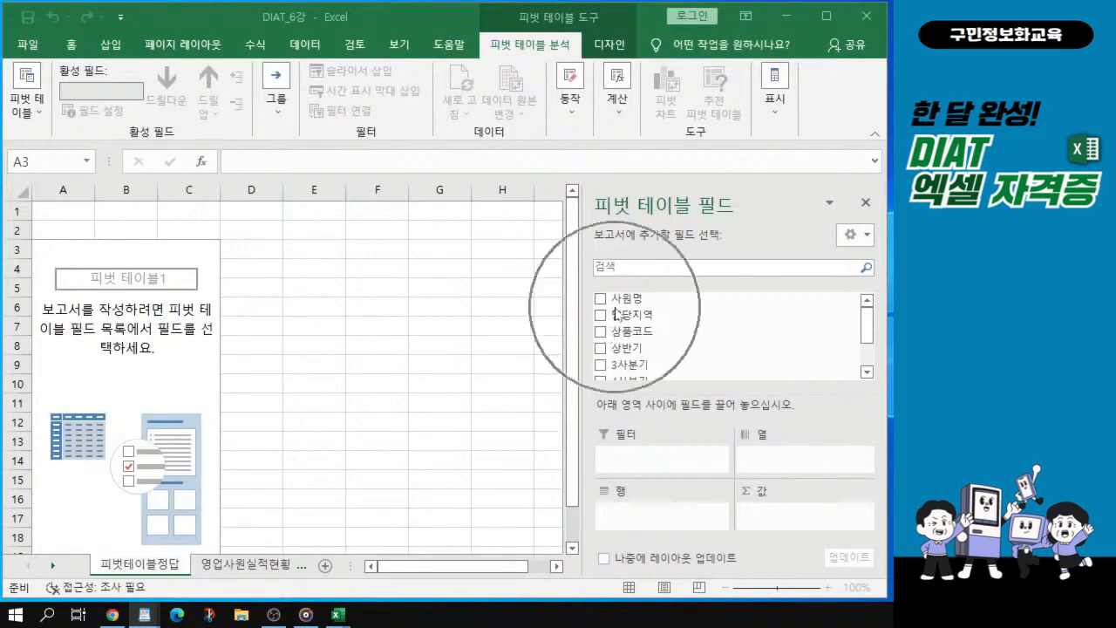
pyautogui.click(620, 319)
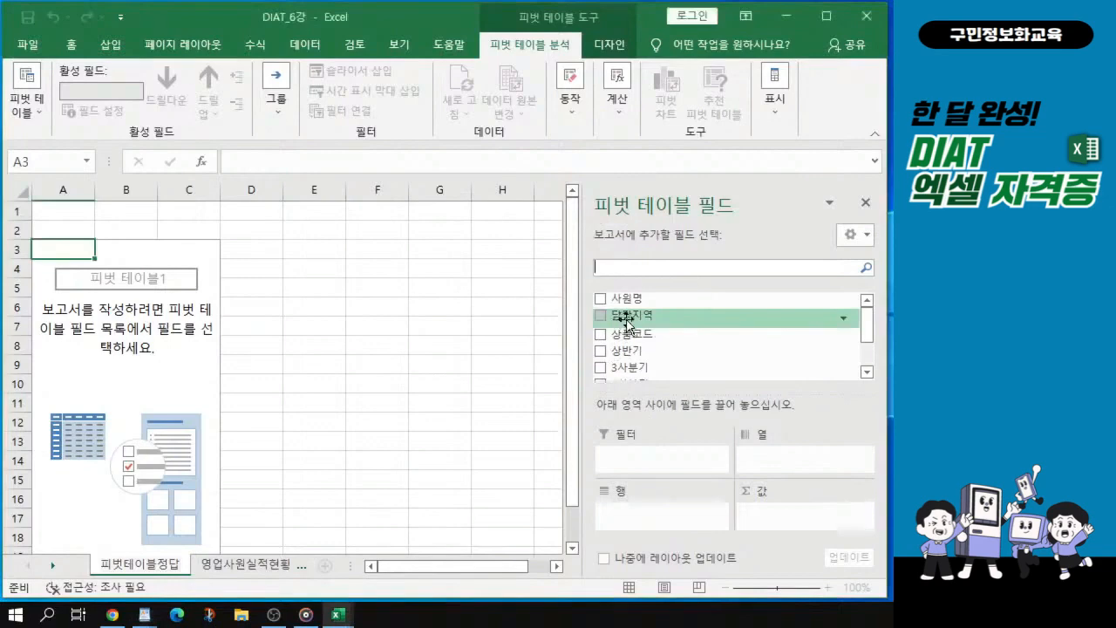
pyautogui.moveTo(626, 321); pyautogui.dragTo(660, 524)
pyautogui.press('ctrl')
pyautogui.press('ctrl')
pyautogui.press('ctrl')
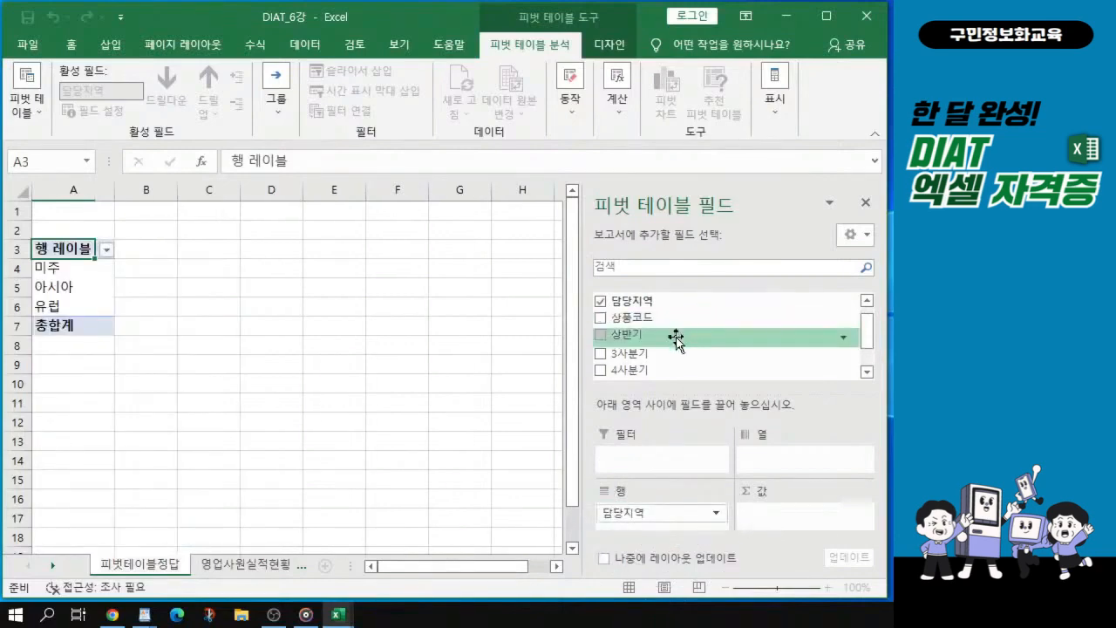
# - Add the 상품코드 field to the pivot table's column area
pyautogui.scroll(-2, 677, 334)
pyautogui.scroll(2, 650, 314)
pyautogui.scroll(1, 650, 314)
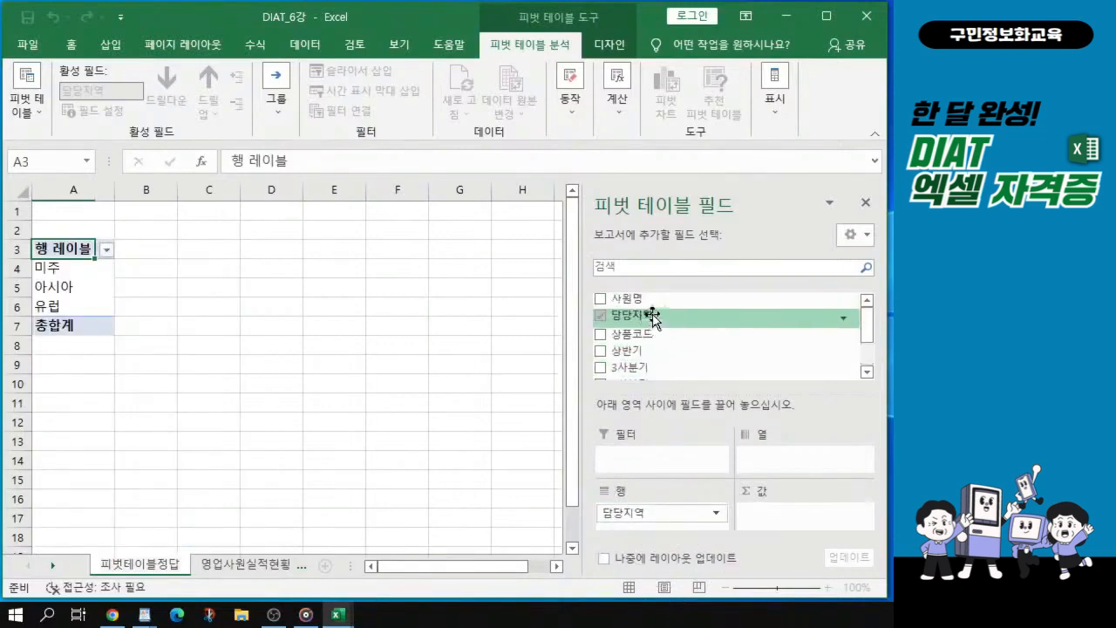
pyautogui.moveTo(642, 331); pyautogui.dragTo(775, 456)
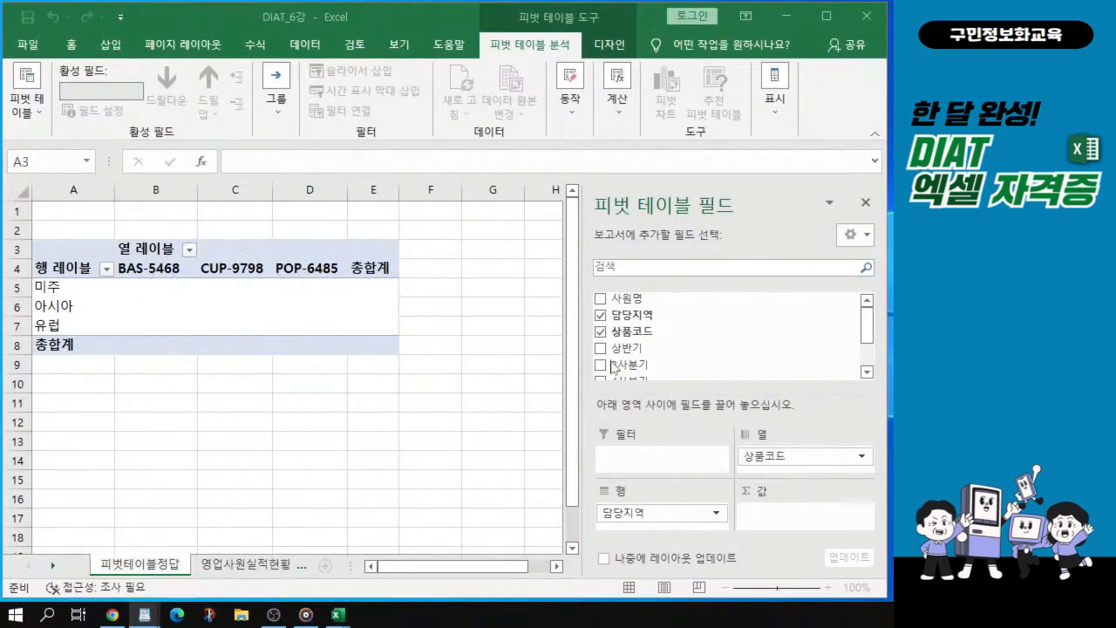
# - Add the 상반기, 3사분기 and 4사분기 fields to the pivot table's values area
pyautogui.scroll(-1, 641, 344)
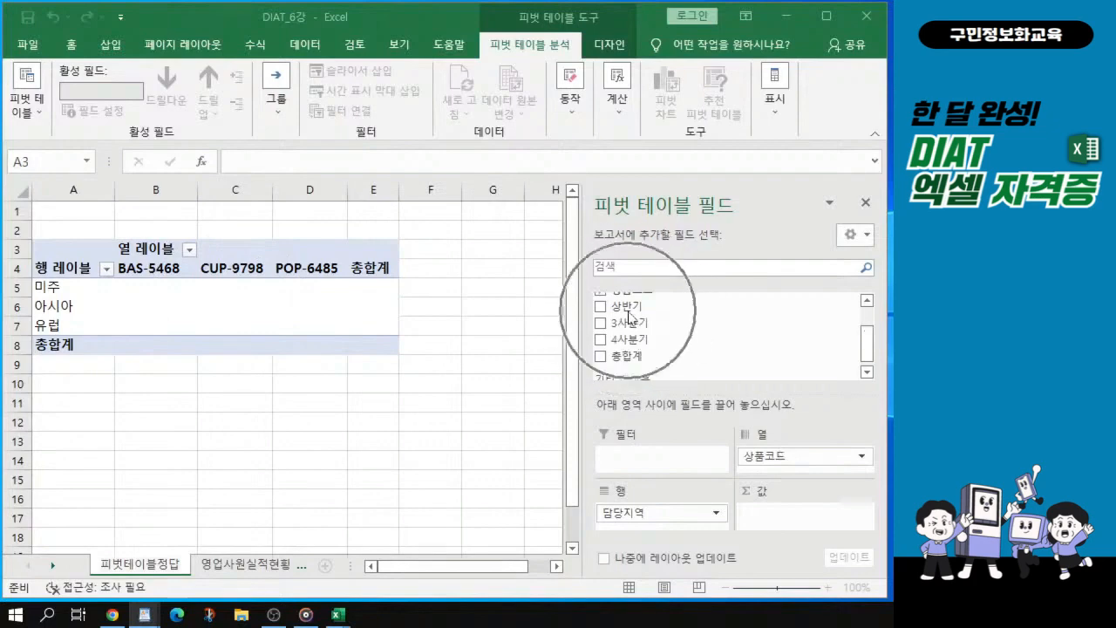
pyautogui.moveTo(626, 314); pyautogui.dragTo(768, 518)
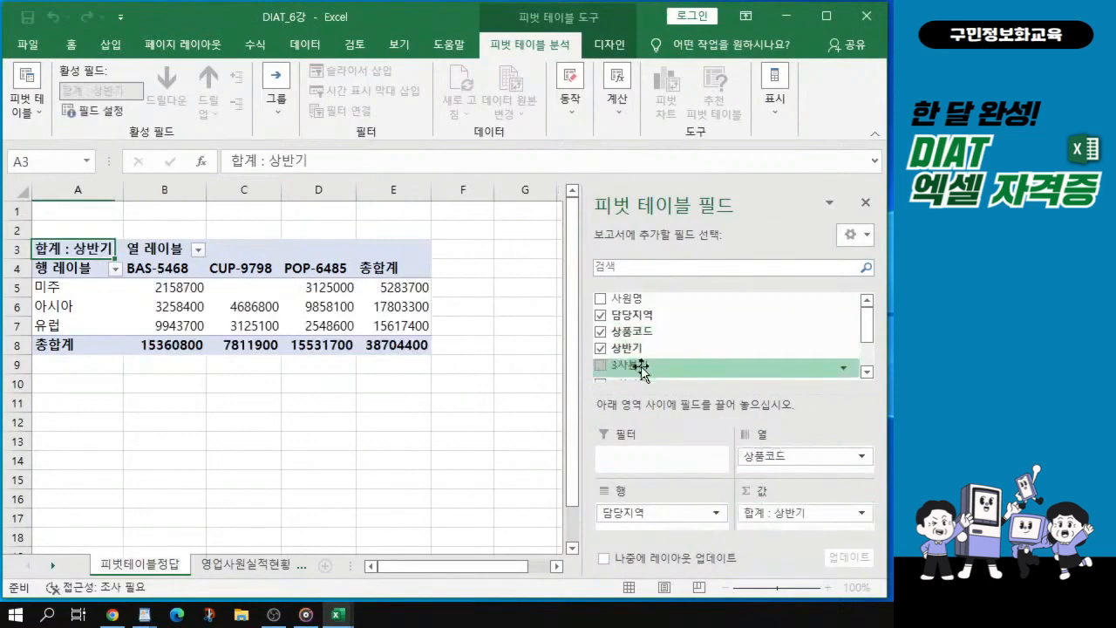
pyautogui.moveTo(643, 370); pyautogui.dragTo(772, 529)
pyautogui.moveTo(647, 371); pyautogui.dragTo(831, 541)
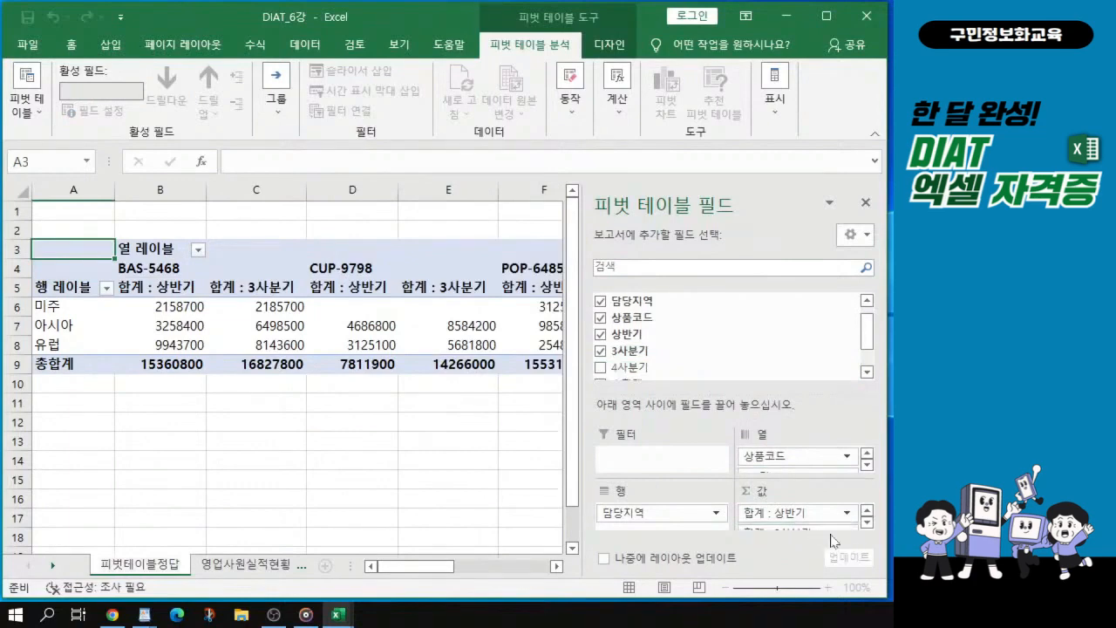
pyautogui.scroll(-2, 827, 529)
pyautogui.moveTo(612, 332); pyautogui.dragTo(794, 533)
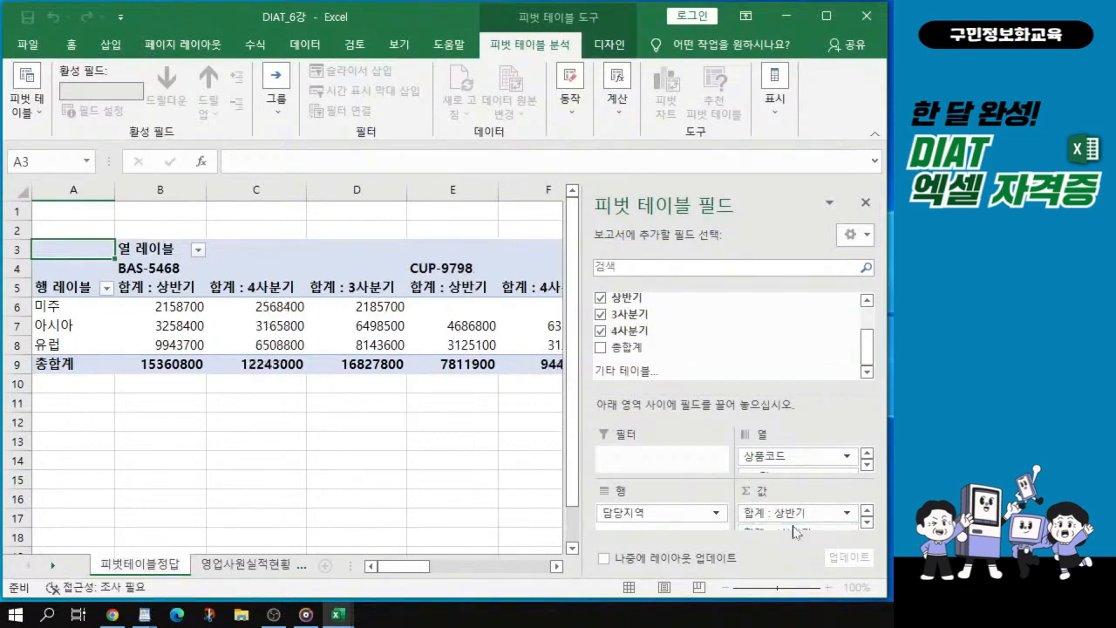
# - Reorder the values area so that 합계 : 3사분기 comes before 합계 : 4사분기
pyautogui.click(867, 524)
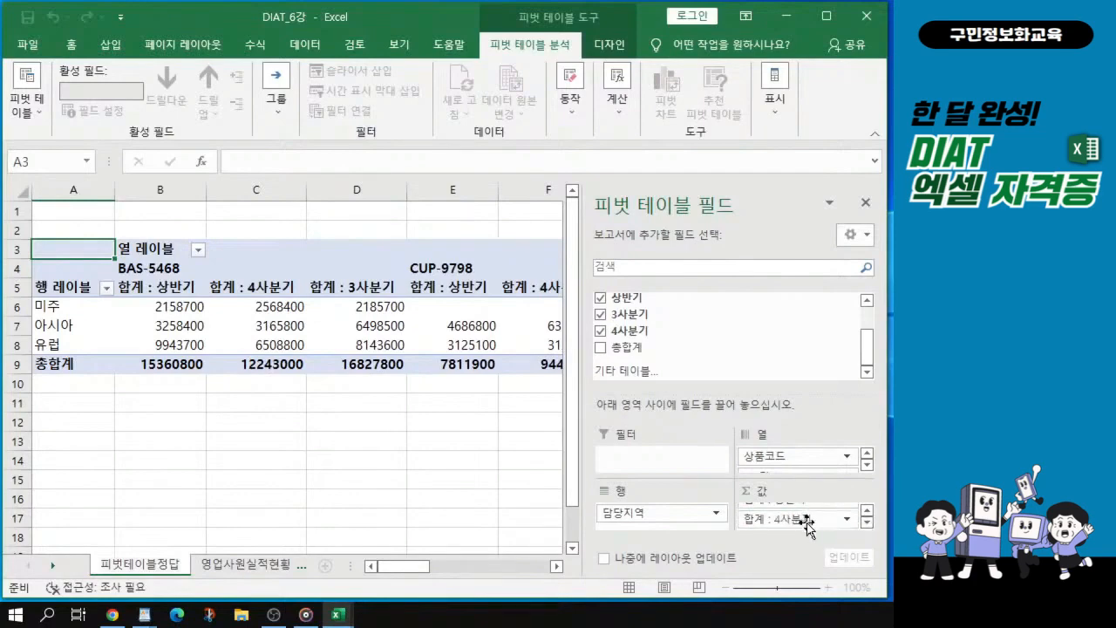
pyautogui.click(867, 523)
pyautogui.click(867, 510)
pyautogui.moveTo(821, 523); pyautogui.dragTo(821, 523)
pyautogui.press('ctrl')
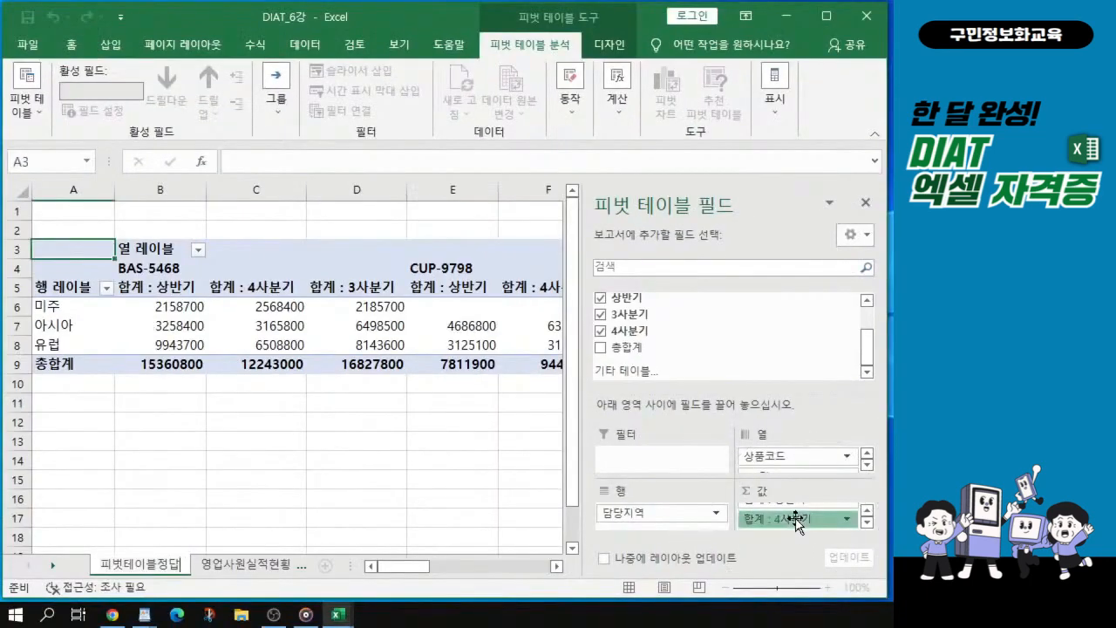
pyautogui.moveTo(796, 520); pyautogui.dragTo(804, 528)
pyautogui.click(868, 523)
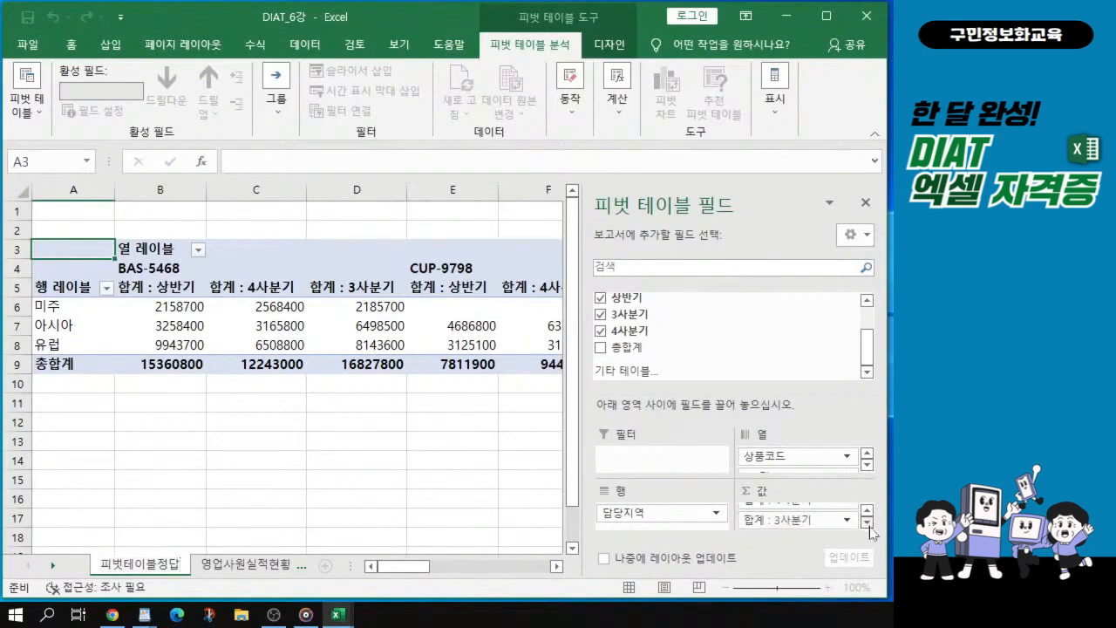
pyautogui.moveTo(802, 506); pyautogui.dragTo(817, 526)
pyautogui.scroll(-2, 820, 521)
pyautogui.scroll(-1, 815, 516)
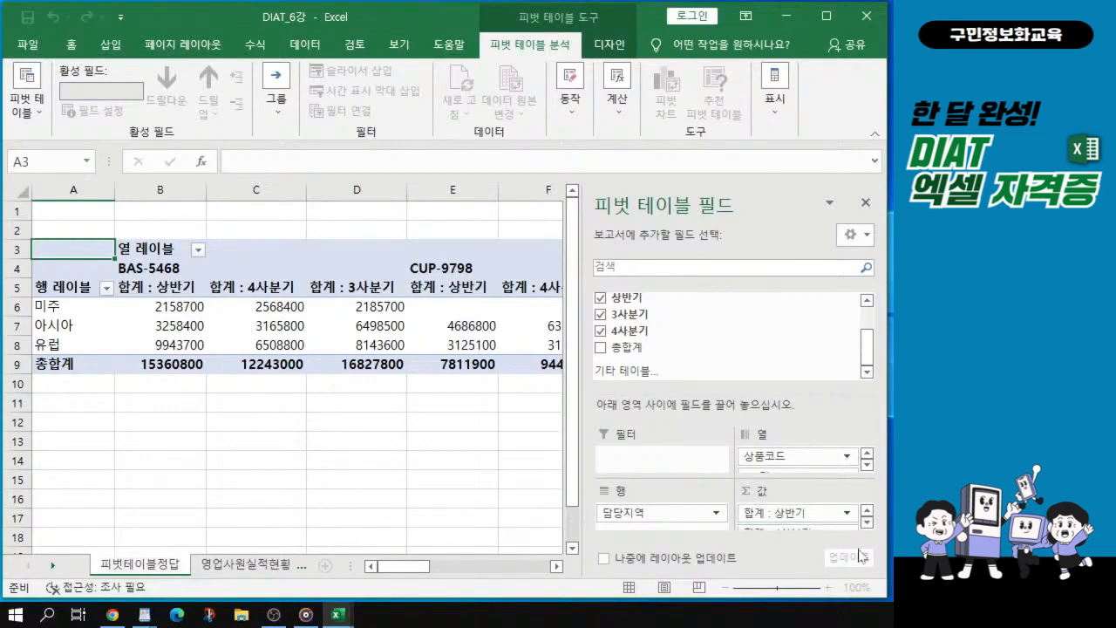
pyautogui.scroll(-1, 808, 523)
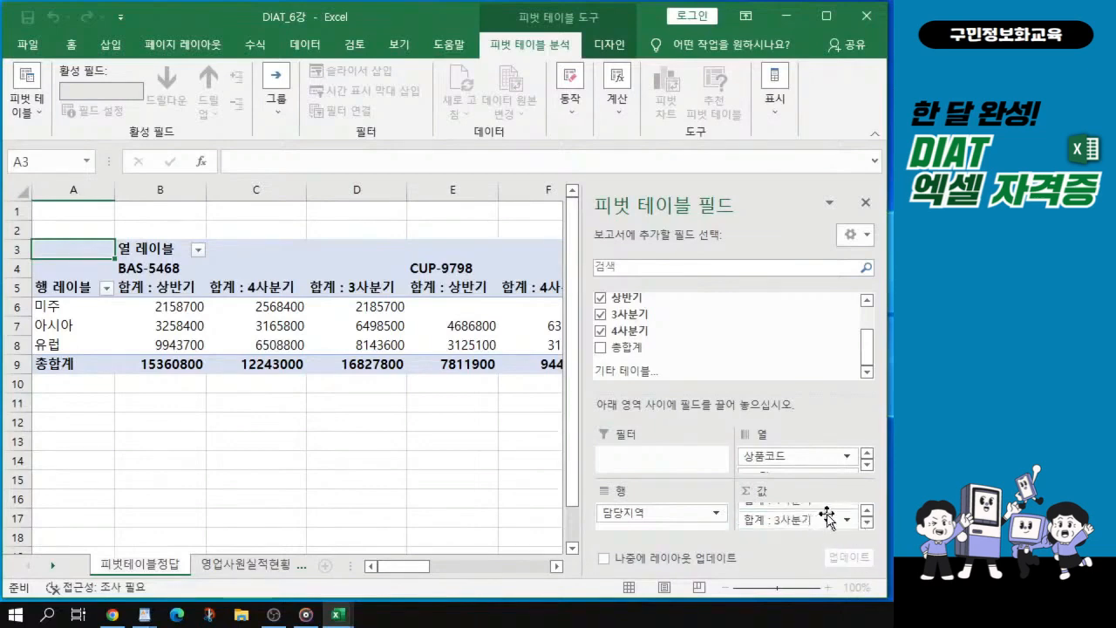
pyautogui.moveTo(827, 518)
pyautogui.mouseDown()
pyautogui.moveTo(827, 533)
pyautogui.moveTo(825, 523)
pyautogui.mouseUp()
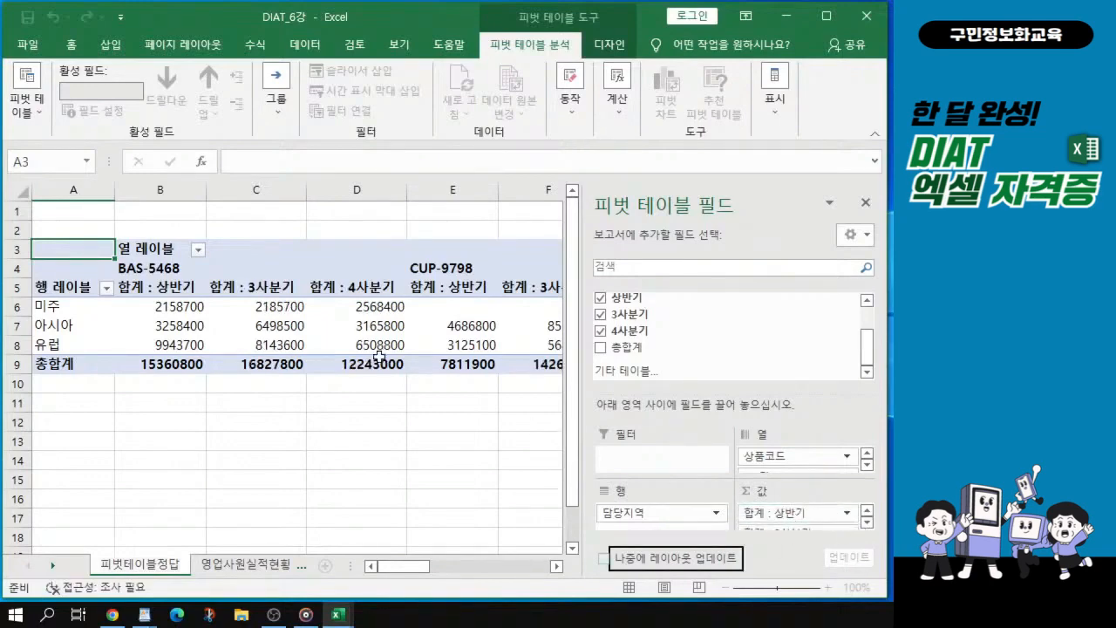
# - Check the value fields' order against the pivot table headings in B5:D5 and enlarge the sheet to 130%
pyautogui.click(265, 287)
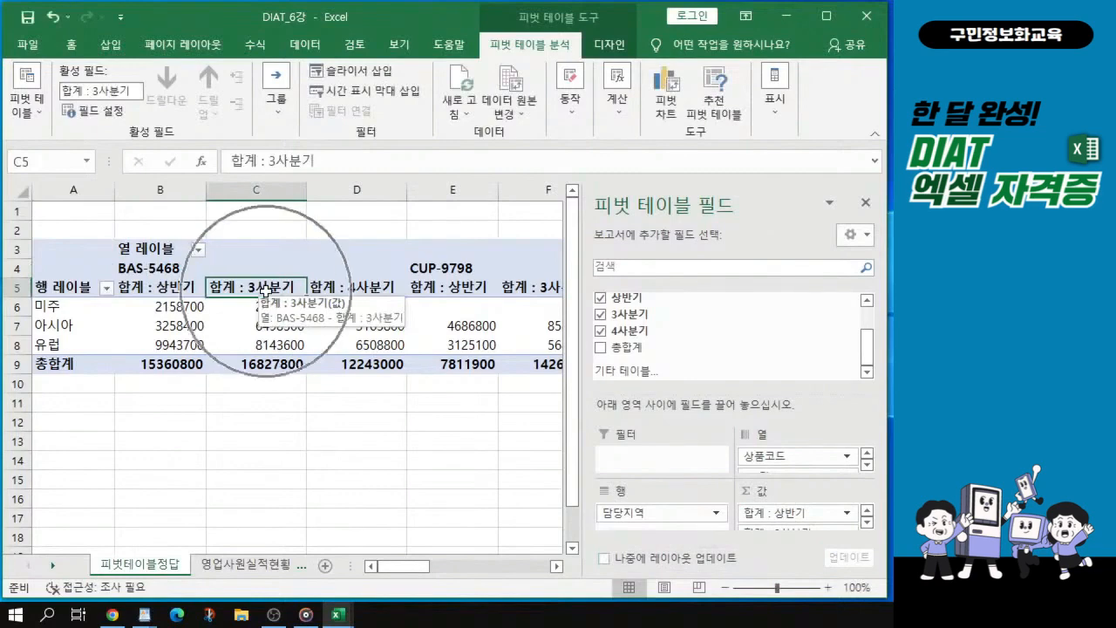
pyautogui.click(868, 523)
pyautogui.click(868, 523)
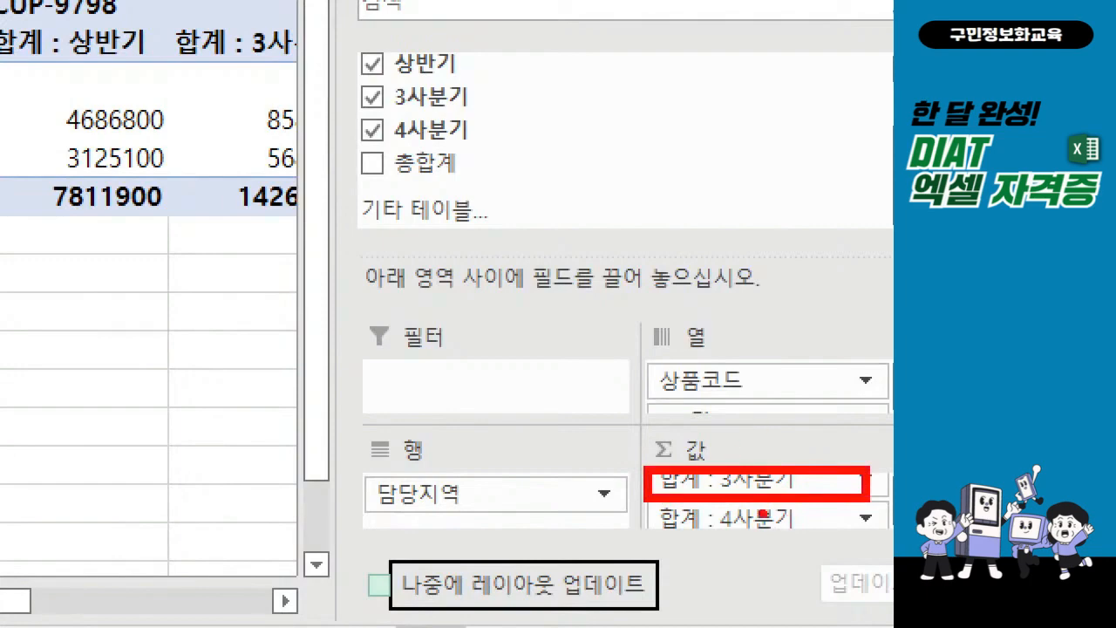
pyautogui.press('Escape')
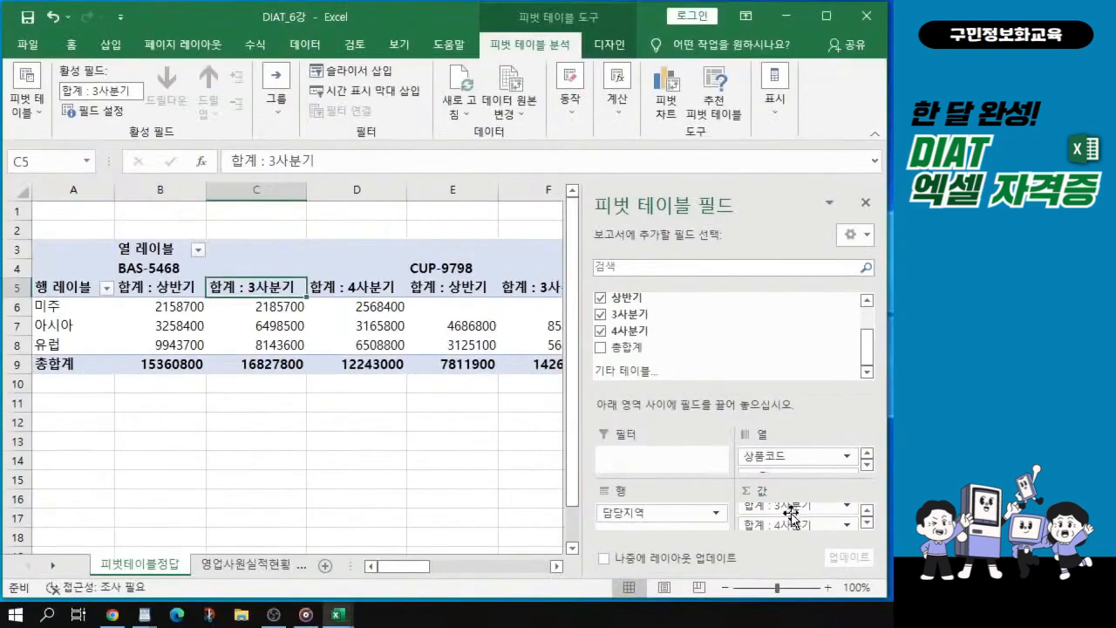
pyautogui.press('ctrl')
pyautogui.click(163, 285)
pyautogui.moveTo(163, 285); pyautogui.dragTo(378, 287)
pyautogui.scroll(2, 227, 349)
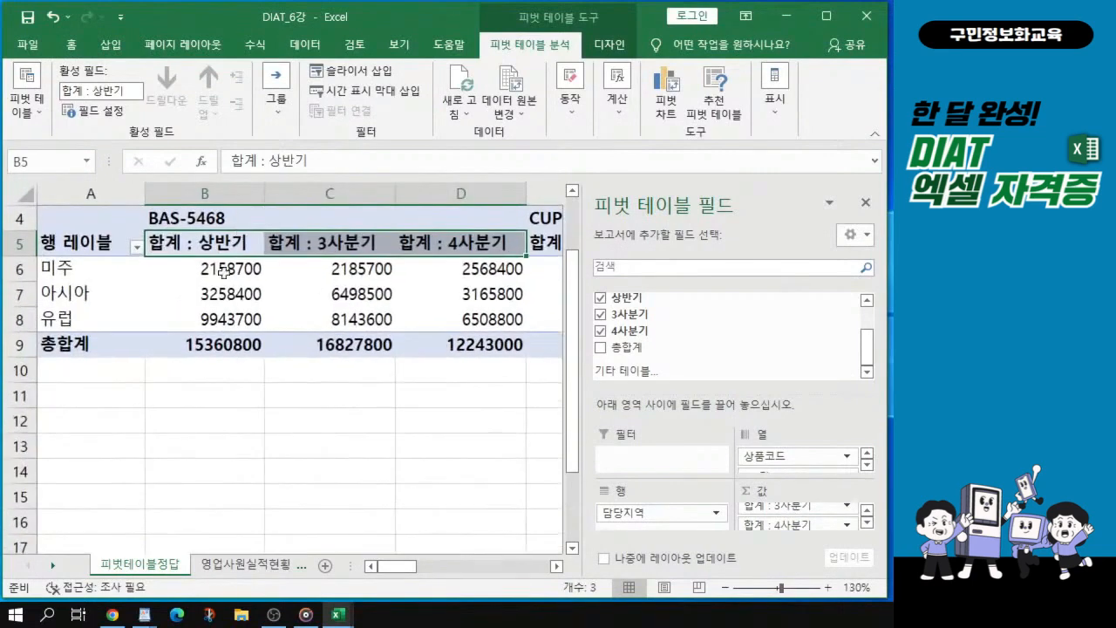
pyautogui.scroll(1, 397, 303)
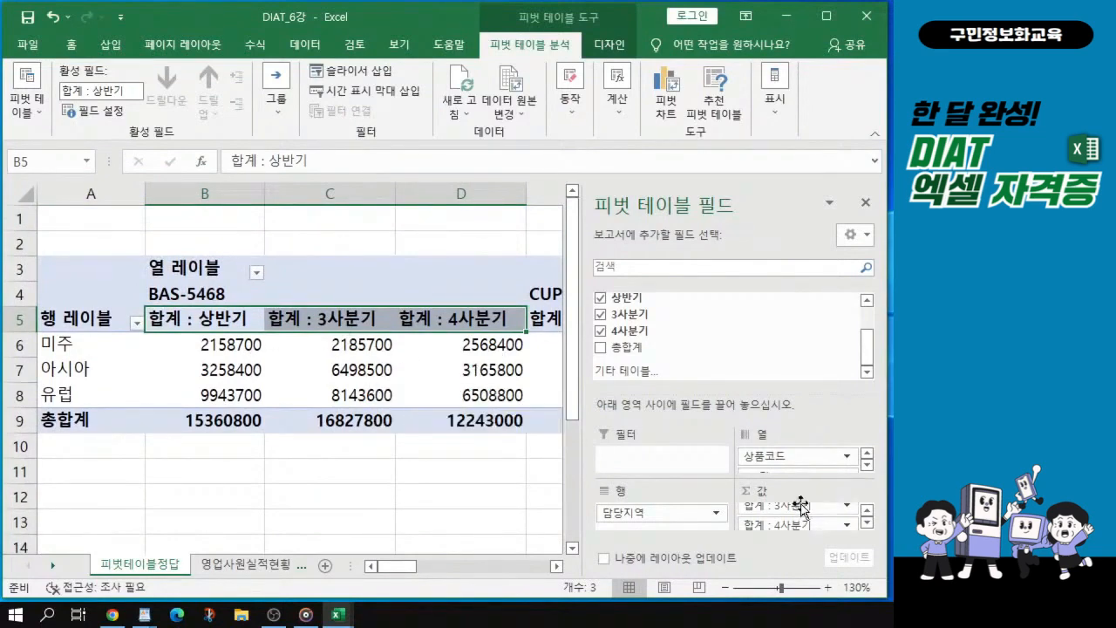
pyautogui.click(959, 384)
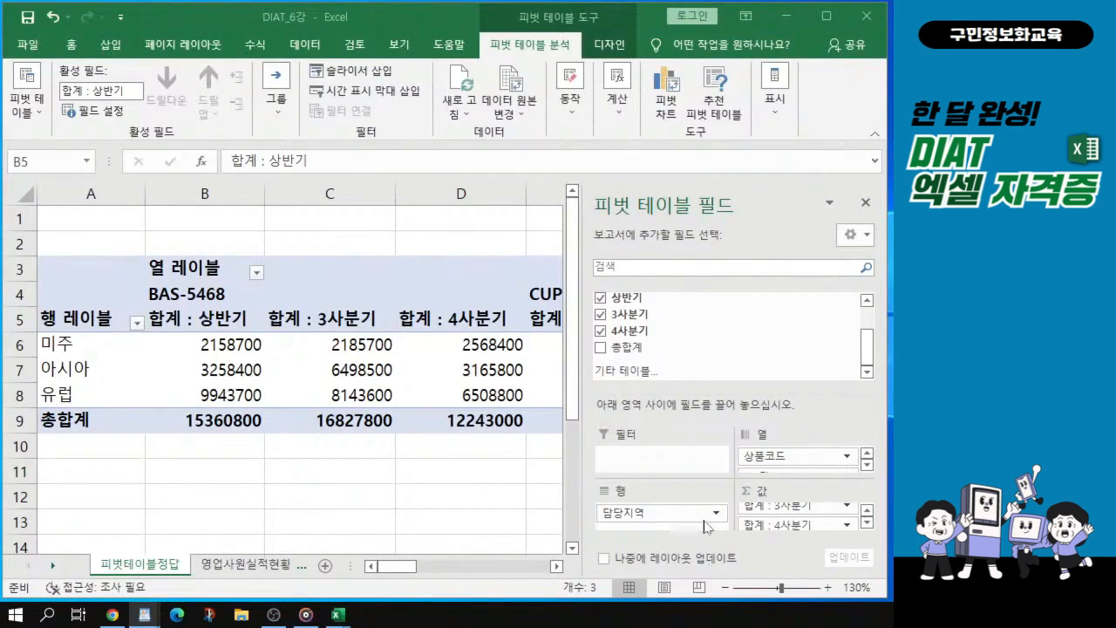
# - Change the summary calculation of the 상반기 value field from sum to 평균
pyautogui.scroll(1, 773, 517)
pyautogui.click(773, 516)
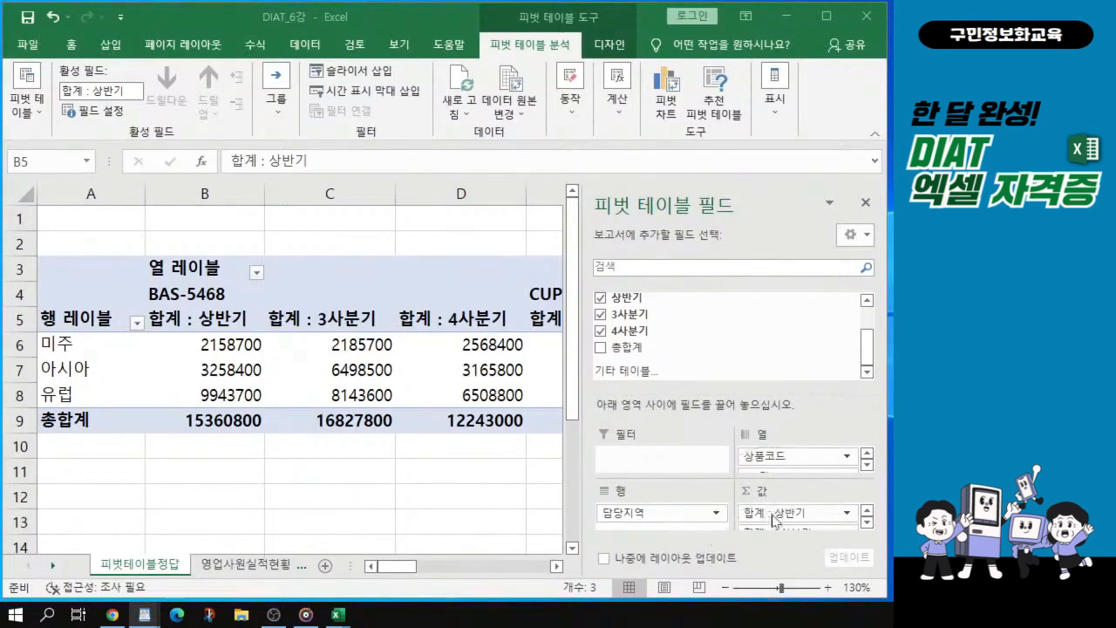
pyautogui.click(762, 512)
pyautogui.click(762, 511)
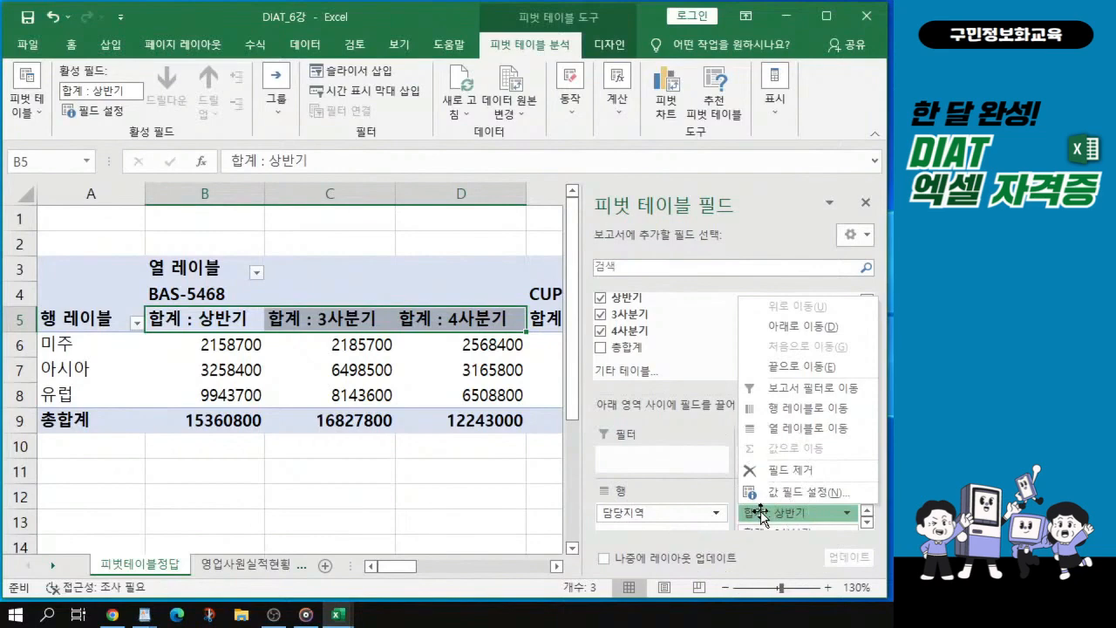
pyautogui.click(771, 496)
pyautogui.click(774, 521)
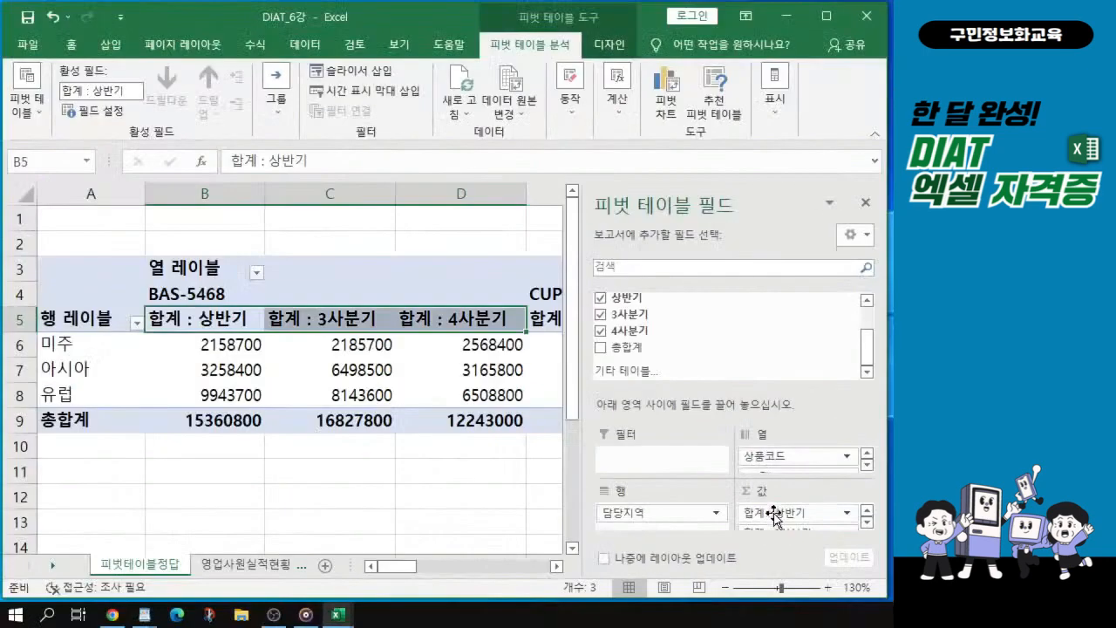
pyautogui.click(776, 510)
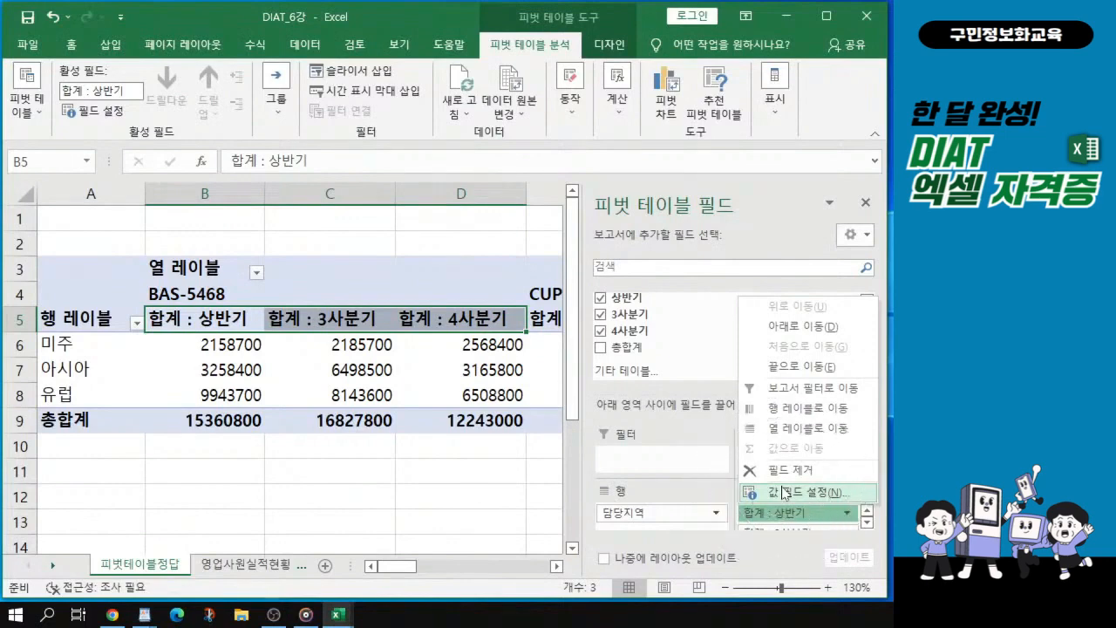
pyautogui.click(783, 492)
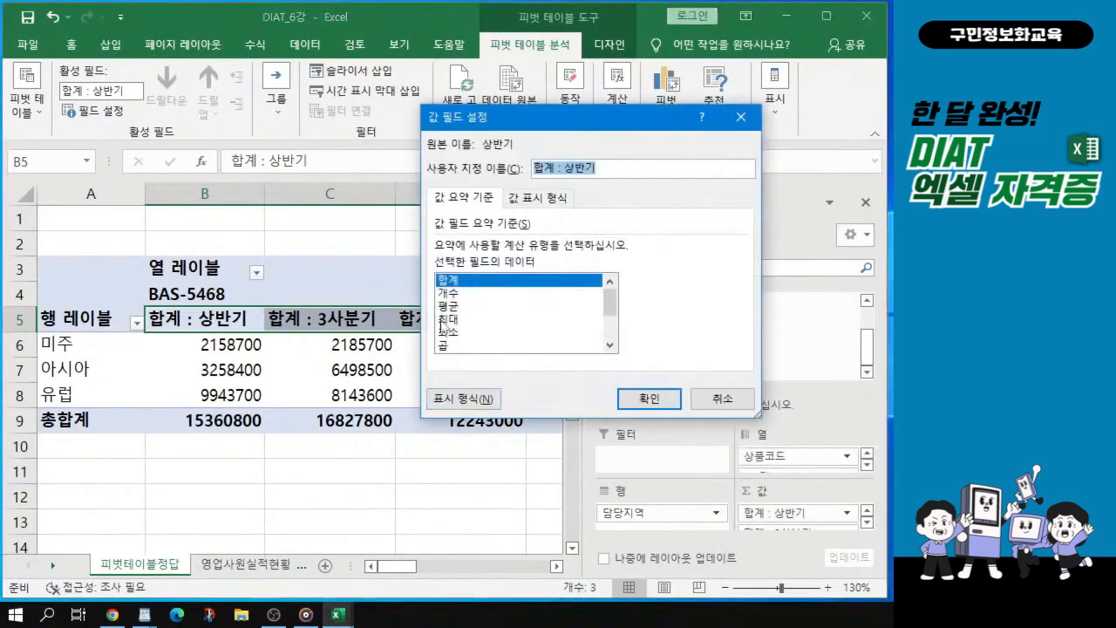
pyautogui.click(444, 307)
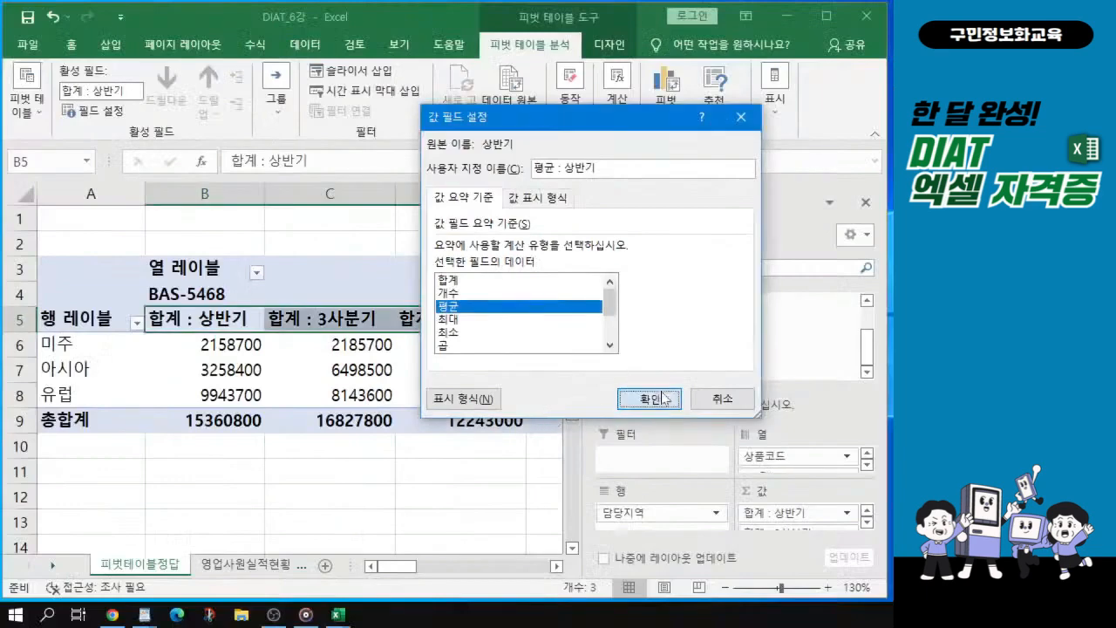
pyautogui.click(663, 397)
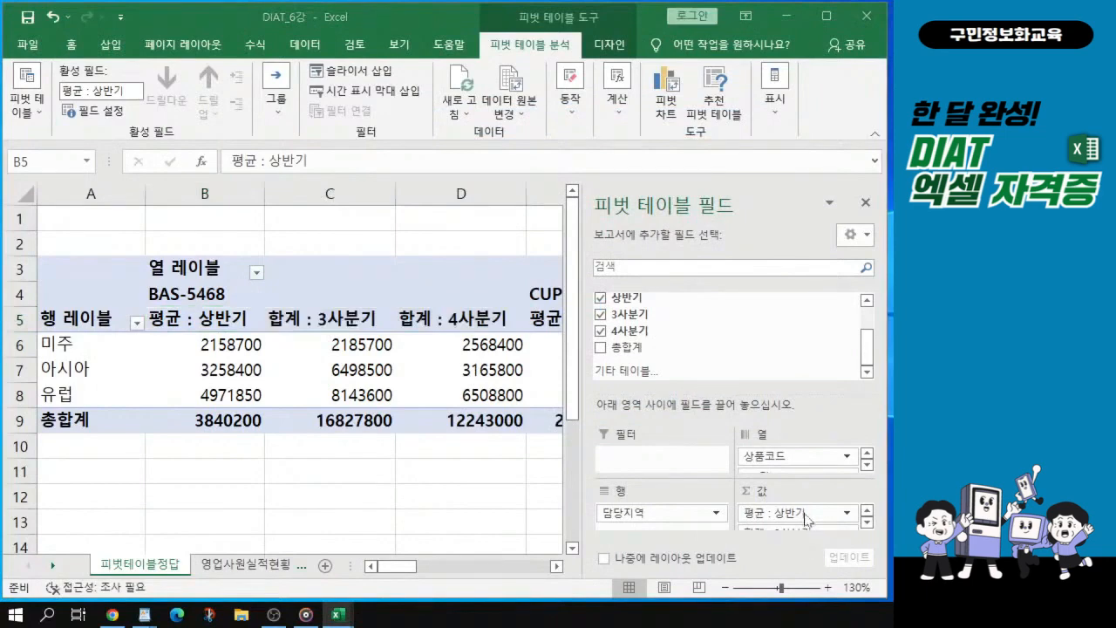
# - Summarize the 3사분기 value field by 평균
pyautogui.click(867, 524)
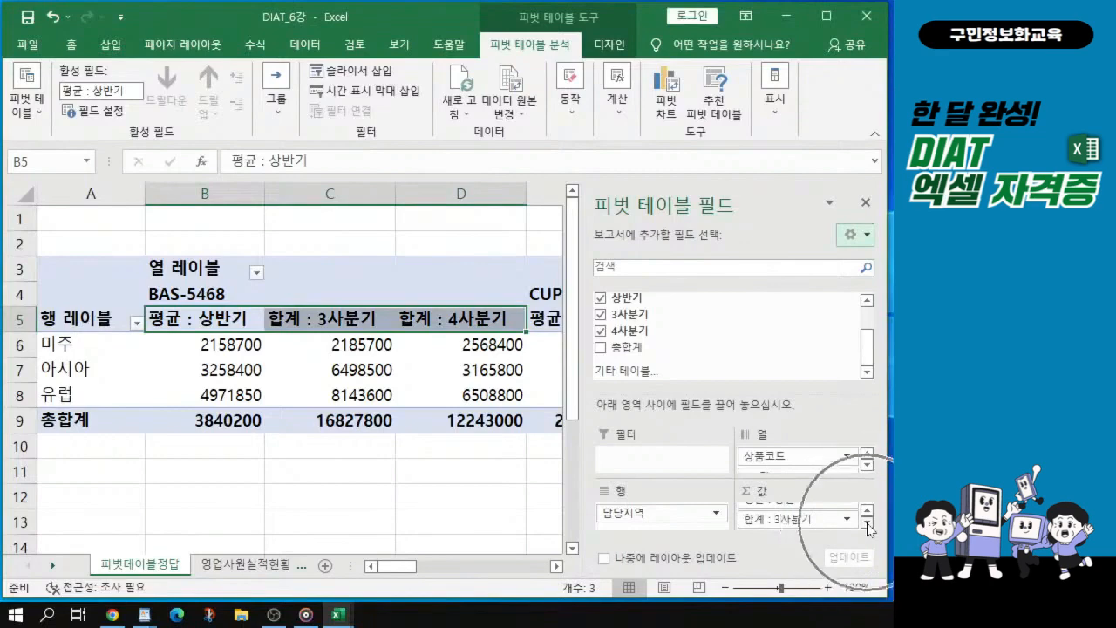
pyautogui.click(787, 520)
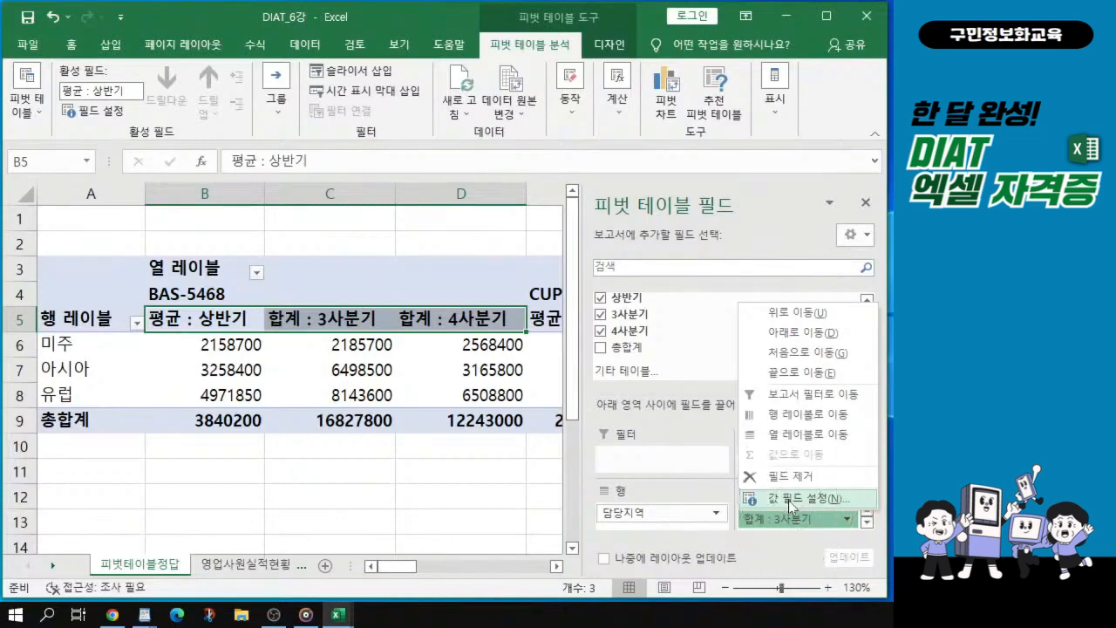
pyautogui.click(792, 503)
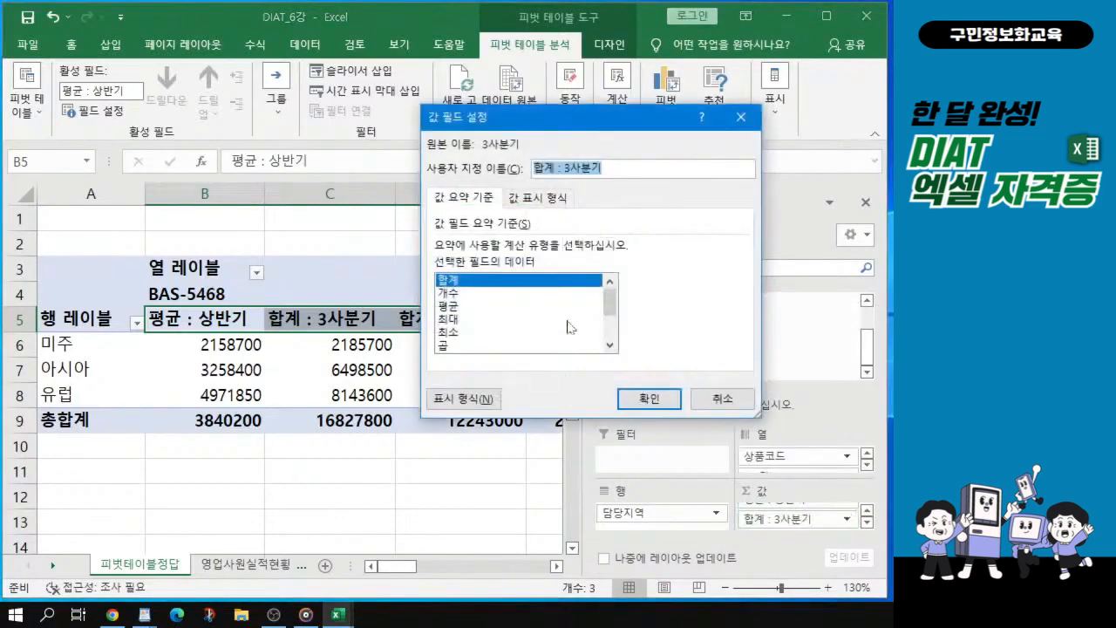
pyautogui.click(445, 307)
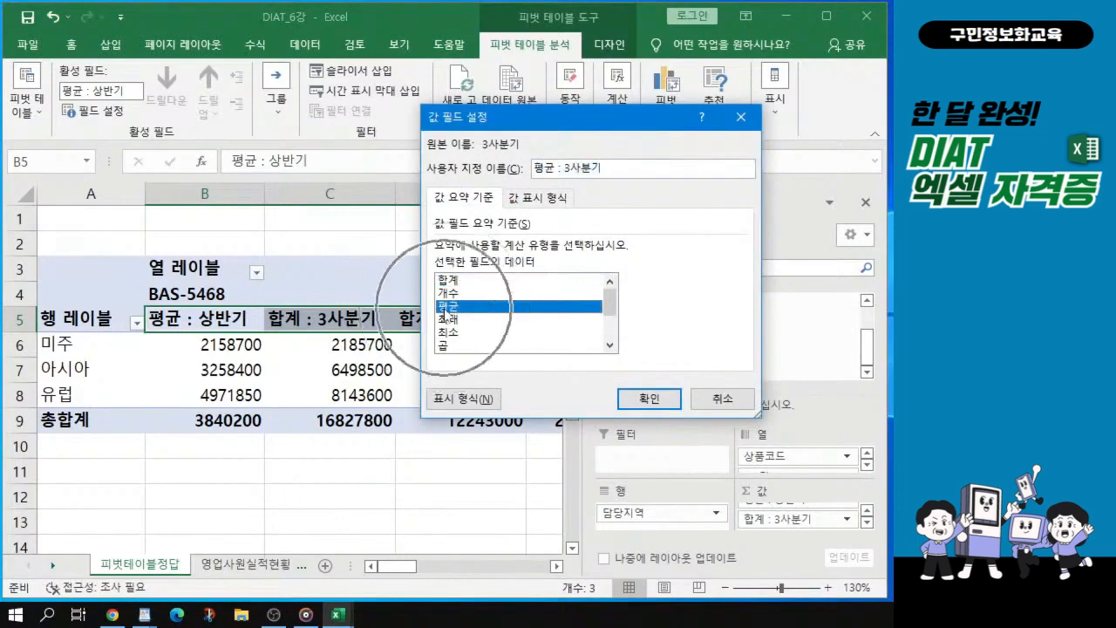
pyautogui.click(647, 398)
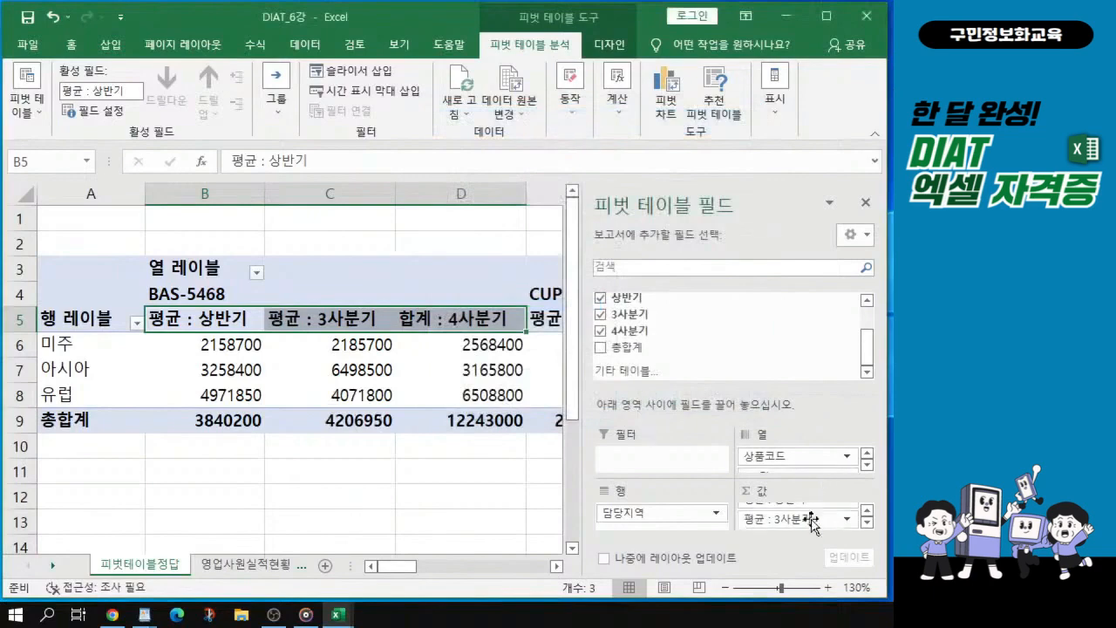
# - Set the 4사분기 value field to be summarized by 평균
pyautogui.click(867, 522)
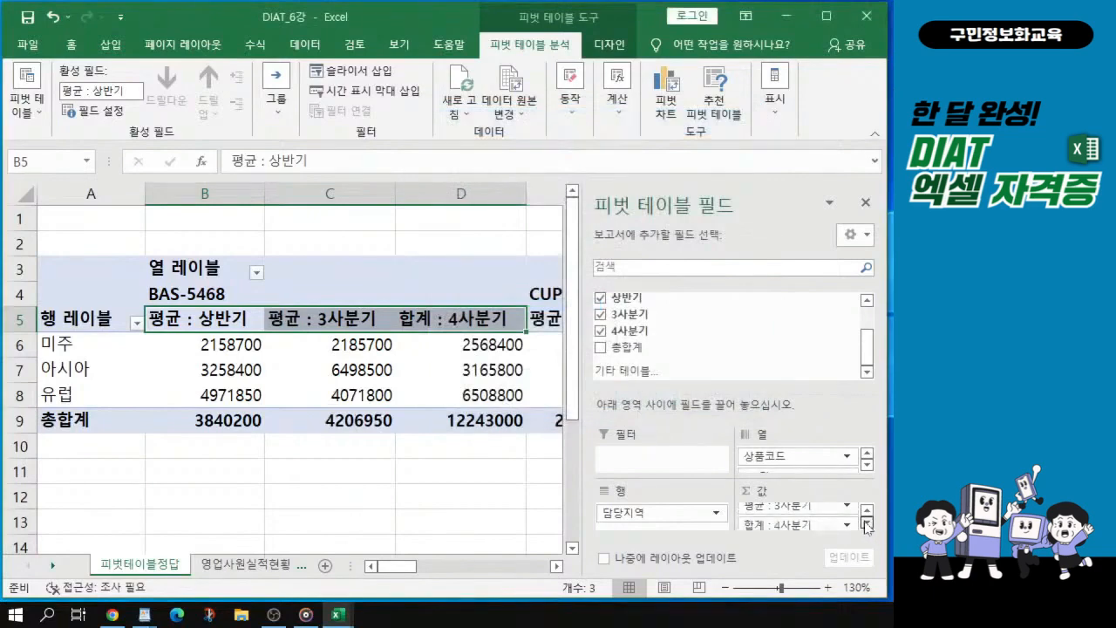
pyautogui.click(769, 521)
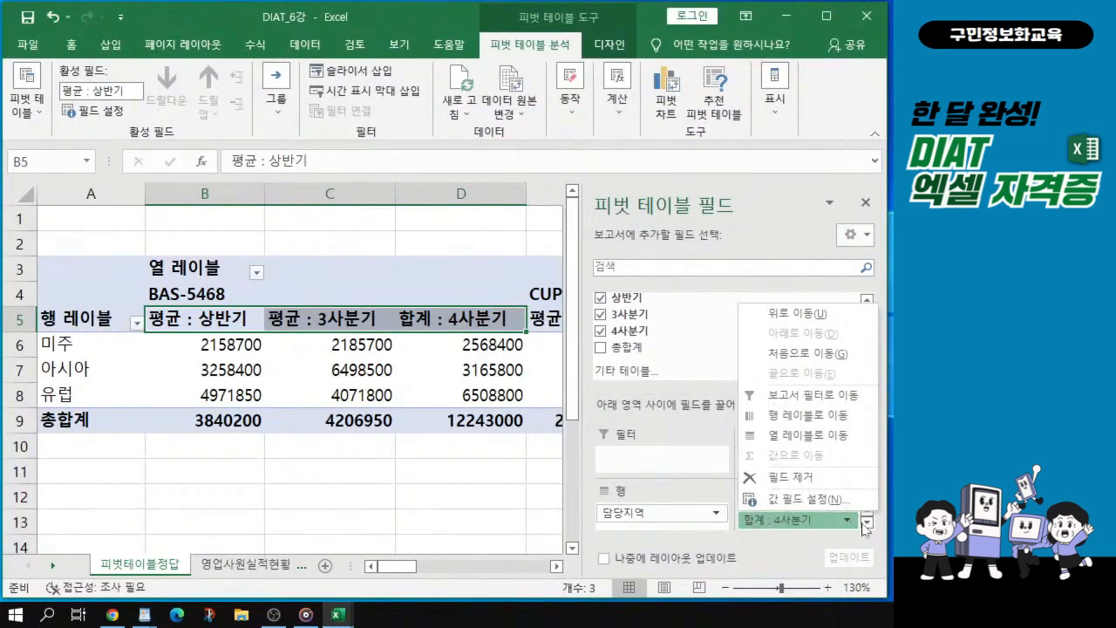
pyautogui.click(804, 501)
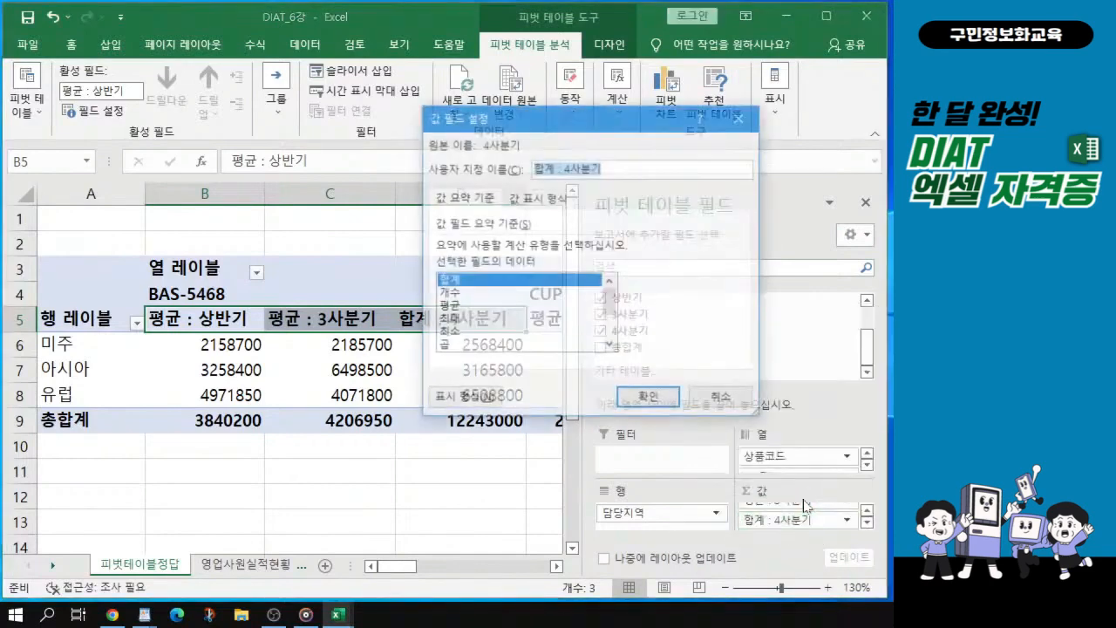
pyautogui.click(450, 307)
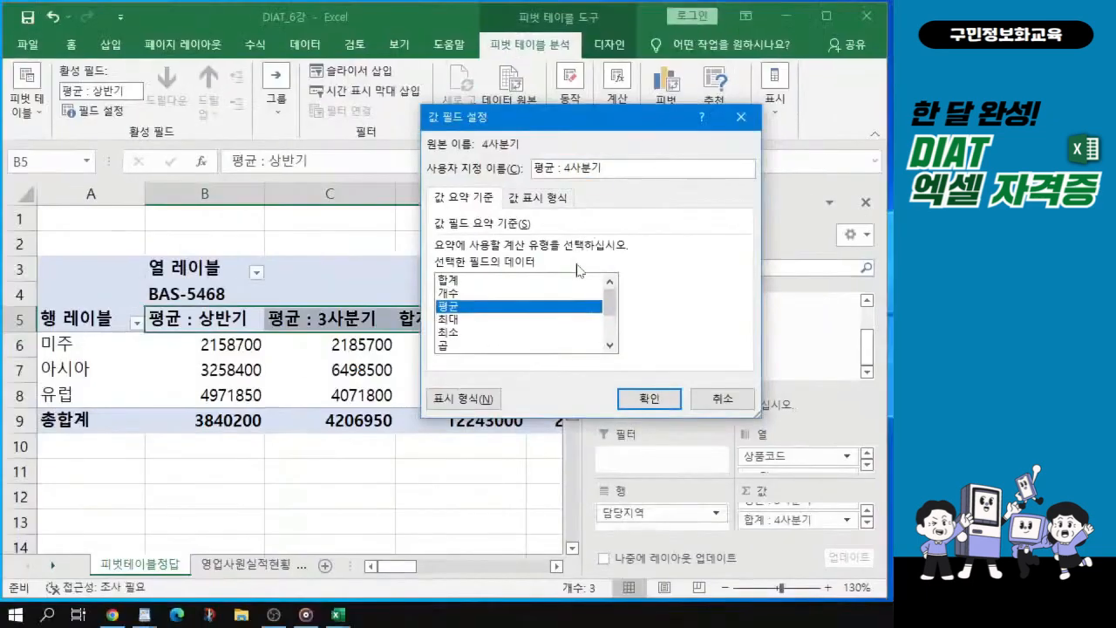
pyautogui.click(692, 588)
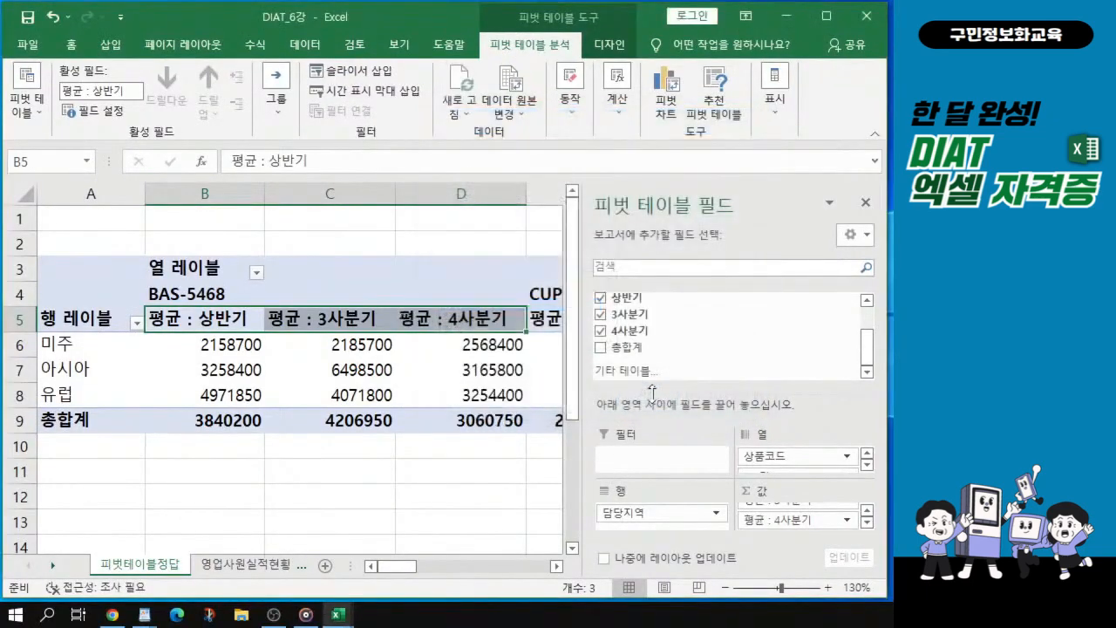
# - Examine how the 상반기, 3사분기 and 4사분기 average columns are laid out under BAS-5468 and against the region rows
pyautogui.hotkey('alt', 'Tab')
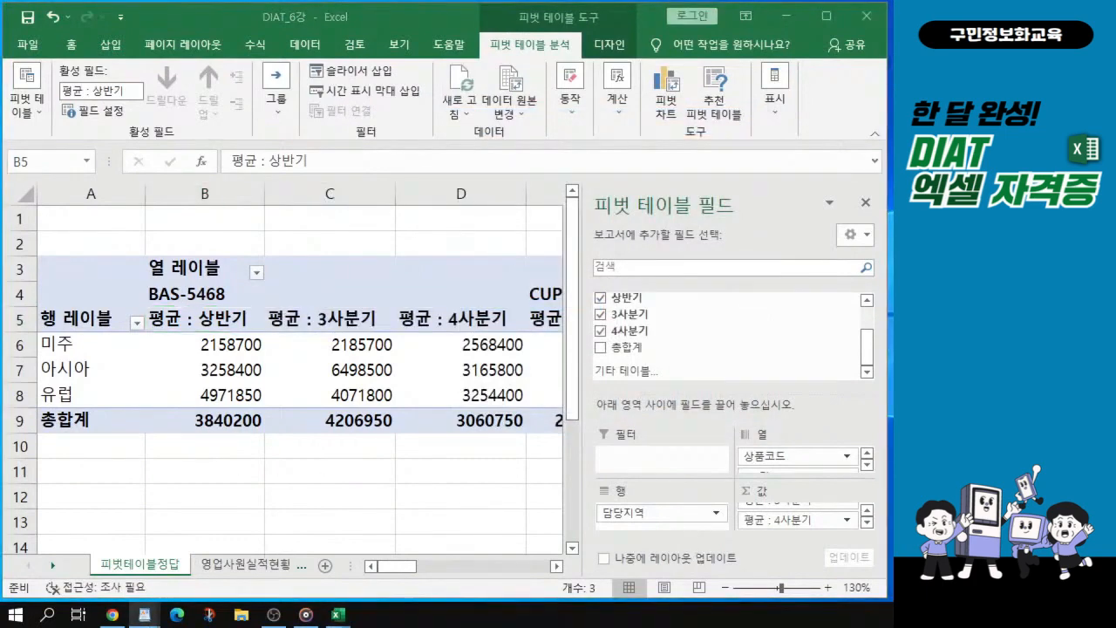
pyautogui.click(196, 392)
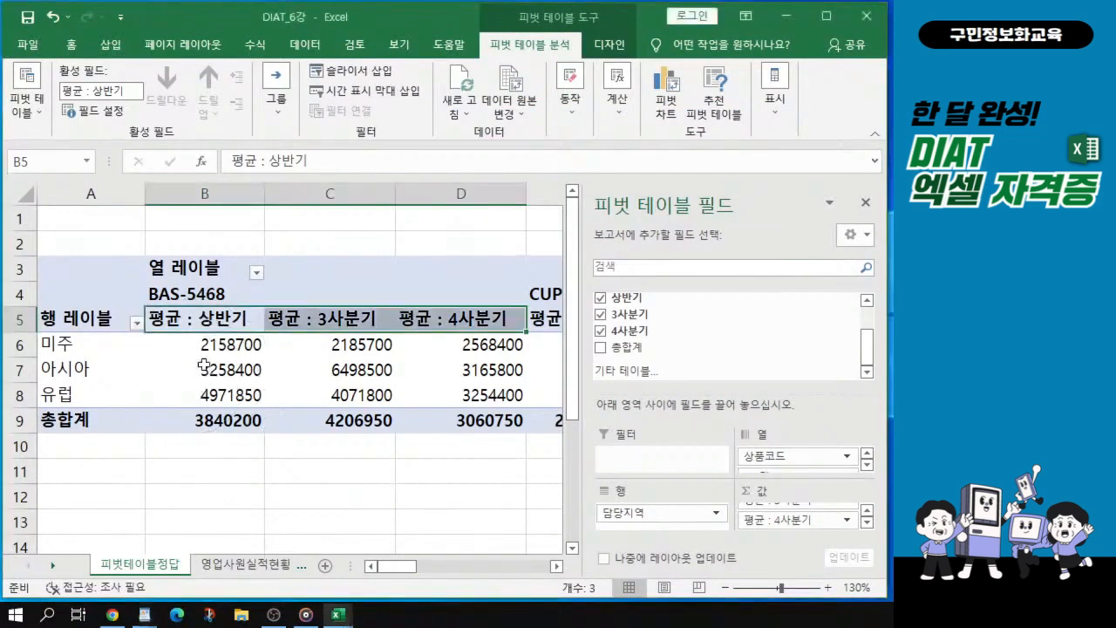
pyautogui.click(314, 323)
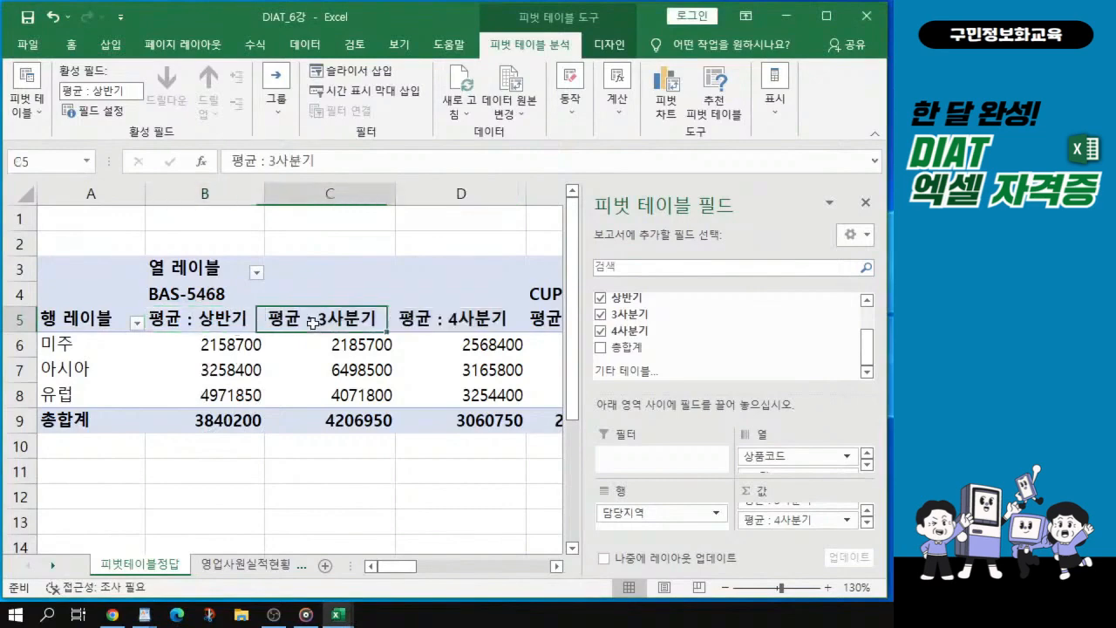
pyautogui.click(477, 331)
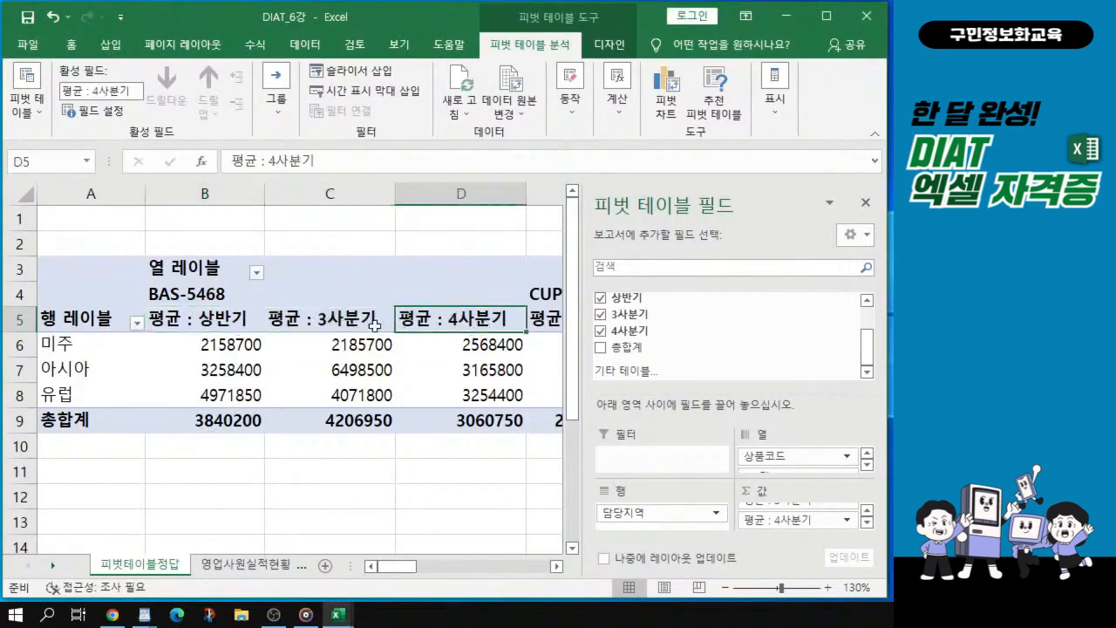
pyautogui.click(224, 327)
pyautogui.moveTo(202, 297); pyautogui.dragTo(199, 421)
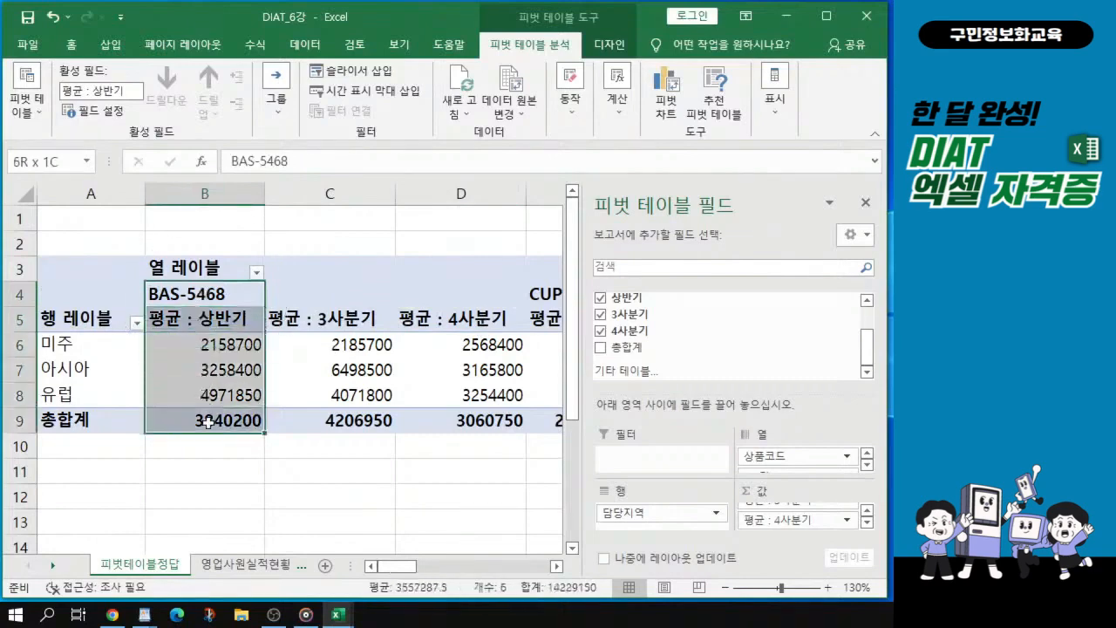
pyautogui.click(333, 310)
pyautogui.keyDown('ctrl'); pyautogui.click(455, 312); pyautogui.keyUp('ctrl')
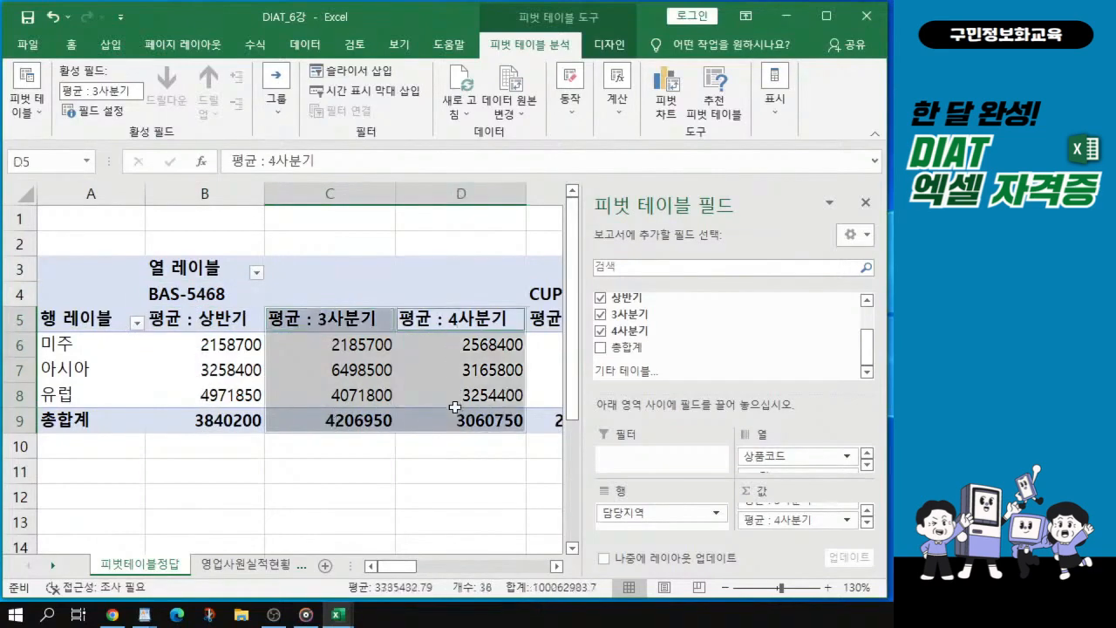
pyautogui.click(217, 363)
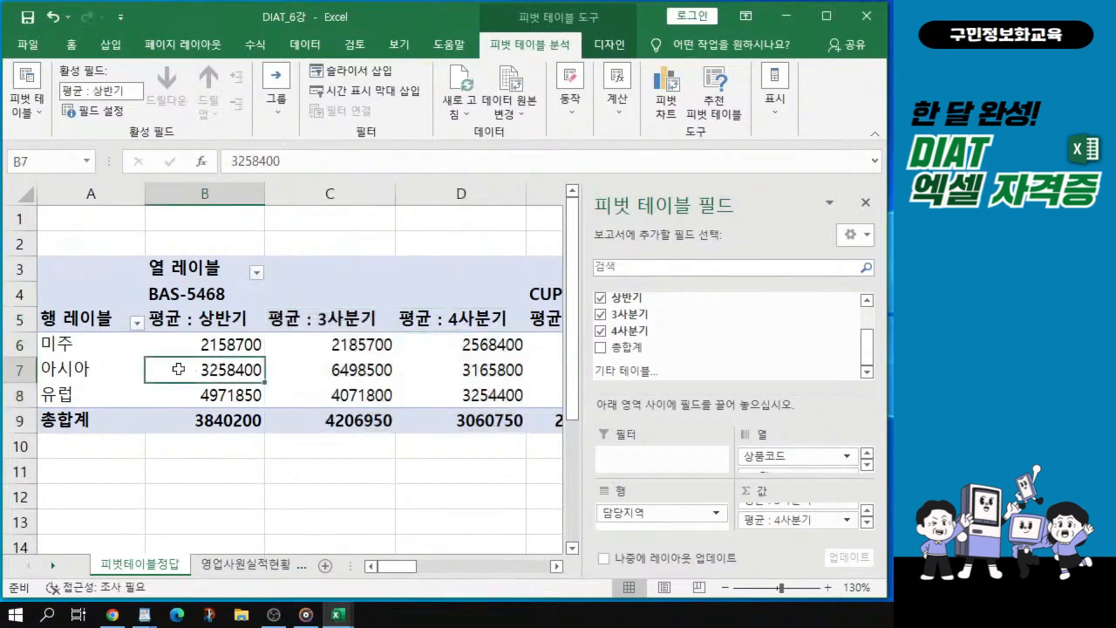
pyautogui.click(81, 346)
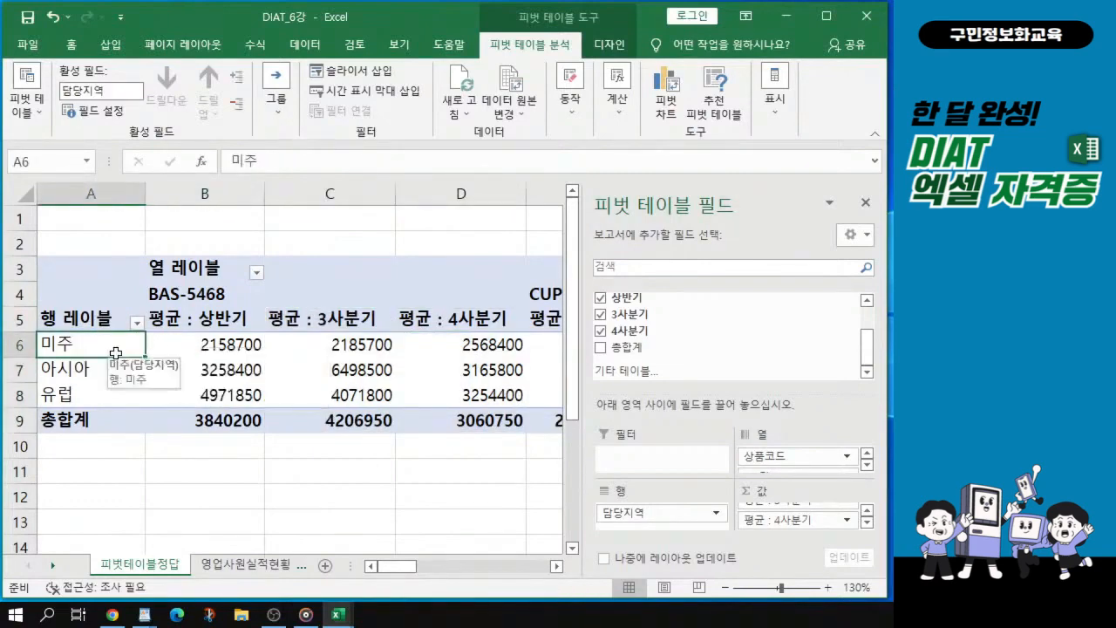
pyautogui.press('ctrl')
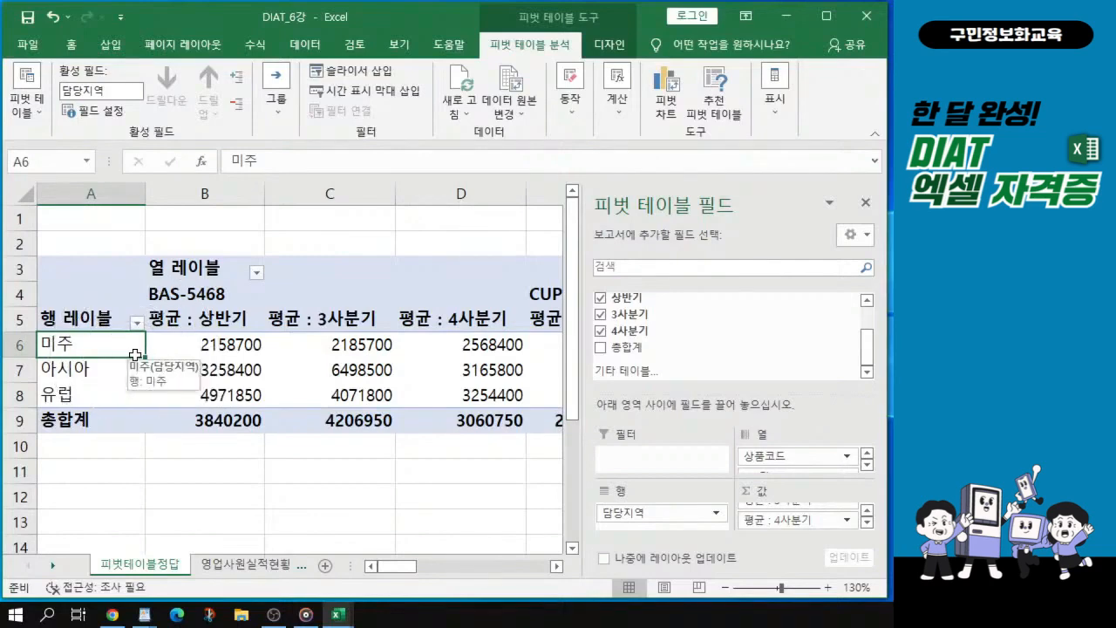
# - Switch to the 피벗테이블 완성 workbook and examine how the averages are arranged in the 미주 and 아시아 row blocks
pyautogui.moveTo(0, 436); pyautogui.dragTo(444, 77)
pyautogui.click(154, 393)
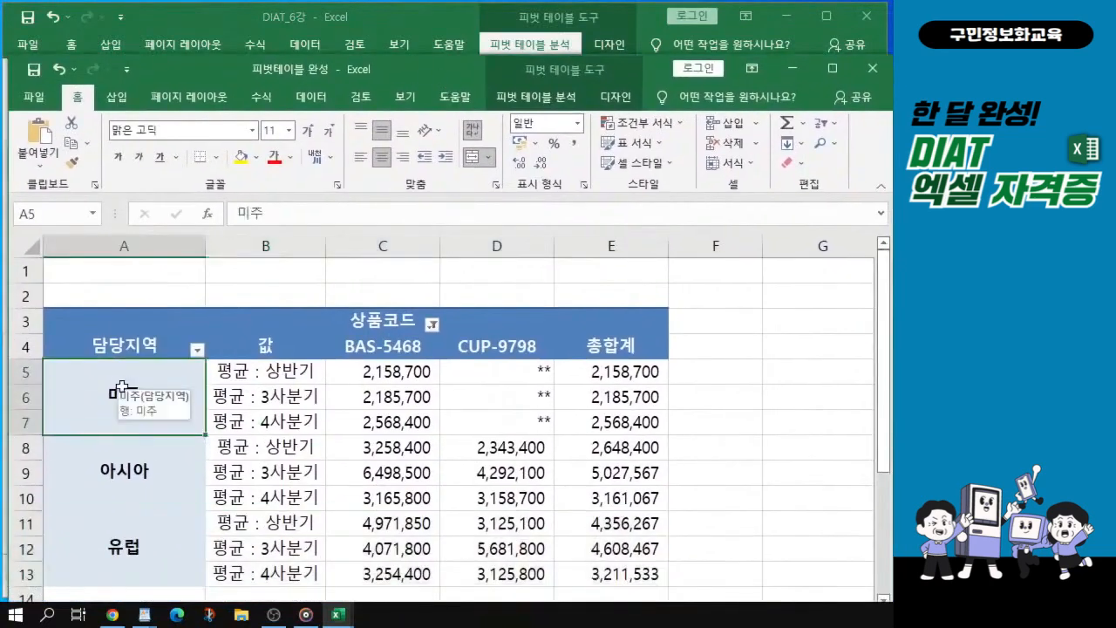
pyautogui.moveTo(166, 388); pyautogui.dragTo(636, 376)
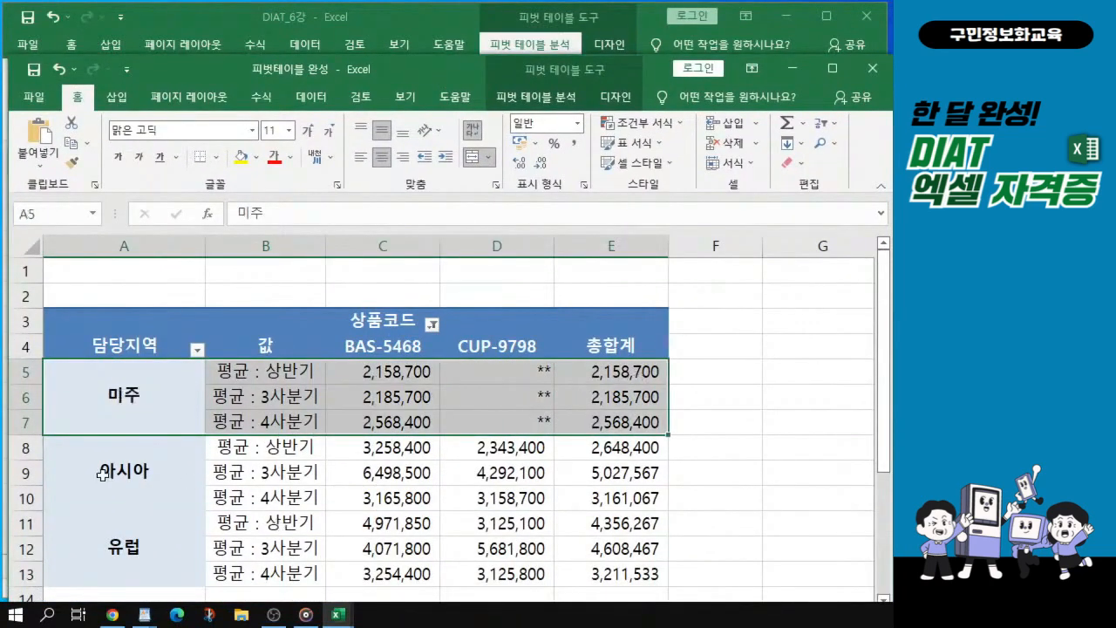
pyautogui.moveTo(102, 471); pyautogui.dragTo(683, 496)
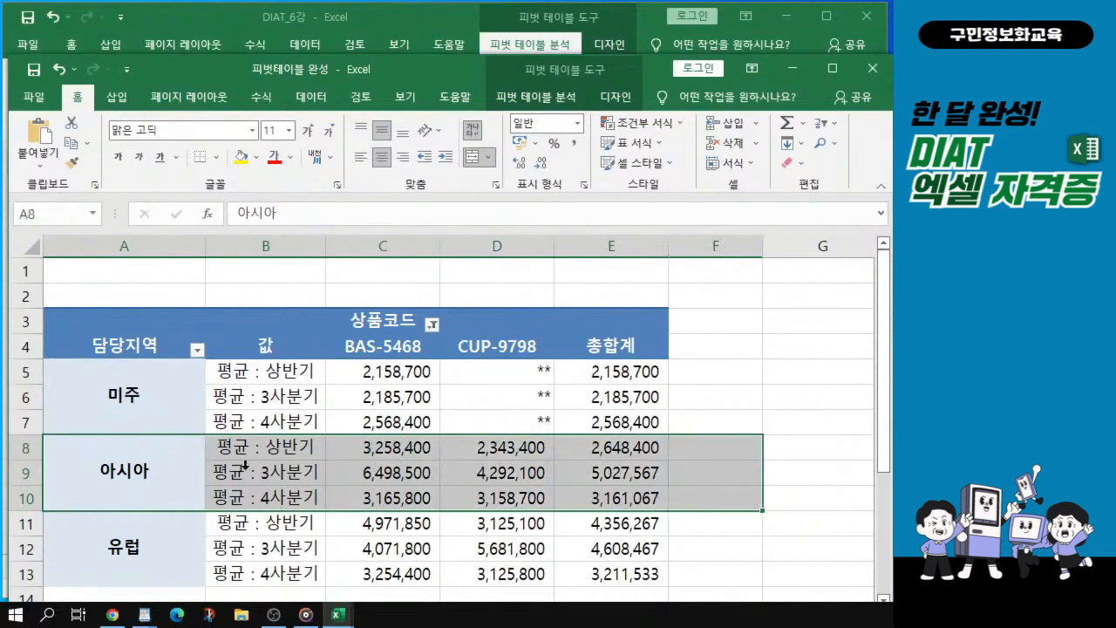
pyautogui.moveTo(410, 67); pyautogui.dragTo(404, 76)
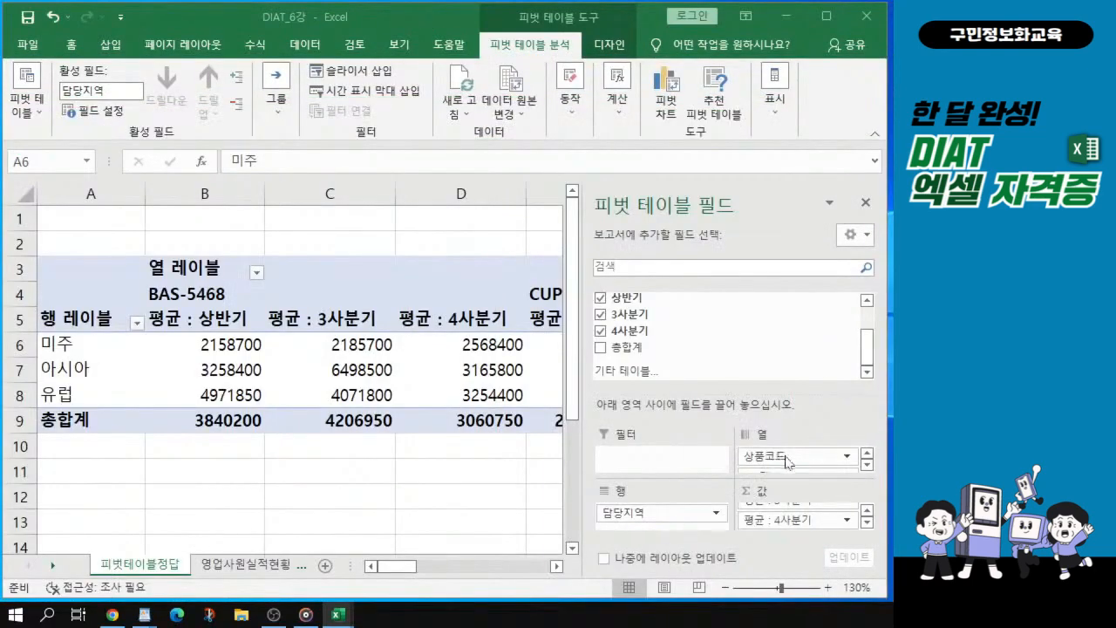
# - In the DIAT_6강 pivot table, move Σ 값 from the column area to the row area below 담당지역
pyautogui.press('ctrl')
pyautogui.click(868, 466)
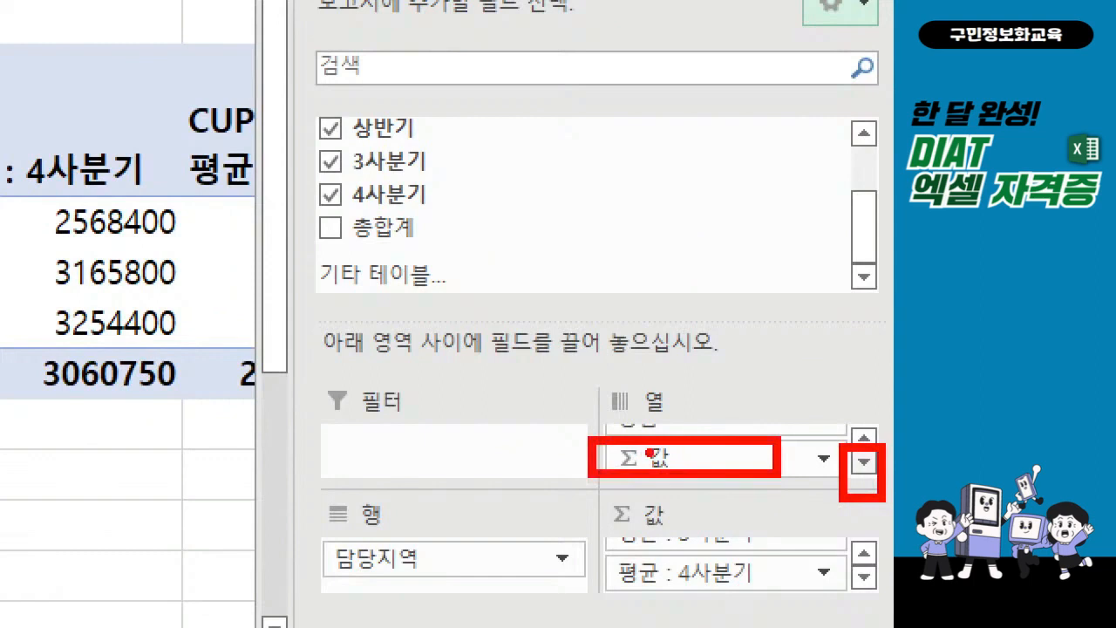
pyautogui.moveTo(650, 453)
pyautogui.mouseDown()
pyautogui.moveTo(523, 592)
pyautogui.moveTo(571, 605)
pyautogui.mouseUp()
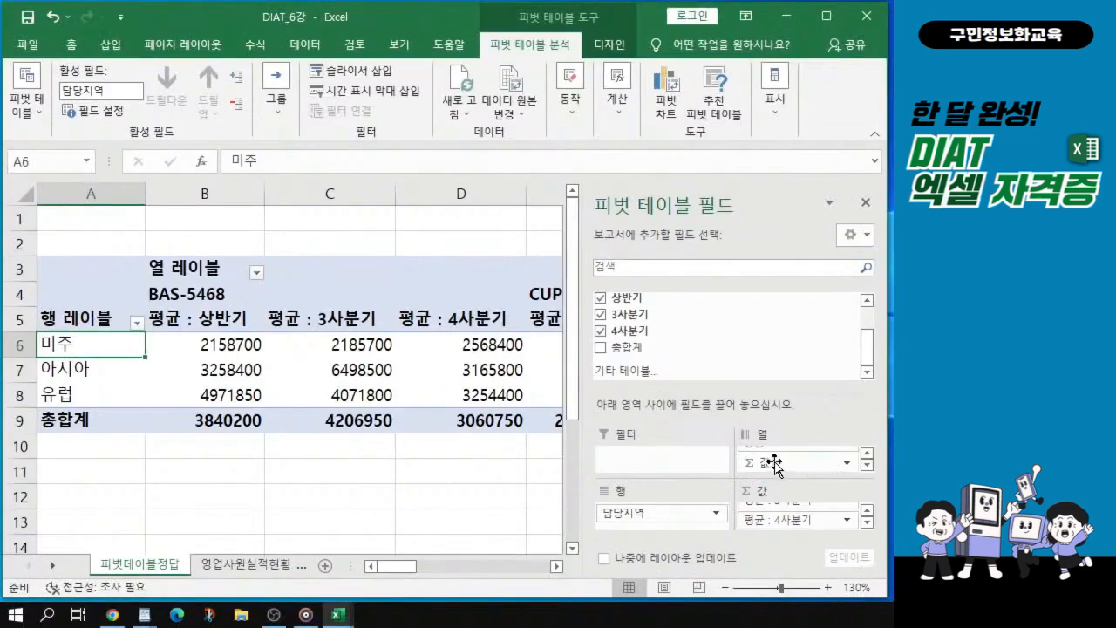
pyautogui.moveTo(680, 456); pyautogui.dragTo(487, 580)
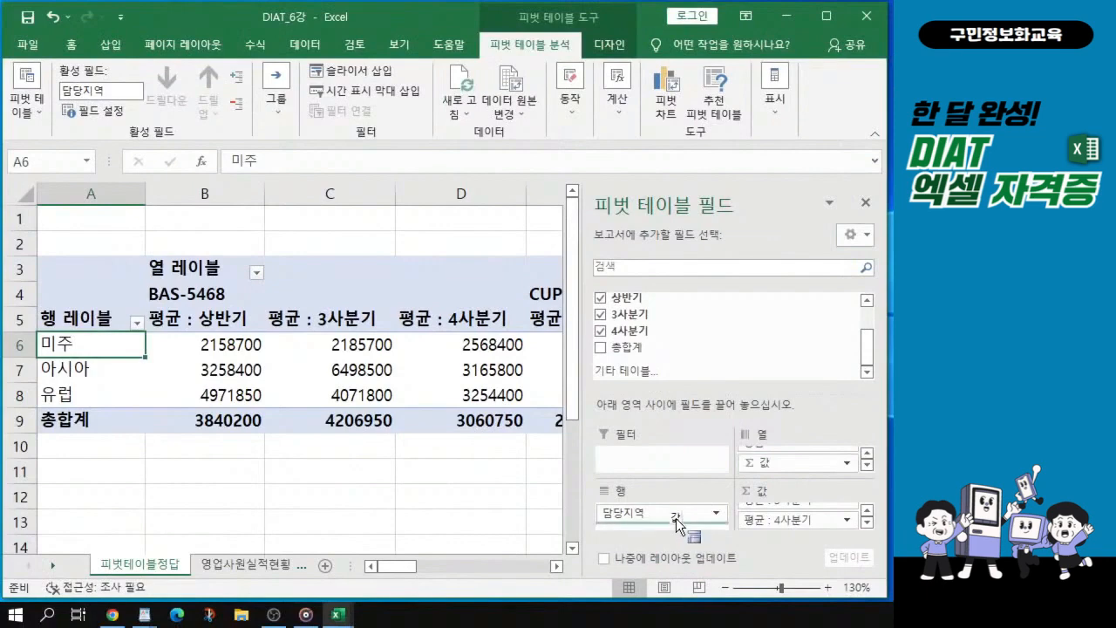
pyautogui.moveTo(677, 523); pyautogui.dragTo(678, 522)
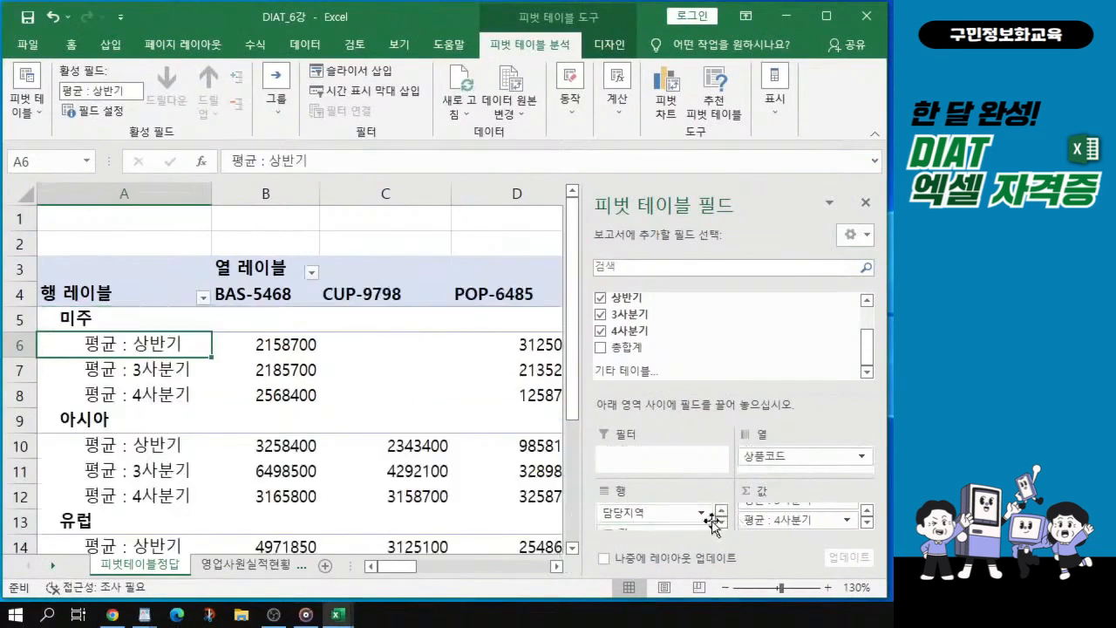
pyautogui.scroll(-1, 697, 523)
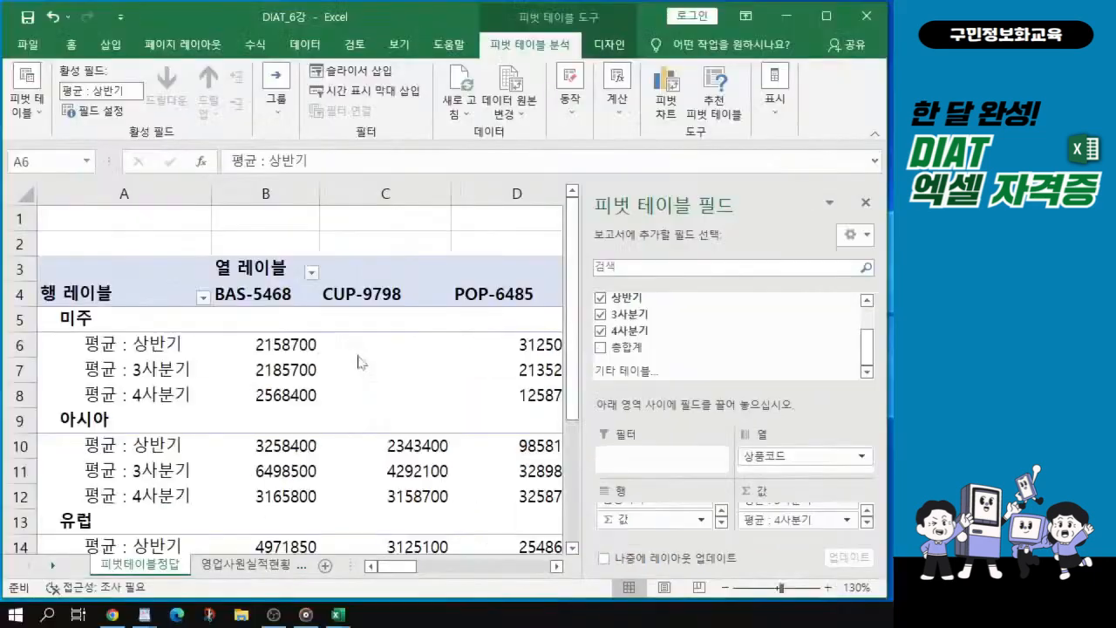
# - Examine how the three average rows are grouped under 미주 and 아시아, and hide the pivot table field list
pyautogui.click(157, 344)
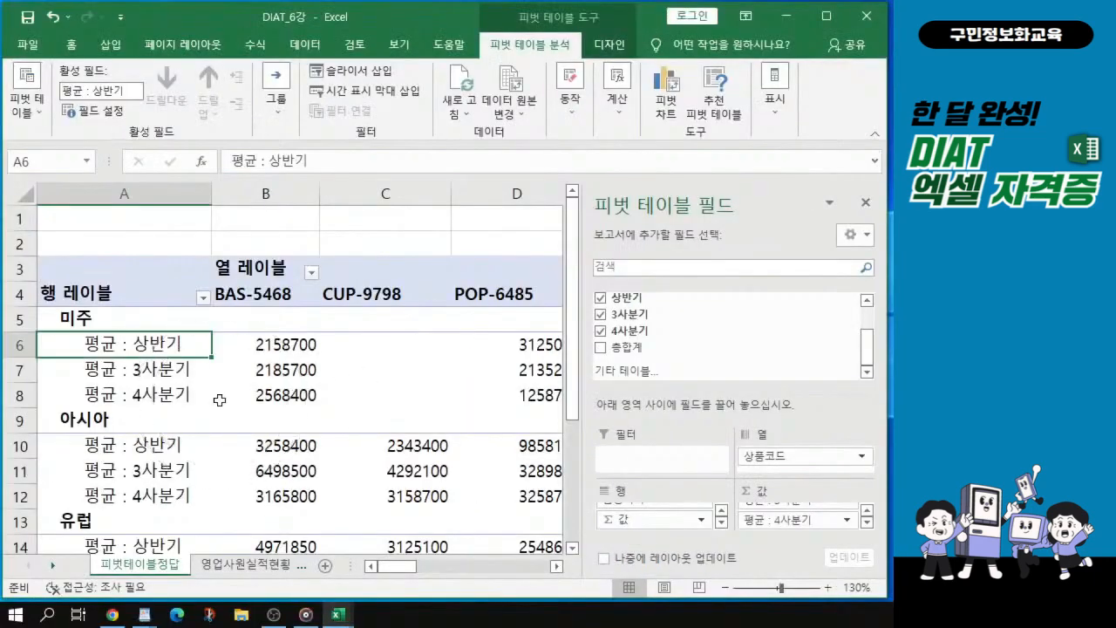
pyautogui.click(116, 320)
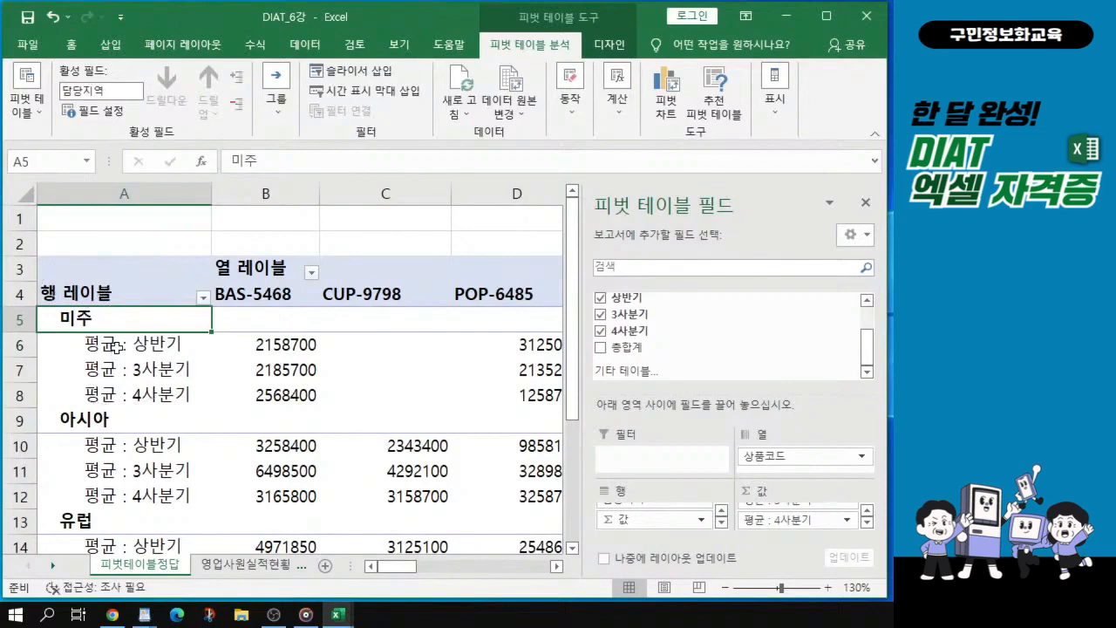
pyautogui.moveTo(116, 347); pyautogui.dragTo(128, 406)
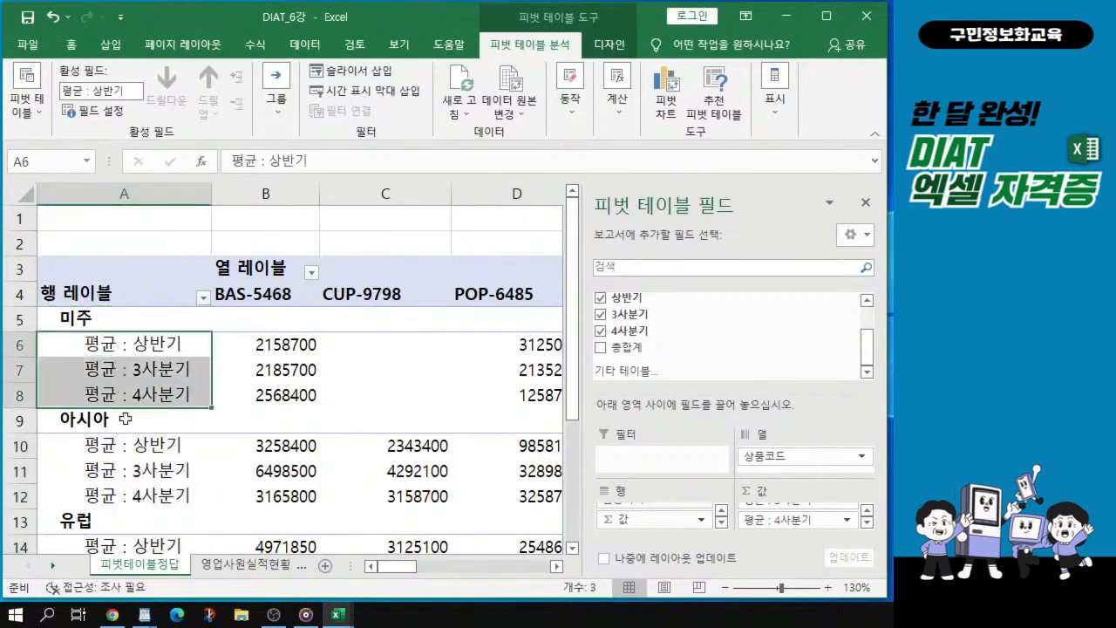
pyautogui.click(125, 419)
pyautogui.moveTo(126, 445); pyautogui.dragTo(130, 497)
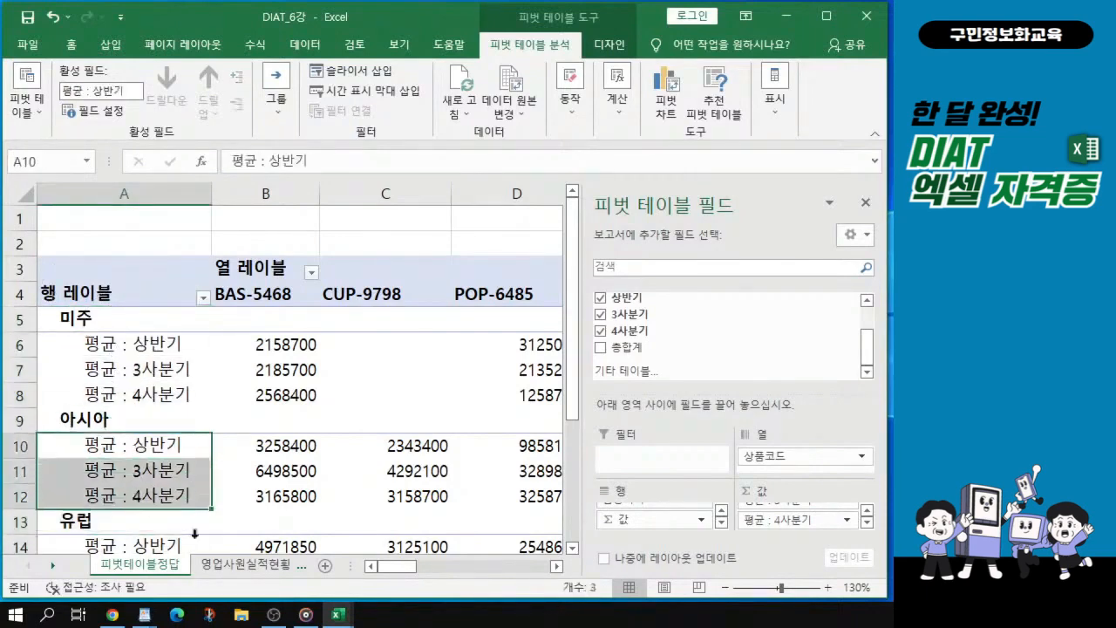
pyautogui.click(179, 411)
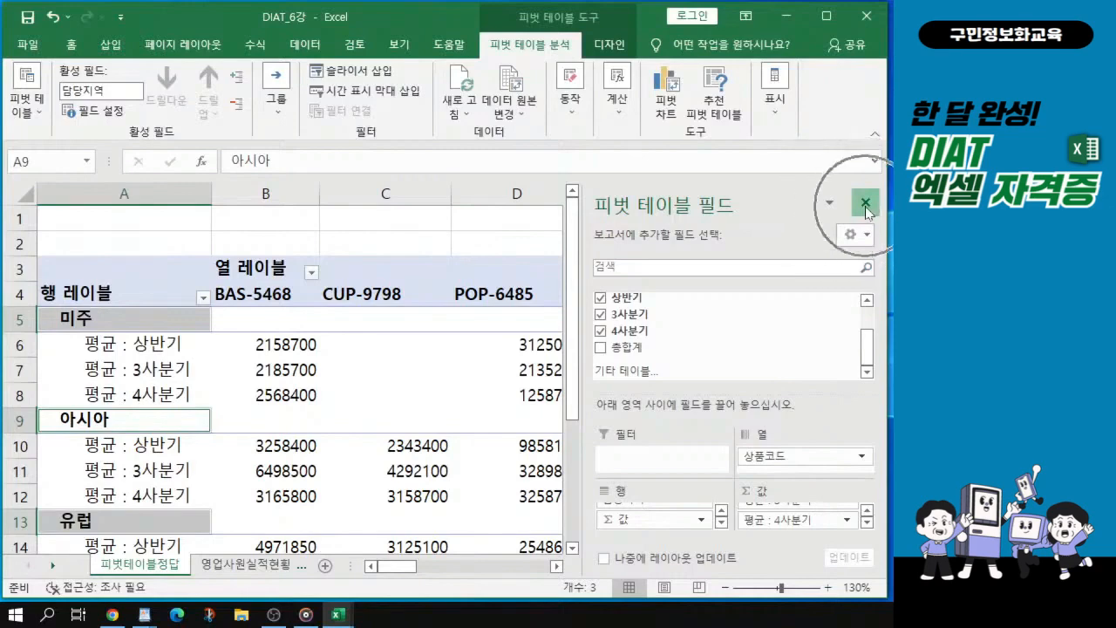
pyautogui.click(865, 205)
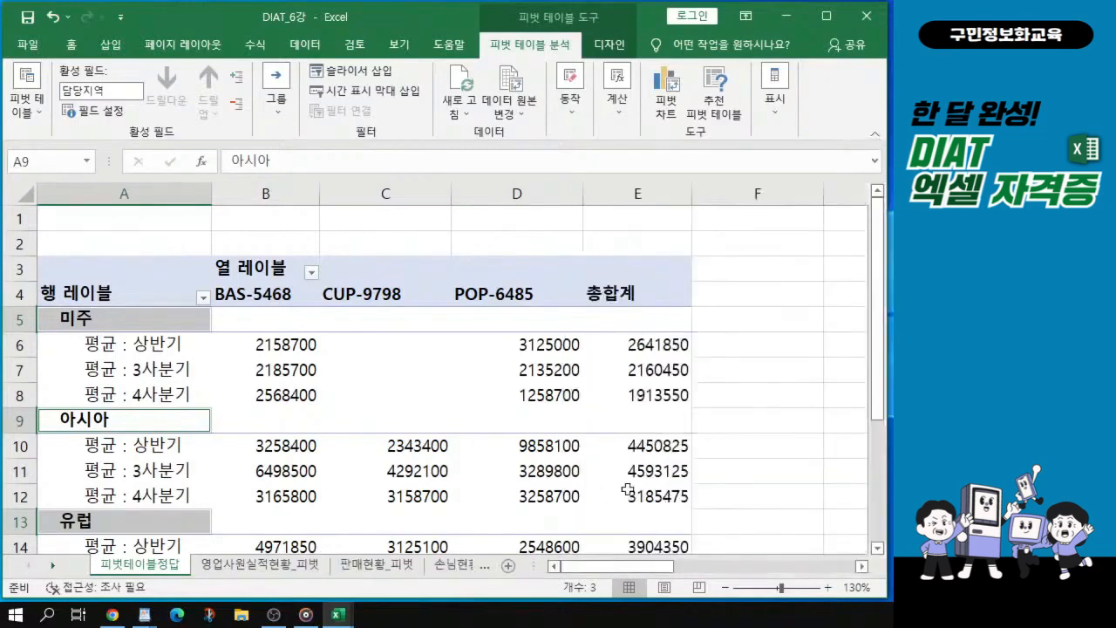
# - In the pivot table options, enable merging and centering of cells with labels and set empty cells to show **
pyautogui.hotkey('alt', 'Tab')
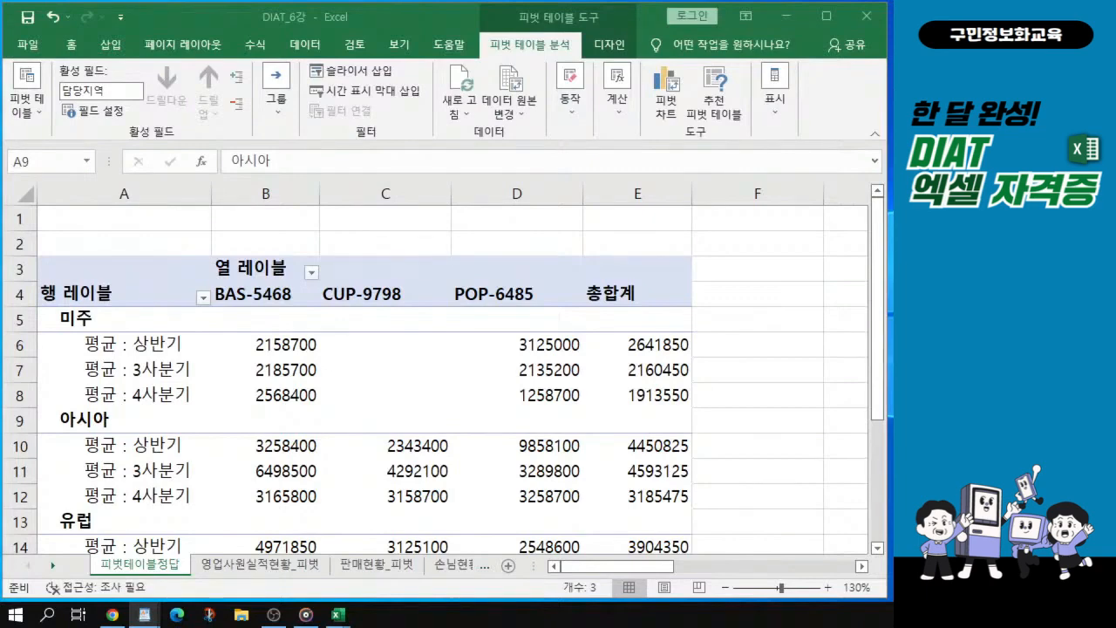
pyautogui.click(299, 370)
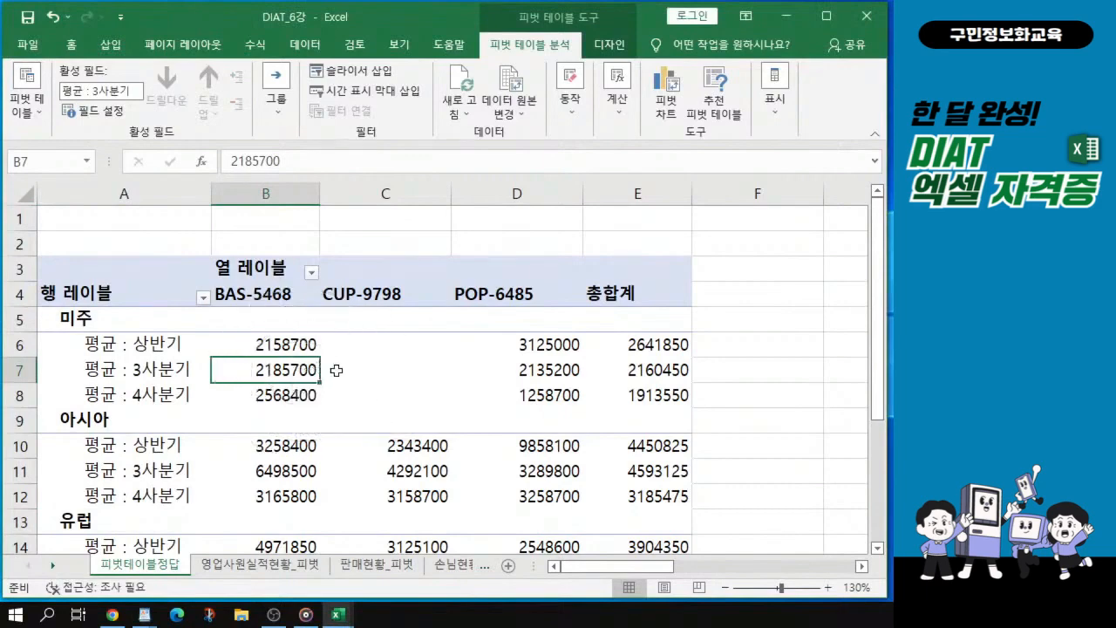
pyautogui.click(335, 371)
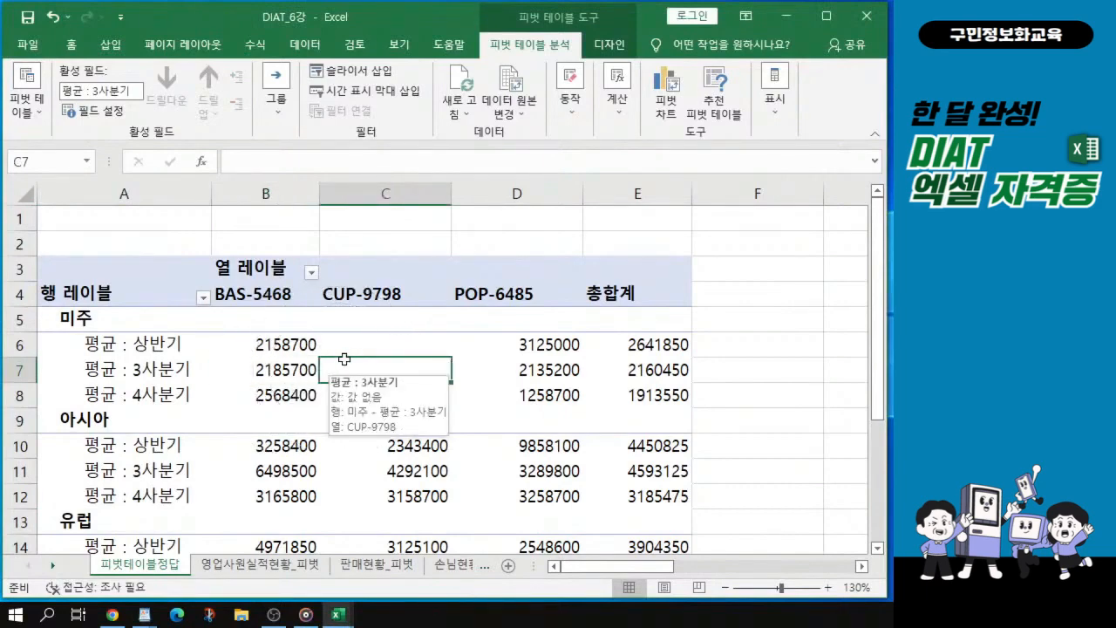
pyautogui.rightClick(345, 365)
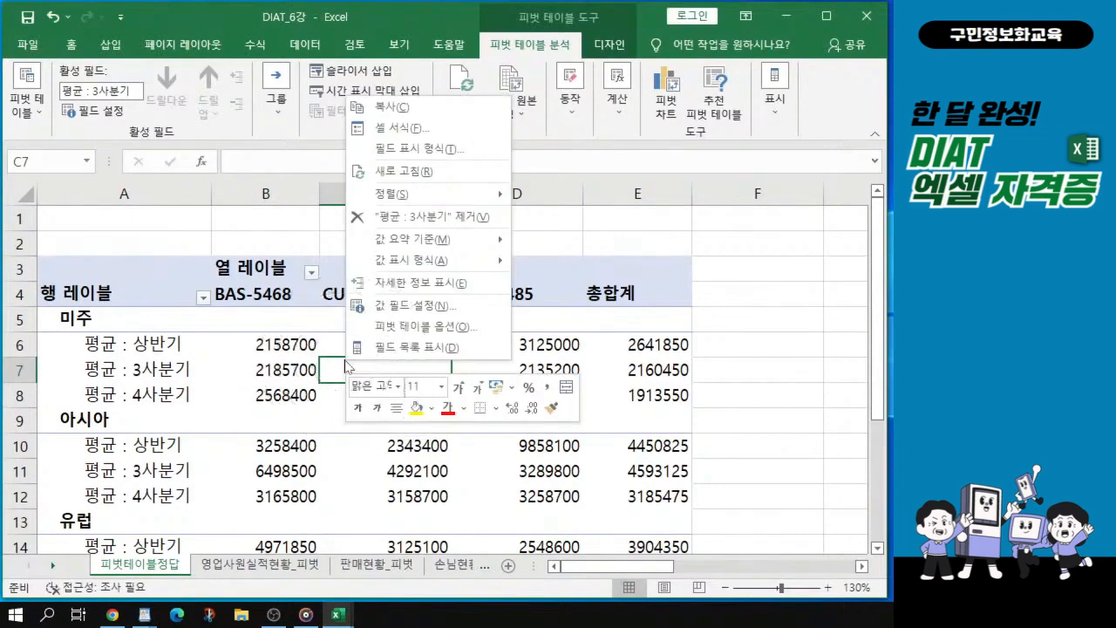
pyautogui.click(397, 329)
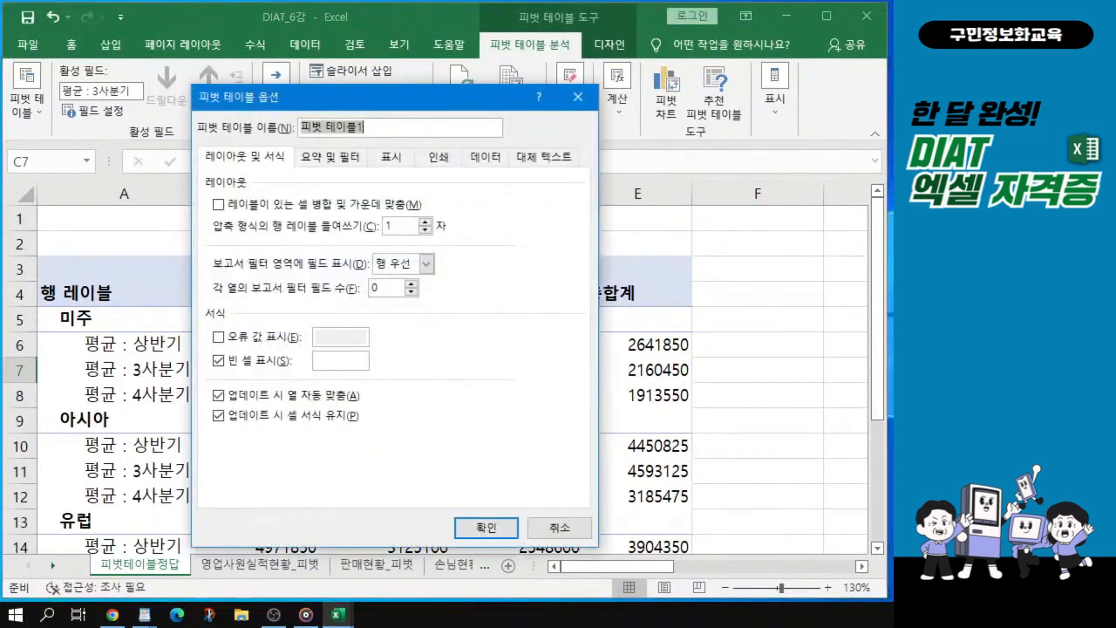
pyautogui.hotkey('alt', 'Tab')
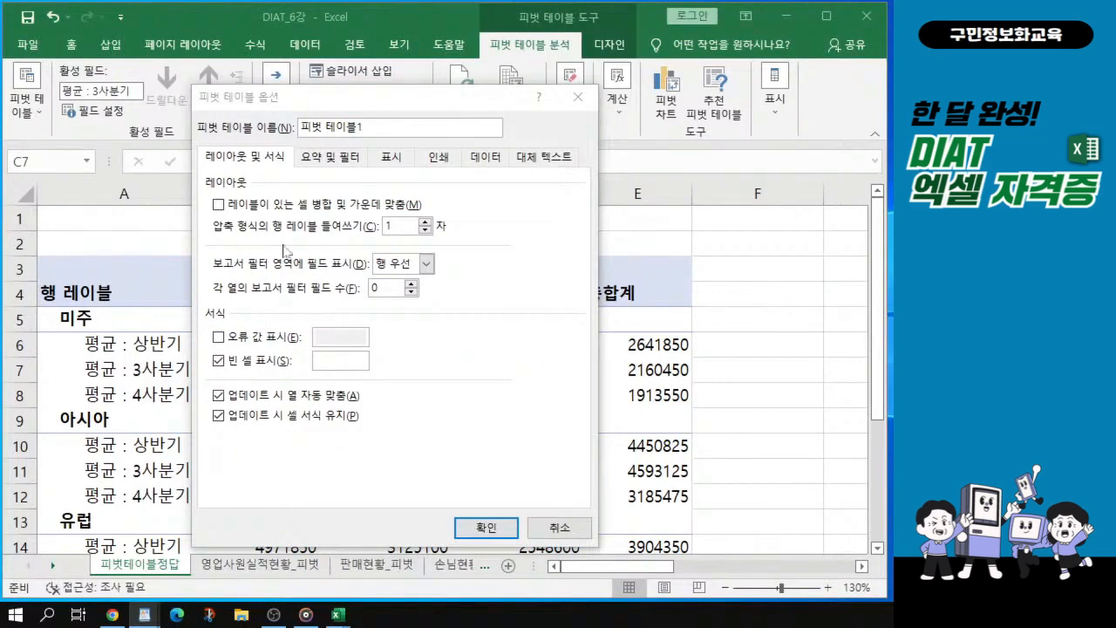
pyautogui.click(218, 206)
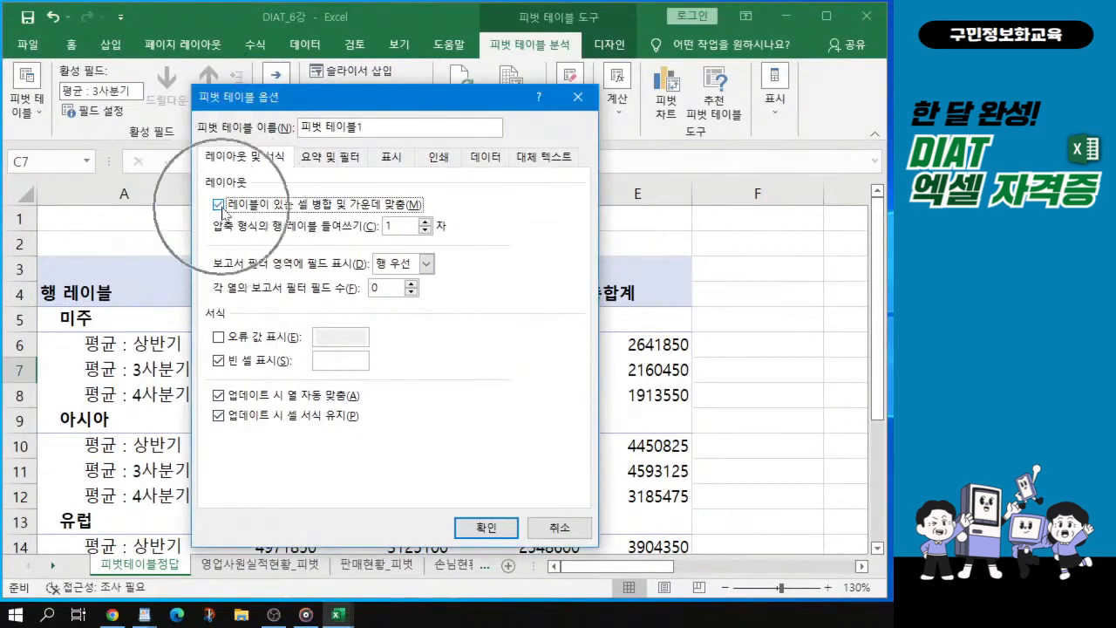
pyautogui.click(331, 360)
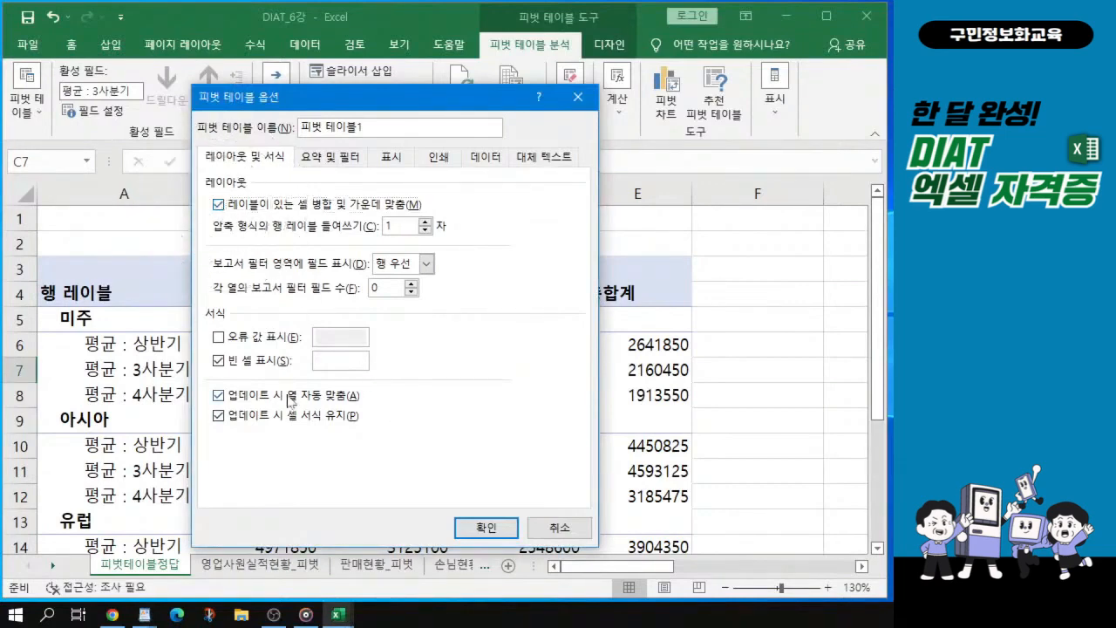
pyautogui.write('**')
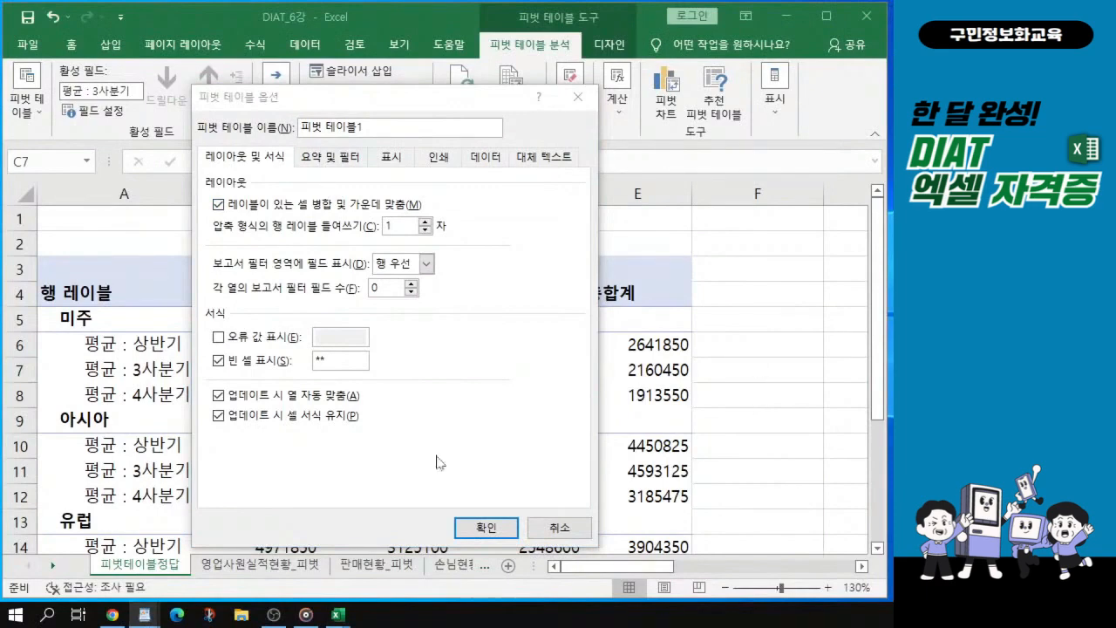
# - Turn off 열 총합계 표시 in the pivot table options and apply the options
pyautogui.click(330, 162)
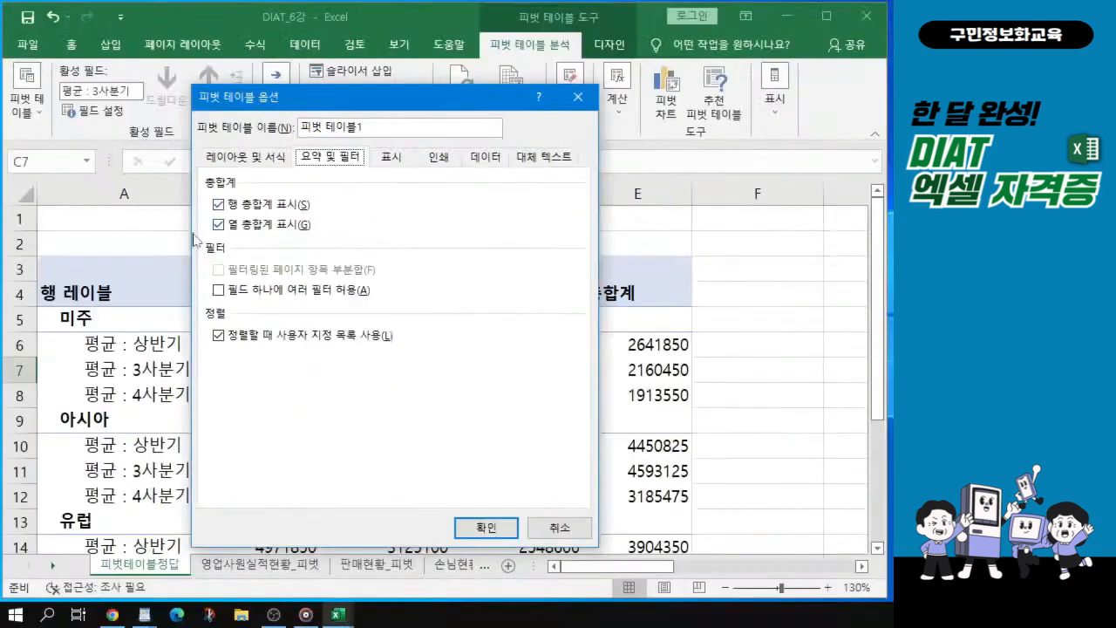
pyautogui.click(219, 226)
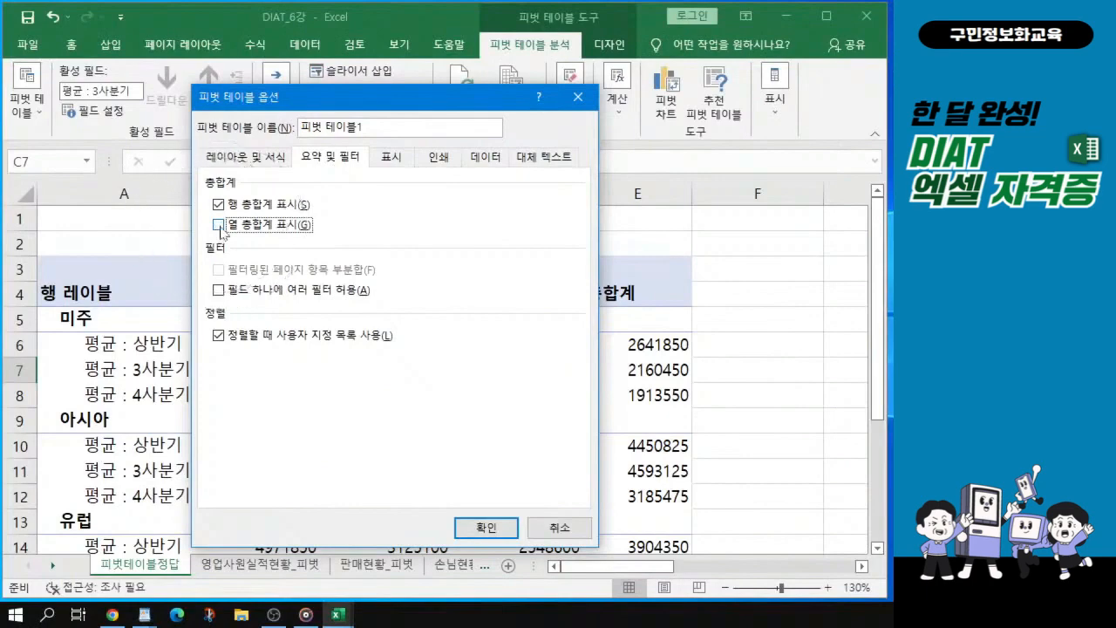
pyautogui.click(478, 529)
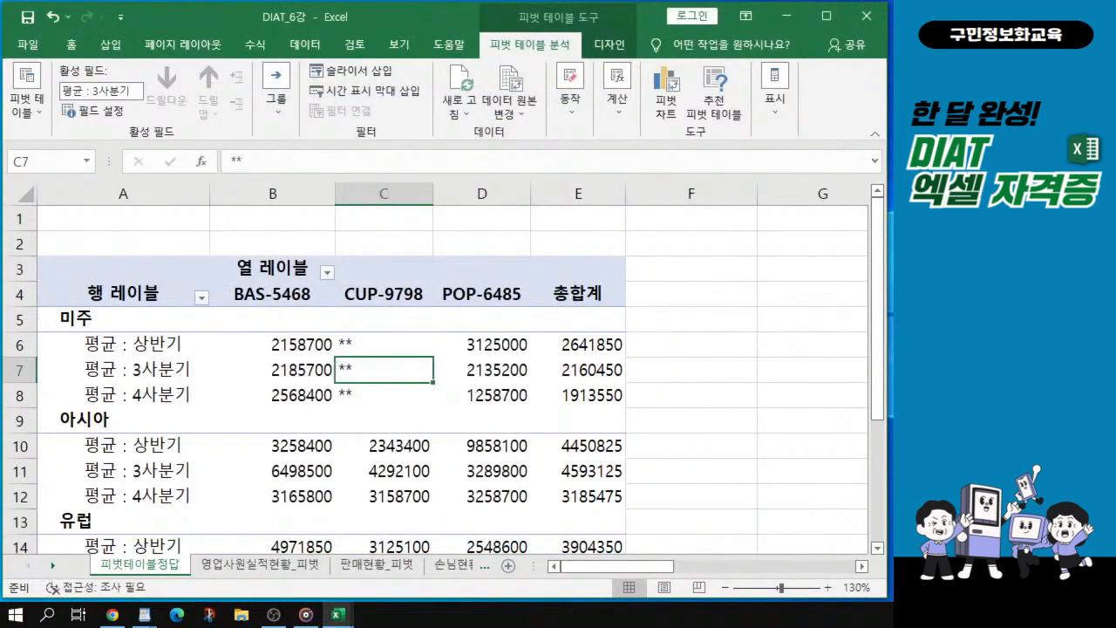
# - Change the pivot table's report layout to 테이블 형식으로 표시
pyautogui.hotkey('alt', 'Tab')
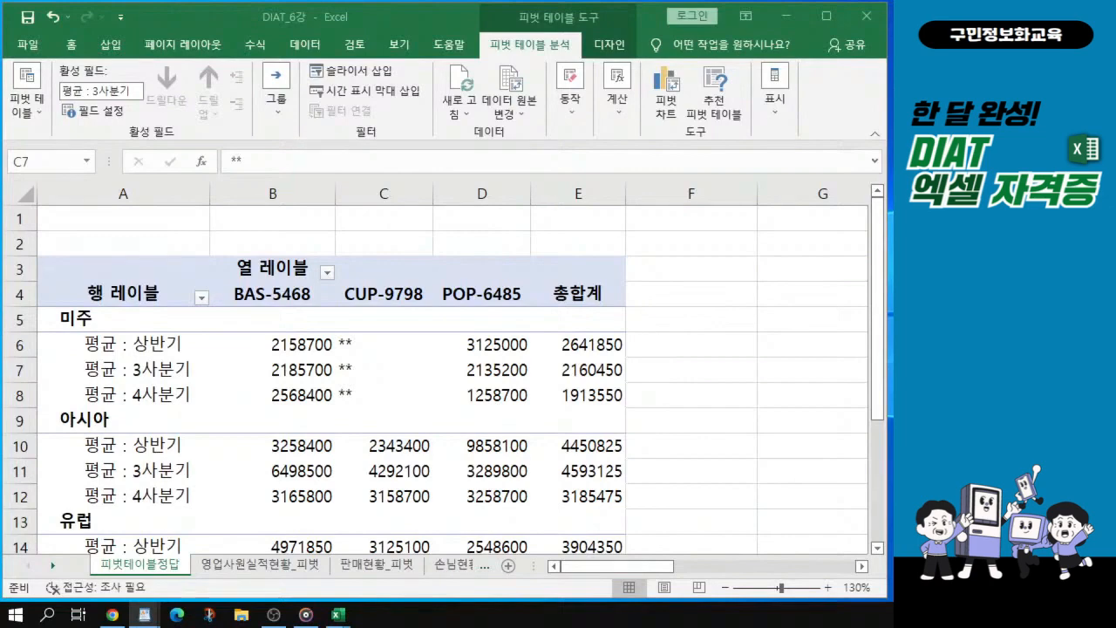
pyautogui.click(607, 46)
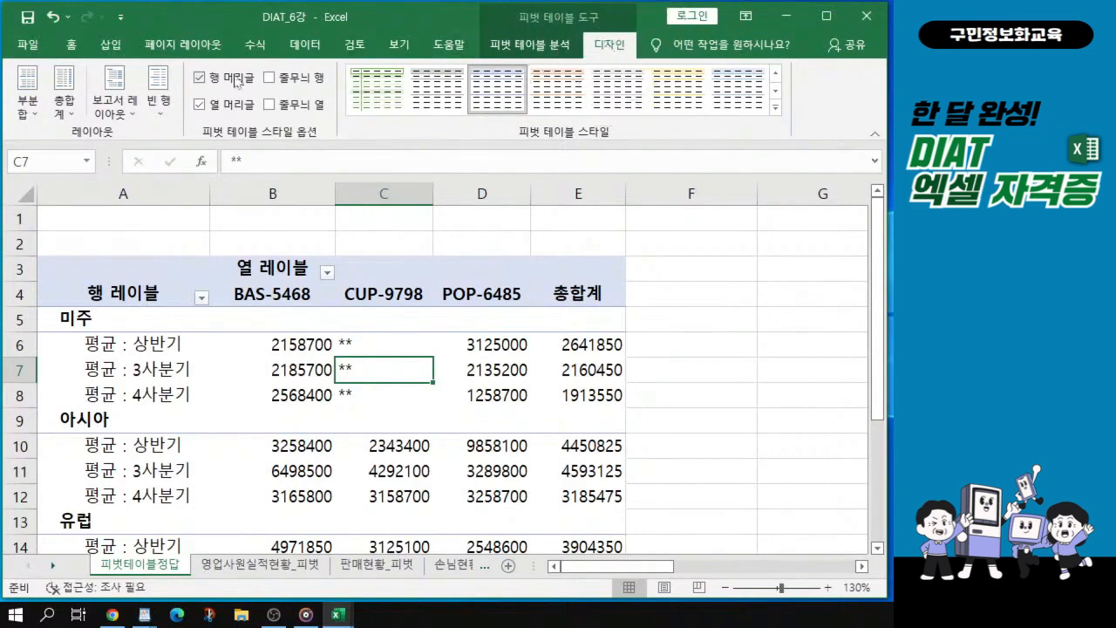
pyautogui.click(120, 116)
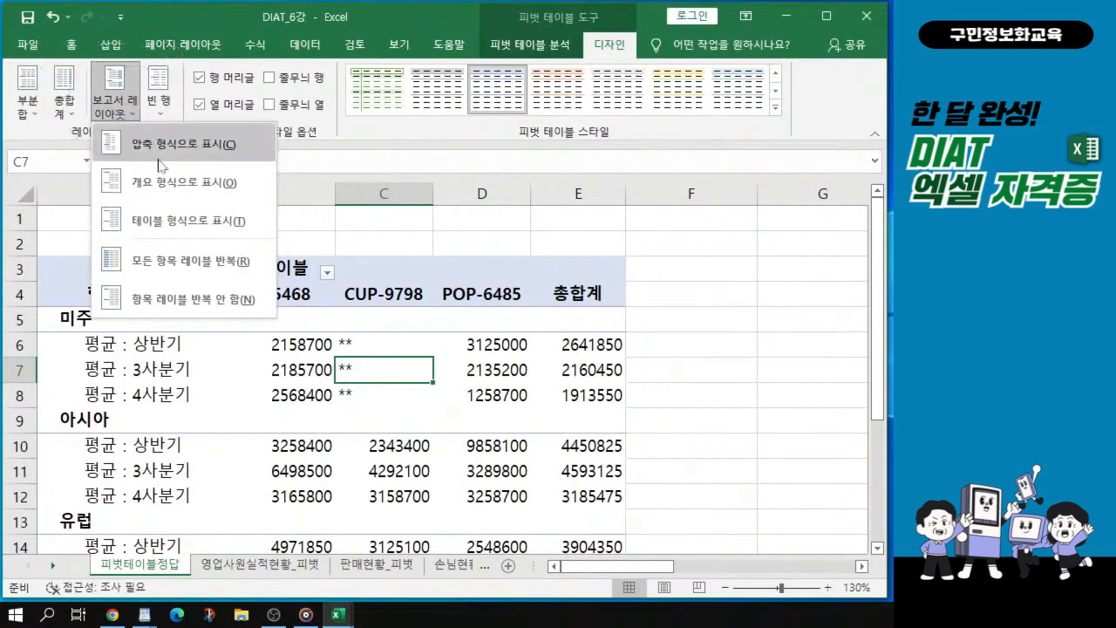
pyautogui.click(205, 220)
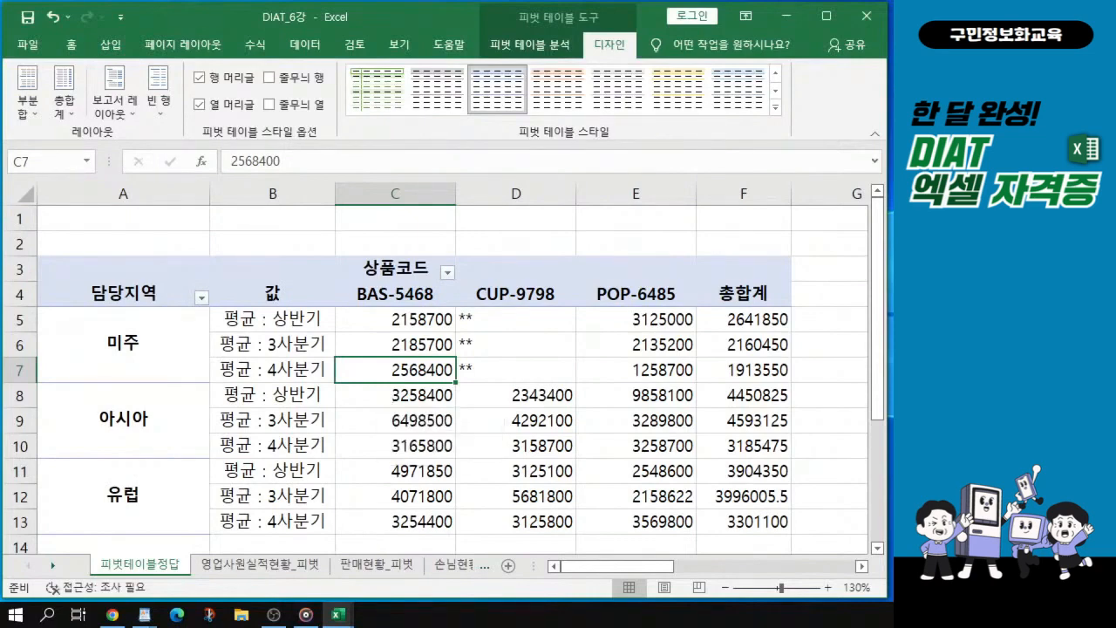
# - Apply the blue pivot table style from the second row of the 중간 group
pyautogui.hotkey('alt', 'Tab')
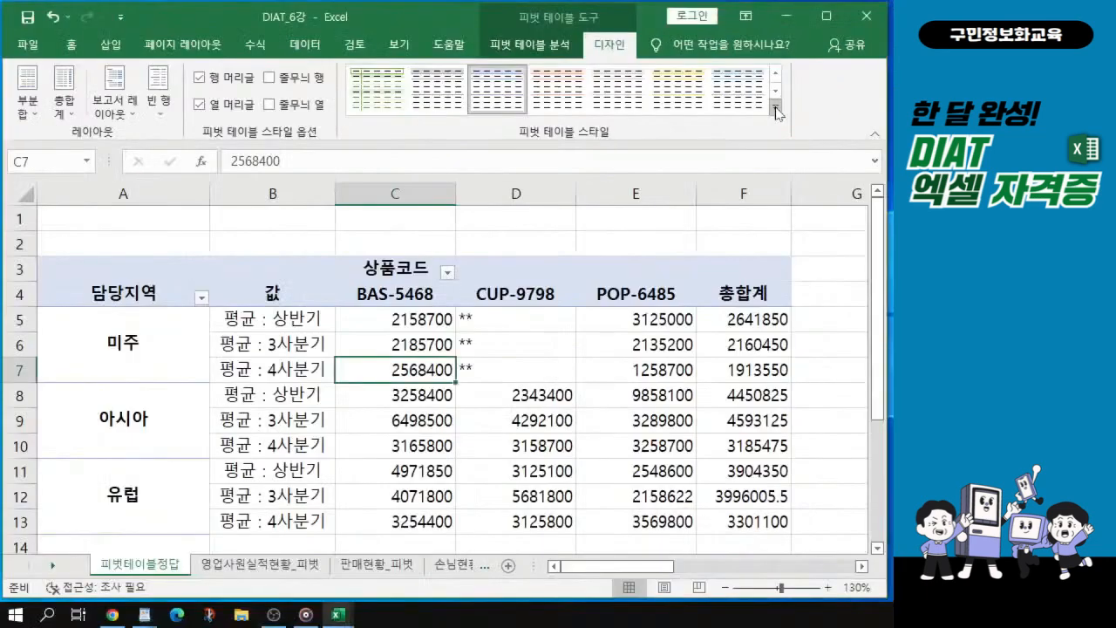
pyautogui.click(776, 108)
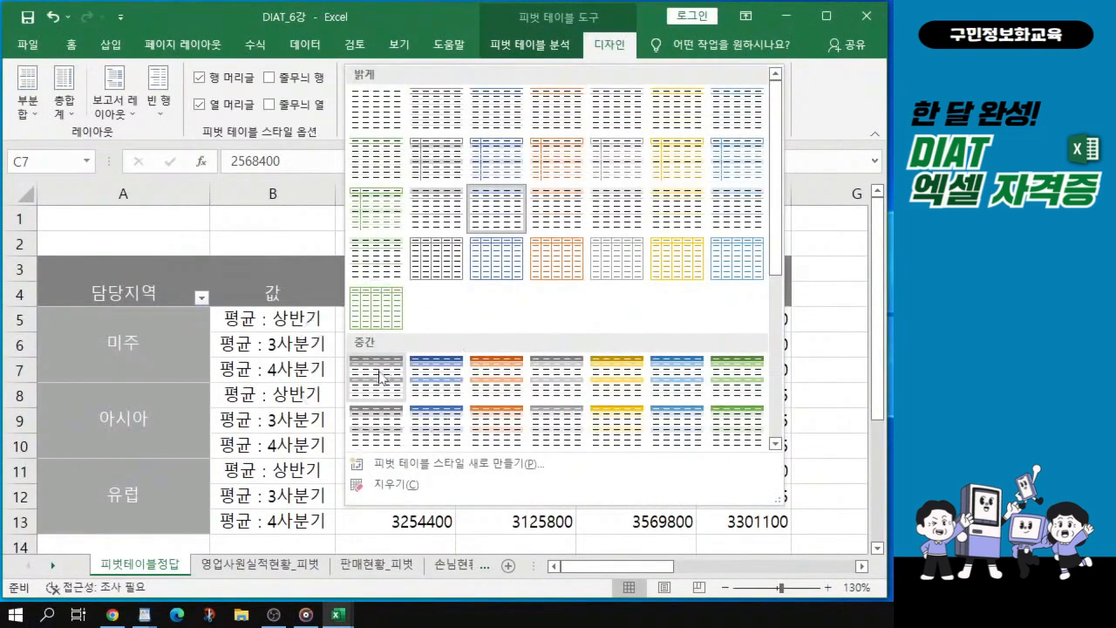
pyautogui.click(427, 439)
pyautogui.press('ctrl')
pyautogui.press('ctrl')
pyautogui.press('ctrl')
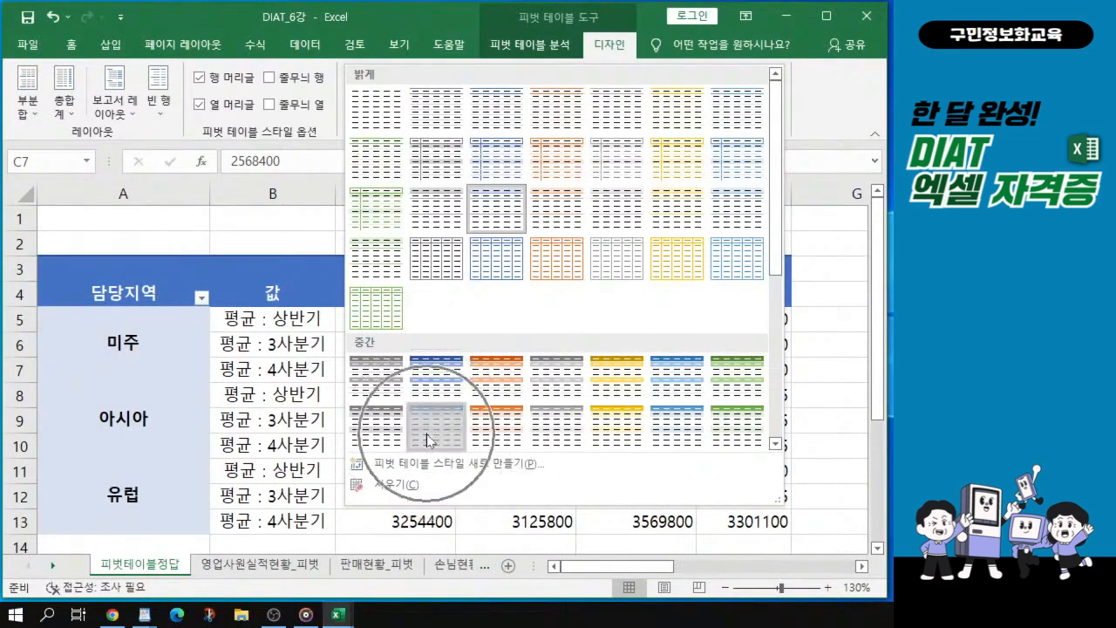
pyautogui.press('ctrl')
pyautogui.press('ctrl')
pyautogui.press('ctrl')
pyautogui.press('ctrl')
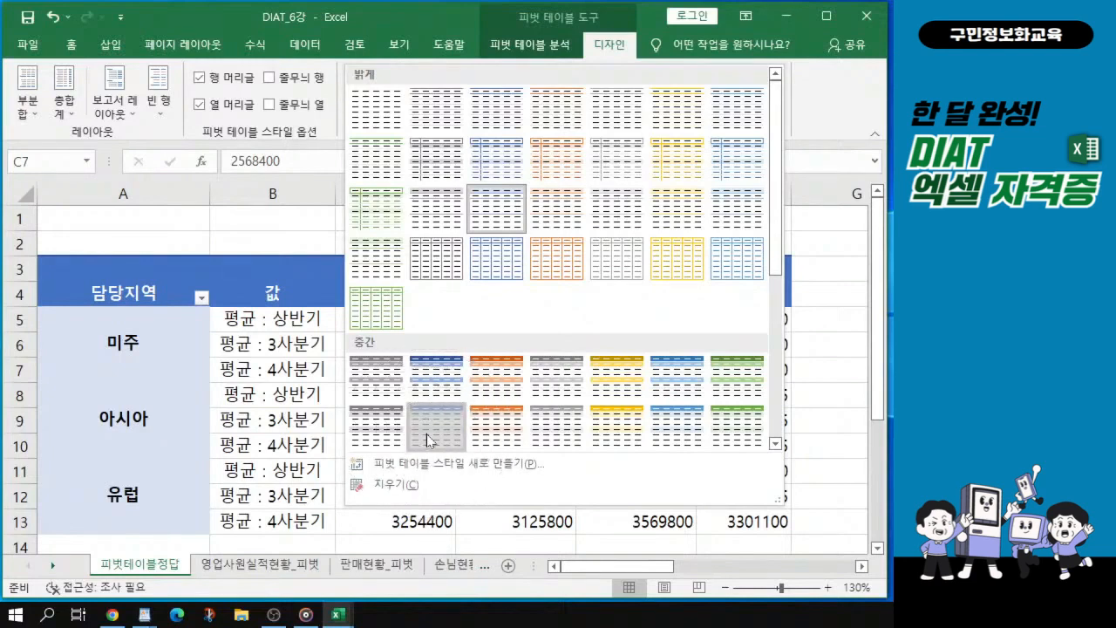
pyautogui.press('ctrl')
pyautogui.press('Escape')
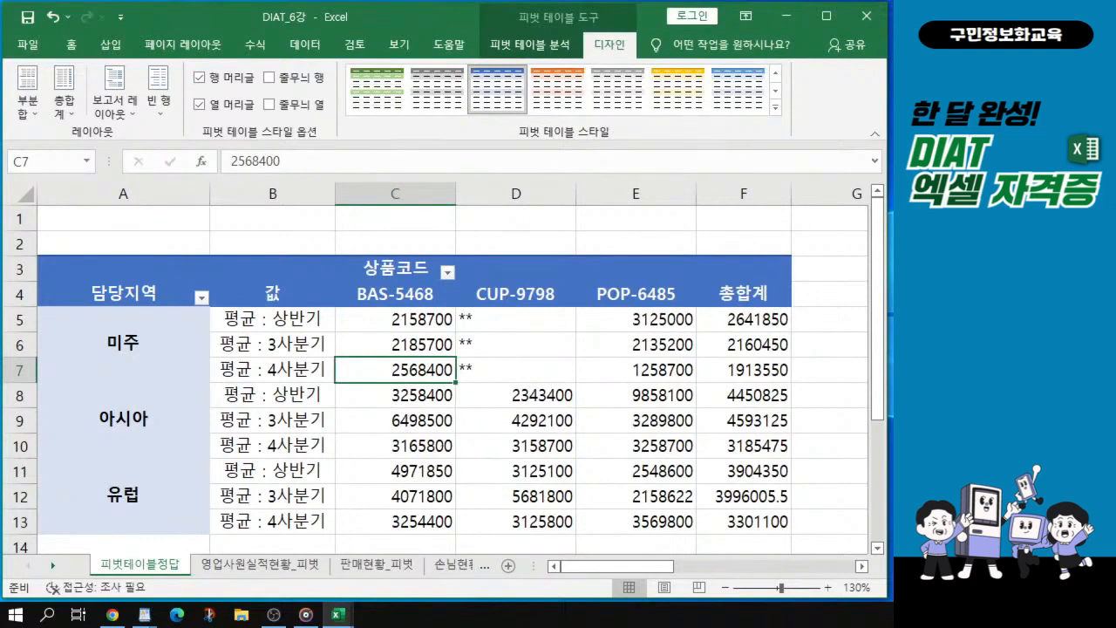
# - Filter 상품코드 to exclude POP-6485, keeping only BAS-5468 and CUP-9798
pyautogui.hotkey('alt', 'Tab')
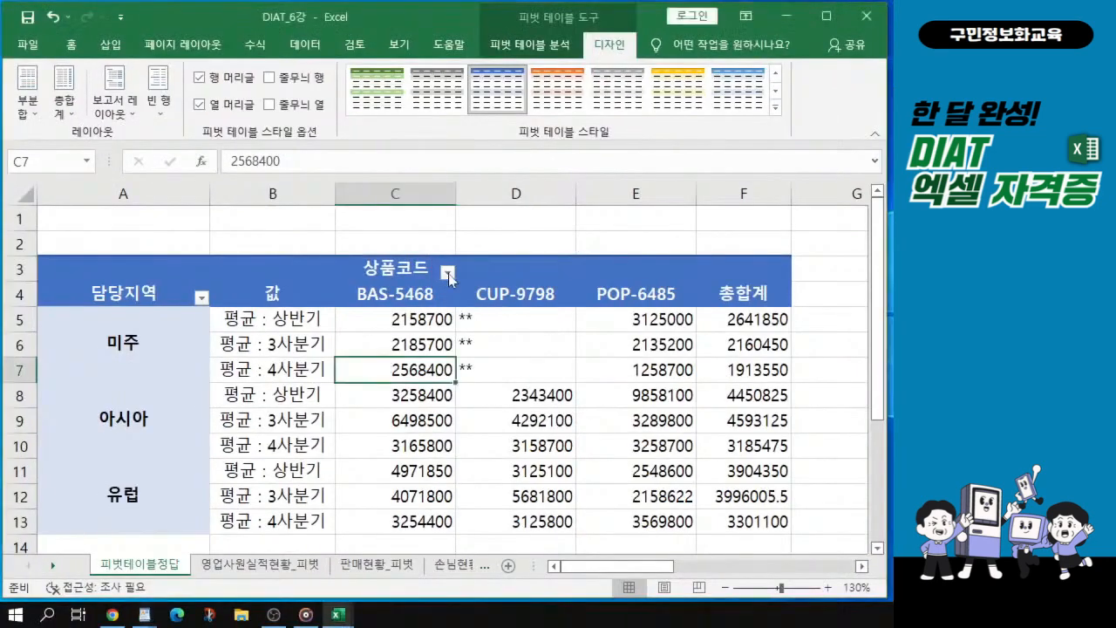
pyautogui.click(449, 274)
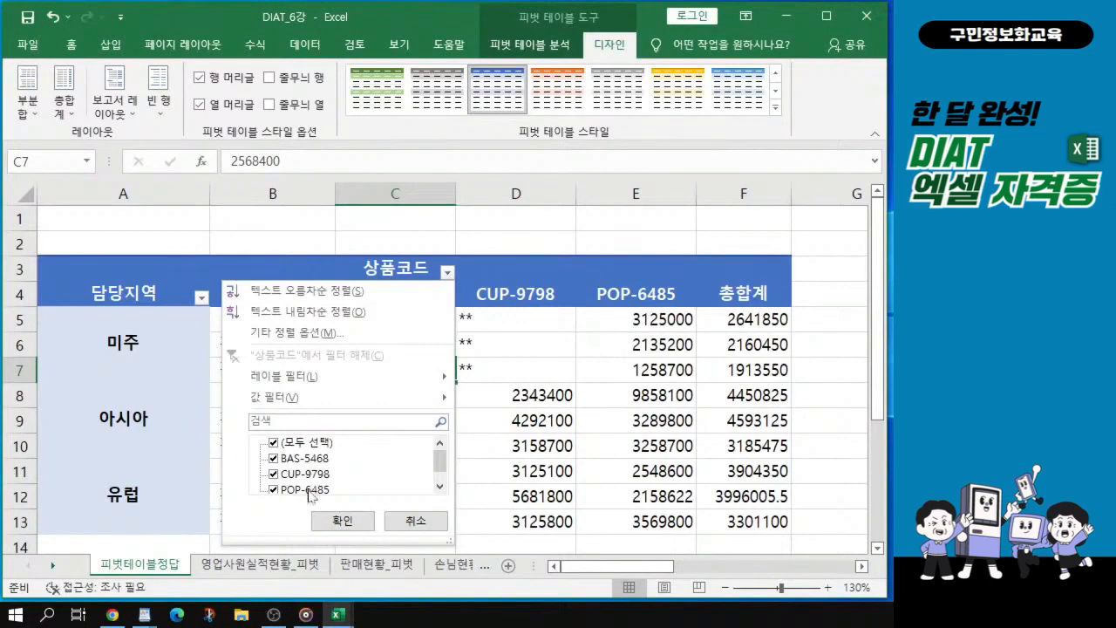
pyautogui.scroll(-1, 313, 484)
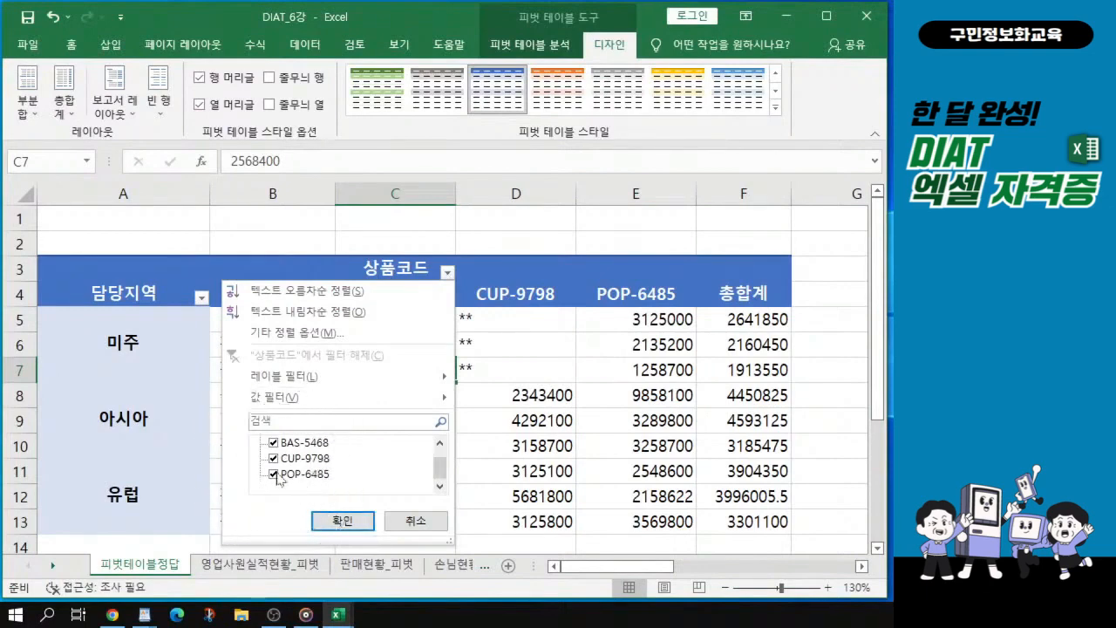
pyautogui.click(276, 475)
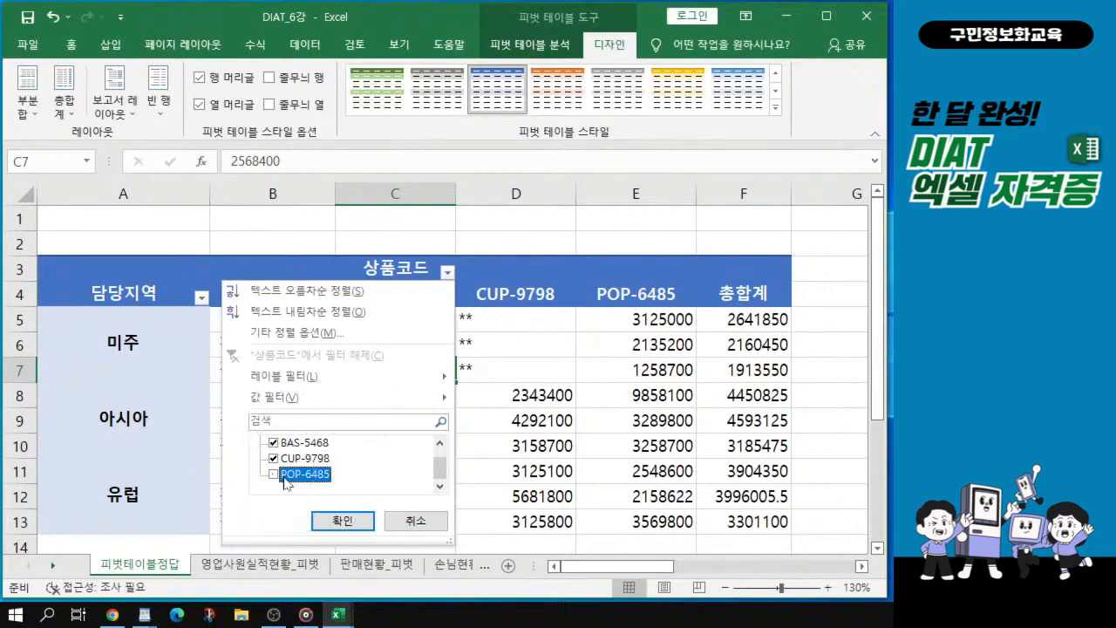
pyautogui.click(354, 527)
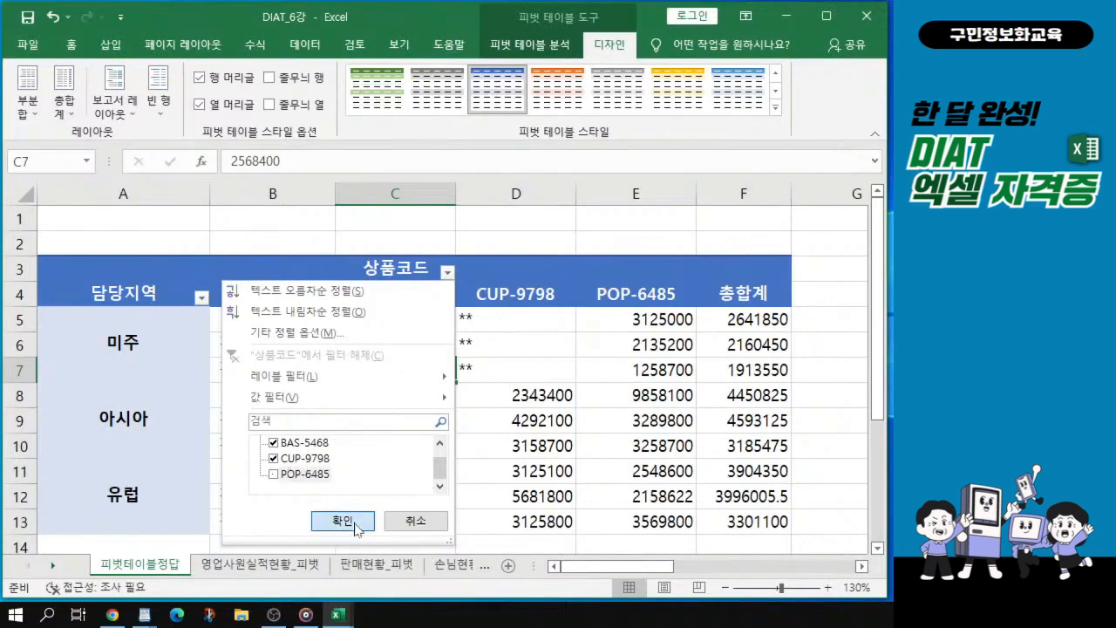
pyautogui.click(355, 525)
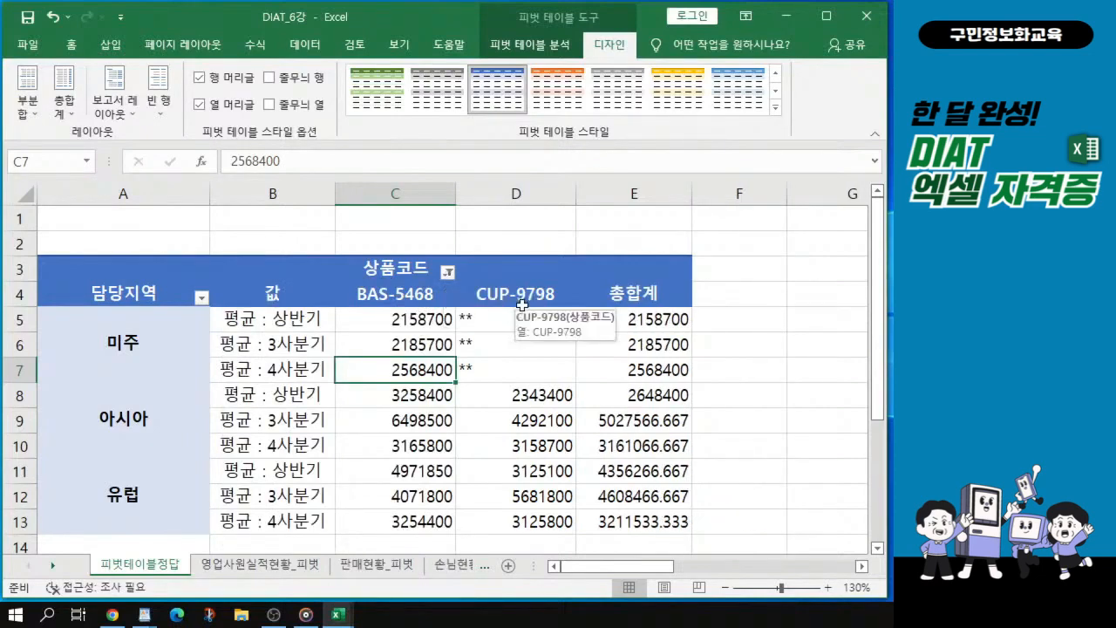
pyautogui.keyDown('ctrl'); pyautogui.scroll(1, 521, 305); pyautogui.keyUp('ctrl')
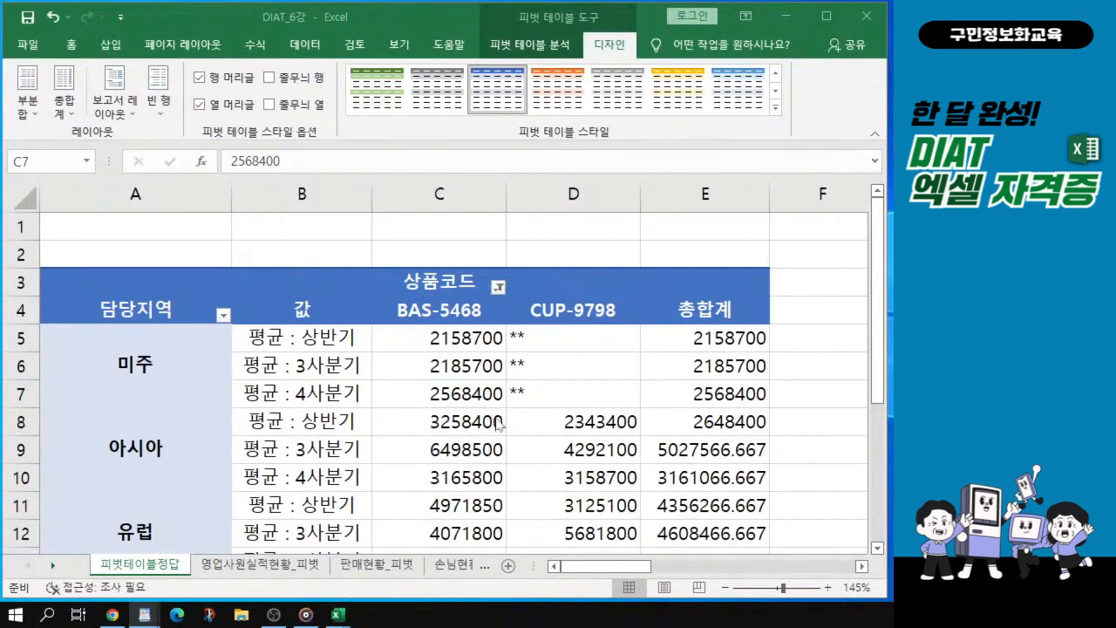
pyautogui.scroll(-1, 497, 424)
pyautogui.click(879, 393)
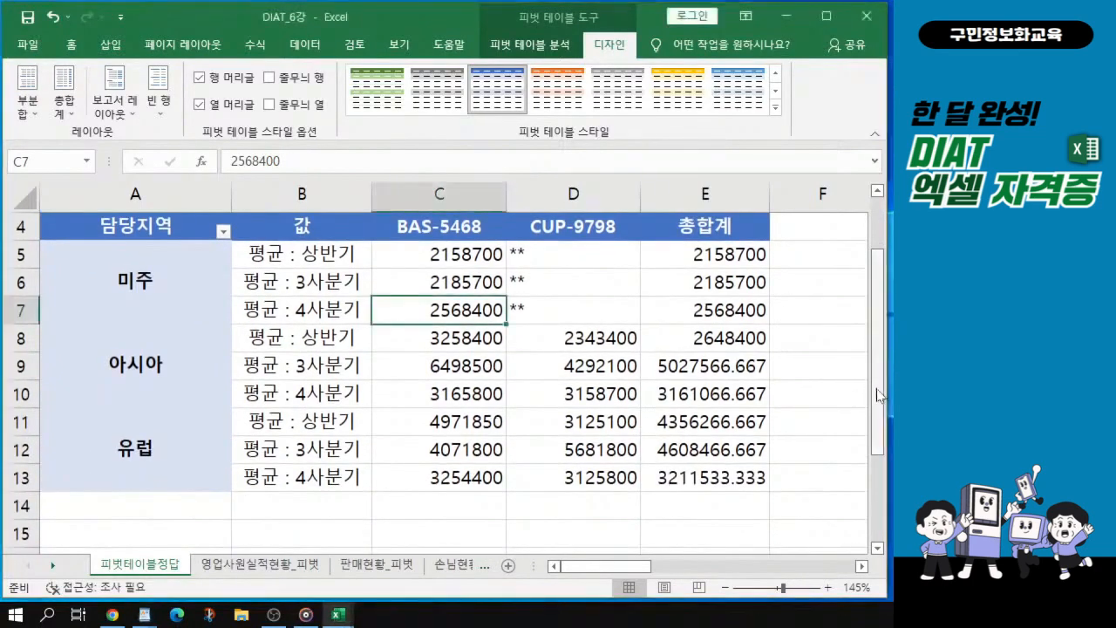
# - Format the values in C5:E13 with the 숫자 category, zero decimal places and the 1000 단위 구분 기호 separator
pyautogui.moveTo(878, 393); pyautogui.dragTo(878, 376)
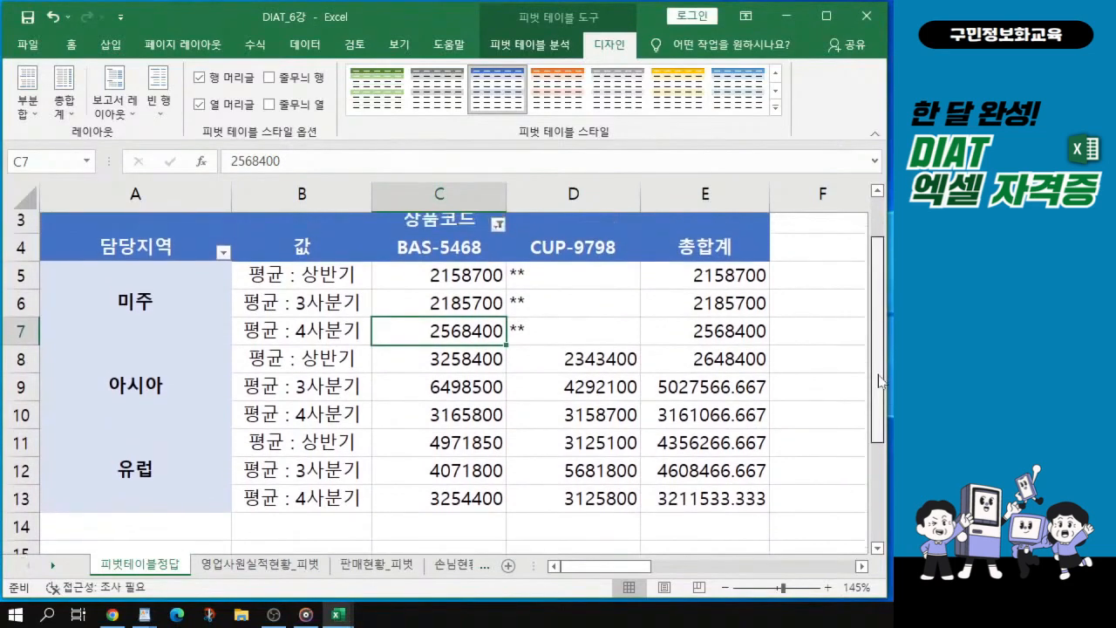
pyautogui.click(431, 286)
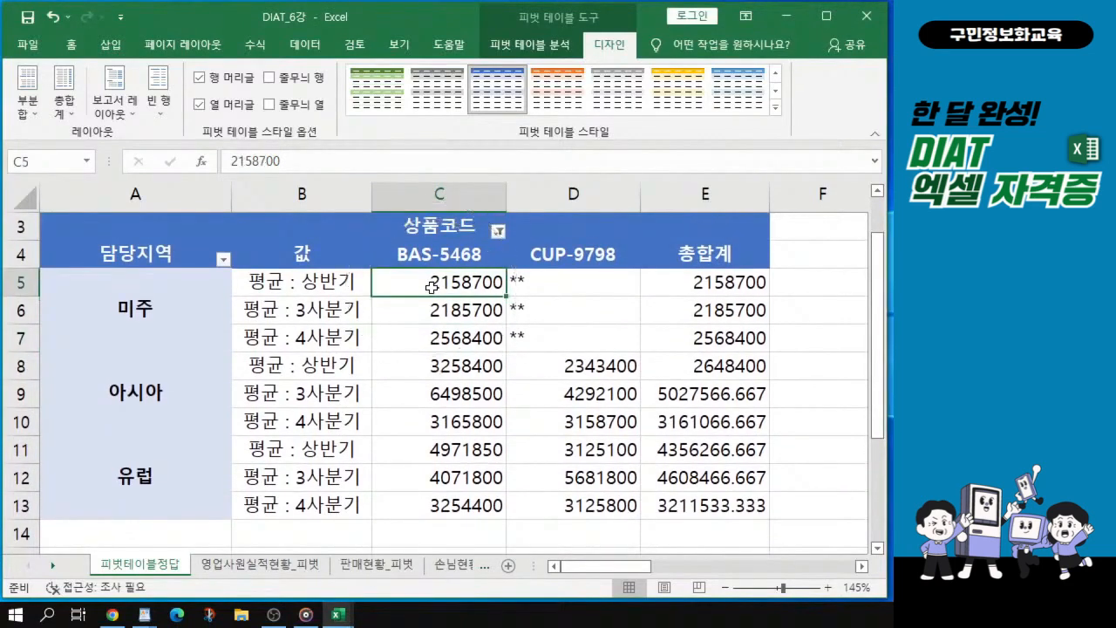
pyautogui.moveTo(431, 287); pyautogui.dragTo(739, 494)
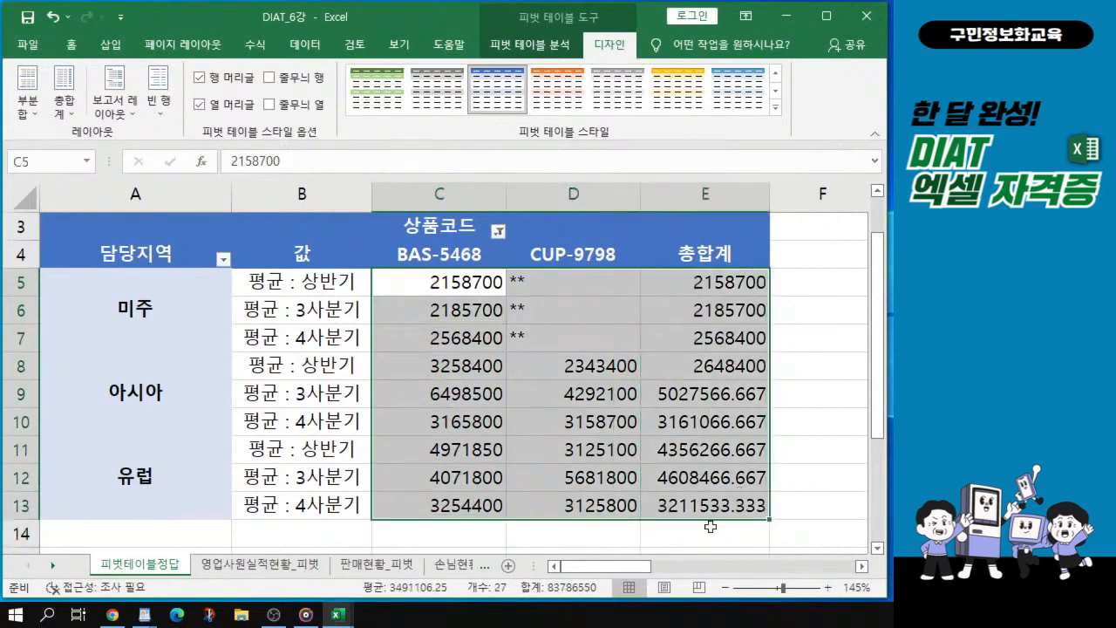
pyautogui.press('ctrl')
pyautogui.press('ctrl')
pyautogui.hotkey('ctrl', '1')
pyautogui.moveTo(515, 41); pyautogui.dragTo(176, 87)
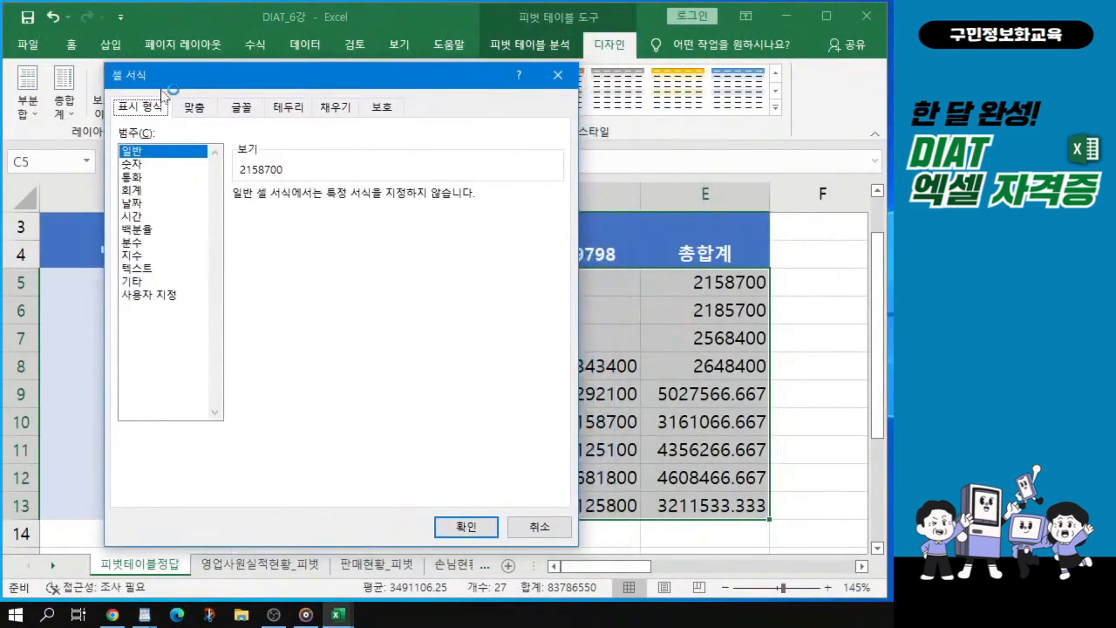
pyautogui.click(131, 165)
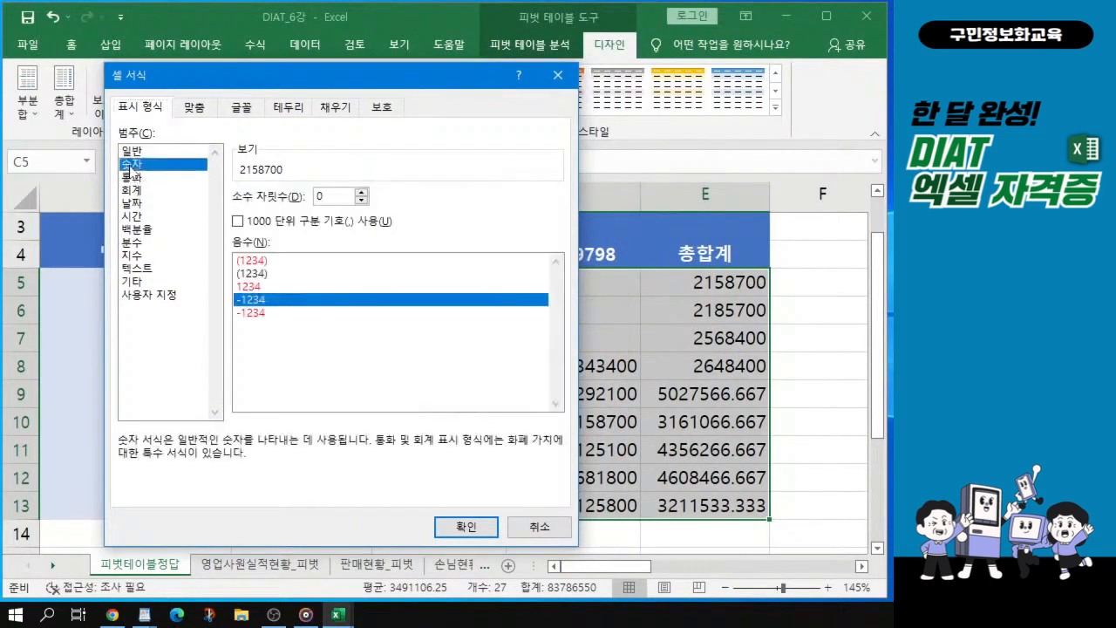
pyautogui.click(239, 221)
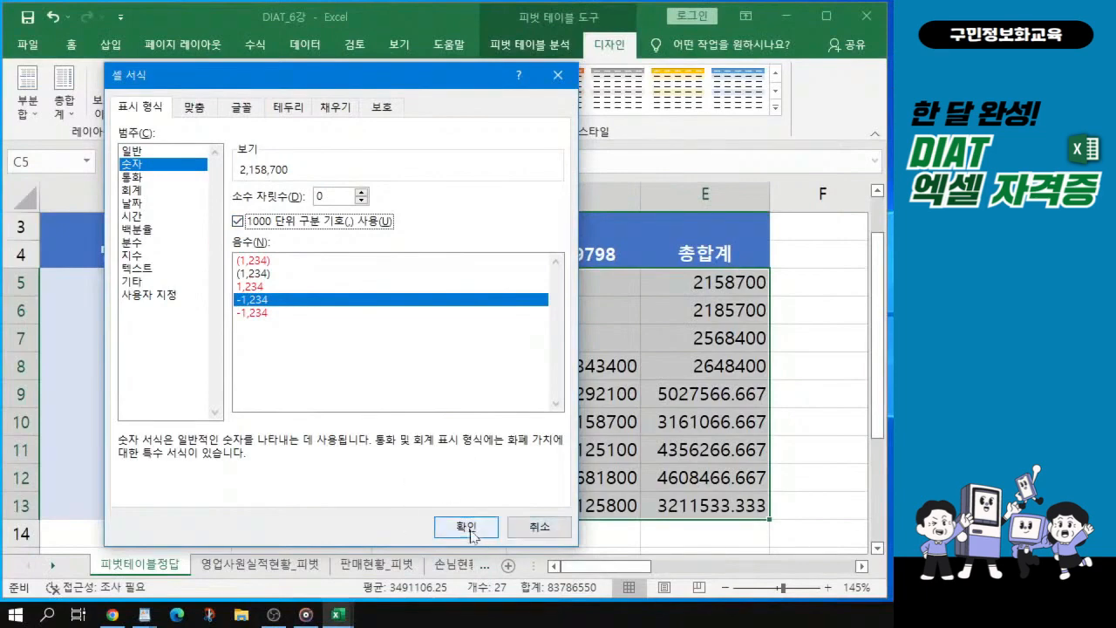
# - Set the horizontal alignment of C5:E13 to 오른쪽 (들여쓰기) and apply the cell formatting
pyautogui.click(195, 109)
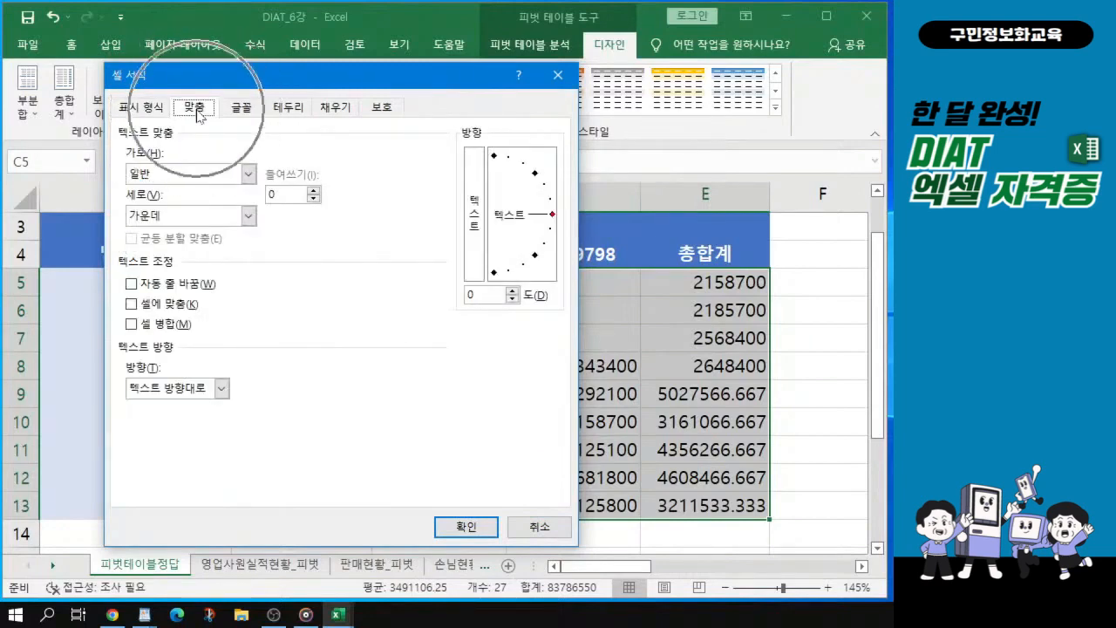
pyautogui.click(249, 175)
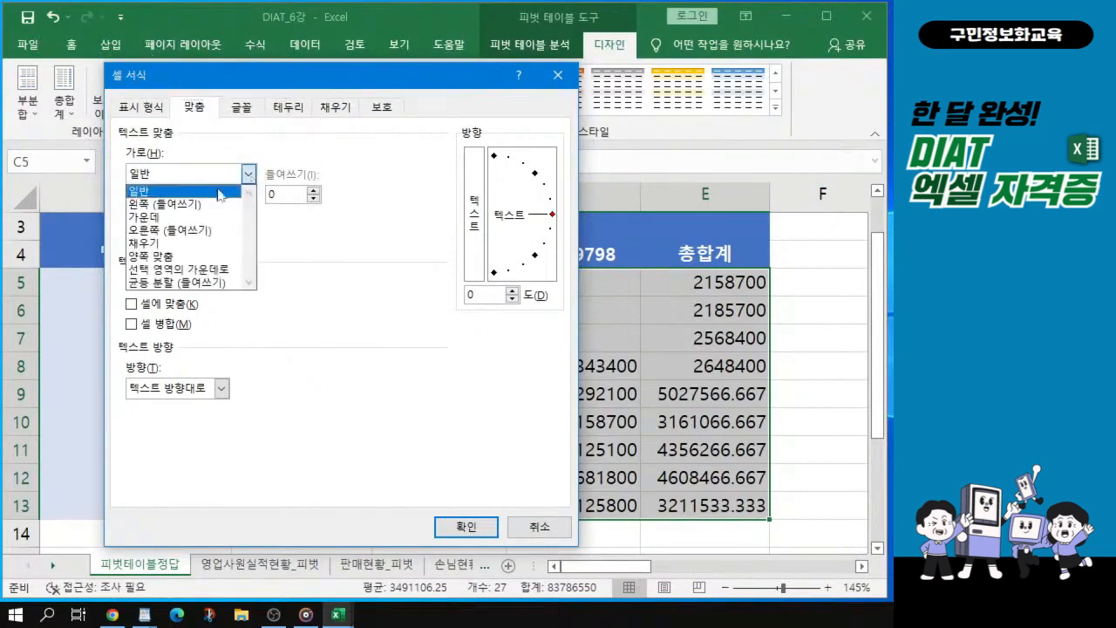
pyautogui.click(174, 232)
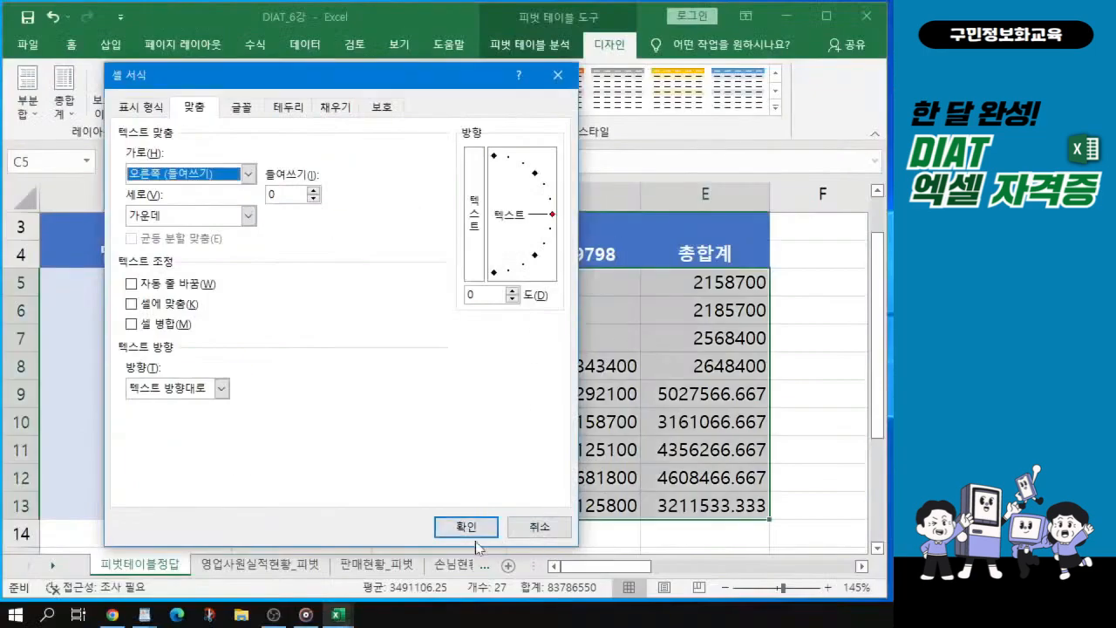
pyautogui.click(481, 526)
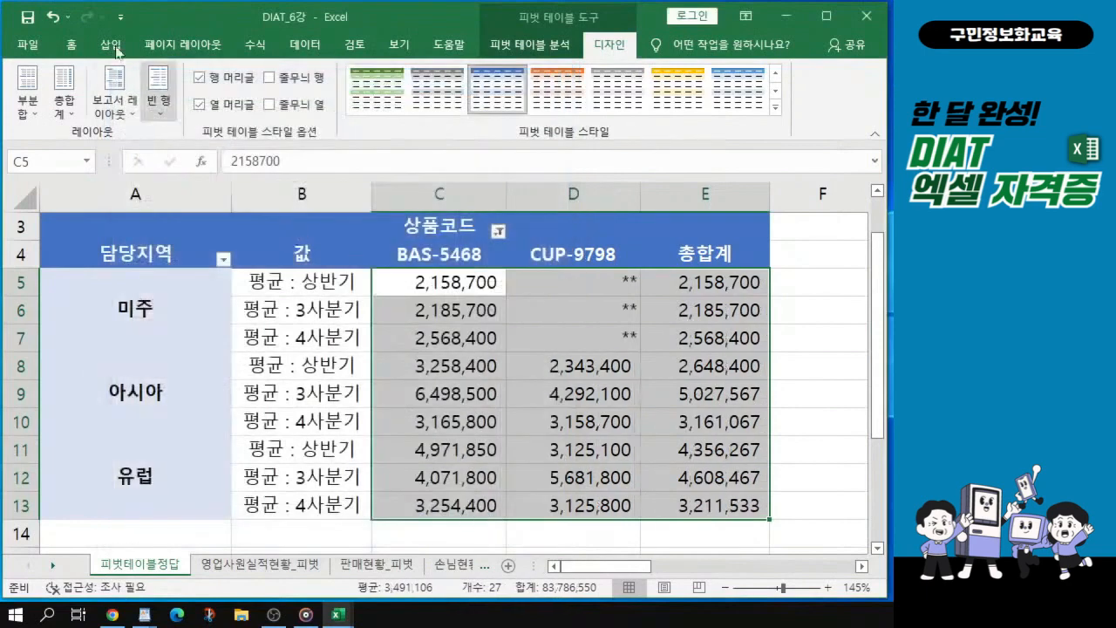
# - Compare the formatted pivot table with the finished example on the 영업사원피벗 worksheet of the 피벗테이블 완성 workbook
pyautogui.click(74, 49)
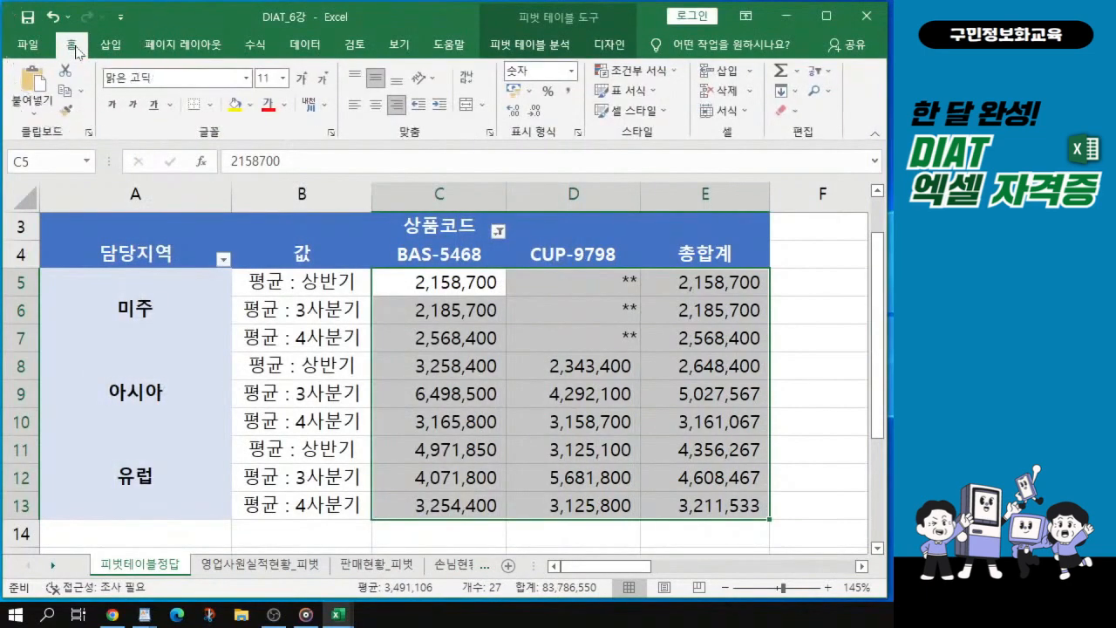
pyautogui.click(404, 110)
pyautogui.click(380, 419)
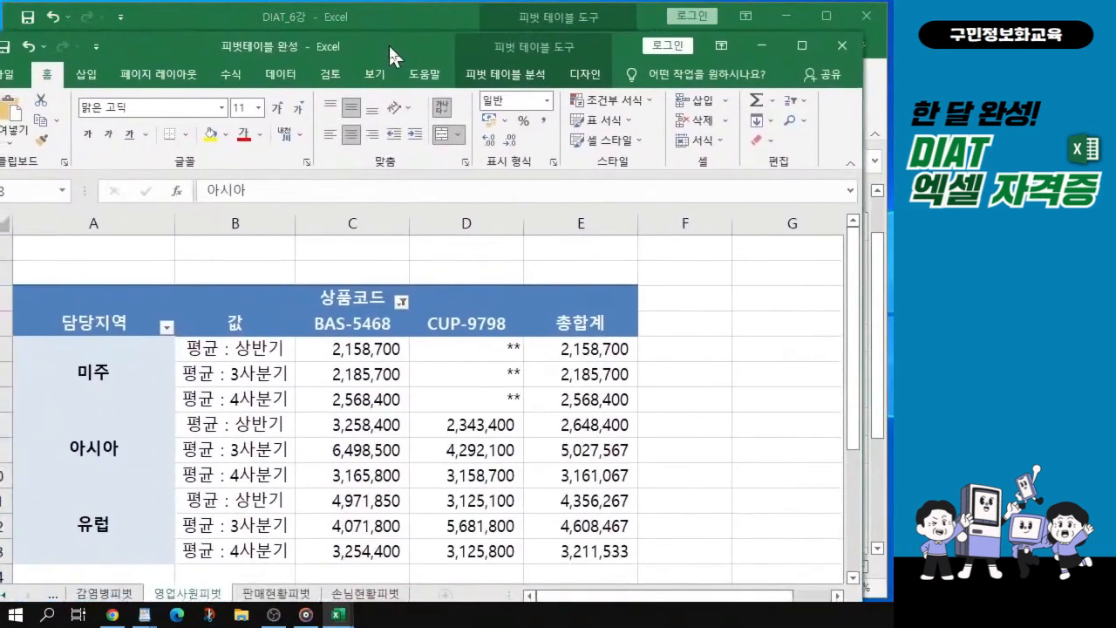
pyautogui.moveTo(93, 425); pyautogui.dragTo(684, 475)
pyautogui.click(301, 506)
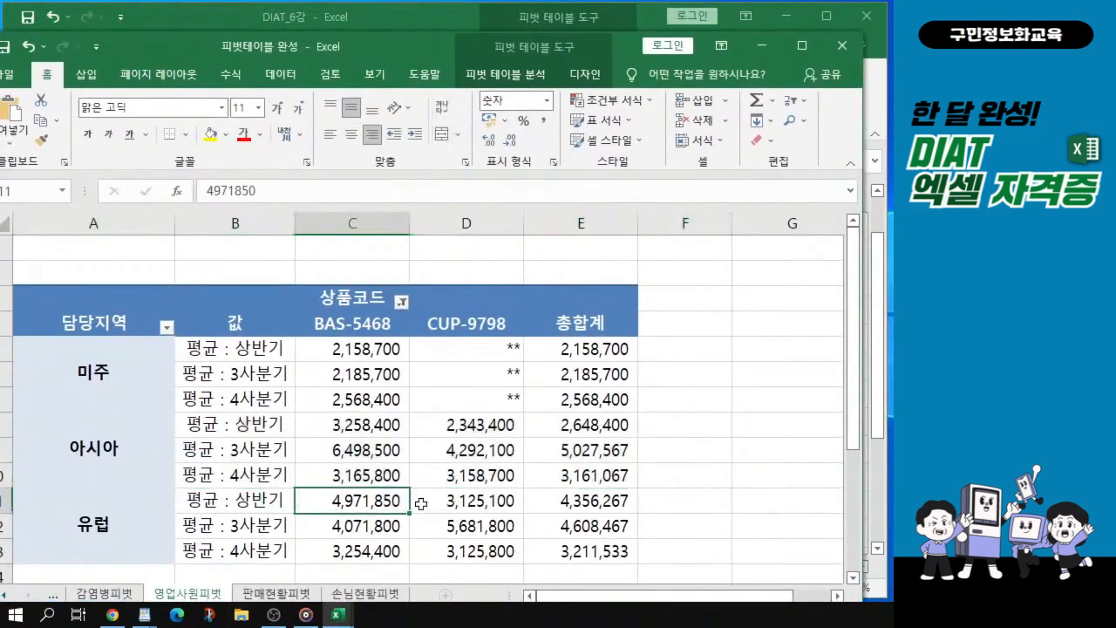
pyautogui.scroll(1, 417, 501)
pyautogui.scroll(-1, 502, 485)
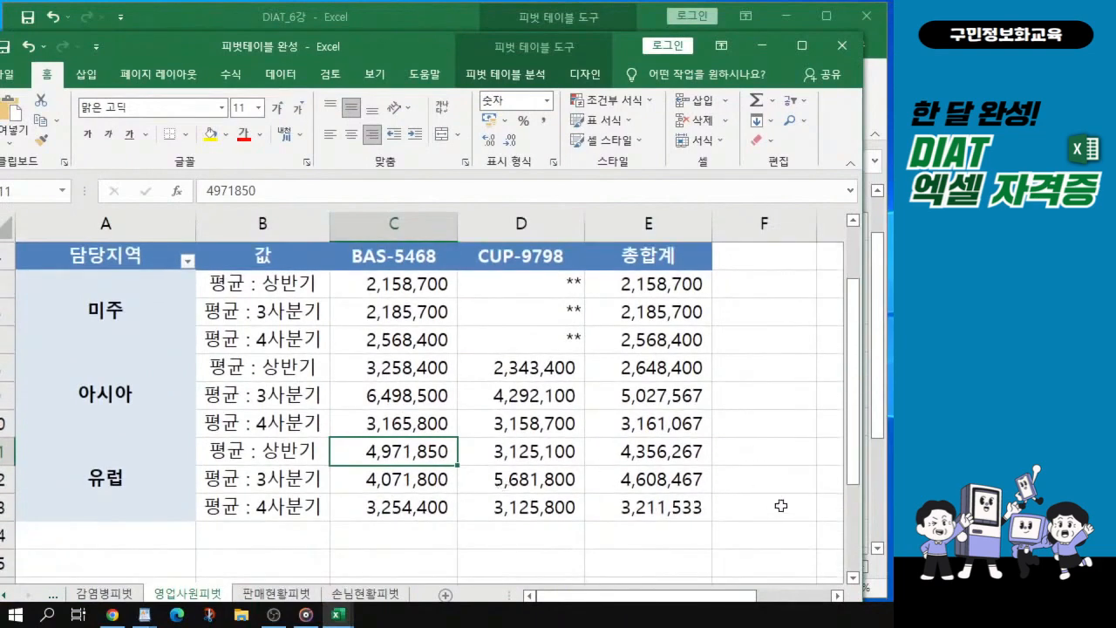
pyautogui.moveTo(855, 477); pyautogui.dragTo(858, 471)
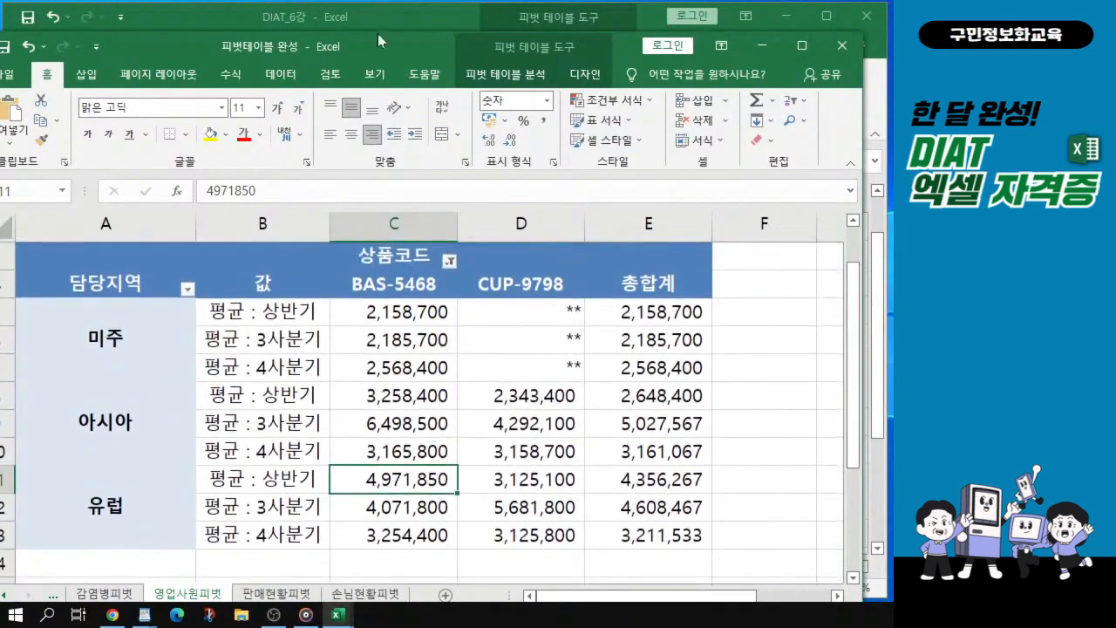
pyautogui.moveTo(389, 47); pyautogui.dragTo(0, 174)
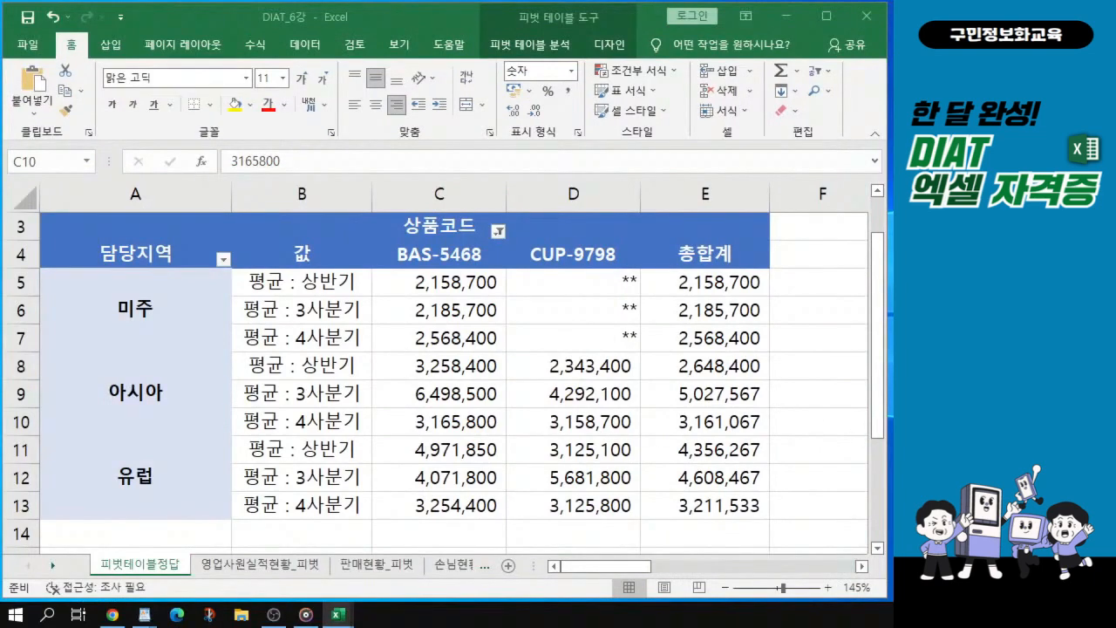
# - Open the 판매현황_피벗 worksheet and select cell D6 inside its sales data table
pyautogui.click(391, 567)
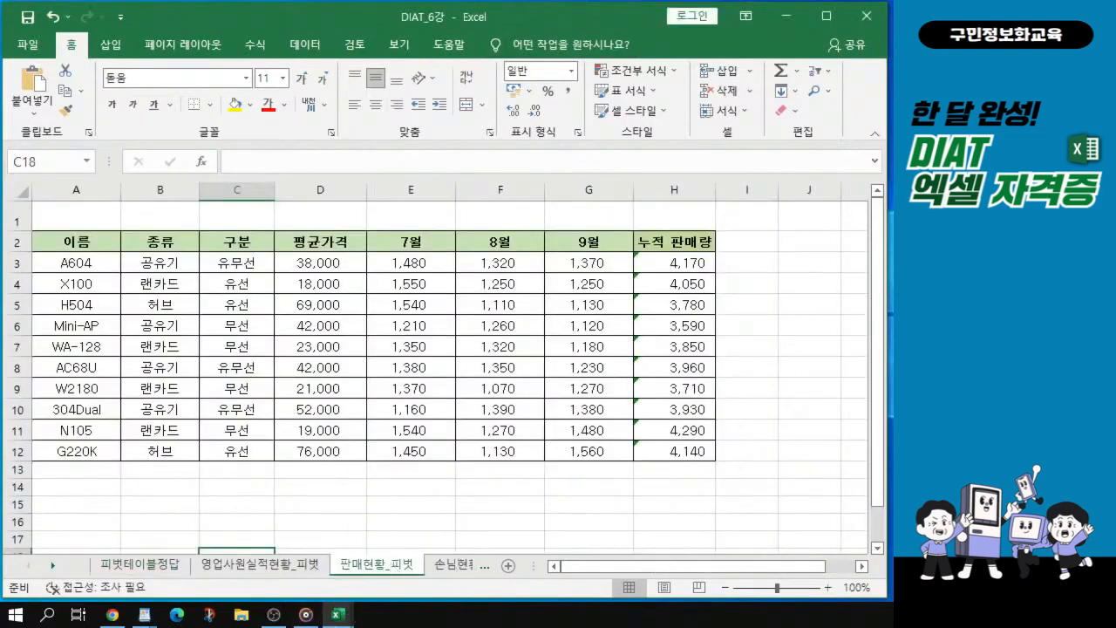
pyautogui.hotkey('alt', 'Tab')
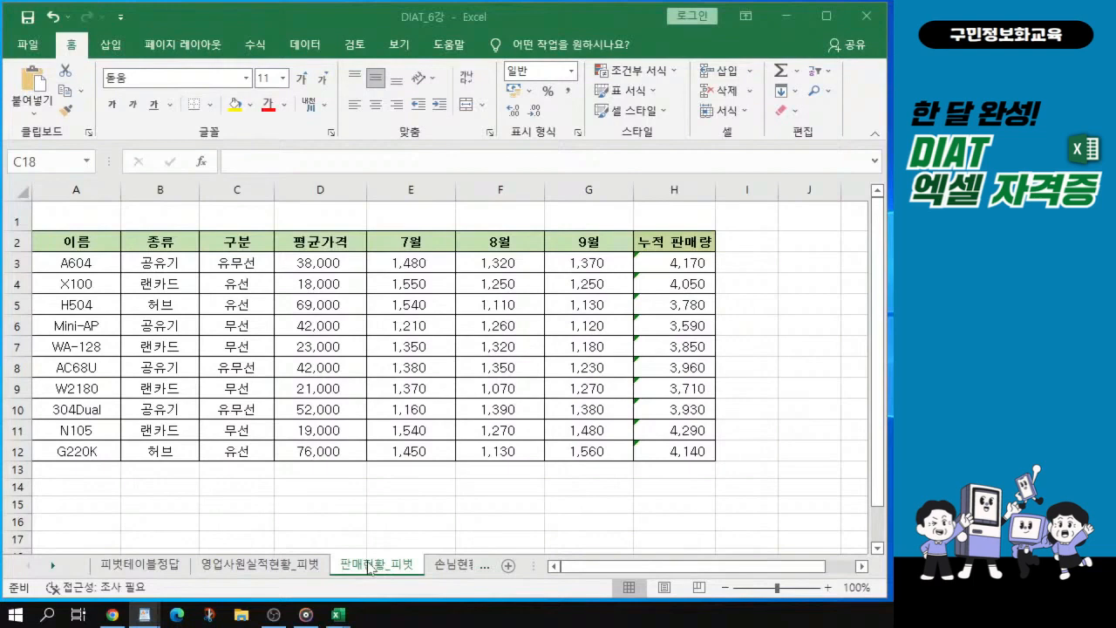
pyautogui.click(405, 309)
pyautogui.press('ctrl')
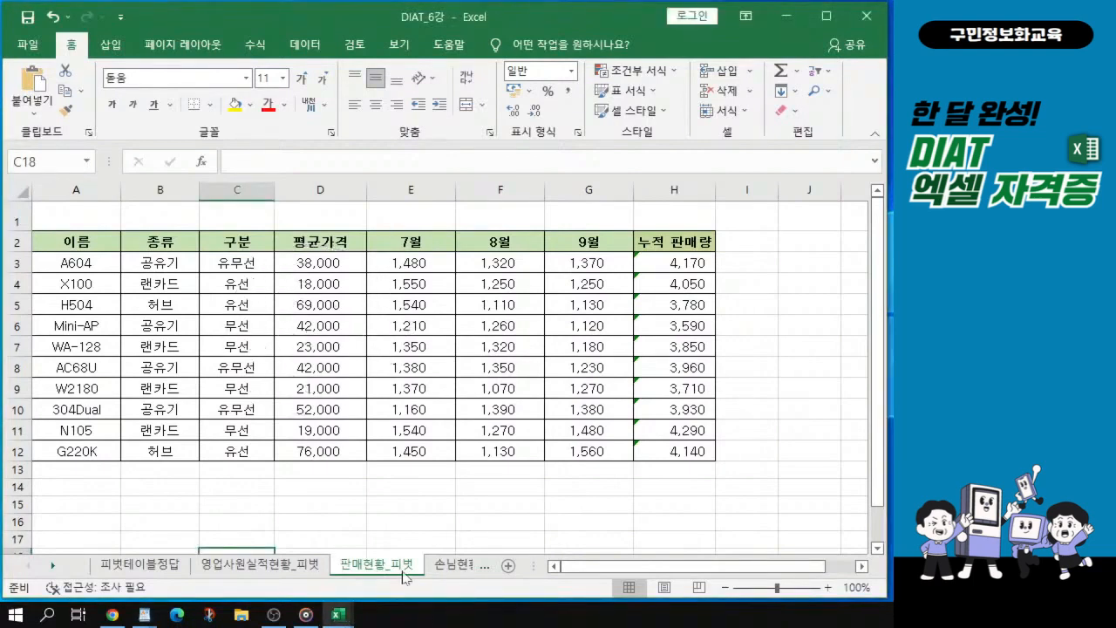
pyautogui.press('ctrl')
pyautogui.click(393, 327)
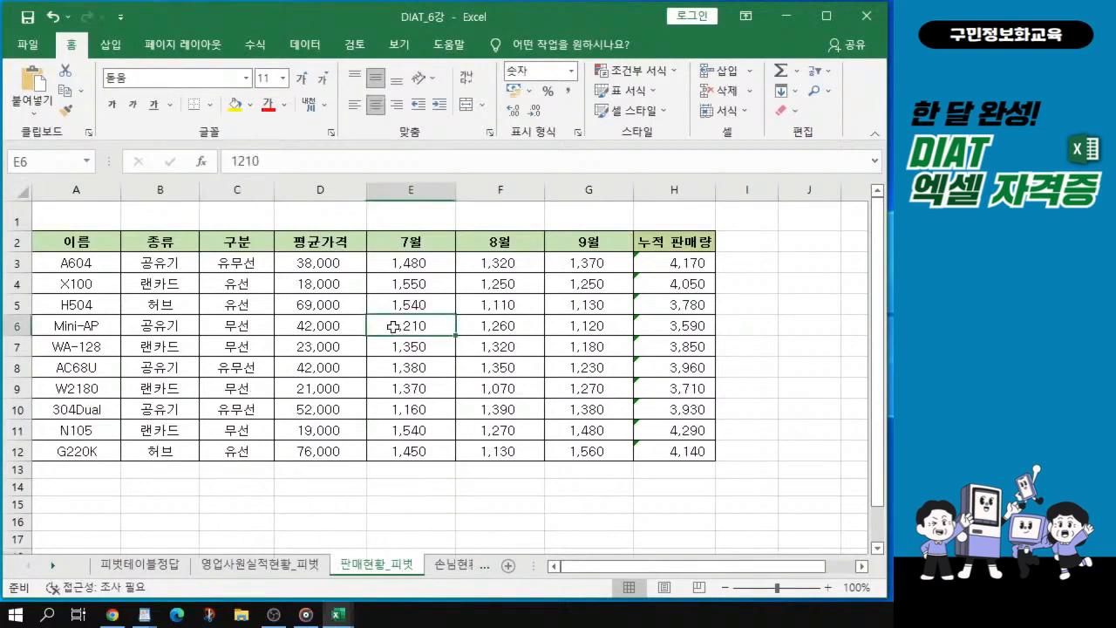
pyautogui.press('ctrl')
pyautogui.click(338, 332)
pyautogui.press('ctrl')
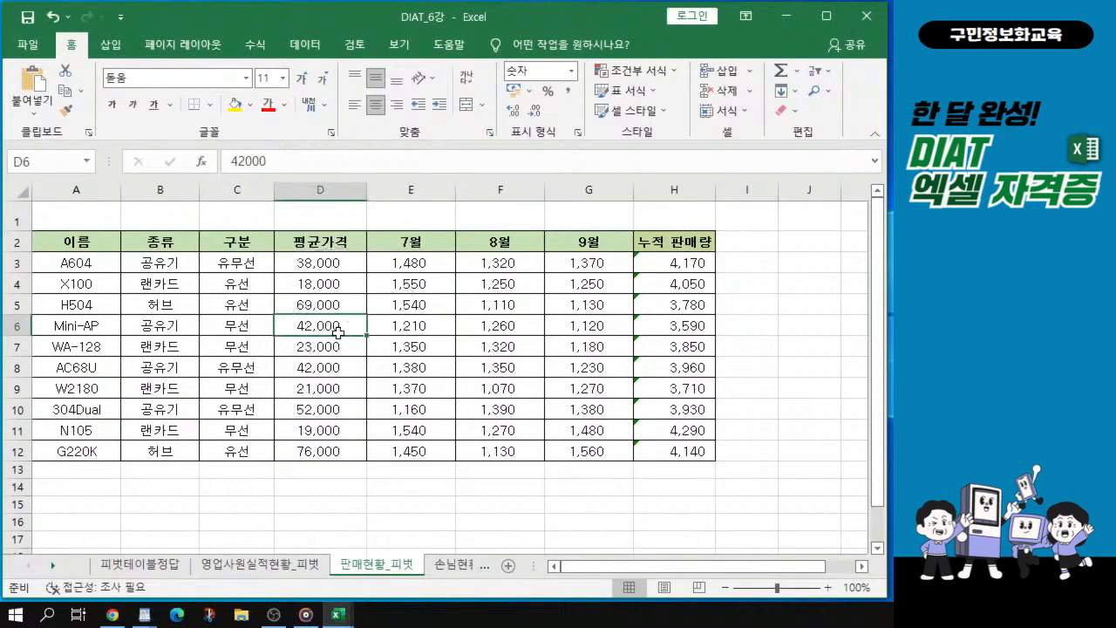
pyautogui.keyDown('ctrl'); pyautogui.scroll(3, 339, 332); pyautogui.keyUp('ctrl')
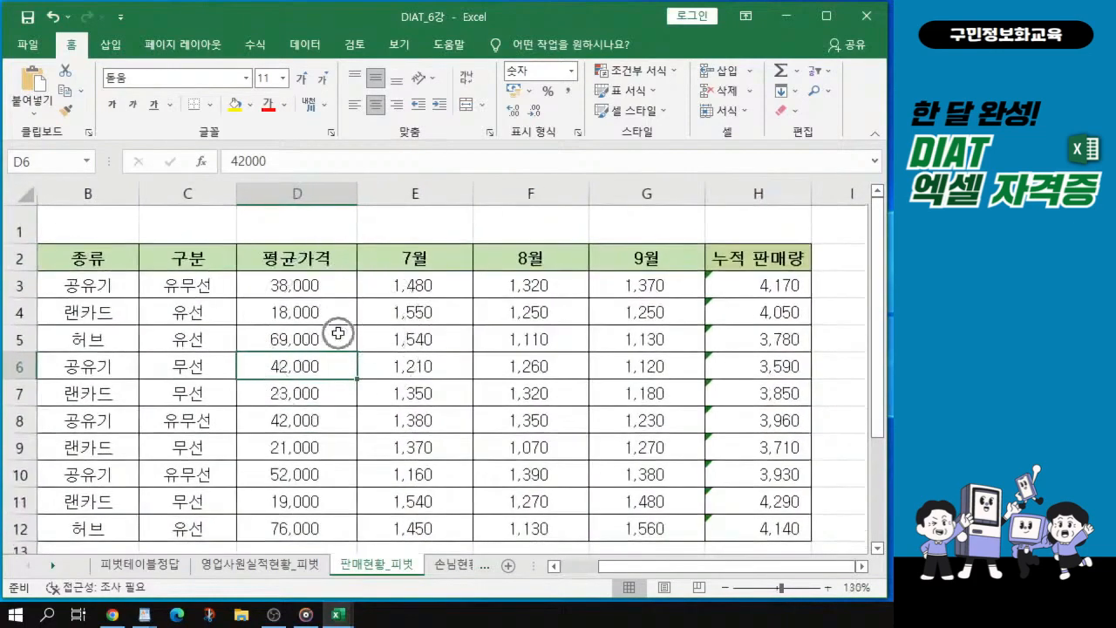
# - Insert a pivot table from the range A2:H12 of 판매현황_피벗 on a new worksheet
pyautogui.click(112, 46)
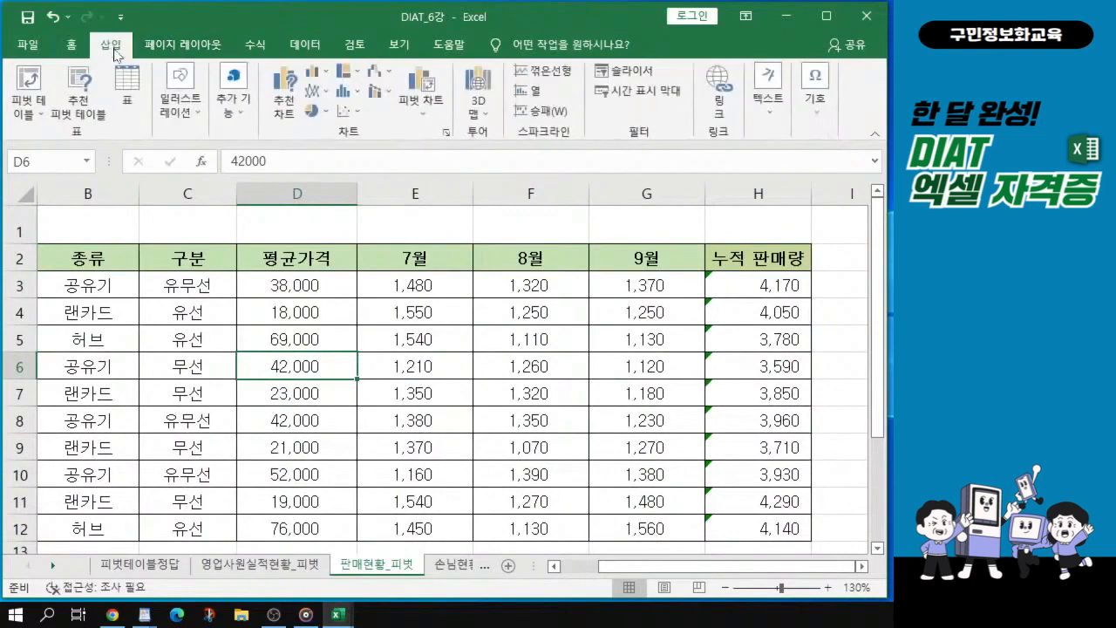
pyautogui.press('ctrl')
pyautogui.hotkey('ctrl', '2')
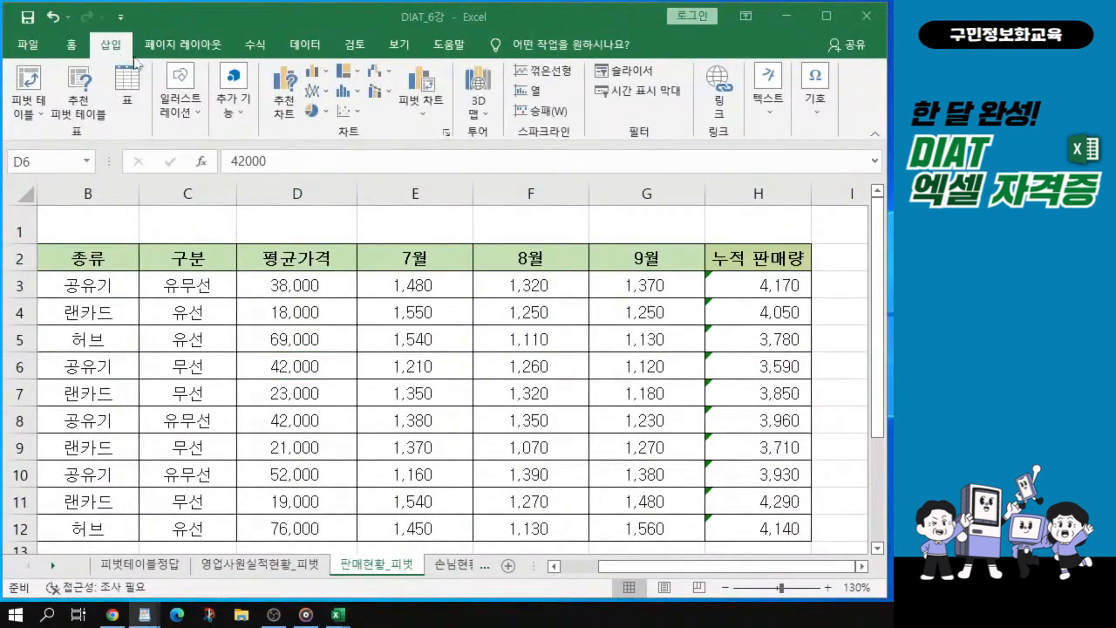
pyautogui.press('ctrl')
pyautogui.hotkey('ctrl', '1')
pyautogui.click(44, 79)
pyautogui.moveTo(9, 48)
pyautogui.mouseDown()
pyautogui.moveTo(100, 118)
pyautogui.moveTo(126, 122)
pyautogui.mouseUp()
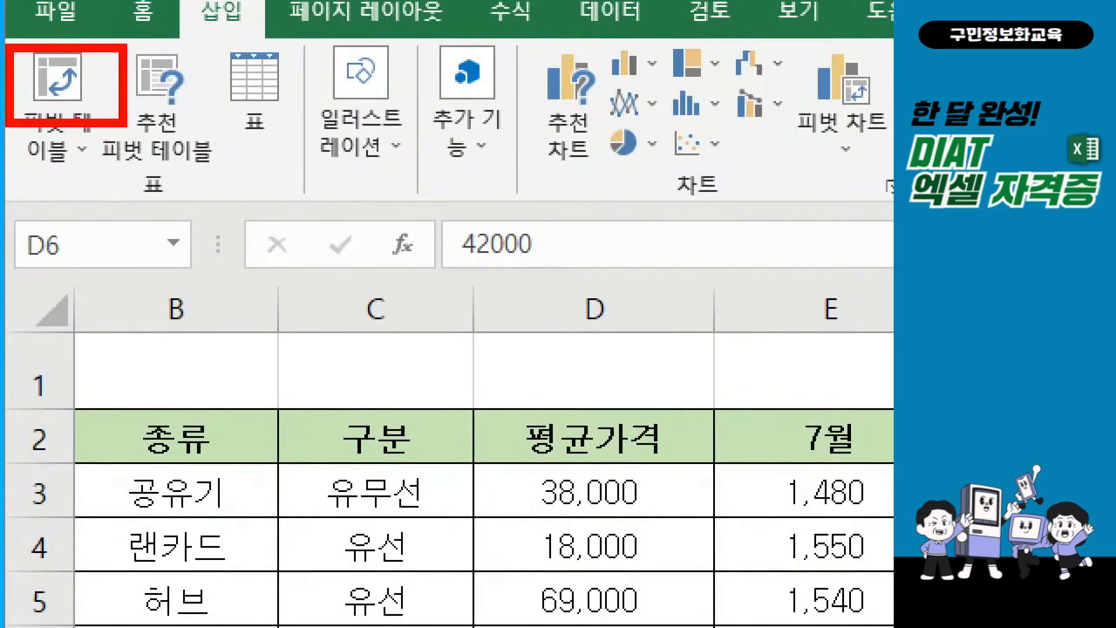
pyautogui.press('Escape')
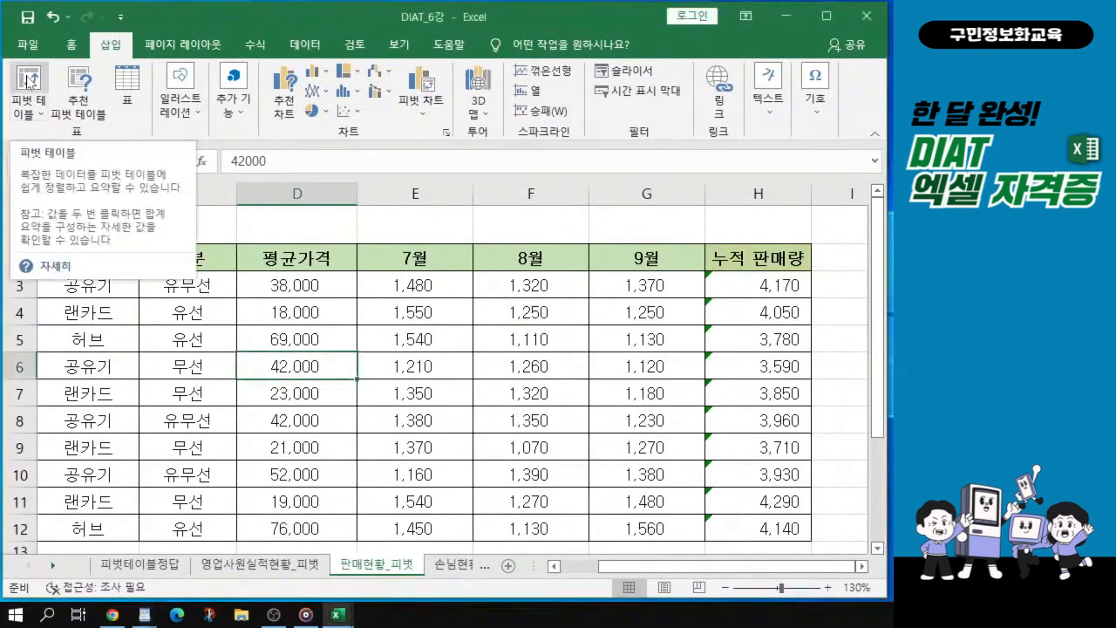
pyautogui.click(29, 81)
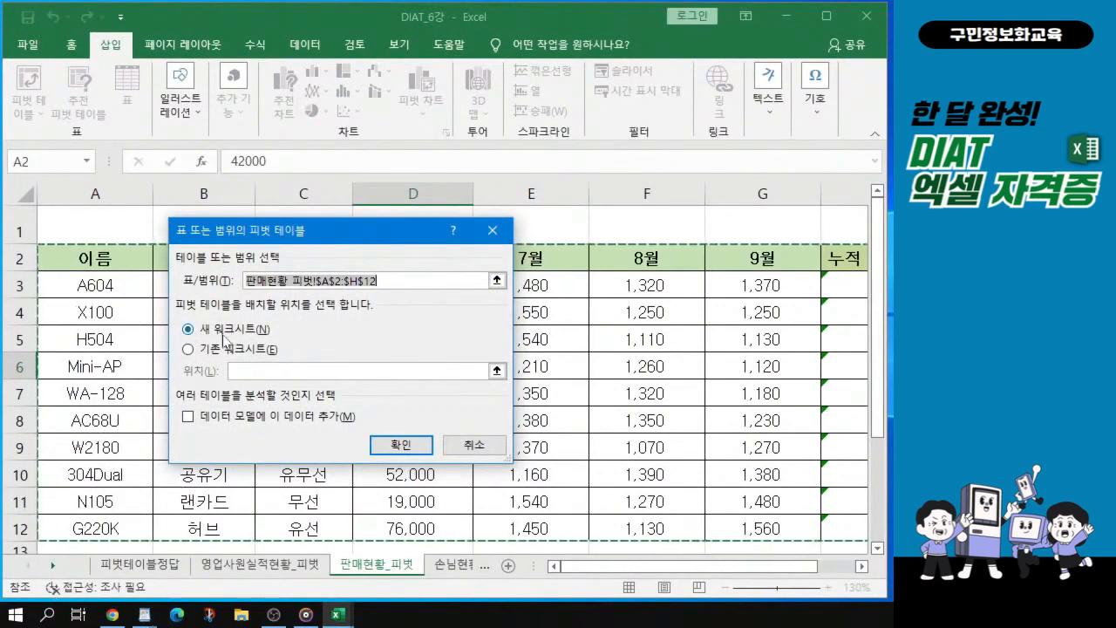
pyautogui.click(398, 449)
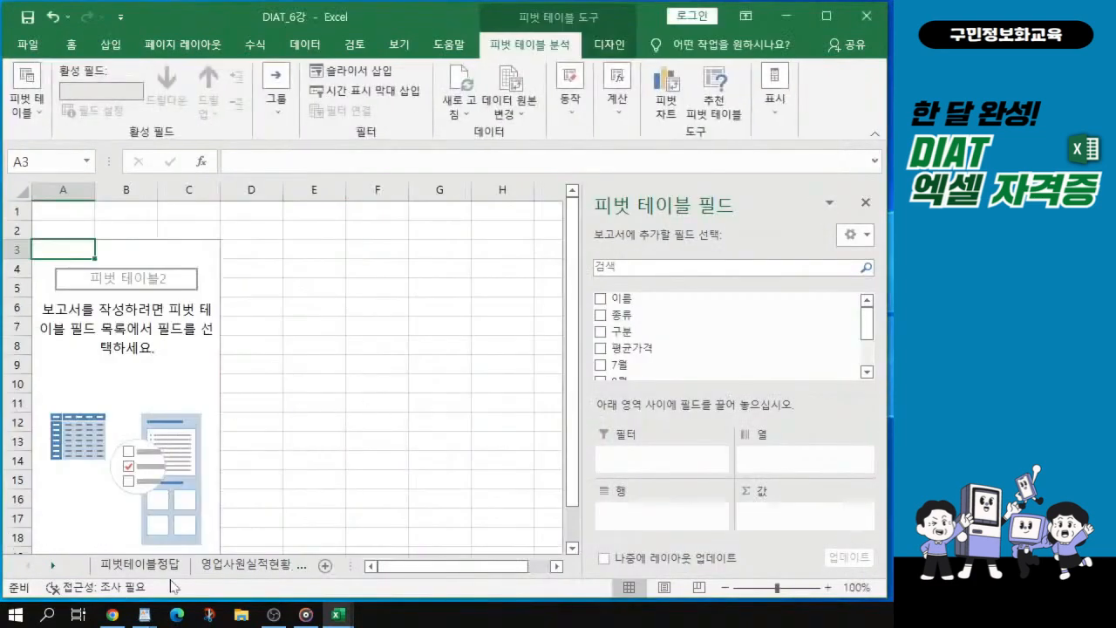
# - Bring the new pivot table's worksheet tab into view and narrow the pivot table field pane to enlarge the worksheet area
pyautogui.click(276, 571)
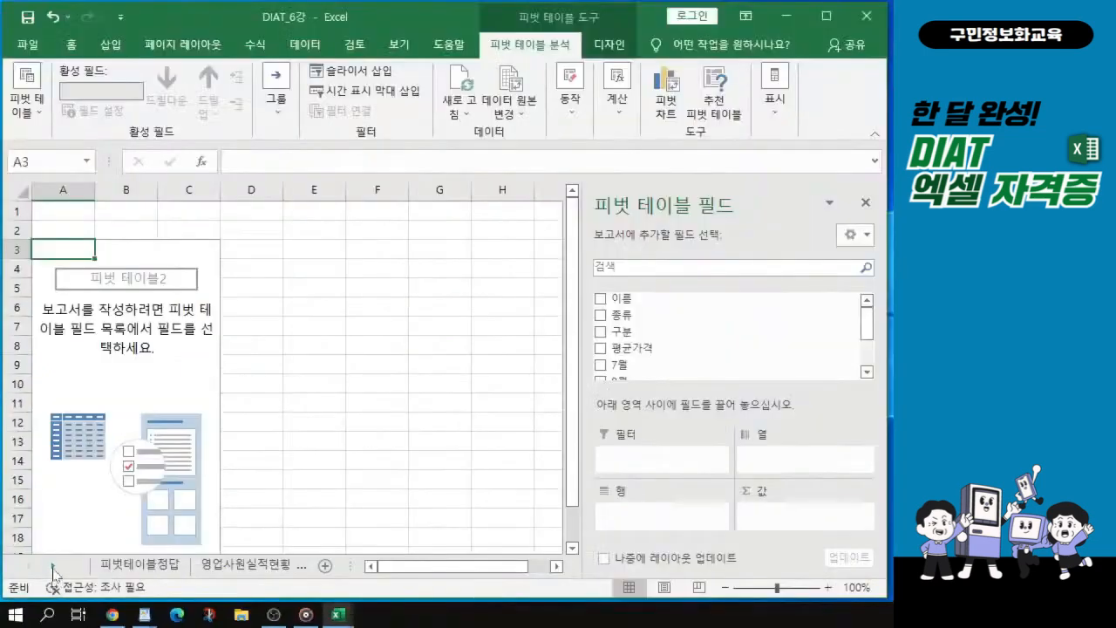
pyautogui.click(52, 566)
pyautogui.click(275, 569)
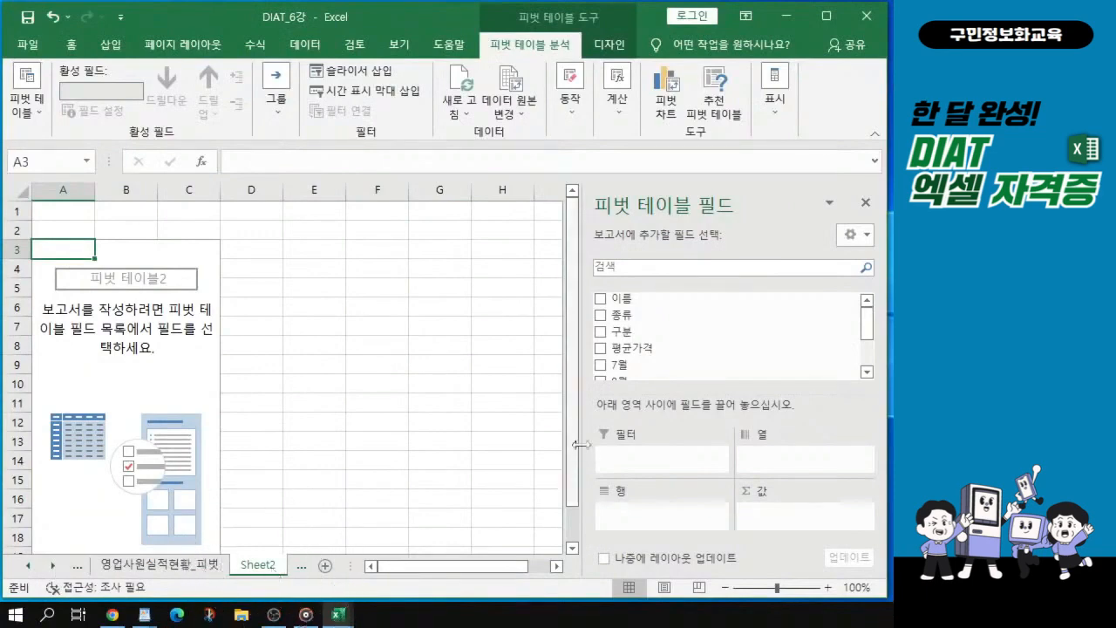
pyautogui.moveTo(580, 445); pyautogui.dragTo(661, 444)
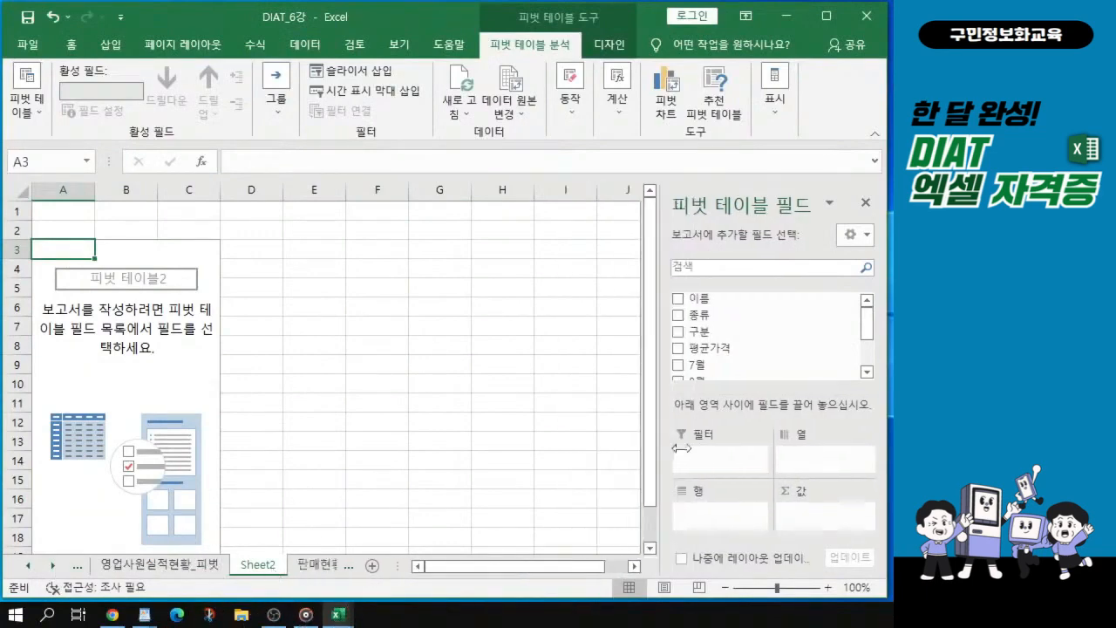
# - Rename the Sheet2 worksheet as 피벗테이블정답2
pyautogui.doubleClick(267, 567)
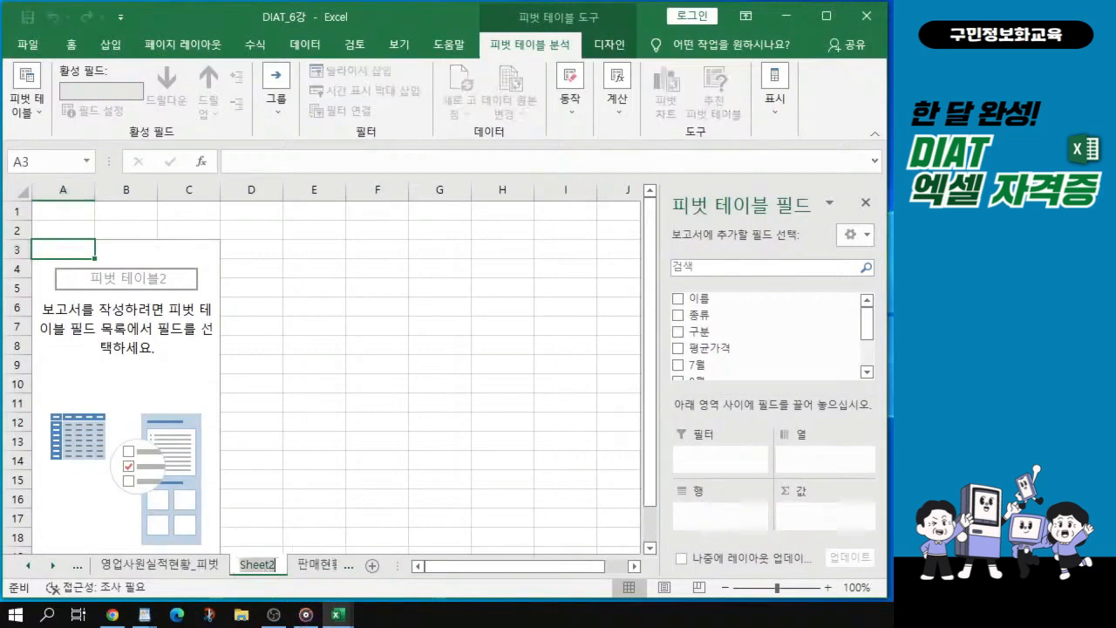
pyautogui.write('피')
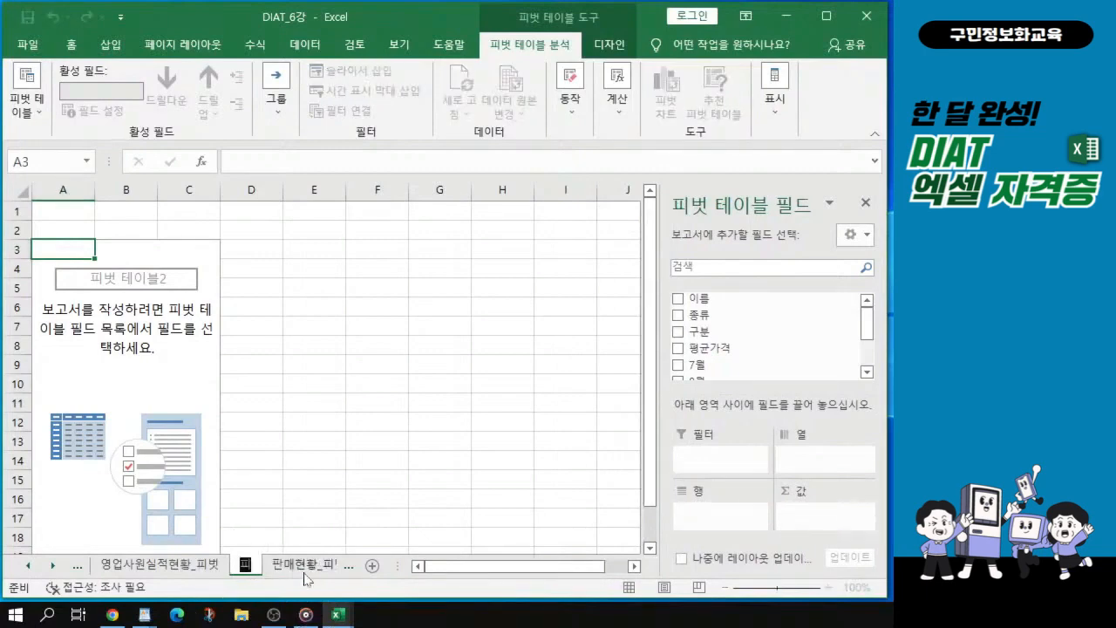
pyautogui.write('벗')
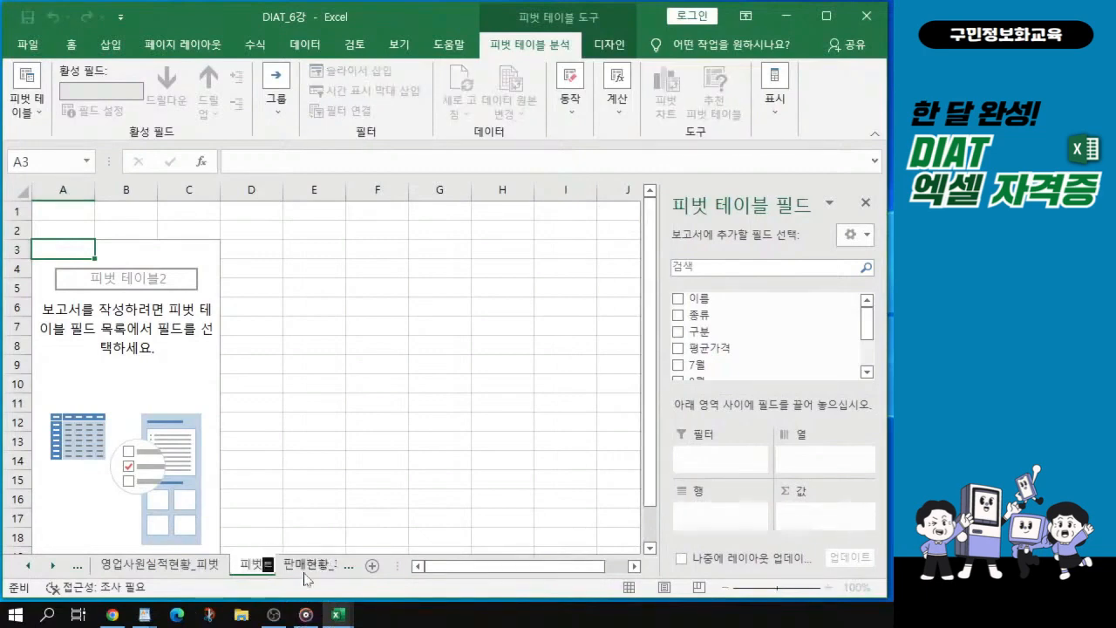
pyautogui.write('테이블')
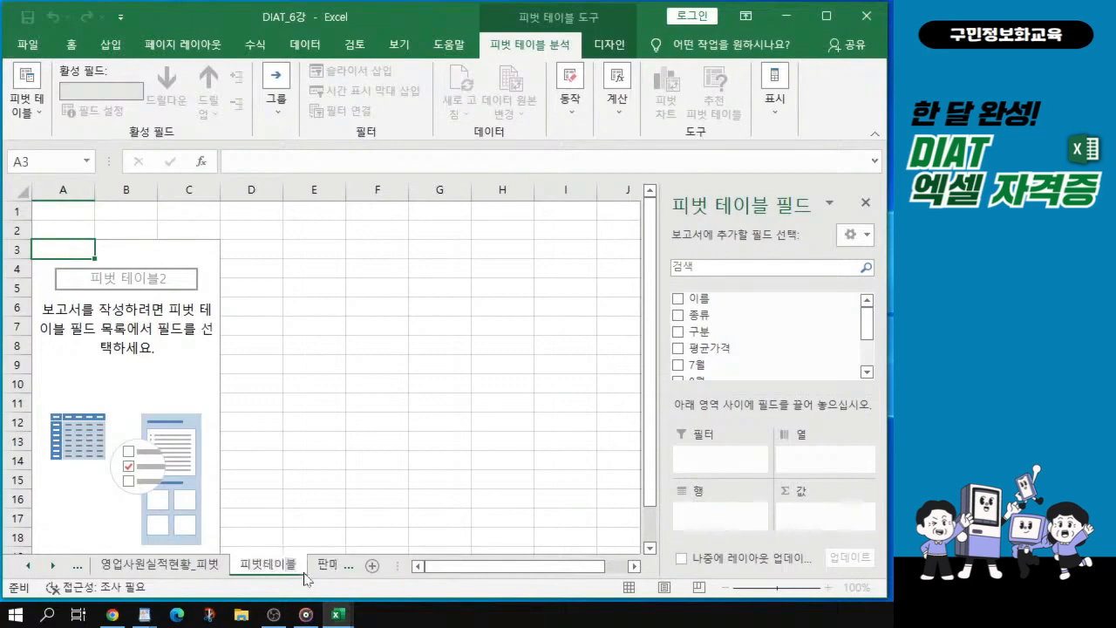
pyautogui.write('정ㄷ')
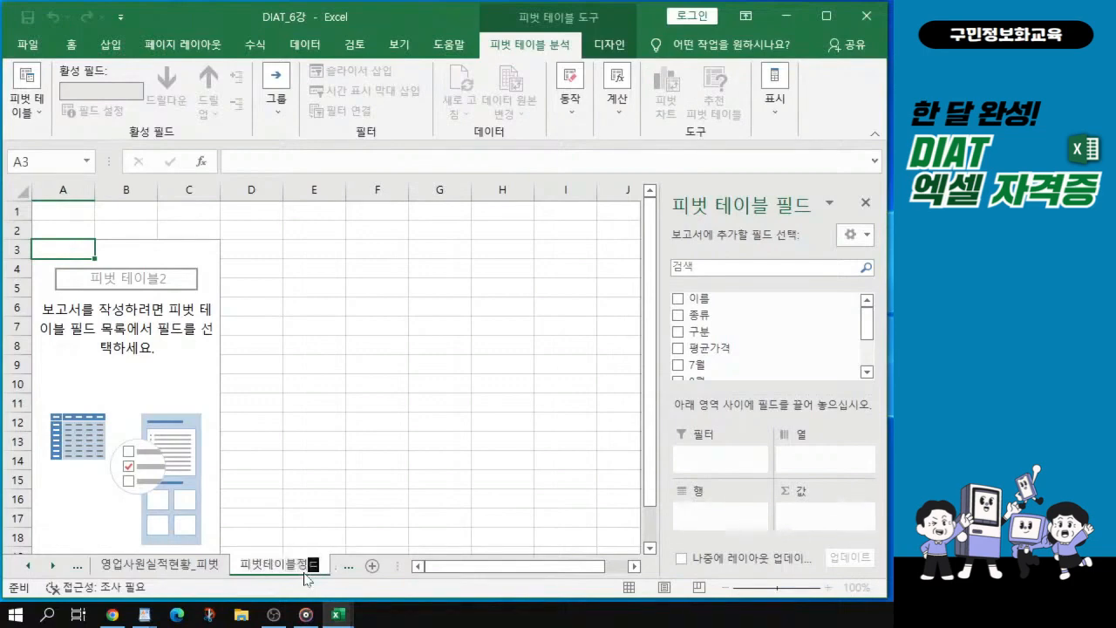
pyautogui.write('리')
pyautogui.write('2')
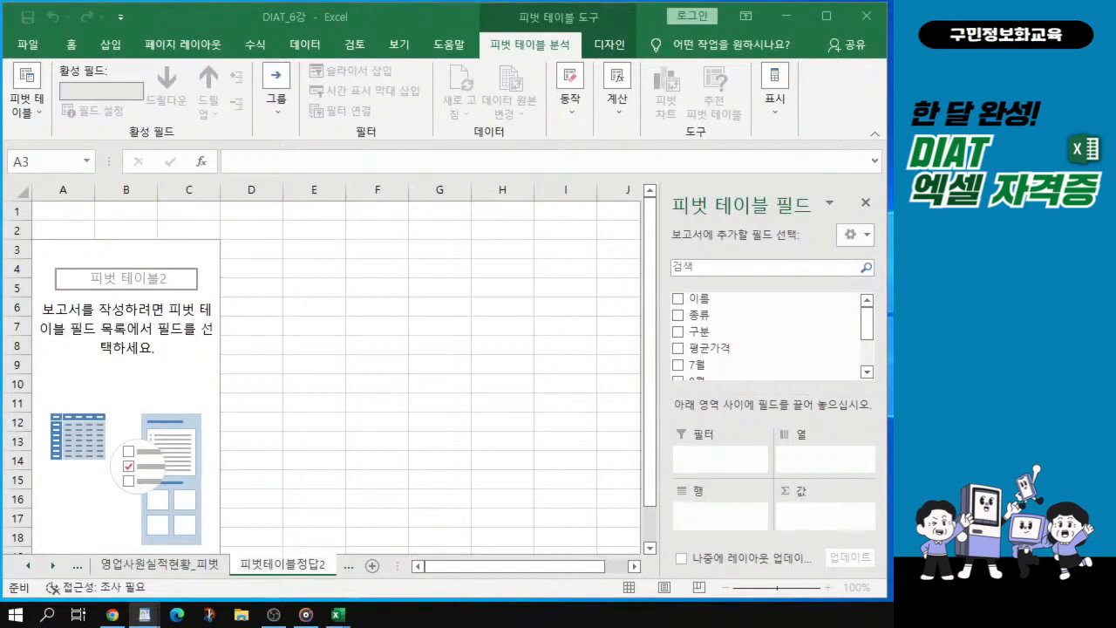
# - Place the 종류 field in the rows and the 구분 field in the columns of the pivot table
pyautogui.click(704, 321)
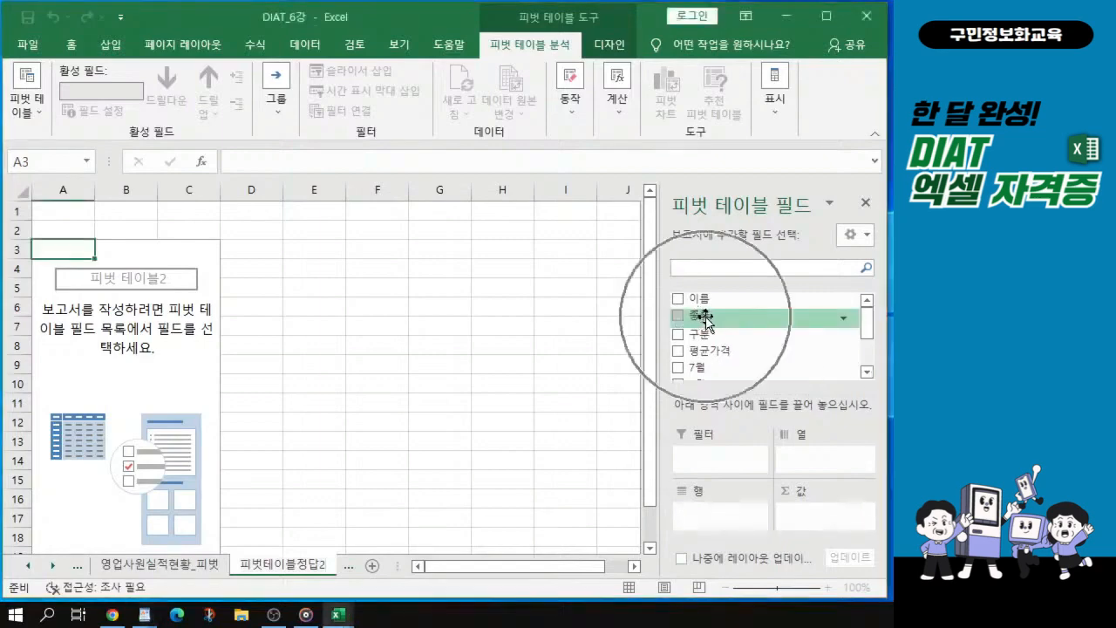
pyautogui.moveTo(705, 321); pyautogui.dragTo(712, 516)
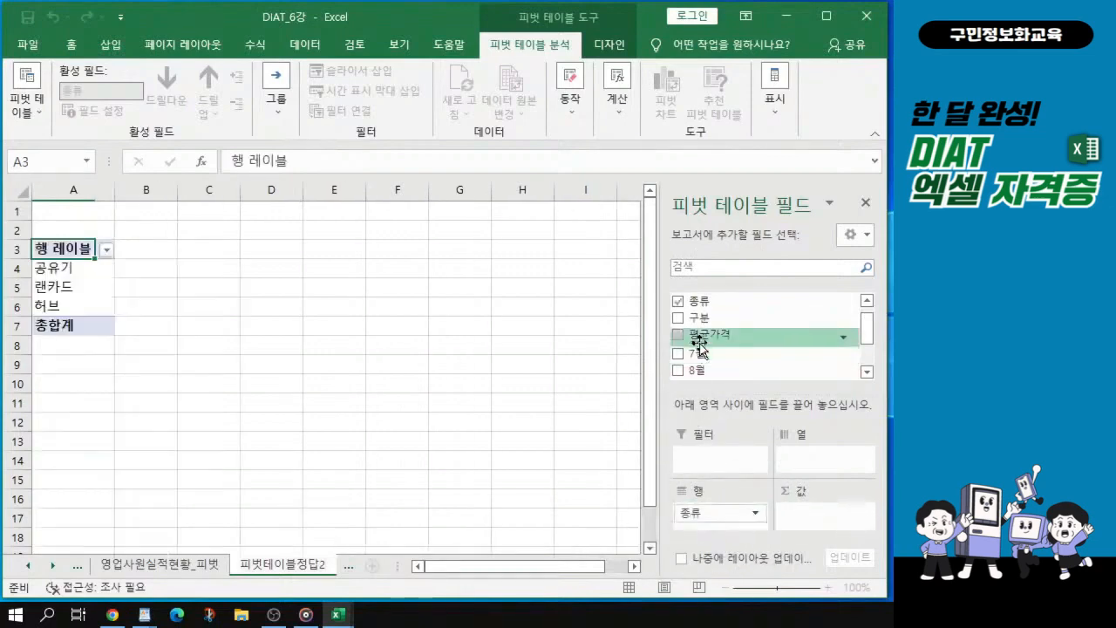
pyautogui.moveTo(720, 321); pyautogui.dragTo(810, 454)
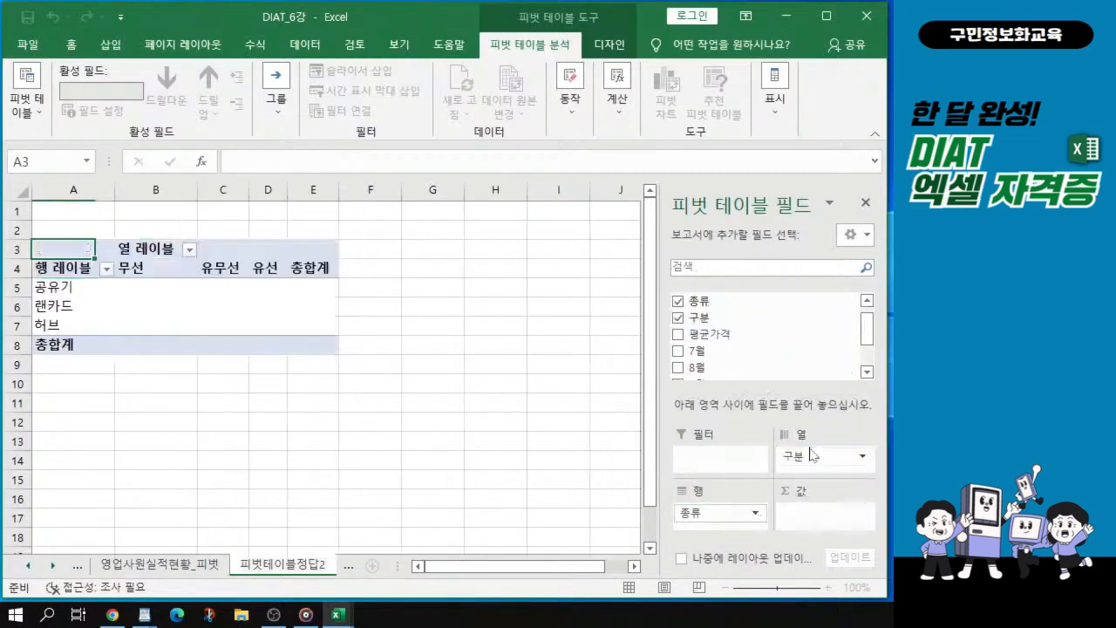
# - Add 8월, 9월 and 평균가격 to the pivot table's values, with 평균가격 placed first
pyautogui.hotkey('alt', 'Tab')
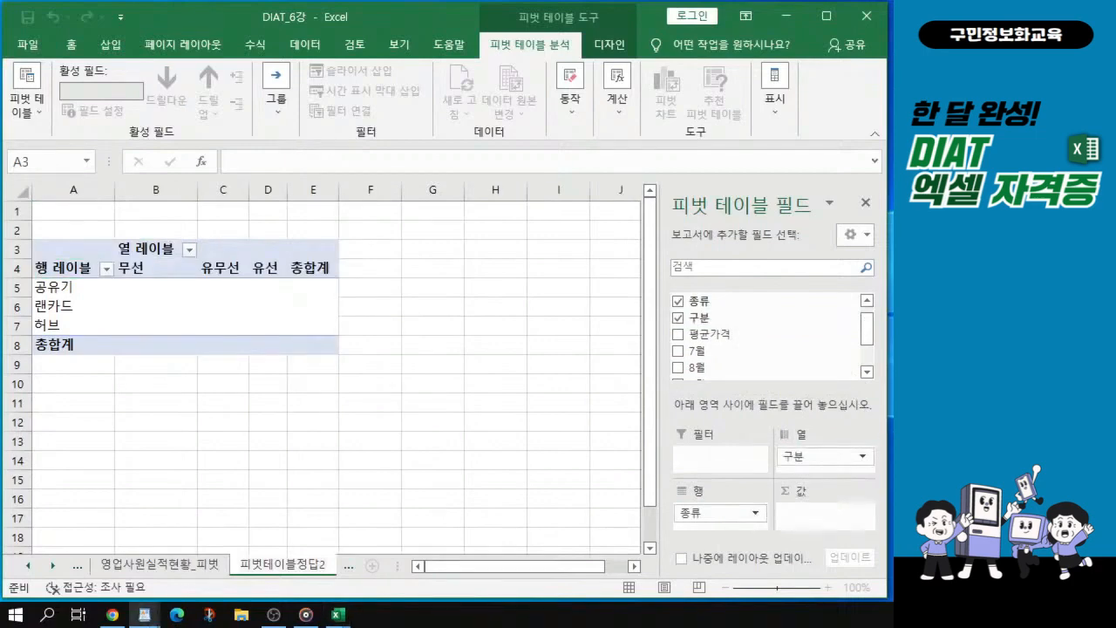
pyautogui.scroll(-1, 746, 359)
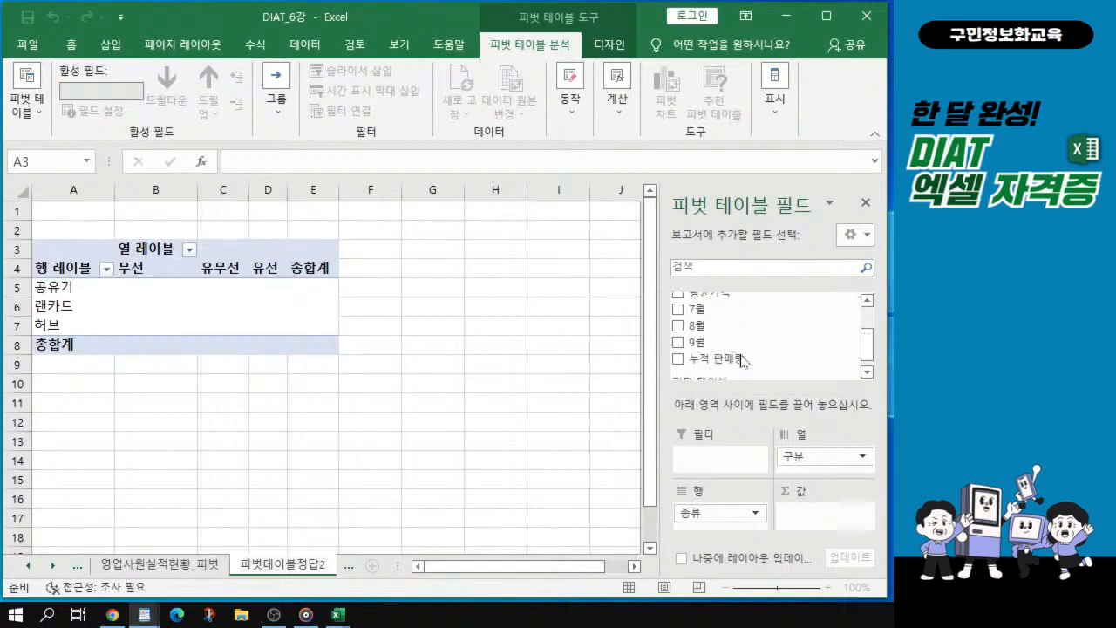
pyautogui.moveTo(680, 329); pyautogui.dragTo(804, 514)
pyautogui.moveTo(702, 351); pyautogui.dragTo(818, 527)
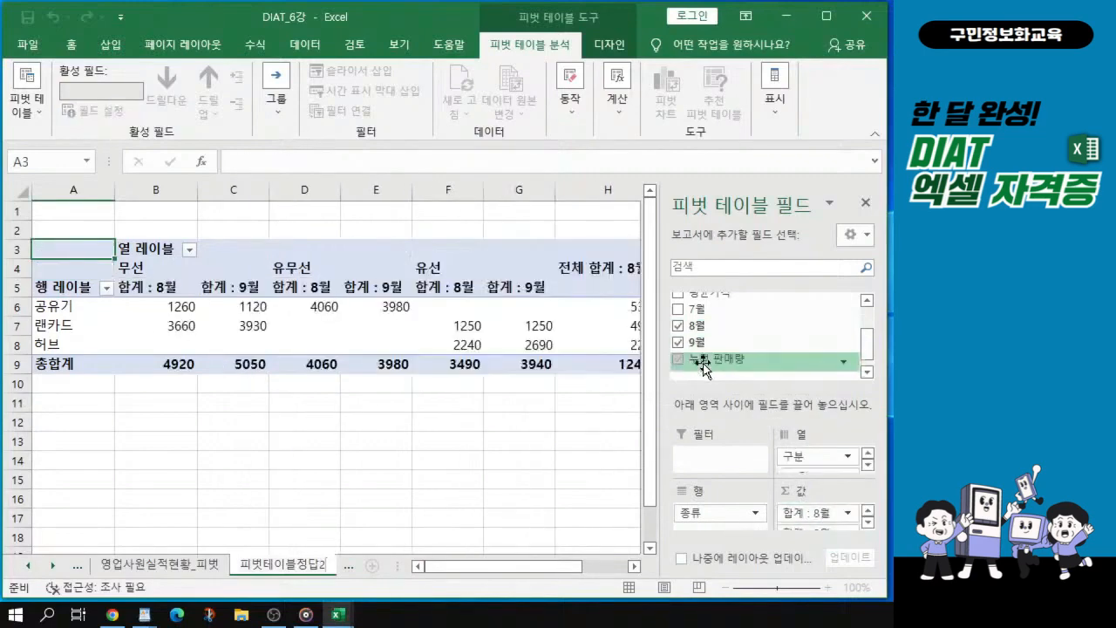
pyautogui.scroll(3, 720, 349)
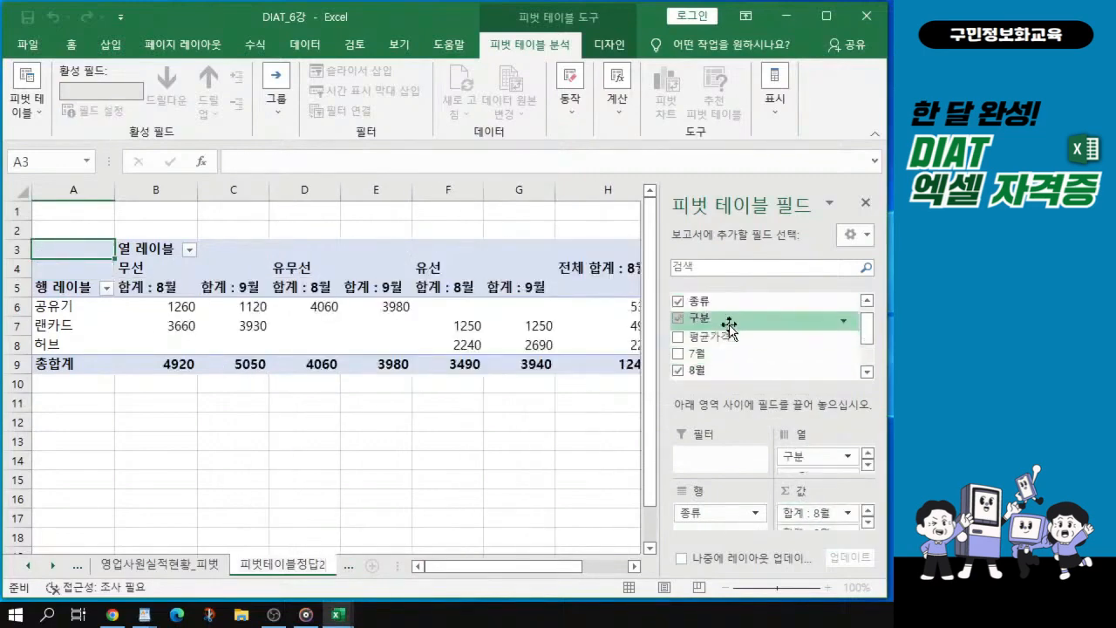
pyautogui.moveTo(713, 339); pyautogui.dragTo(826, 513)
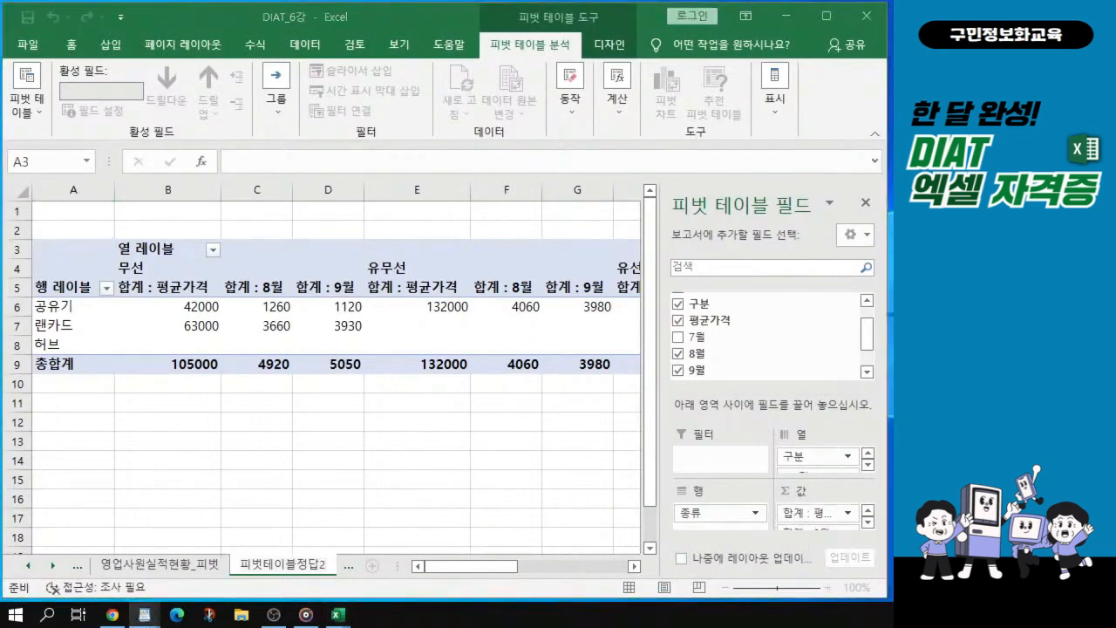
pyautogui.click(826, 517)
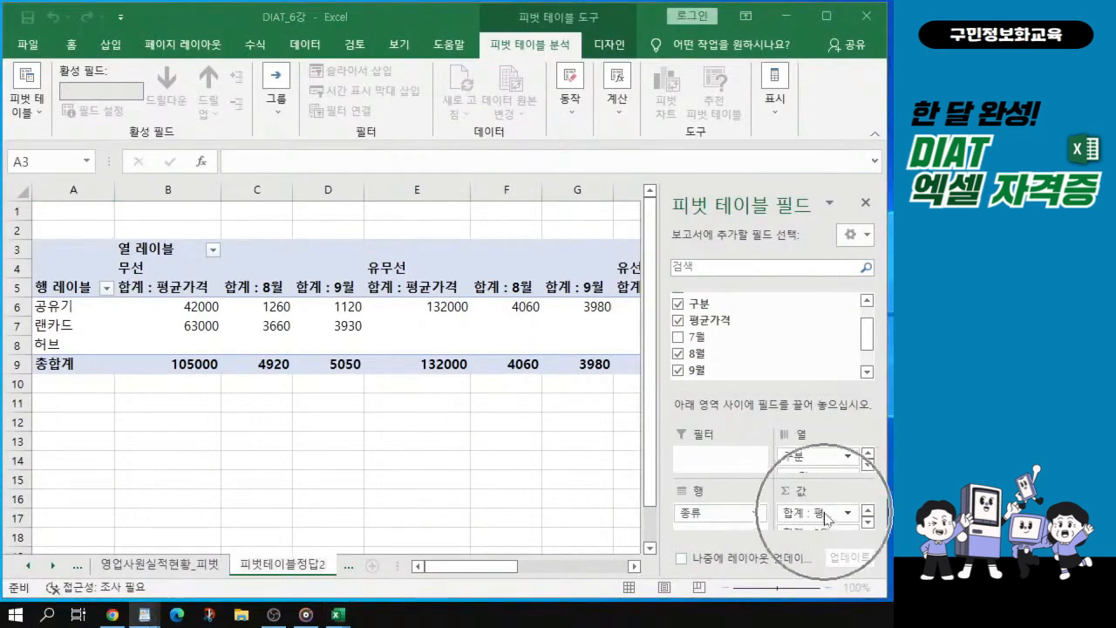
pyautogui.click(826, 518)
pyautogui.press('ctrl')
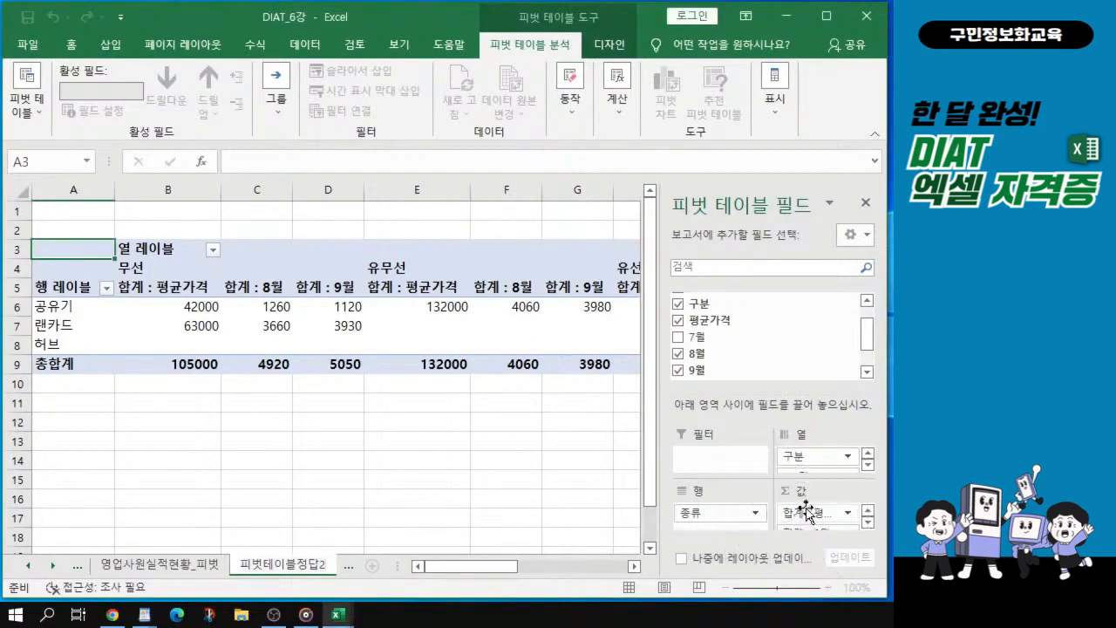
pyautogui.click(806, 512)
pyautogui.press('ctrl')
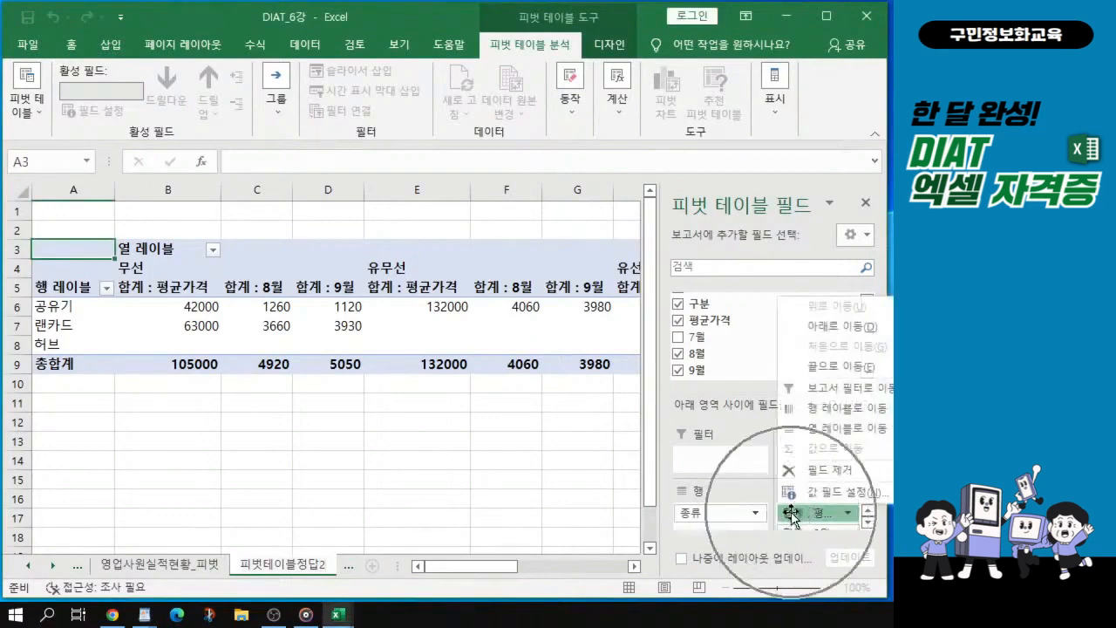
pyautogui.press('ctrl')
pyautogui.press('ctrl')
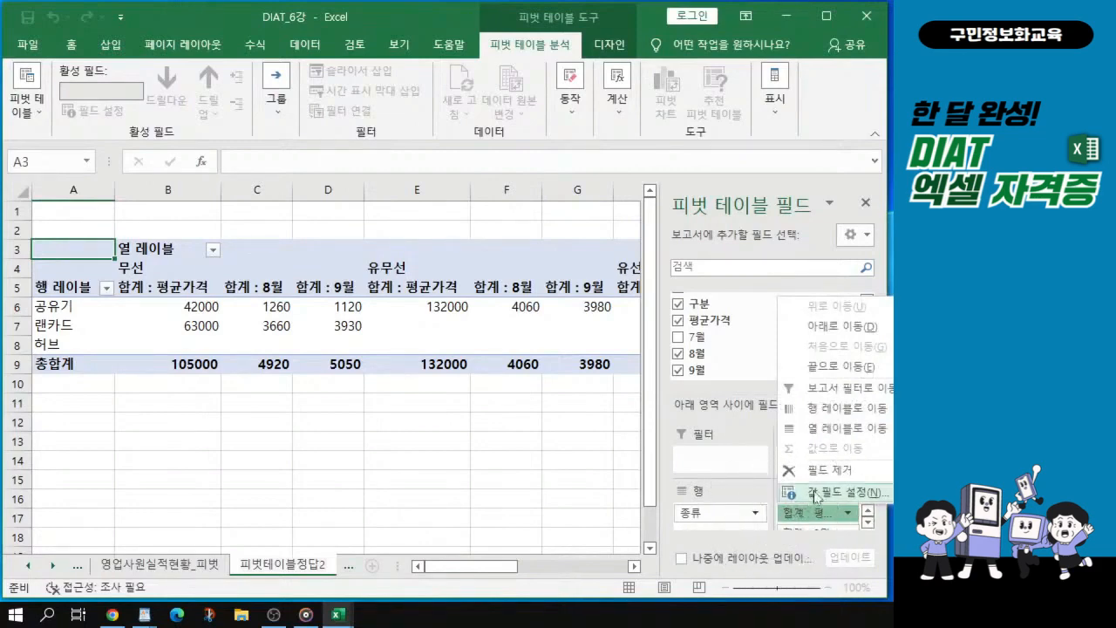
pyautogui.press('ctrl')
pyautogui.press('ctrl')
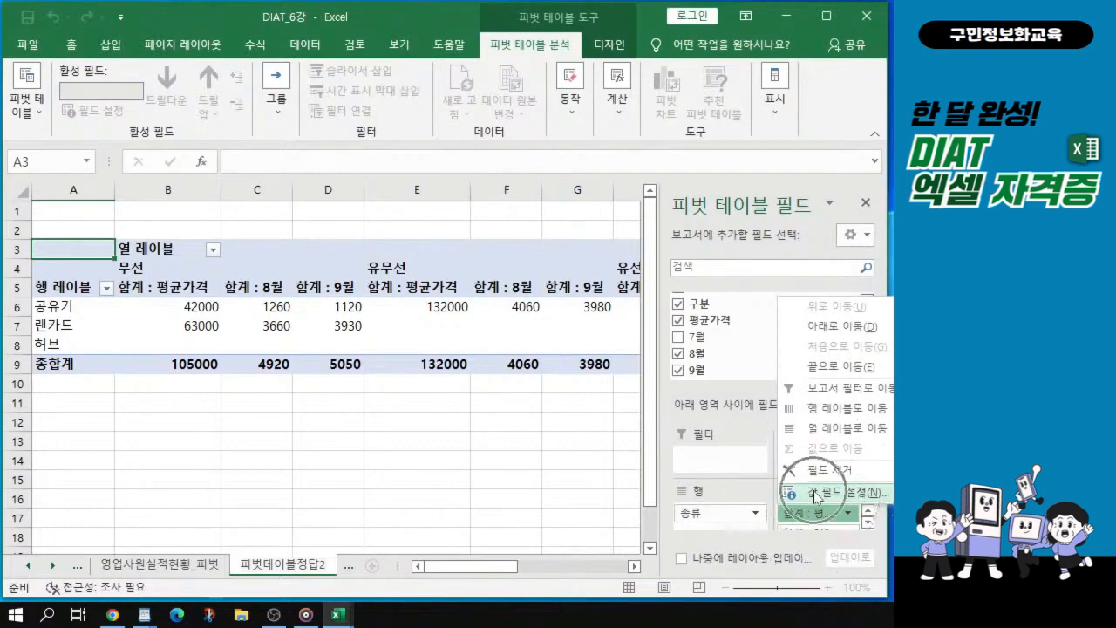
pyautogui.press('ctrl')
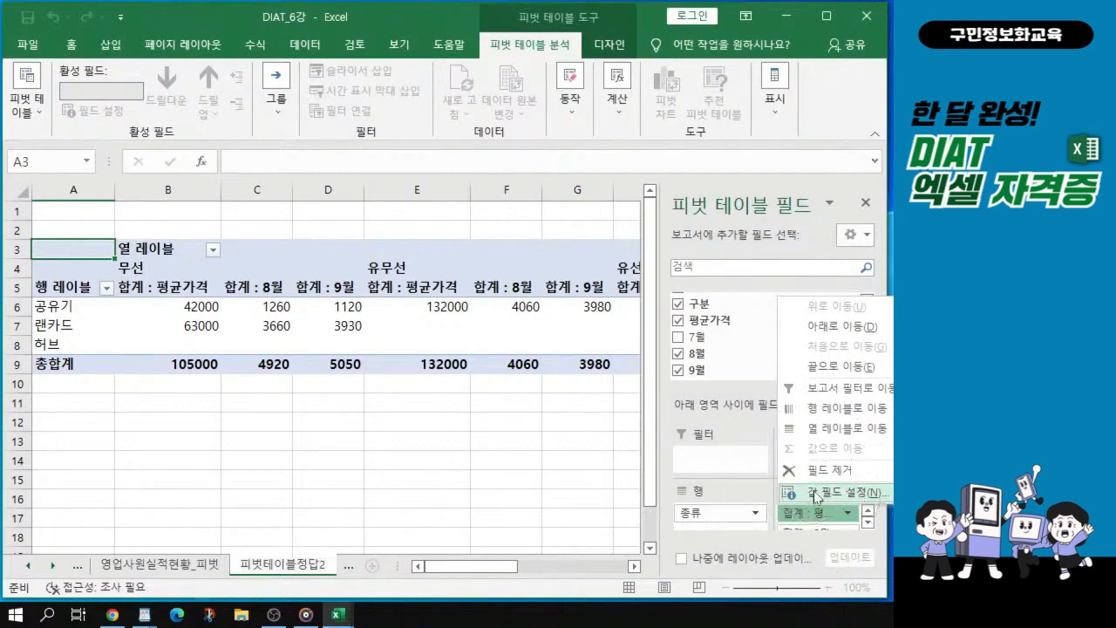
pyautogui.hotkey('ctrl', '1')
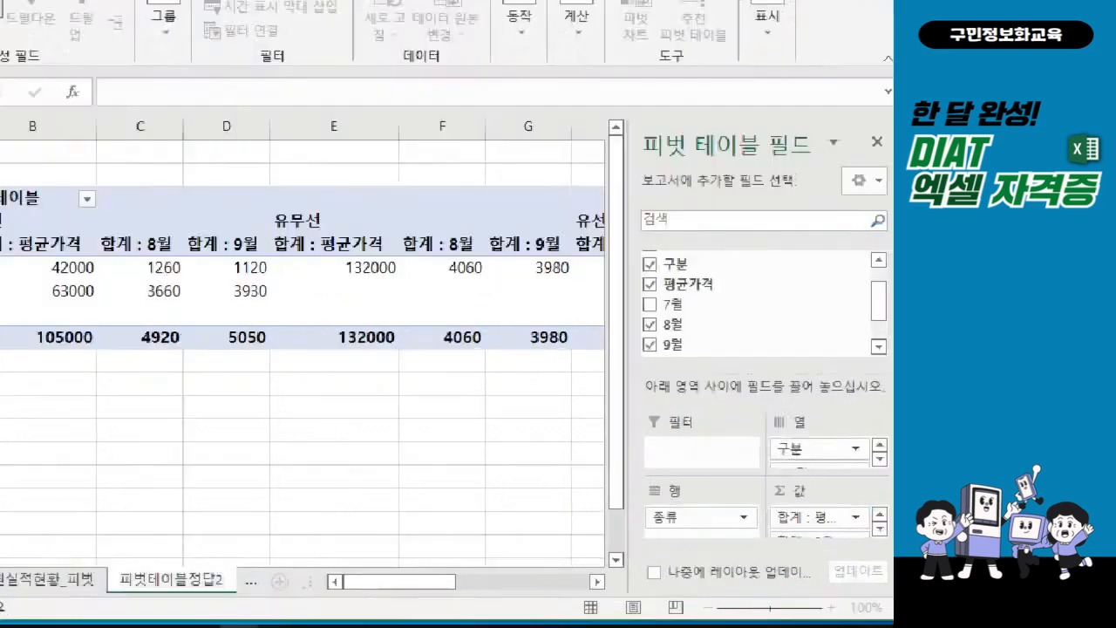
pyautogui.click(756, 472)
pyautogui.moveTo(756, 472); pyautogui.dragTo(883, 515)
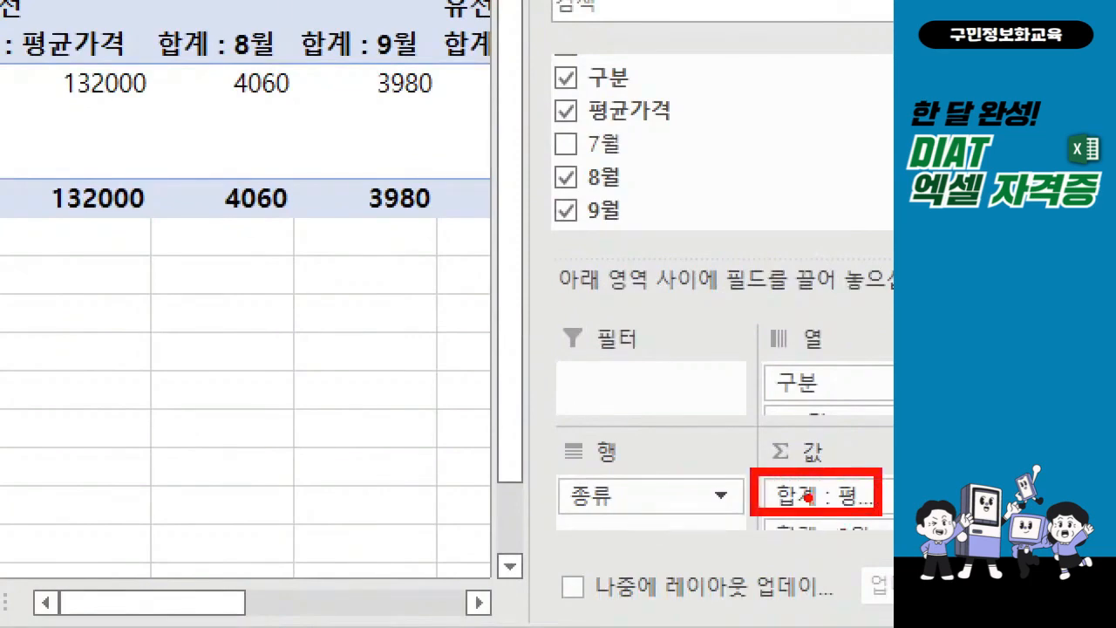
pyautogui.press('Escape')
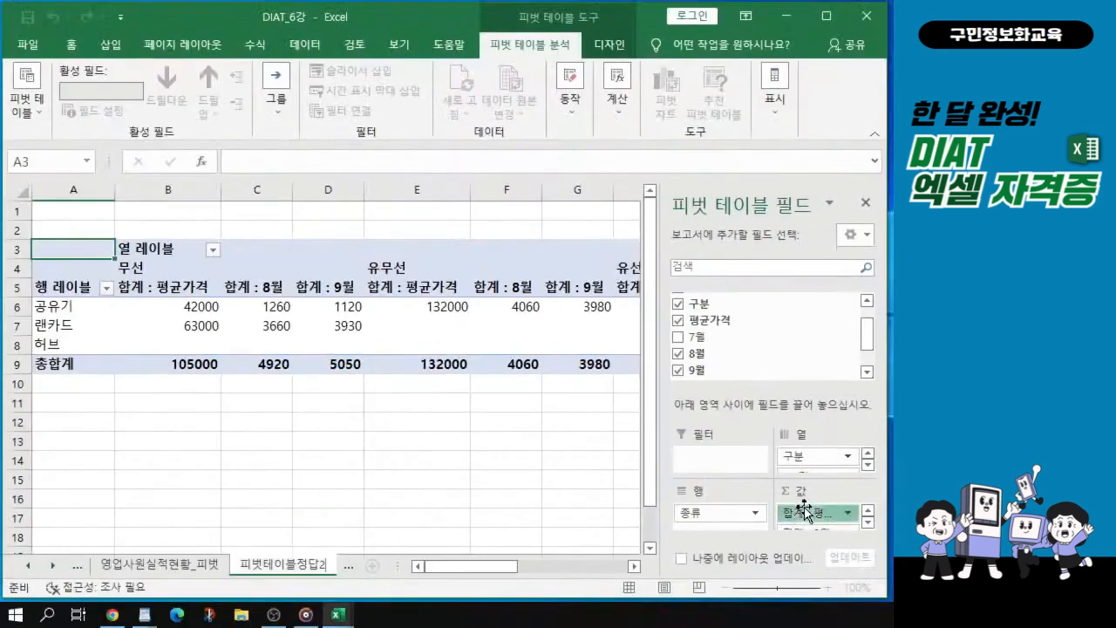
# - Change the summary function of the 평균가격 value field from the sum to 평균
pyautogui.click(806, 513)
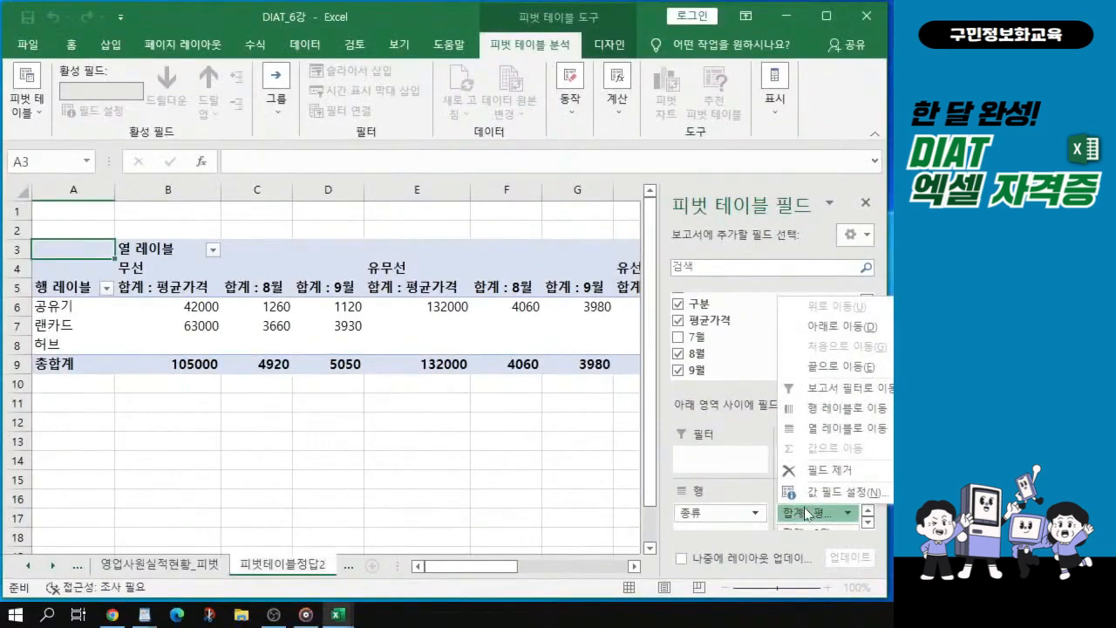
pyautogui.click(809, 497)
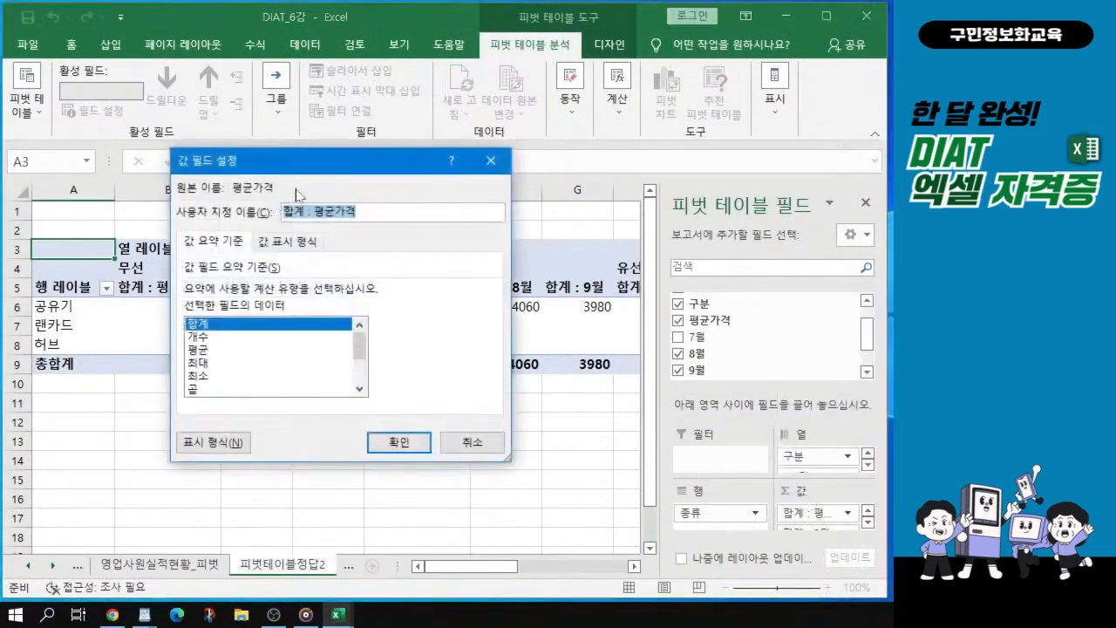
pyautogui.click(192, 350)
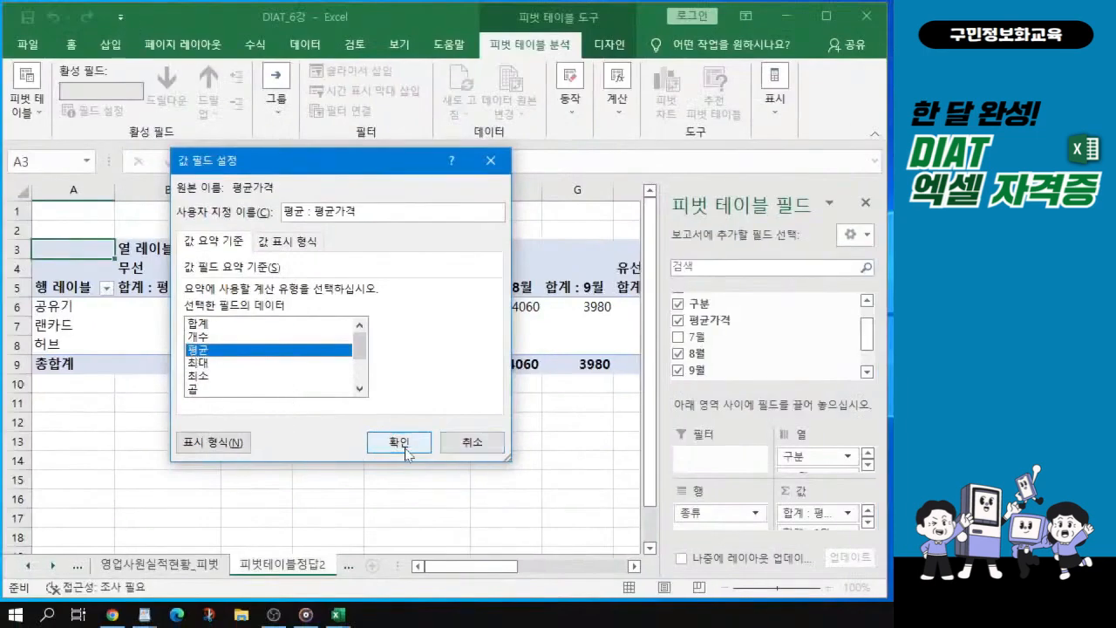
pyautogui.click(404, 443)
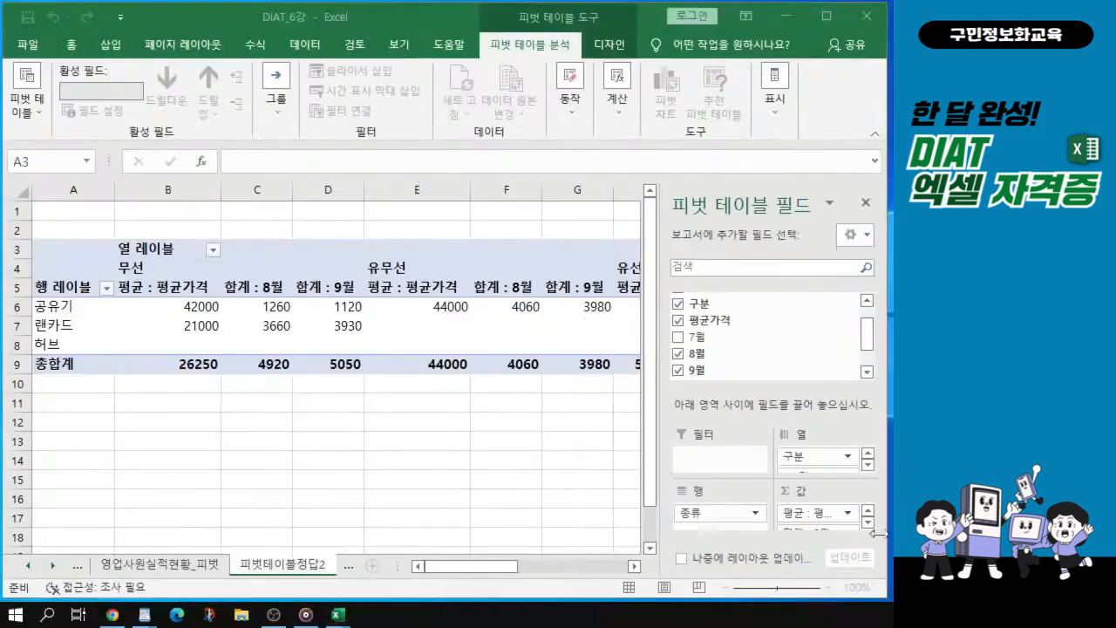
# - Change the summary function of the 8월 value field to 평균
pyautogui.click(863, 510)
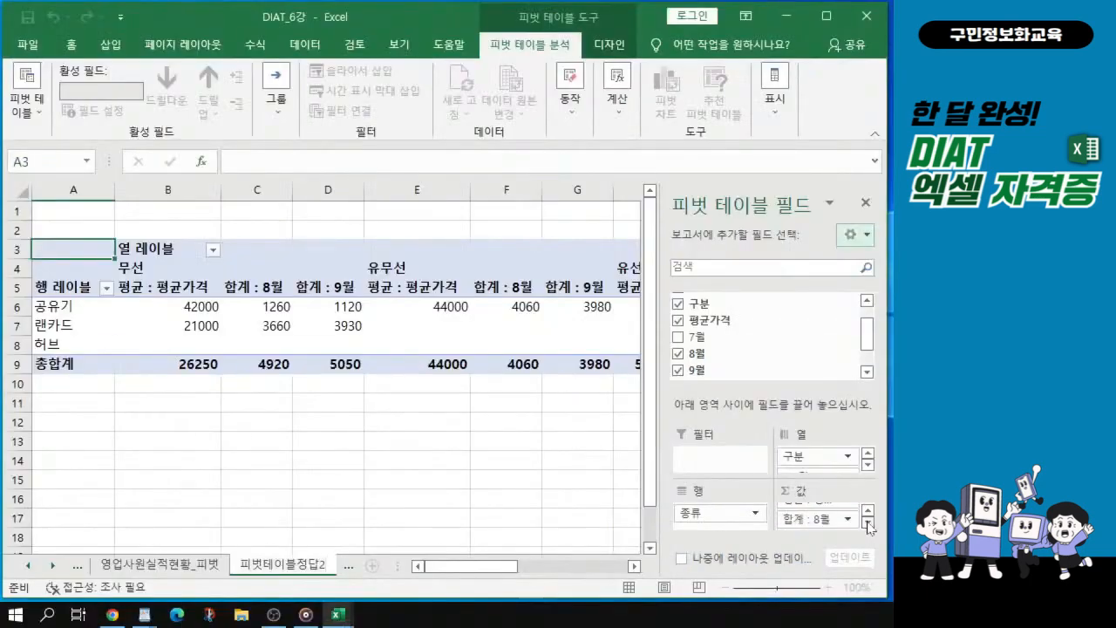
pyautogui.click(795, 521)
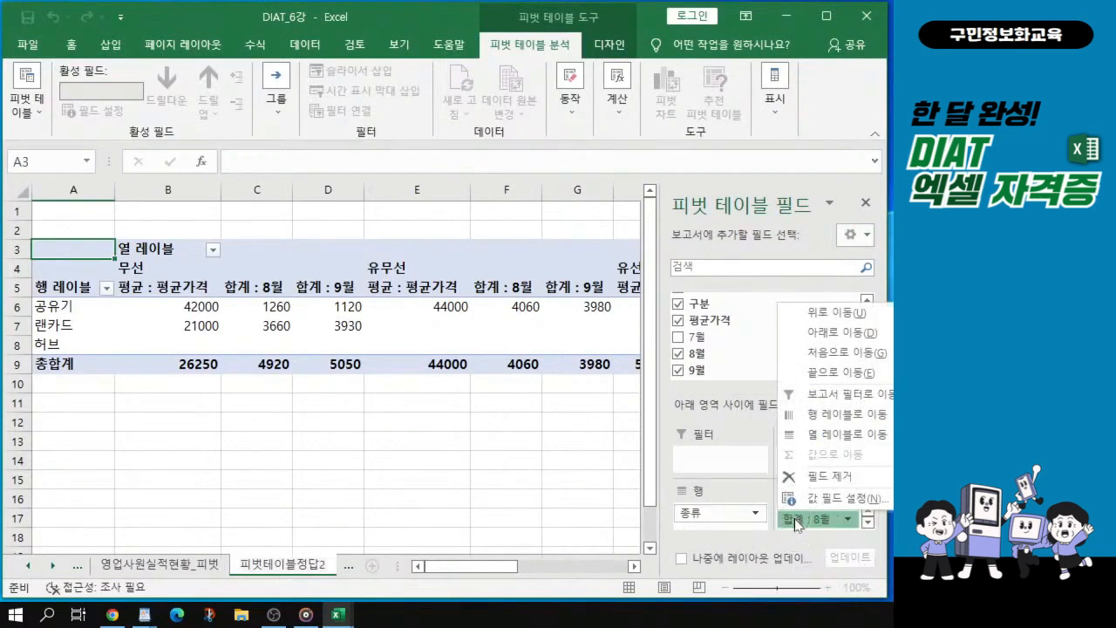
pyautogui.click(836, 499)
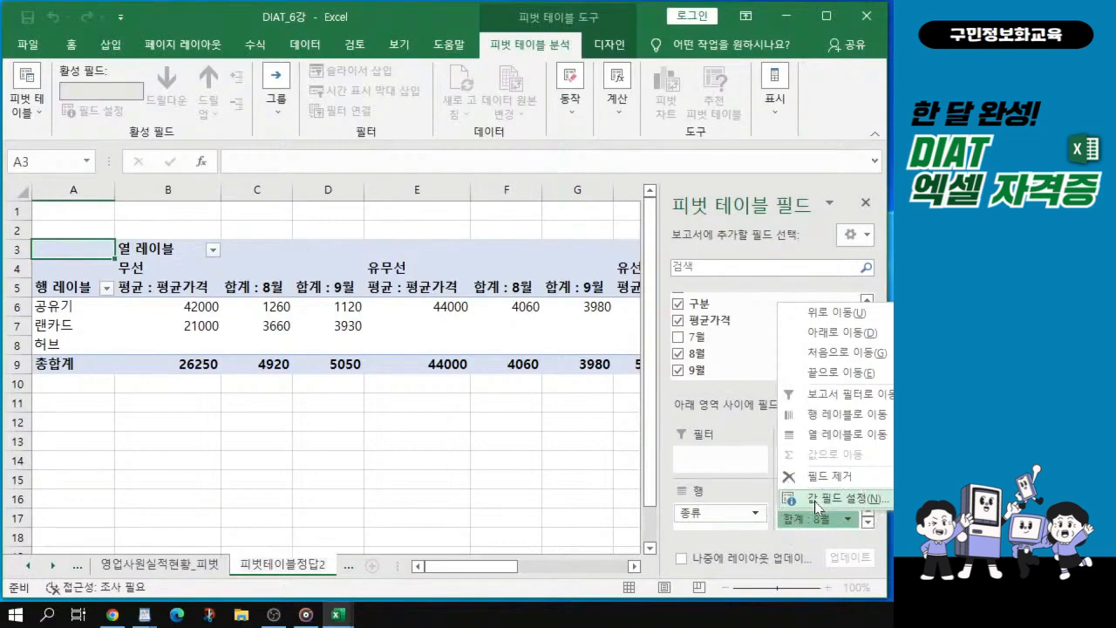
pyautogui.click(817, 504)
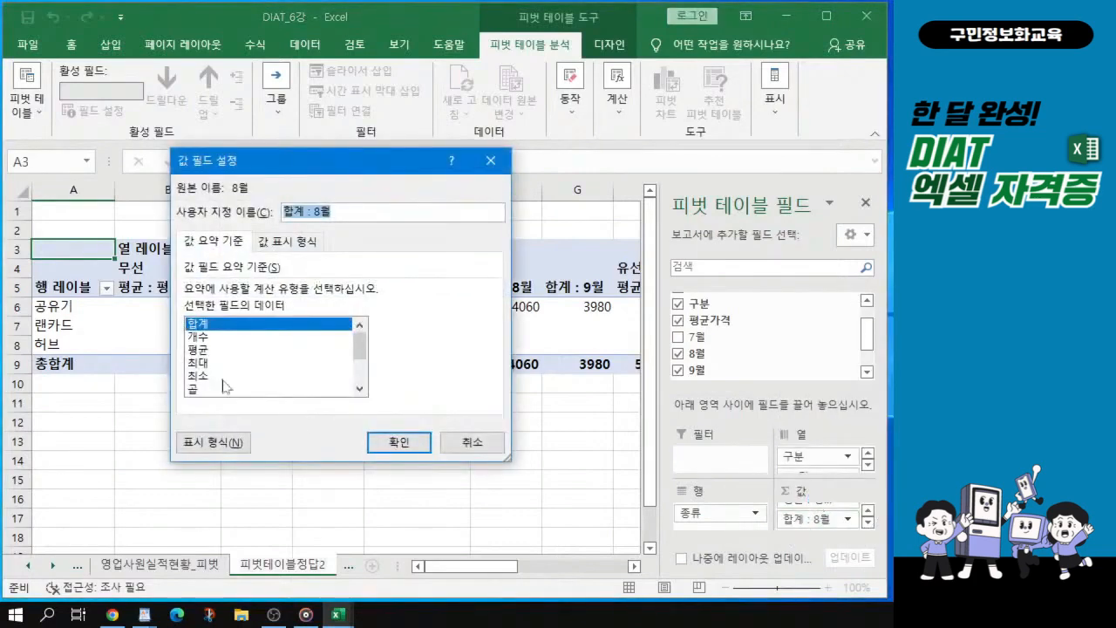
pyautogui.click(200, 349)
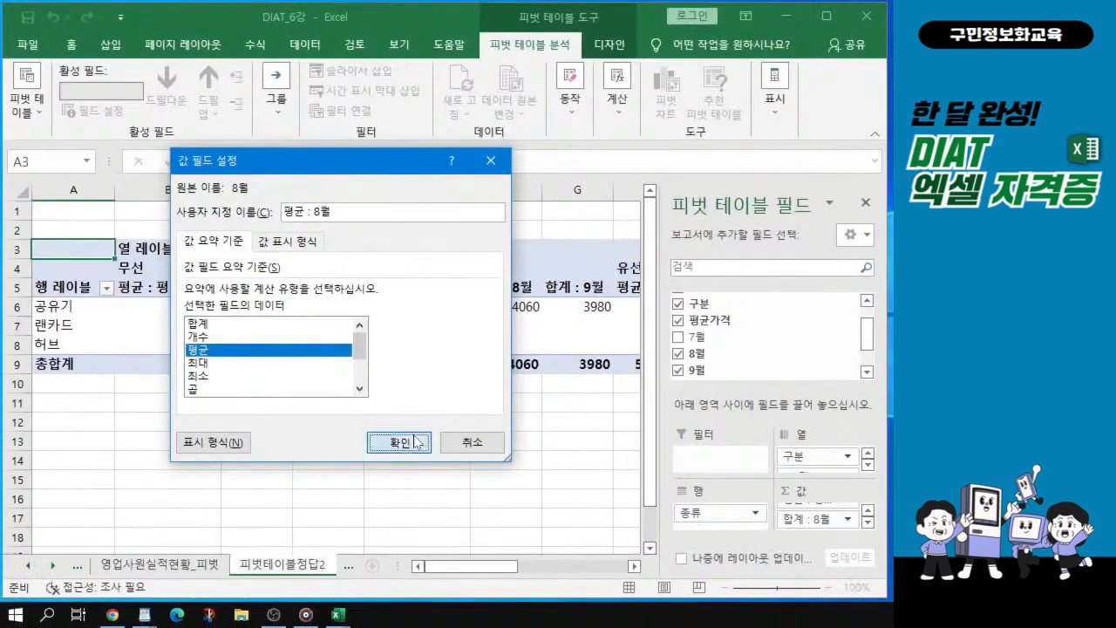
pyautogui.click(540, 507)
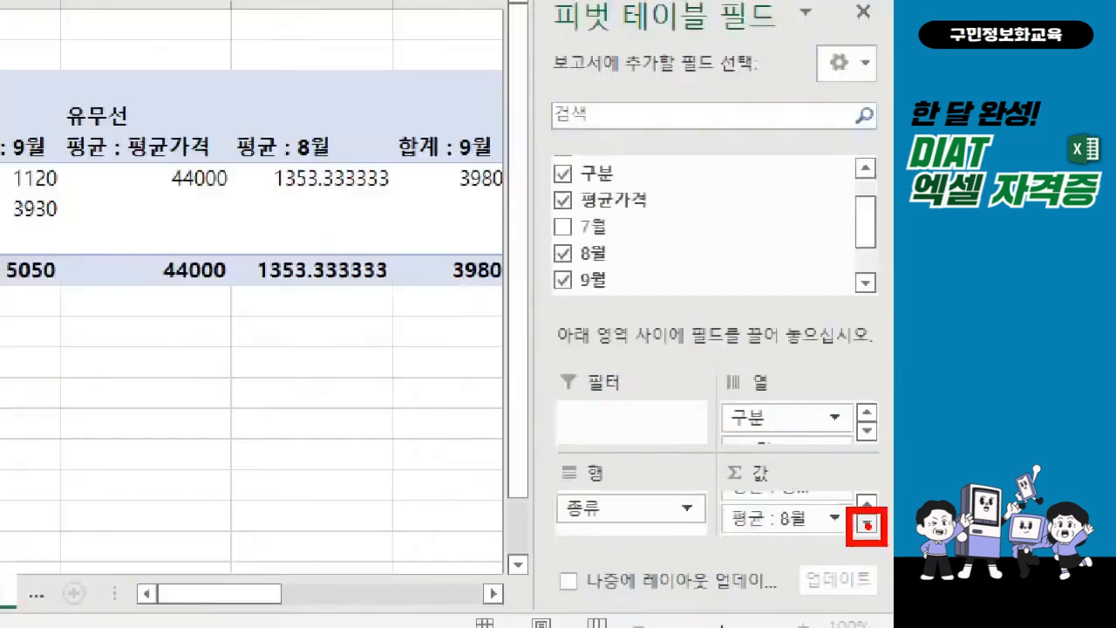
# - Change the summary function of the 9월 value field to 평균 and close the pivot table field list
pyautogui.click(867, 525)
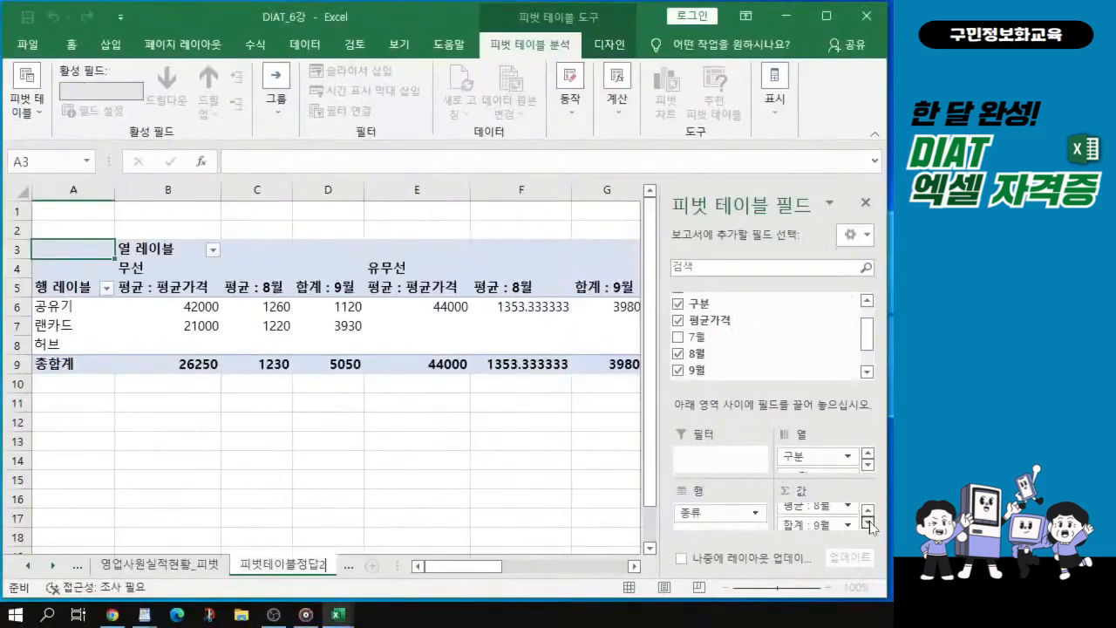
pyautogui.click(816, 524)
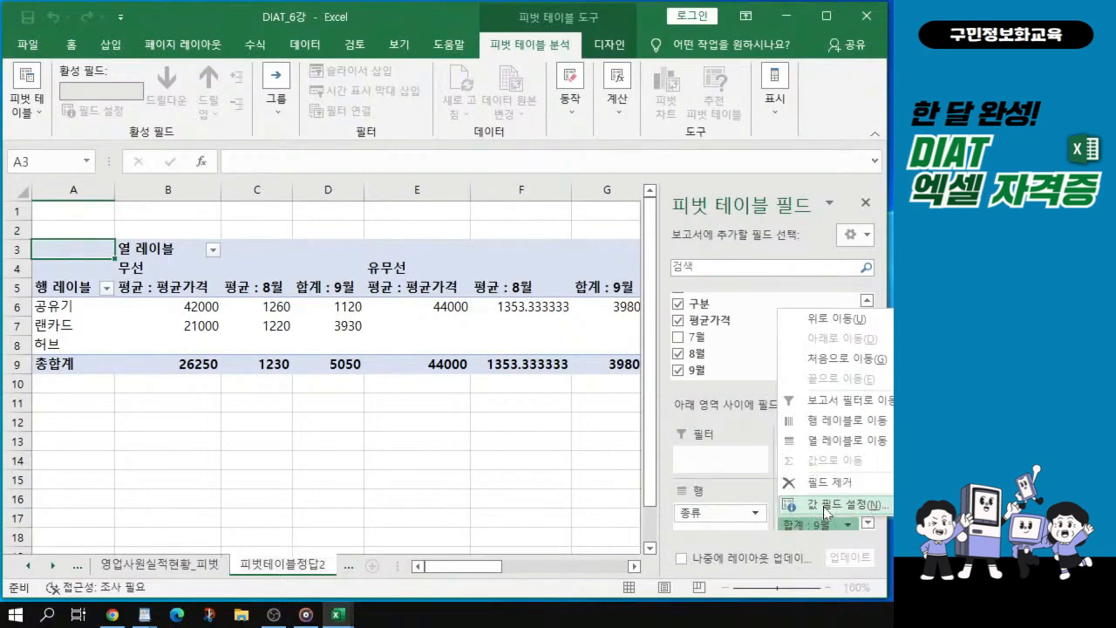
pyautogui.click(825, 505)
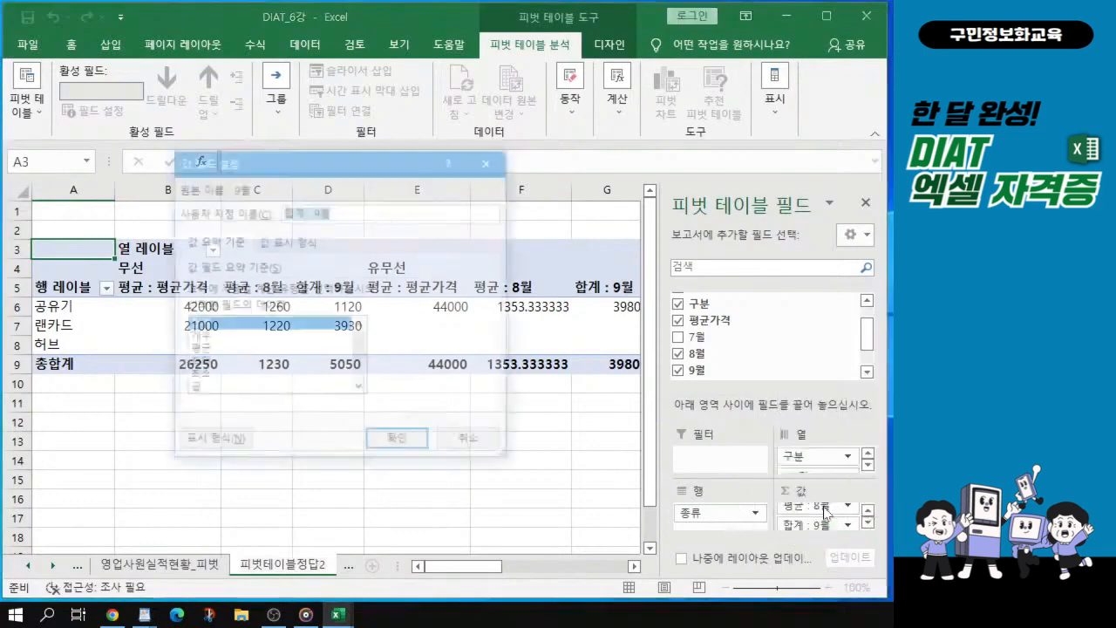
pyautogui.click(197, 349)
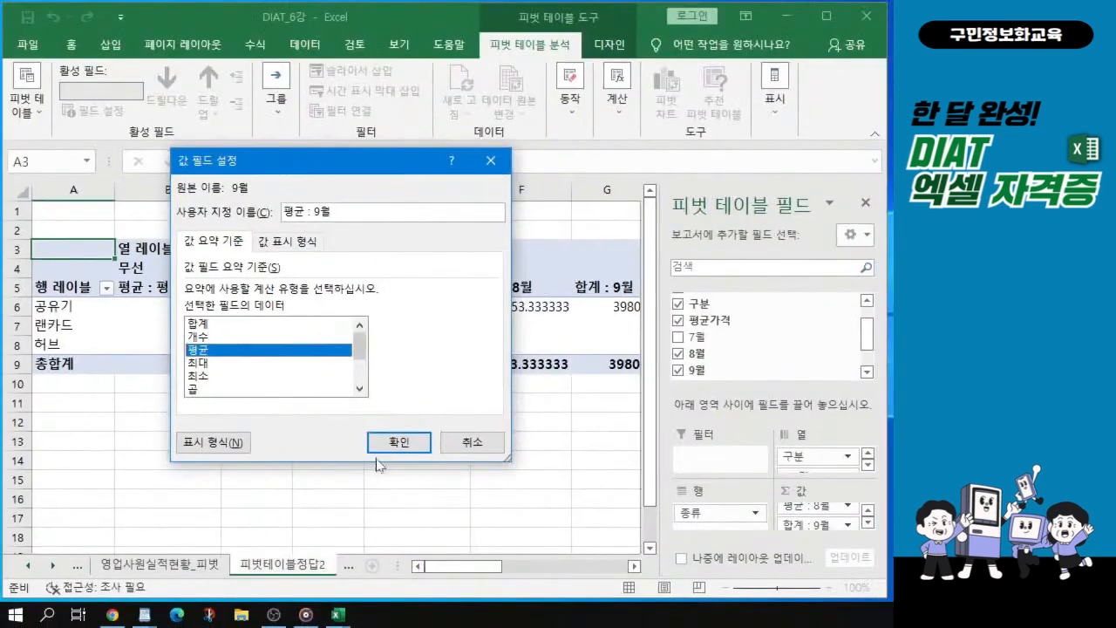
pyautogui.click(602, 553)
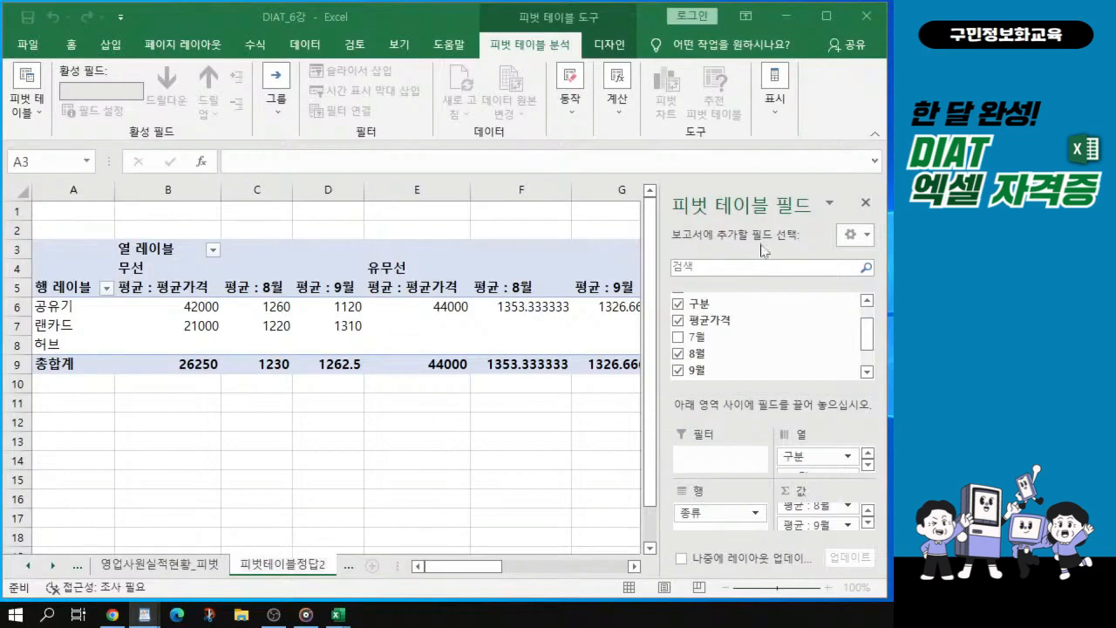
pyautogui.press('ctrl')
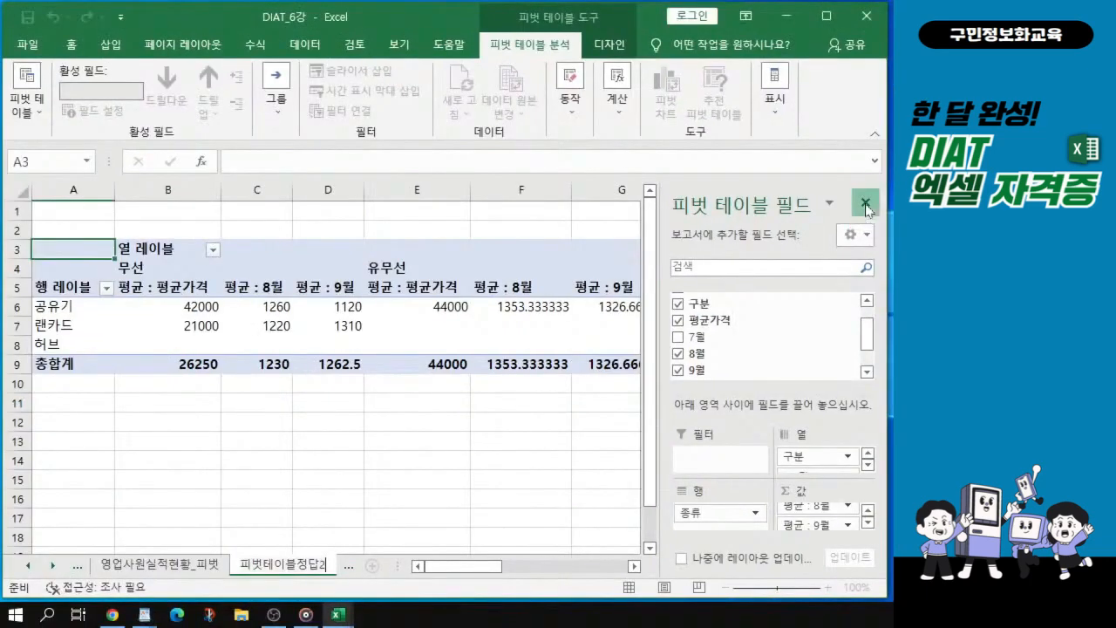
pyautogui.click(866, 204)
# - In the pivot table options, merge and center cells with labels and display *** for empty cells
pyautogui.click(389, 327)
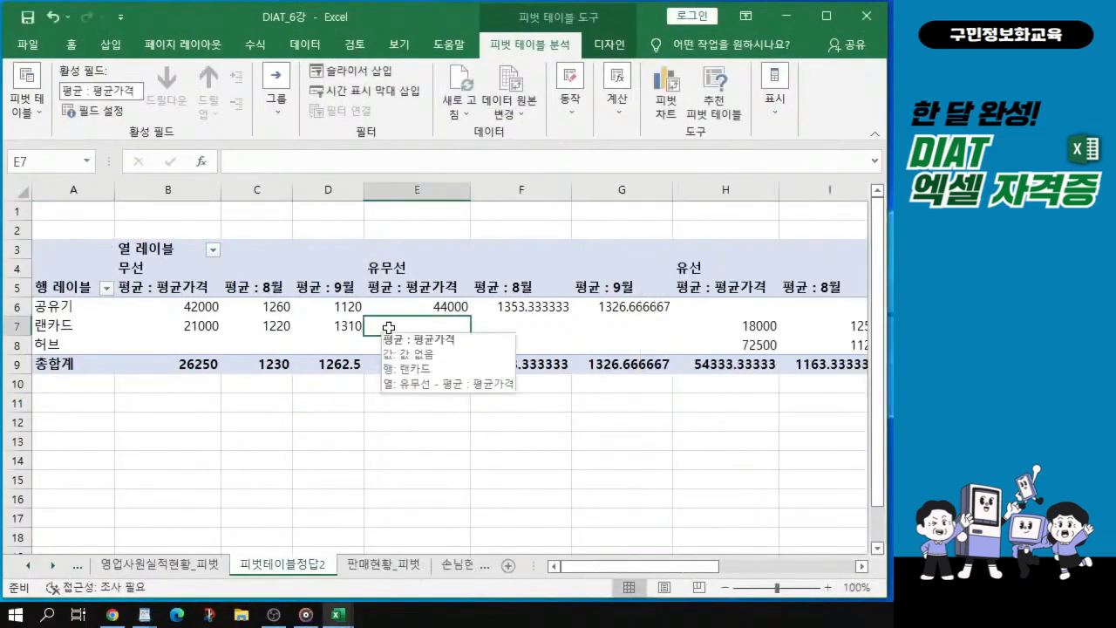
pyautogui.click(325, 328)
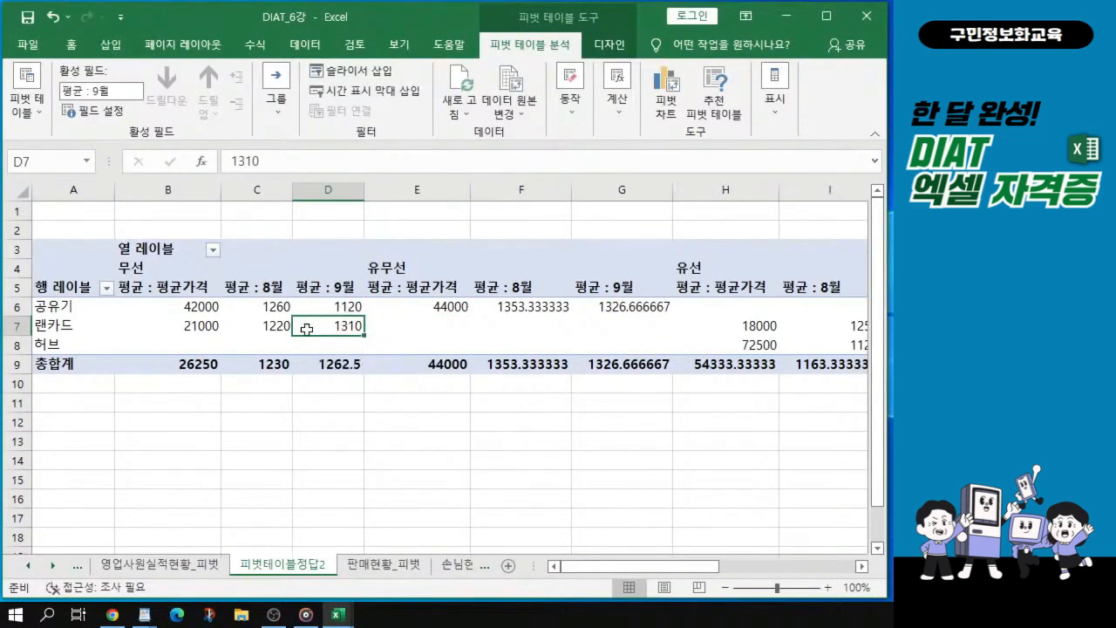
pyautogui.moveTo(305, 327)
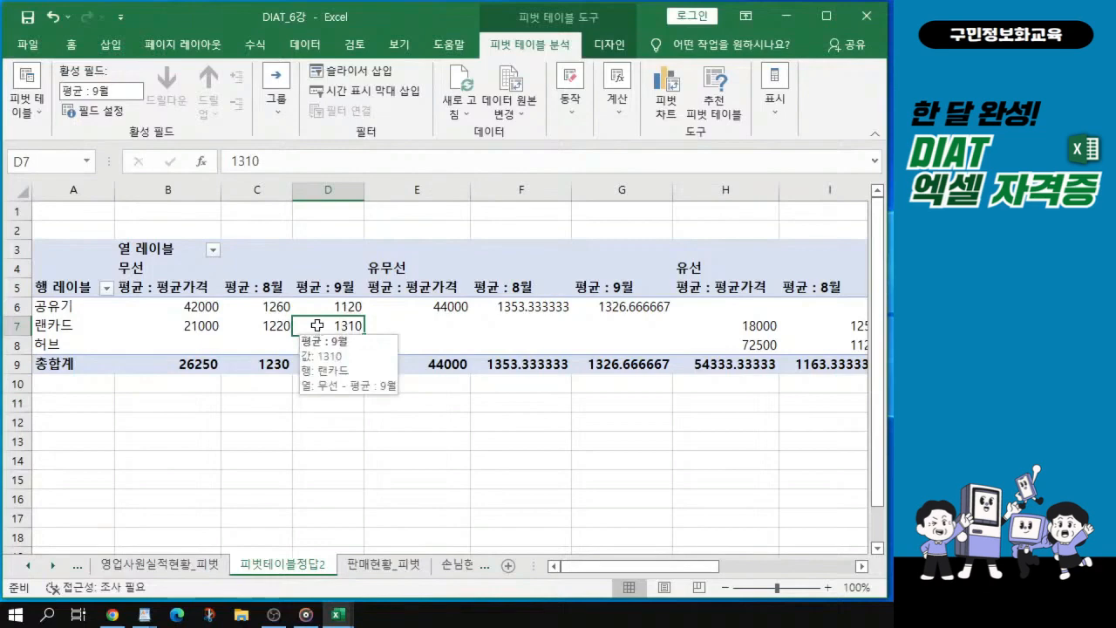
pyautogui.rightClick(317, 326)
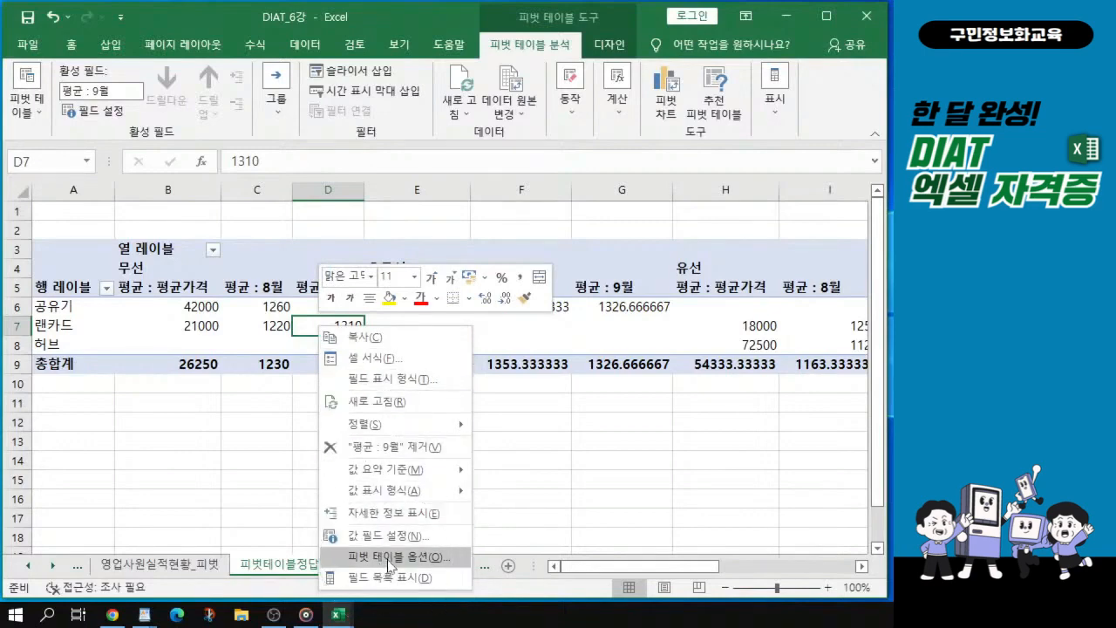
pyautogui.press('ctrl')
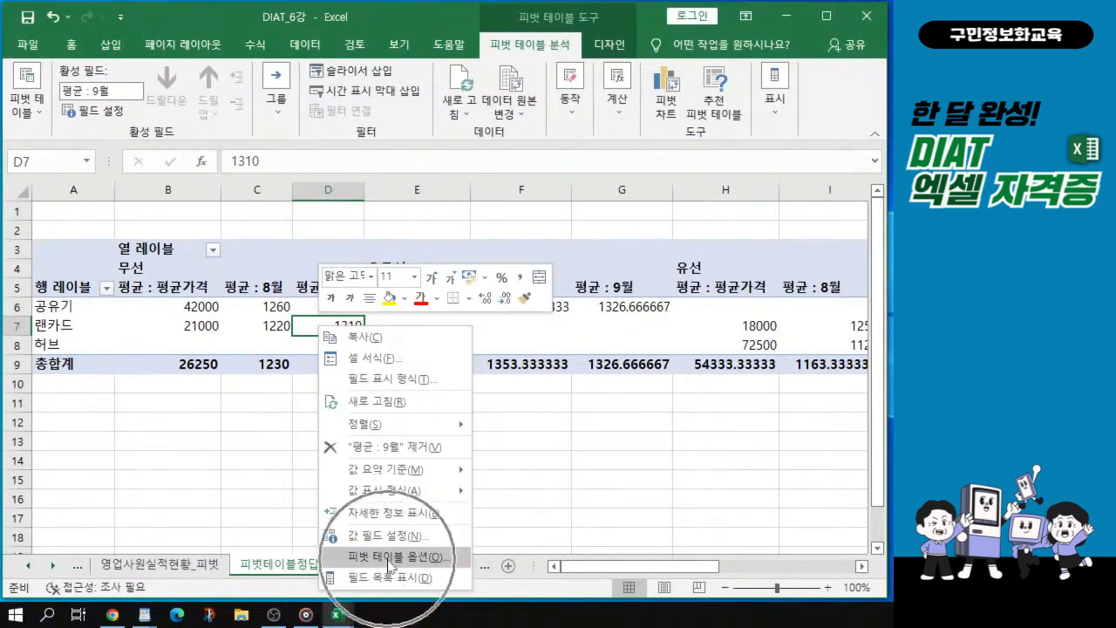
pyautogui.click(390, 562)
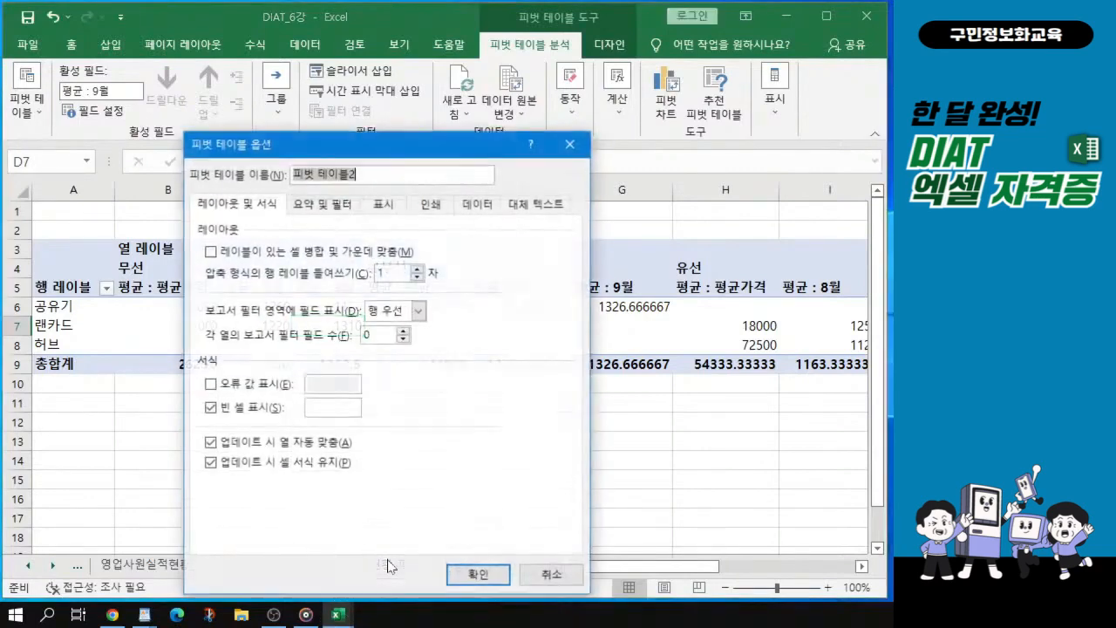
pyautogui.click(213, 253)
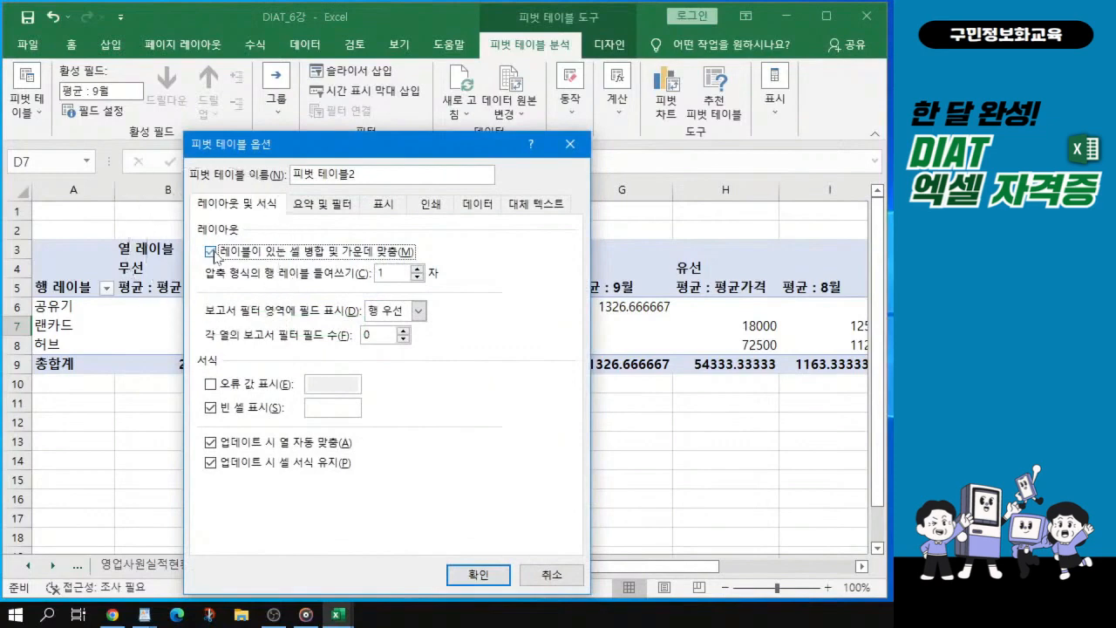
pyautogui.click(332, 408)
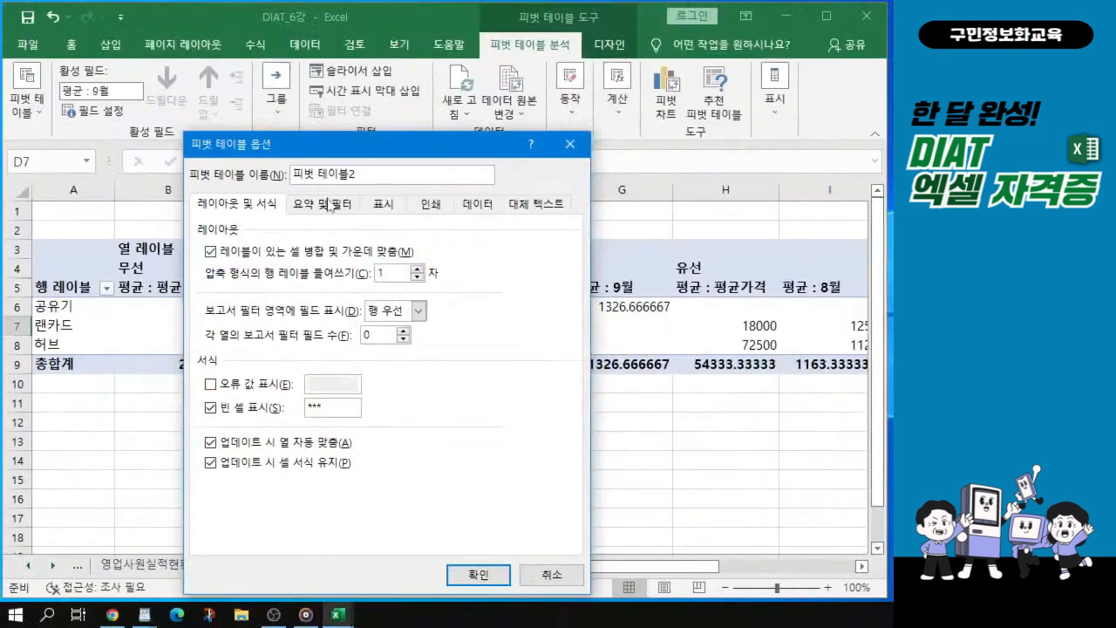
# - Turn off the display of row grand totals in the pivot table options and apply the options
pyautogui.click(330, 205)
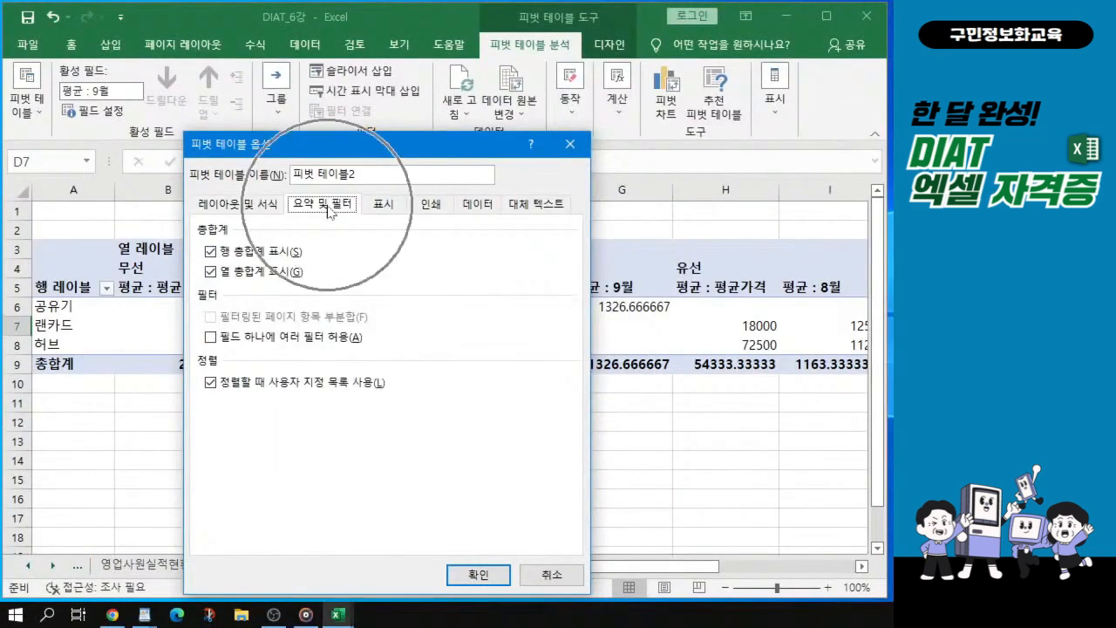
pyautogui.click(211, 252)
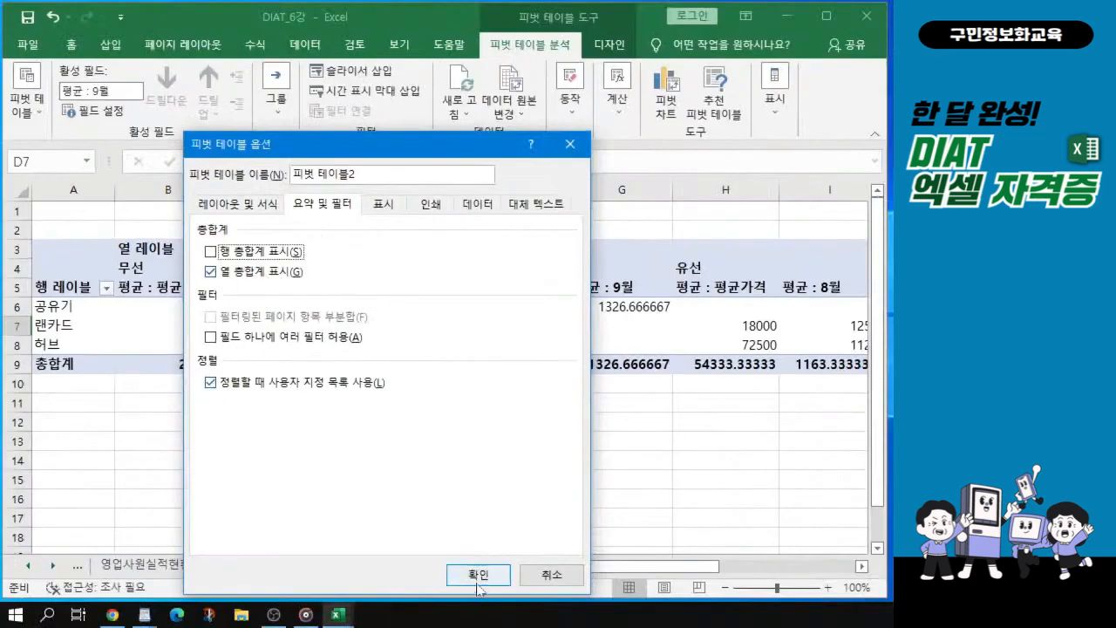
pyautogui.click(478, 590)
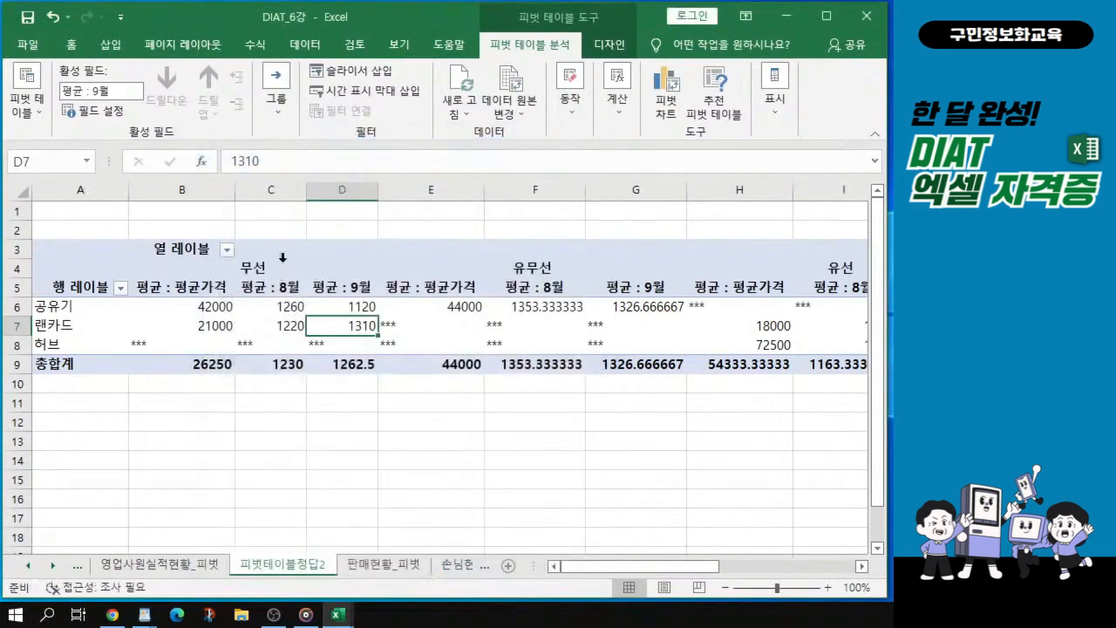
# - Examine the pivot table's 무선 and 유무선 column groups with their value fields and the 종류 rows
pyautogui.click(180, 286)
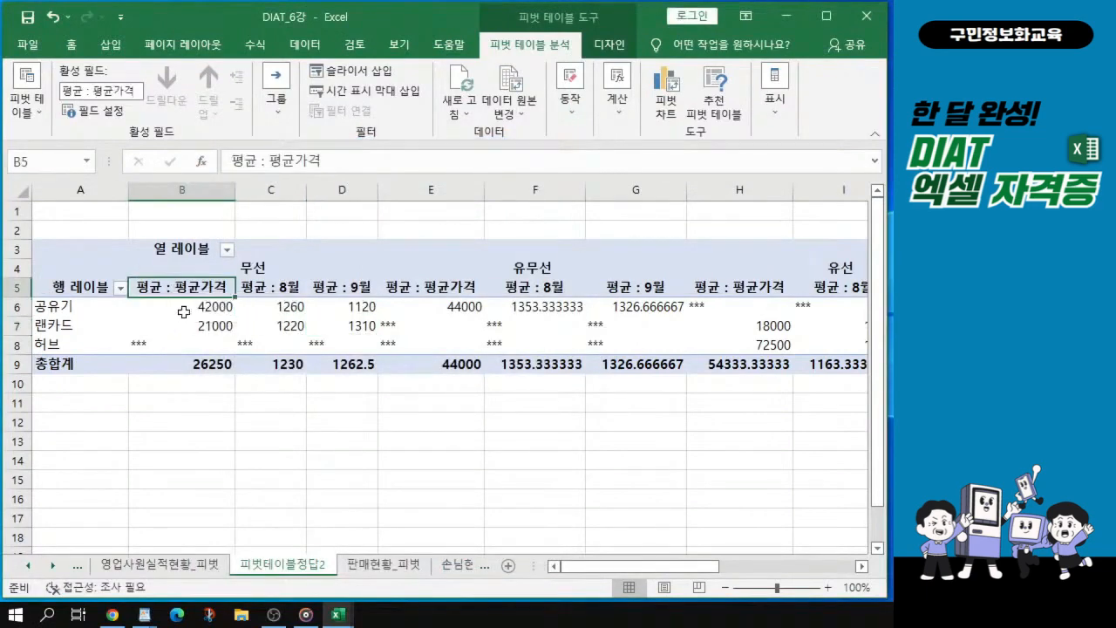
pyautogui.click(183, 307)
pyautogui.scroll(3, 183, 307)
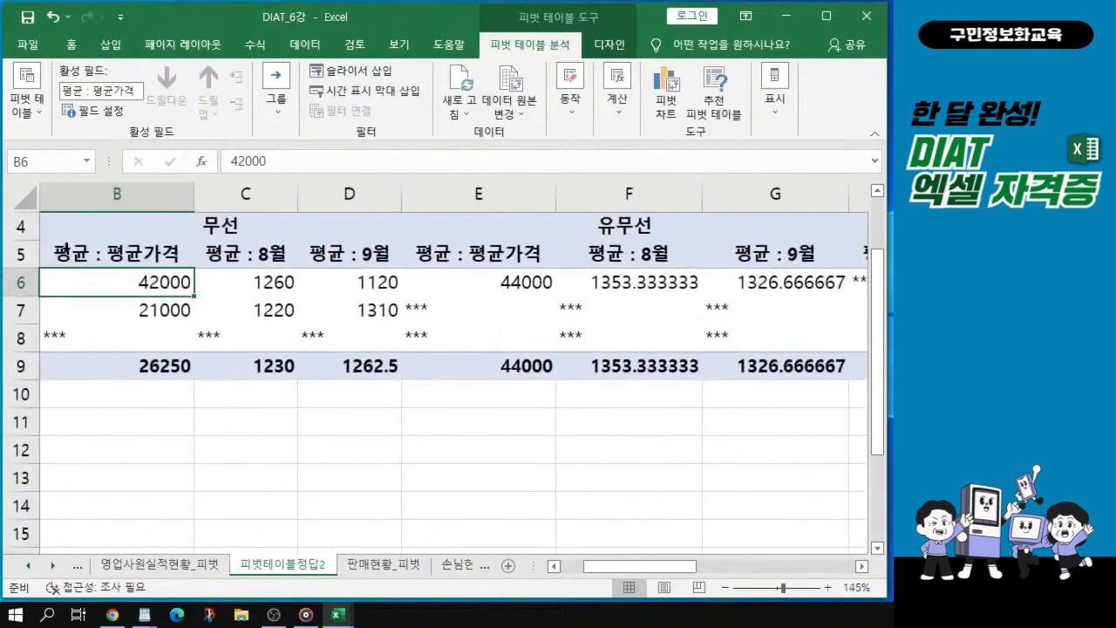
pyautogui.moveTo(601, 567); pyautogui.dragTo(534, 580)
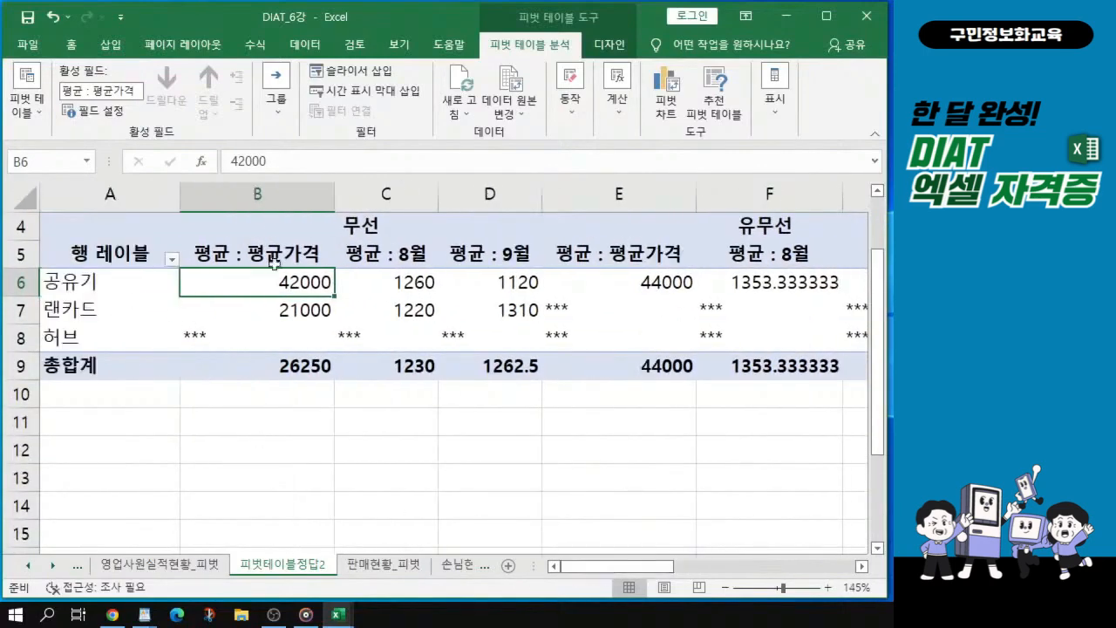
pyautogui.click(290, 215)
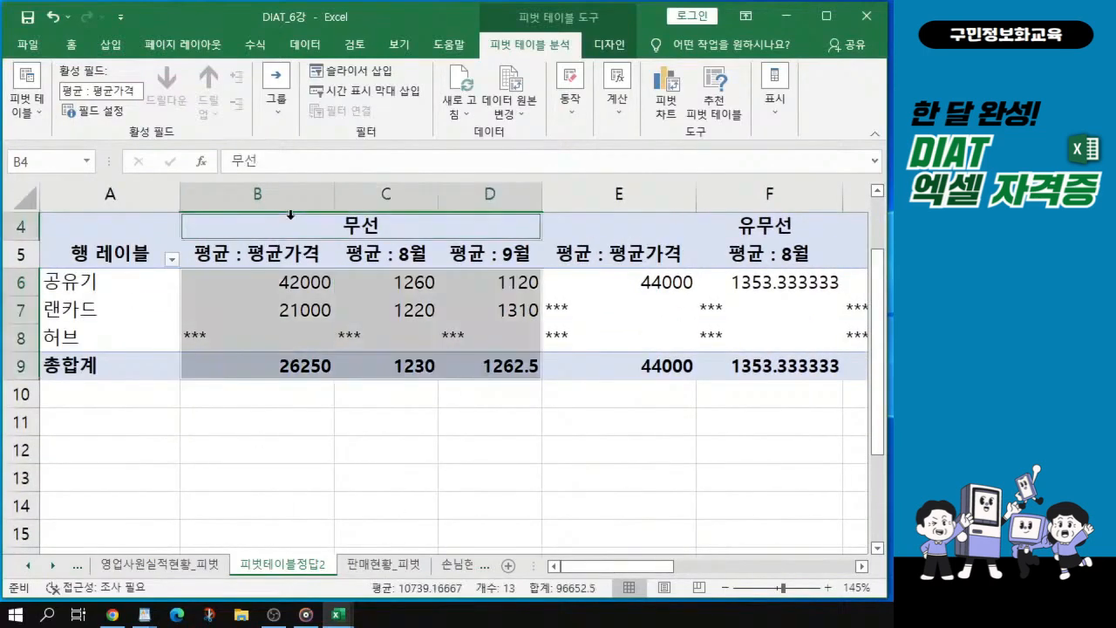
pyautogui.keyDown('shift'); pyautogui.click(701, 228); pyautogui.keyUp('shift')
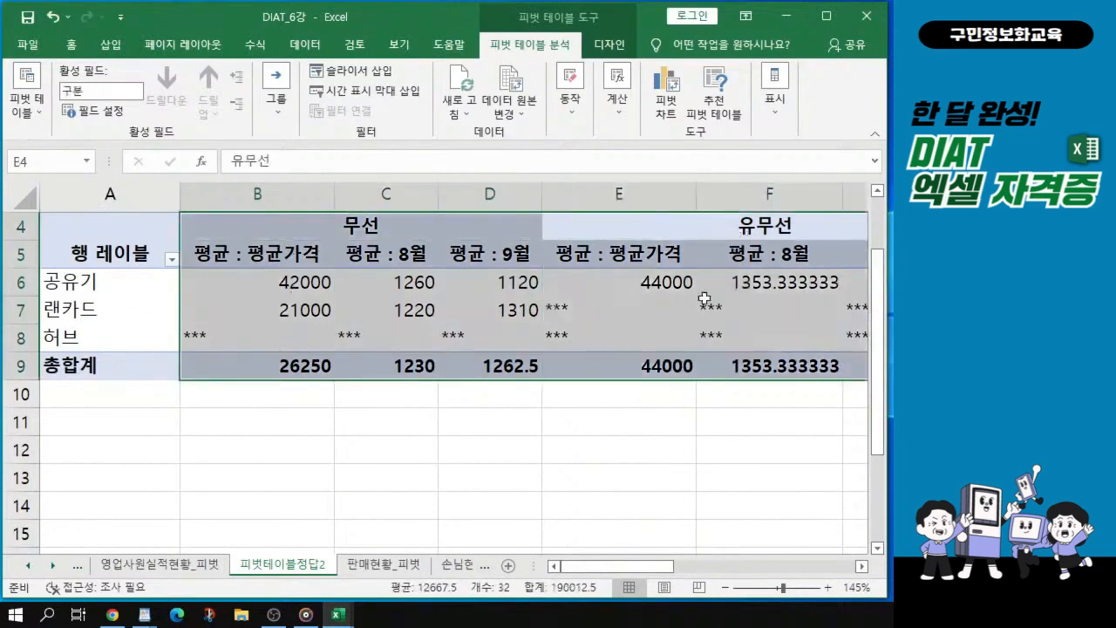
pyautogui.click(326, 292)
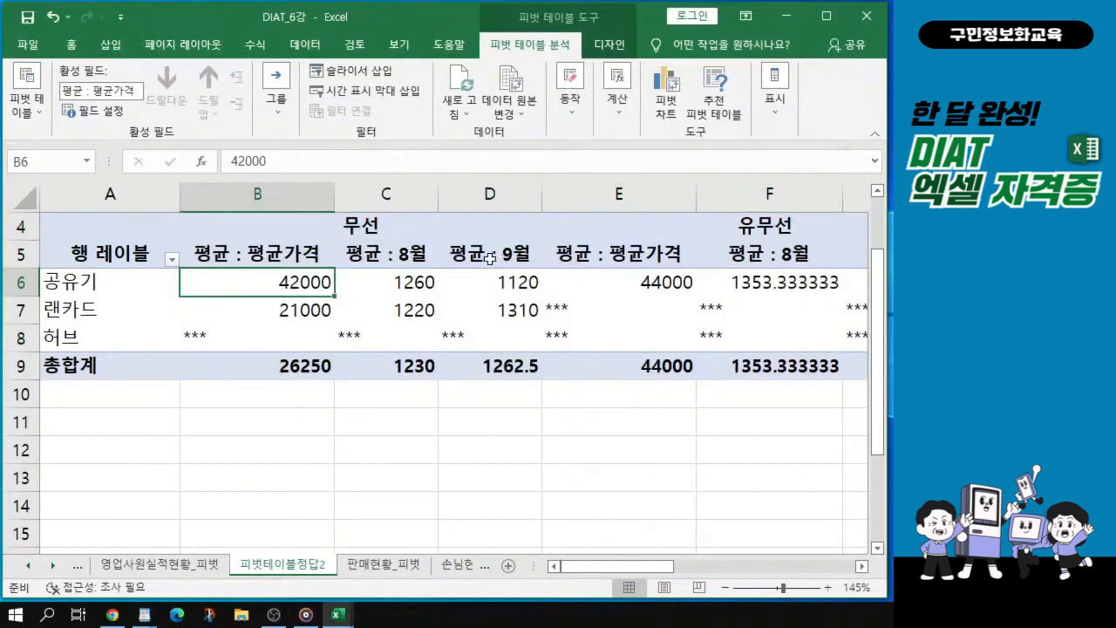
pyautogui.click(86, 288)
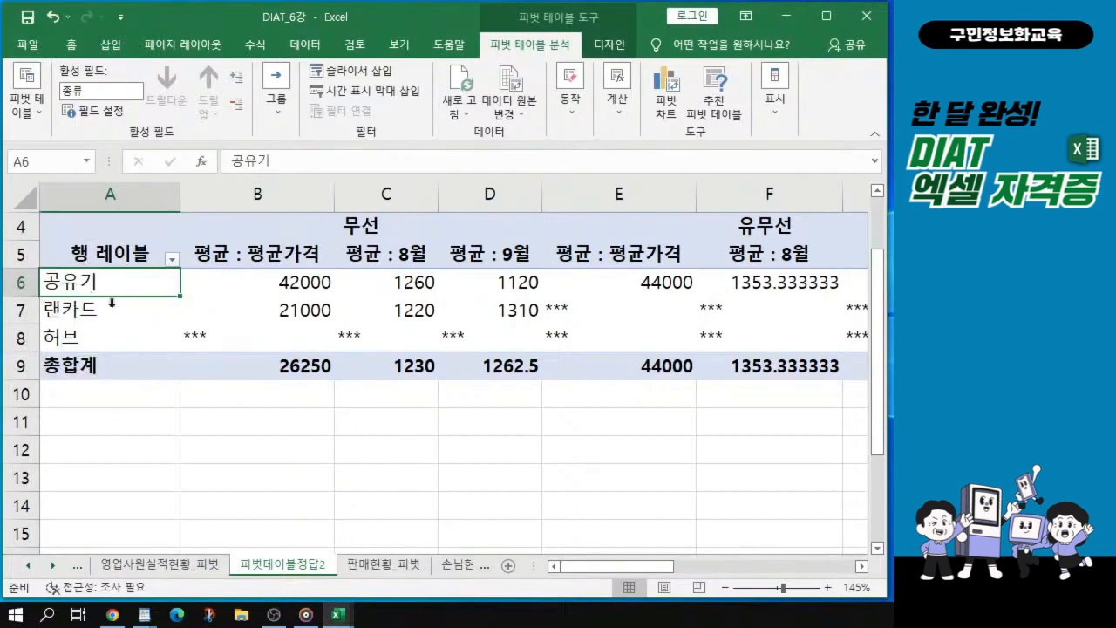
pyautogui.moveTo(270, 292)
# - Reopen the pivot table field list, move Σ 값 from the column area to the row area, and close the list
pyautogui.click(773, 103)
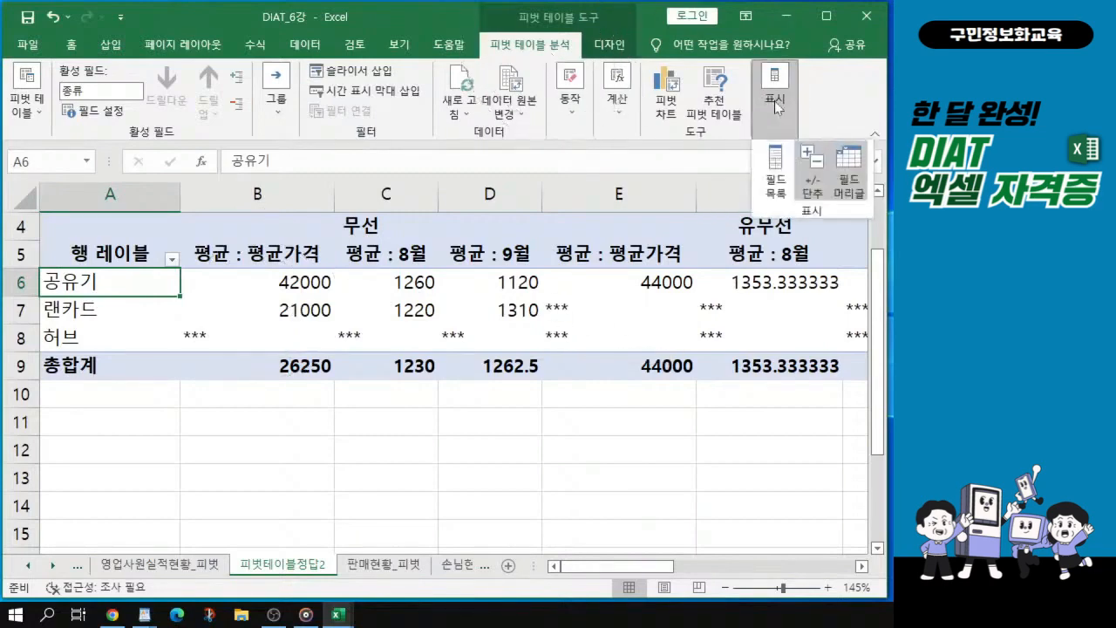
pyautogui.click(778, 193)
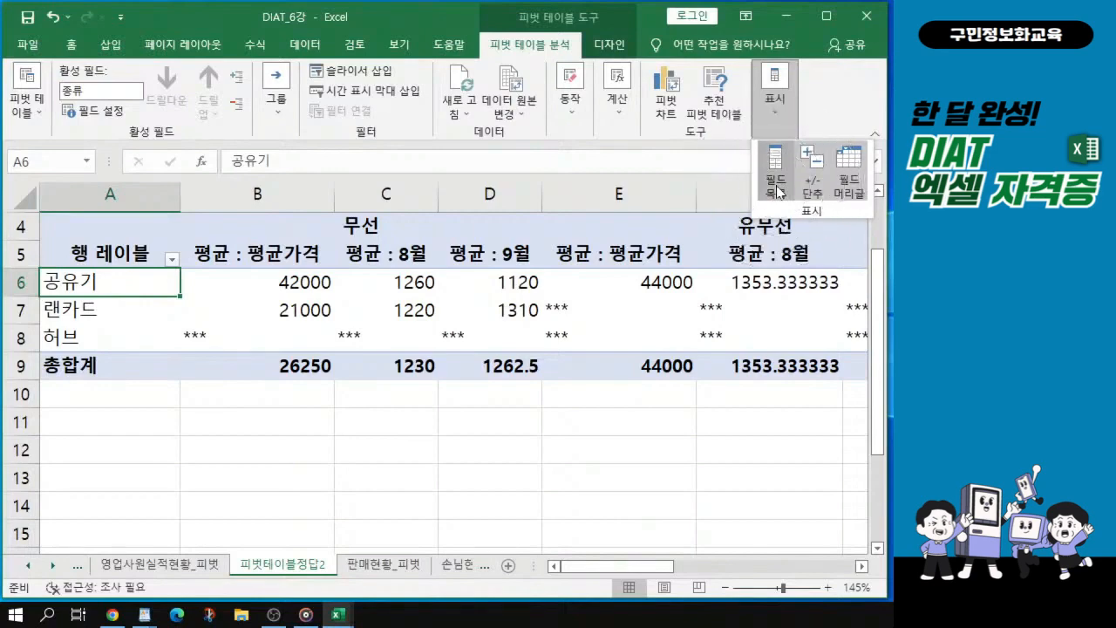
pyautogui.click(779, 192)
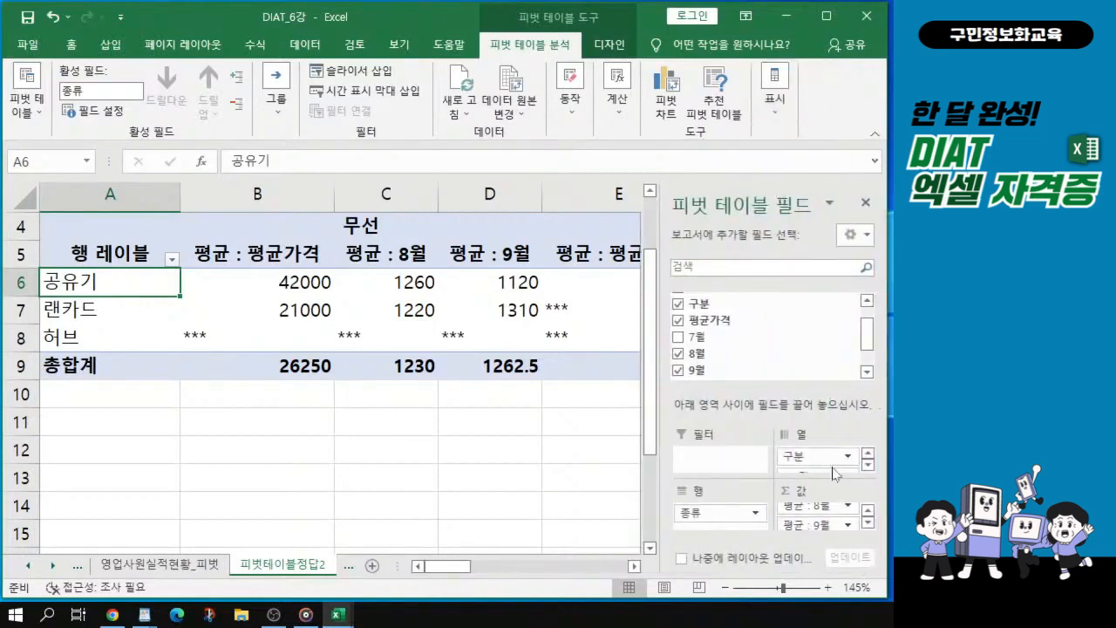
pyautogui.click(866, 465)
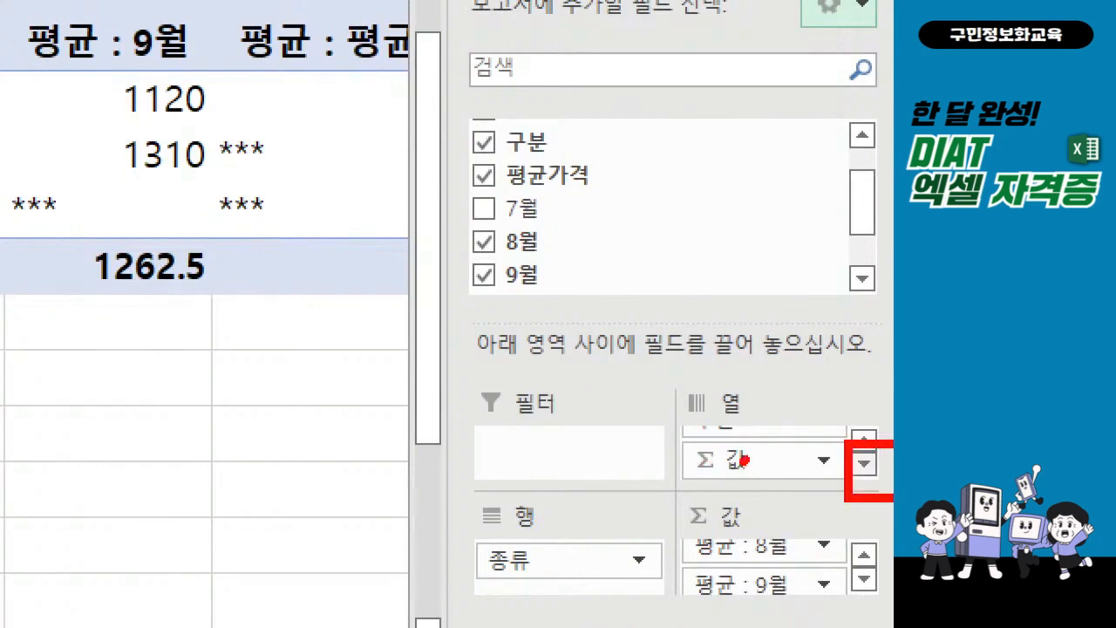
pyautogui.moveTo(744, 459)
pyautogui.mouseDown()
pyautogui.moveTo(599, 591)
pyautogui.moveTo(654, 589)
pyautogui.mouseUp()
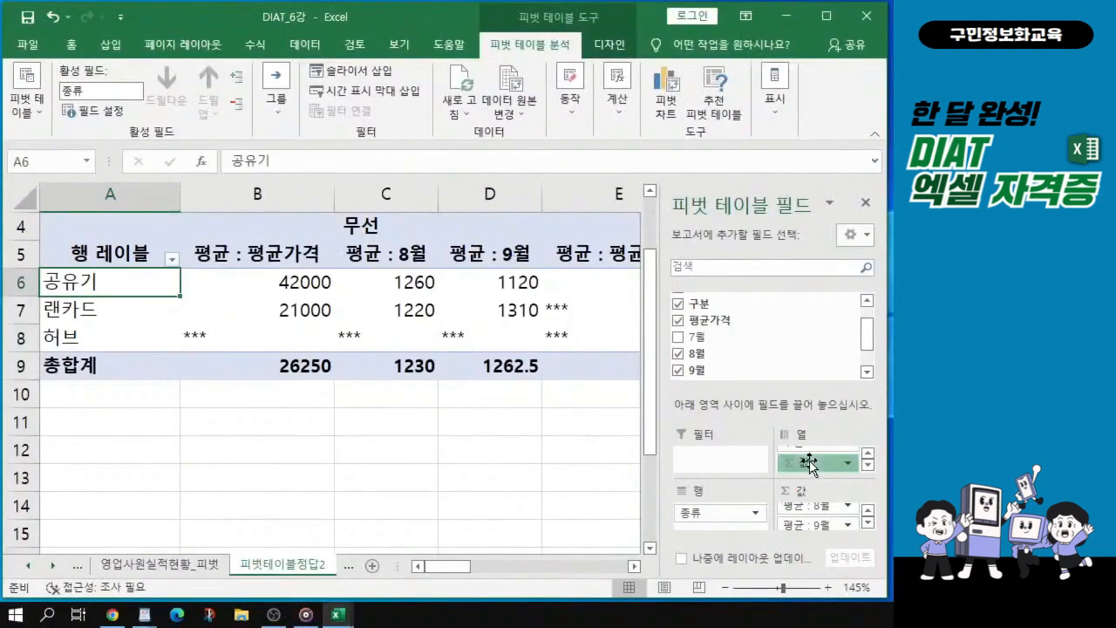
pyautogui.moveTo(724, 459); pyautogui.dragTo(621, 565)
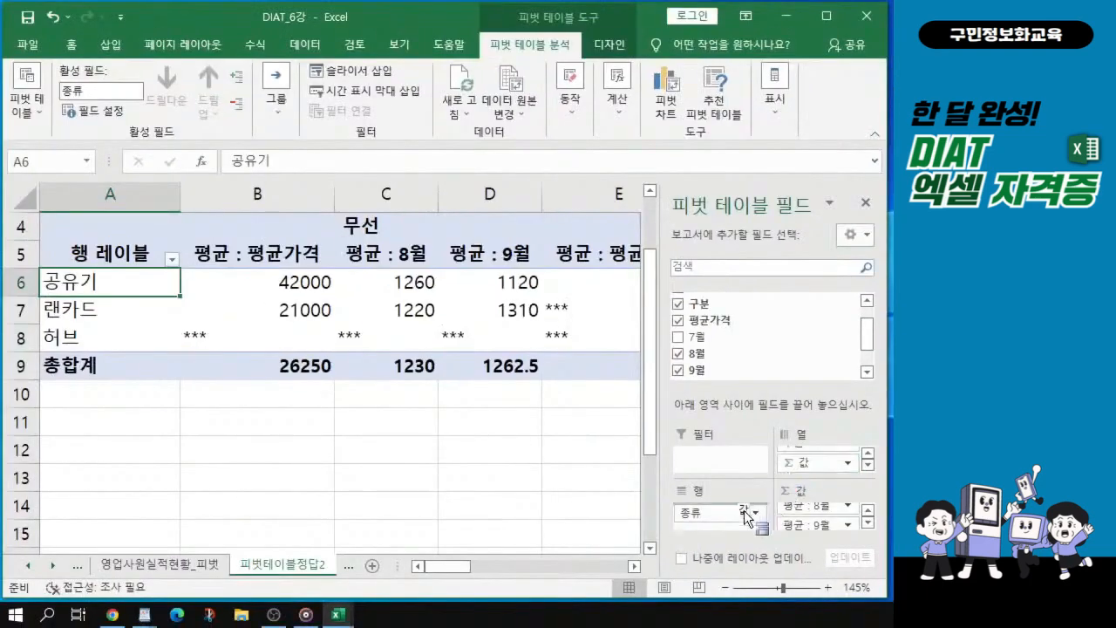
pyautogui.moveTo(744, 511); pyautogui.dragTo(725, 521)
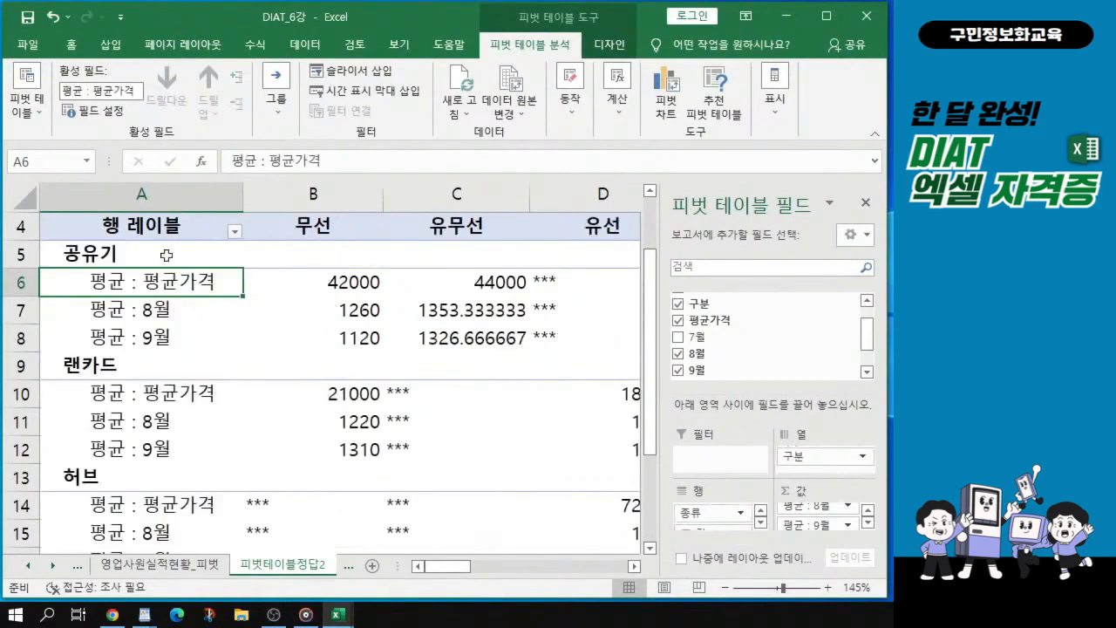
pyautogui.click(148, 251)
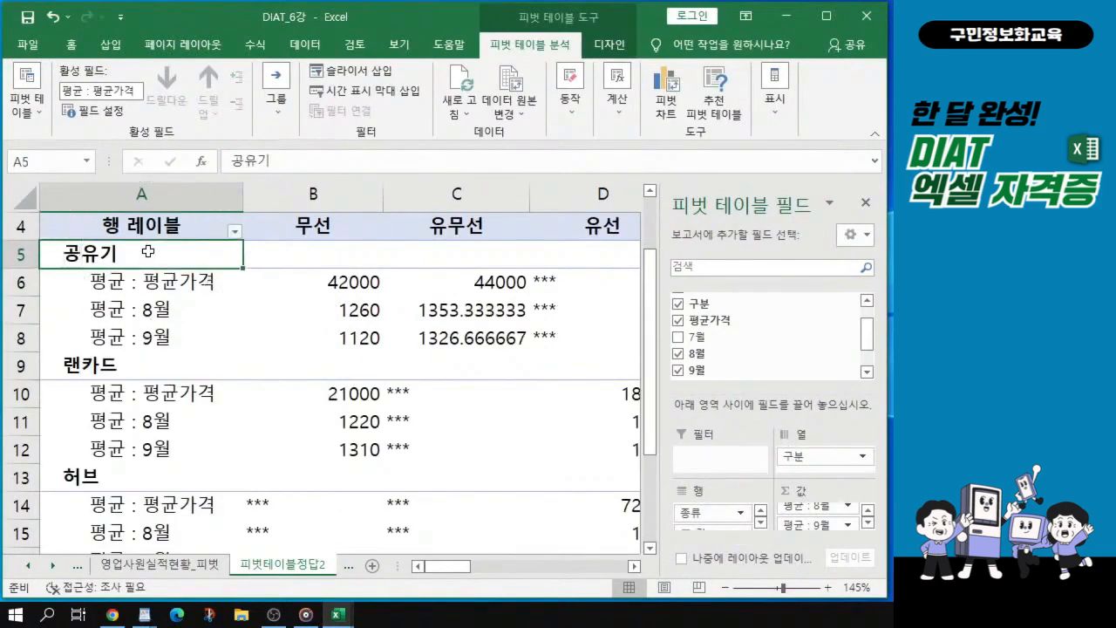
pyautogui.moveTo(148, 251); pyautogui.dragTo(141, 337)
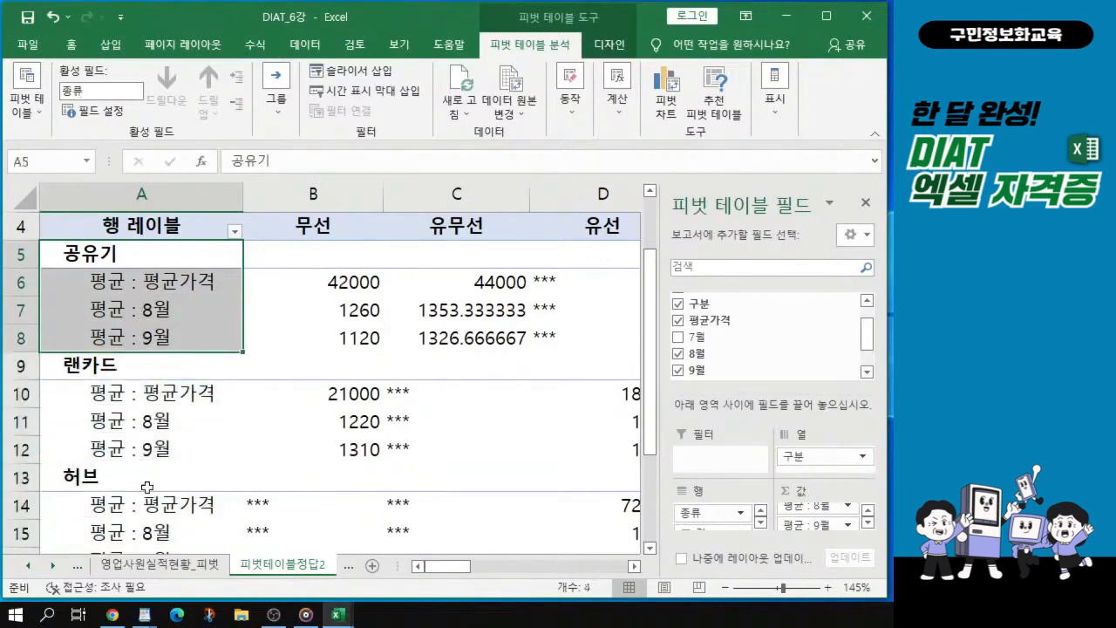
pyautogui.click(199, 422)
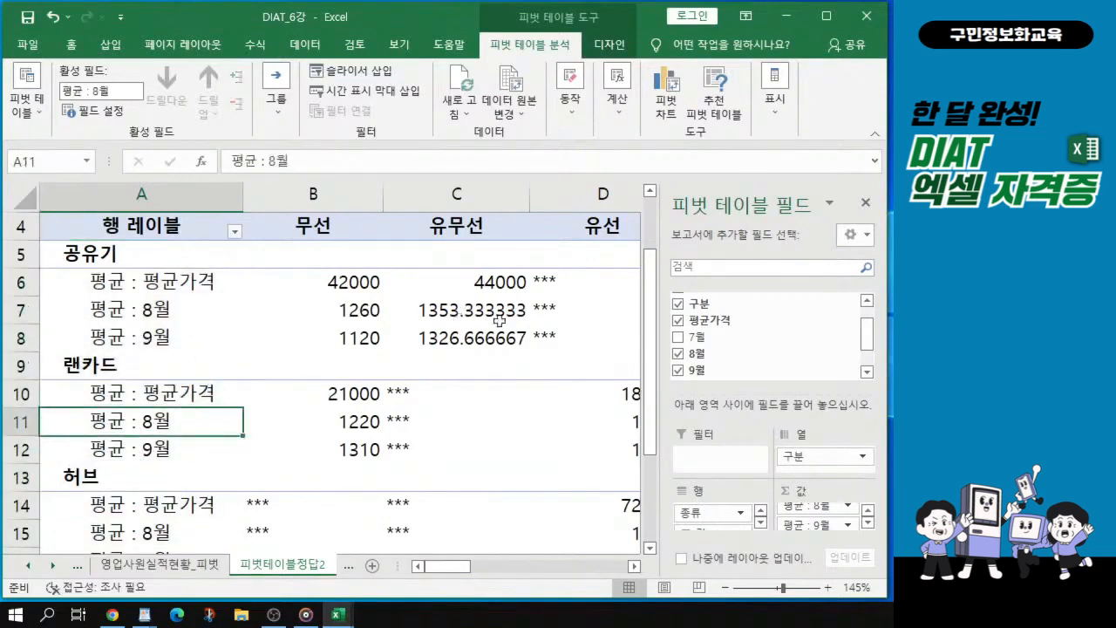
pyautogui.click(866, 204)
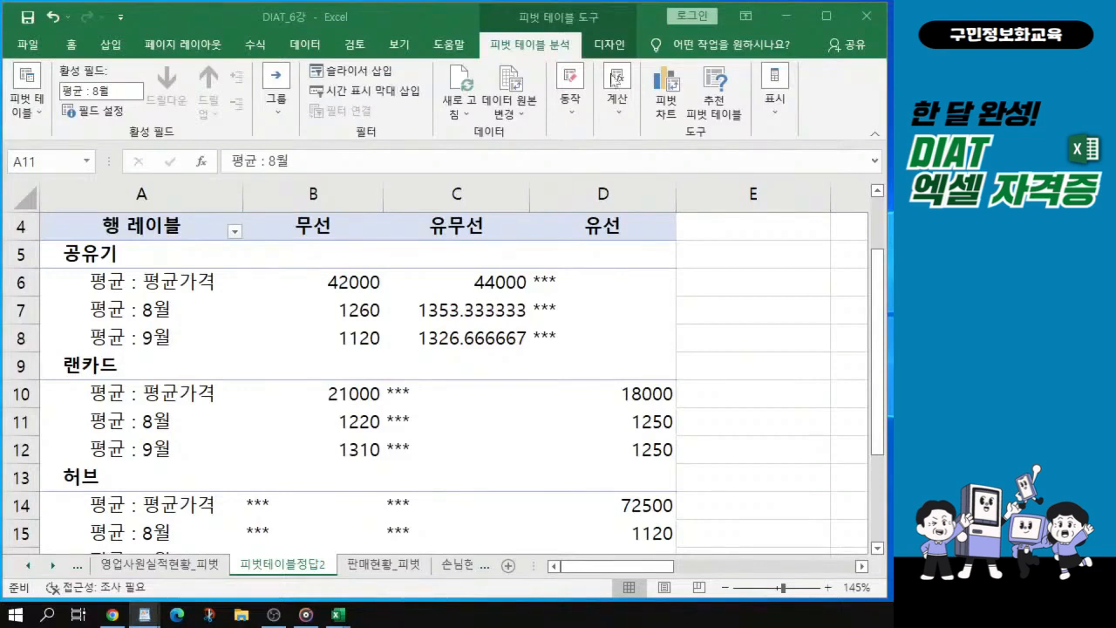
# - Change the pivot table's report layout to tabular form (테이블 형식으로 표시)
pyautogui.click(609, 45)
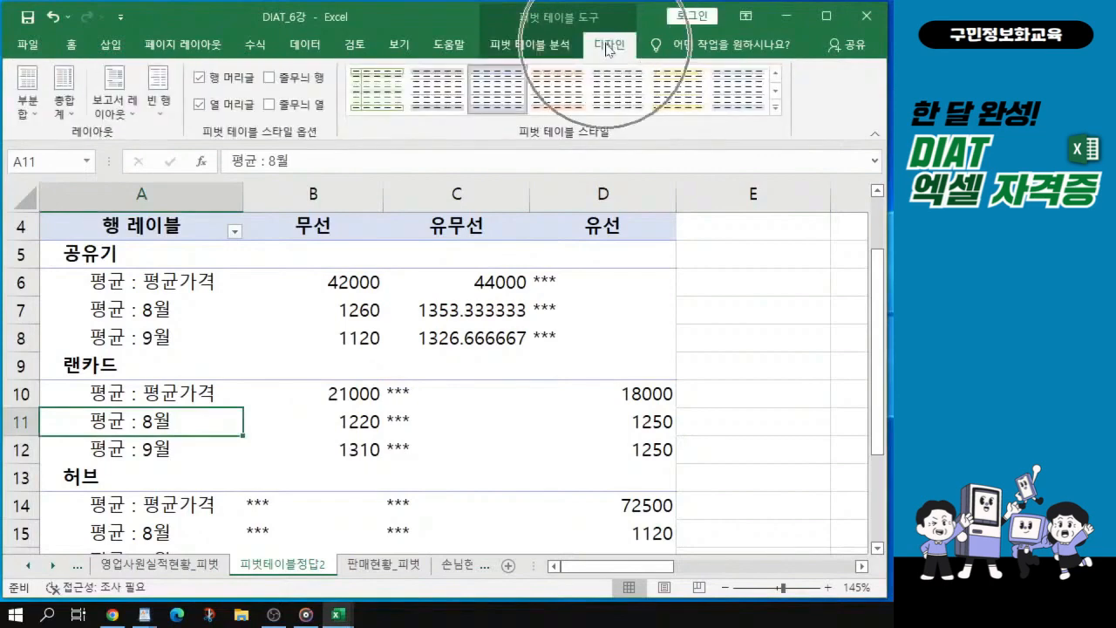
pyautogui.click(118, 114)
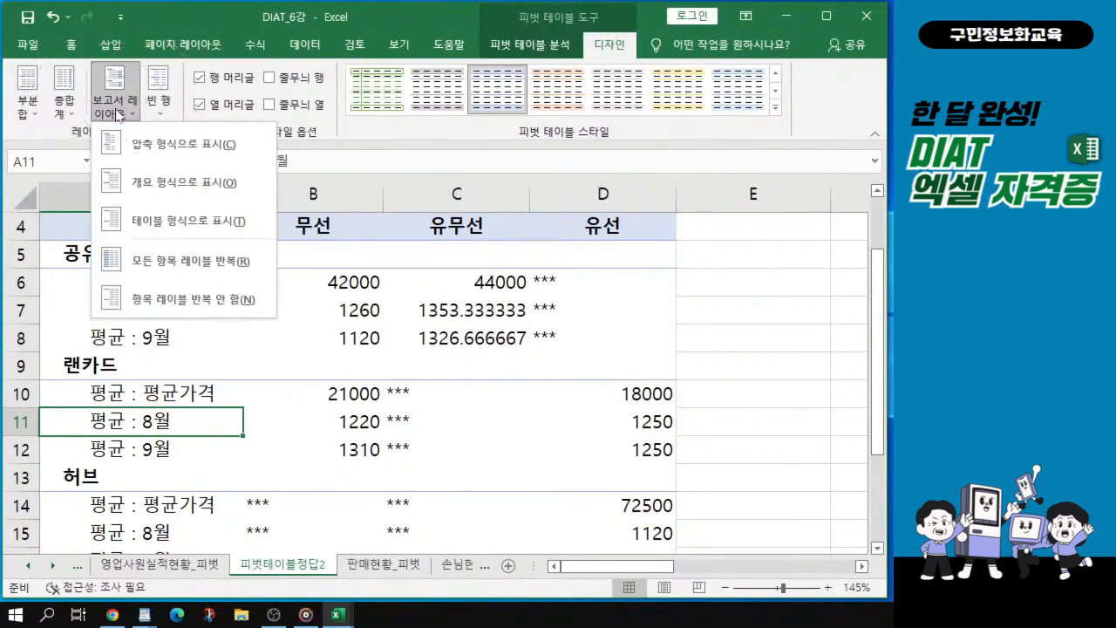
pyautogui.click(199, 225)
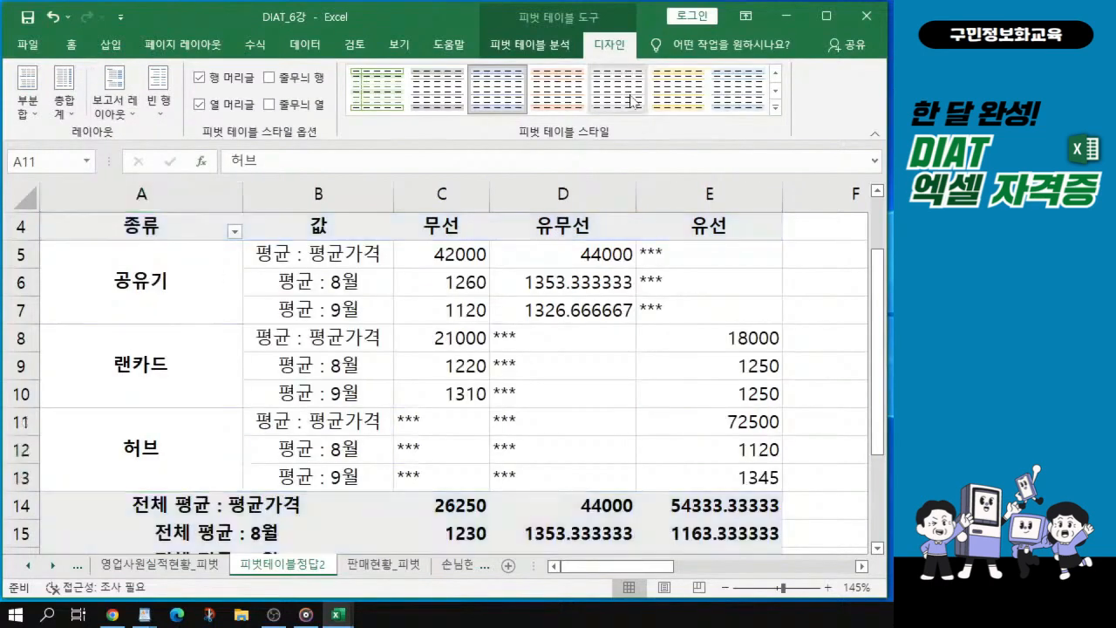
pyautogui.press('ctrl')
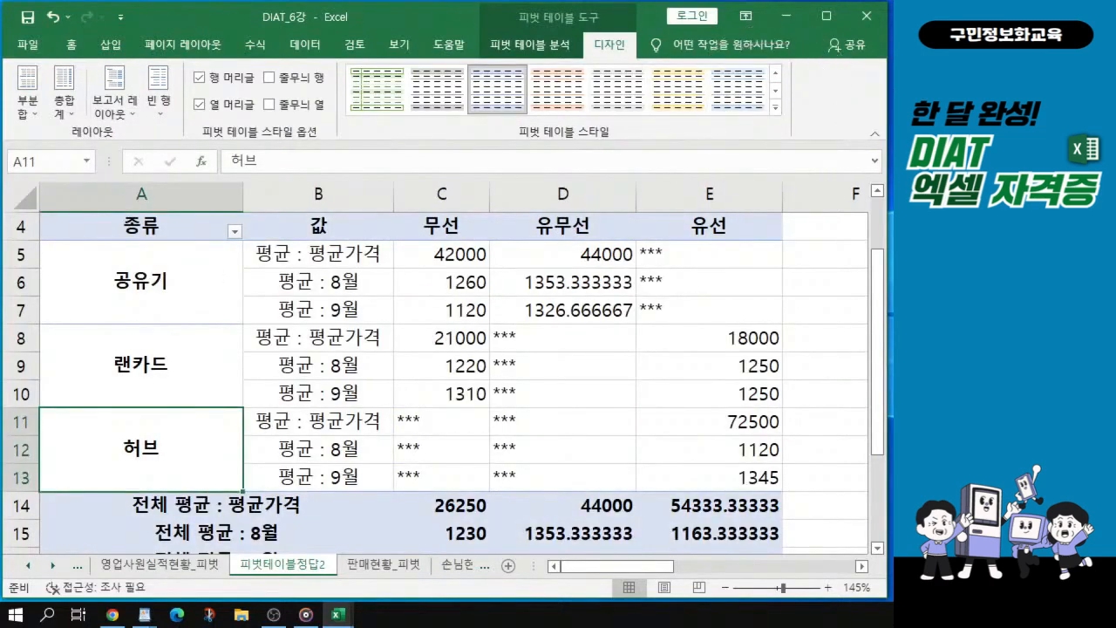
# - Apply the medium pivot table style 흰색, 피벗 스타일 보통 11 to the pivot table
pyautogui.hotkey('alt', 'Tab')
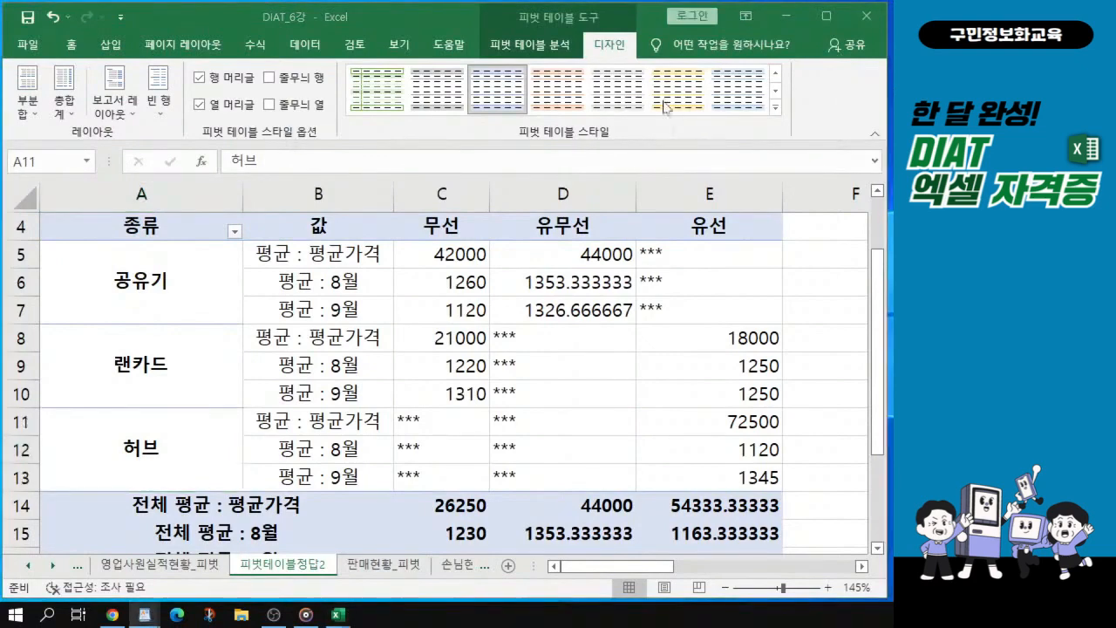
pyautogui.click(774, 110)
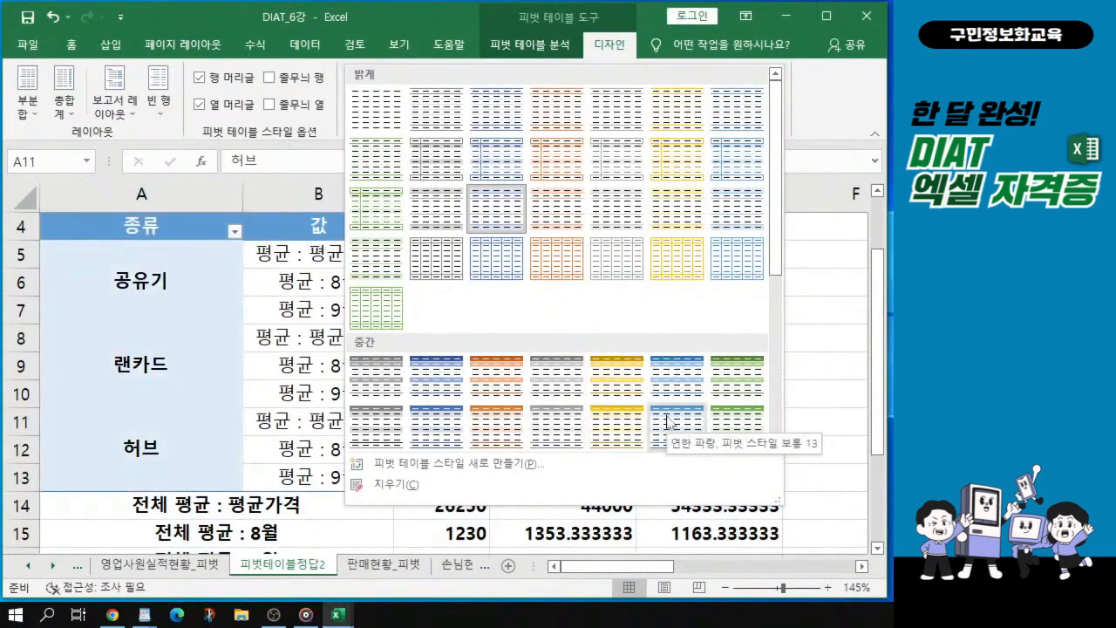
pyautogui.scroll(-3, 508, 296)
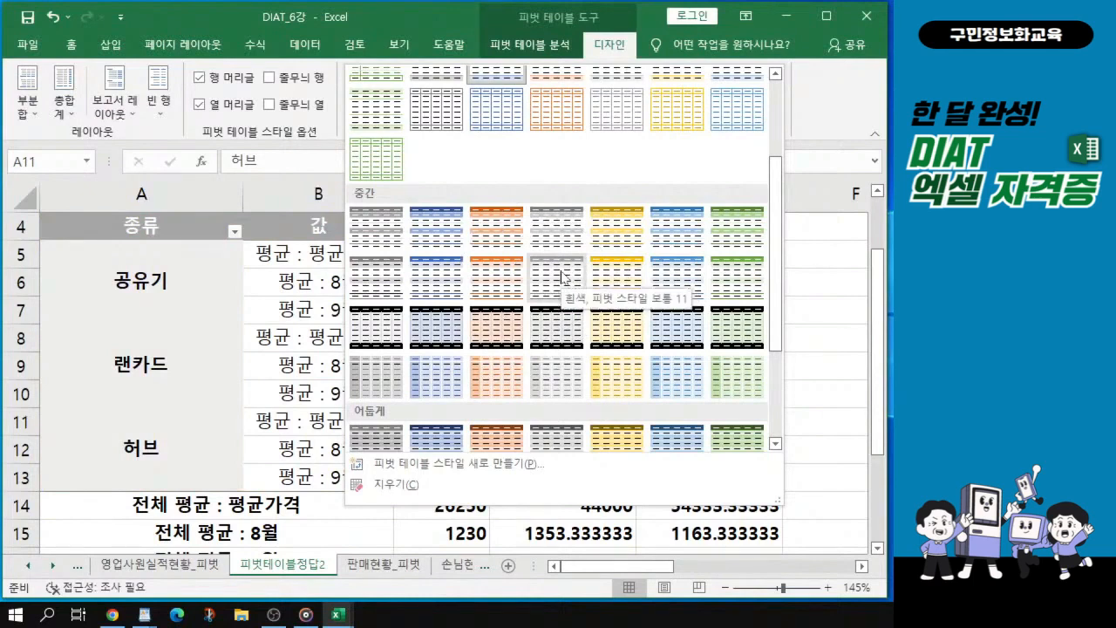
pyautogui.click(561, 278)
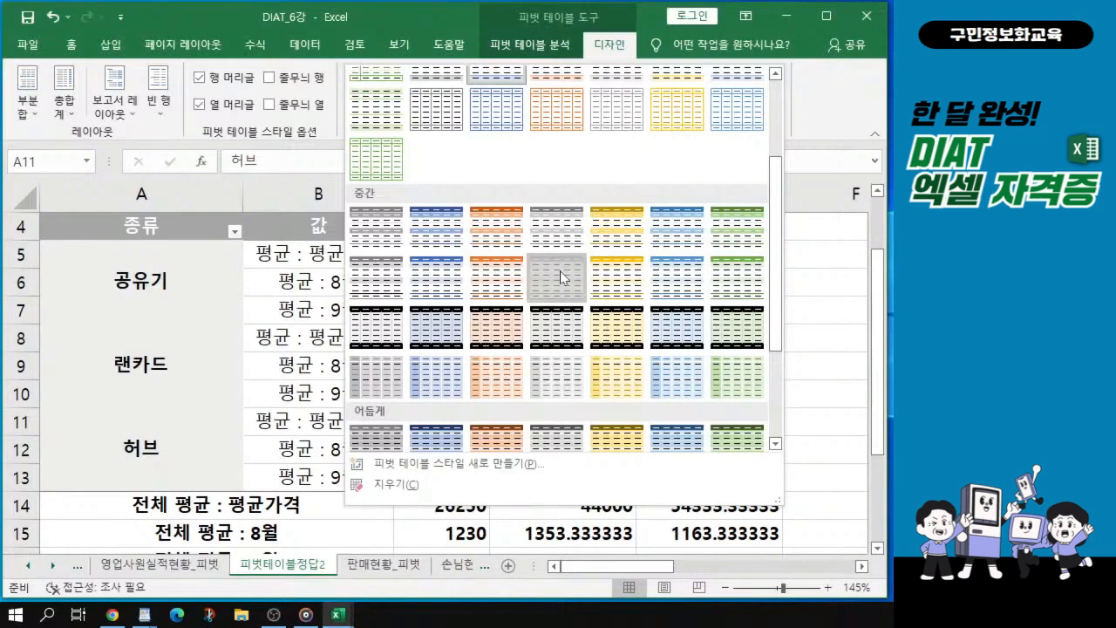
pyautogui.click(561, 278)
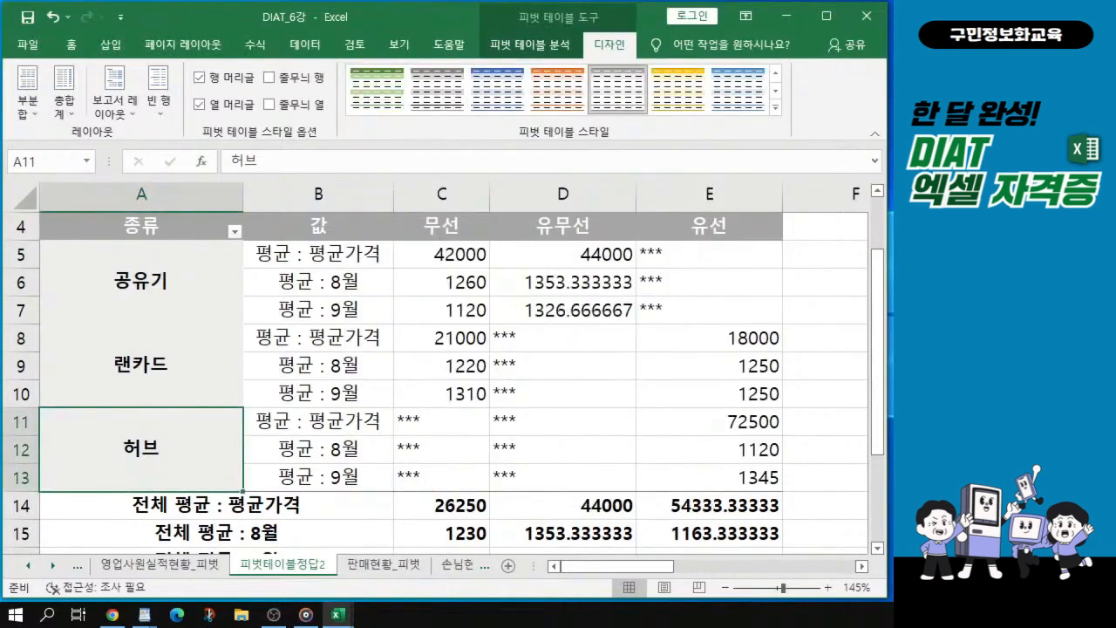
# - Filter the 종류 row field to exclude 랜카드, keeping 공유기 and 허브
pyautogui.hotkey('alt', 'Tab')
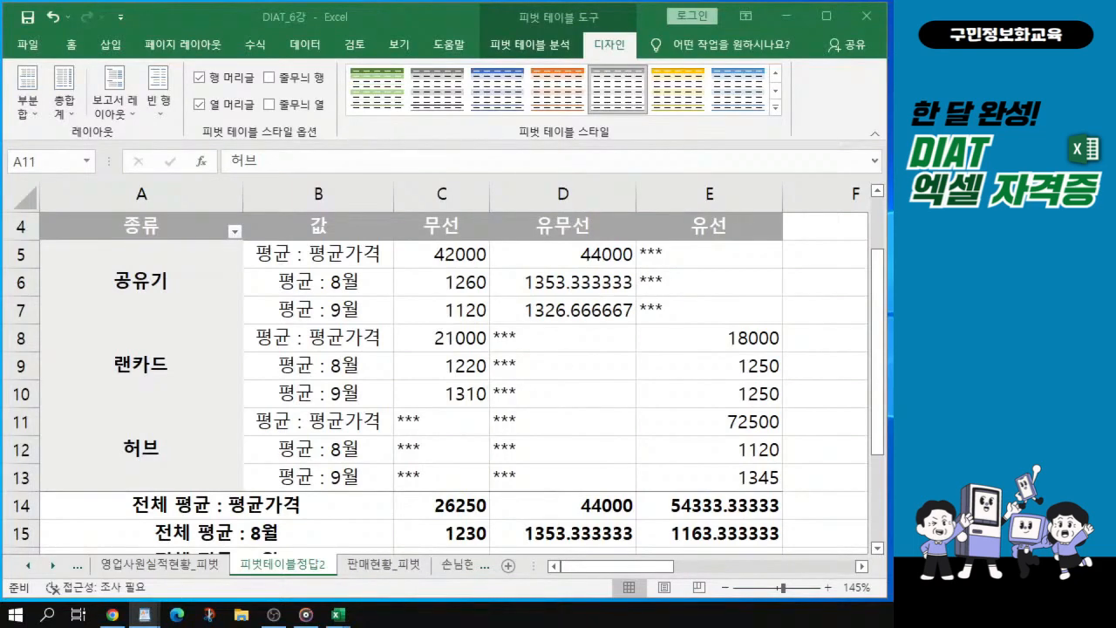
pyautogui.click(166, 286)
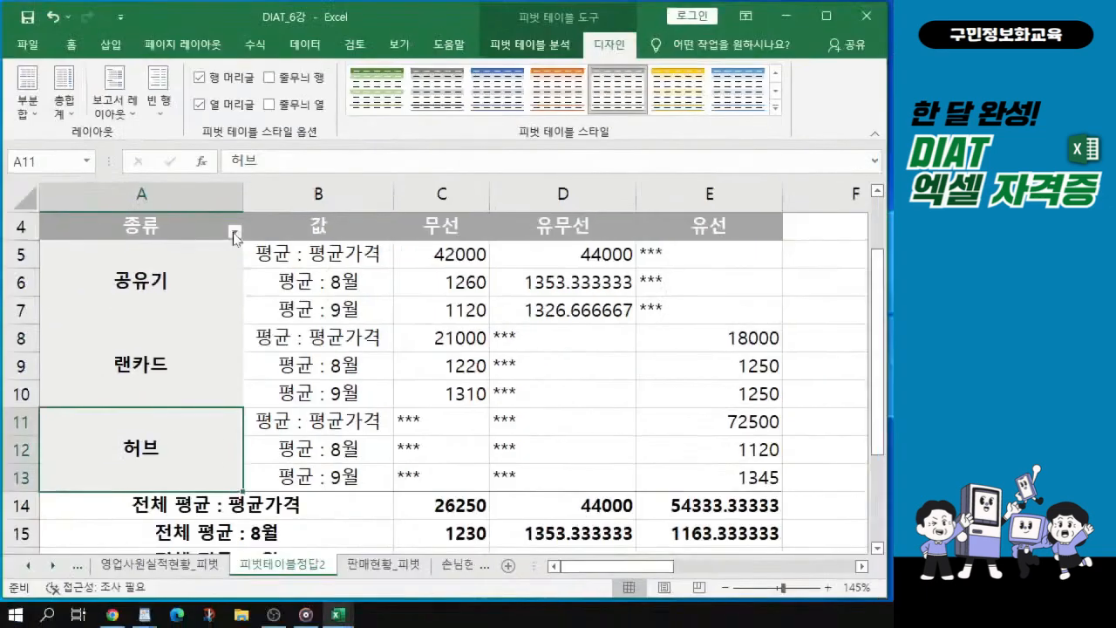
pyautogui.click(236, 232)
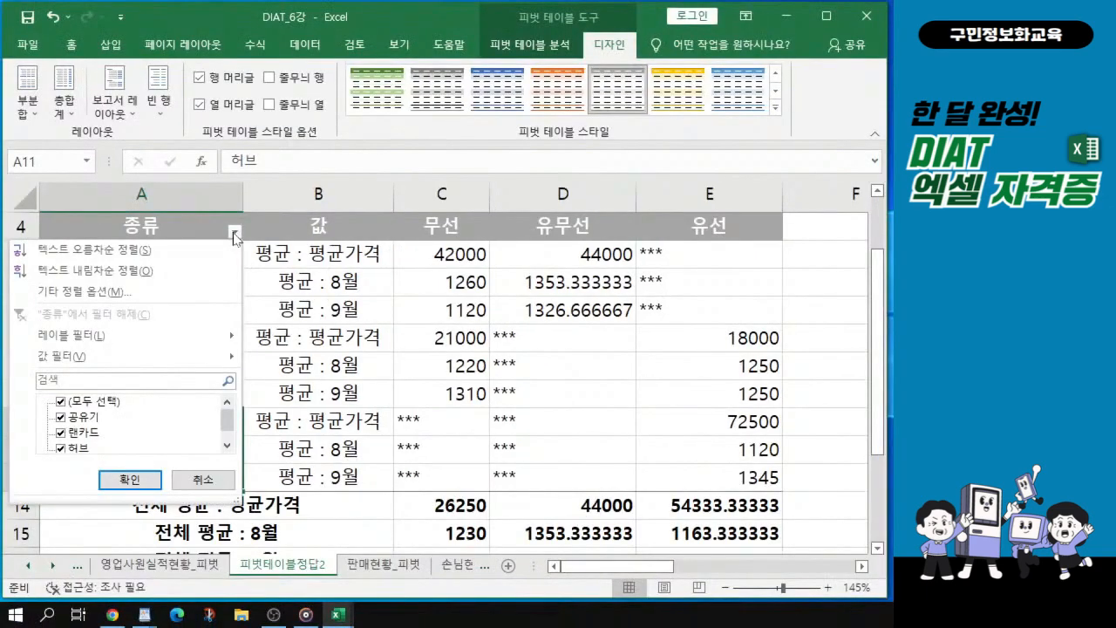
pyautogui.scroll(-1, 72, 426)
pyautogui.click(60, 418)
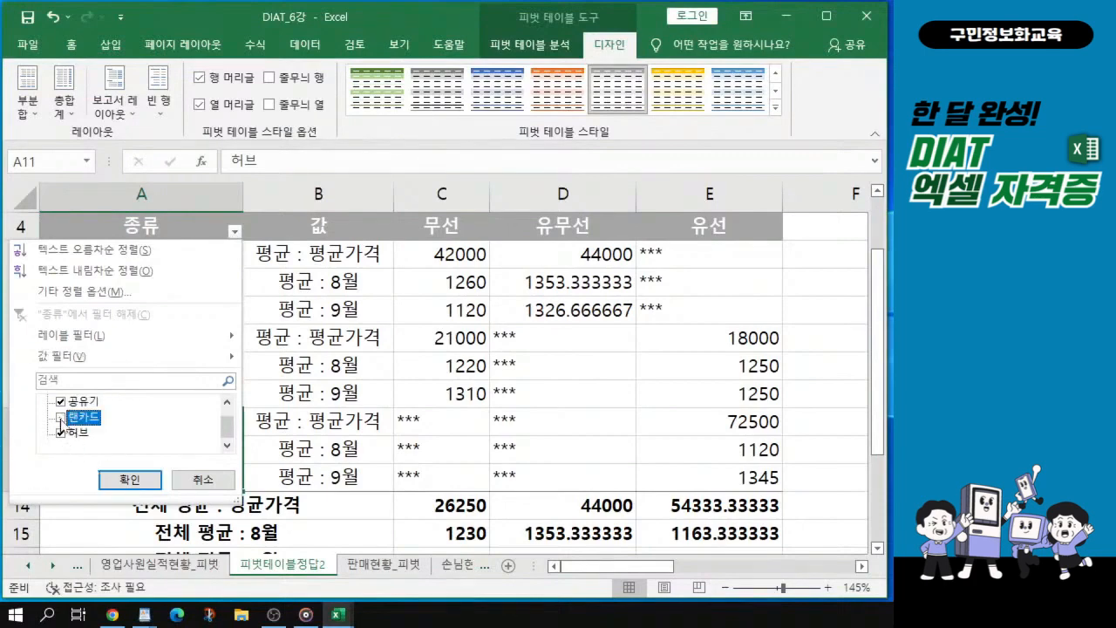
pyautogui.scroll(1, 60, 423)
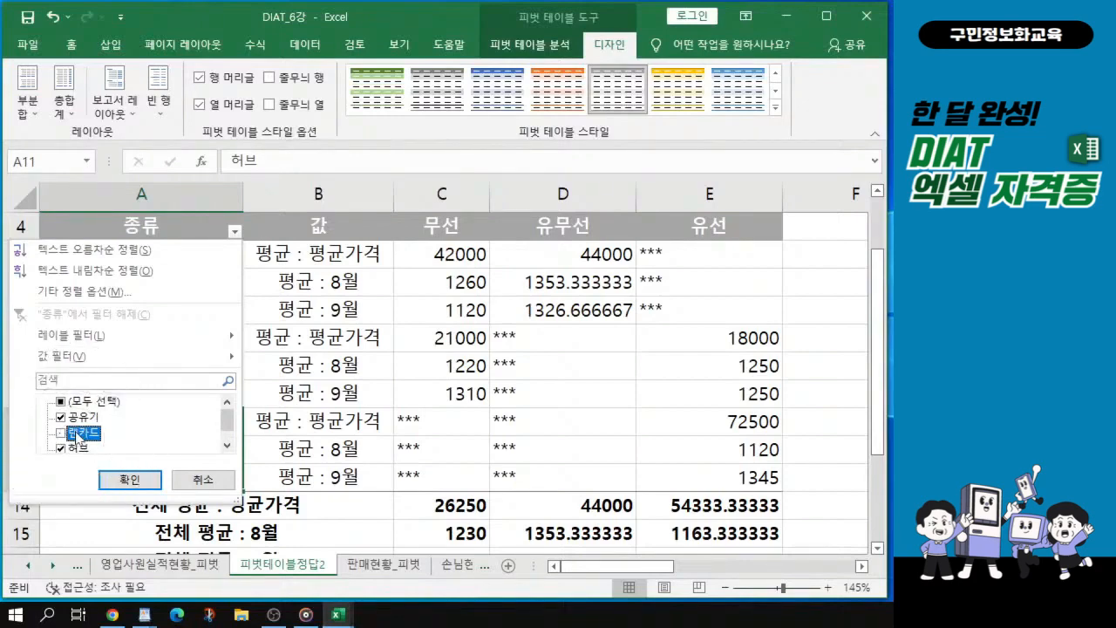
pyautogui.click(129, 481)
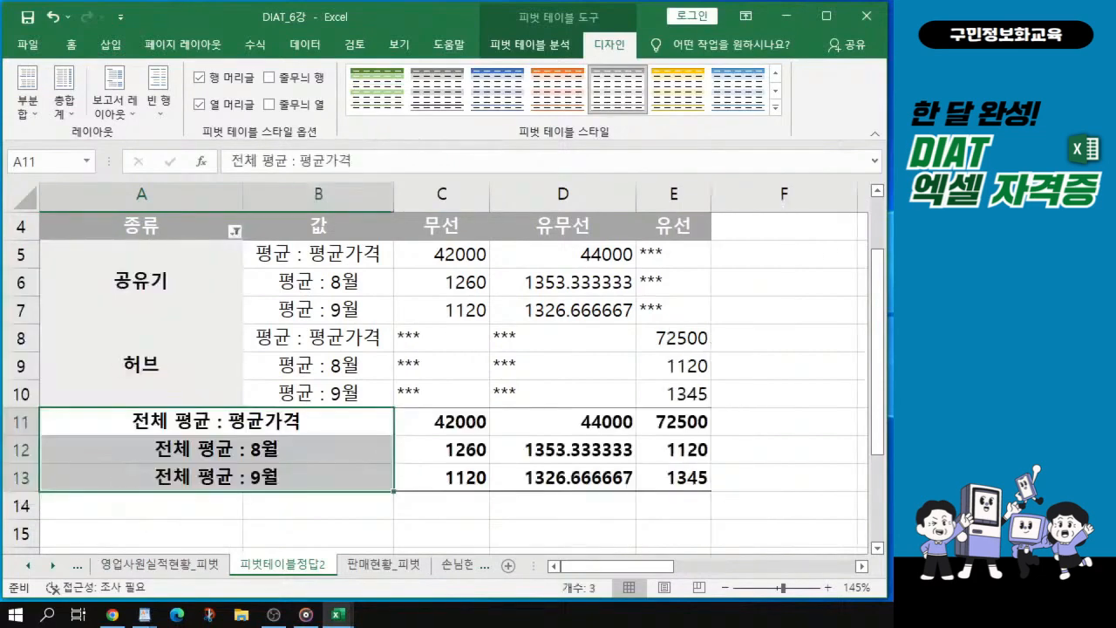
# - Set the horizontal alignment of the pivot table values in C5:E13 to 오른쪽 (들여쓰기) in the cell format settings
pyautogui.click(986, 244)
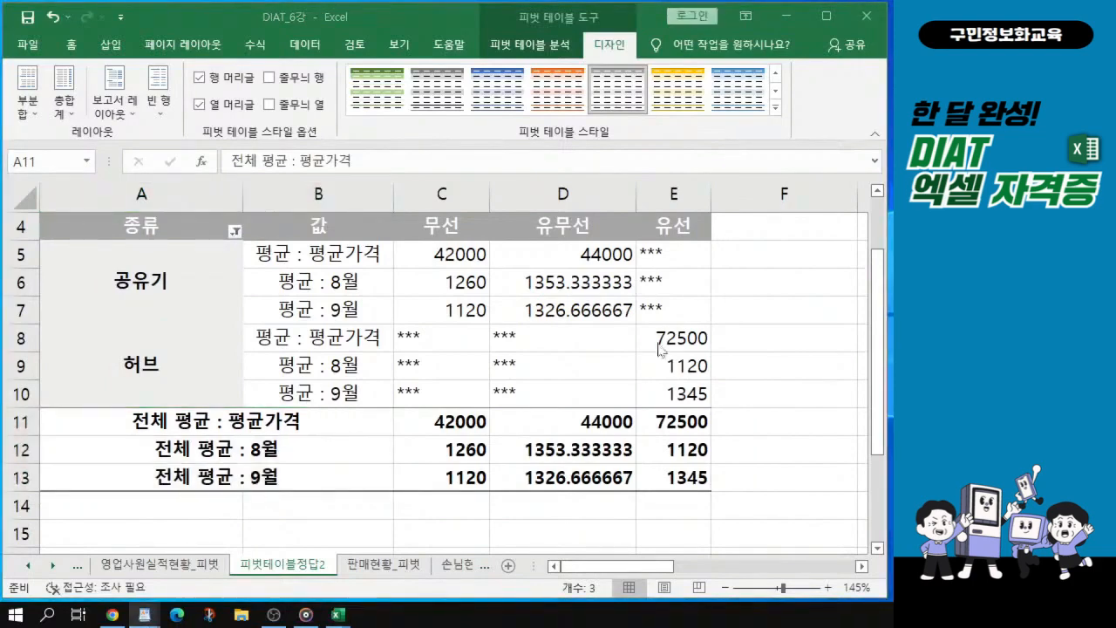
pyautogui.click(445, 254)
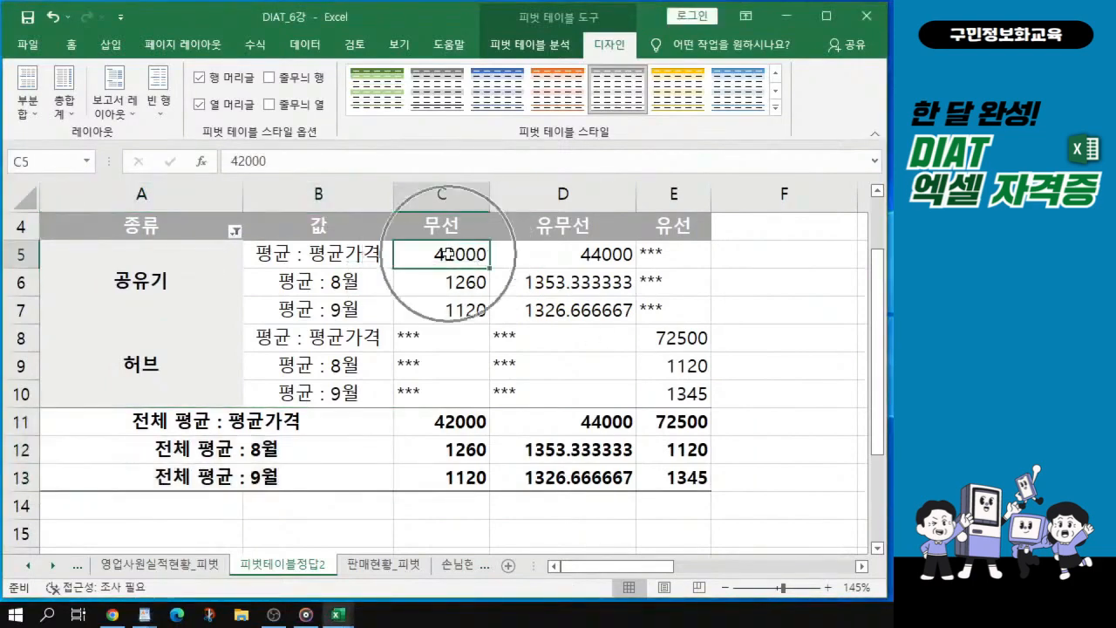
pyautogui.moveTo(447, 253); pyautogui.dragTo(664, 478)
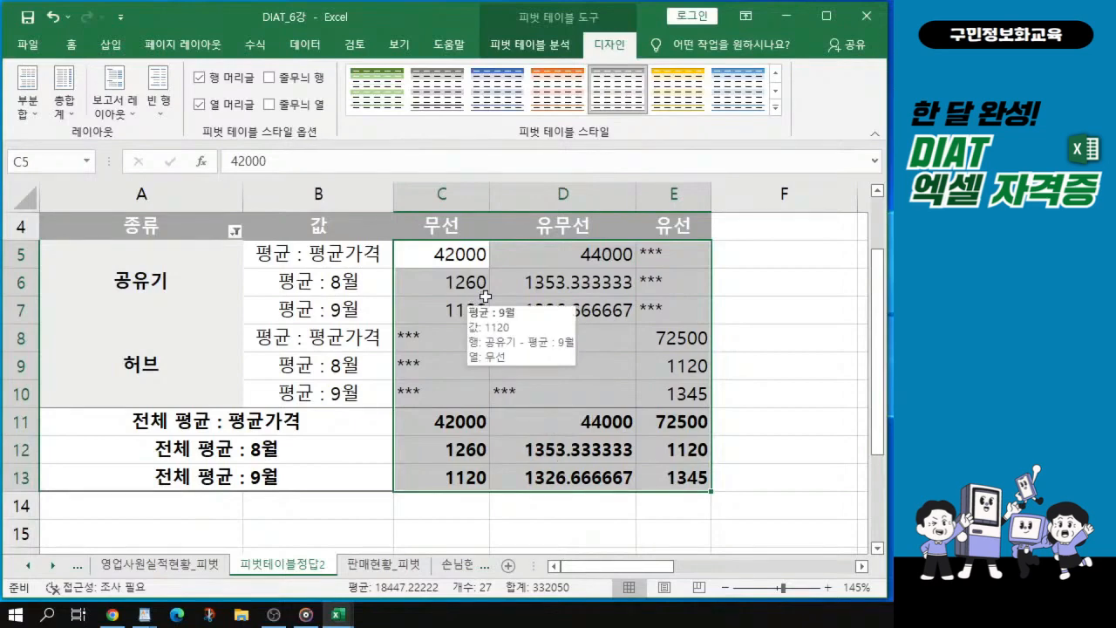
pyautogui.hotkey('ctrl', '1')
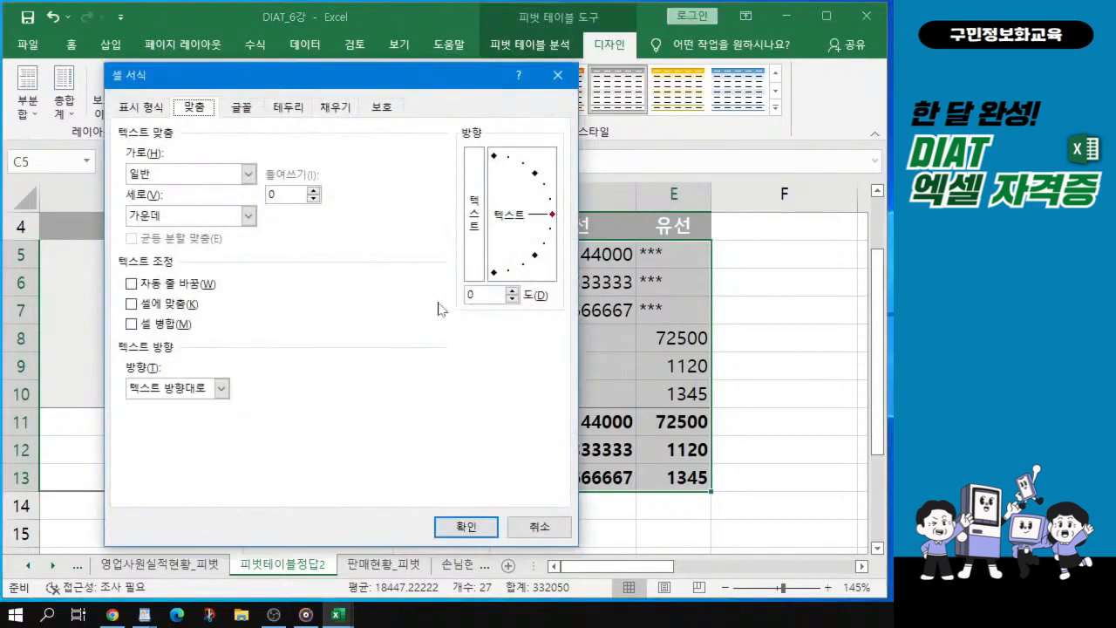
pyautogui.moveTo(258, 86); pyautogui.dragTo(296, 87)
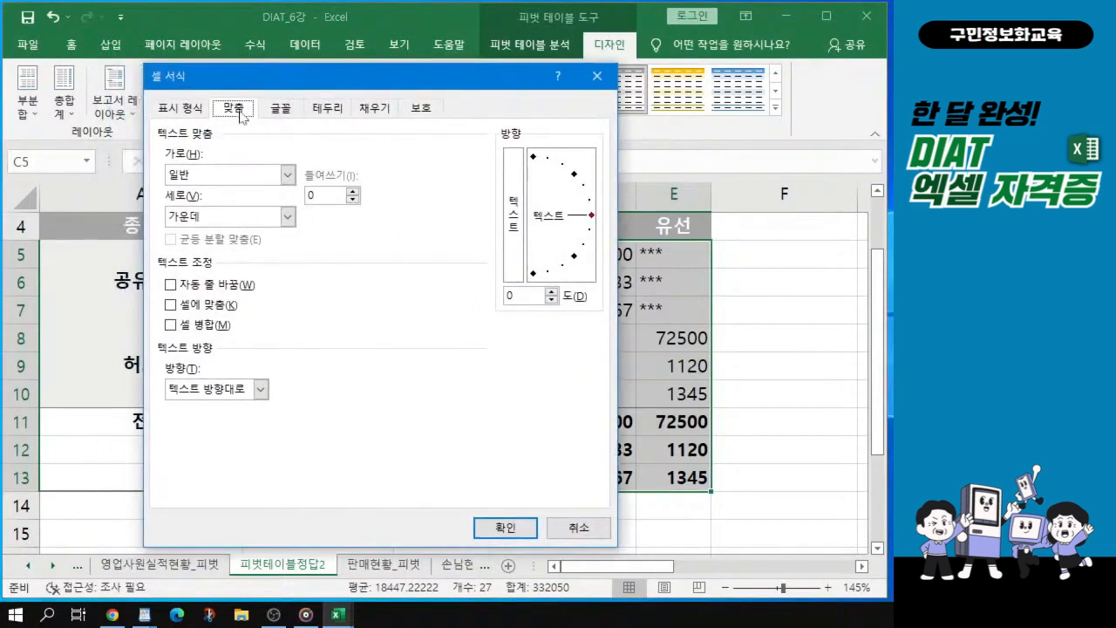
pyautogui.press('ctrl')
pyautogui.press('ctrl')
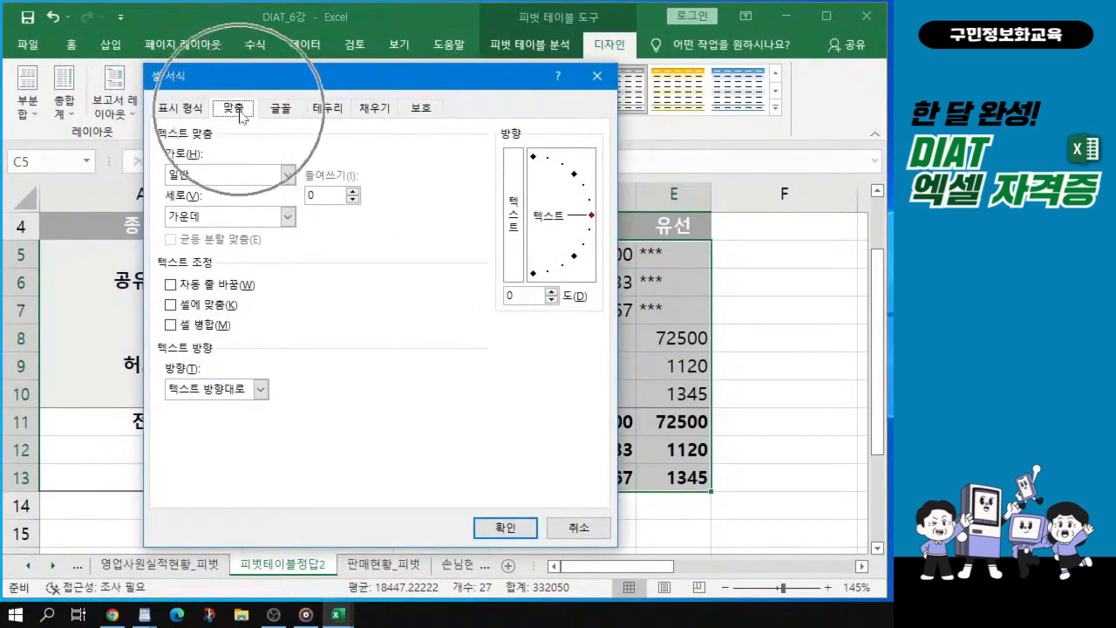
pyautogui.click(287, 175)
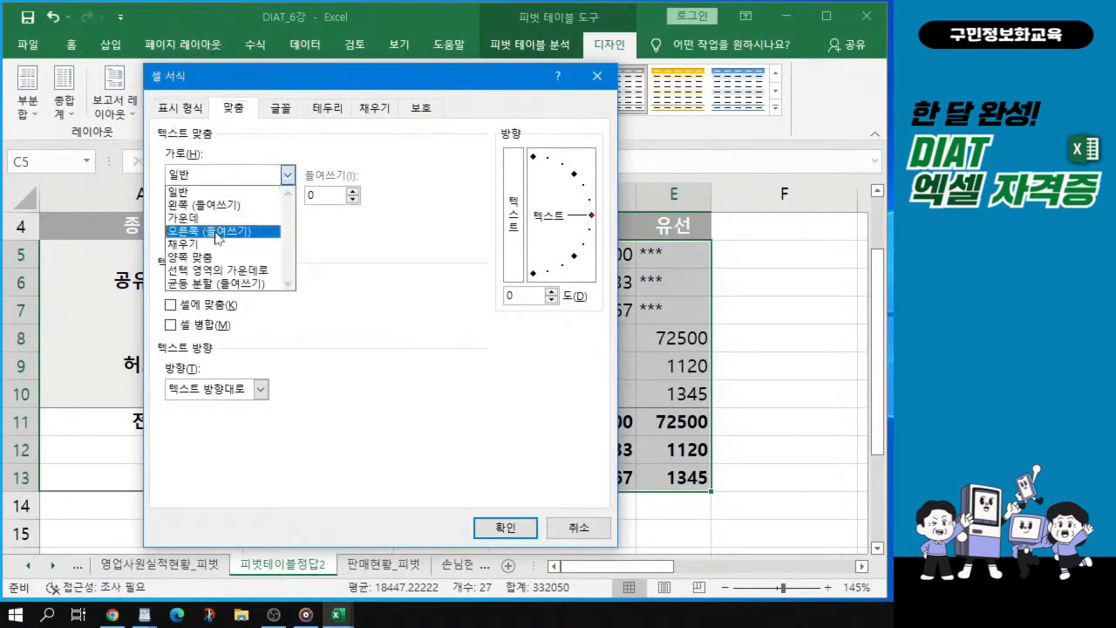
pyautogui.press('ctrl')
pyautogui.press('ctrl')
pyautogui.press('ctrl')
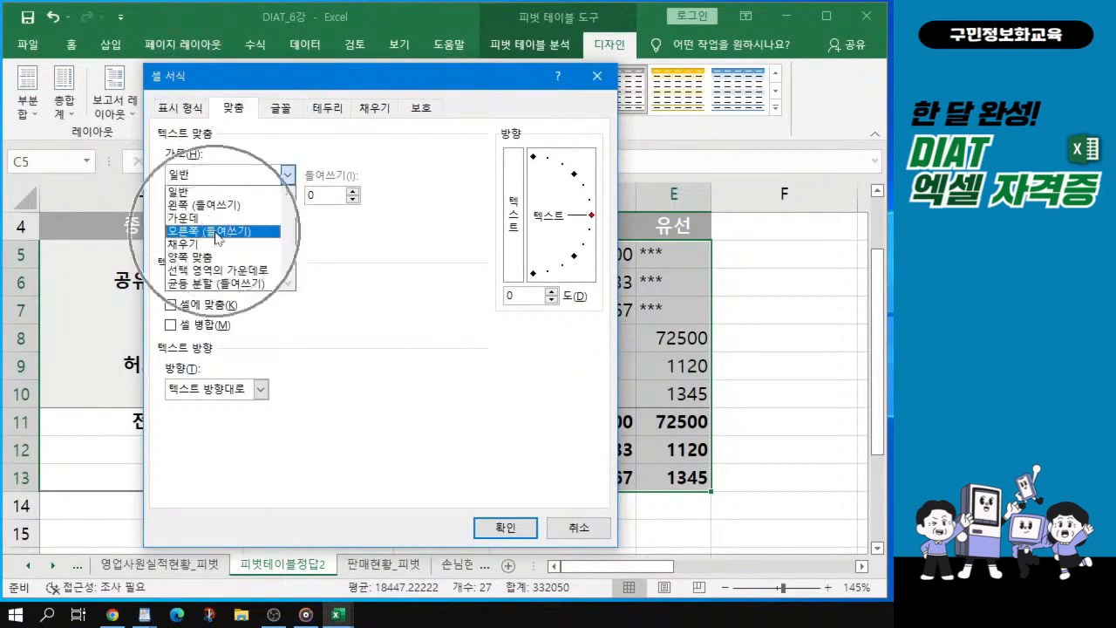
pyautogui.click(218, 232)
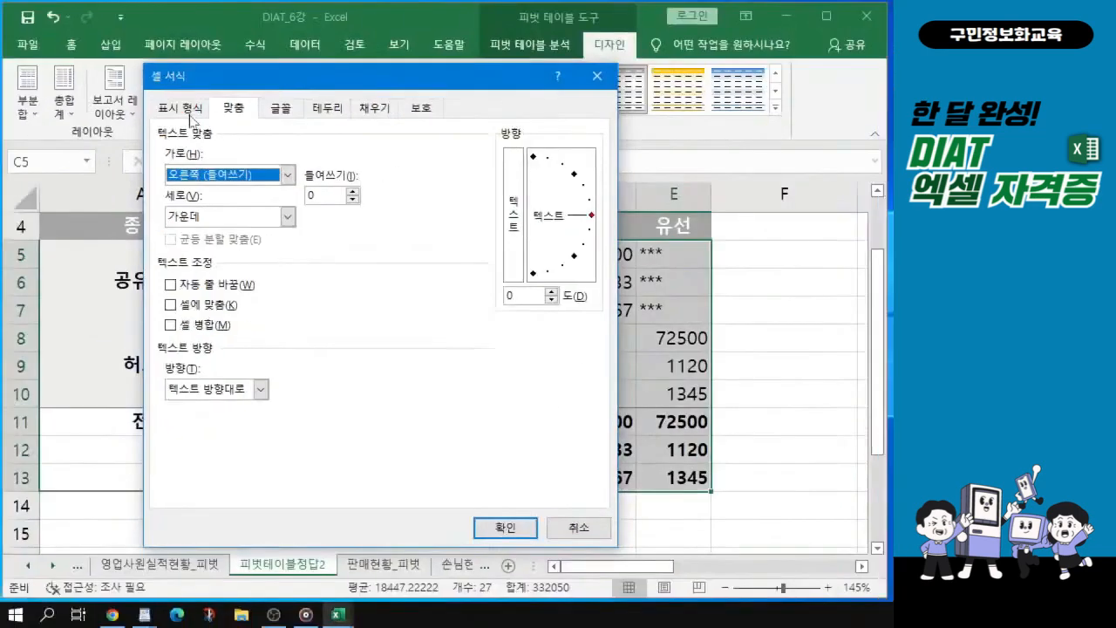
# - Format the selected pivot table values C5:E13 as 숫자 with 0 decimal places and the 1000 단위 구분 기호 thousands separator
pyautogui.click(149, 100)
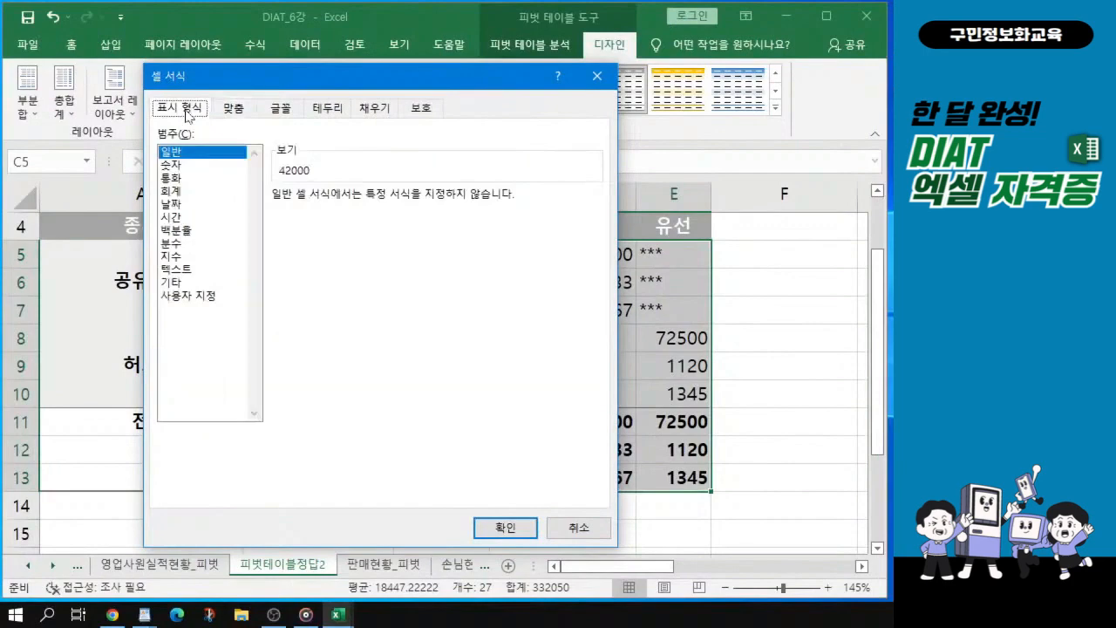
pyautogui.click(173, 165)
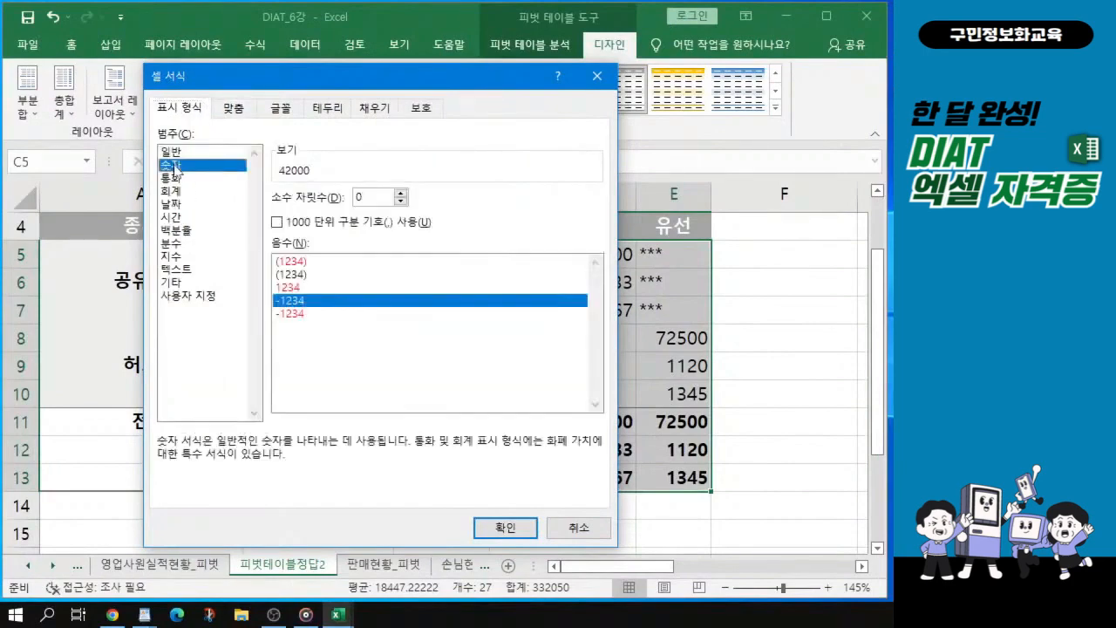
pyautogui.click(288, 224)
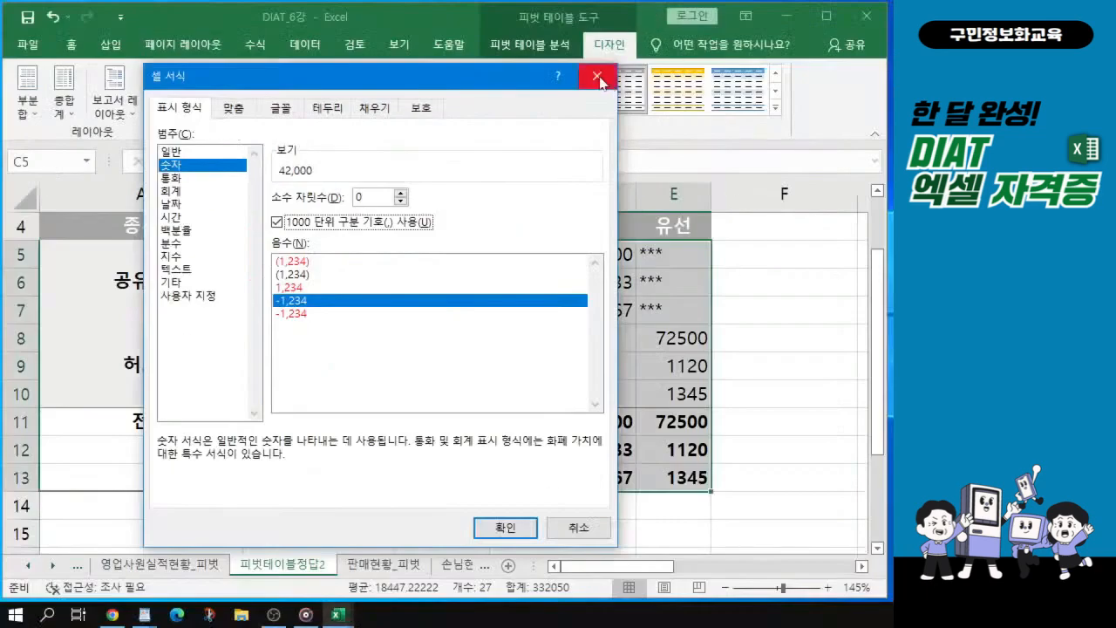
pyautogui.click(506, 528)
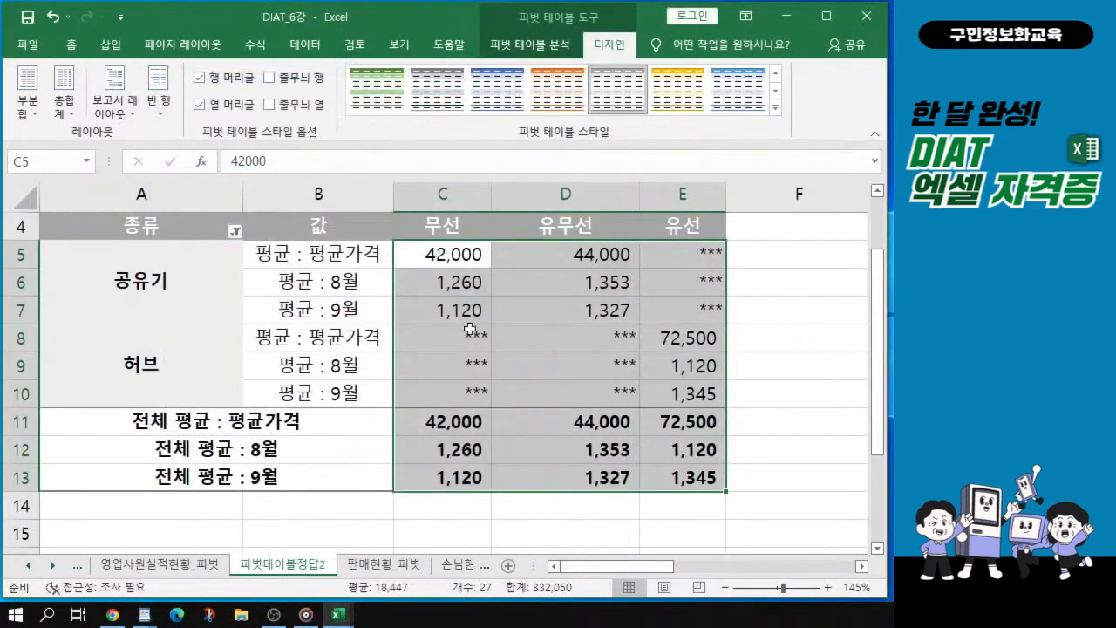
pyautogui.click(470, 330)
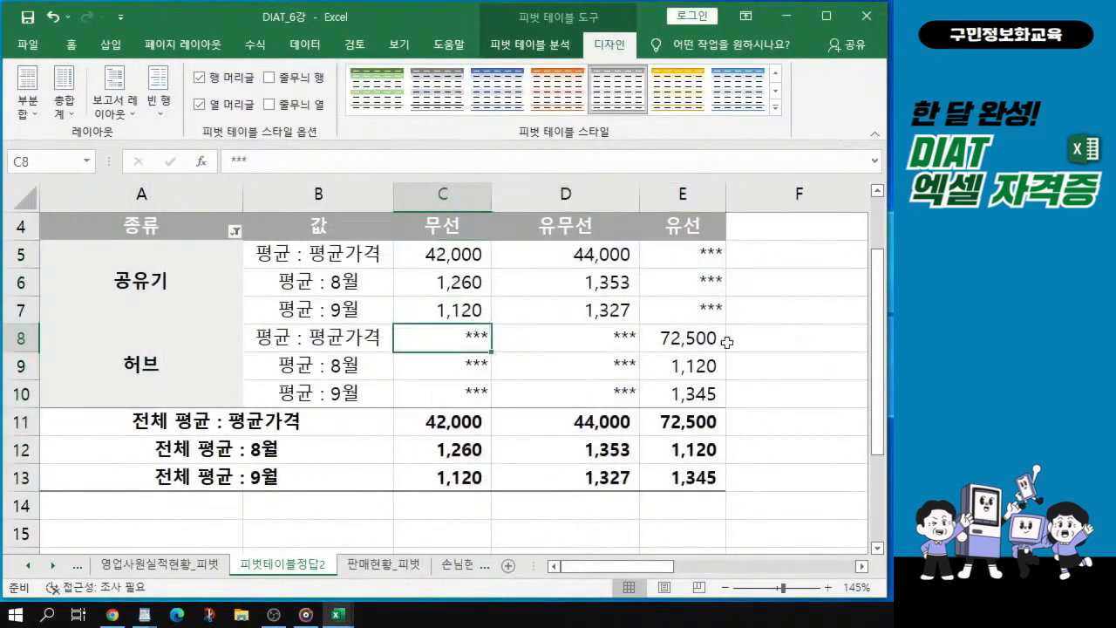
pyautogui.hotkey('alt', 'Tab')
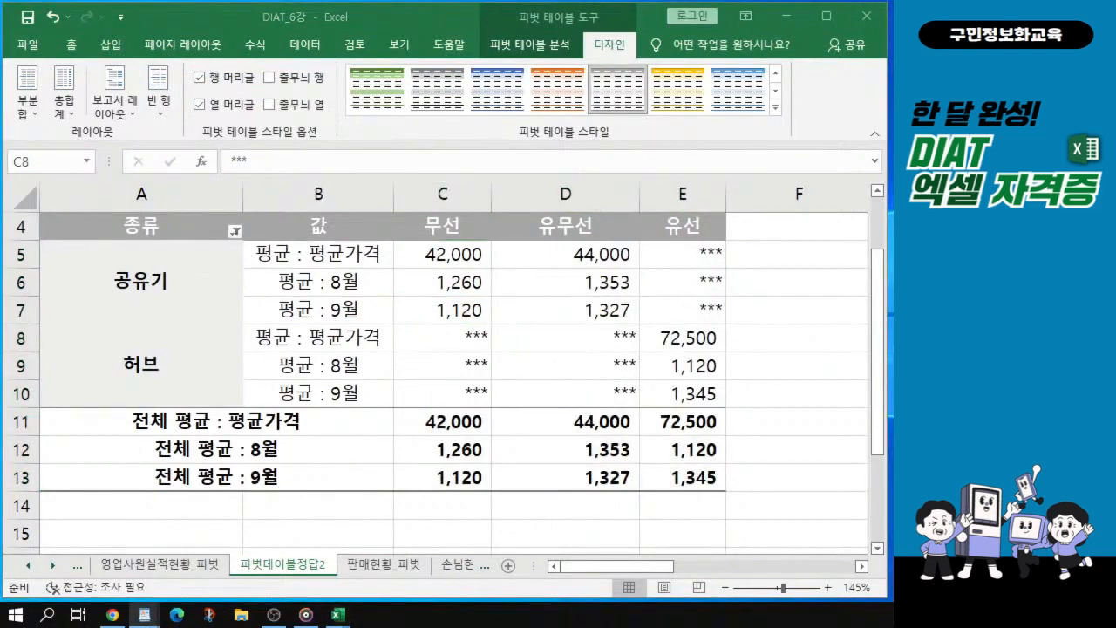
# - Switch to the 손님현황_피벗 sheet and select a cell inside its data table
pyautogui.click(454, 567)
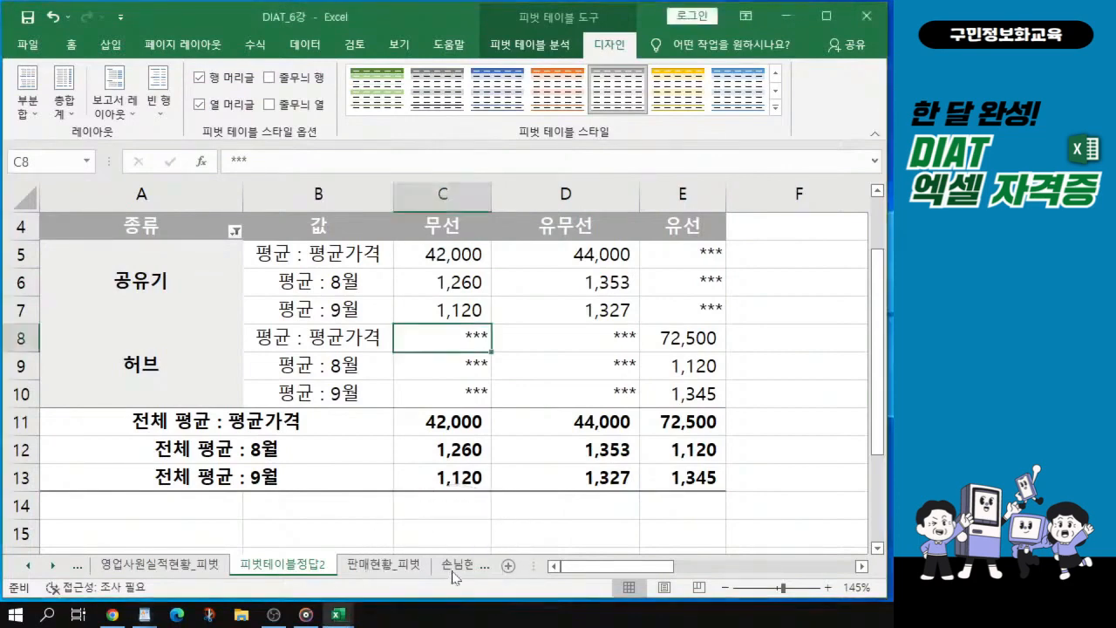
pyautogui.click(453, 567)
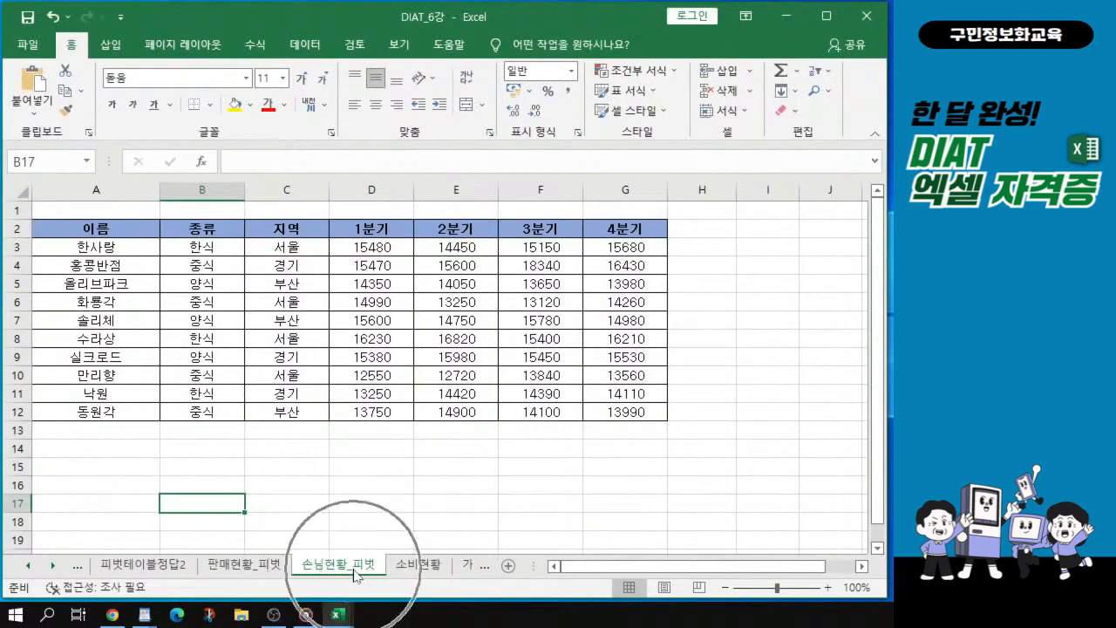
pyautogui.click(267, 299)
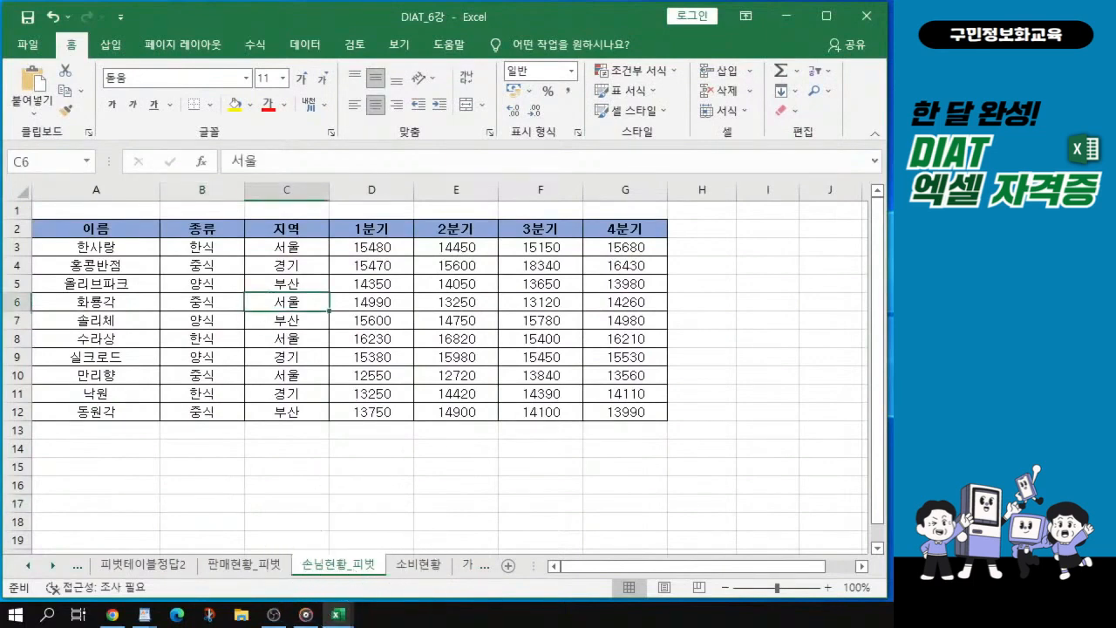
pyautogui.hotkey('alt', 'Tab')
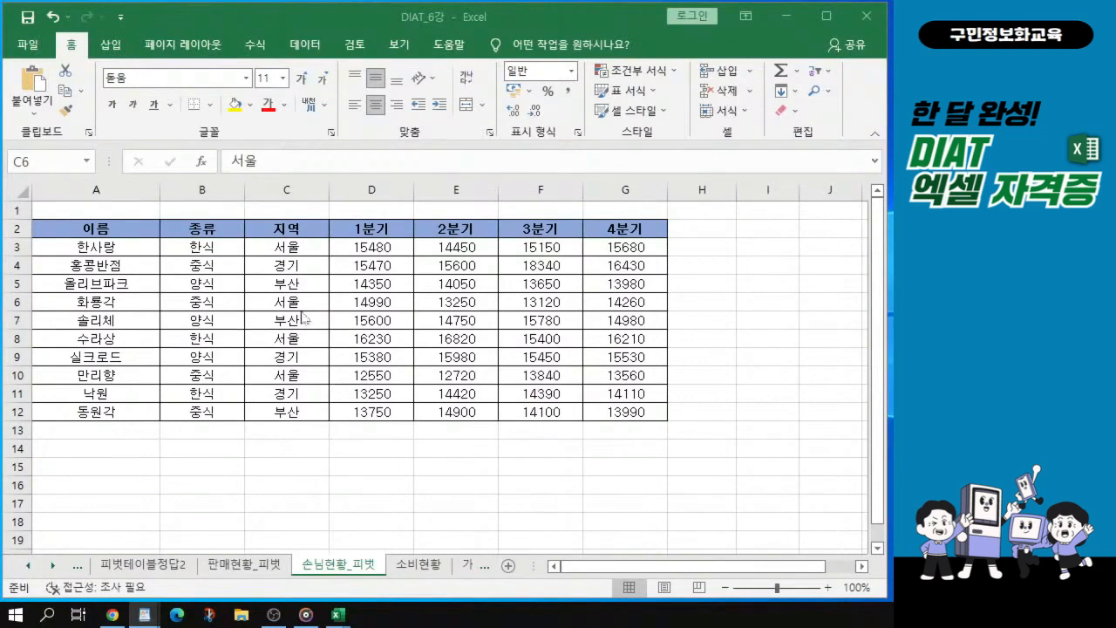
# - Insert a pivot table based on the 손님현황_피벗 range $A$2:$G$12, placed on a new worksheet
pyautogui.click(341, 303)
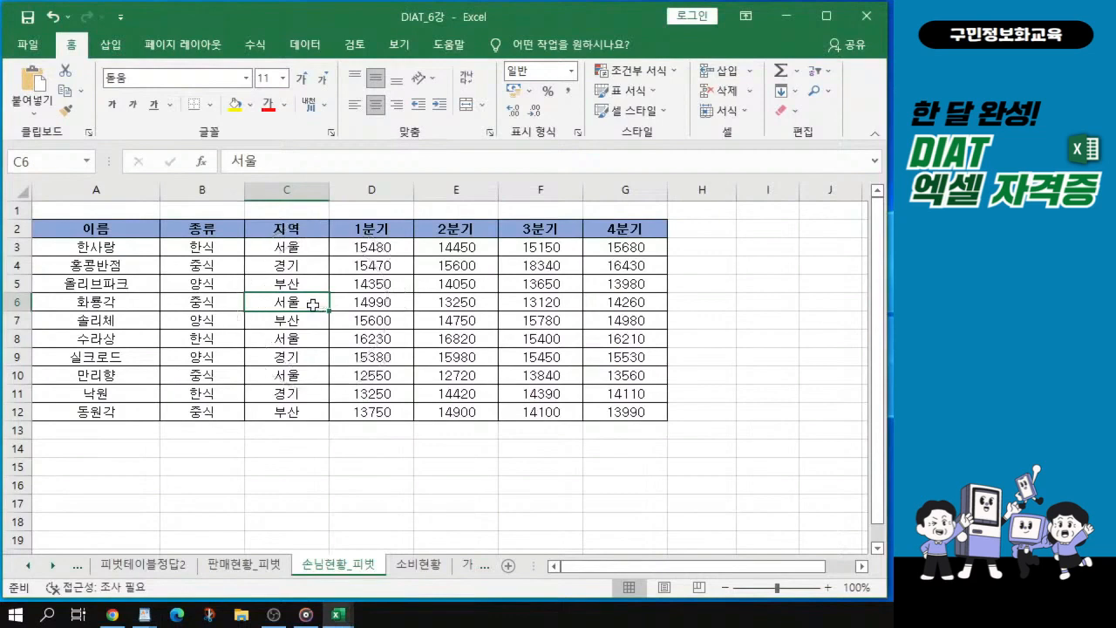
pyautogui.click(112, 47)
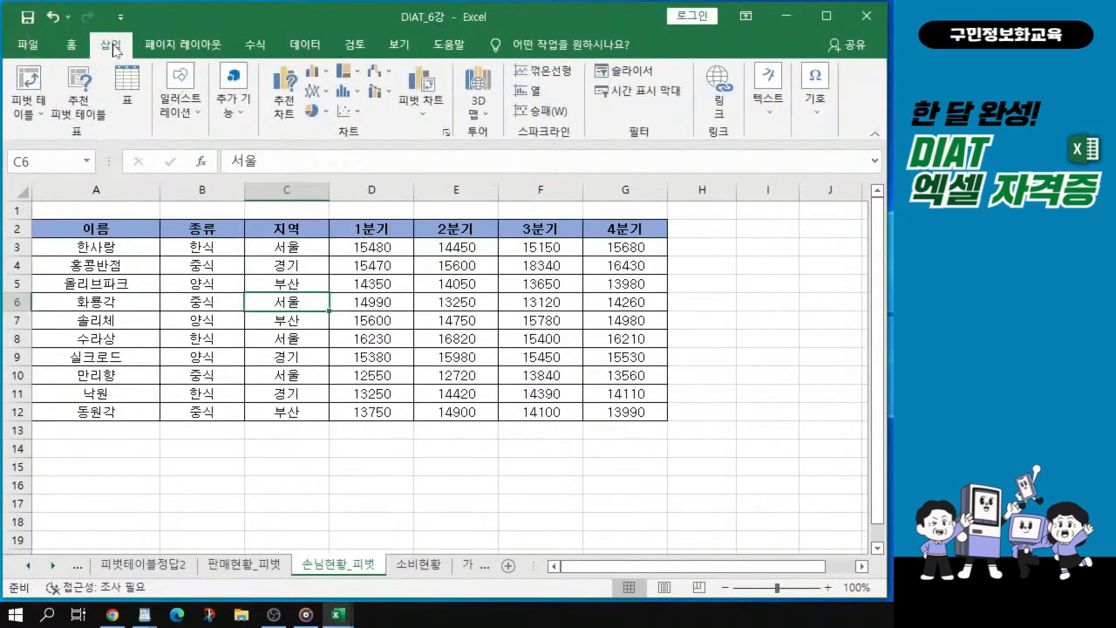
pyautogui.click(29, 81)
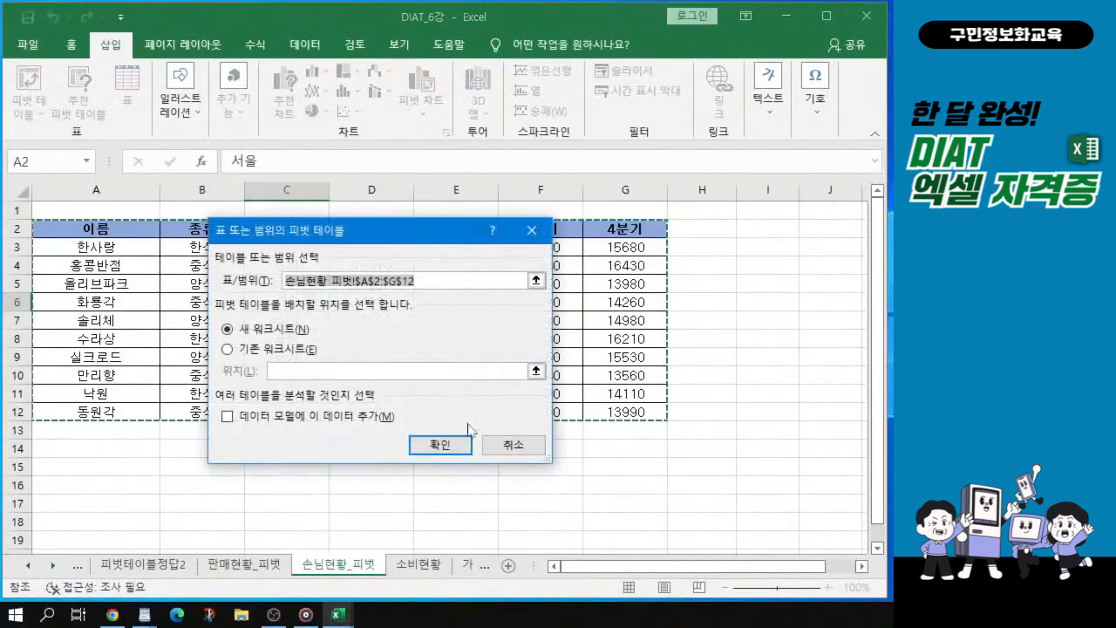
pyautogui.press('ctrl')
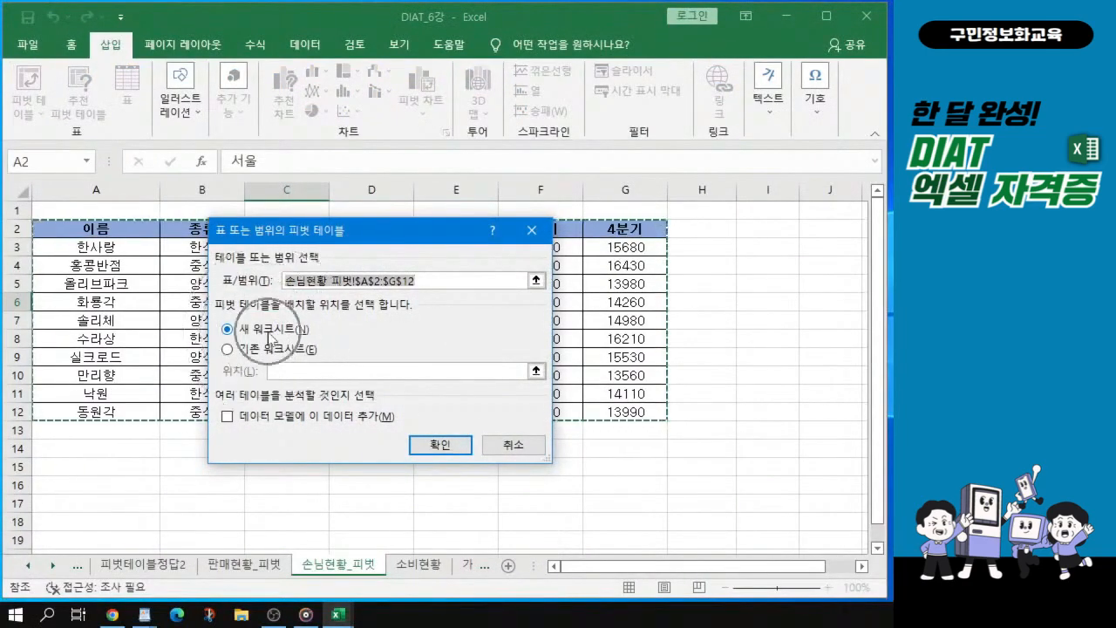
pyautogui.press('ctrl')
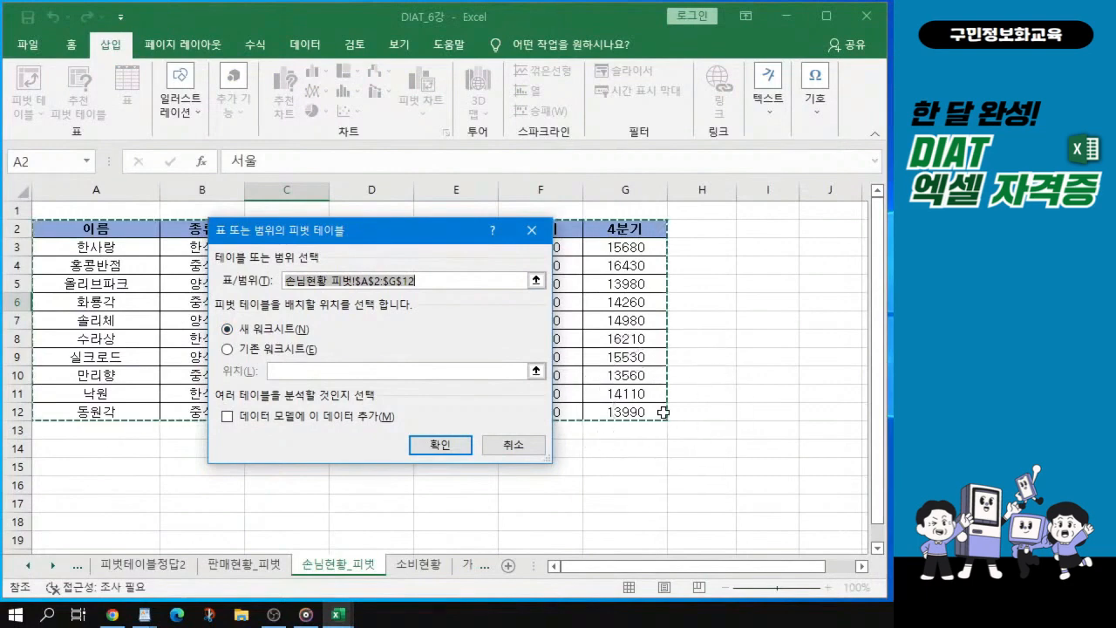
pyautogui.press('ctrl')
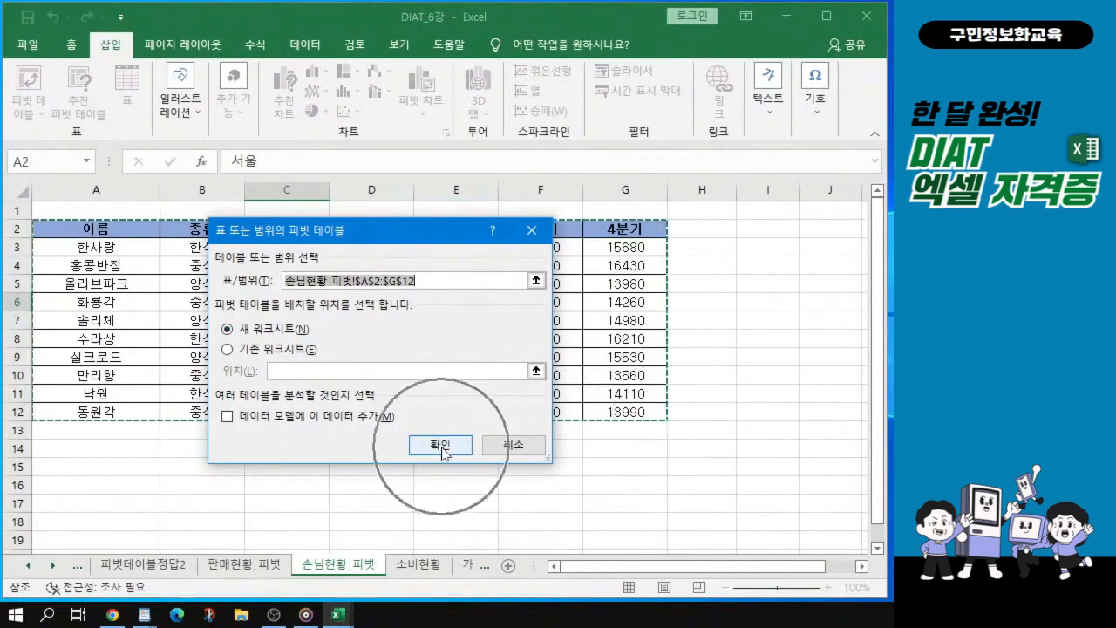
pyautogui.press('ctrl')
pyautogui.click(441, 446)
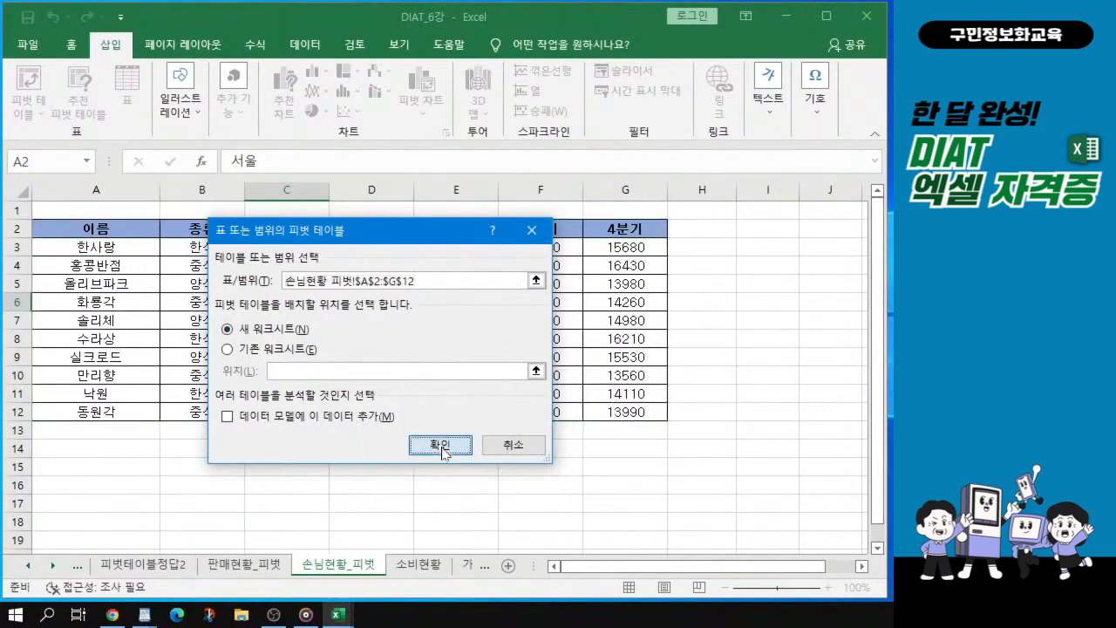
pyautogui.press('ctrl')
pyautogui.press('ctrl')
pyautogui.click(440, 445)
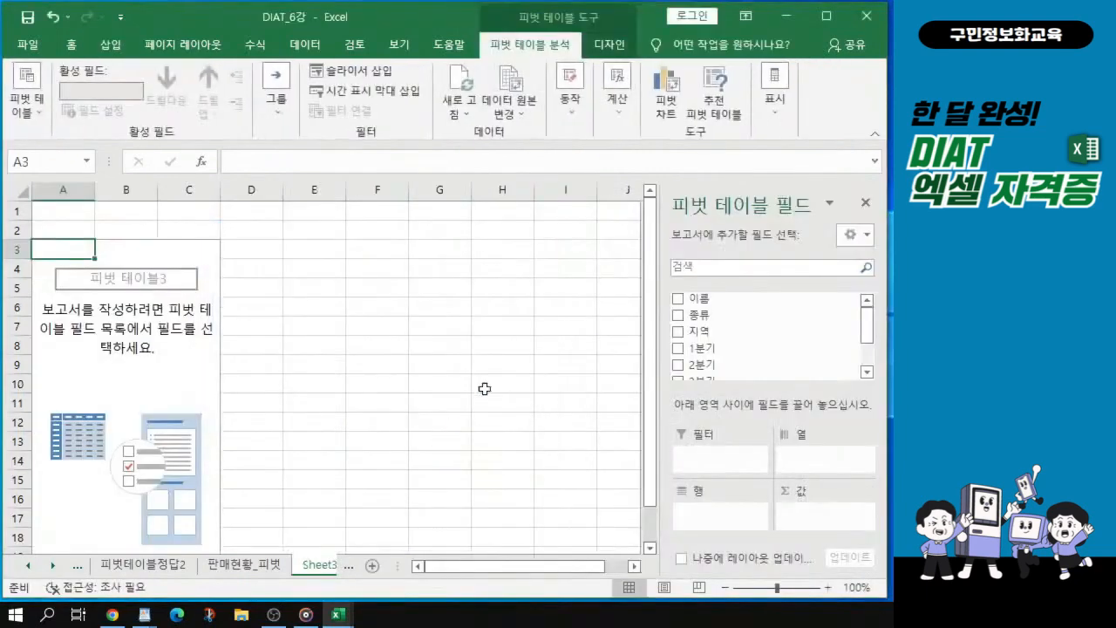
# - Pick the 종류 field from the new pivot table's field list for placement in the layout
pyautogui.hotkey('alt', 'Tab')
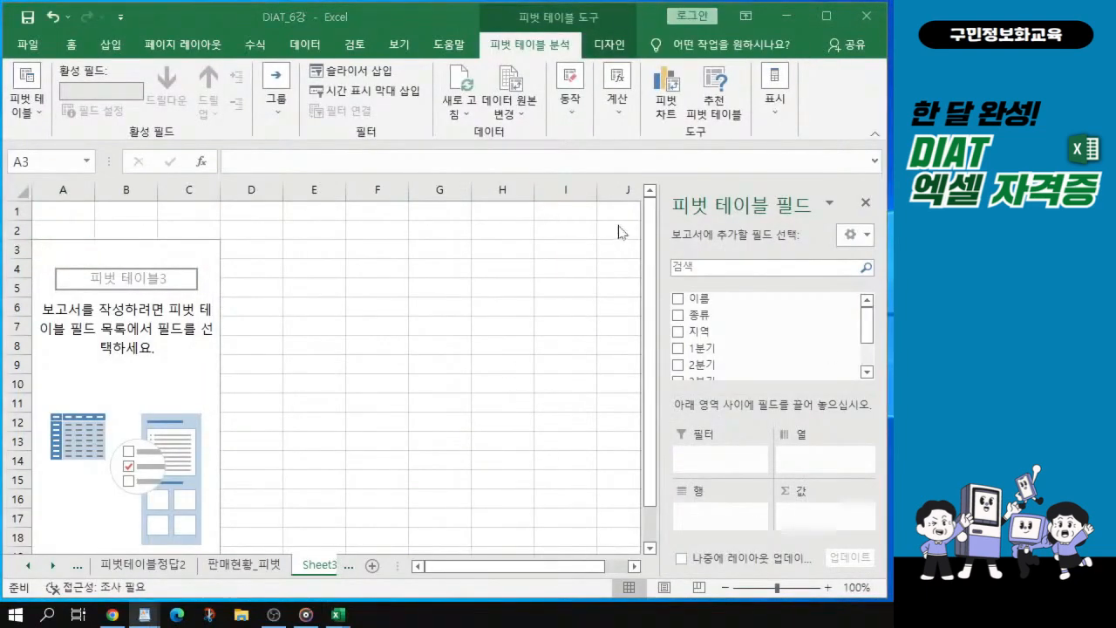
pyautogui.click(697, 317)
pyautogui.press('ctrl')
pyautogui.press('ctrl')
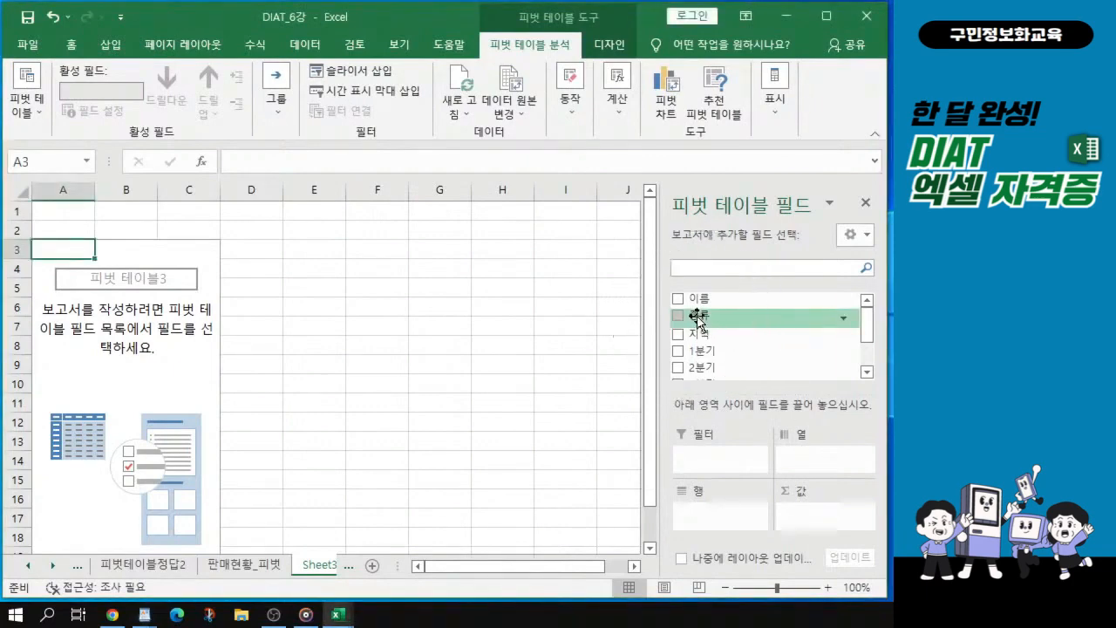
# - Place the 종류 field in the pivot table's rows and the 지역 field in its columns
pyautogui.moveTo(703, 318); pyautogui.dragTo(716, 522)
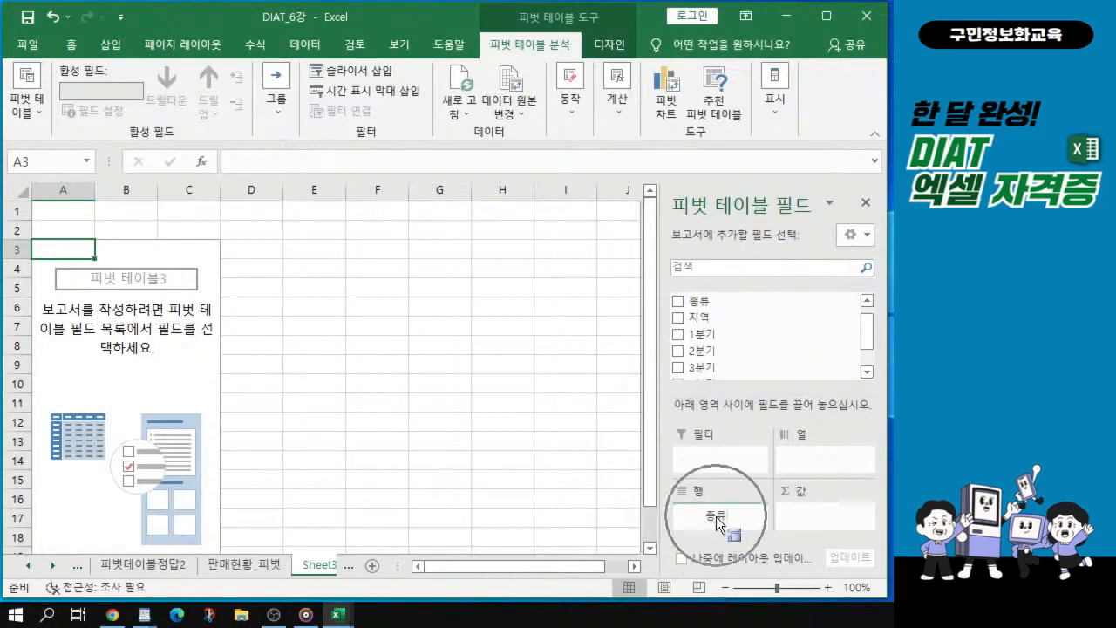
pyautogui.scroll(1, 750, 338)
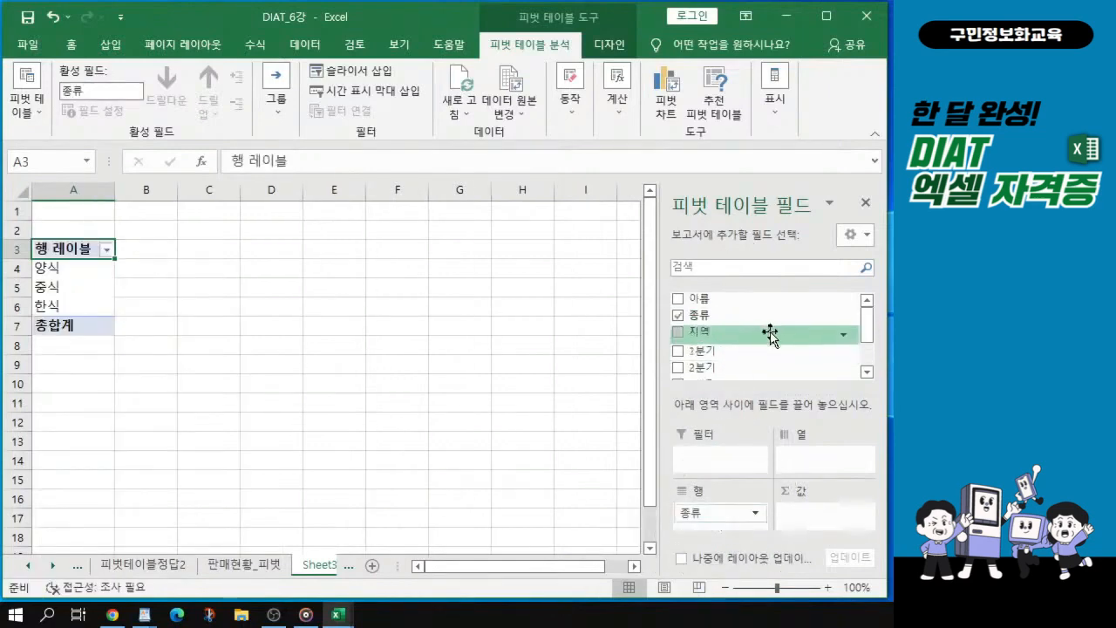
pyautogui.moveTo(865, 330)
pyautogui.mouseDown()
pyautogui.moveTo(866, 348)
pyautogui.moveTo(864, 322)
pyautogui.mouseUp()
pyautogui.moveTo(871, 331)
pyautogui.mouseDown()
pyautogui.moveTo(879, 361)
pyautogui.moveTo(869, 310)
pyautogui.mouseUp()
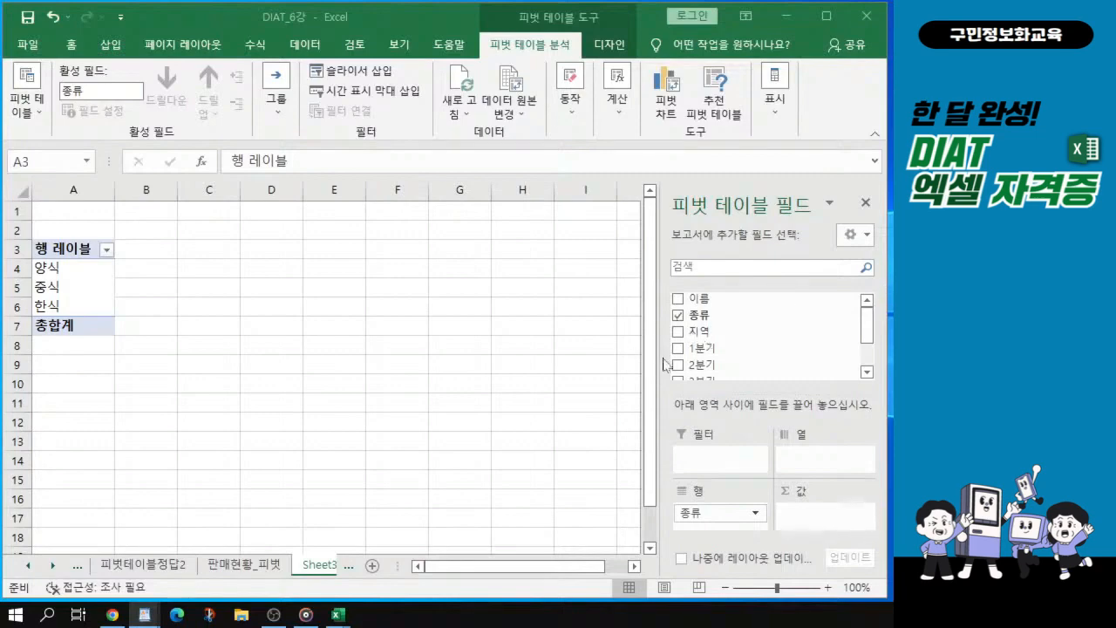
pyautogui.moveTo(699, 332); pyautogui.dragTo(807, 457)
pyautogui.hotkey('alt', 'Tab')
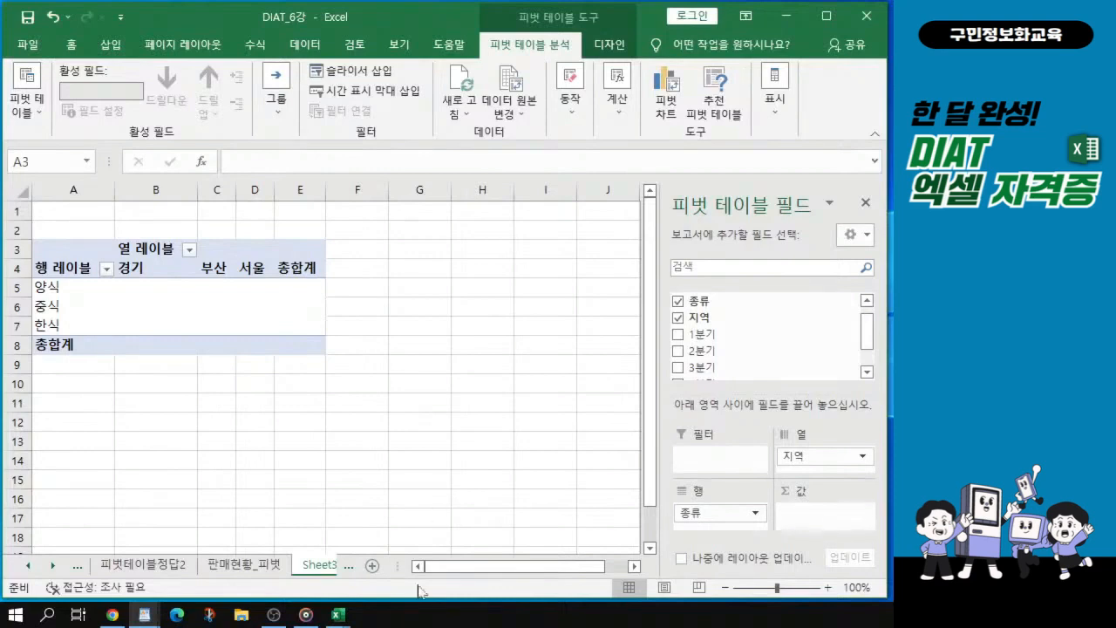
# - Add the 2분기, 3분기 and 4분기 fields to the pivot table as values
pyautogui.click(681, 350)
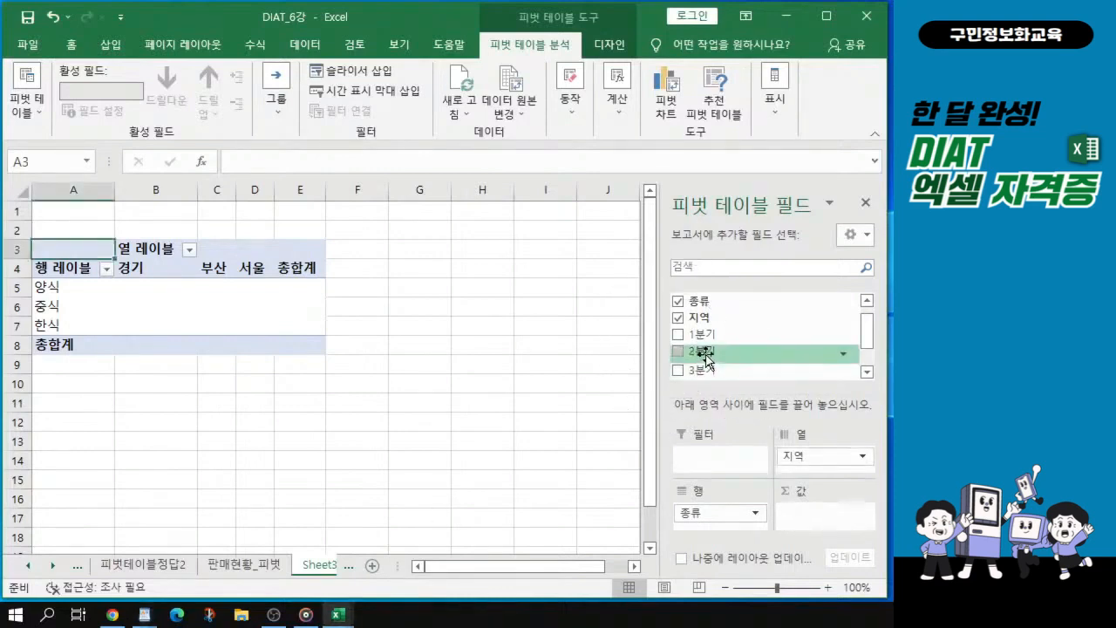
pyautogui.scroll(-1, 772, 323)
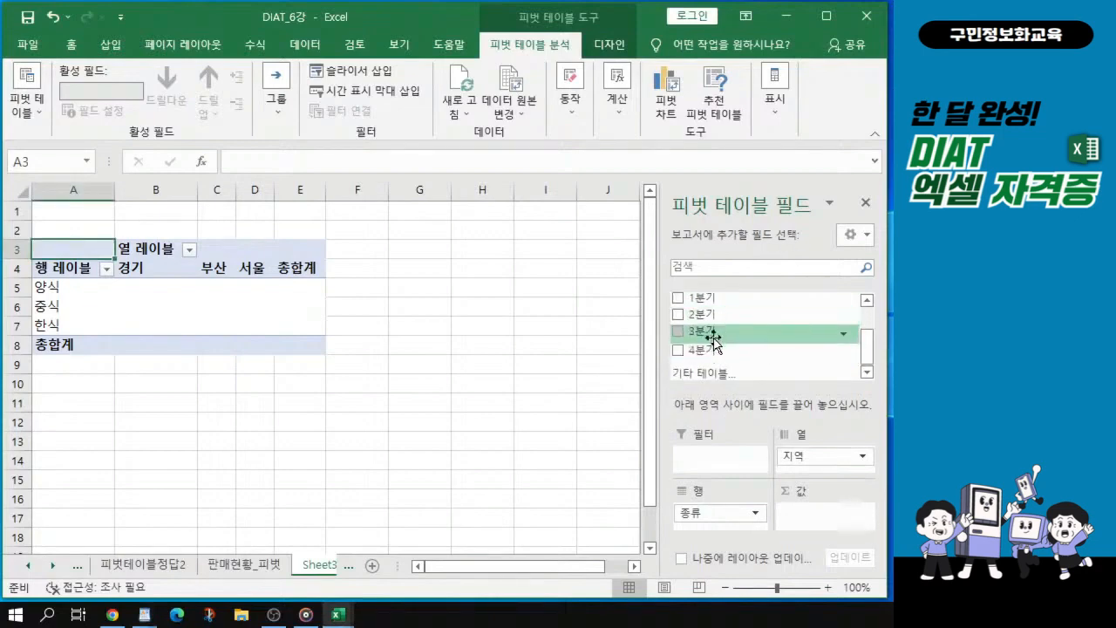
pyautogui.click(679, 316)
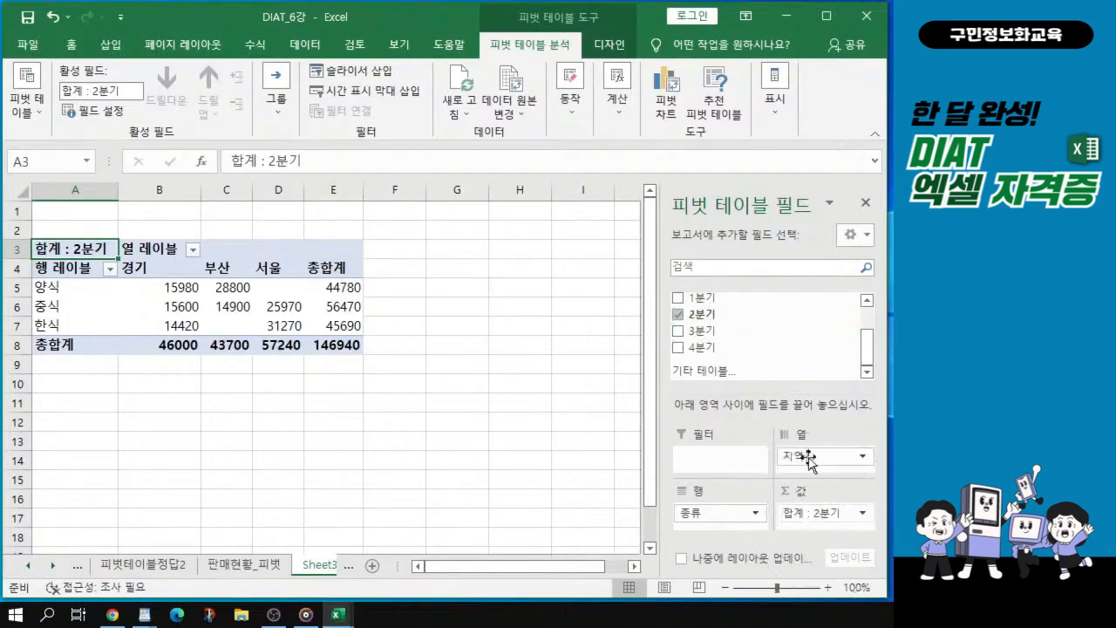
pyautogui.click(679, 333)
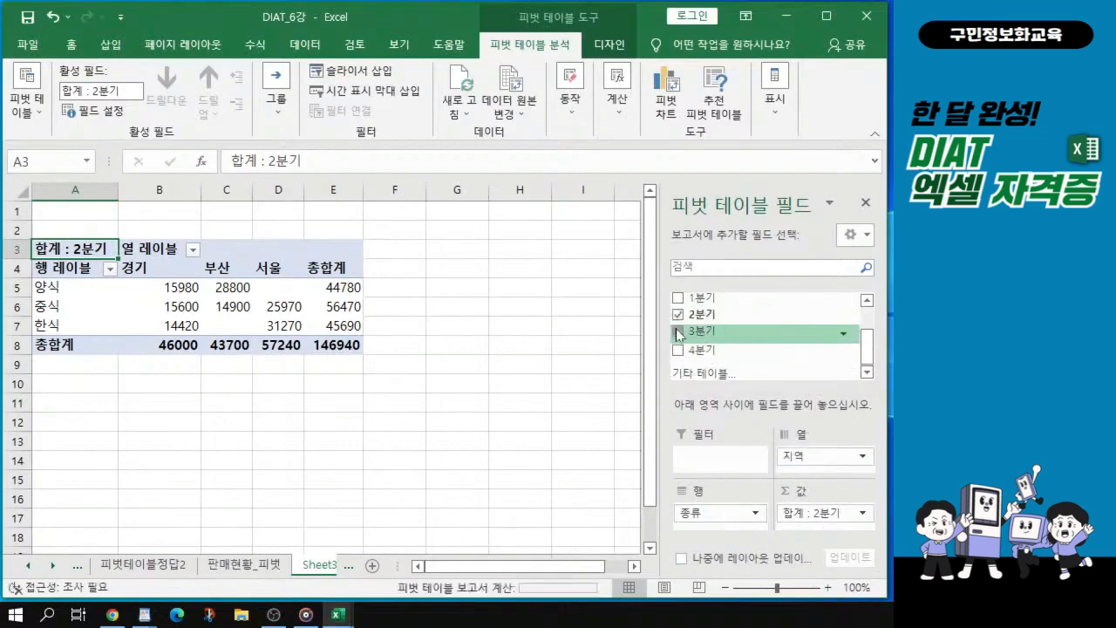
pyautogui.click(678, 350)
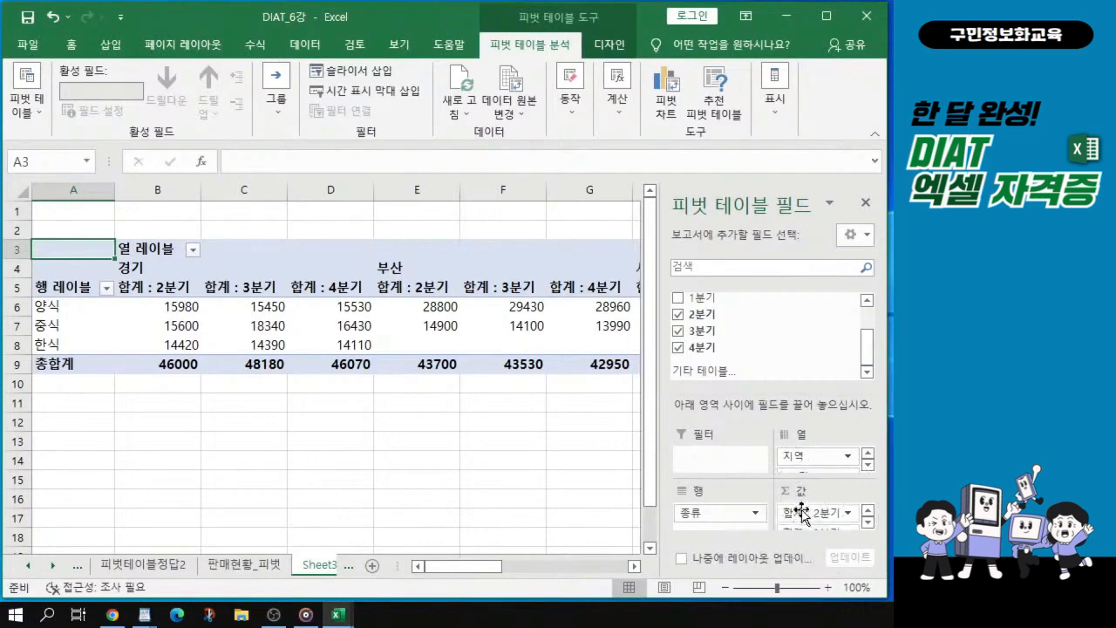
# - Summarize the 2분기 value field by 최대 and name it "최대값 : 2분기"
pyautogui.click(803, 514)
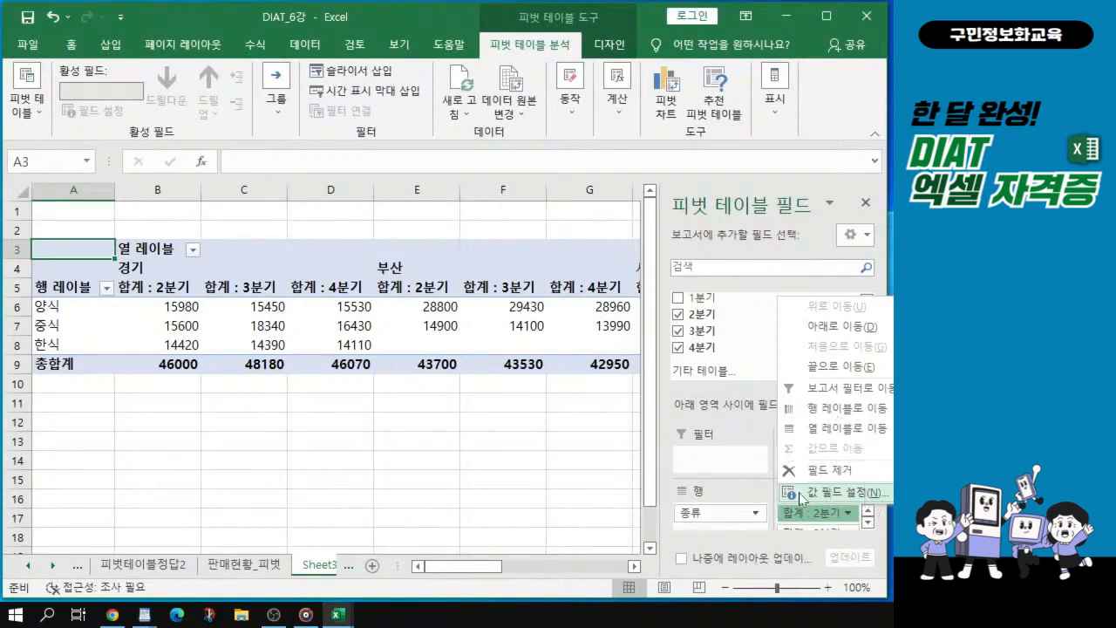
pyautogui.click(799, 494)
pyautogui.click(237, 349)
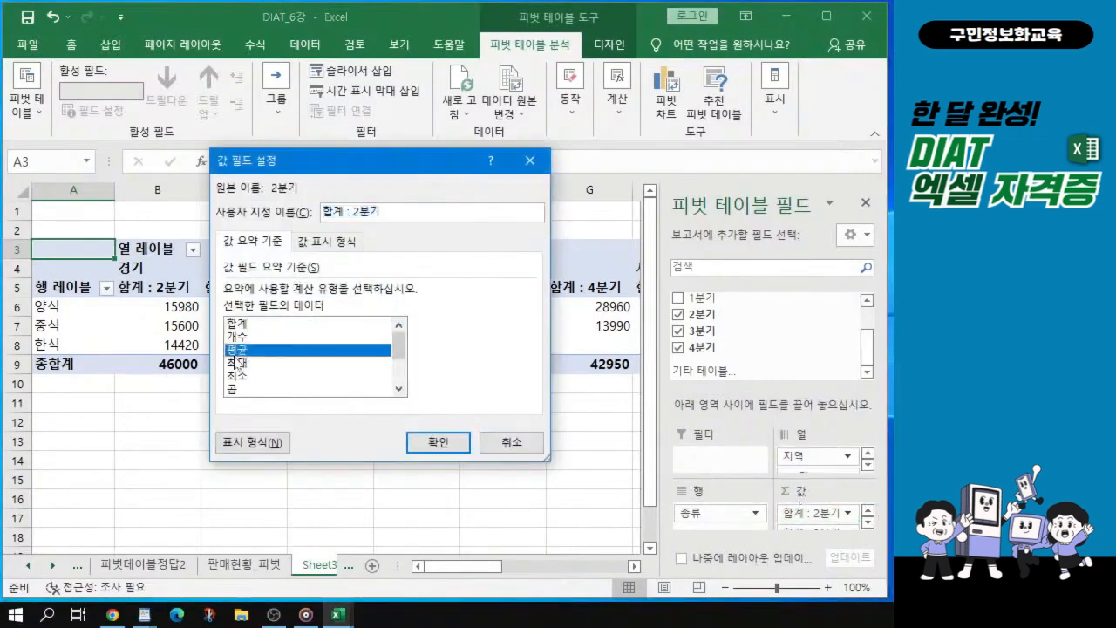
pyautogui.click(237, 362)
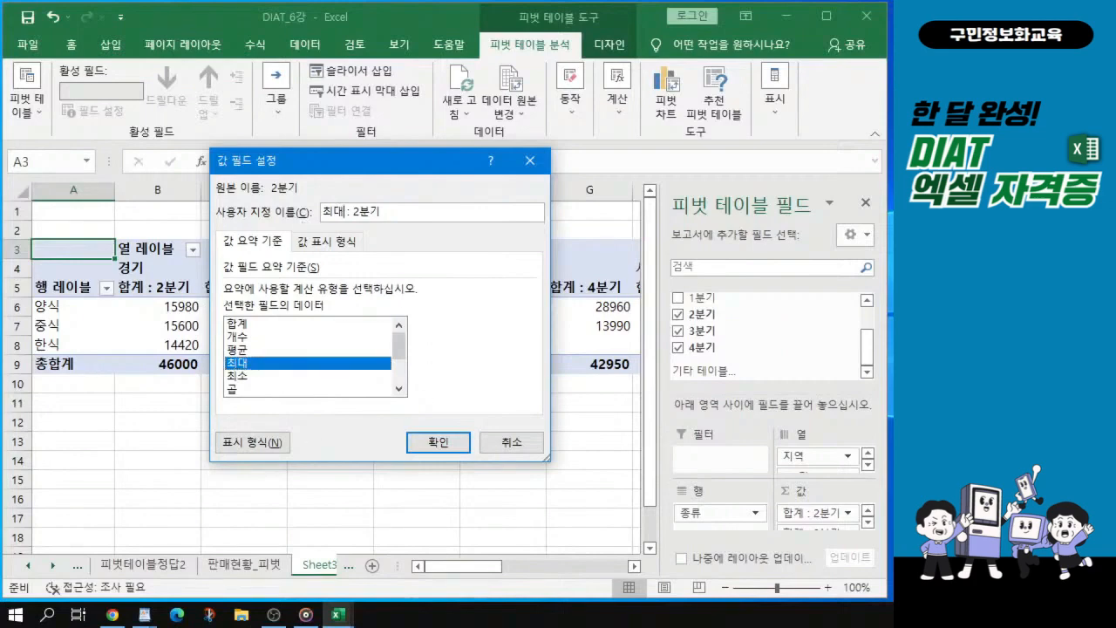
pyautogui.write('갑ㅅ')
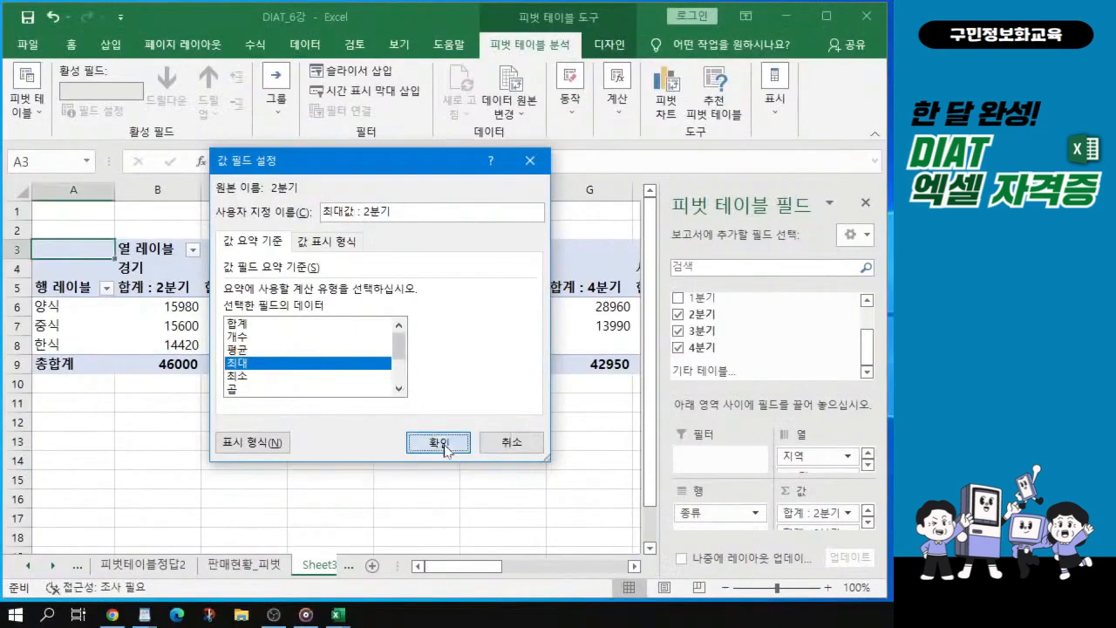
pyautogui.click(439, 443)
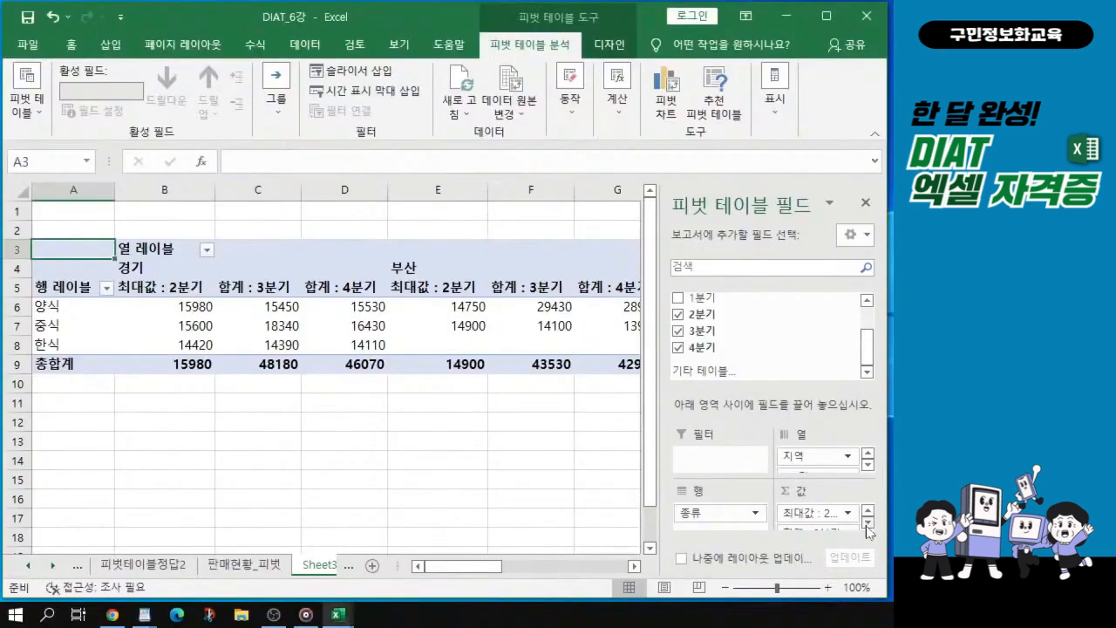
# - Summarize the 3분기 value field by 최대 and name it "최대값 : 3분기"
pyautogui.click(874, 525)
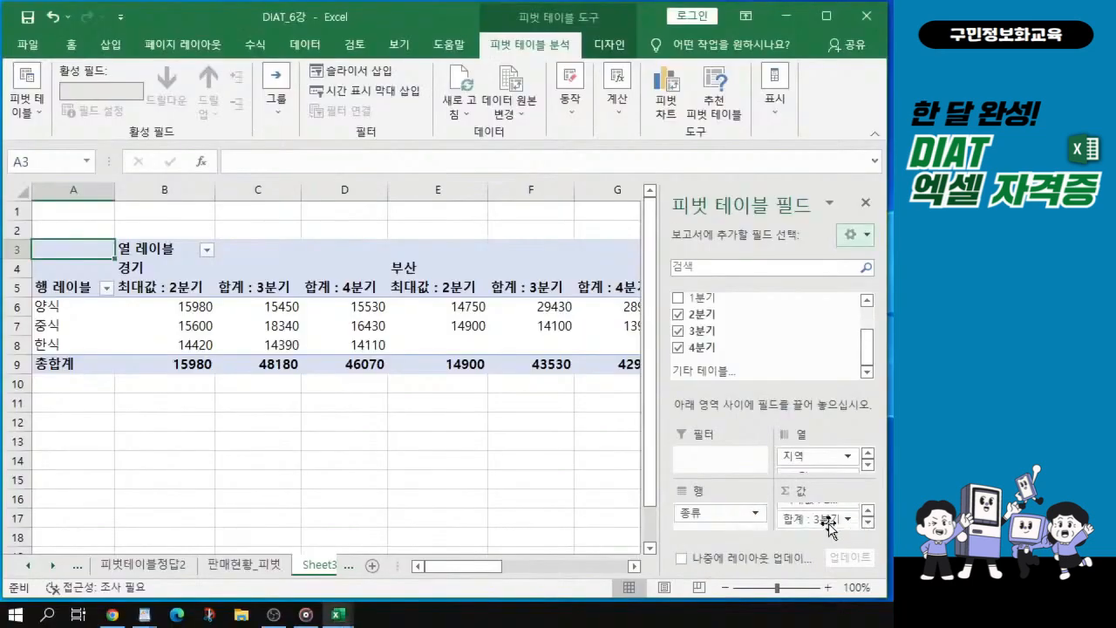
pyautogui.click(820, 520)
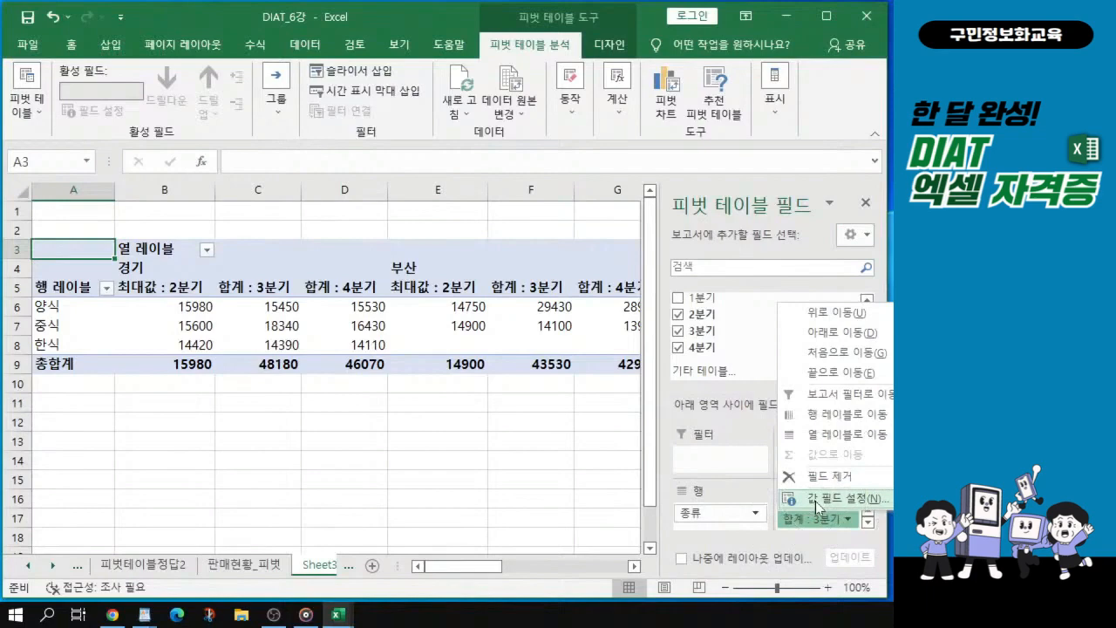
pyautogui.click(815, 499)
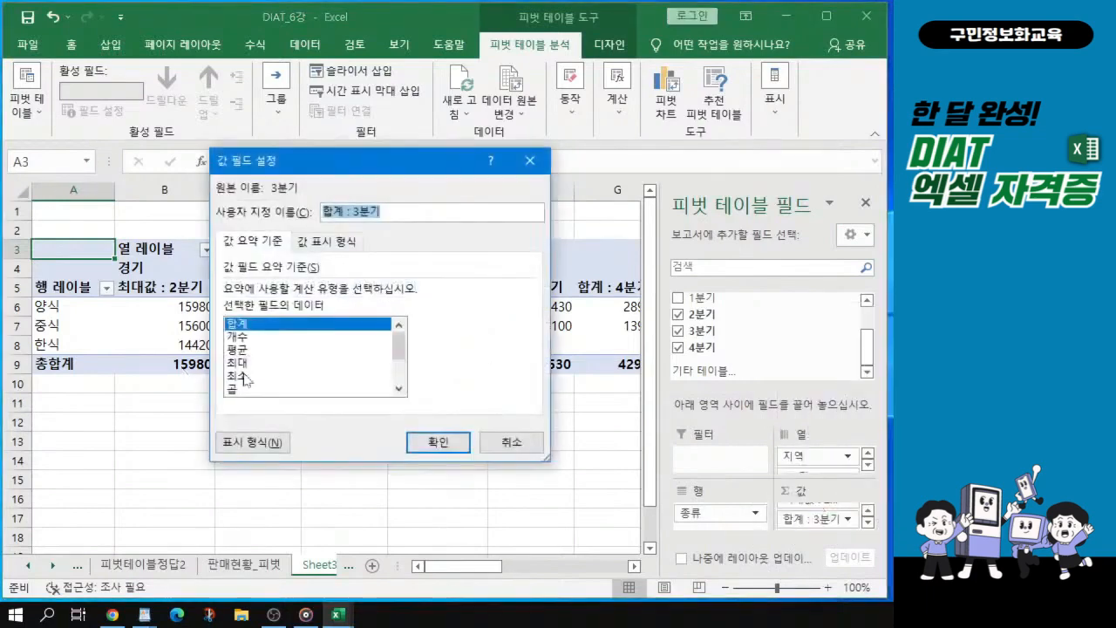
pyautogui.click(237, 363)
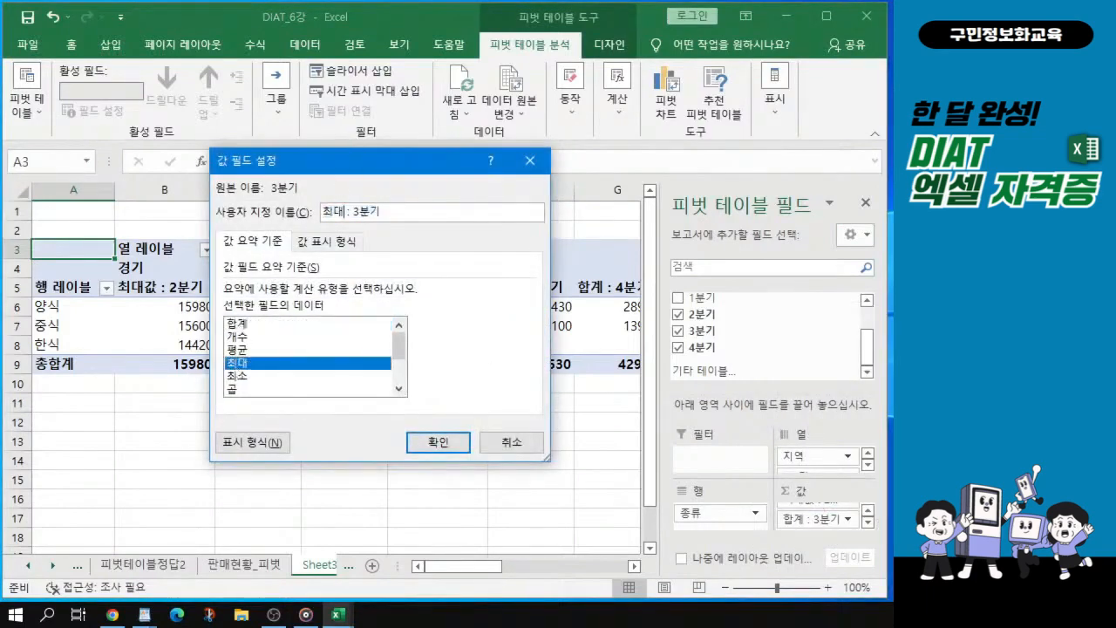
pyautogui.write('값')
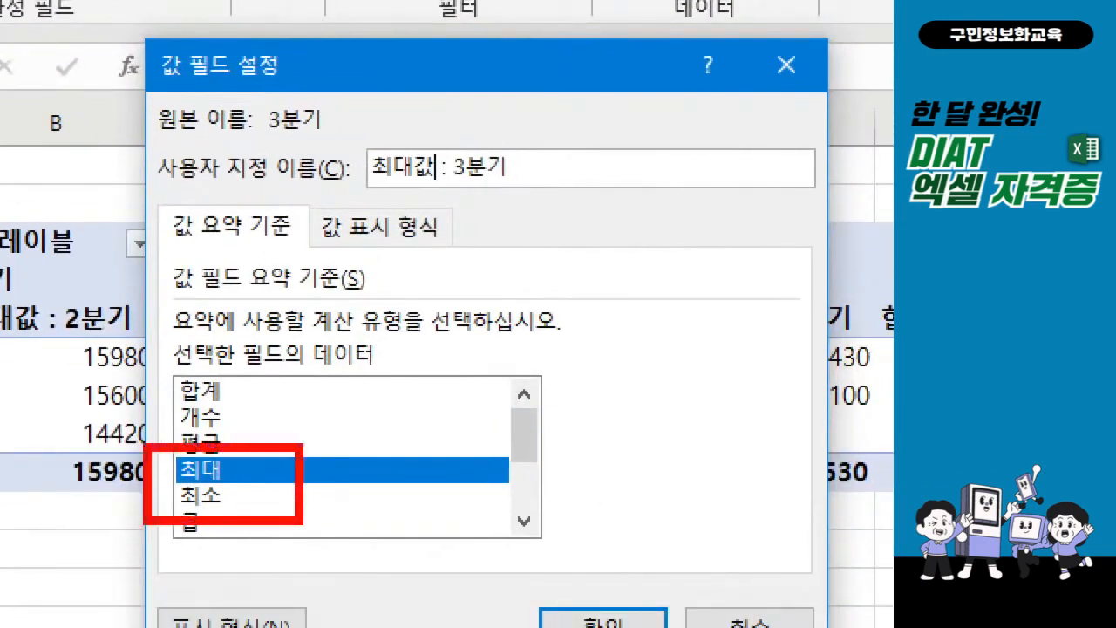
pyautogui.moveTo(348, 120)
pyautogui.mouseDown()
pyautogui.moveTo(397, 236)
pyautogui.moveTo(583, 240)
pyautogui.mouseUp()
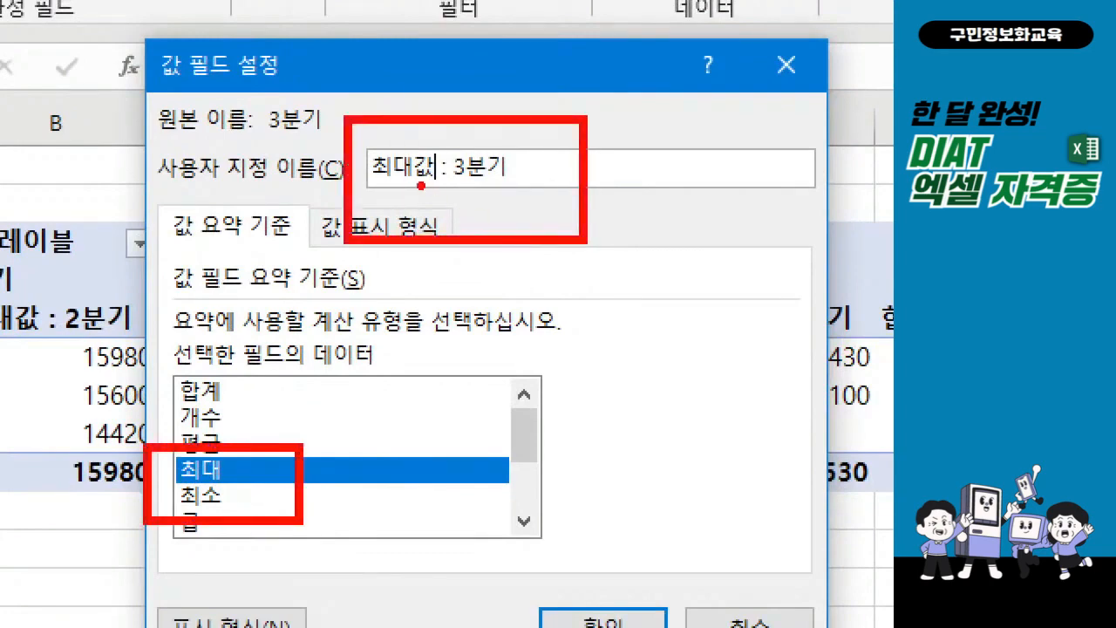
pyautogui.moveTo(406, 191); pyautogui.dragTo(436, 195)
pyautogui.moveTo(405, 194); pyautogui.dragTo(451, 193)
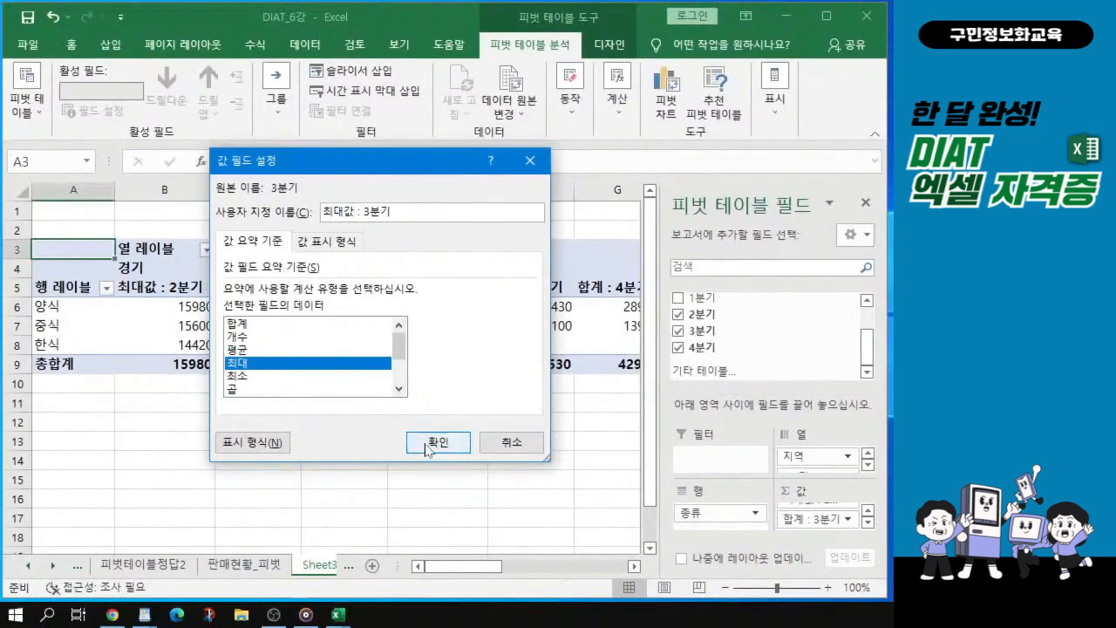
pyautogui.click(575, 621)
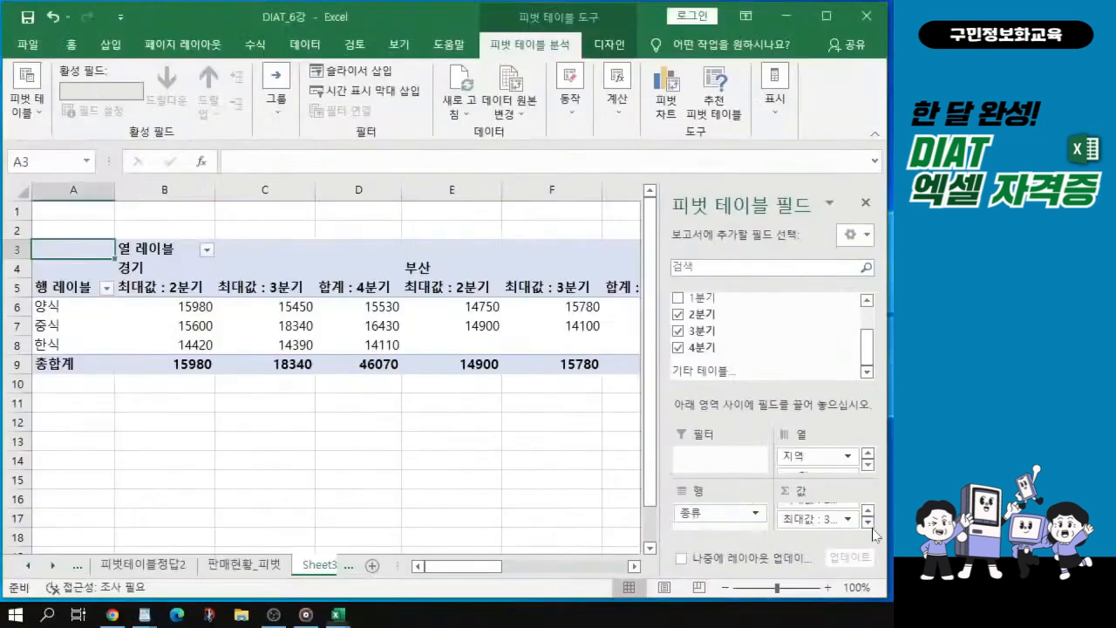
# - Summarize the 4분기 value field by 최대 and name it "최대값 : 4분기"
pyautogui.click(859, 519)
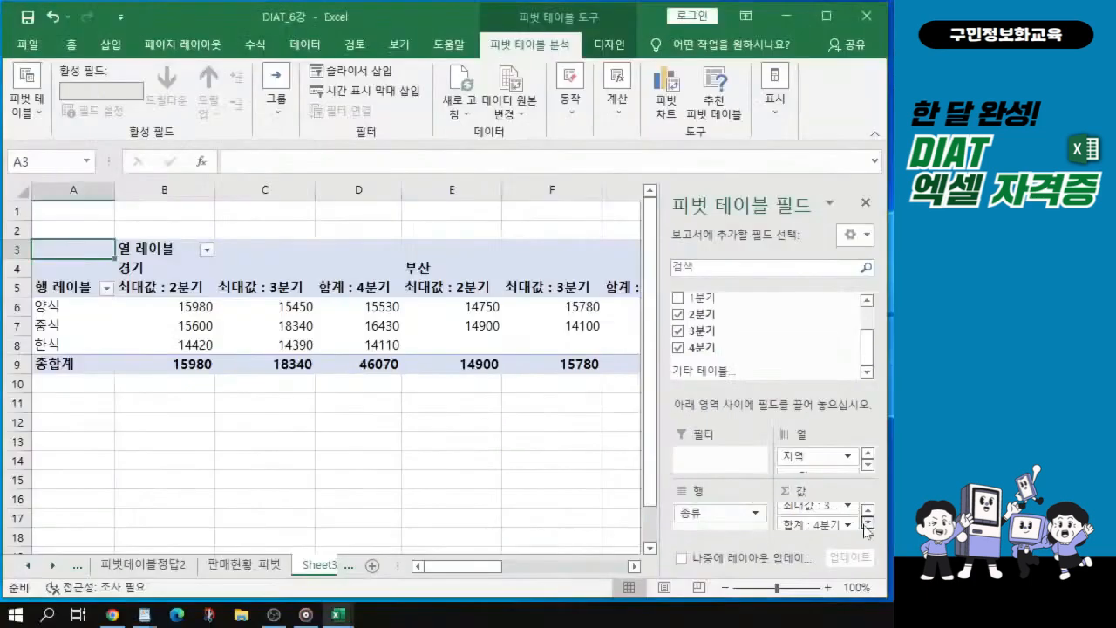
pyautogui.click(816, 524)
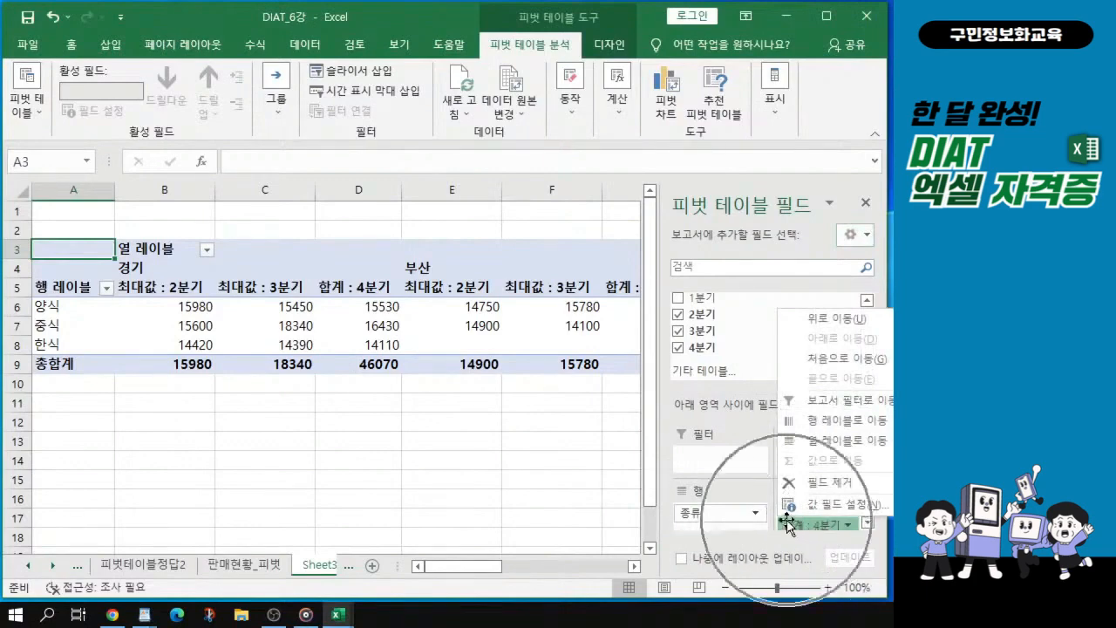
pyautogui.click(811, 505)
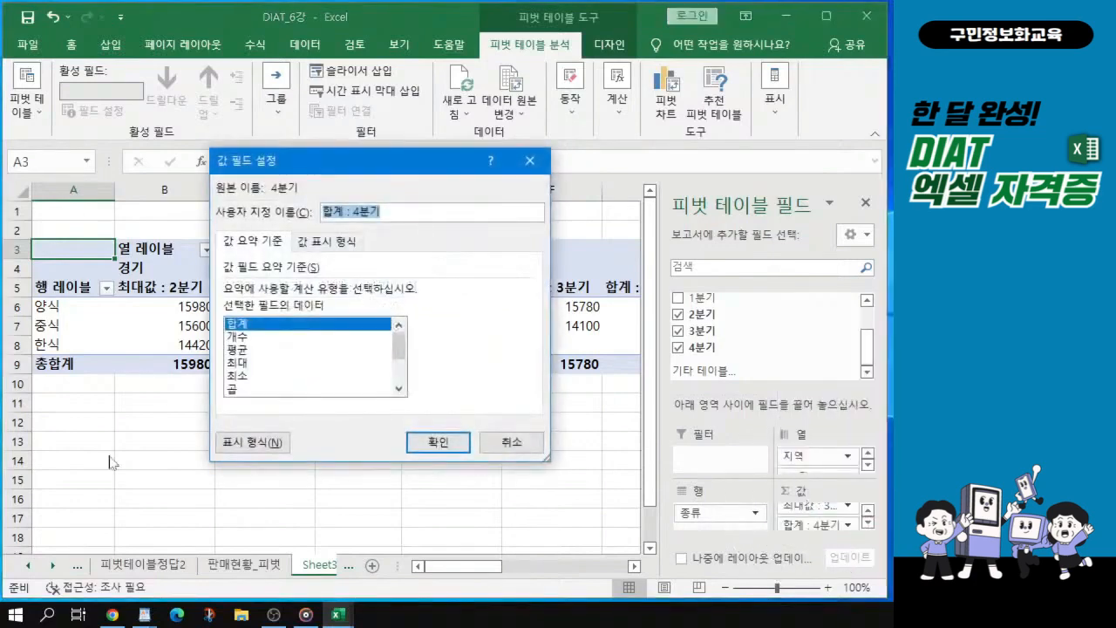
pyautogui.click(234, 363)
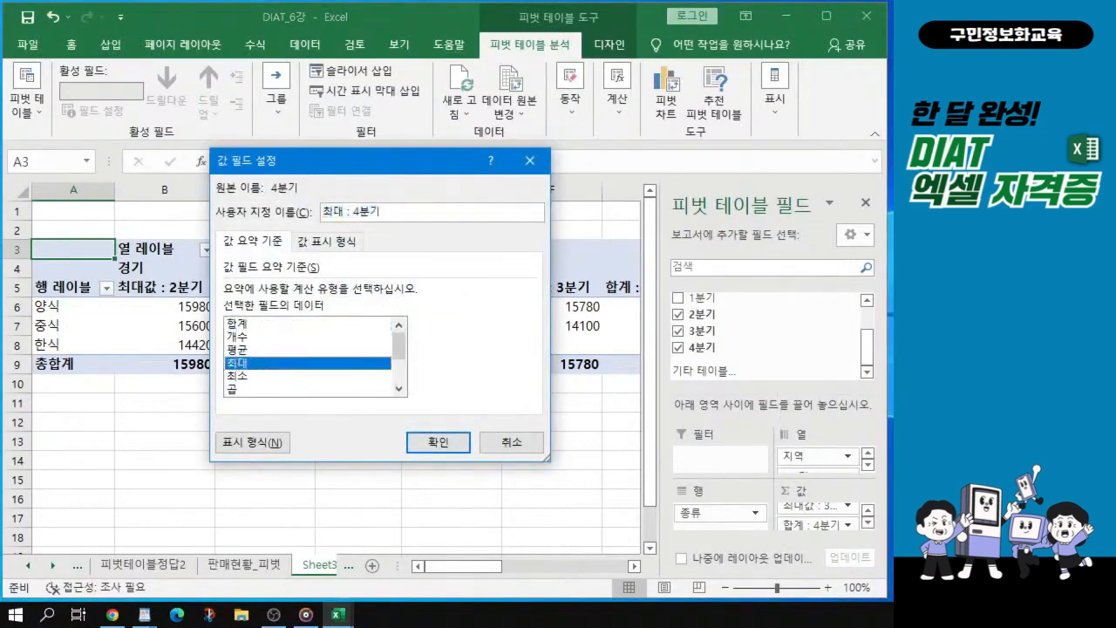
pyautogui.click(343, 212)
pyautogui.write('값')
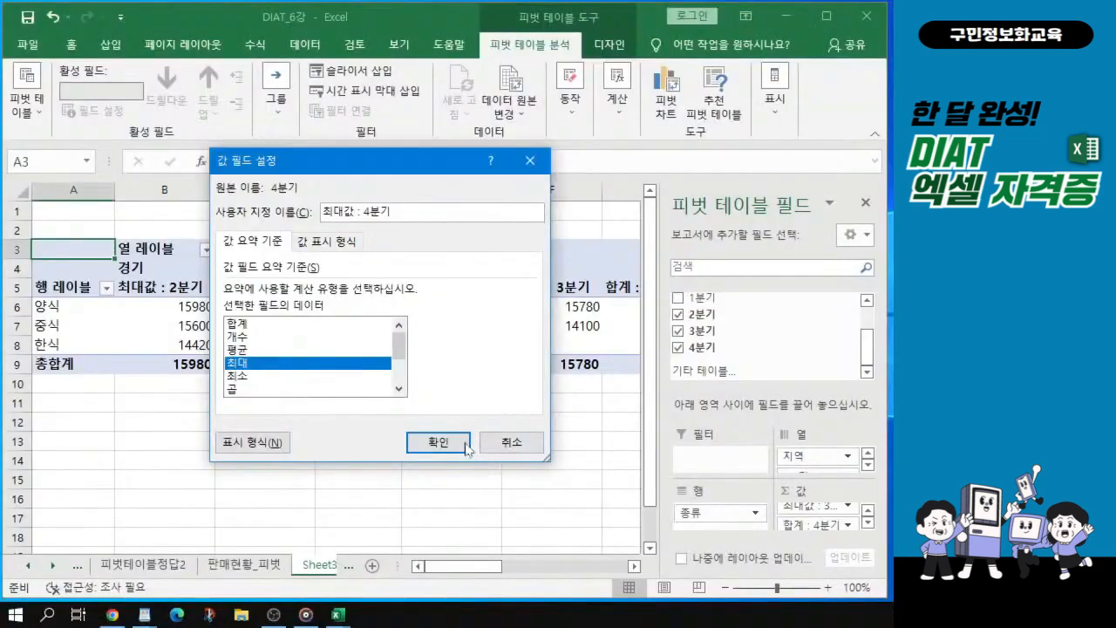
pyautogui.click(488, 523)
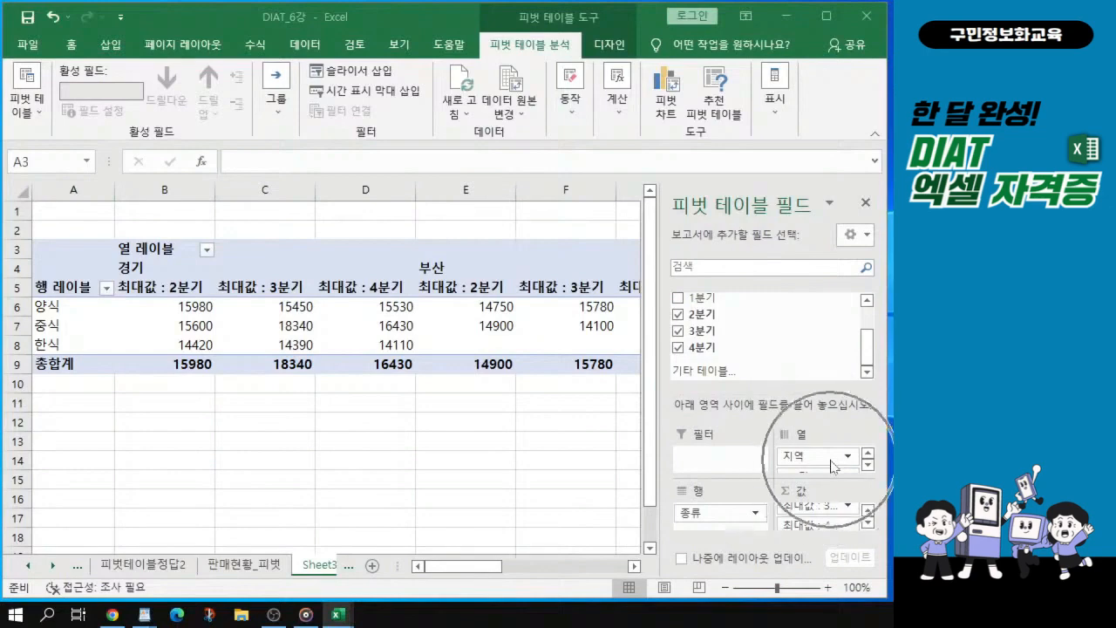
# - Move the Σ 값 item from the pivot table's columns to its rows, below 종류
pyautogui.click(867, 466)
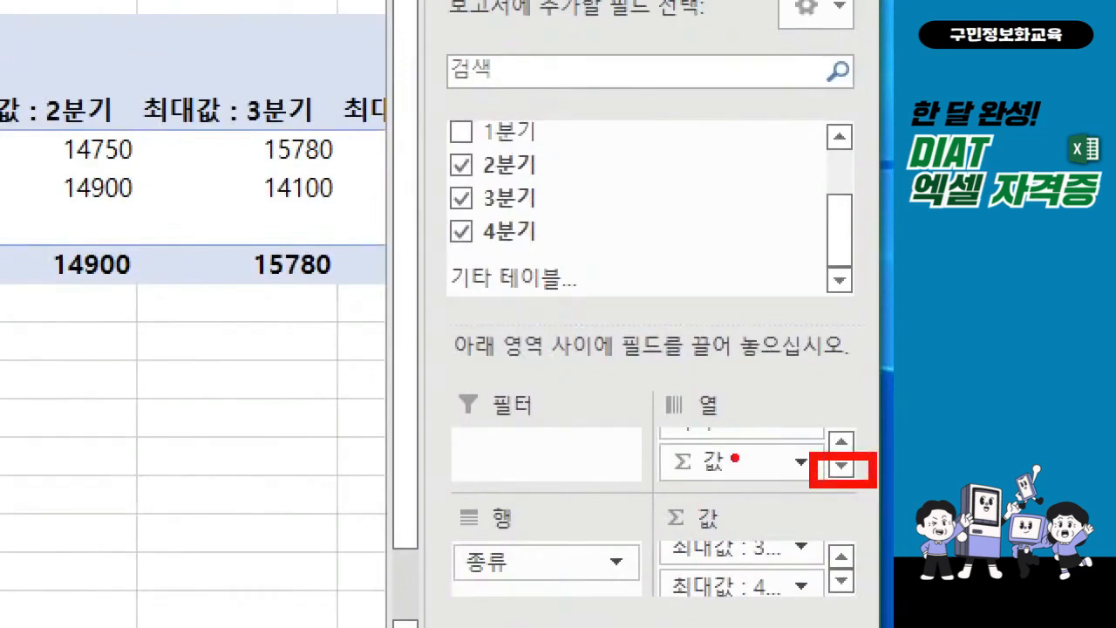
pyautogui.moveTo(731, 453)
pyautogui.mouseDown()
pyautogui.moveTo(740, 460)
pyautogui.moveTo(770, 437)
pyautogui.moveTo(606, 600)
pyautogui.moveTo(672, 587)
pyautogui.mouseUp()
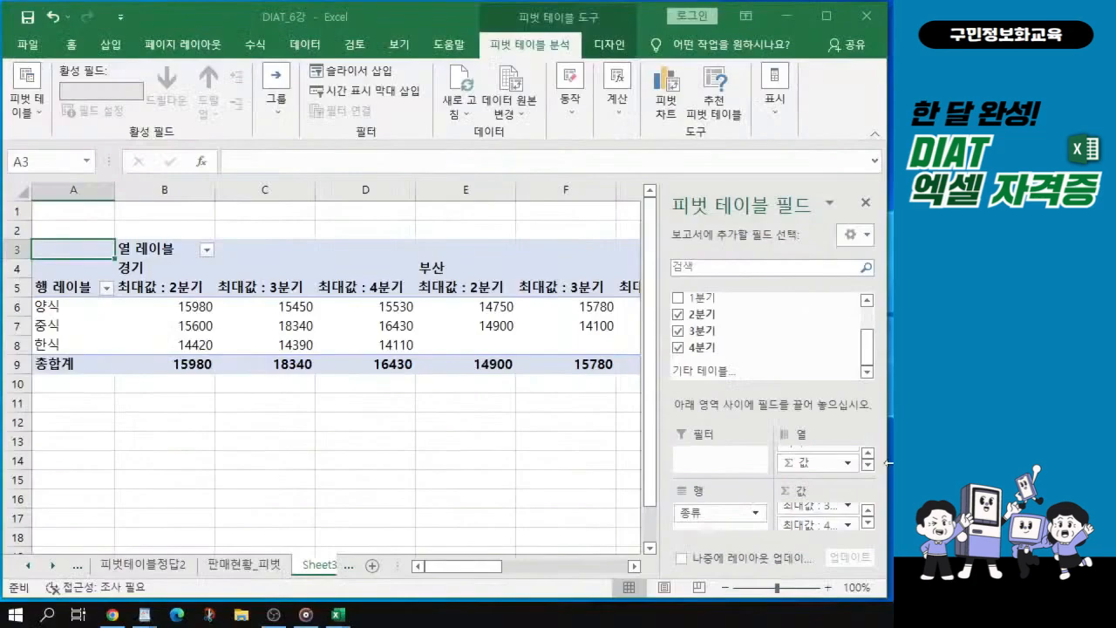
pyautogui.moveTo(776, 462); pyautogui.dragTo(672, 528)
pyautogui.moveTo(778, 497); pyautogui.dragTo(731, 527)
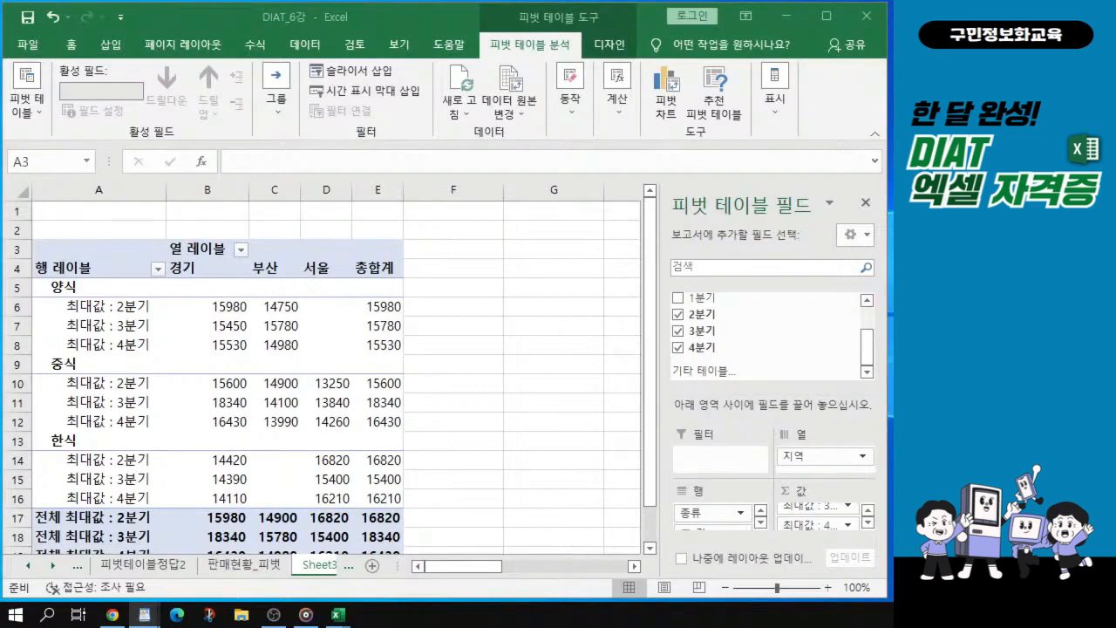
# - Close the pivot table field list and select cell A10 inside the pivot table
pyautogui.click(871, 204)
pyautogui.press('ctrl')
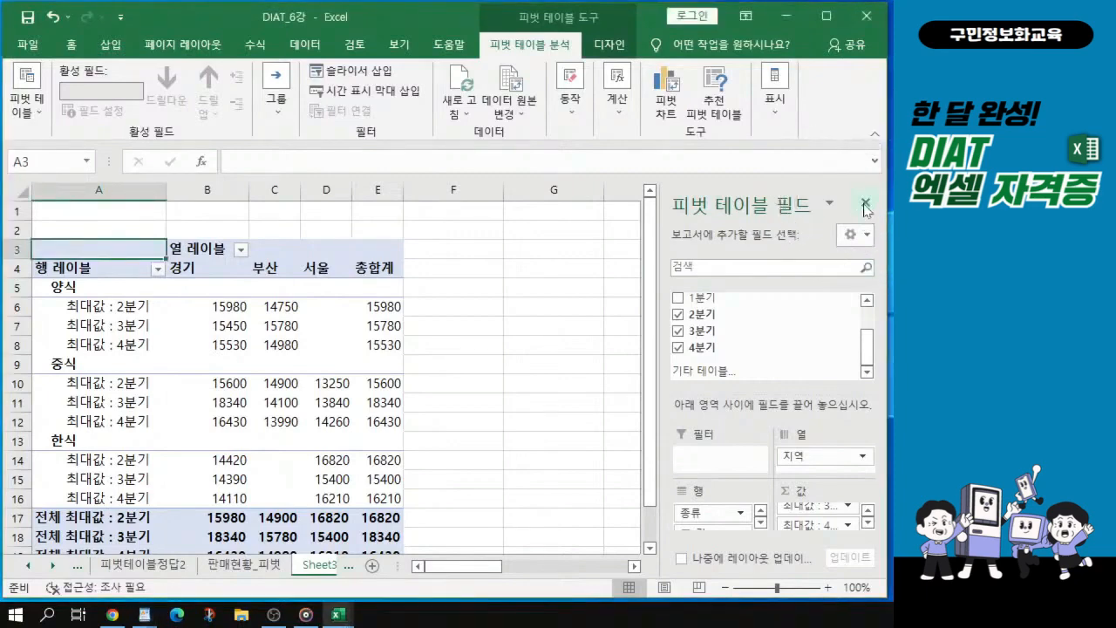
pyautogui.click(866, 206)
pyautogui.click(863, 210)
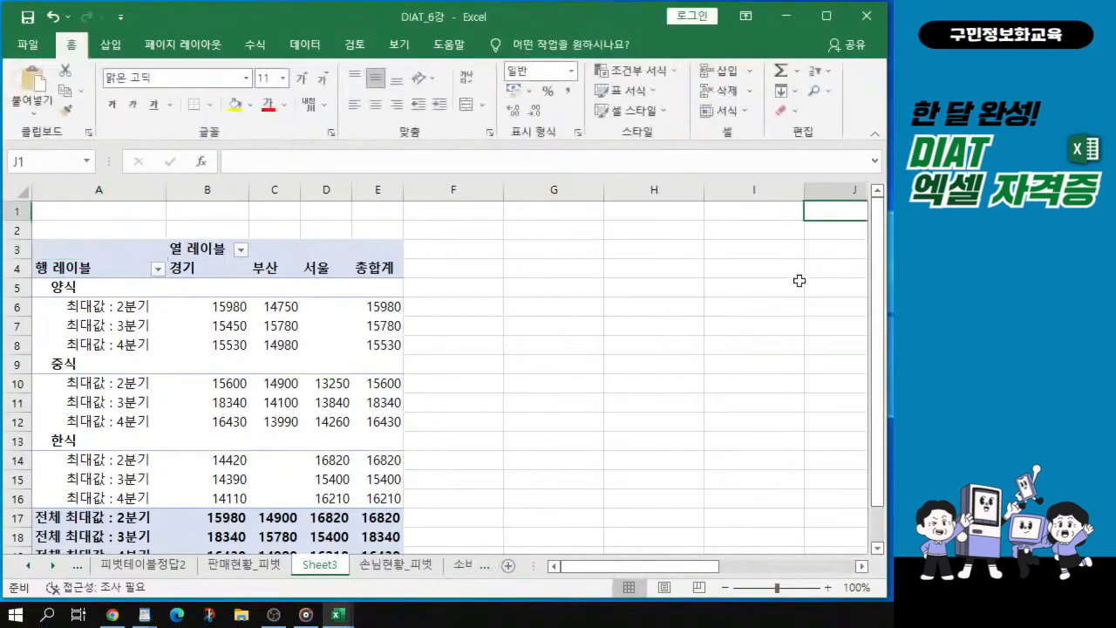
pyautogui.click(146, 389)
pyautogui.press('ctrl')
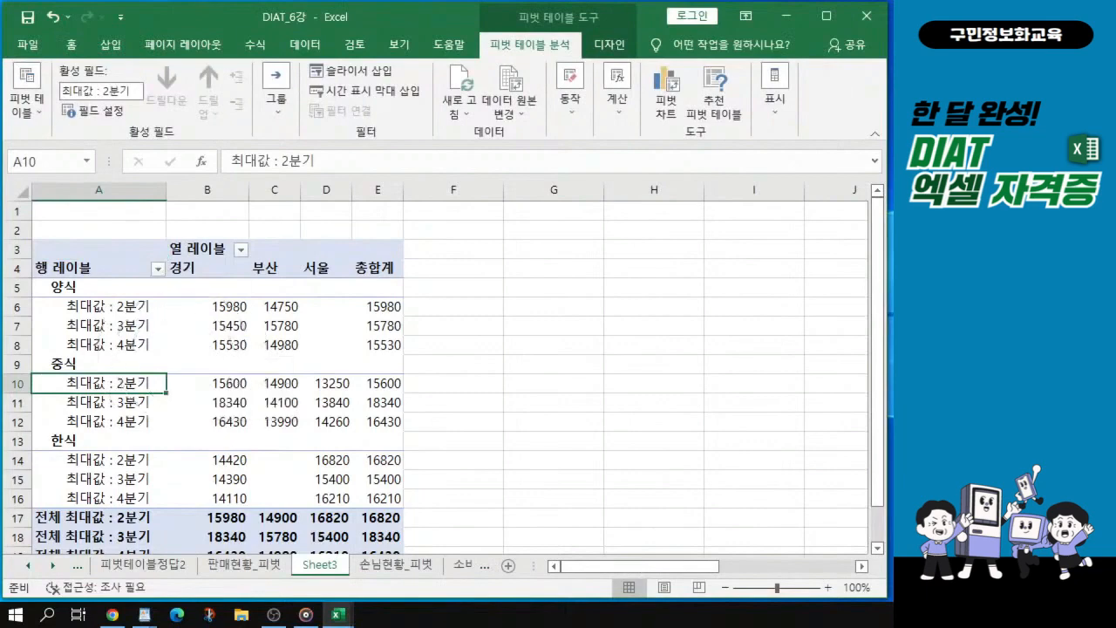
pyautogui.hotkey('alt', 'Tab')
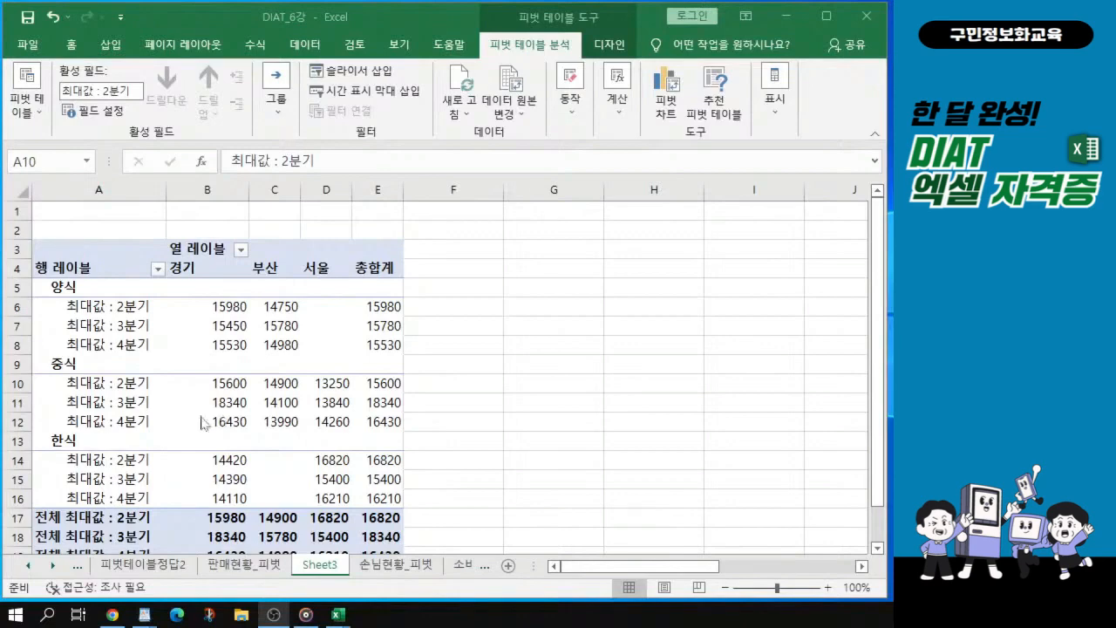
pyautogui.hotkey('alt', 'Tab')
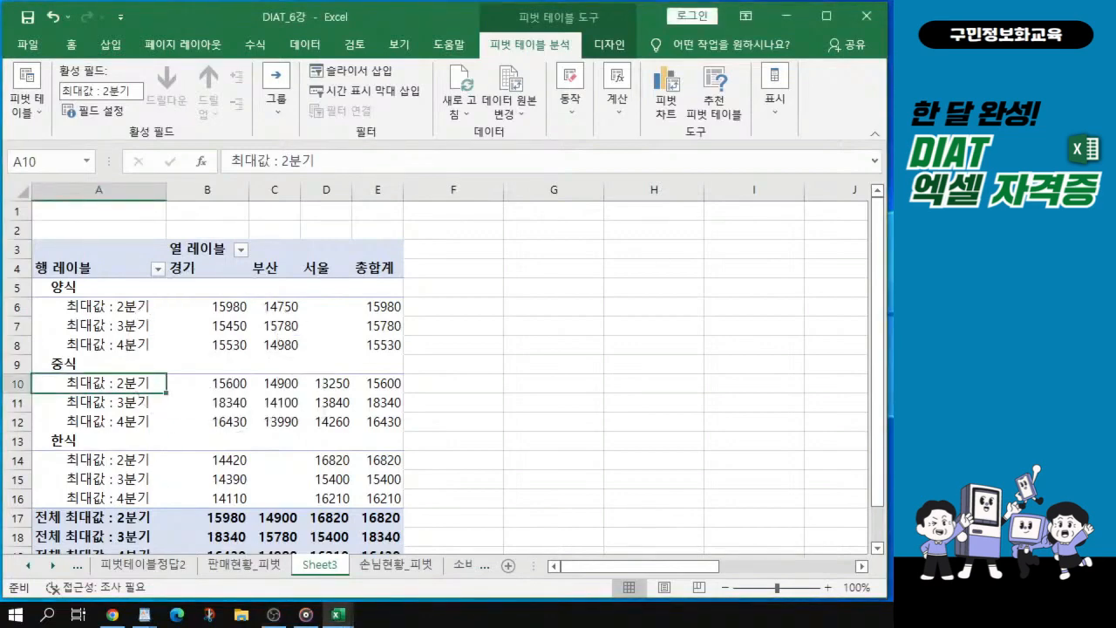
pyautogui.hotkey('alt', 'Tab')
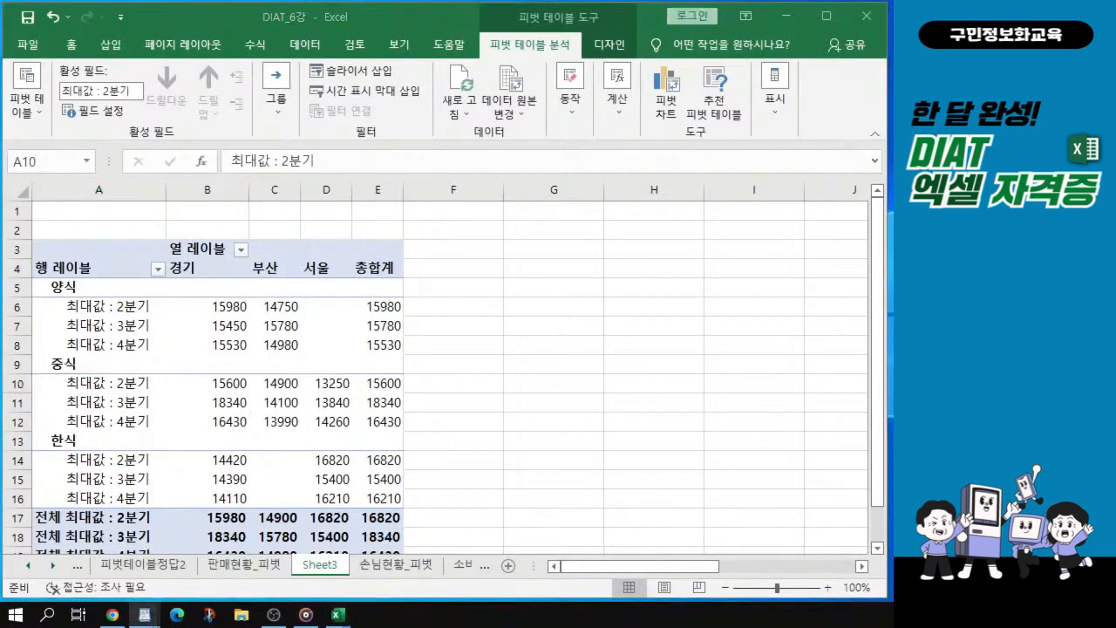
pyautogui.hotkey('alt', 'Tab')
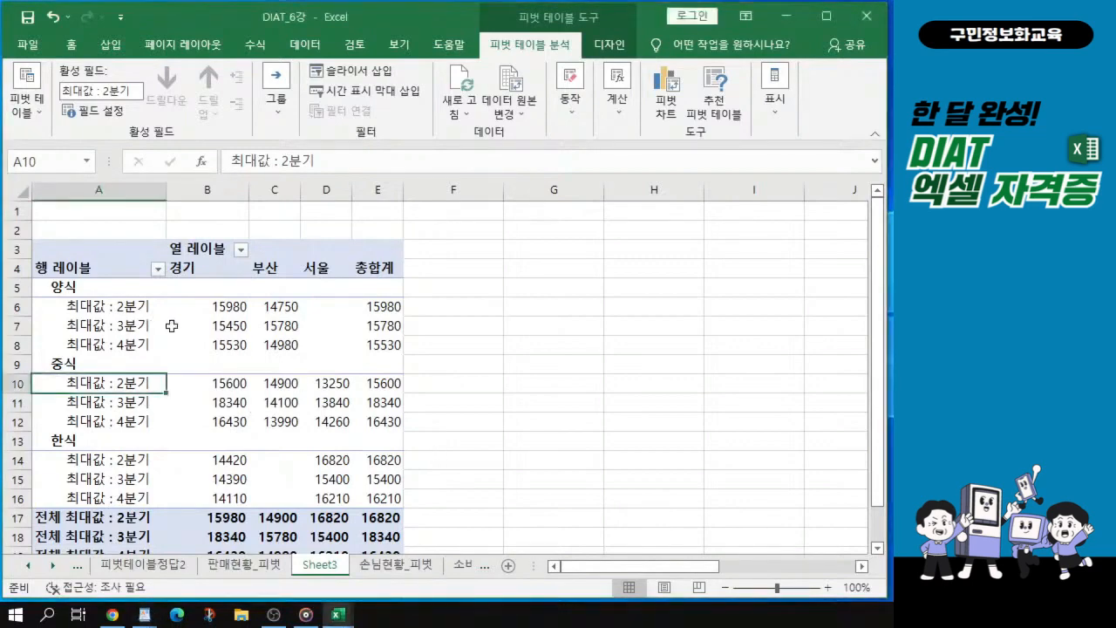
# - In the pivot table options, merge and center cells with labels and show *** in empty cells
pyautogui.rightClick(162, 389)
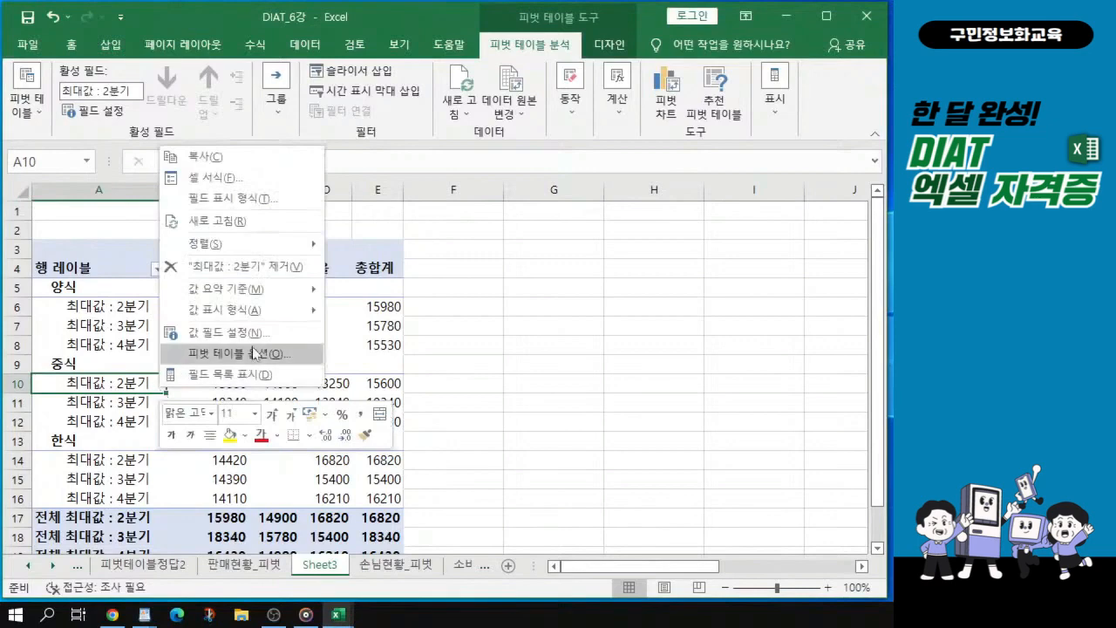
pyautogui.click(282, 357)
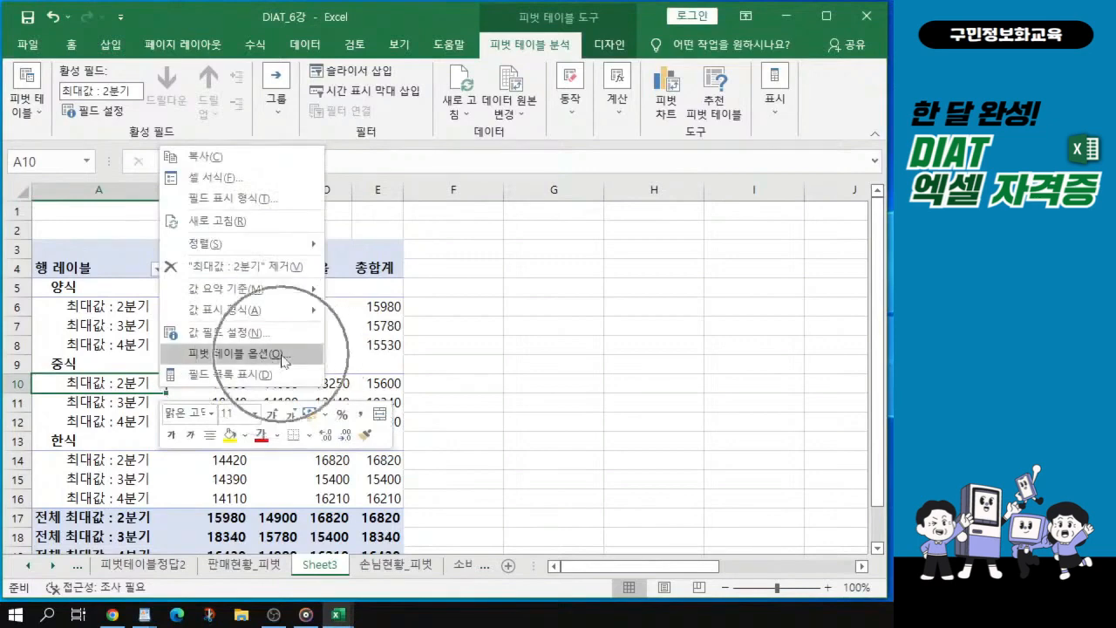
pyautogui.press('ctrl')
pyautogui.press('ctrl')
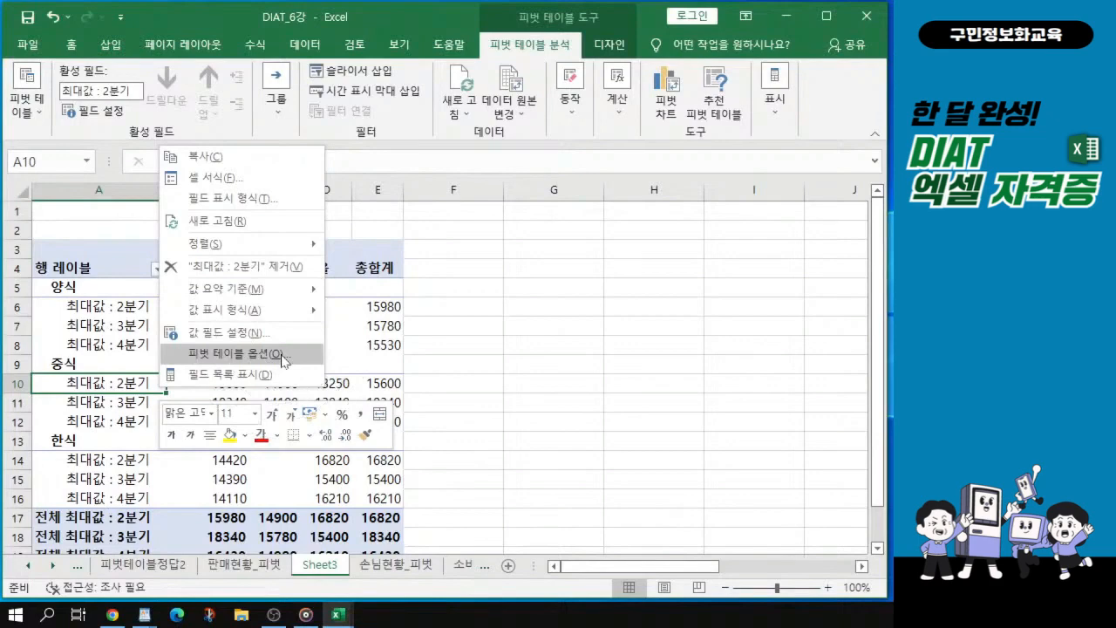
pyautogui.click(281, 357)
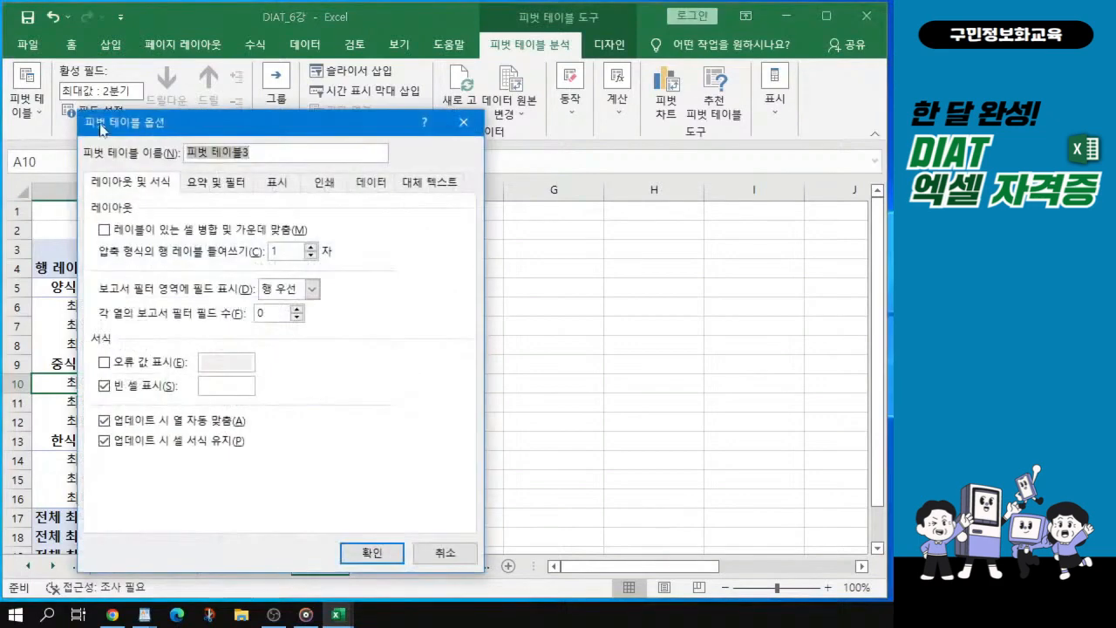
pyautogui.moveTo(226, 126); pyautogui.dragTo(305, 128)
pyautogui.click(183, 216)
pyautogui.press('ctrl')
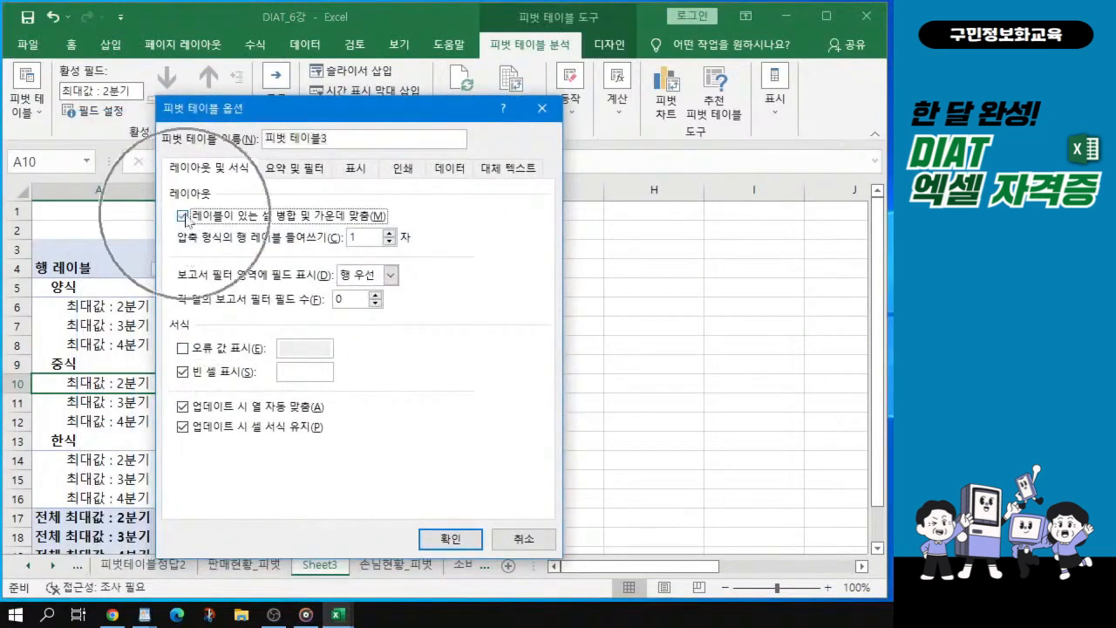
pyautogui.press('ctrl')
pyautogui.click(280, 375)
pyautogui.write('***')
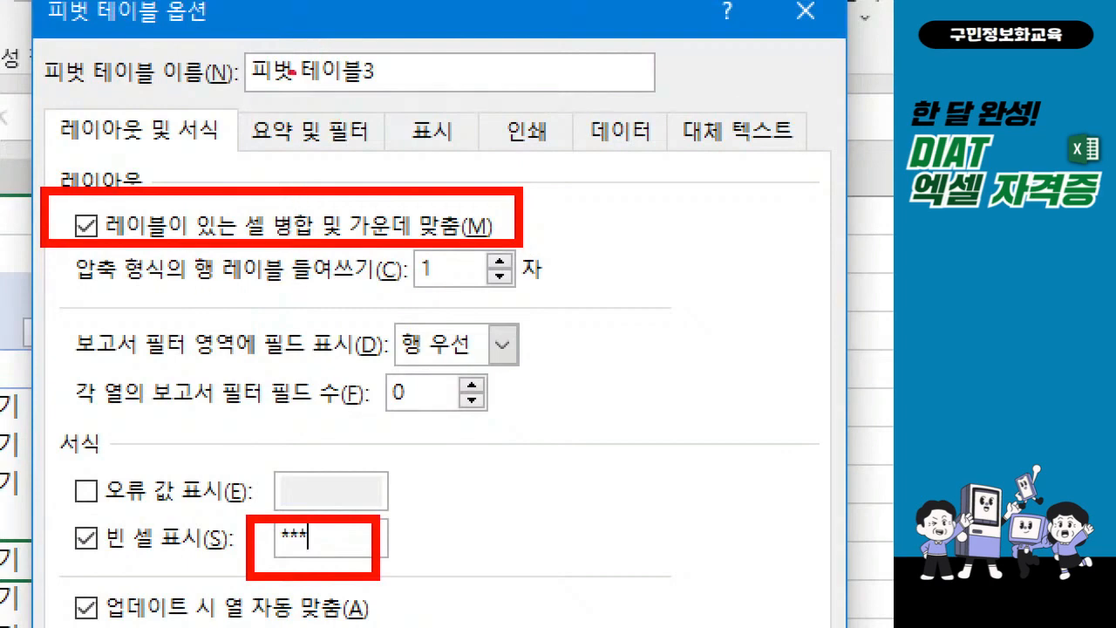
pyautogui.moveTo(280, 99); pyautogui.dragTo(377, 87)
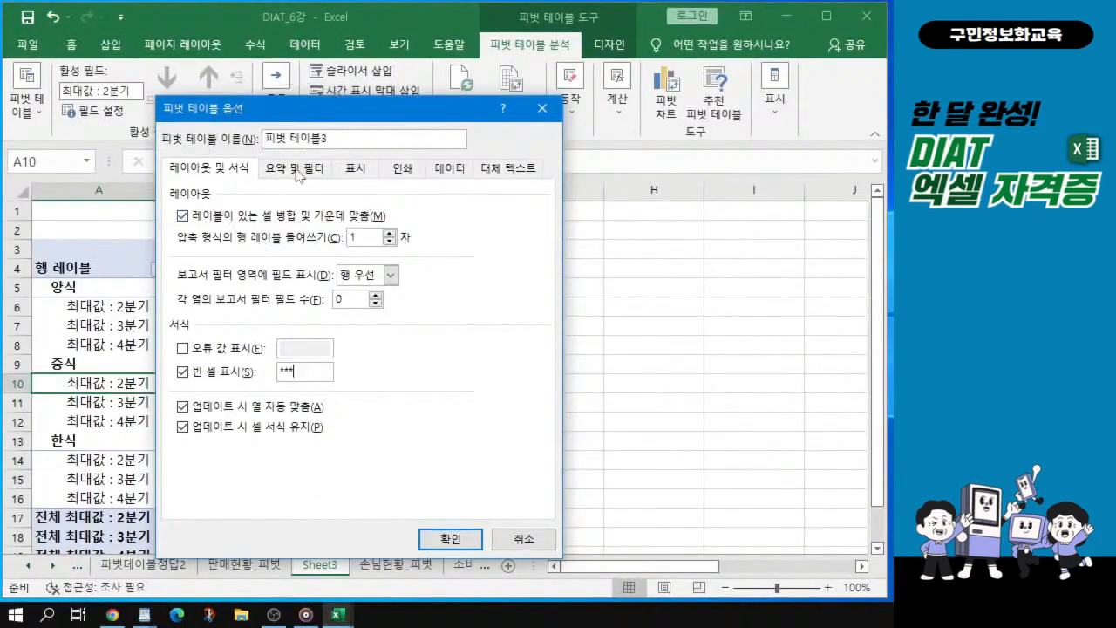
# - Turn off the row grand totals (행 총합계 표시) and apply the pivot table options
pyautogui.click(307, 131)
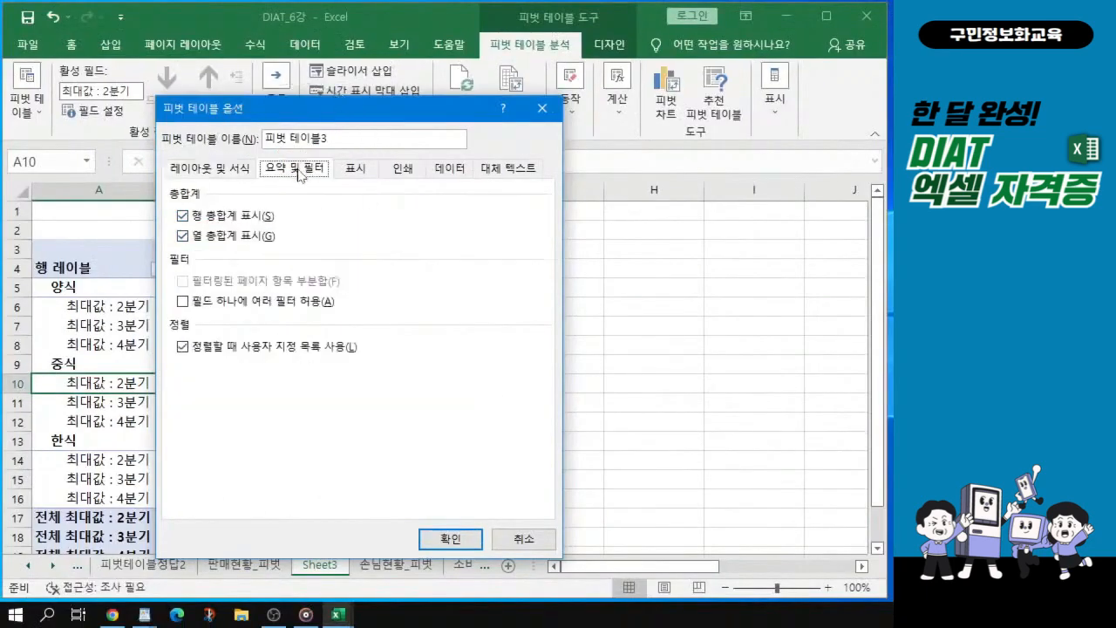
pyautogui.click(219, 218)
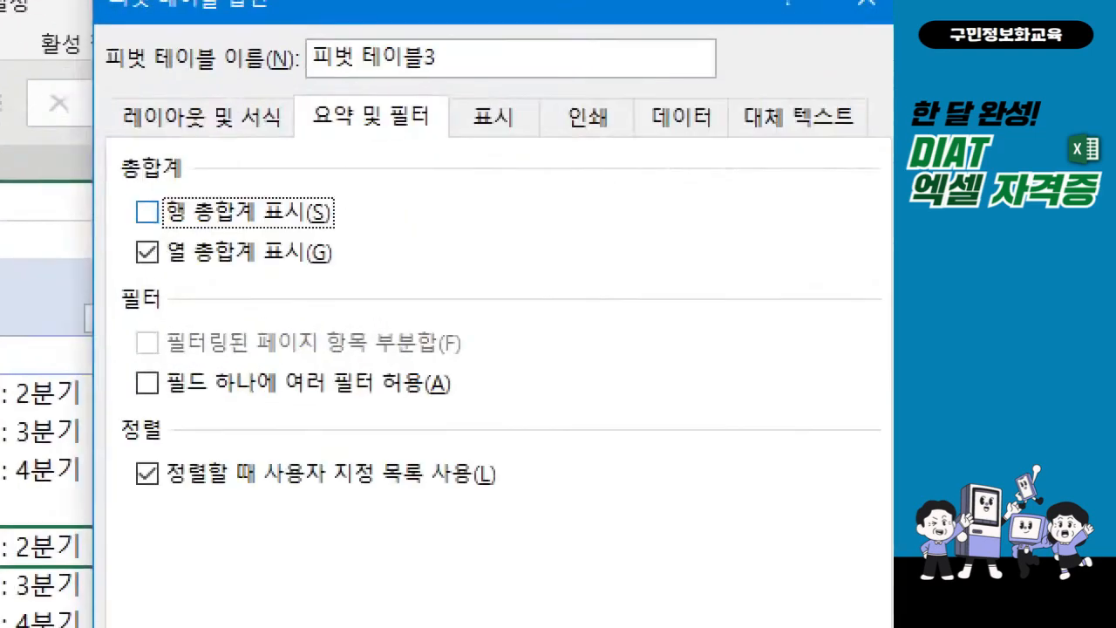
pyautogui.click(219, 172)
pyautogui.moveTo(277, 85)
pyautogui.mouseDown()
pyautogui.moveTo(328, 115)
pyautogui.moveTo(456, 144)
pyautogui.mouseUp()
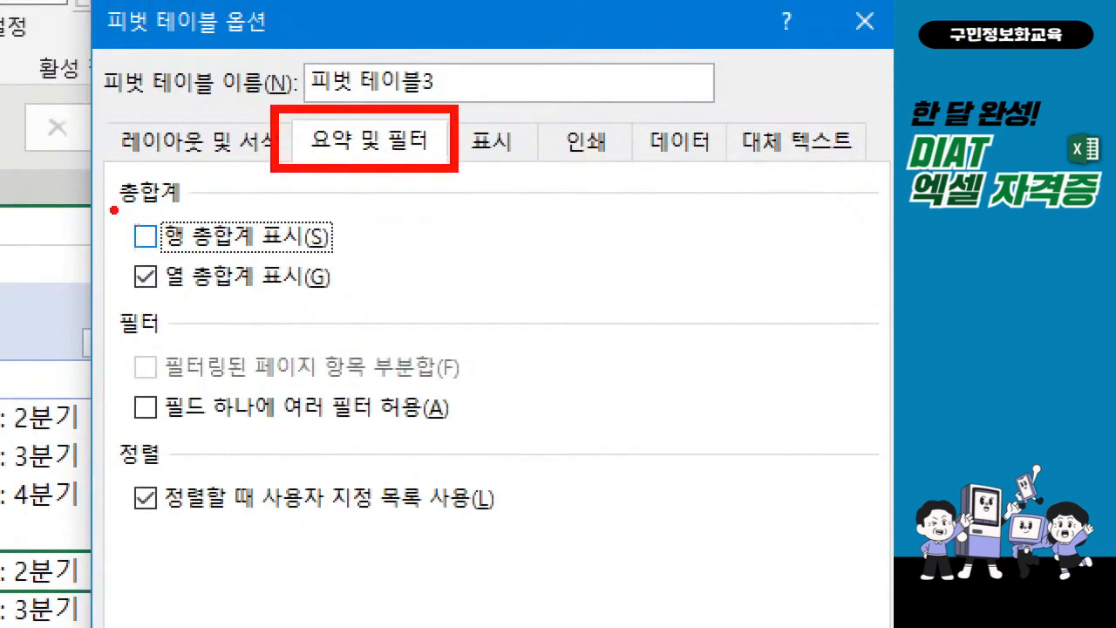
pyautogui.moveTo(113, 209); pyautogui.dragTo(324, 257)
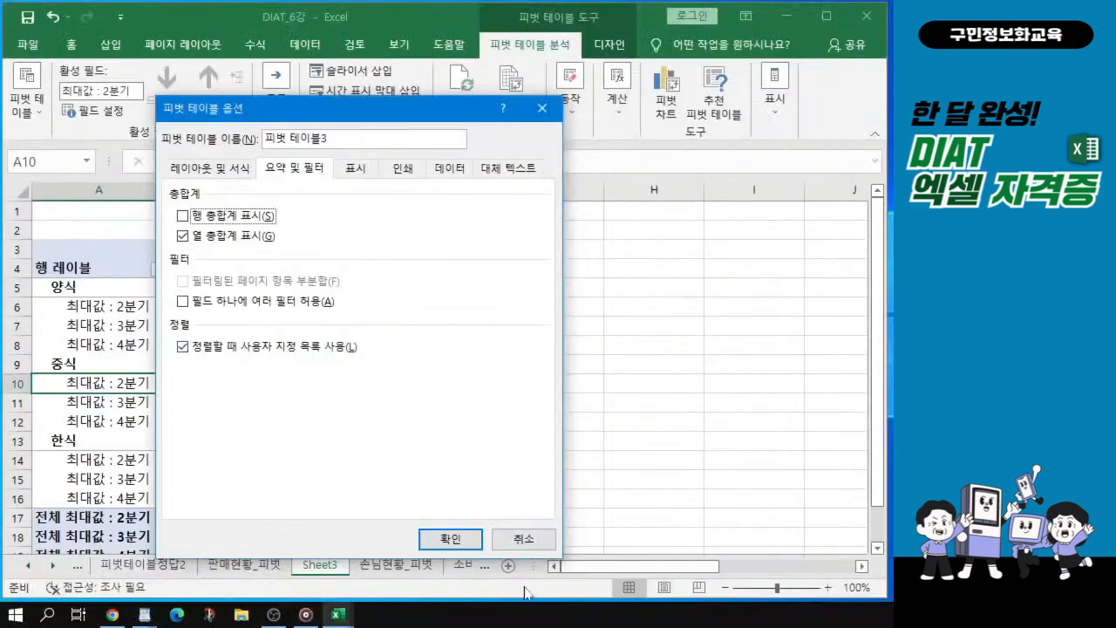
pyautogui.click(446, 538)
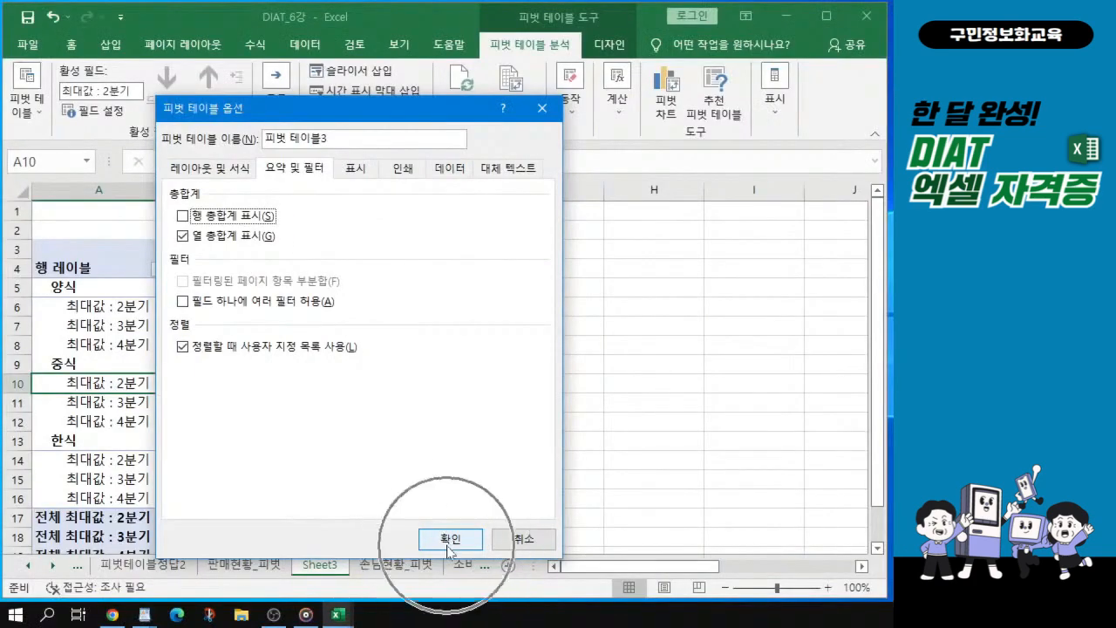
pyautogui.click(449, 546)
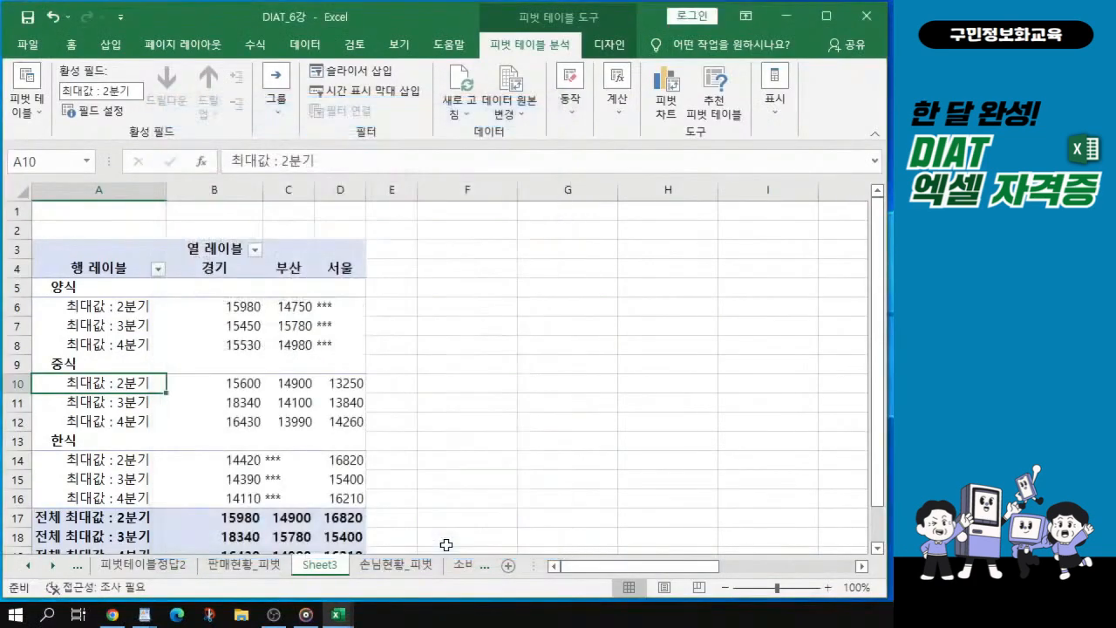
pyautogui.hotkey('ctrl', '1')
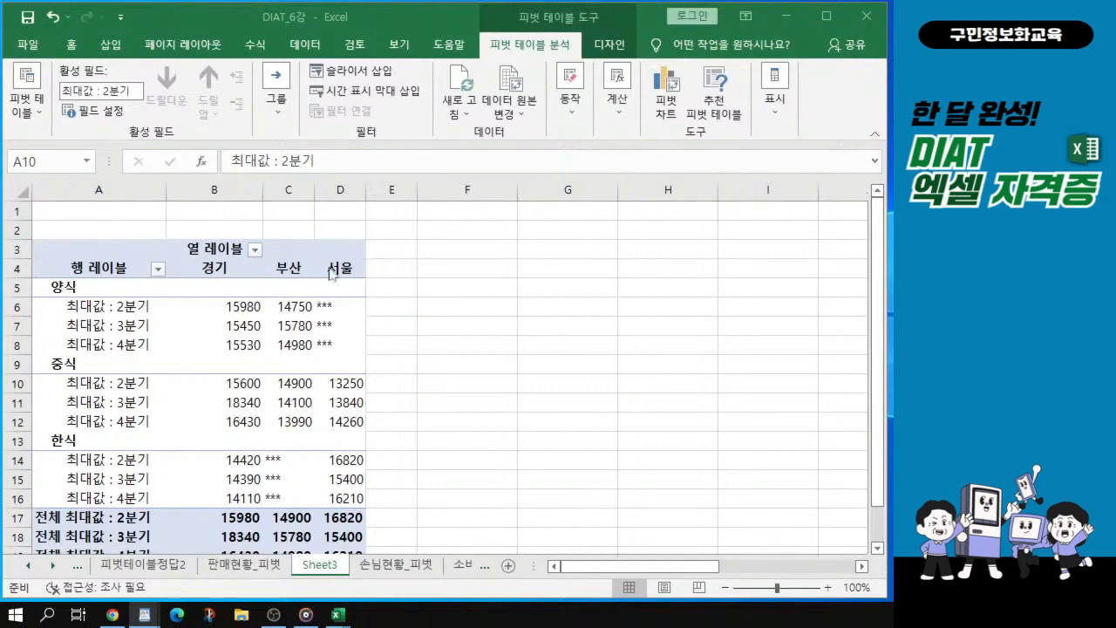
# - Change the pivot table's report layout to tabular form (테이블 형식으로 표시)
pyautogui.click(612, 45)
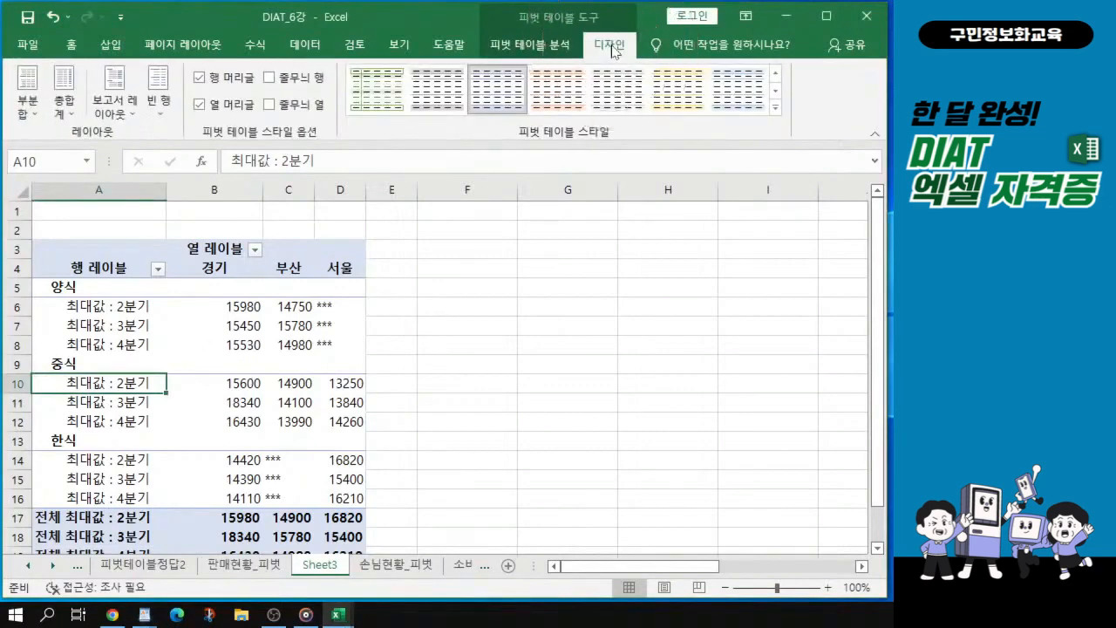
pyautogui.click(114, 112)
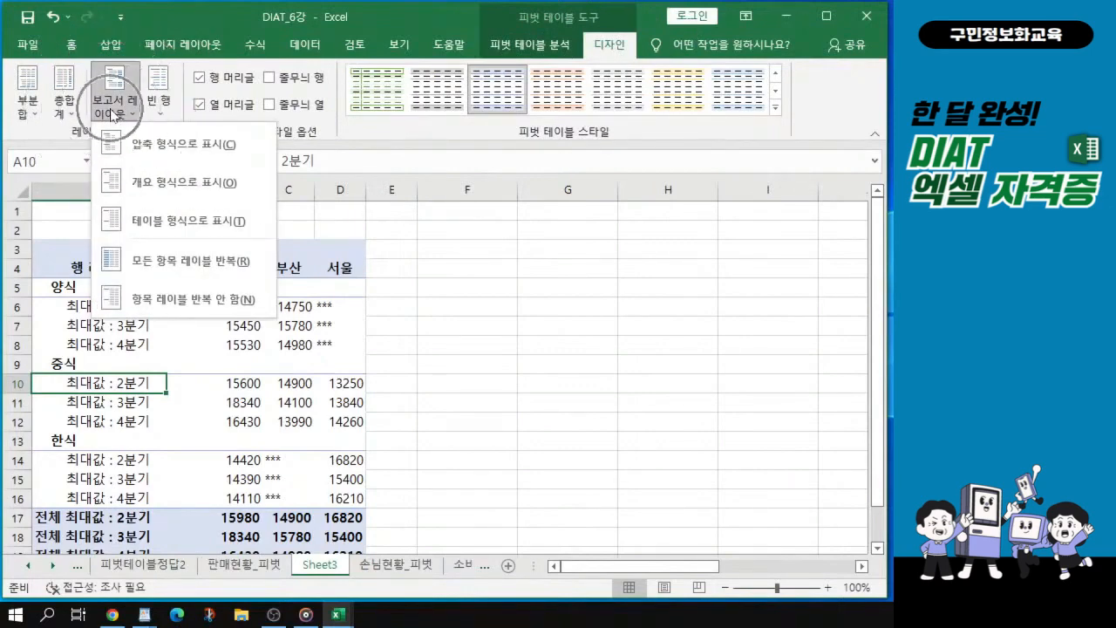
pyautogui.click(160, 221)
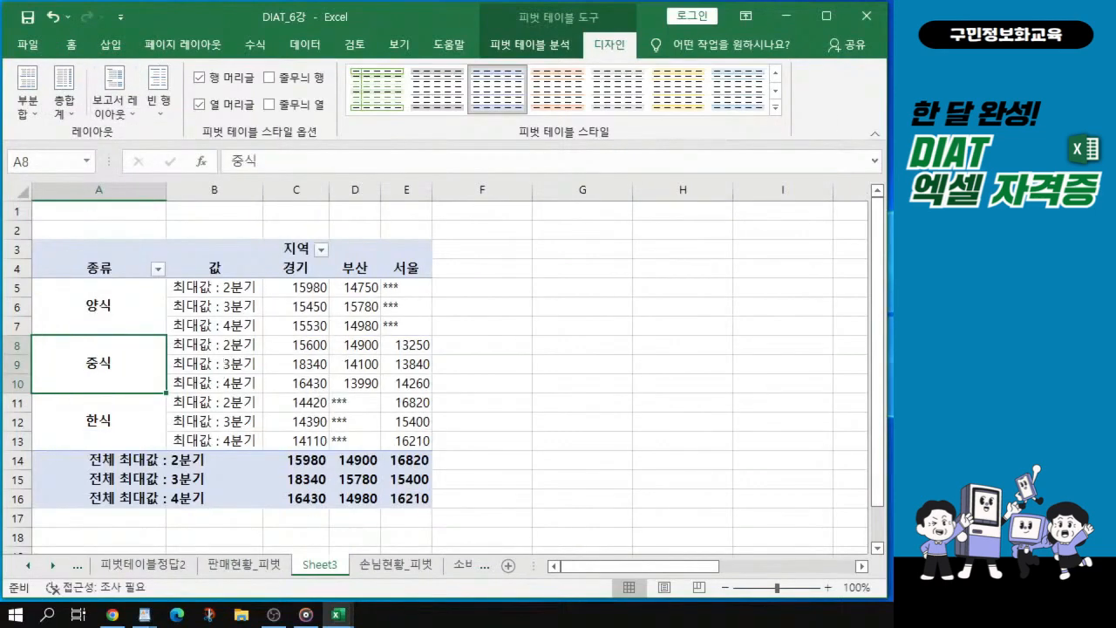
# - Apply the blue pivot table style from the second row of the 중간 group
pyautogui.click(776, 108)
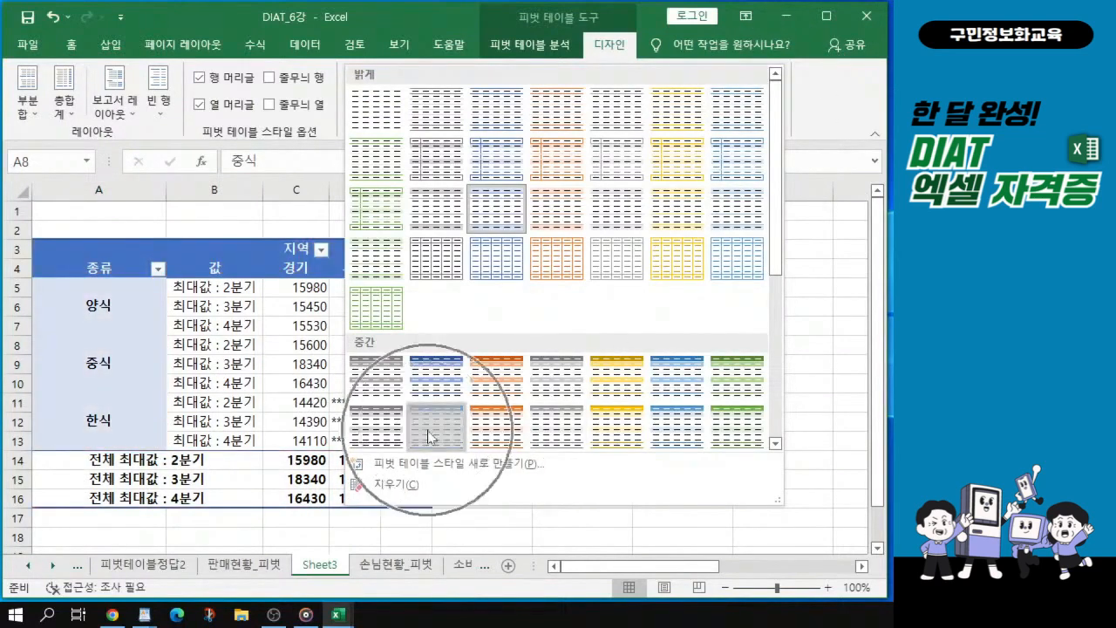
pyautogui.press('Escape')
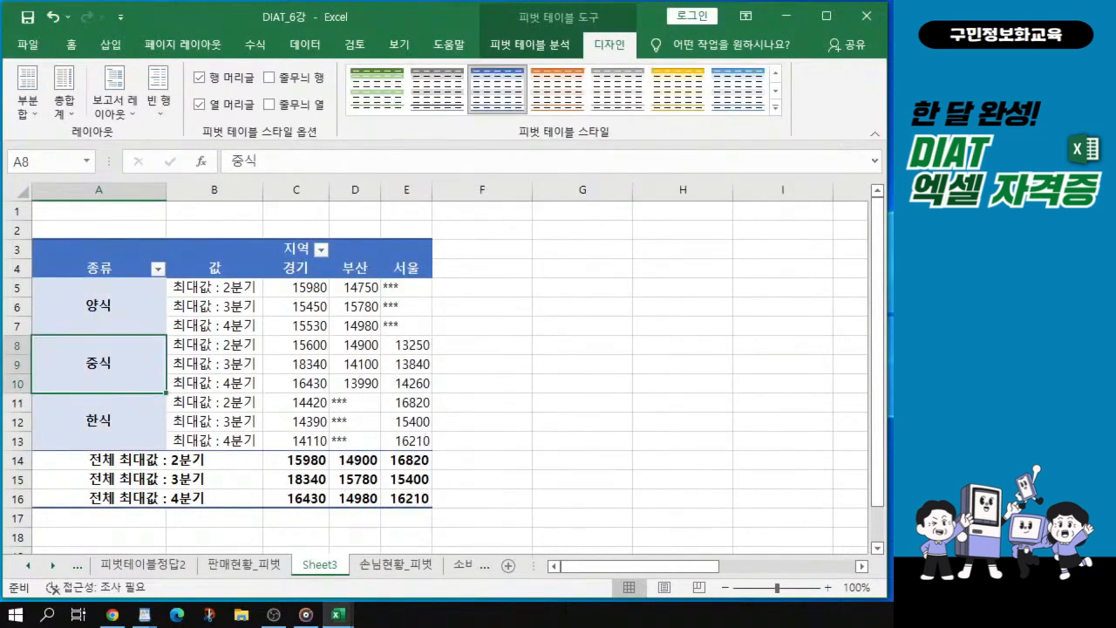
pyautogui.hotkey('alt', 'Tab')
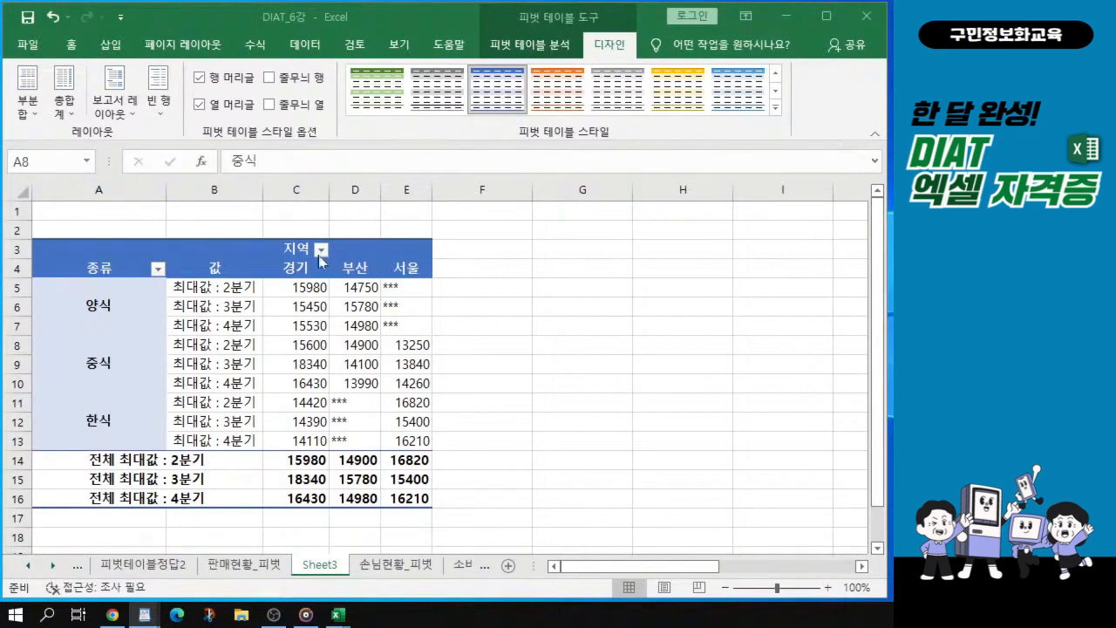
# - Filter the 지역 column field to exclude 부산, keeping only 경기 and 서울
pyautogui.scroll(3, 312, 281)
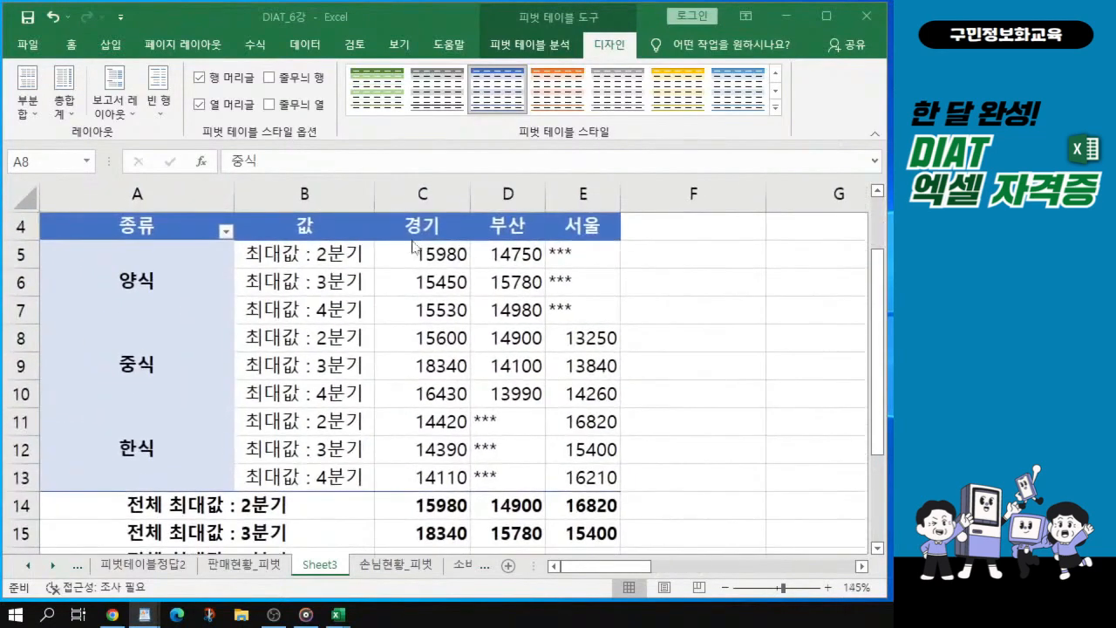
pyautogui.click(462, 290)
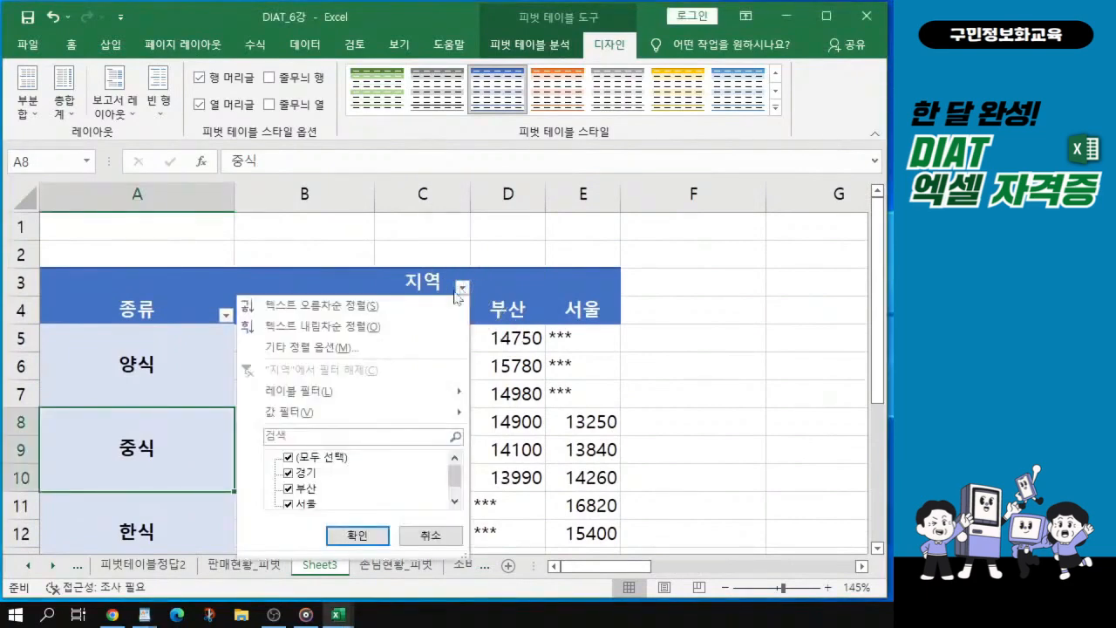
pyautogui.click(294, 491)
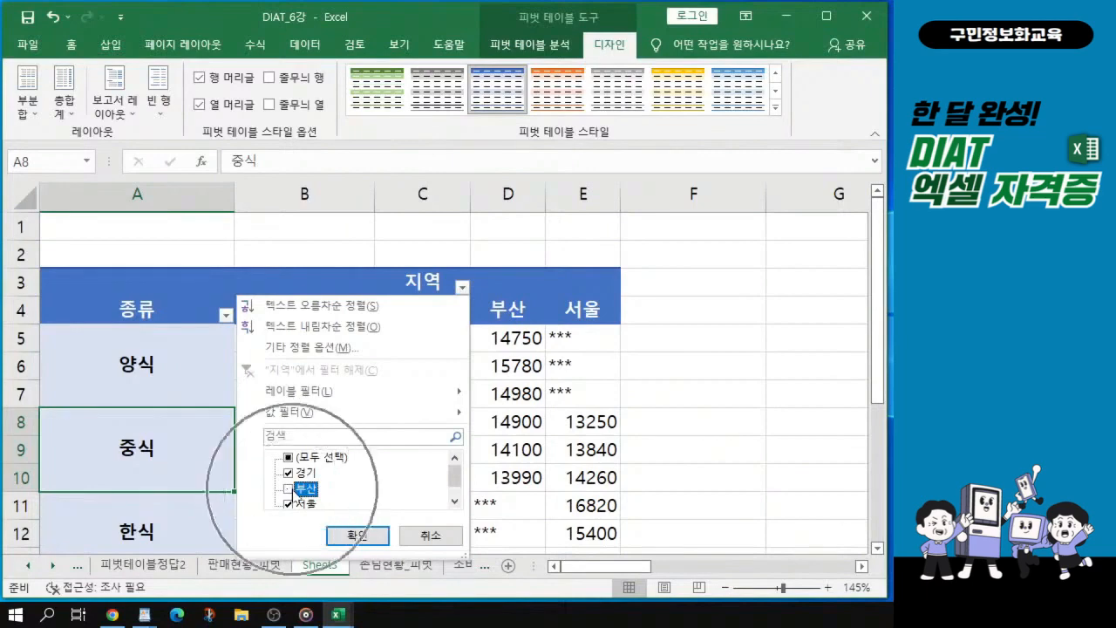
pyautogui.scroll(-1, 295, 489)
pyautogui.click(358, 535)
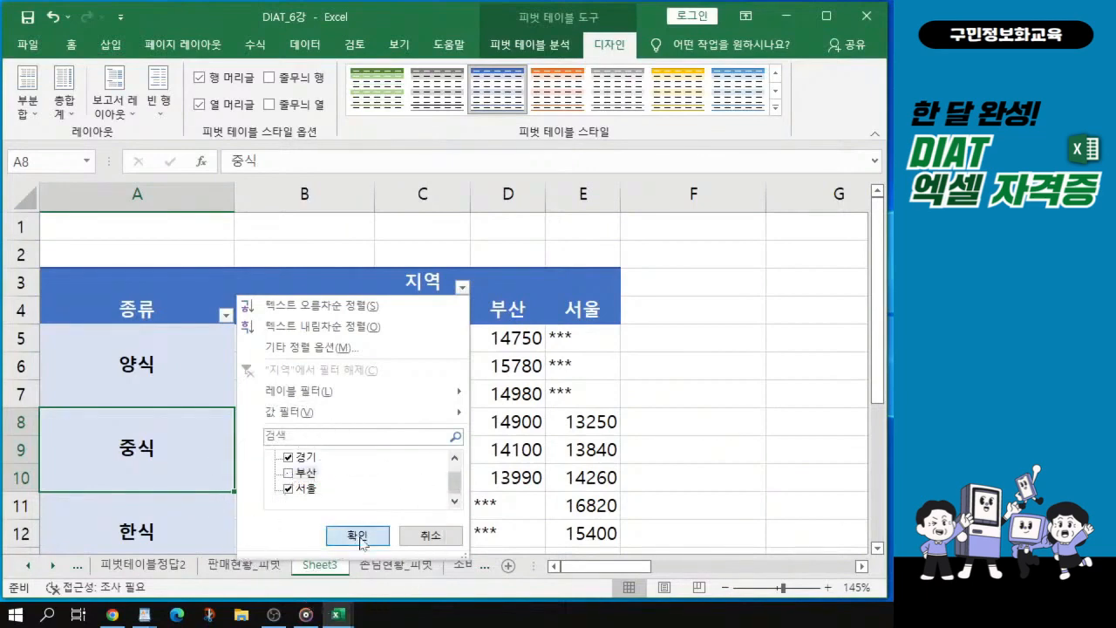
pyautogui.click(358, 535)
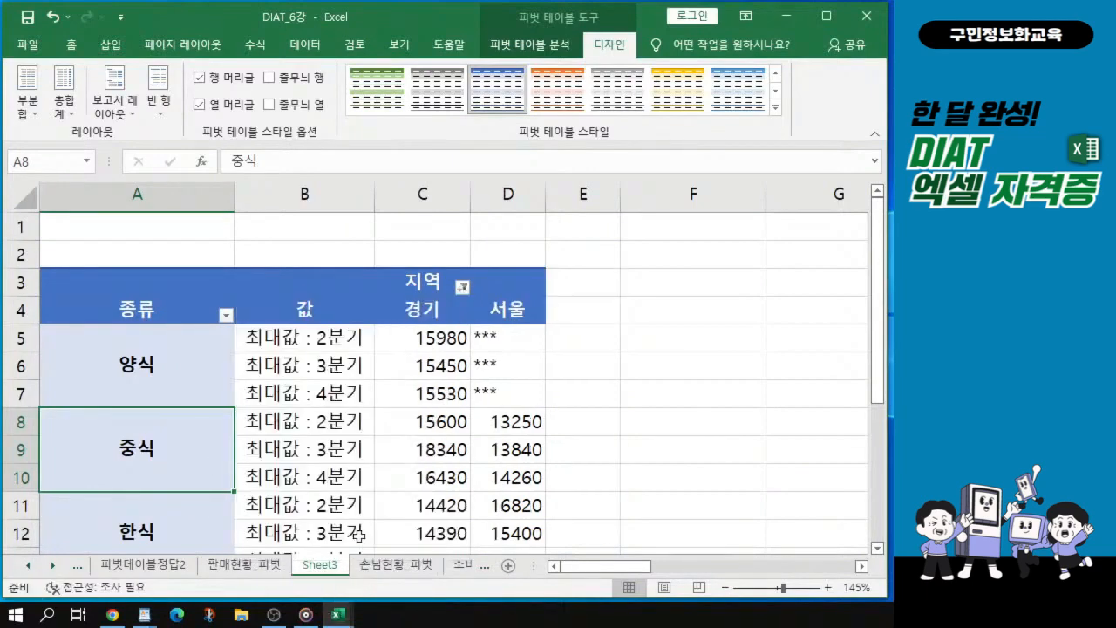
# - Format the pivot values in C5:D16 as 숫자 with the 1000 단위 구분 기호 thousands separator
pyautogui.click(406, 336)
pyautogui.moveTo(406, 336); pyautogui.dragTo(506, 507)
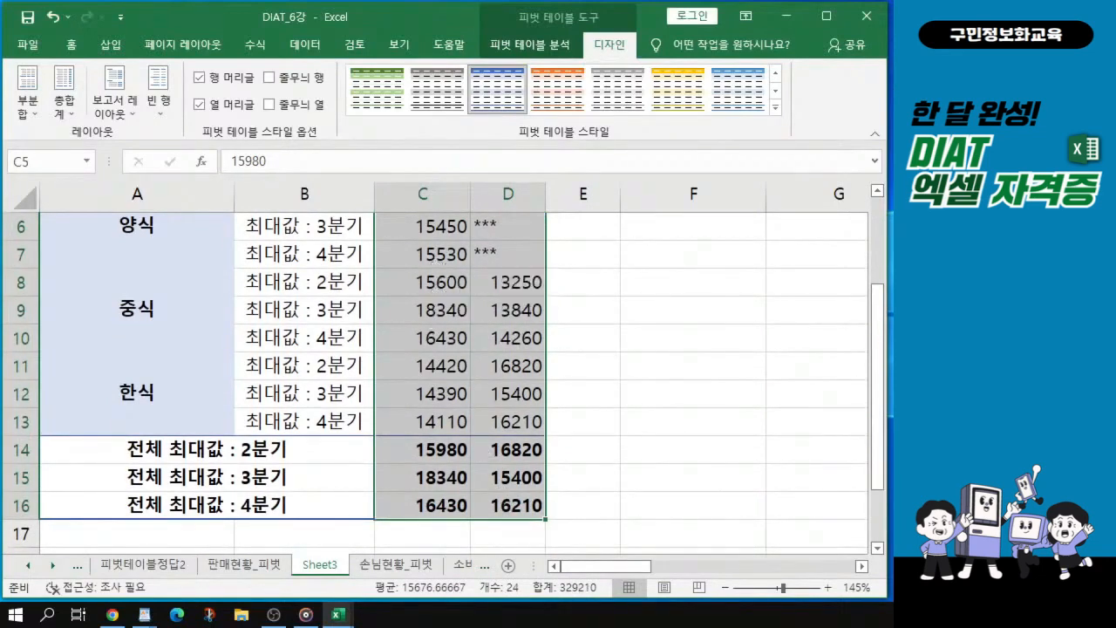
pyautogui.hotkey('alt', 'Tab')
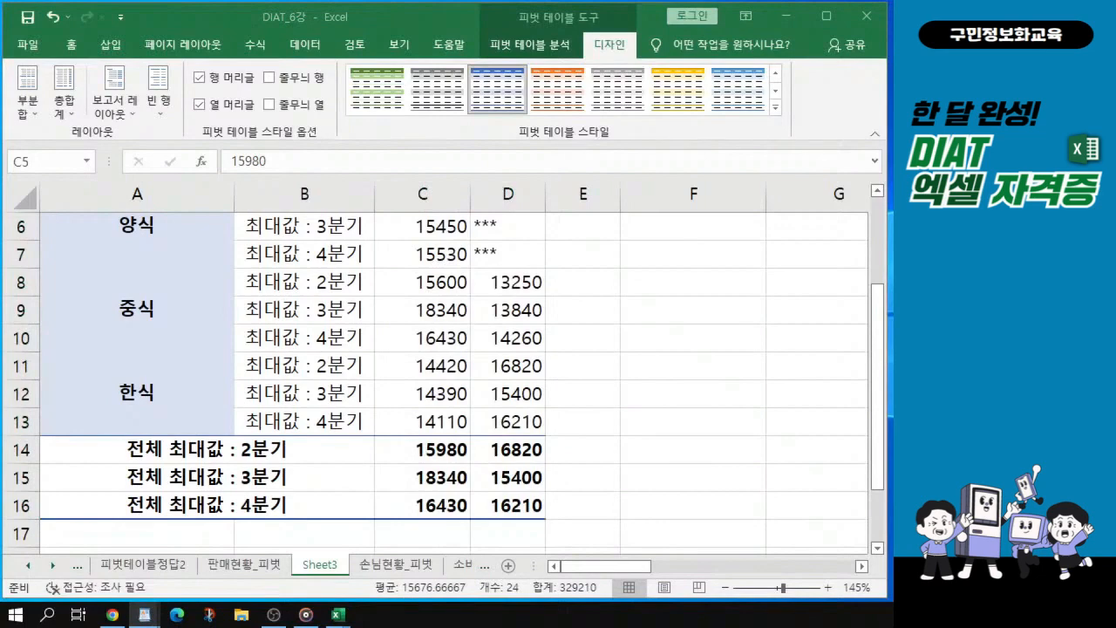
pyautogui.hotkey('alt', 'Tab')
pyautogui.scroll(1, 444, 373)
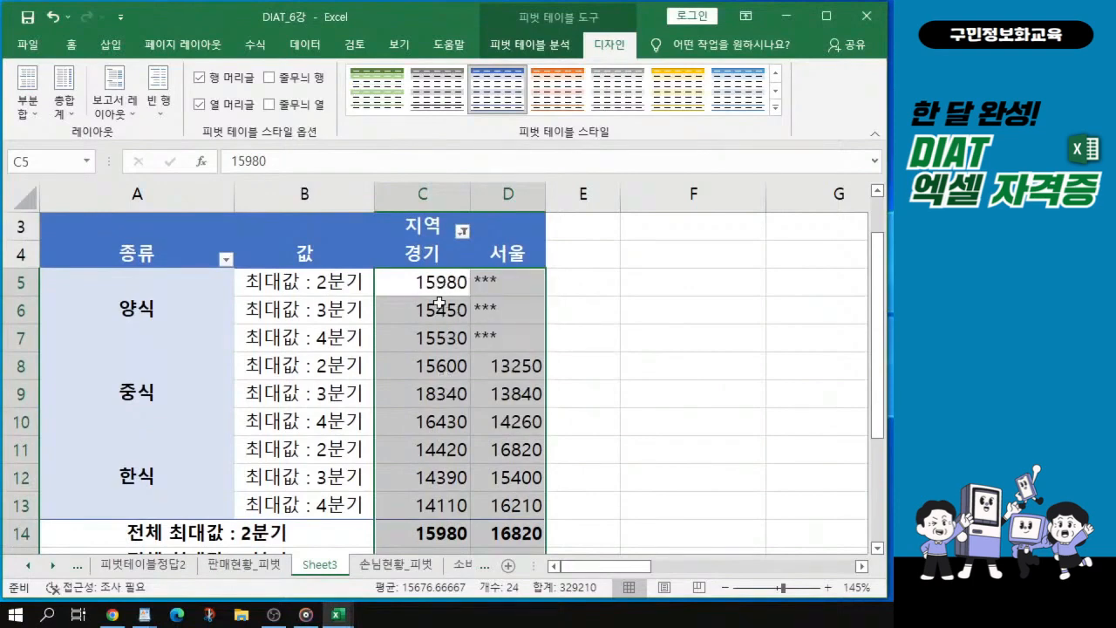
pyautogui.hotkey('ctrl', '1')
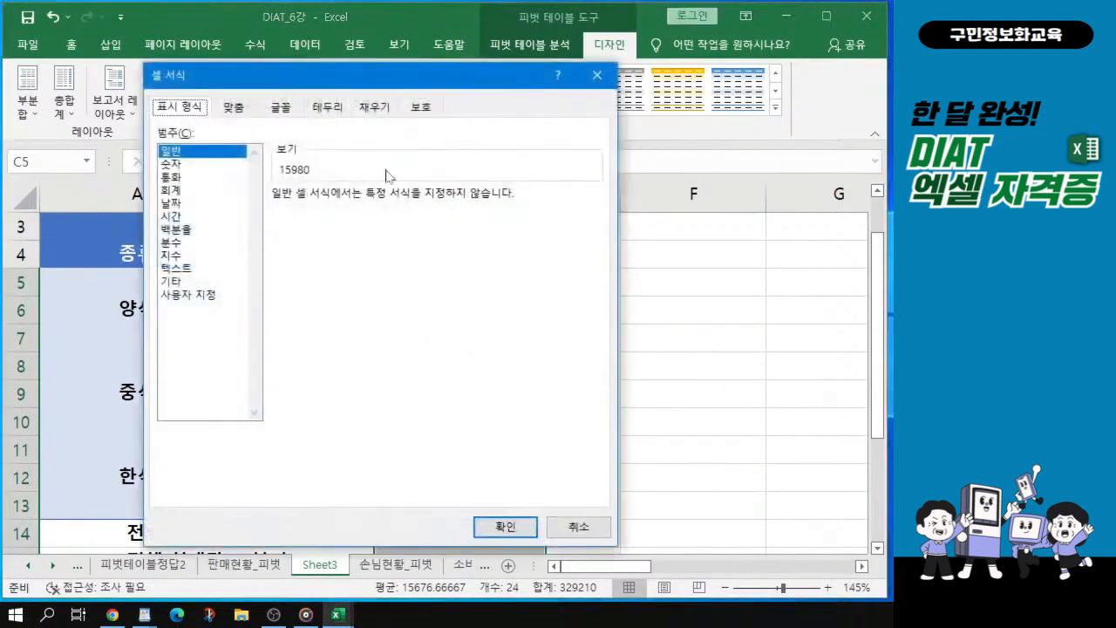
pyautogui.click(181, 165)
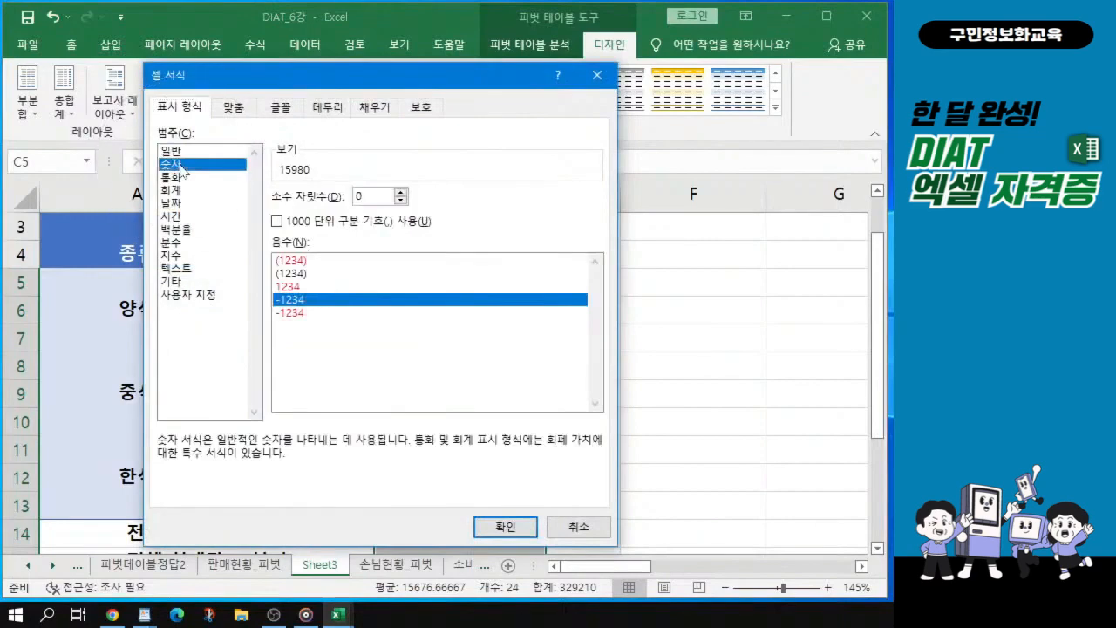
pyautogui.click(293, 223)
pyautogui.press('ctrl')
pyautogui.press('ctrl')
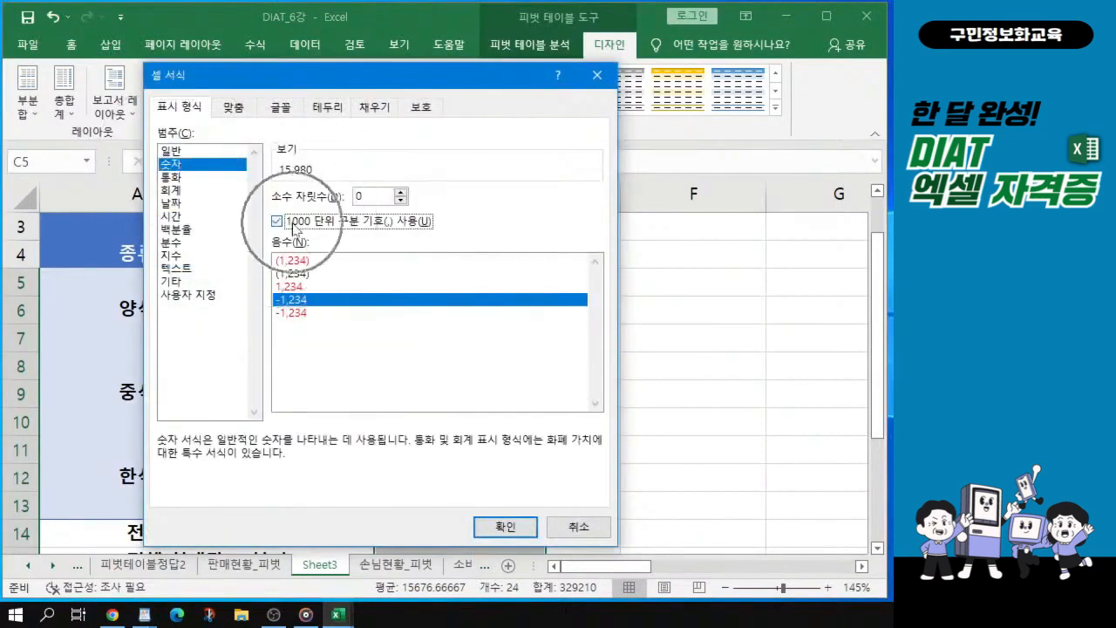
pyautogui.hotkey('ctrl', '2')
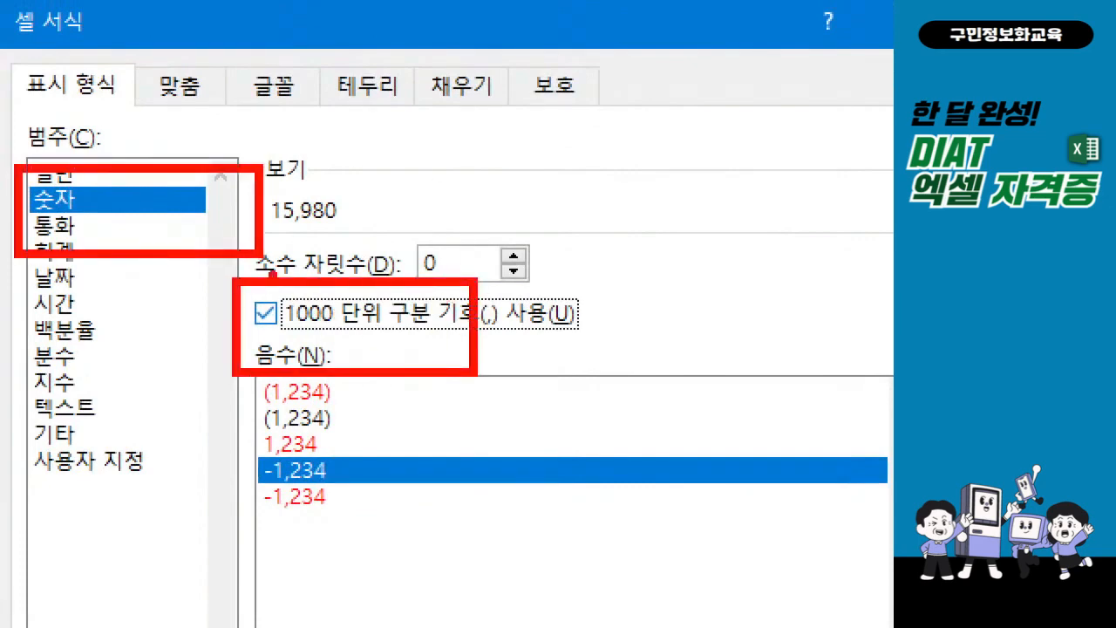
pyautogui.moveTo(174, 52)
pyautogui.mouseDown()
pyautogui.moveTo(185, 83)
pyautogui.moveTo(233, 31)
pyautogui.mouseUp()
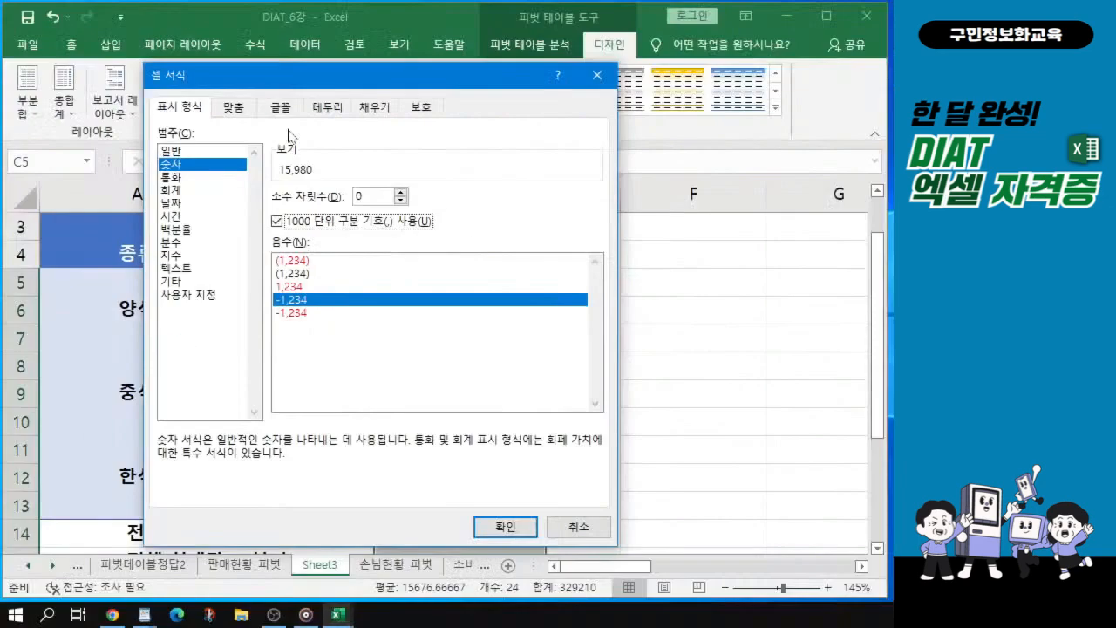
# - Set the selected pivot values' horizontal alignment to 오른쪽 (들여쓰기) and apply the cell formatting
pyautogui.click(180, 85)
pyautogui.click(191, 219)
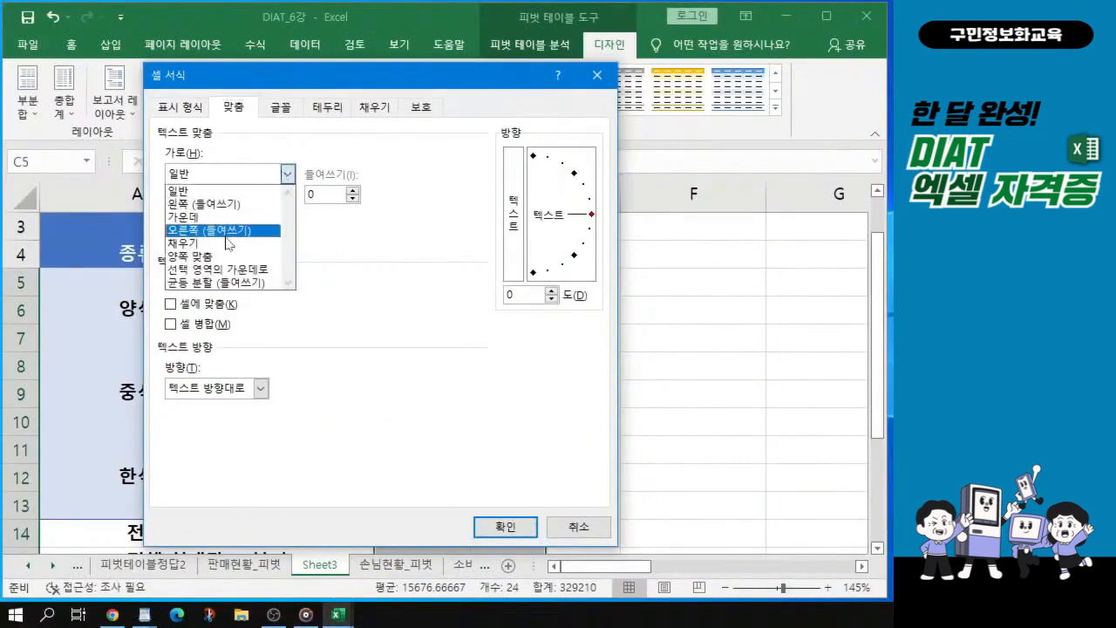
pyautogui.click(231, 230)
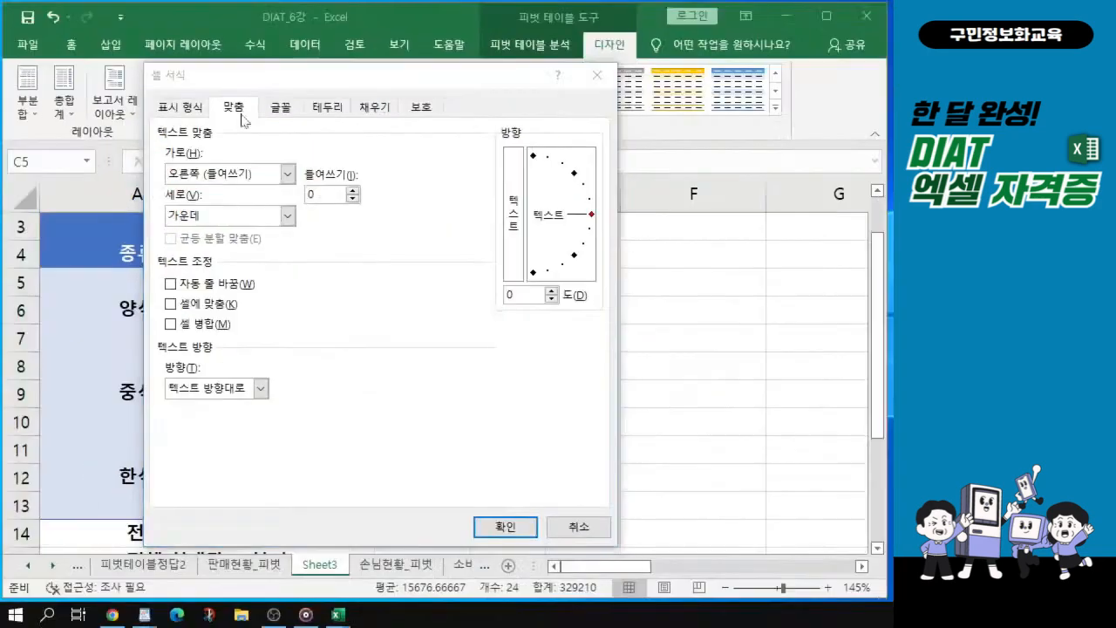
pyautogui.click(517, 532)
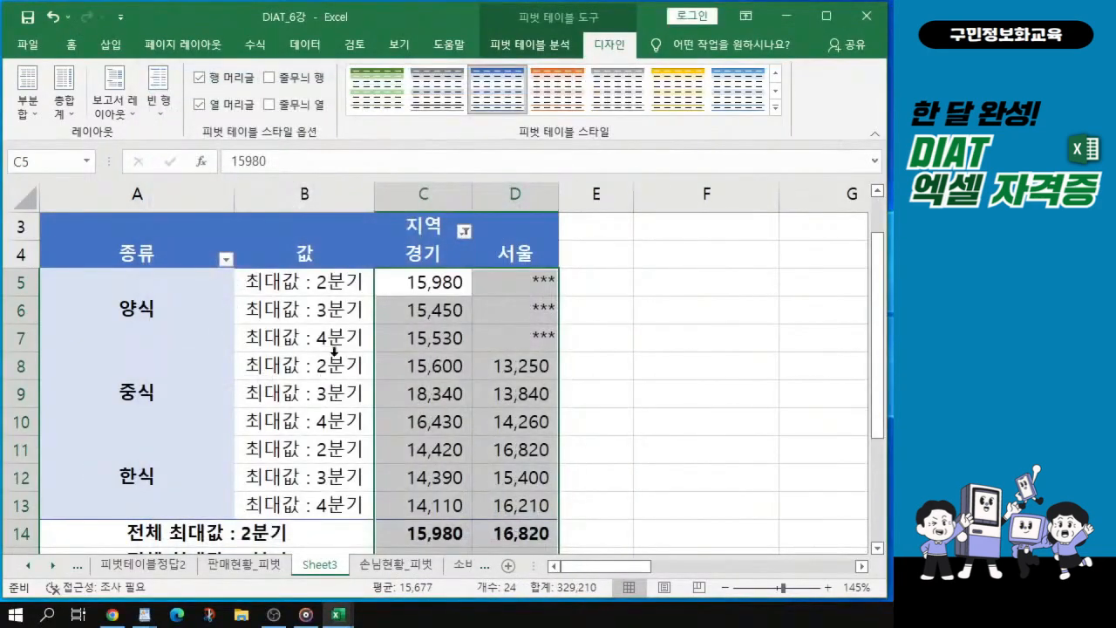
# - Rename Sheet3 as 피벗테이블 정답3
pyautogui.doubleClick(321, 565)
pyautogui.write('피')
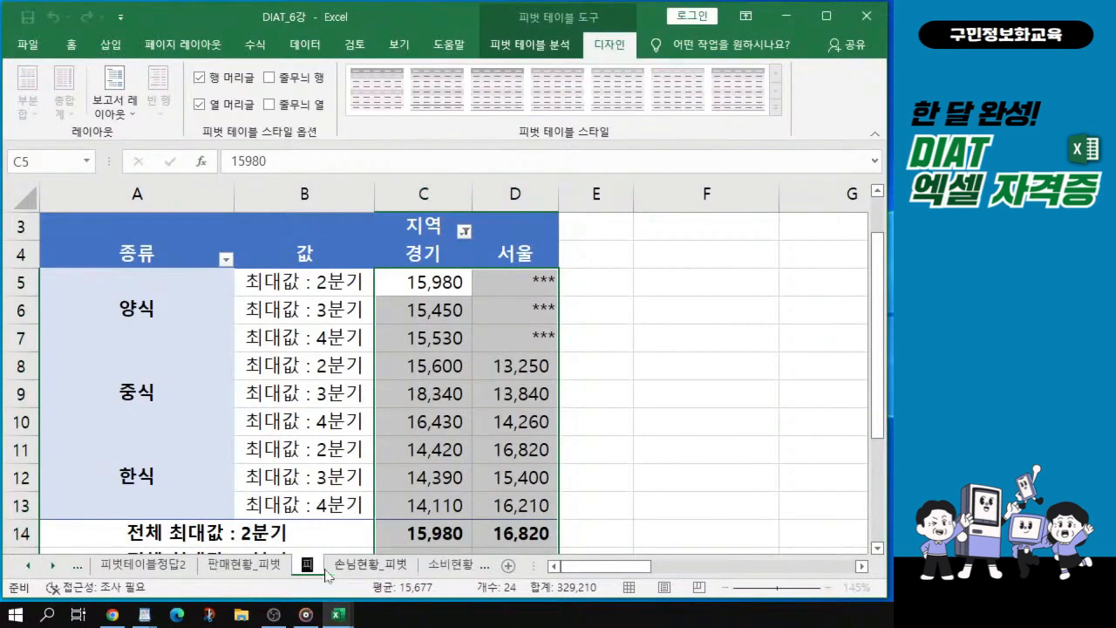
pyautogui.write('벗ㅌ')
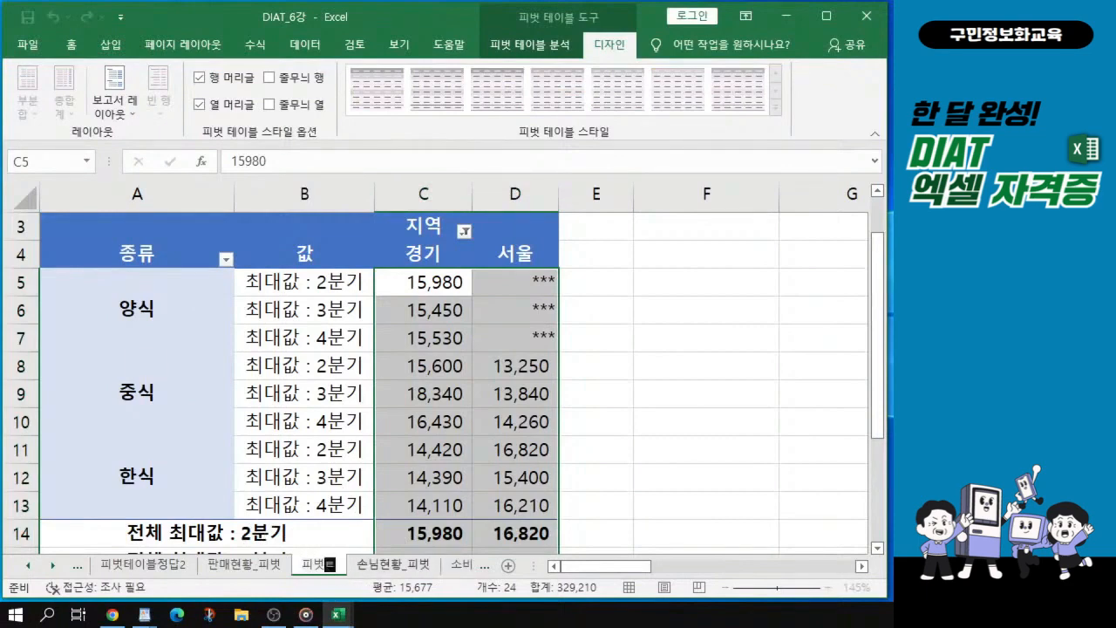
pyautogui.write('ㅔ이ㅂ')
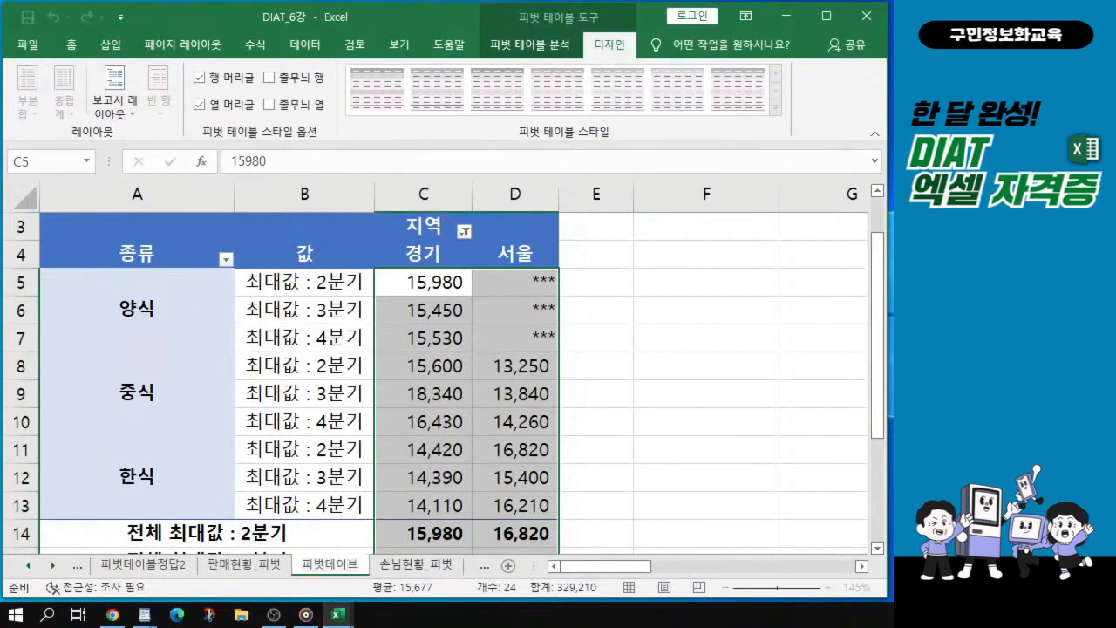
pyautogui.write('블 정답3')
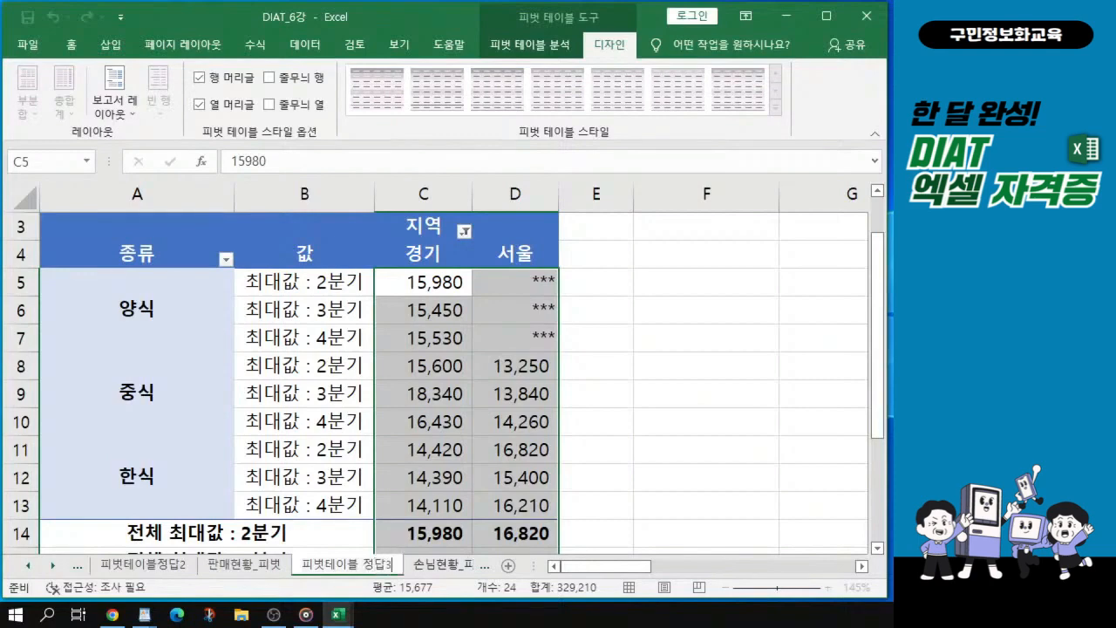
pyautogui.press('Return')
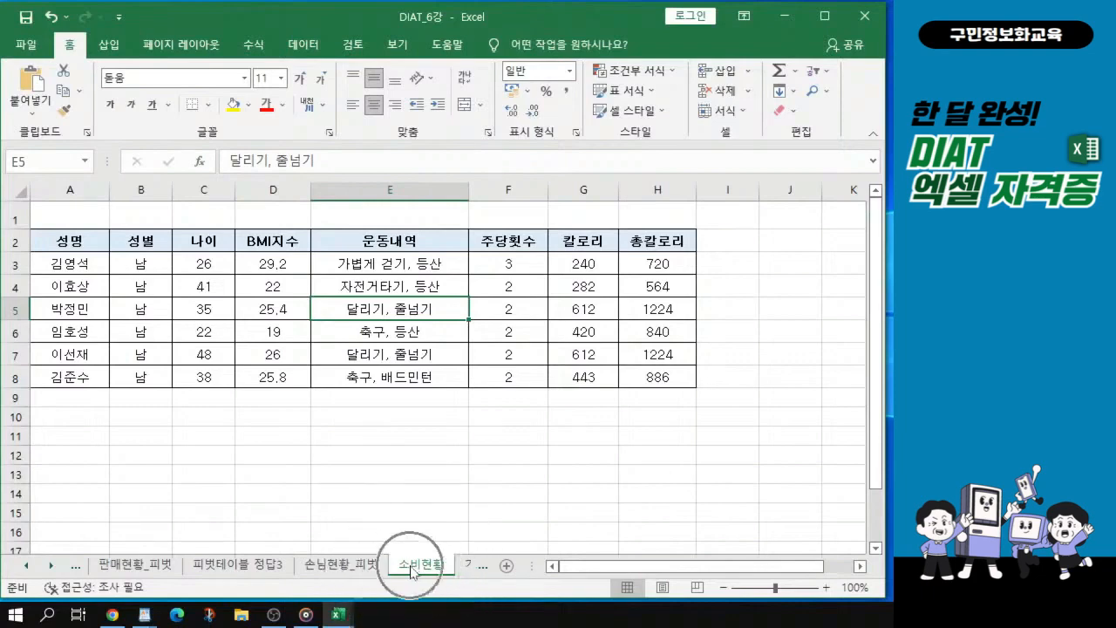
# - On the 소비현황 sheet, select the 성명 column (A2:A8) together with the 나이 and BMI지수 columns (C2:D8)
pyautogui.click(50, 567)
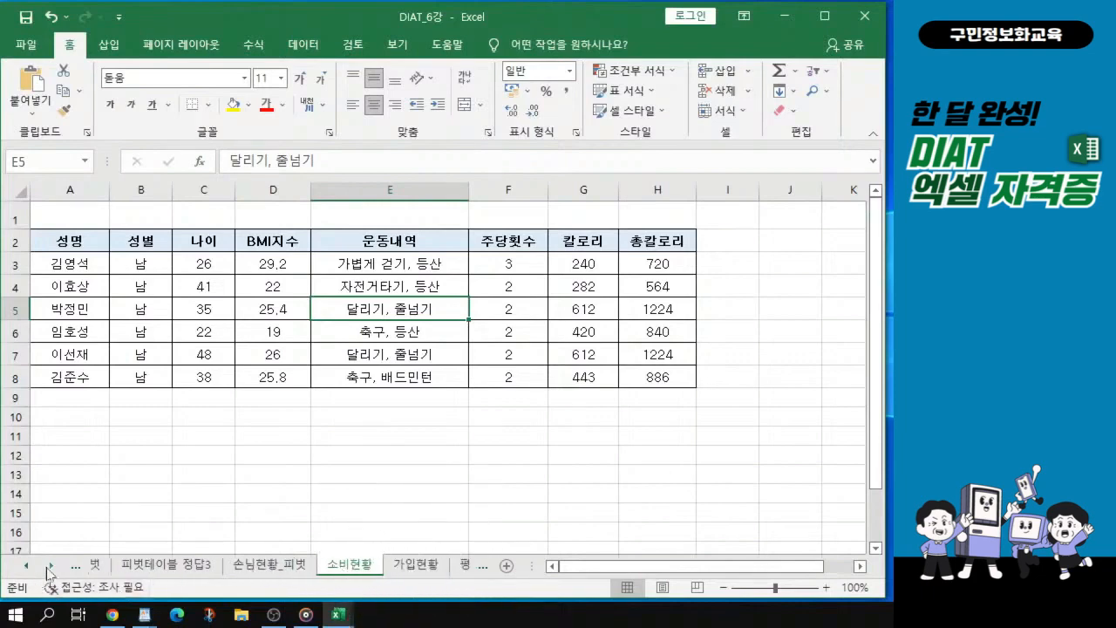
pyautogui.click(50, 567)
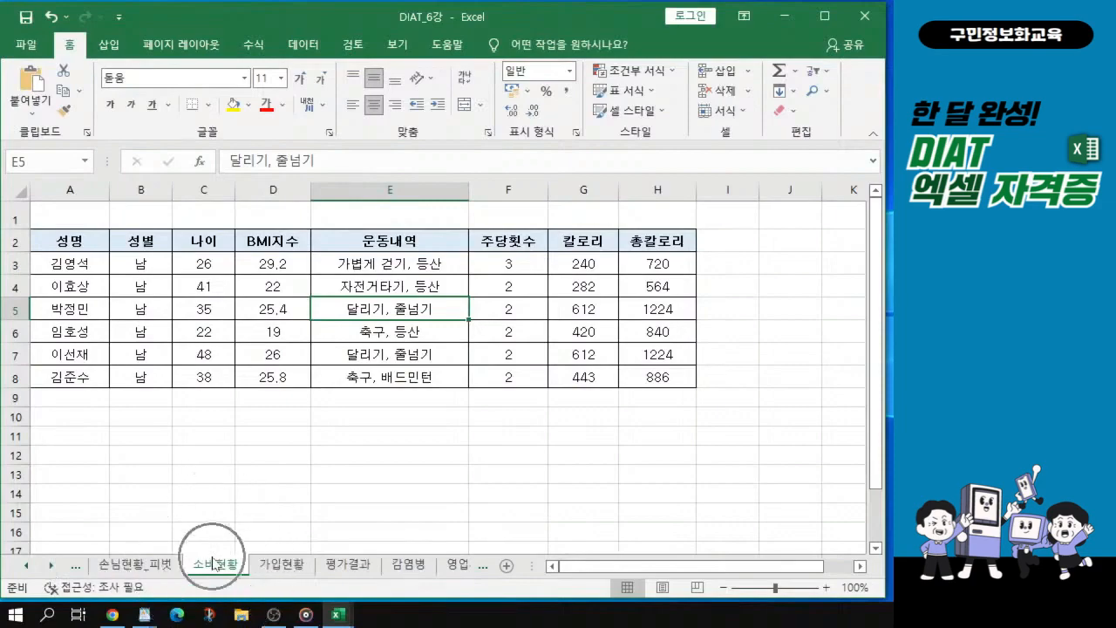
pyautogui.click(338, 281)
pyautogui.scroll(2, 338, 281)
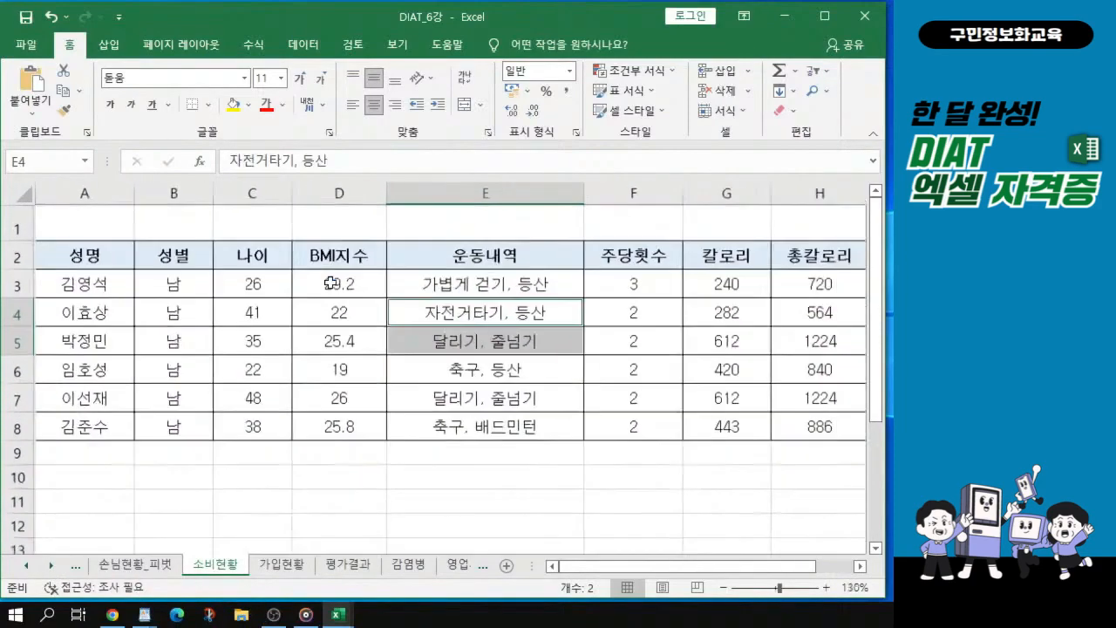
pyautogui.click(286, 312)
pyautogui.scroll(-1, 484, 363)
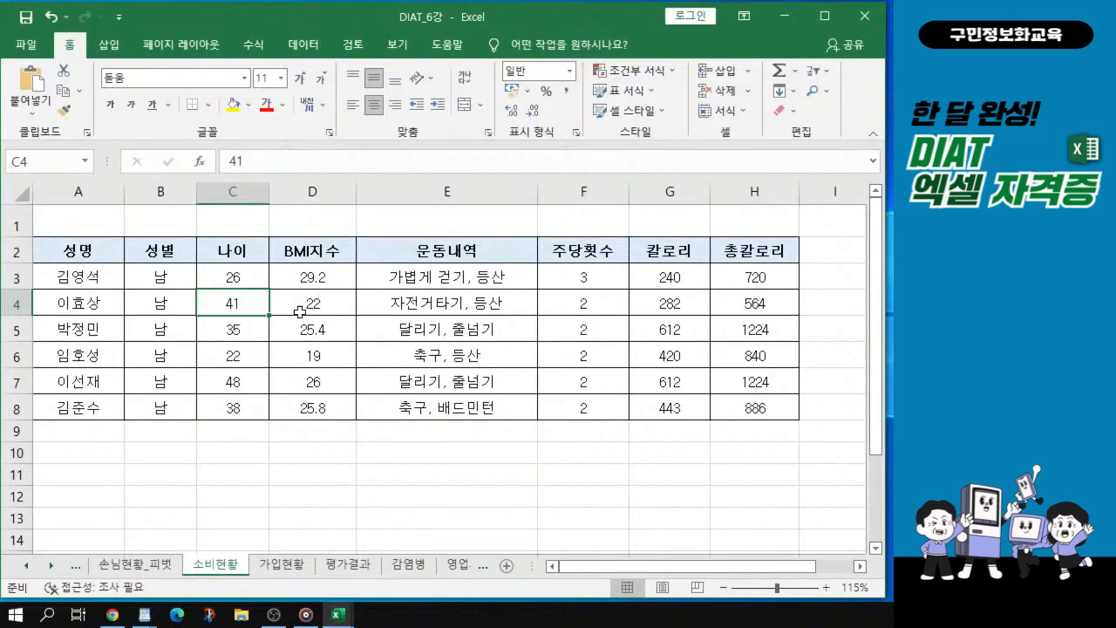
pyautogui.hotkey('alt', 'Tab')
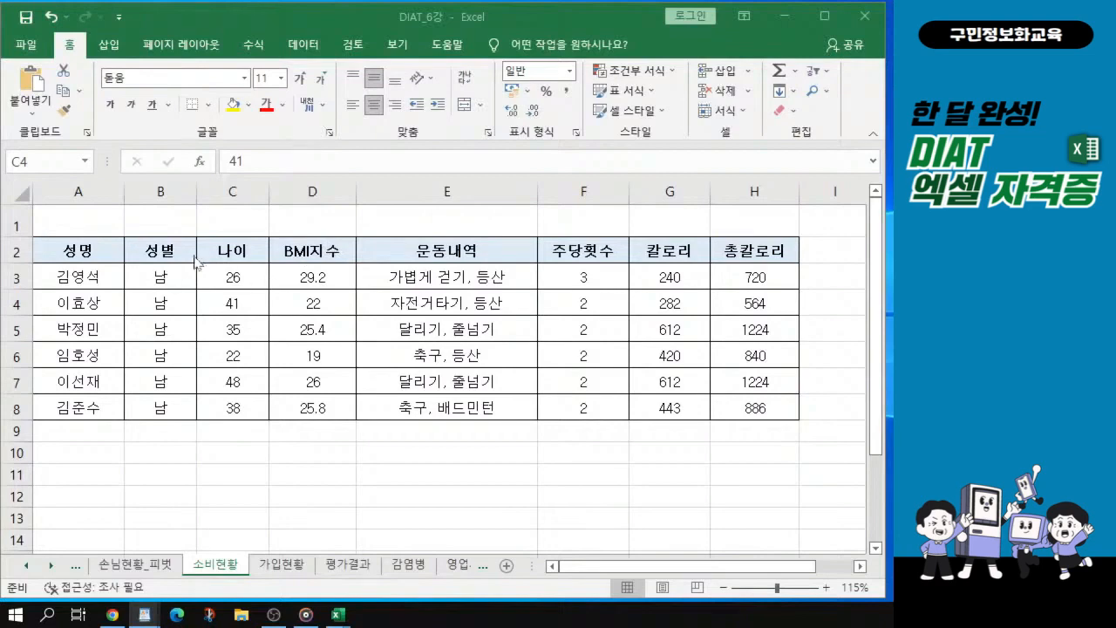
pyautogui.click(172, 281)
pyautogui.click(87, 256)
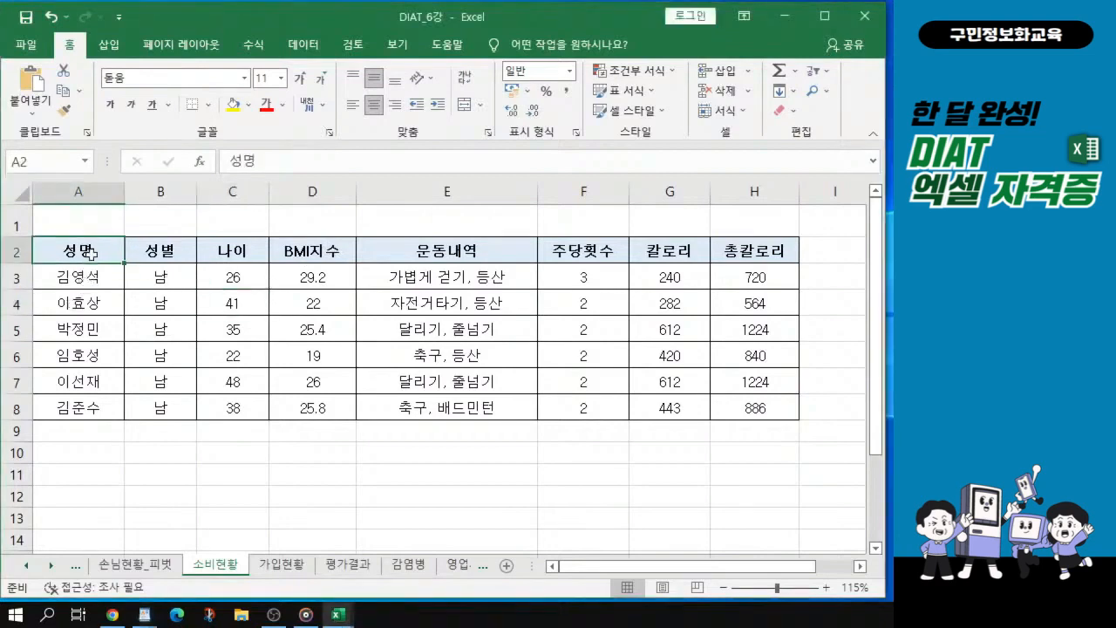
pyautogui.moveTo(91, 251); pyautogui.dragTo(104, 406)
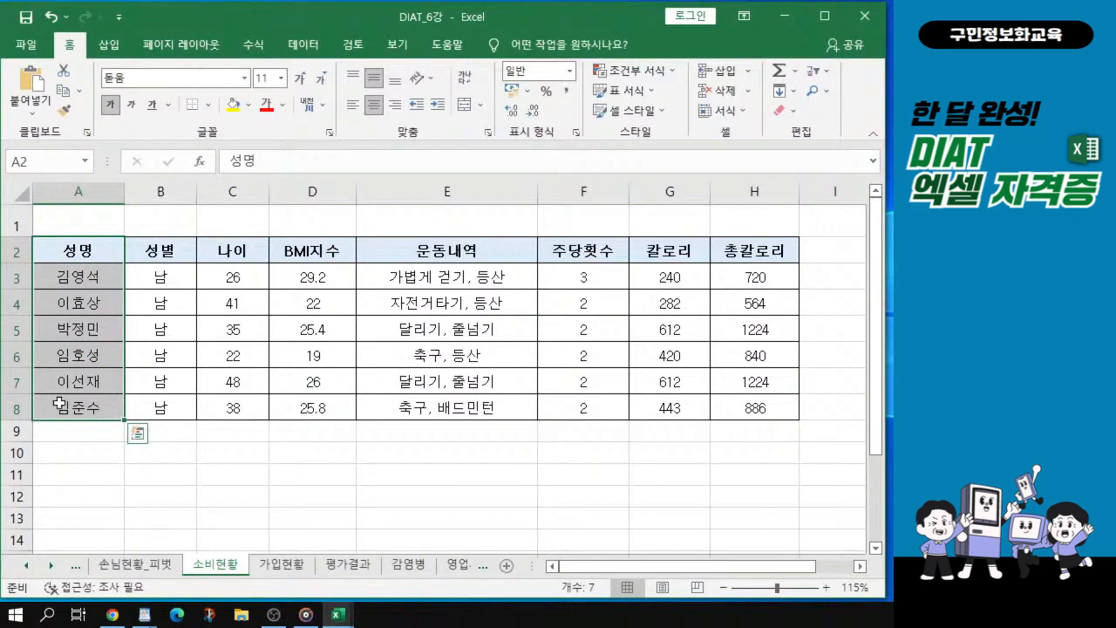
pyautogui.keyDown('ctrl'); pyautogui.click(235, 251); pyautogui.keyUp('ctrl')
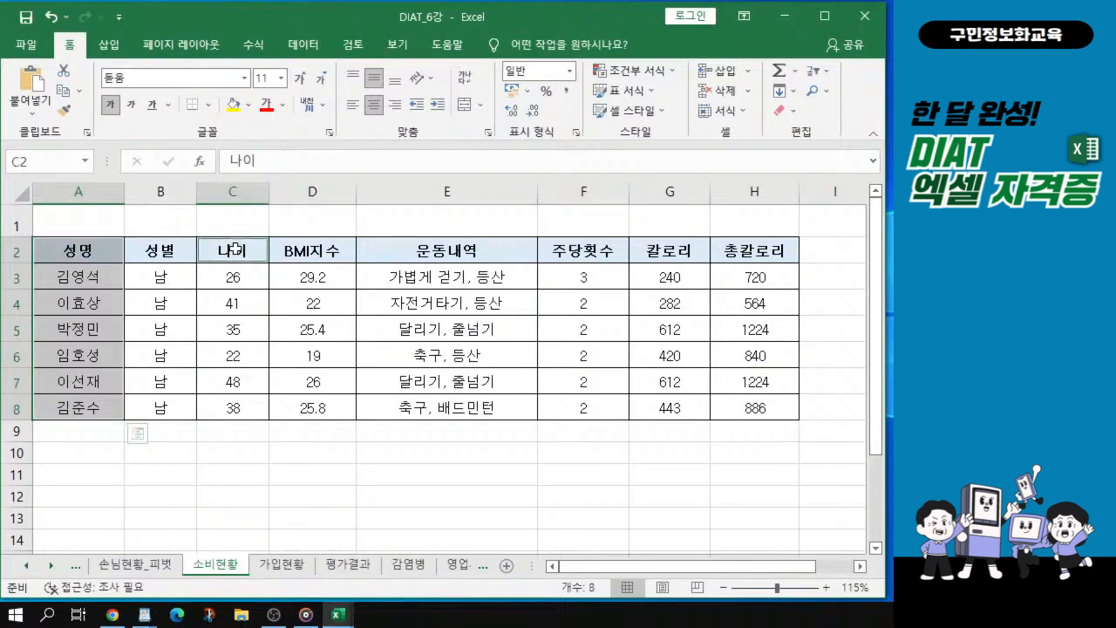
pyautogui.moveTo(236, 248)
pyautogui.mouseDown()
pyautogui.moveTo(241, 273)
pyautogui.moveTo(296, 282)
pyautogui.moveTo(301, 381)
pyautogui.moveTo(324, 306)
pyautogui.moveTo(323, 408)
pyautogui.moveTo(328, 261)
pyautogui.moveTo(332, 409)
pyautogui.mouseUp()
pyautogui.scroll(1, 300, 374)
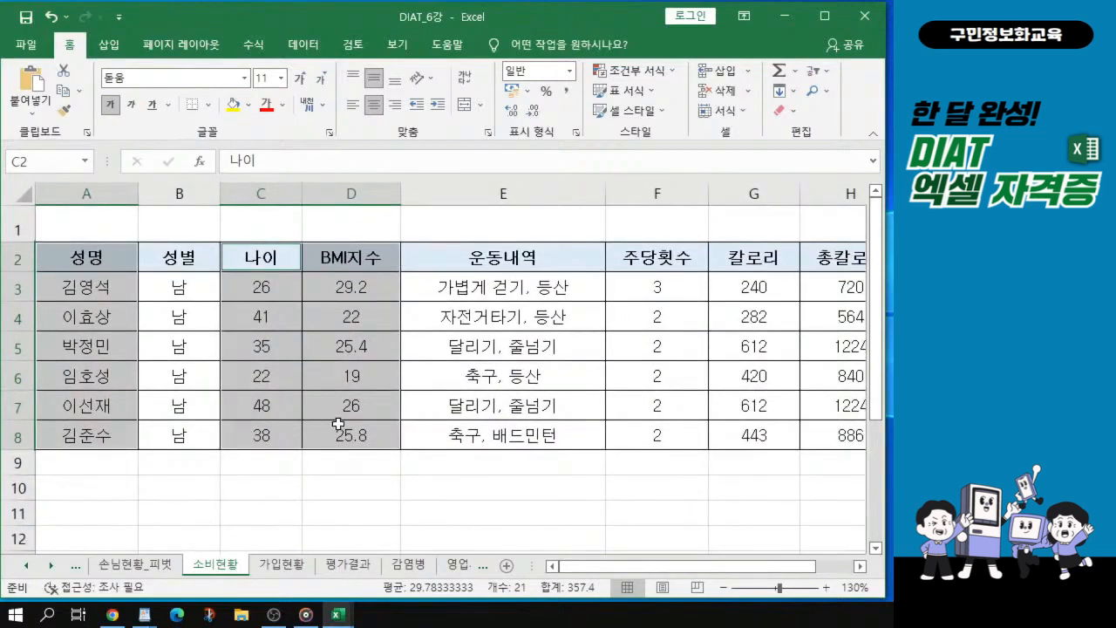
# - Insert the first 2-D column chart type (2차원 세로 막대형) from the selected 성명, 나이 and BMI지수 data
pyautogui.click(110, 44)
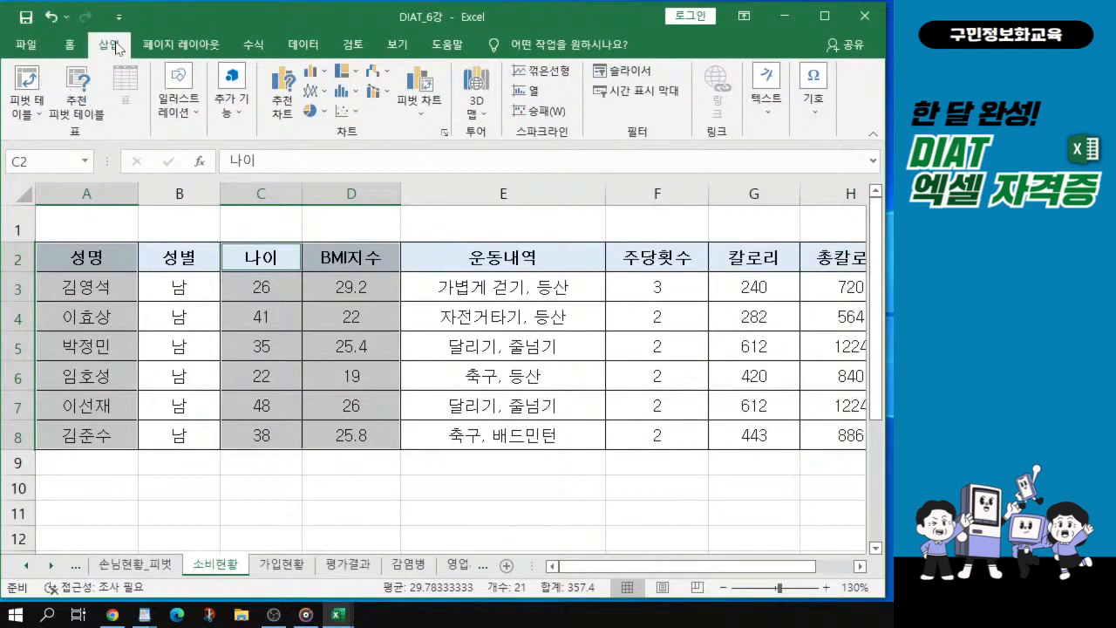
pyautogui.click(118, 48)
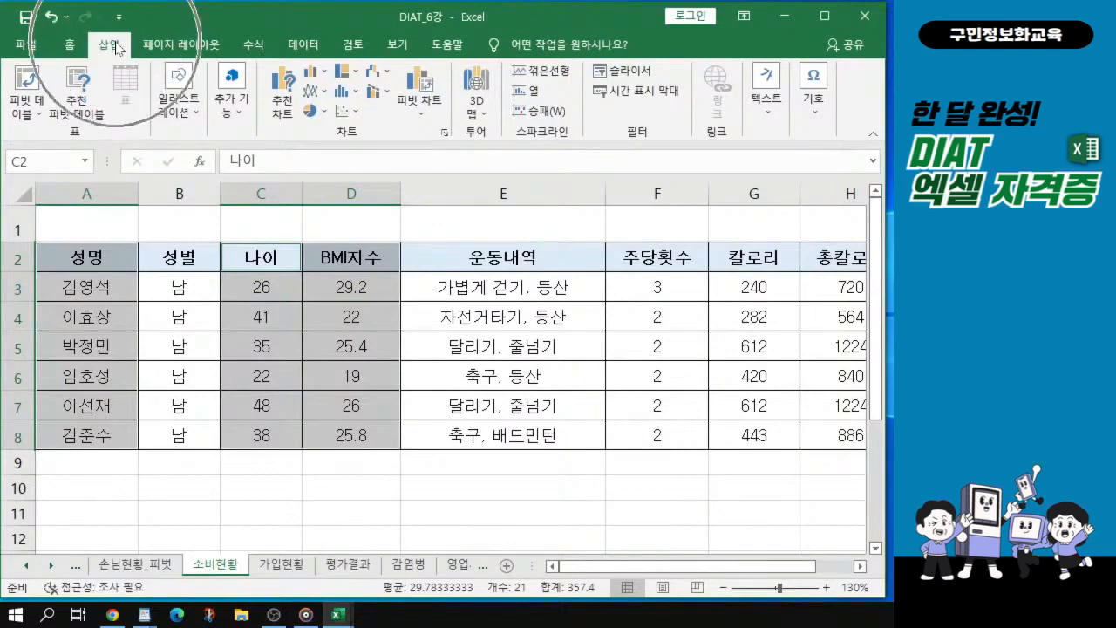
pyautogui.click(359, 142)
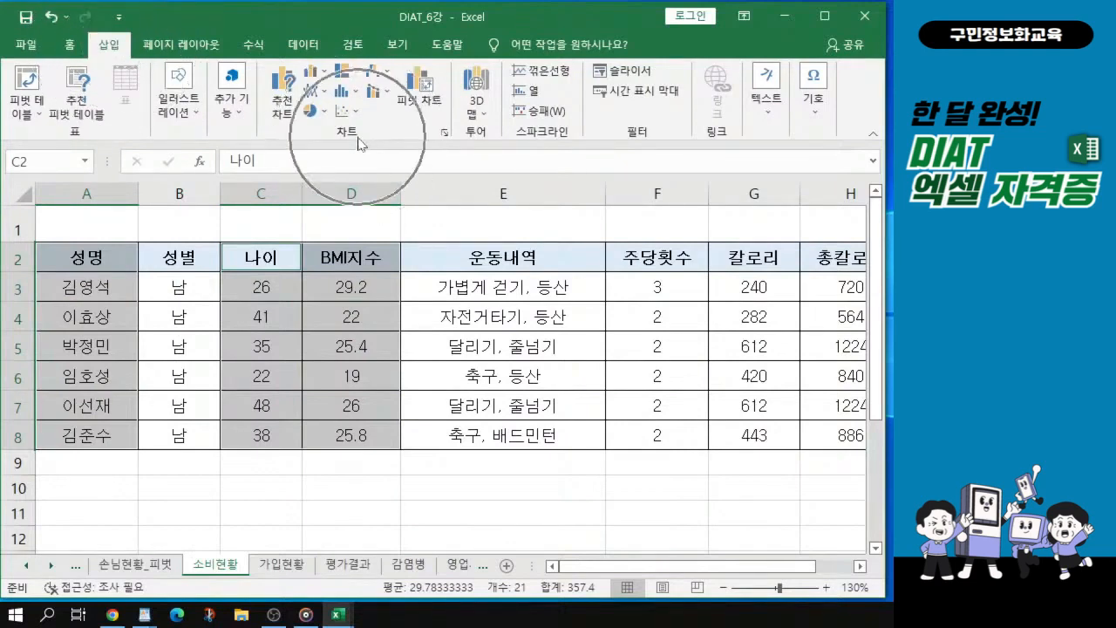
pyautogui.click(317, 73)
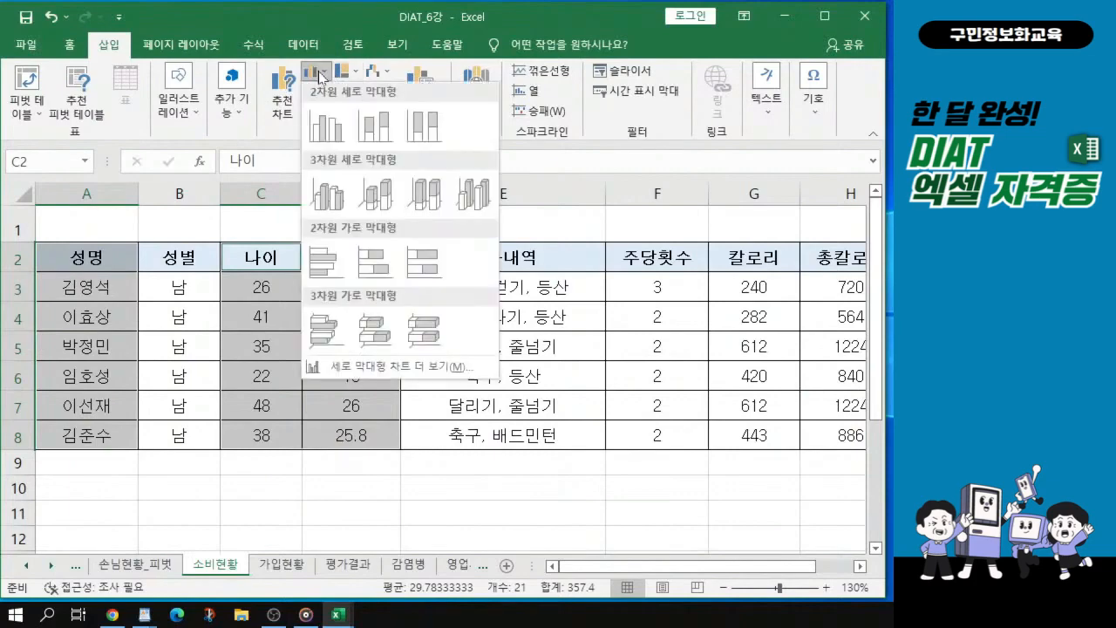
pyautogui.click(320, 75)
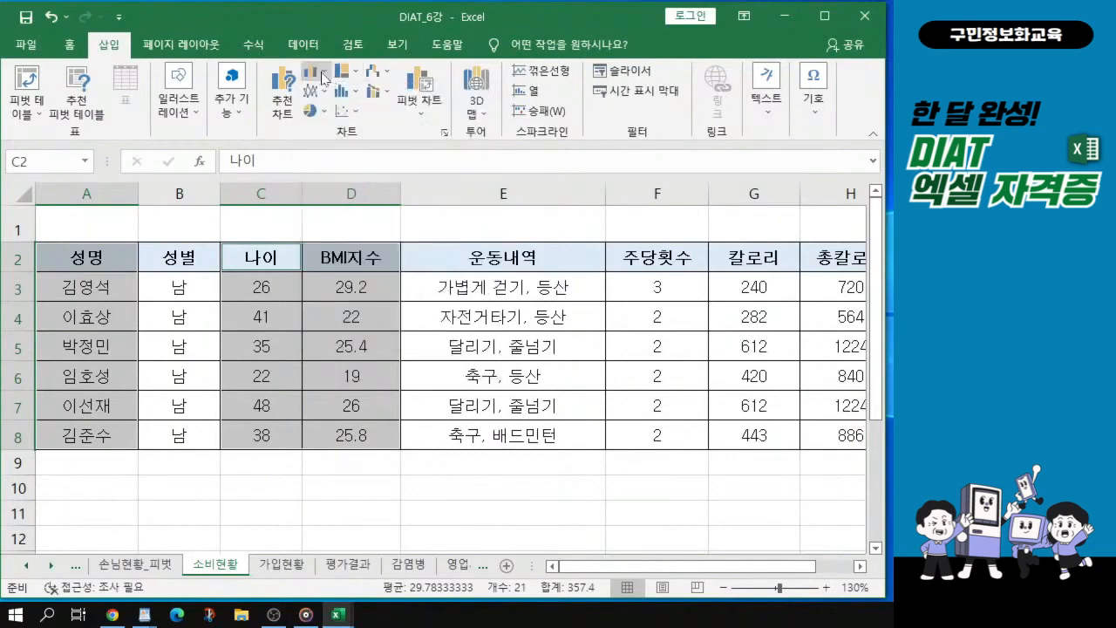
pyautogui.press('alt')
pyautogui.press('n')
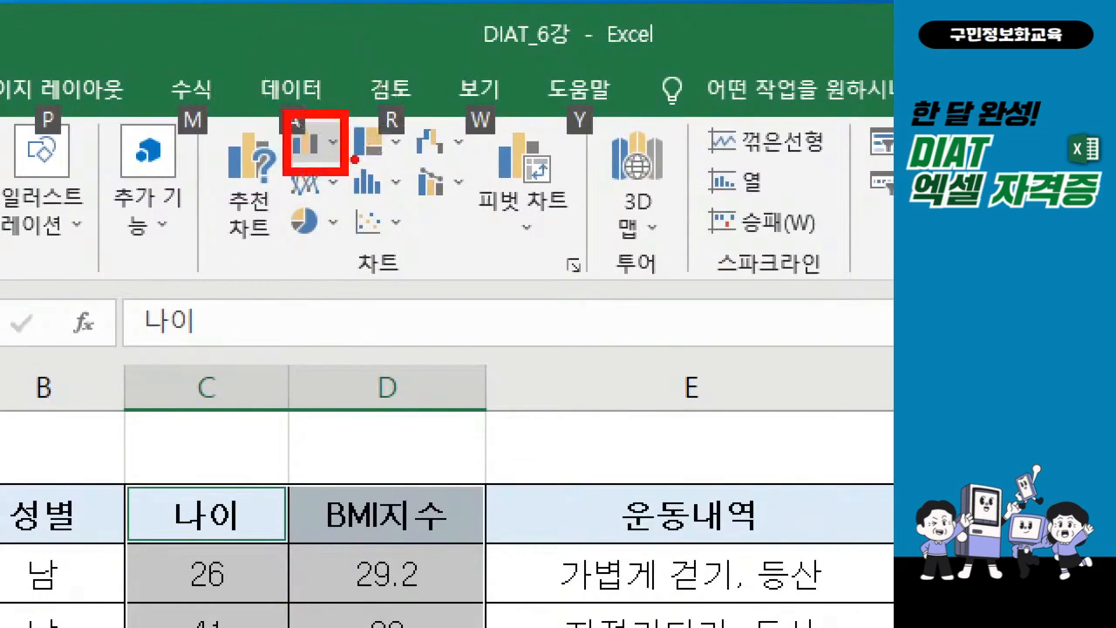
pyautogui.press('Escape')
pyautogui.click(328, 77)
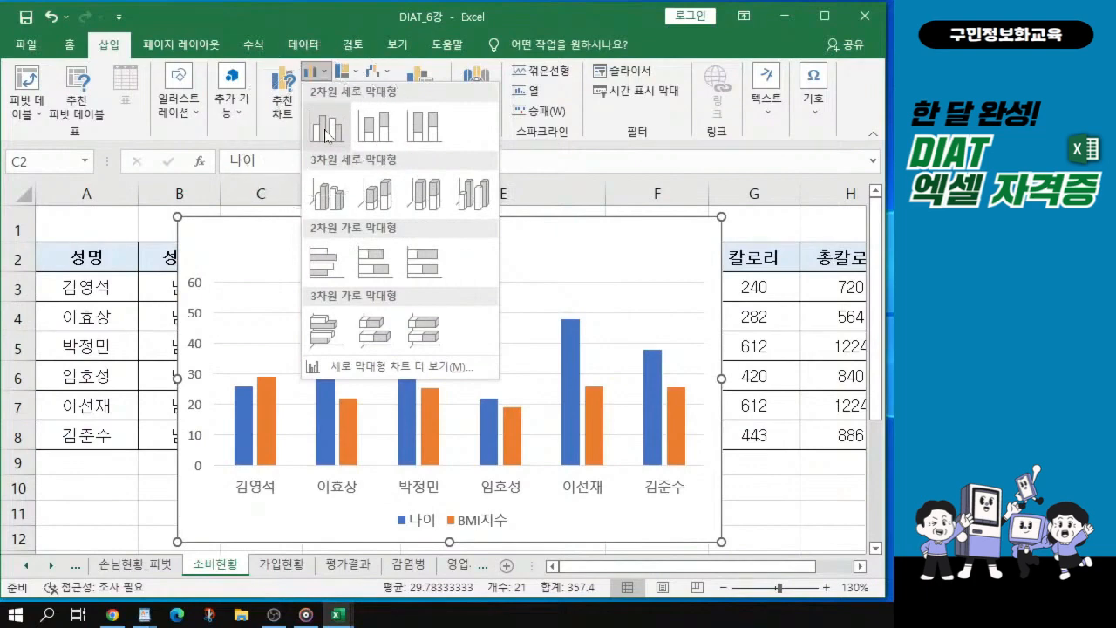
pyautogui.click(325, 135)
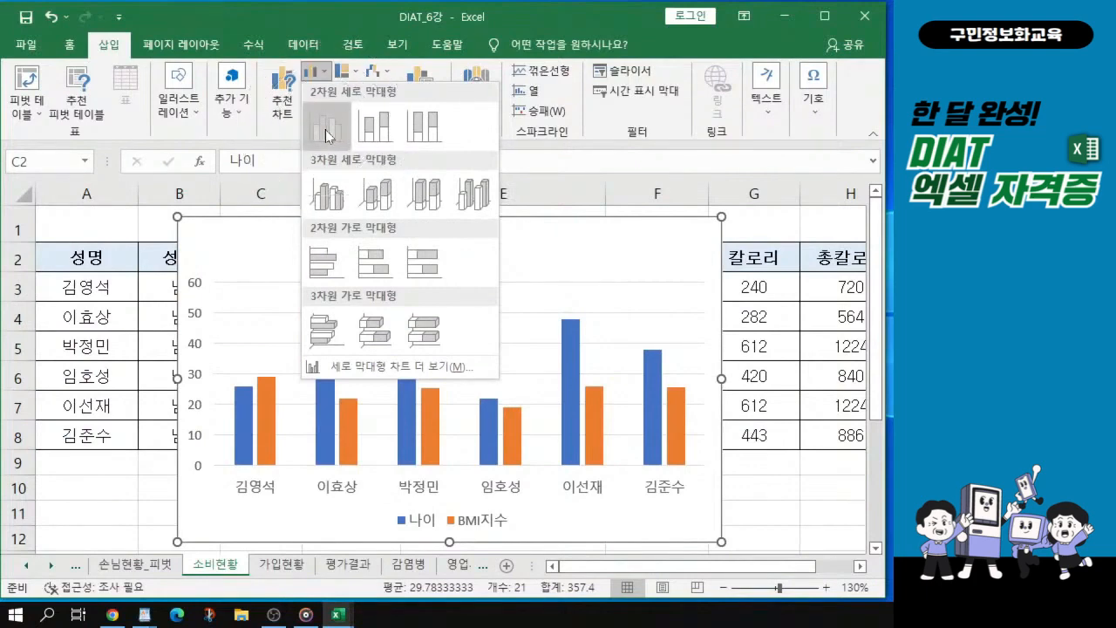
pyautogui.click(327, 135)
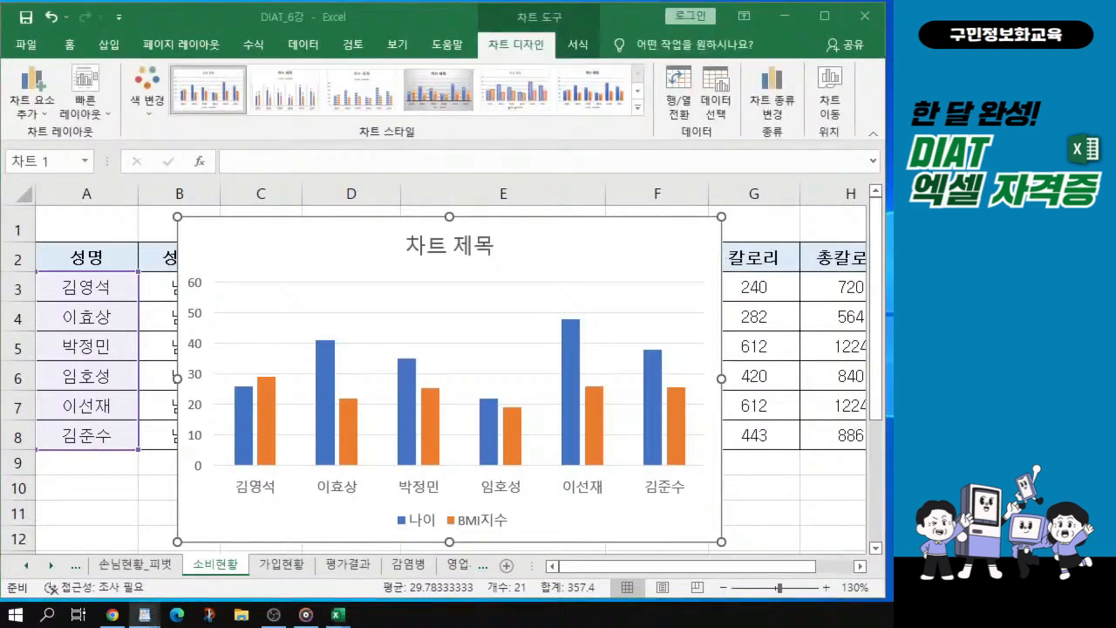
# - Switch to the 차트완성 workbook and examine the finished example chart on its 소비현황 sheet
pyautogui.moveTo(0, 497); pyautogui.dragTo(322, 36)
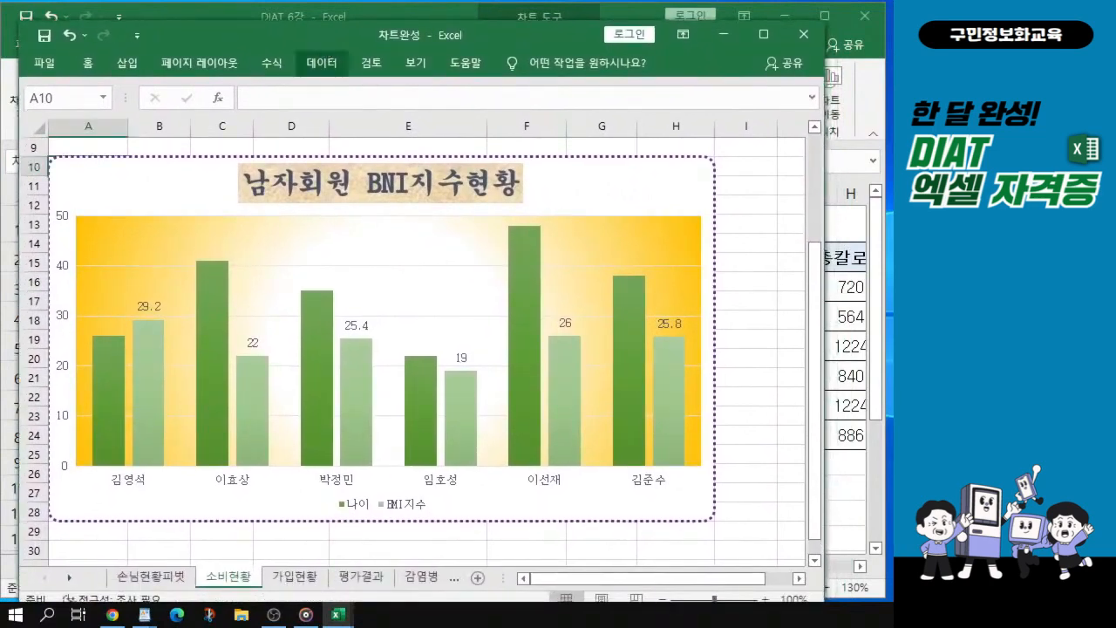
# - Move the 차트완성 workbook window out of the way to return to the DIAT_6강 workbook
pyautogui.click(146, 495)
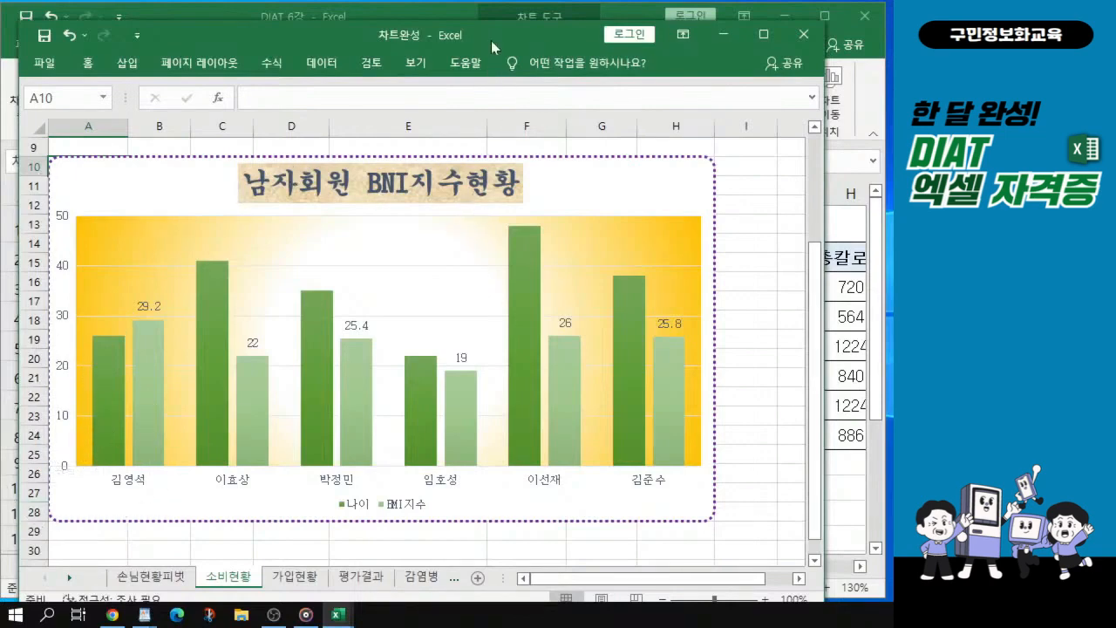
pyautogui.moveTo(490, 41); pyautogui.dragTo(0, 44)
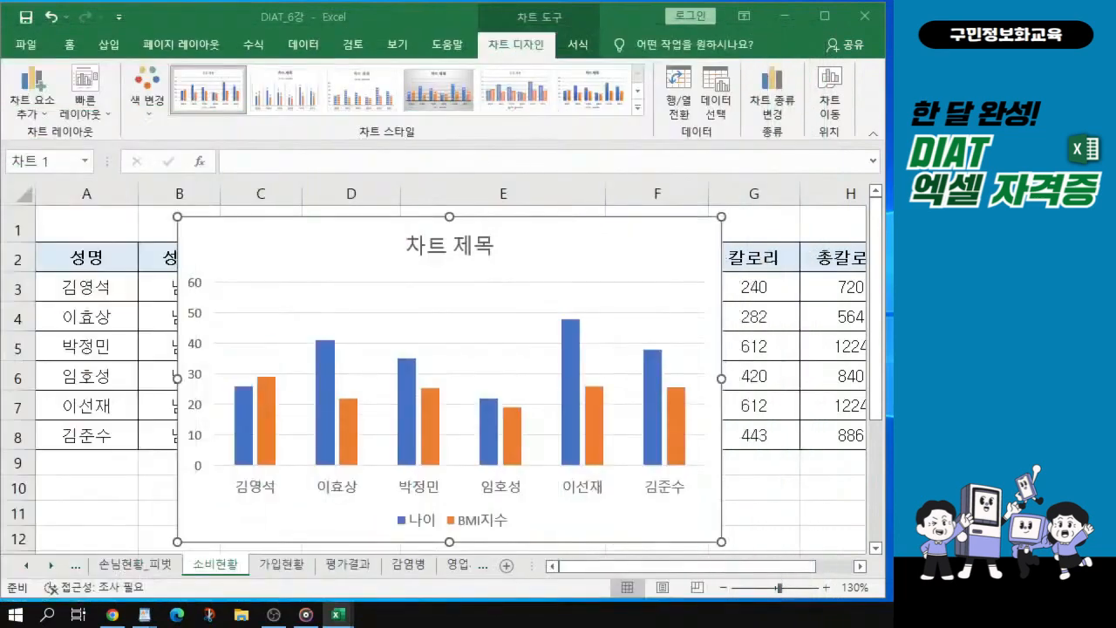
pyautogui.press('ctrl')
pyautogui.press('ctrl')
pyautogui.press('ctrl')
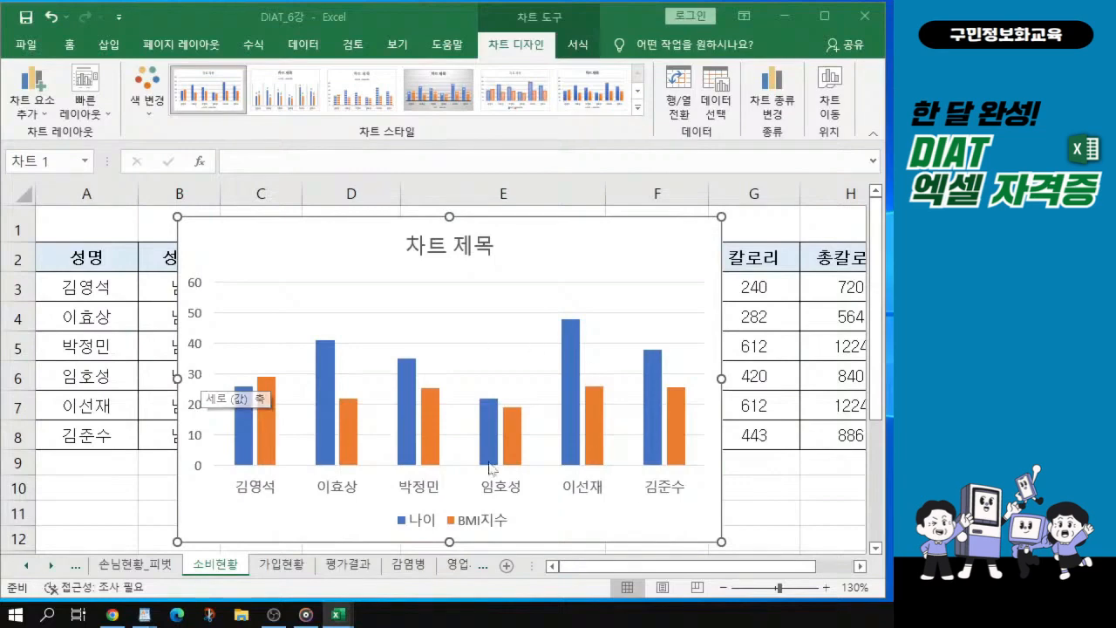
pyautogui.press('ctrl')
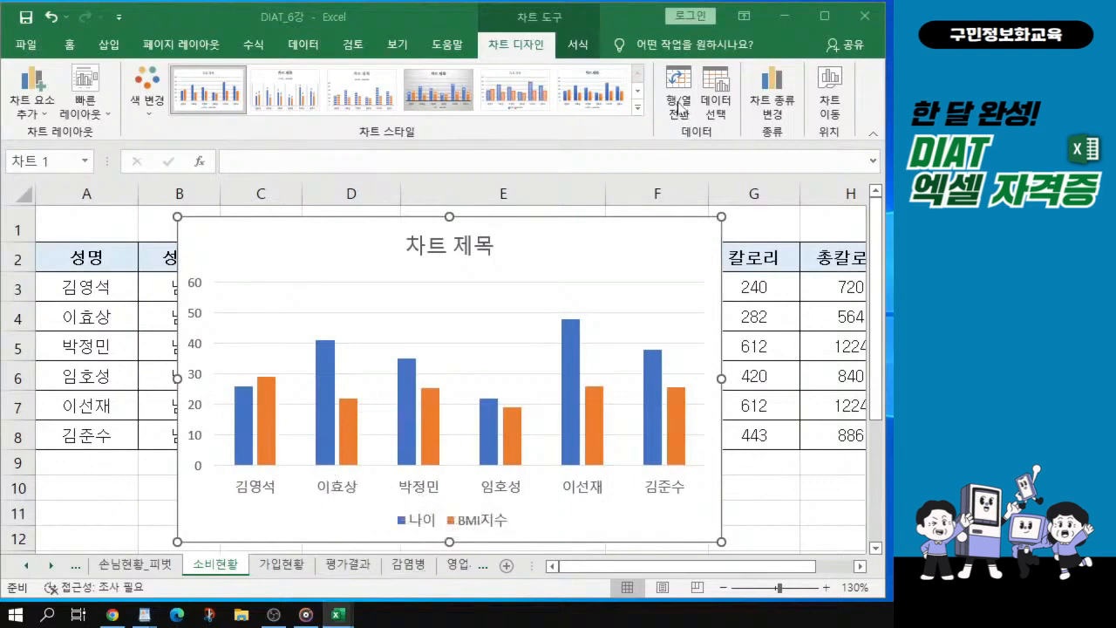
pyautogui.press('ctrl')
pyautogui.hotkey('alt', 'Tab')
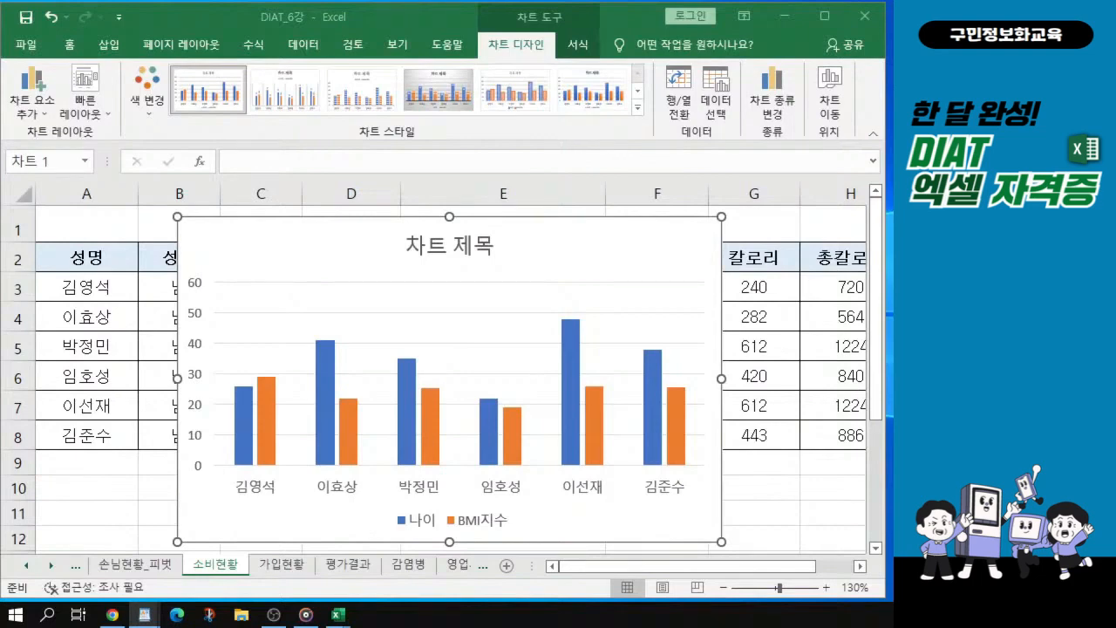
# - Replace the placeholder chart title with 남자회원 BMI지수현황
pyautogui.click(415, 239)
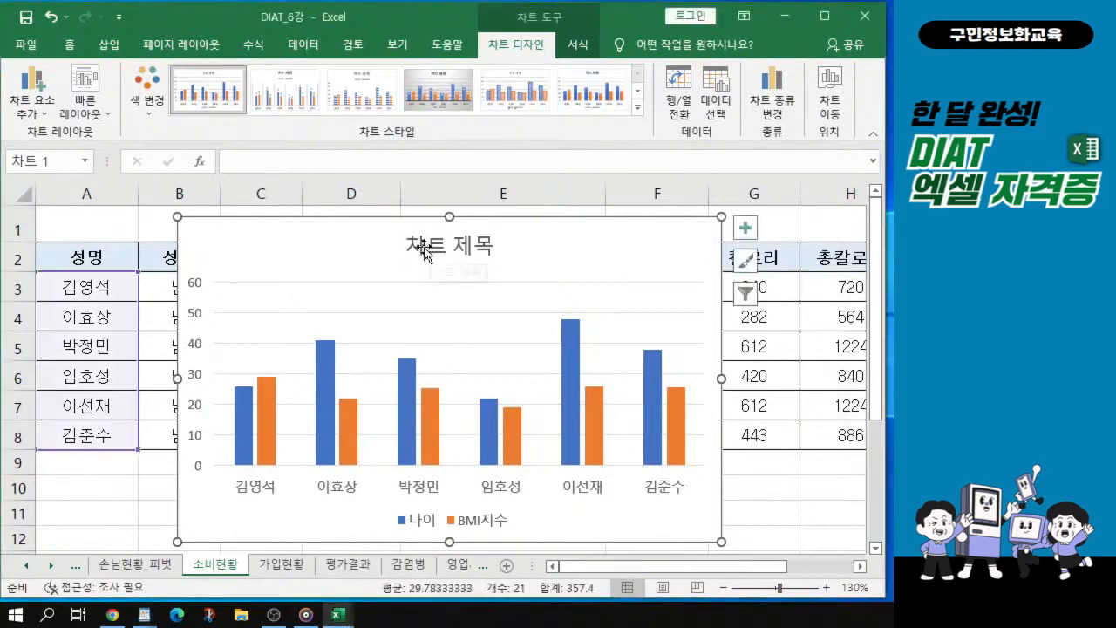
pyautogui.click(413, 244)
pyautogui.moveTo(408, 245); pyautogui.dragTo(486, 258)
pyautogui.write('남자회')
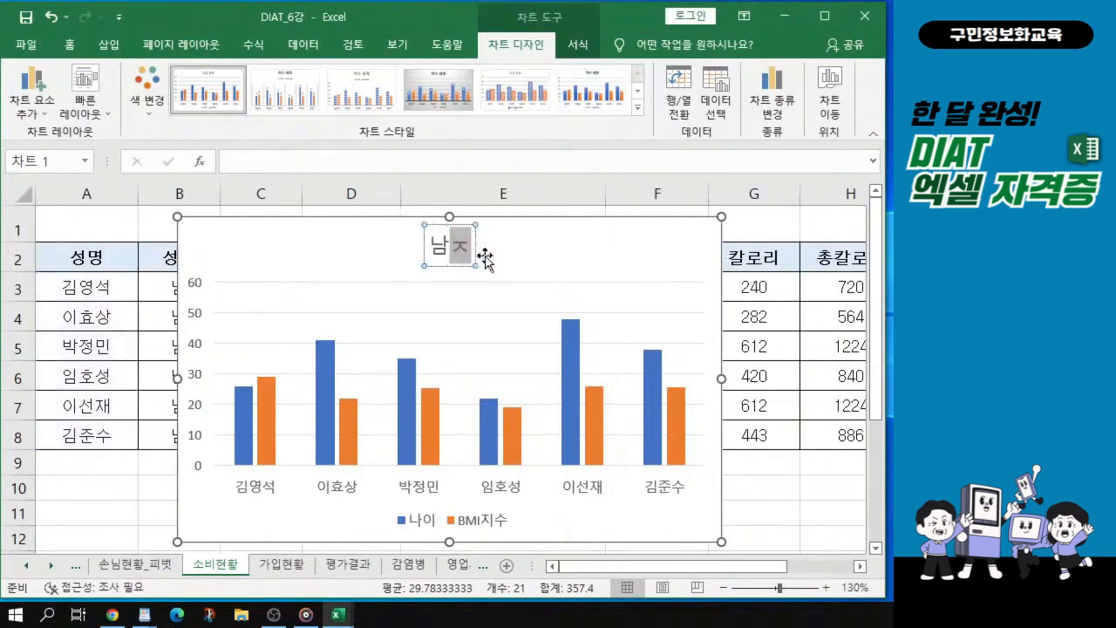
pyautogui.write('원')
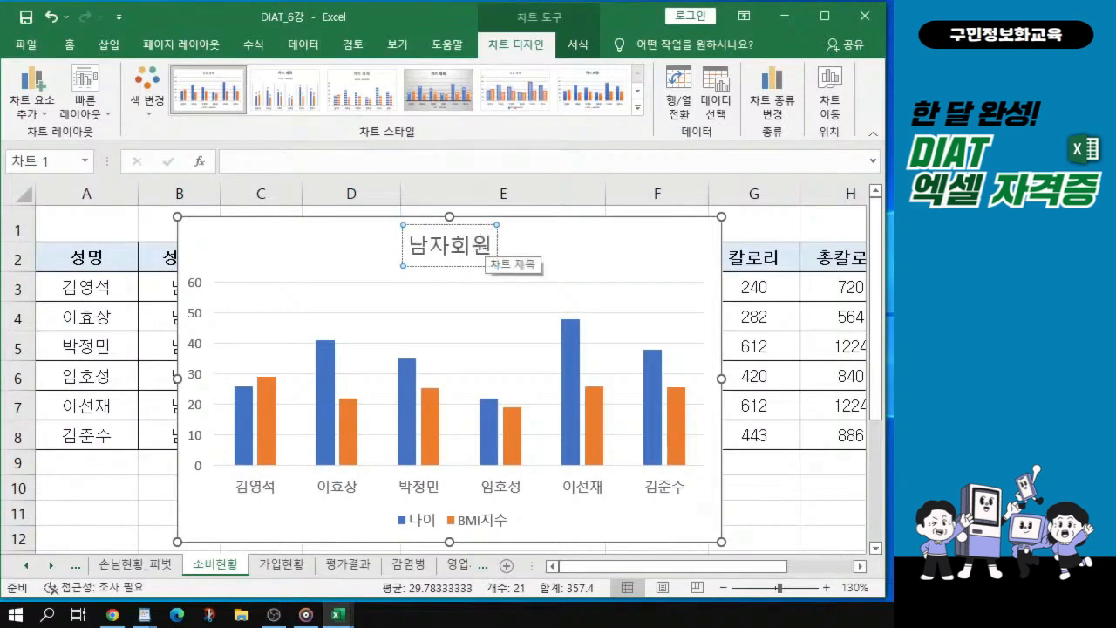
pyautogui.write(' BMI')
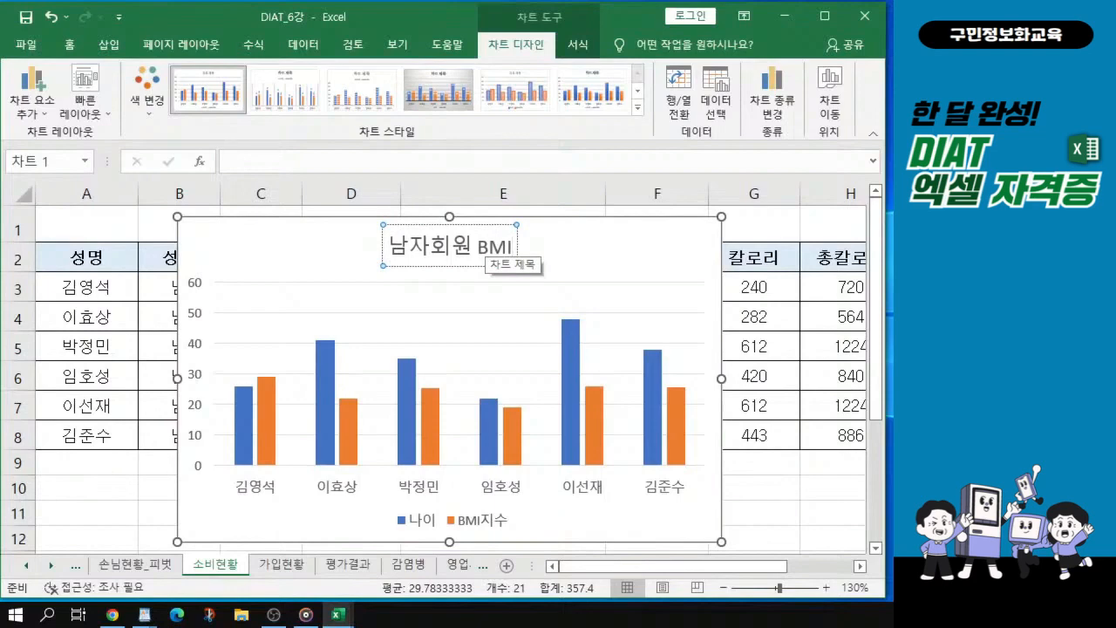
pyautogui.write('지수현호')
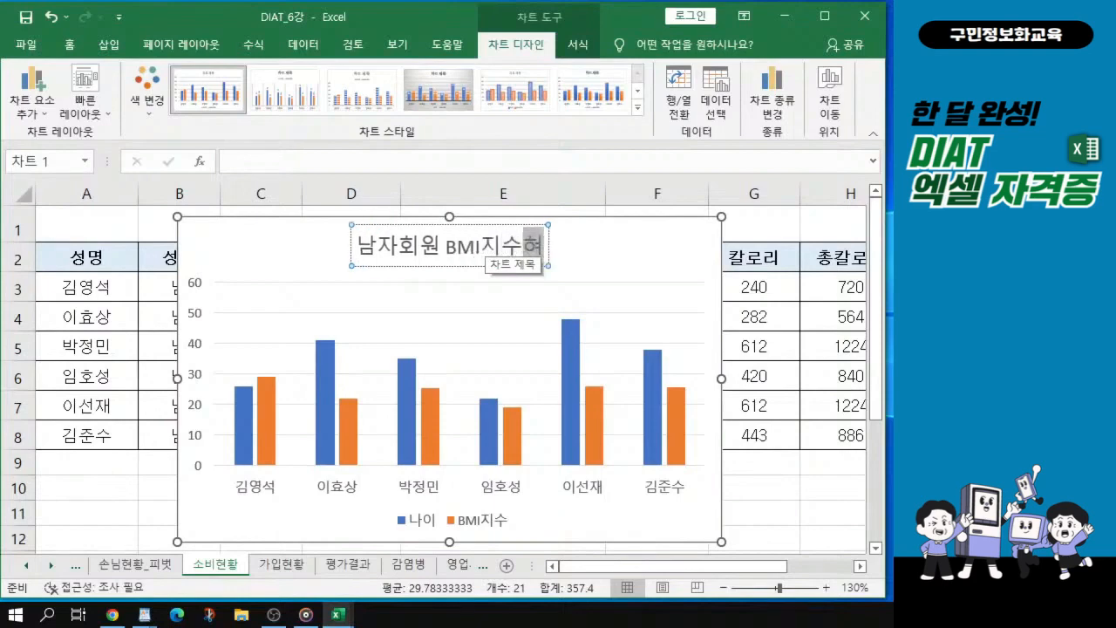
pyautogui.write('ㅇ')
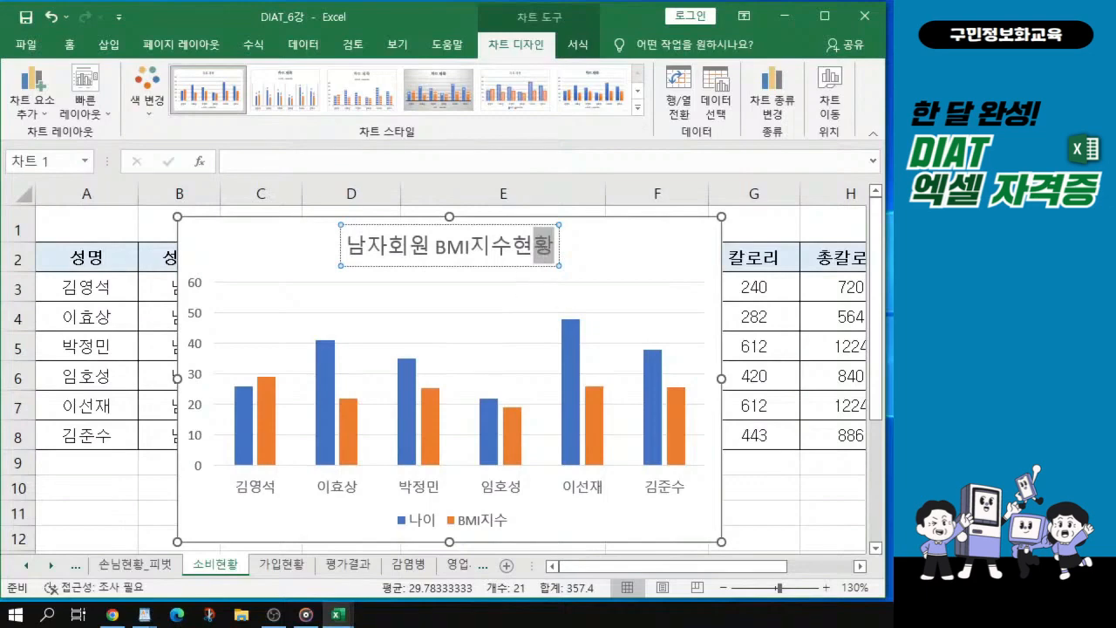
pyautogui.hotkey('alt', 'Tab')
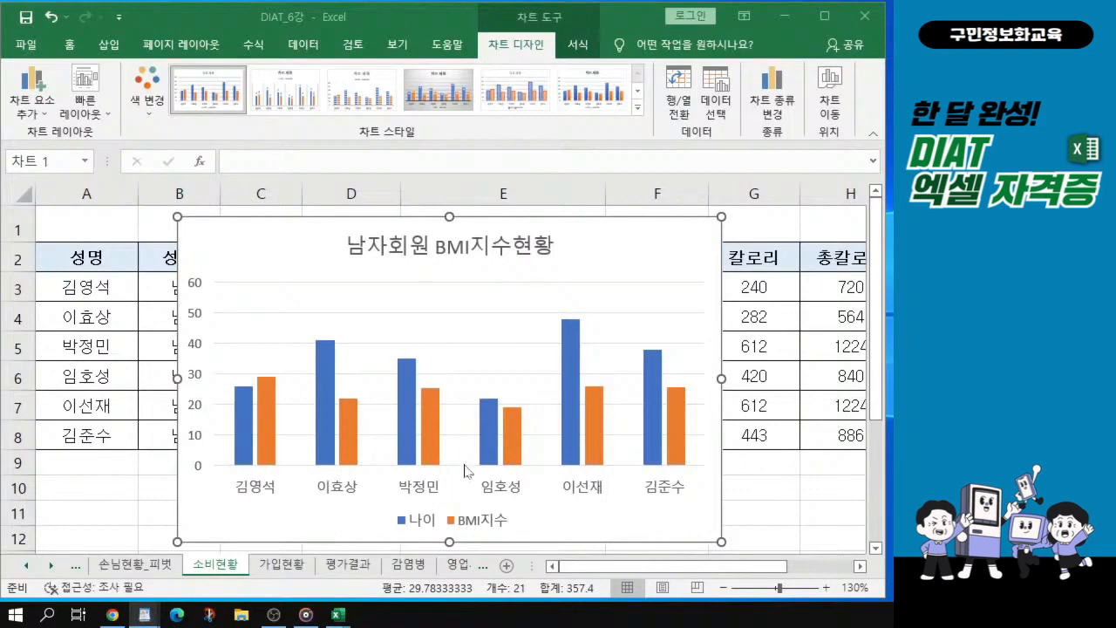
pyautogui.click(455, 495)
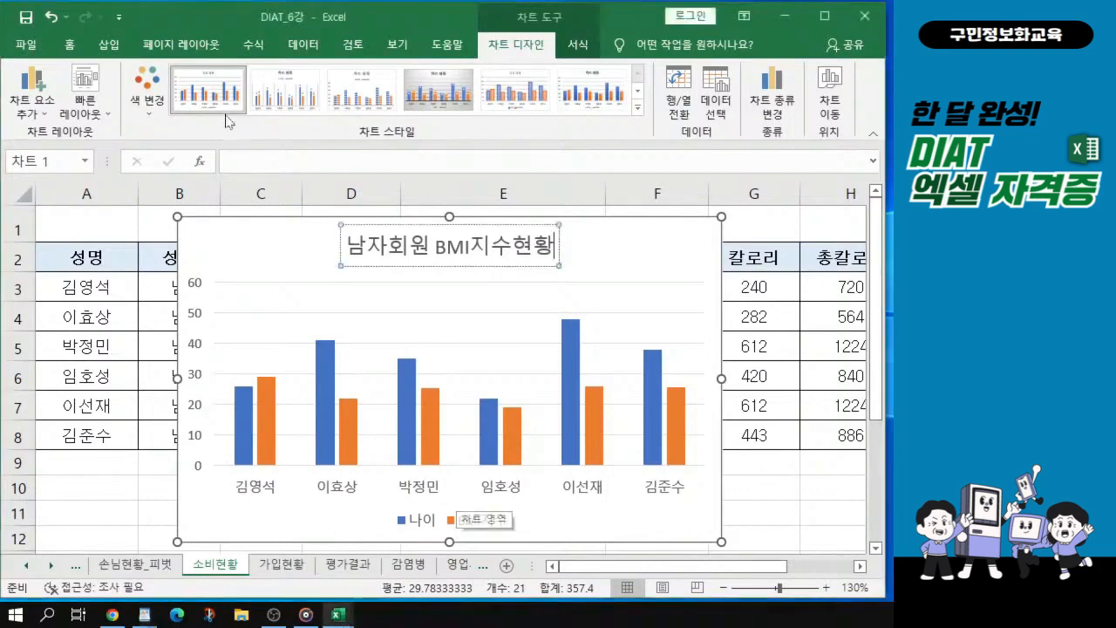
pyautogui.click(685, 241)
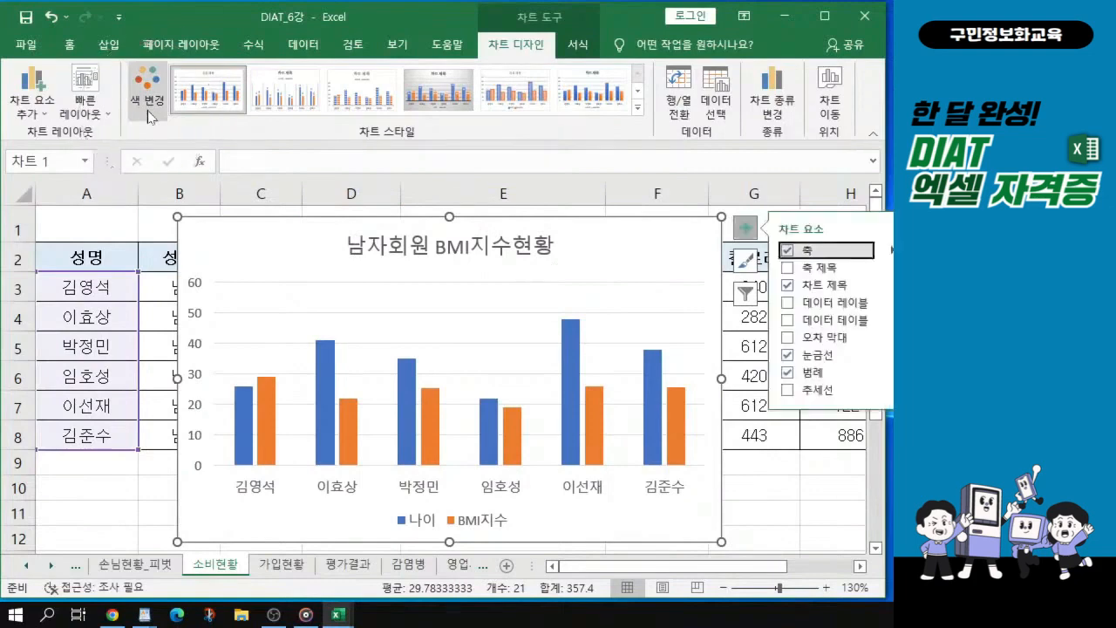
pyautogui.press('ctrl')
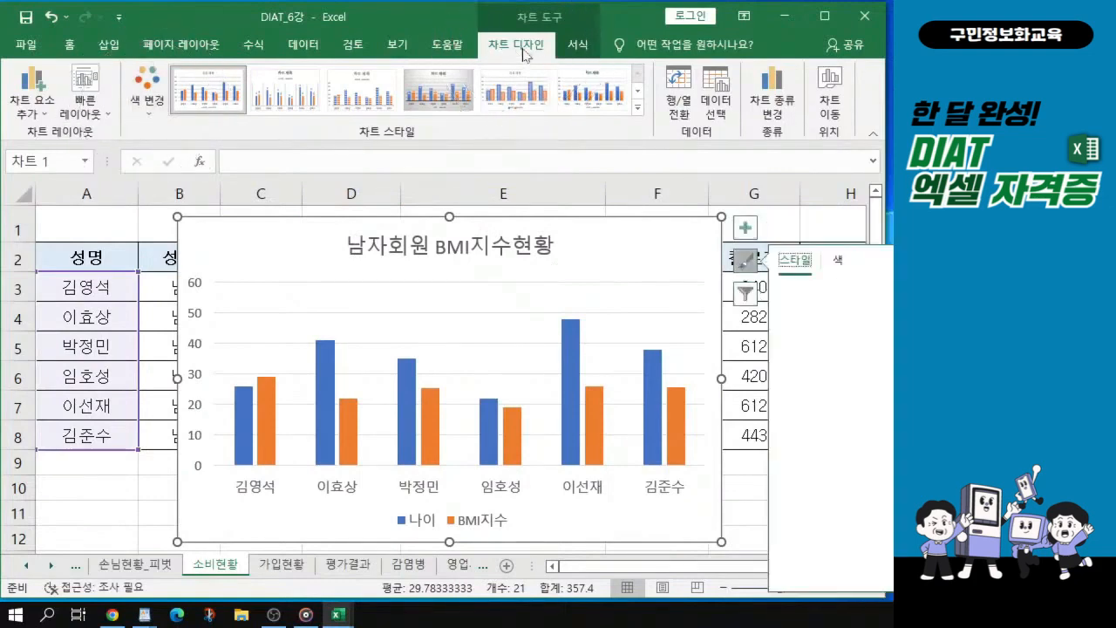
pyautogui.press('ctrl')
pyautogui.press('ctrl')
pyautogui.press('ctrl')
pyautogui.click(150, 103)
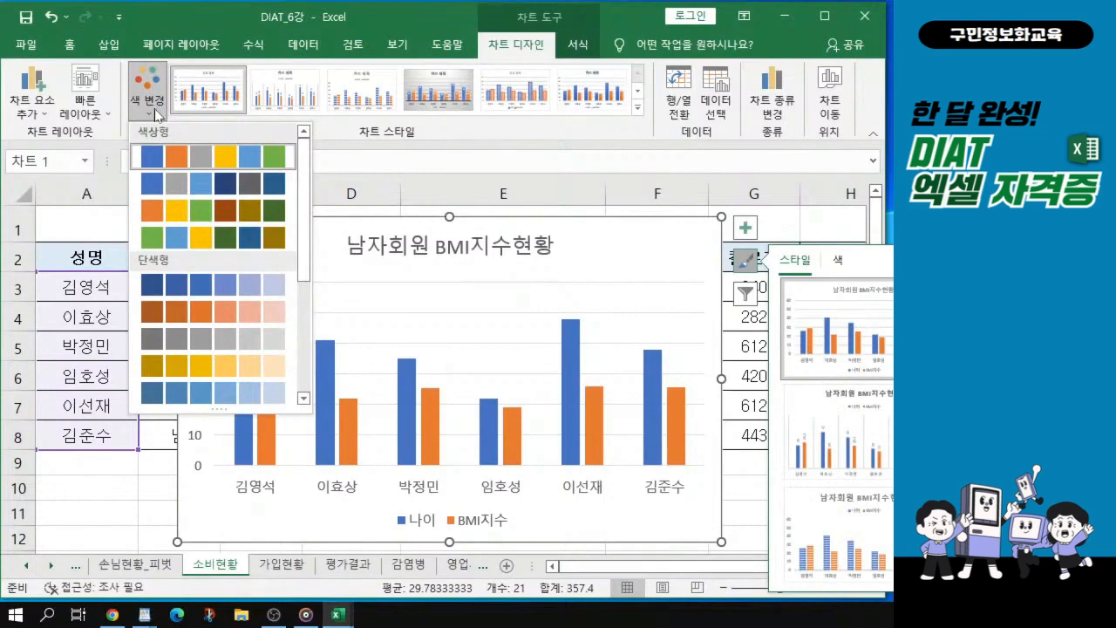
pyautogui.press('ctrl')
pyautogui.click(840, 225)
pyautogui.press('Escape')
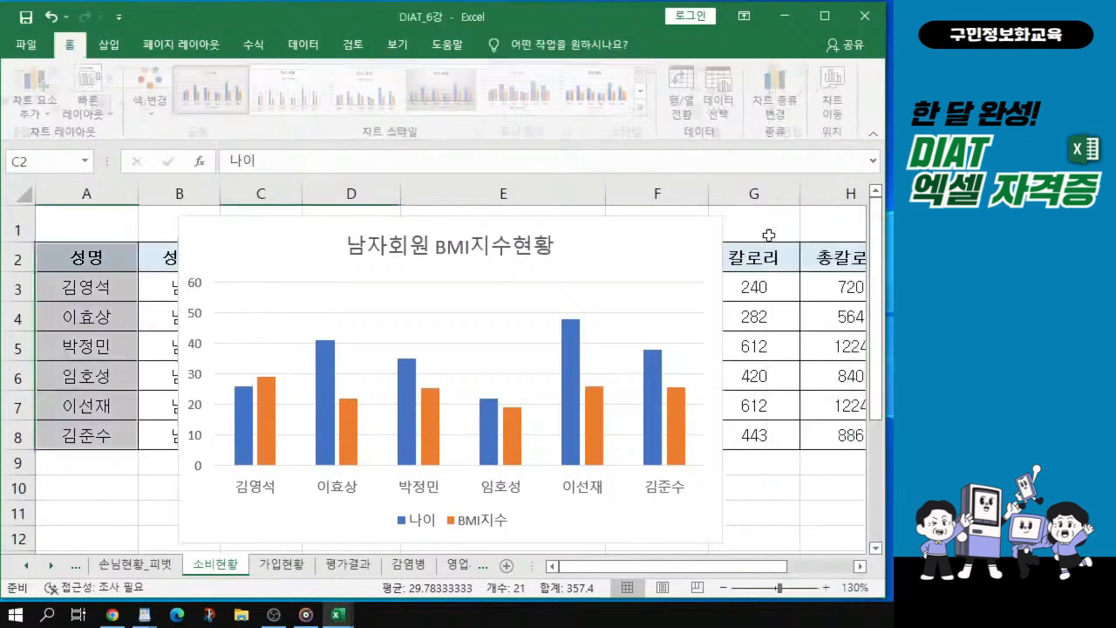
# - Change the chart's colours to the monochrome (단색형) green palette running from dark to light
pyautogui.click(623, 221)
pyautogui.click(521, 46)
pyautogui.click(145, 103)
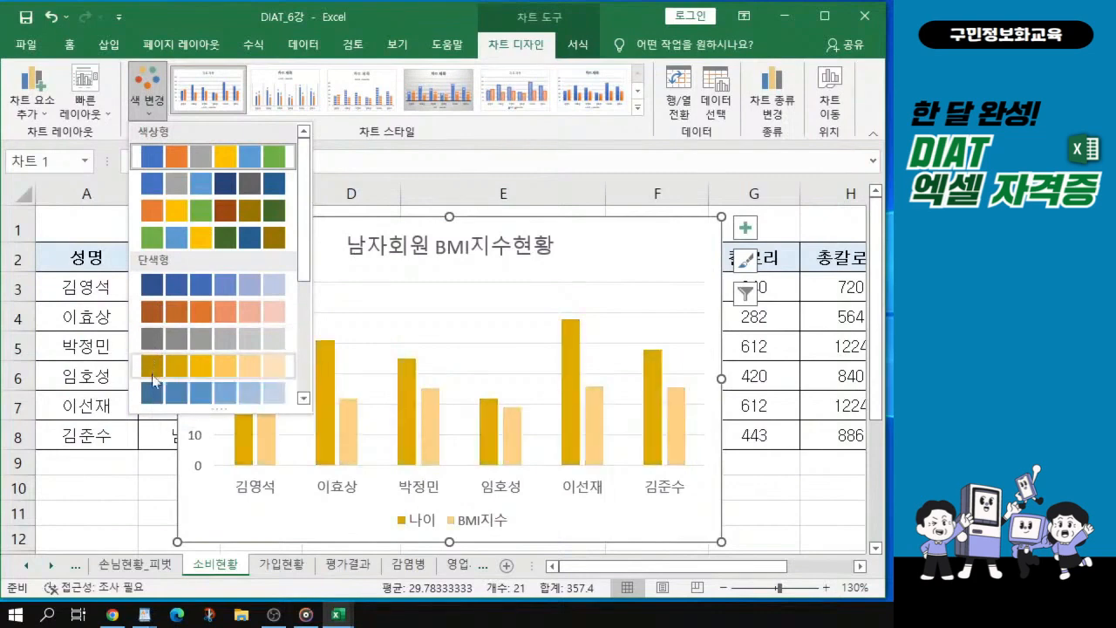
pyautogui.scroll(-3, 157, 397)
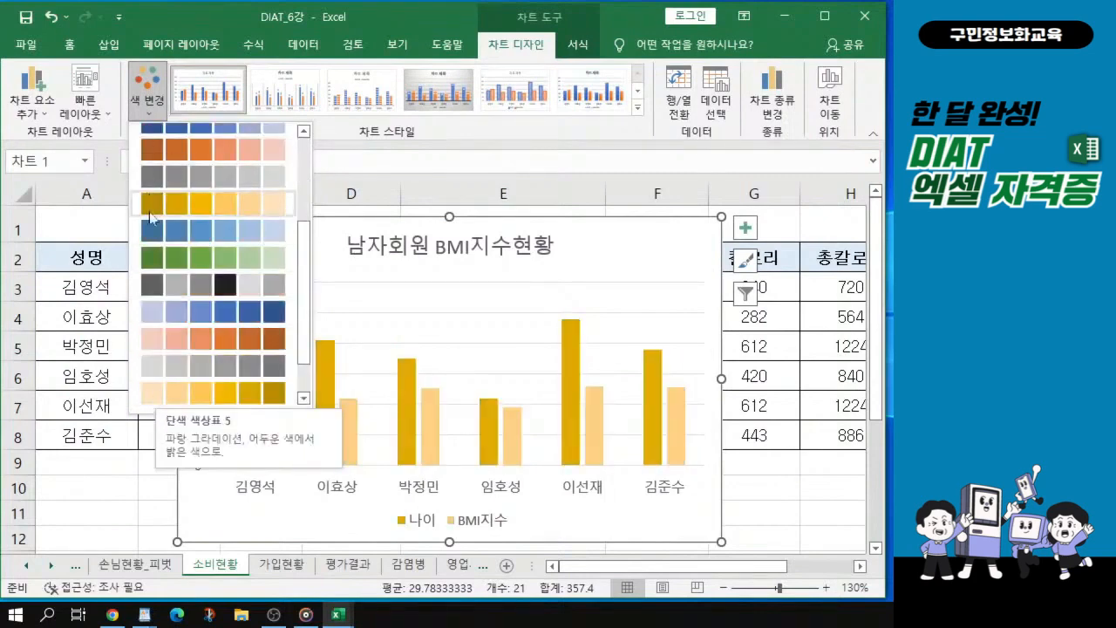
pyautogui.click(145, 261)
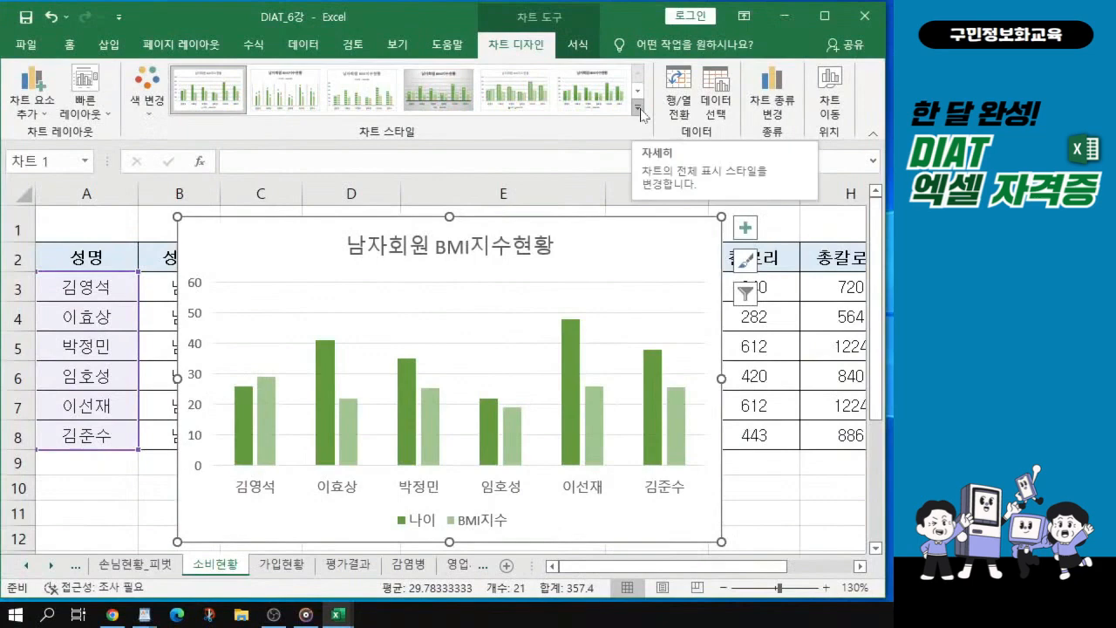
# - Apply the sixth chart style (스타일 6) to the column chart
pyautogui.click(638, 106)
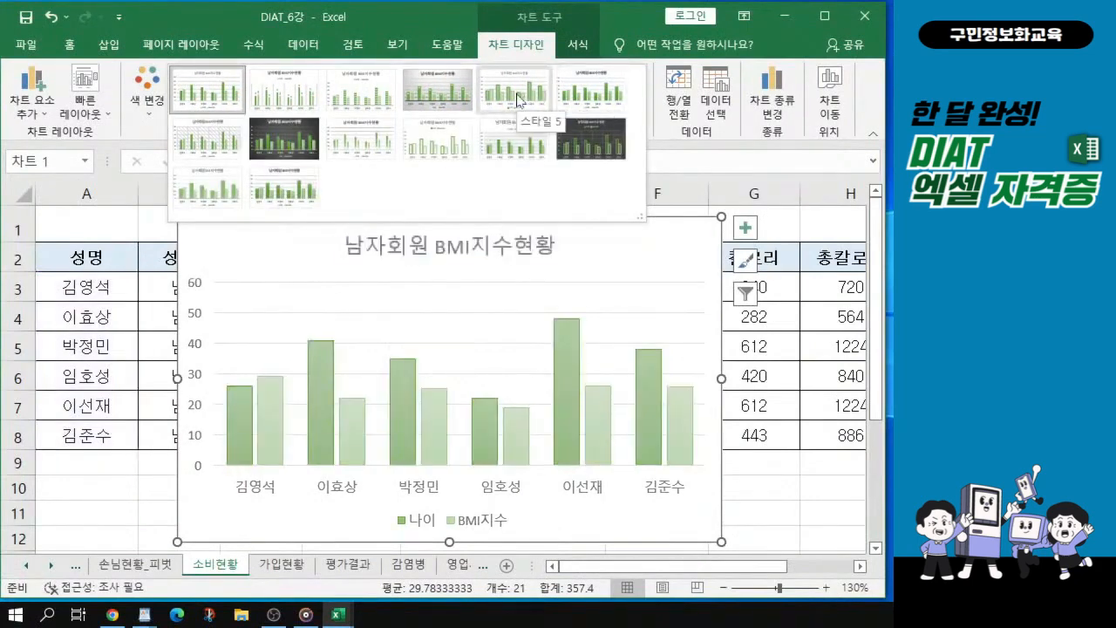
pyautogui.click(599, 93)
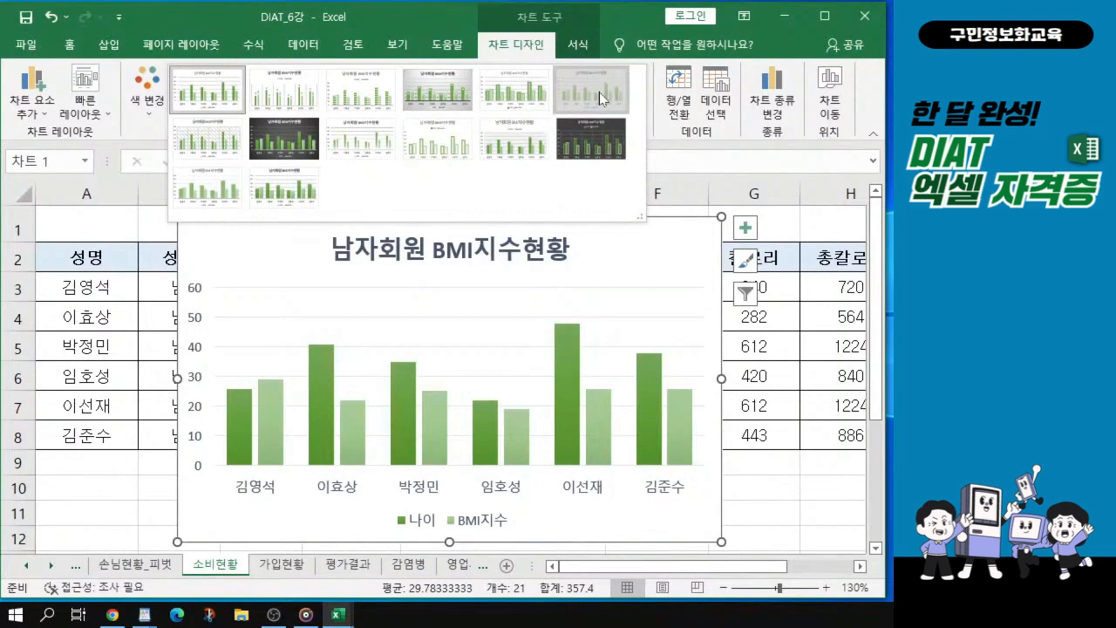
pyautogui.click(599, 91)
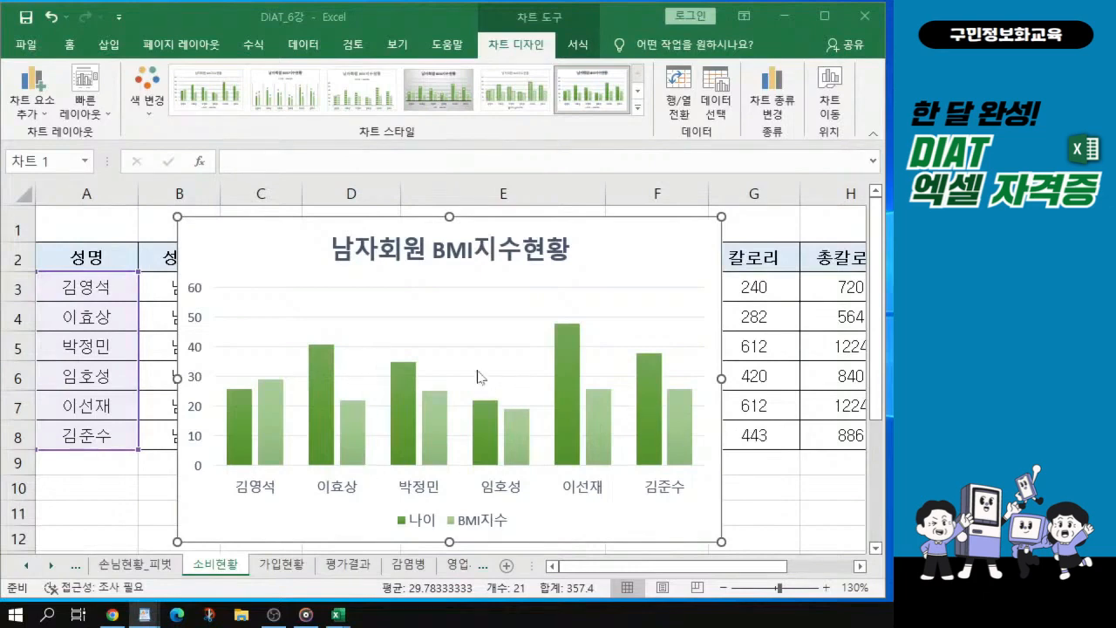
# - Move the chart below the data table so that its upper-left corner sits at cell A10
pyautogui.scroll(-3, 478, 377)
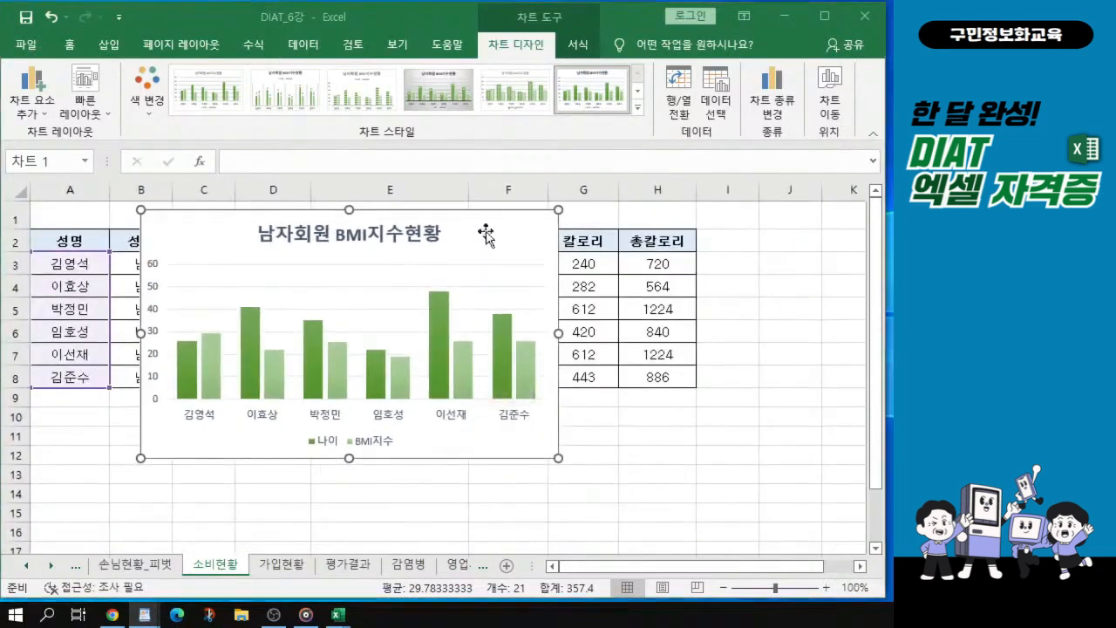
pyautogui.moveTo(478, 232); pyautogui.dragTo(373, 431)
pyautogui.press('ctrl')
pyautogui.moveTo(50, 424); pyautogui.dragTo(49, 421)
pyautogui.press('ctrl')
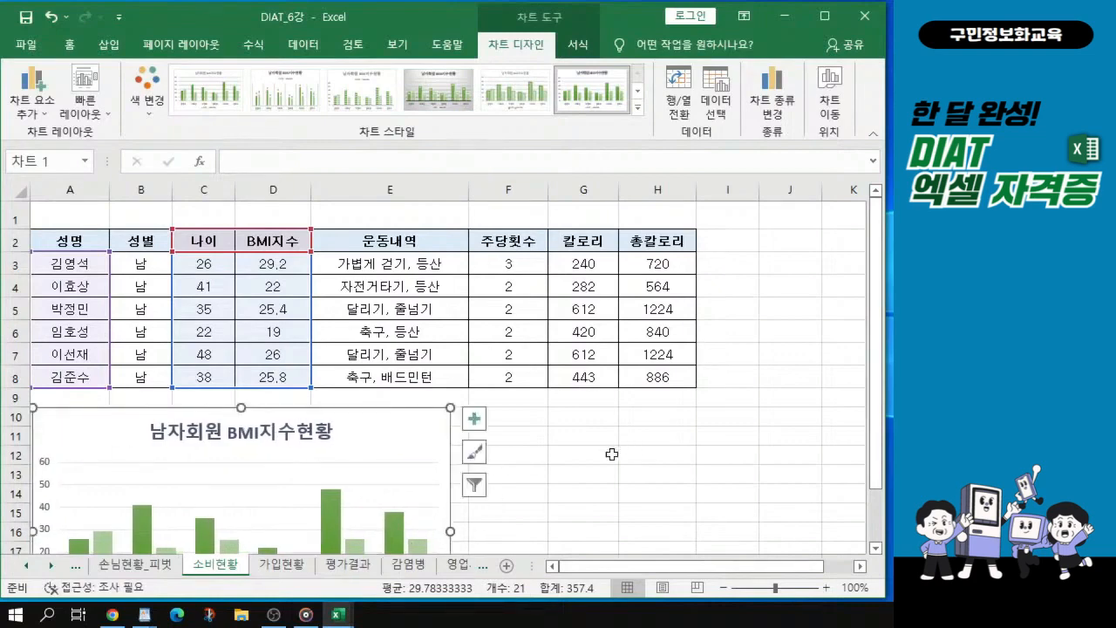
# - Enlarge the chart so that it fills the range A10:H28
pyautogui.scroll(-3, 612, 454)
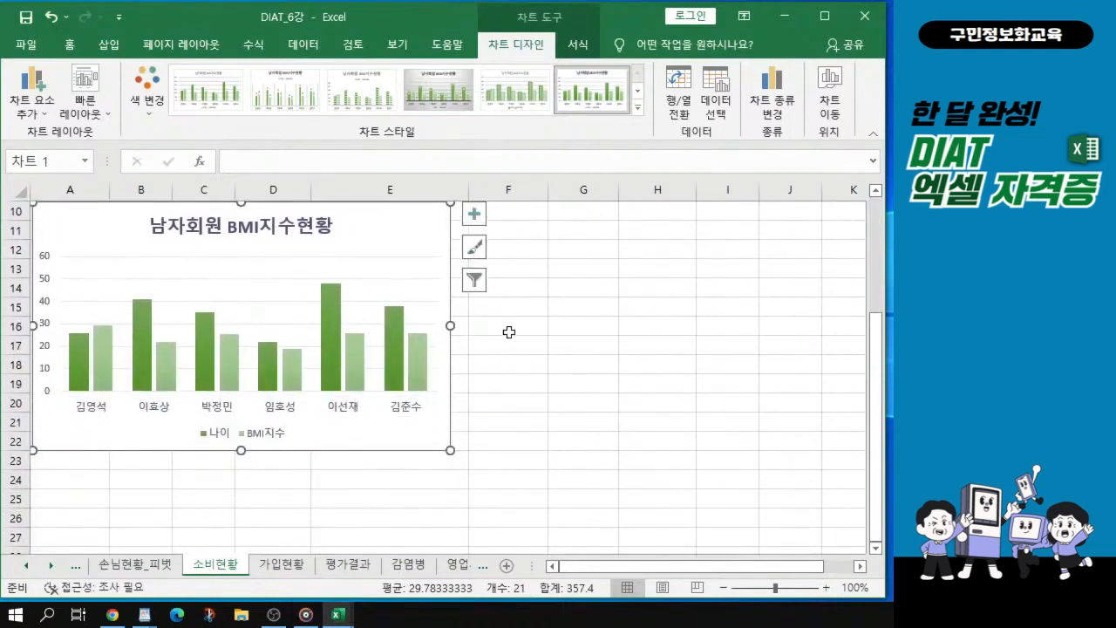
pyautogui.scroll(1, 448, 456)
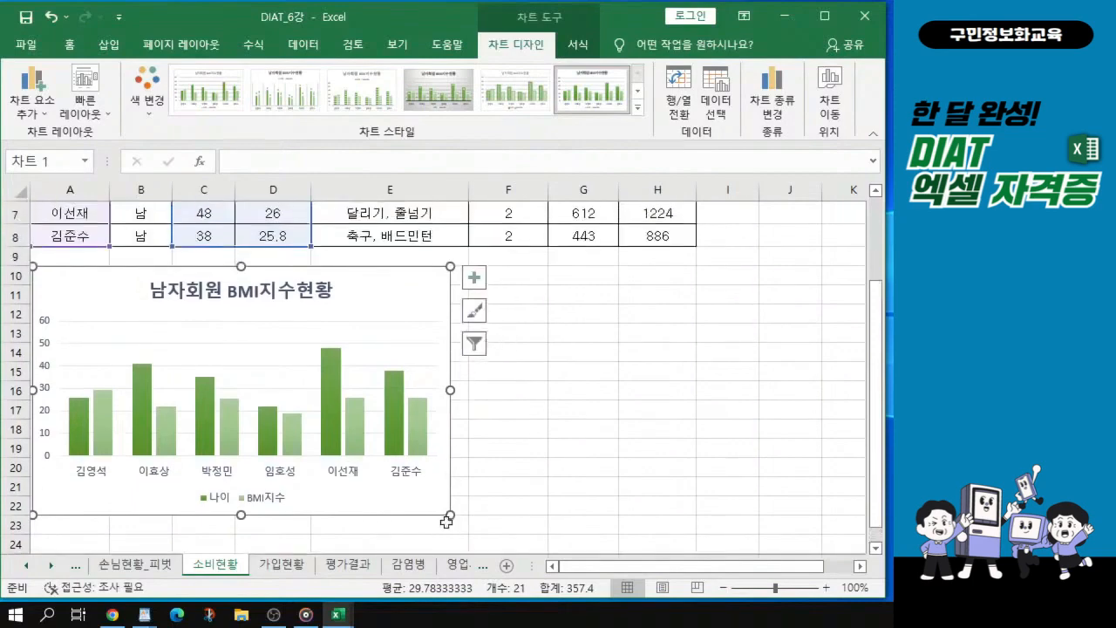
pyautogui.scroll(-2, 517, 482)
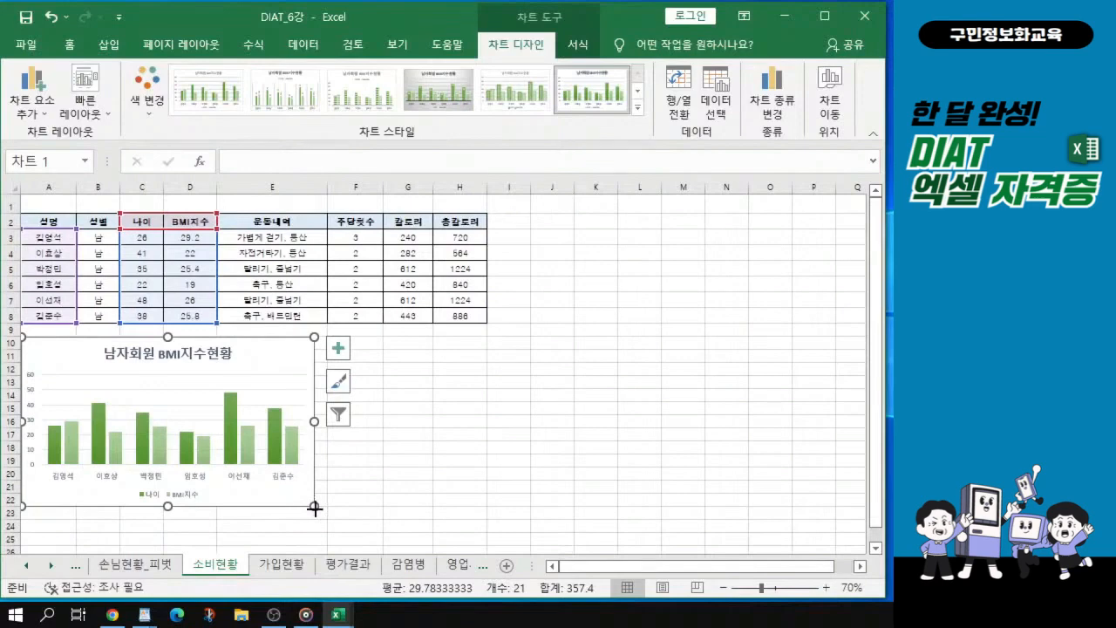
pyautogui.moveTo(314, 506); pyautogui.dragTo(491, 477)
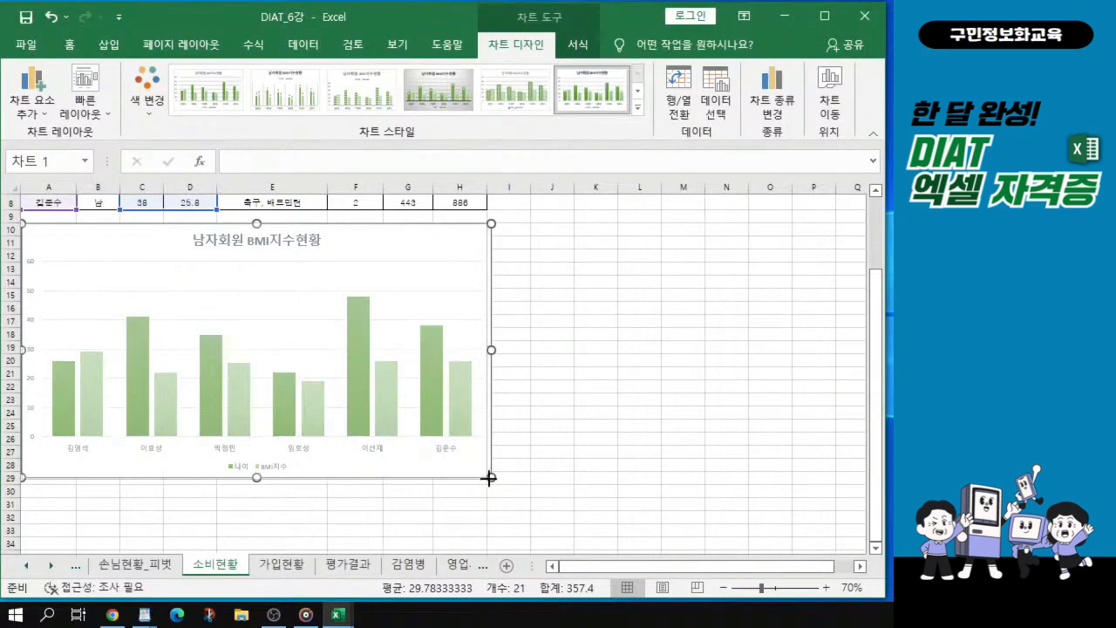
pyautogui.moveTo(488, 478); pyautogui.dragTo(489, 467)
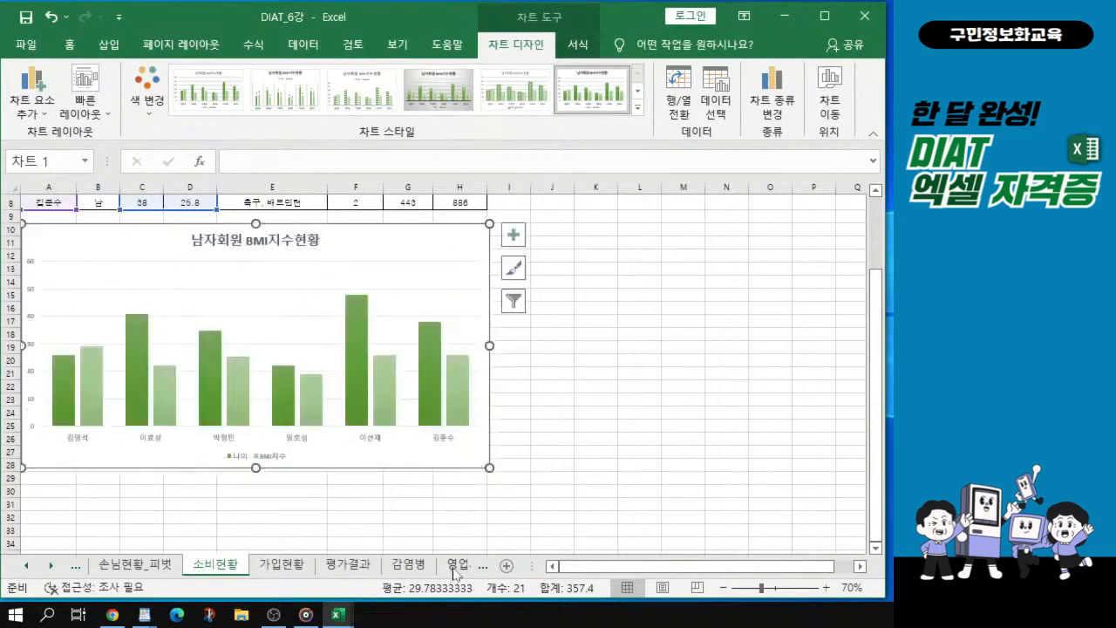
pyautogui.moveTo(255, 467); pyautogui.dragTo(256, 467)
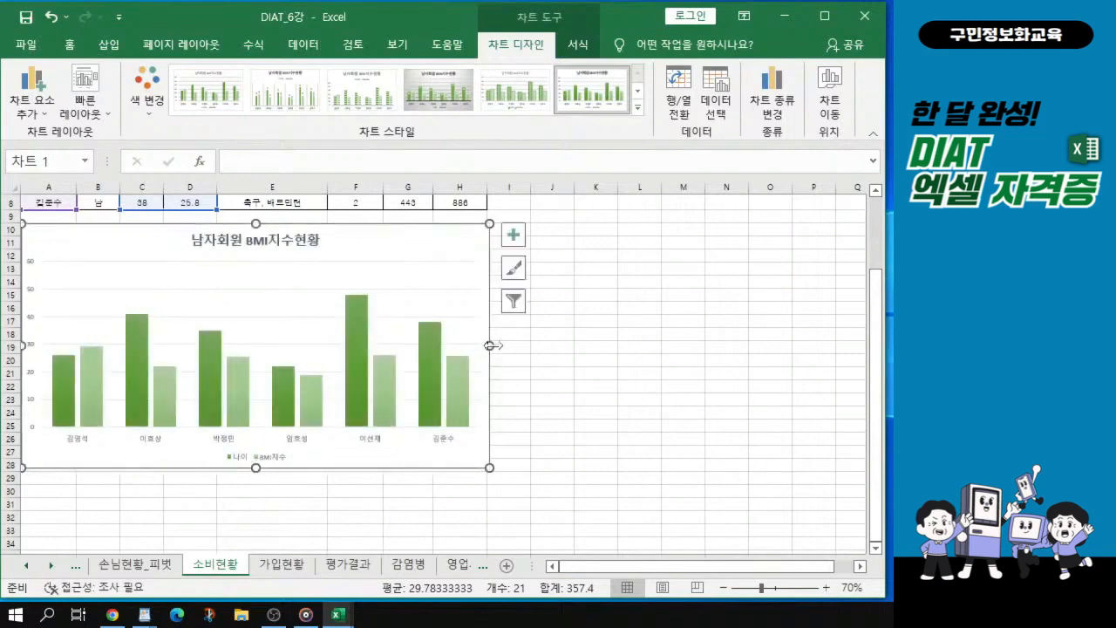
pyautogui.moveTo(489, 345); pyautogui.dragTo(489, 345)
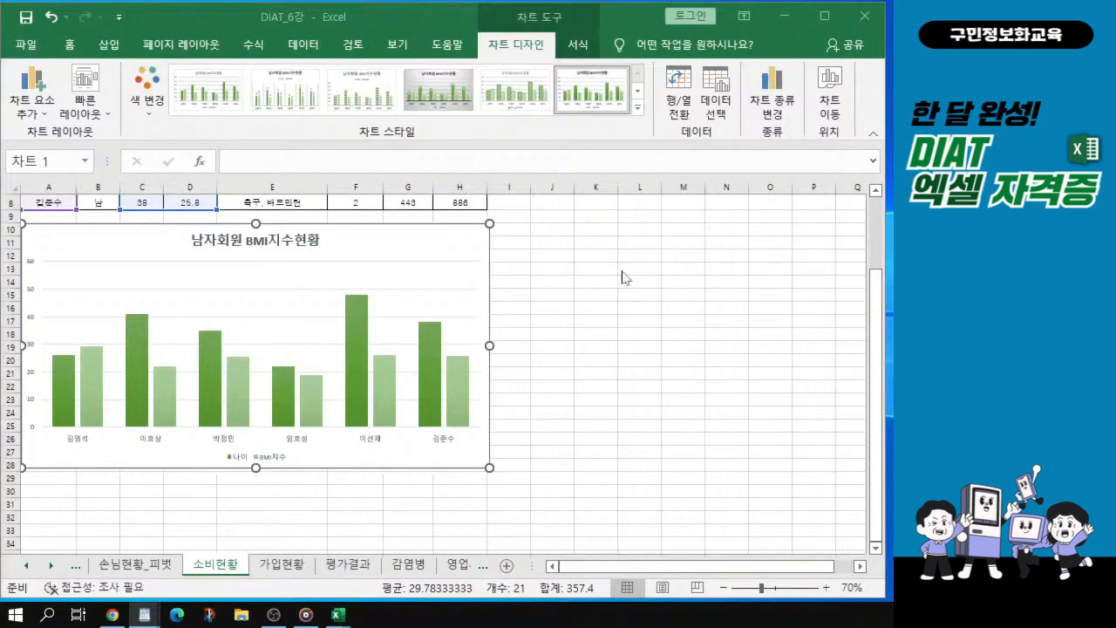
pyautogui.press('ctrl')
pyautogui.press('ctrl')
pyautogui.click(423, 235)
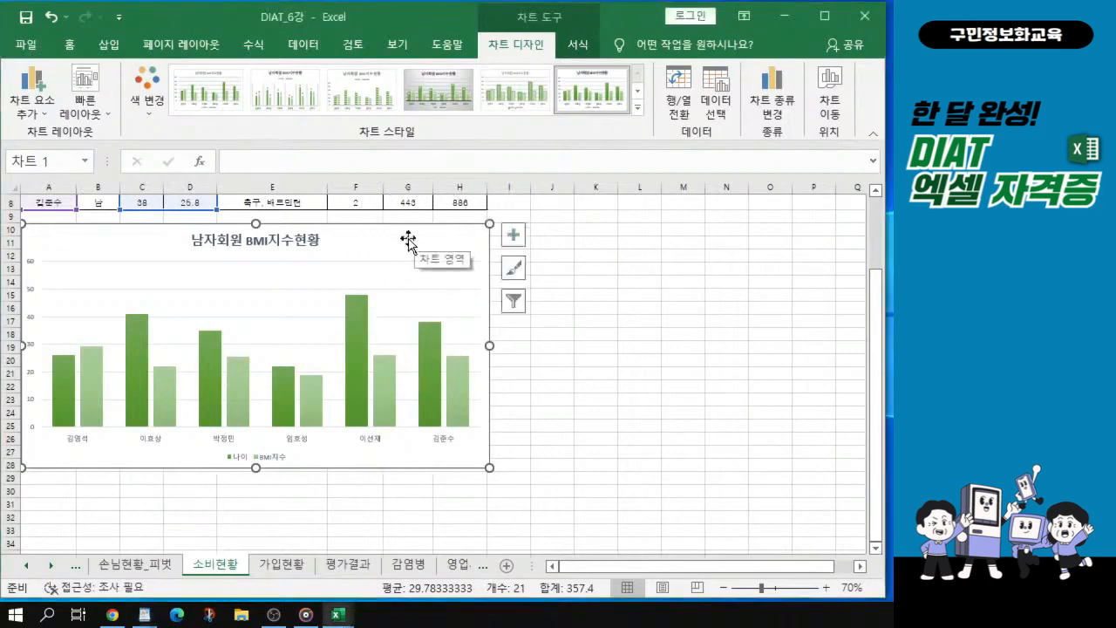
pyautogui.press('ctrl')
pyautogui.press('ctrl')
pyautogui.press('Escape')
pyautogui.press('Escape')
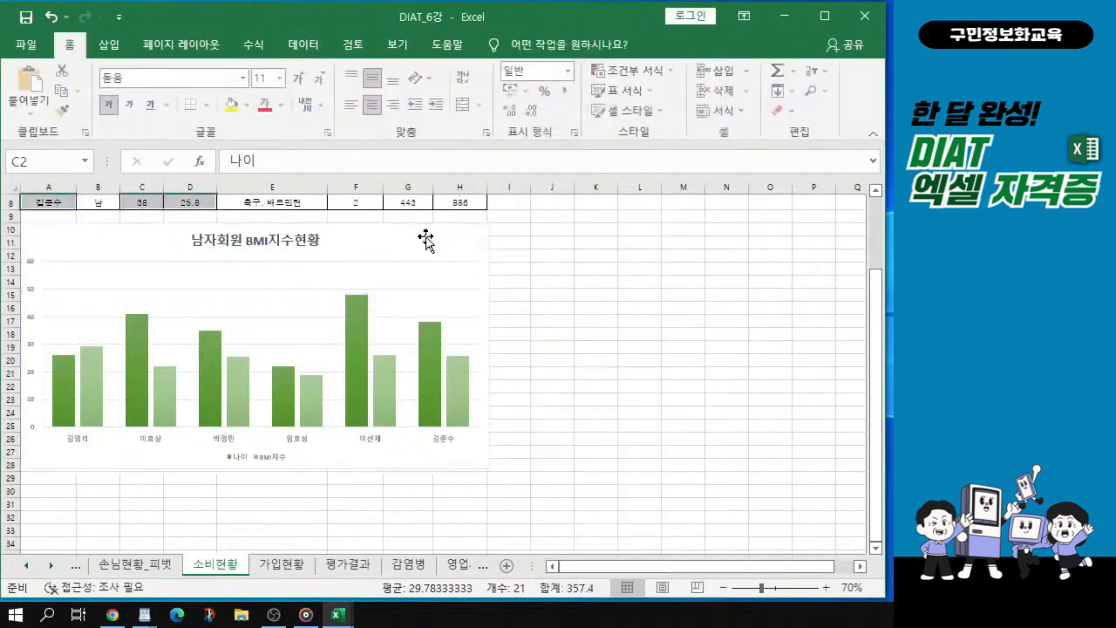
pyautogui.click(419, 238)
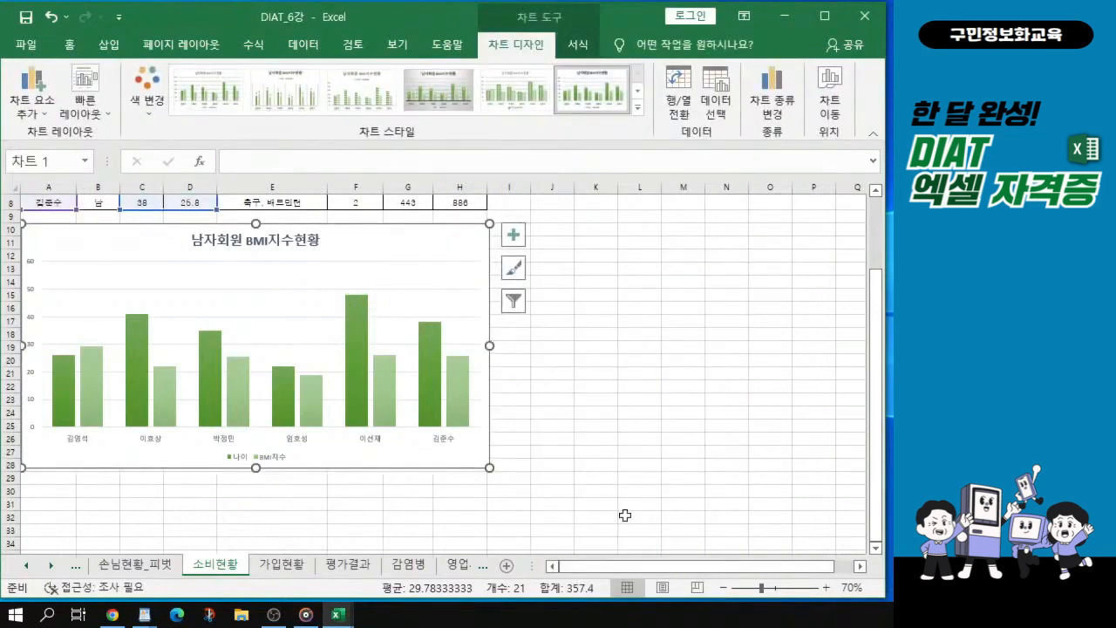
# - Set the whole chart's text to the 바탕체 font at size 10
pyautogui.hotkey('alt', 'Tab')
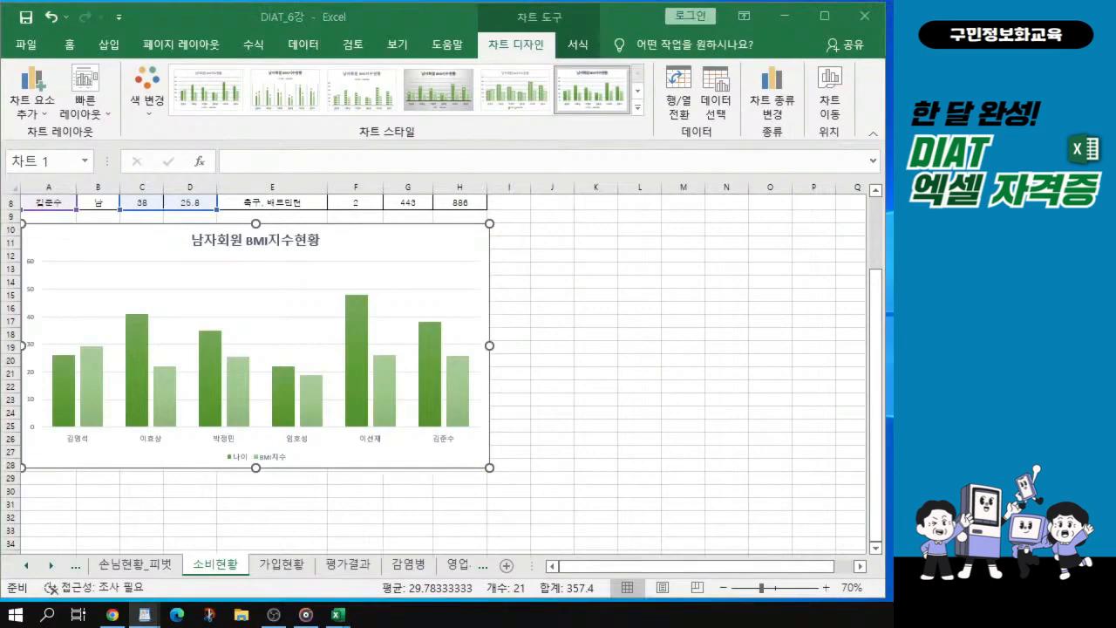
pyautogui.hotkey('alt', 'Tab')
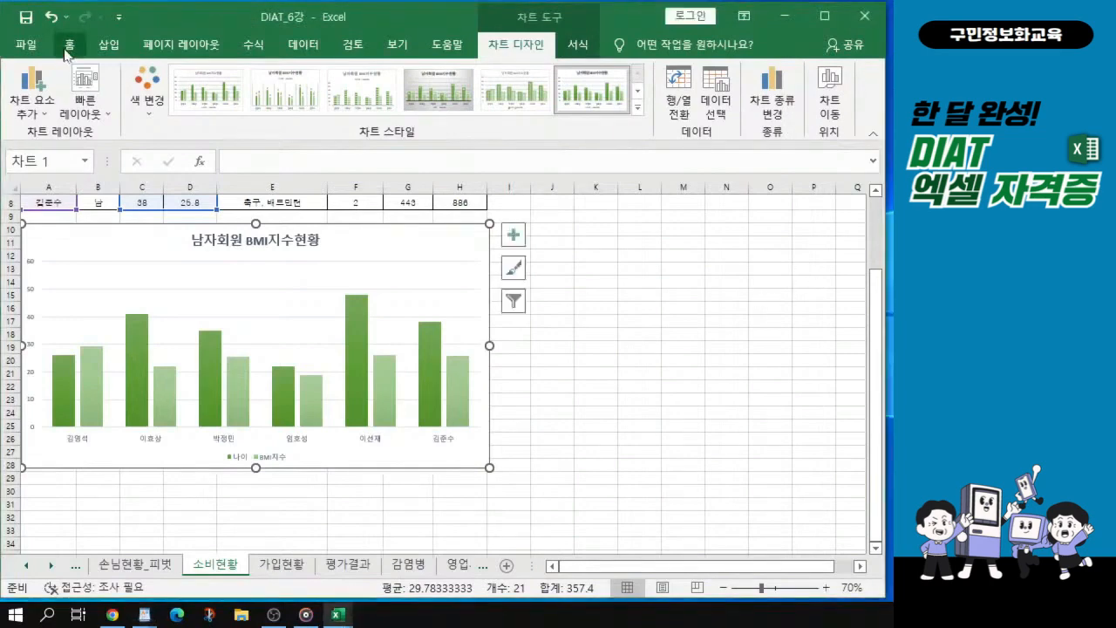
pyautogui.click(69, 47)
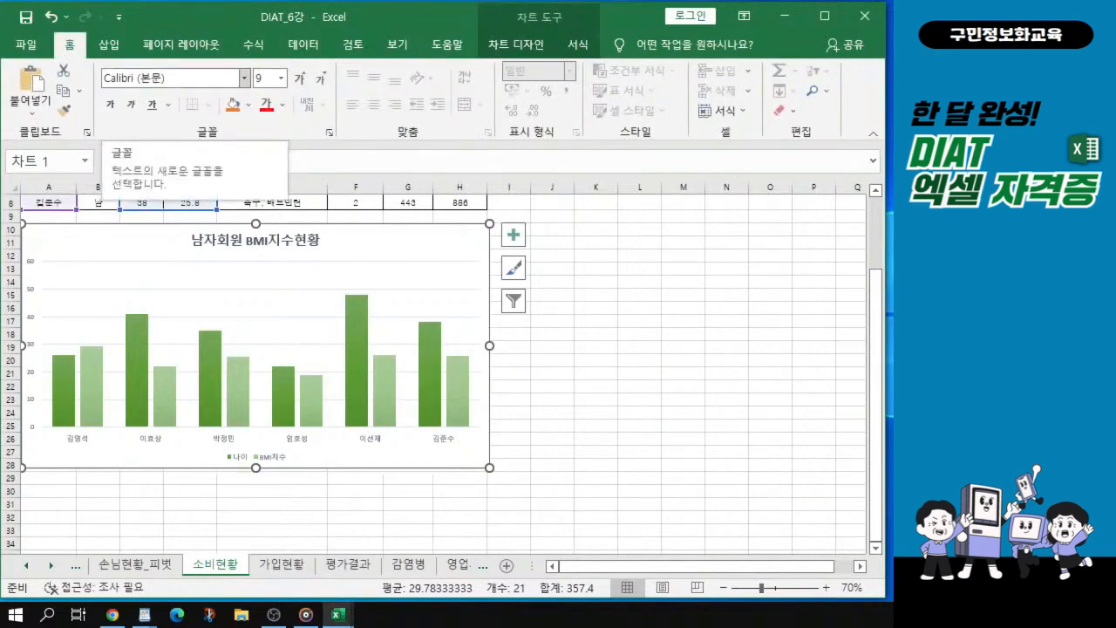
pyautogui.click(195, 78)
pyautogui.press('BackSpace')
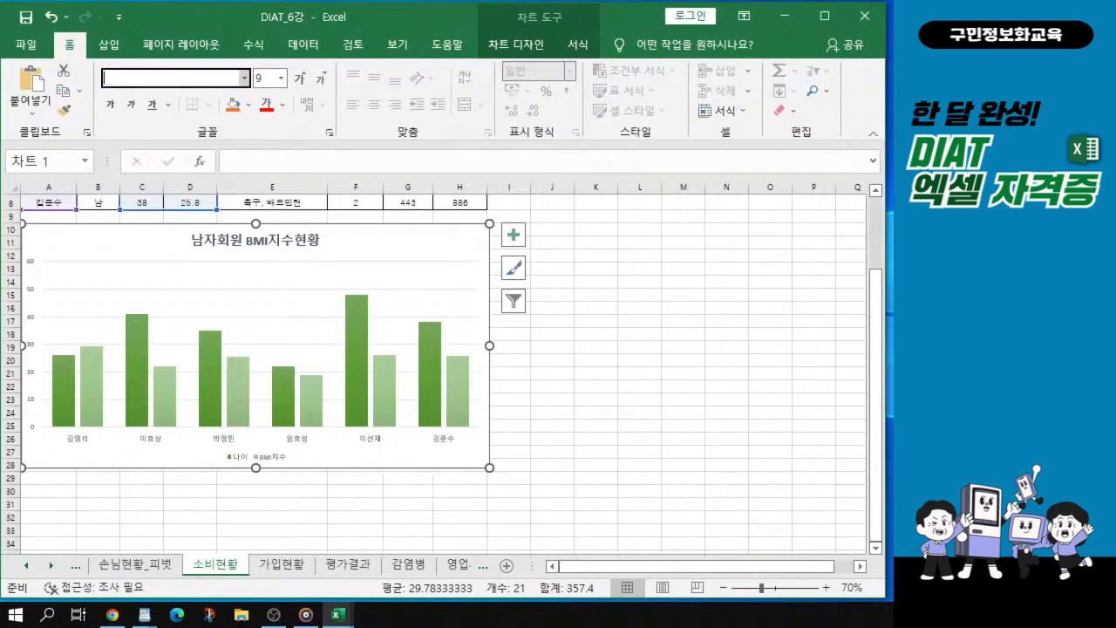
pyautogui.write('바탕체')
pyautogui.press('Return')
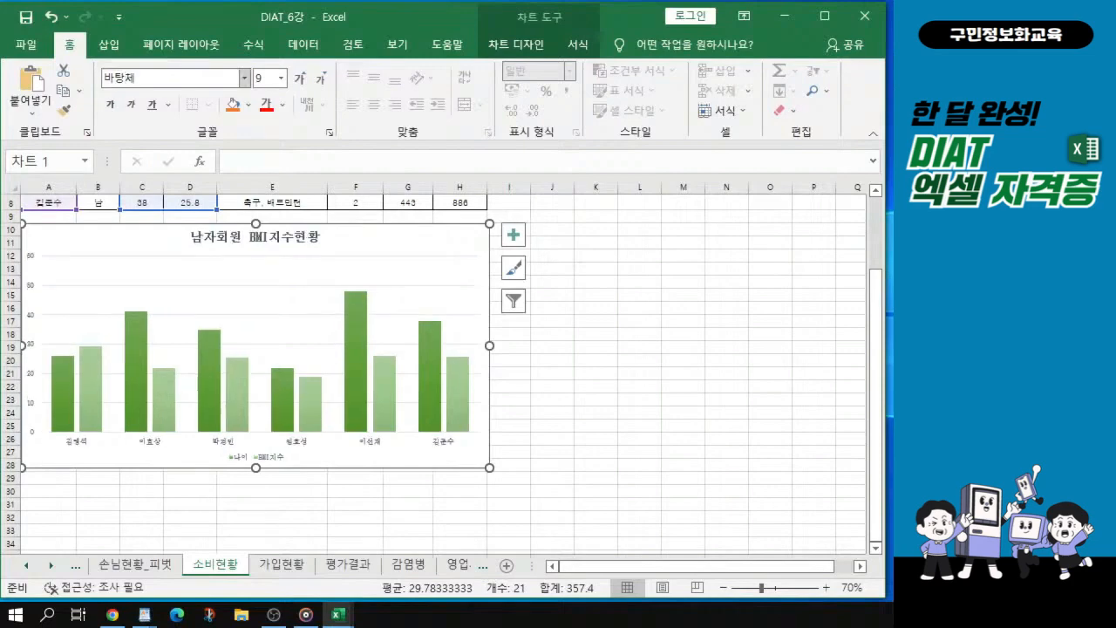
pyautogui.click(266, 78)
pyautogui.write('10')
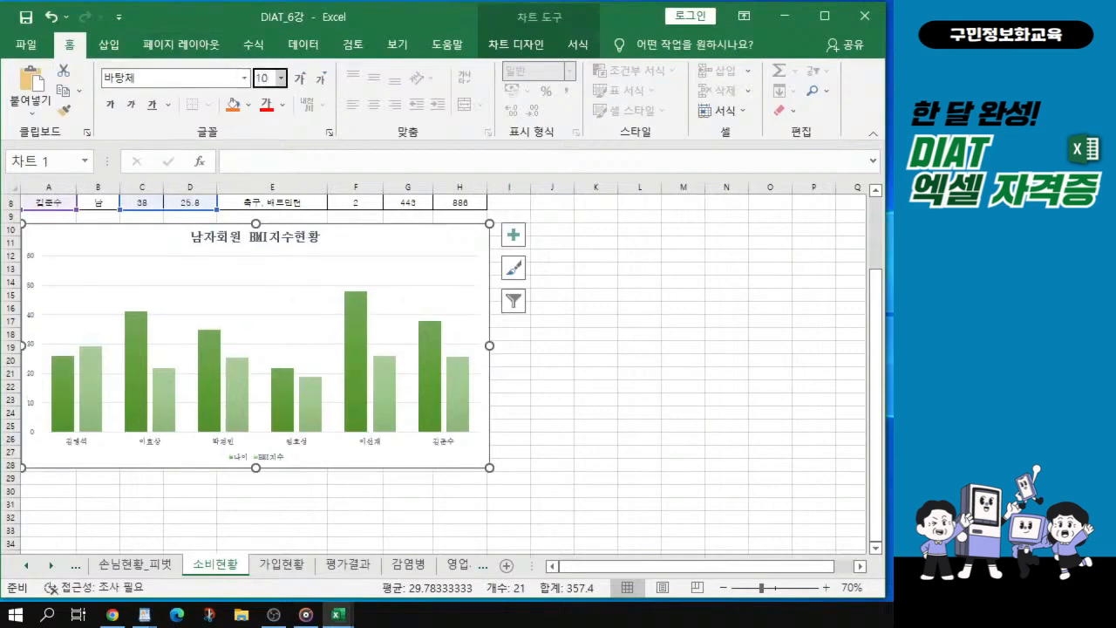
pyautogui.press('Return')
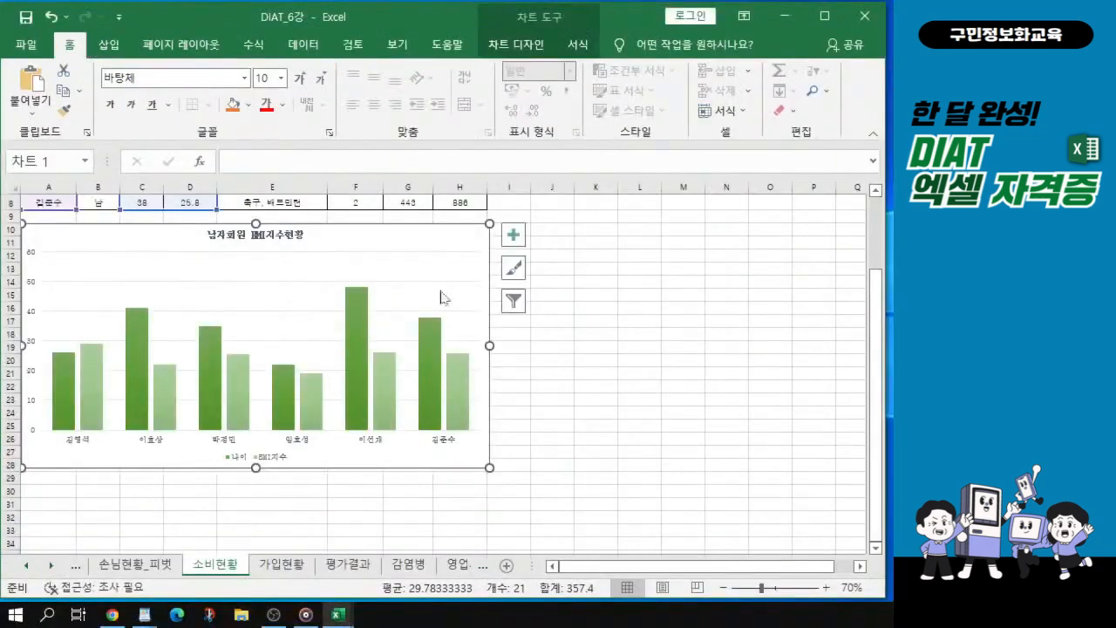
pyautogui.scroll(1, 333, 281)
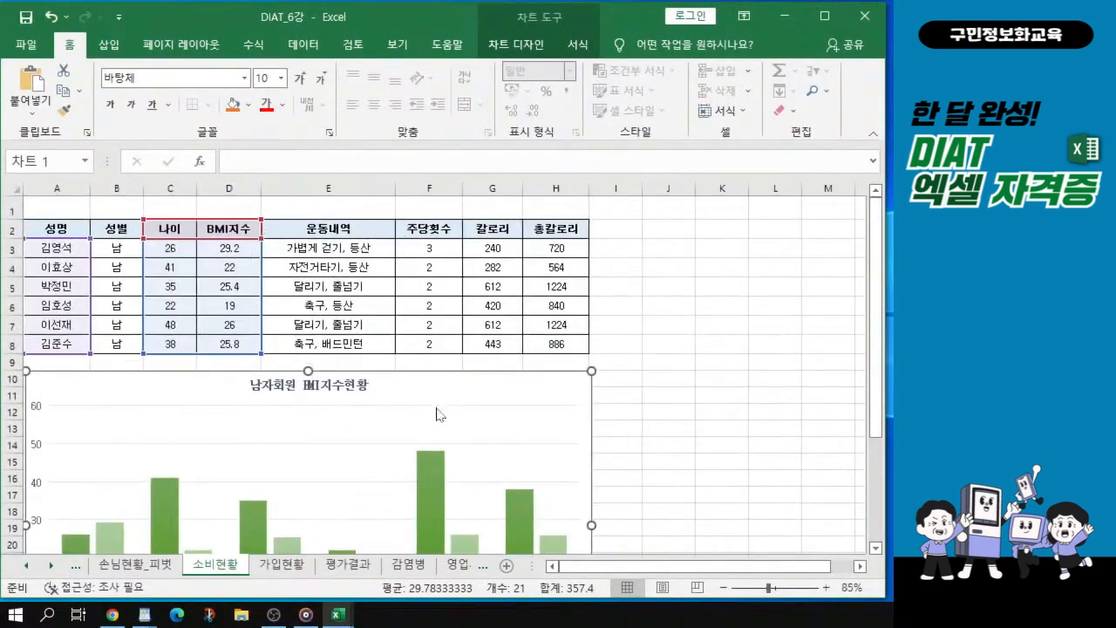
pyautogui.scroll(-2, 435, 405)
pyautogui.scroll(-1, 433, 403)
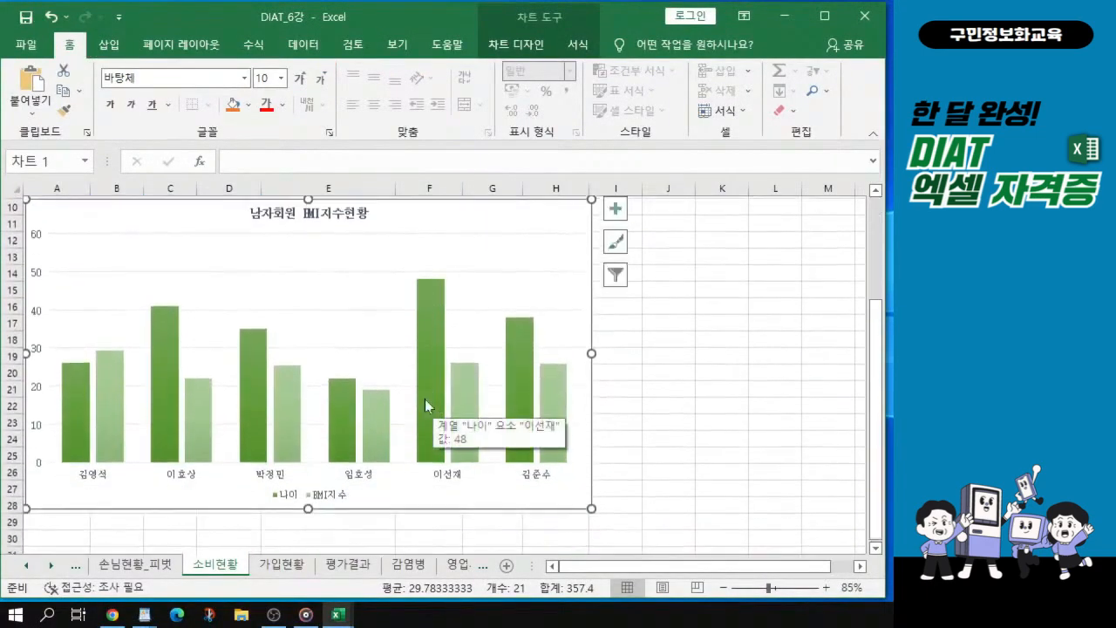
pyautogui.click(579, 45)
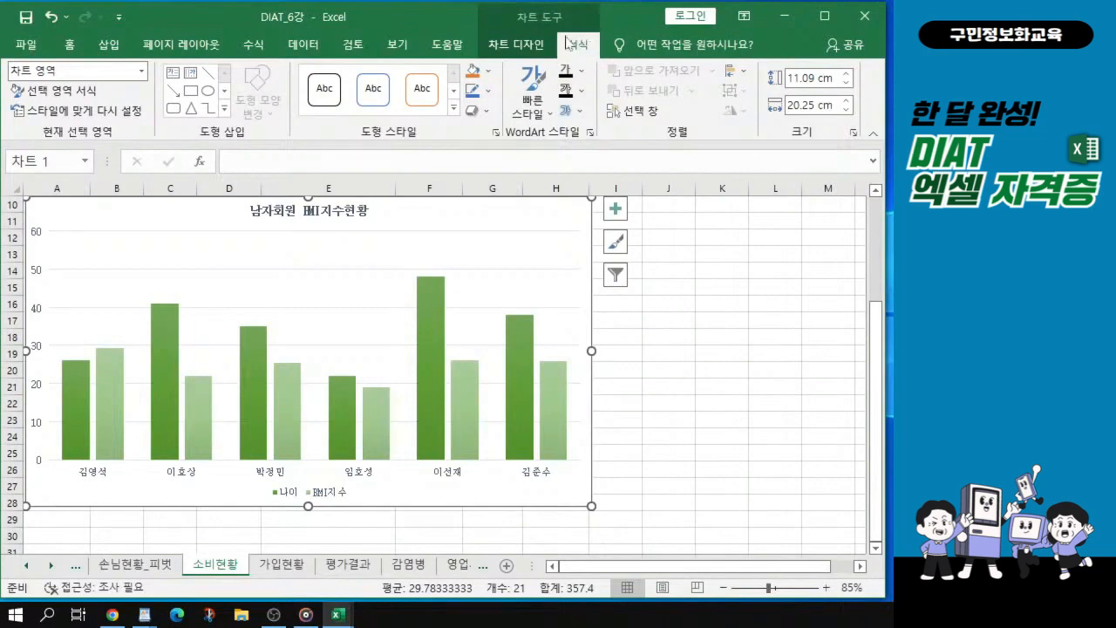
pyautogui.click(490, 92)
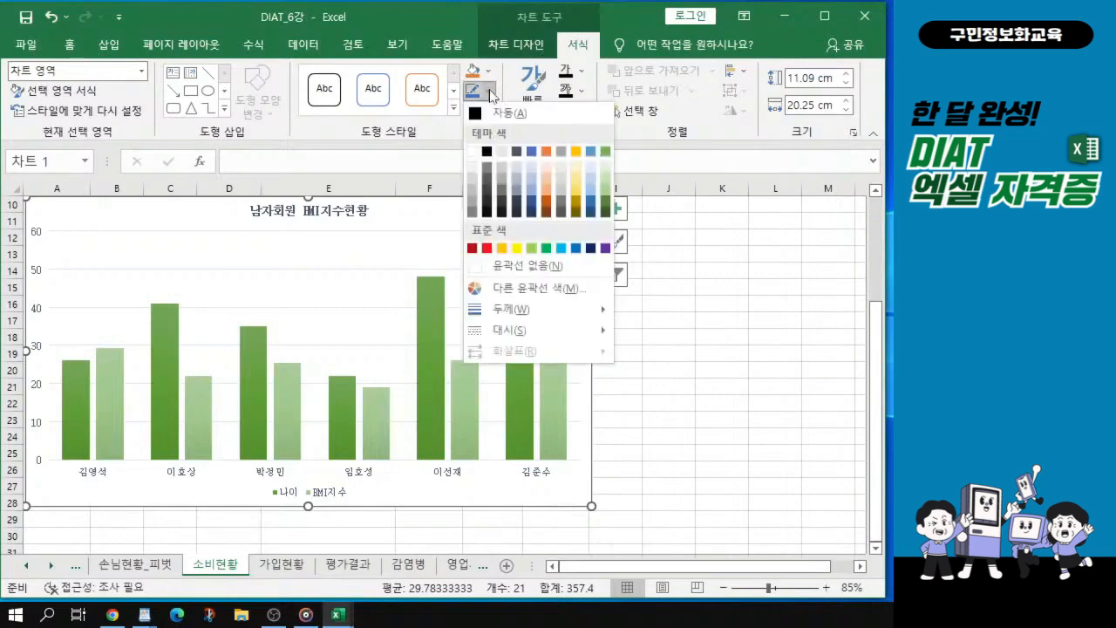
pyautogui.click(491, 92)
pyautogui.click(491, 92)
pyautogui.hotkey('alt', 'Tab')
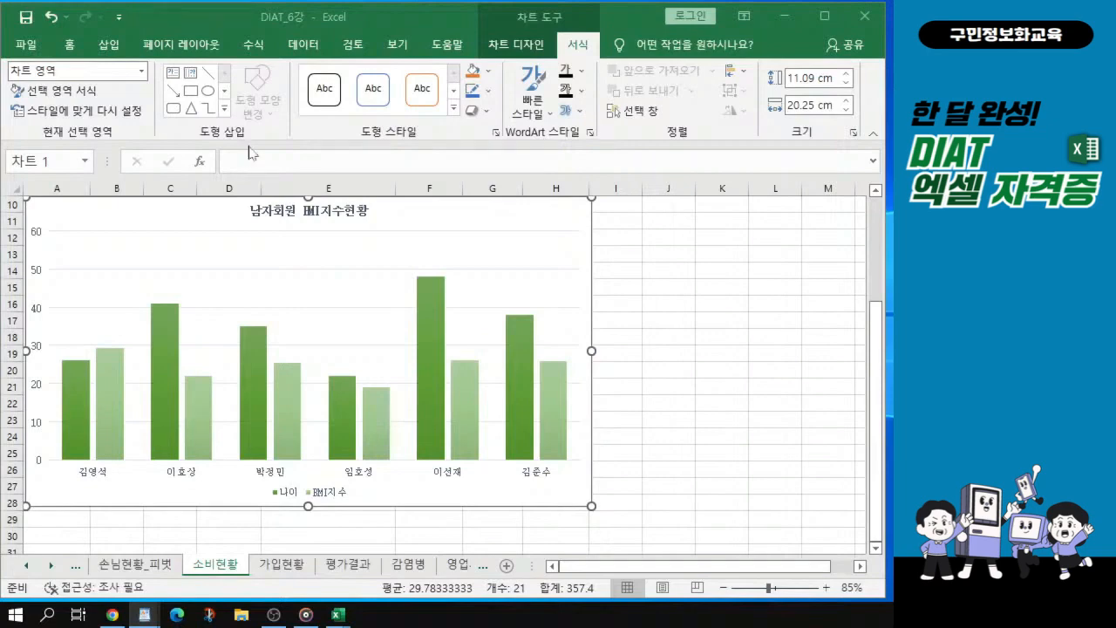
pyautogui.click(488, 93)
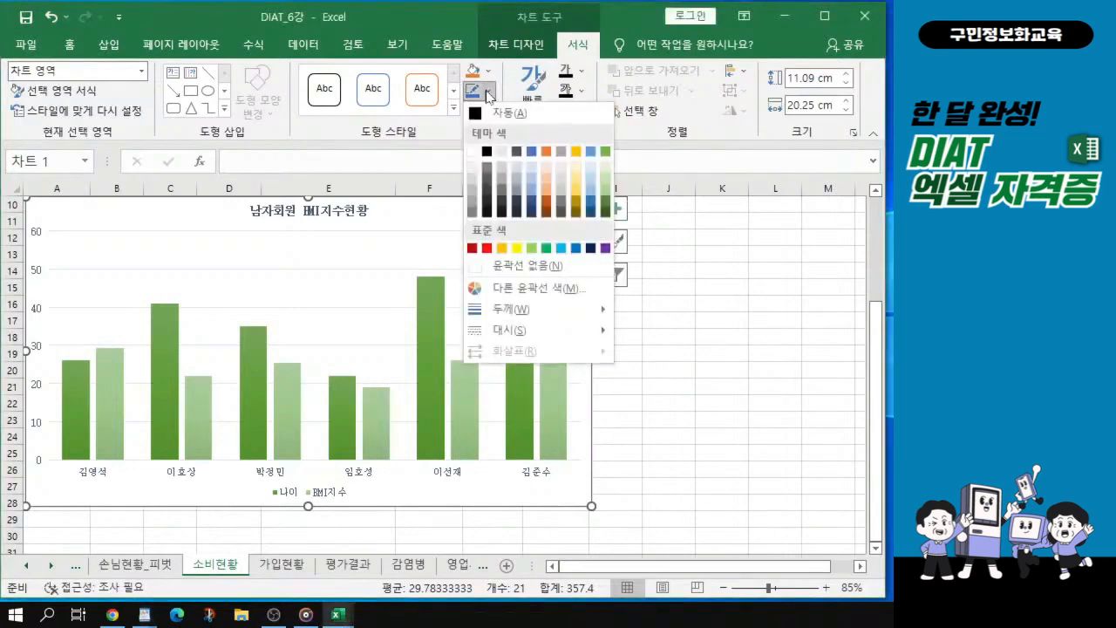
pyautogui.click(489, 95)
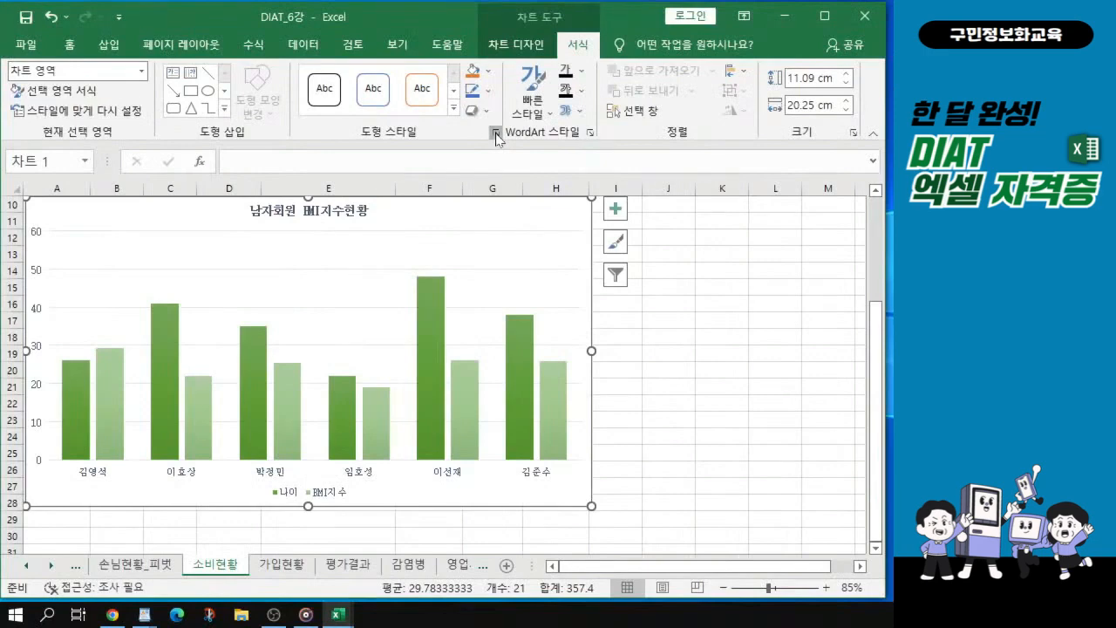
# - Open the chart area's format settings and set its border (테두리) to a solid line (실선)
pyautogui.click(496, 133)
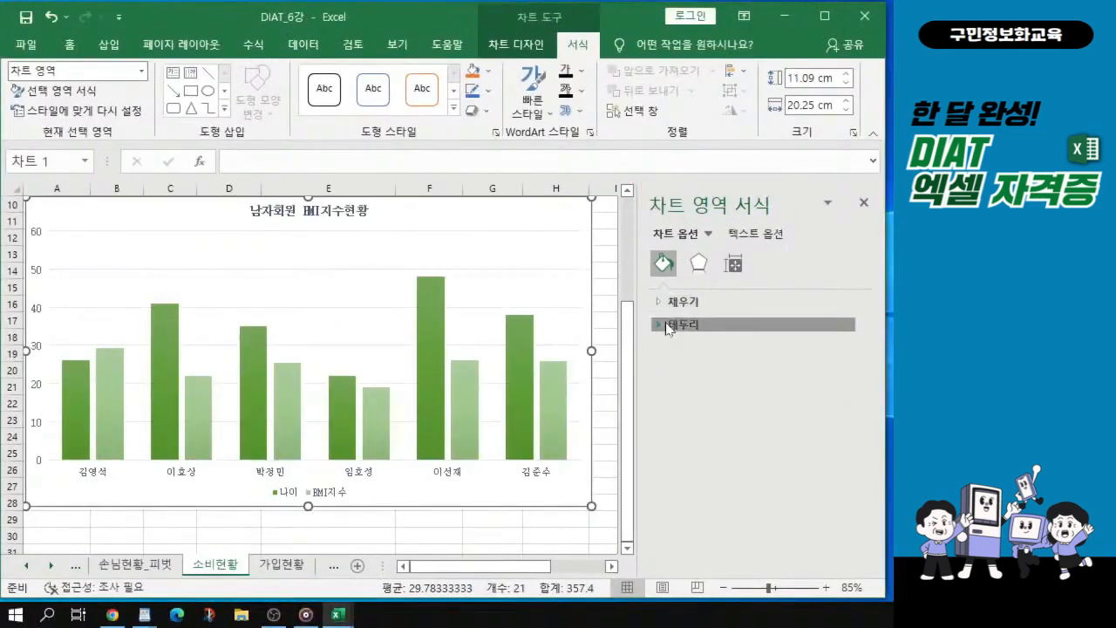
pyautogui.click(667, 326)
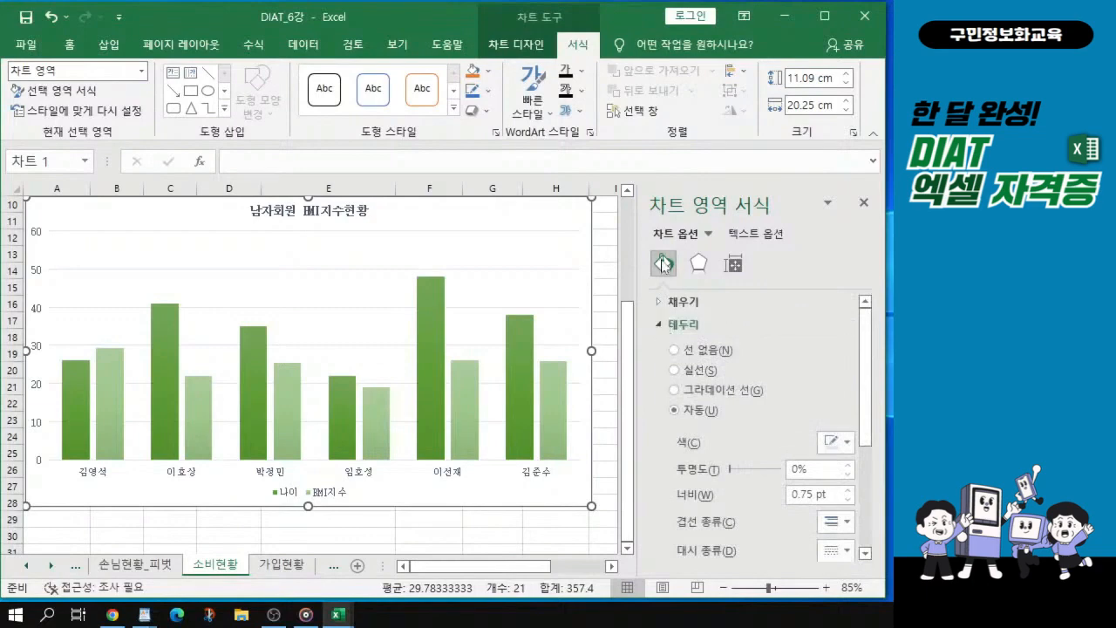
pyautogui.press('ctrl')
pyautogui.press('ctrl')
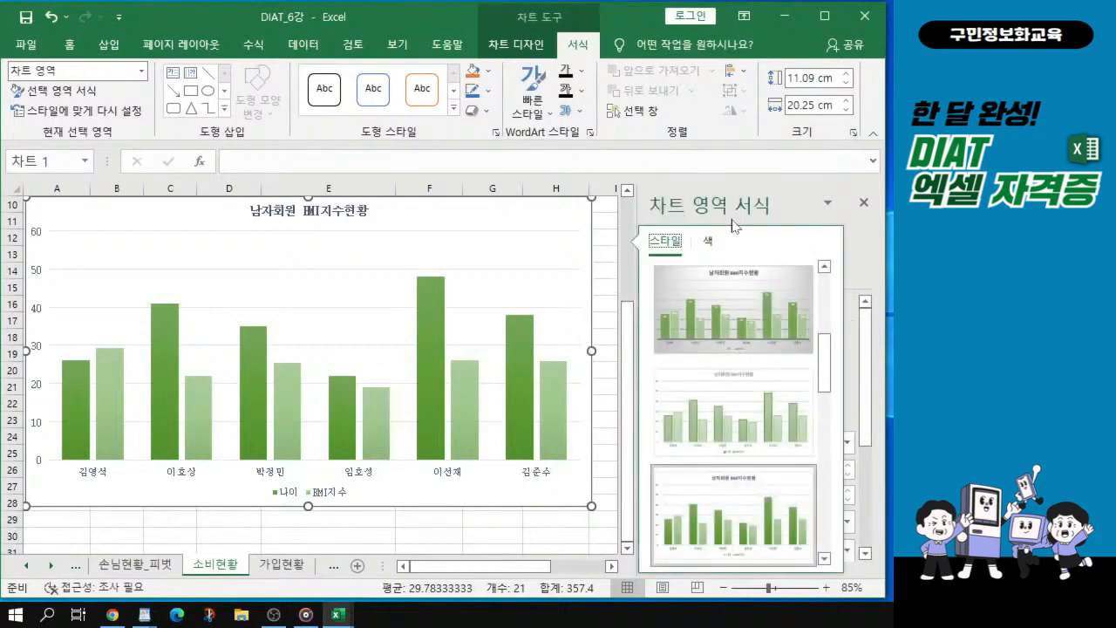
pyautogui.click(733, 220)
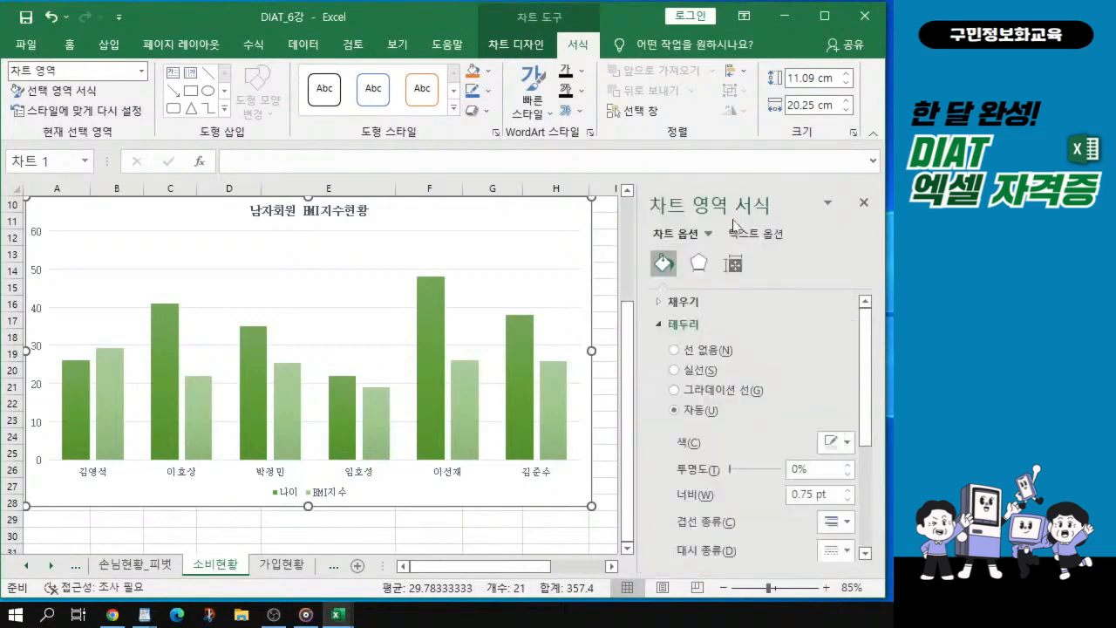
pyautogui.click(666, 326)
pyautogui.click(666, 326)
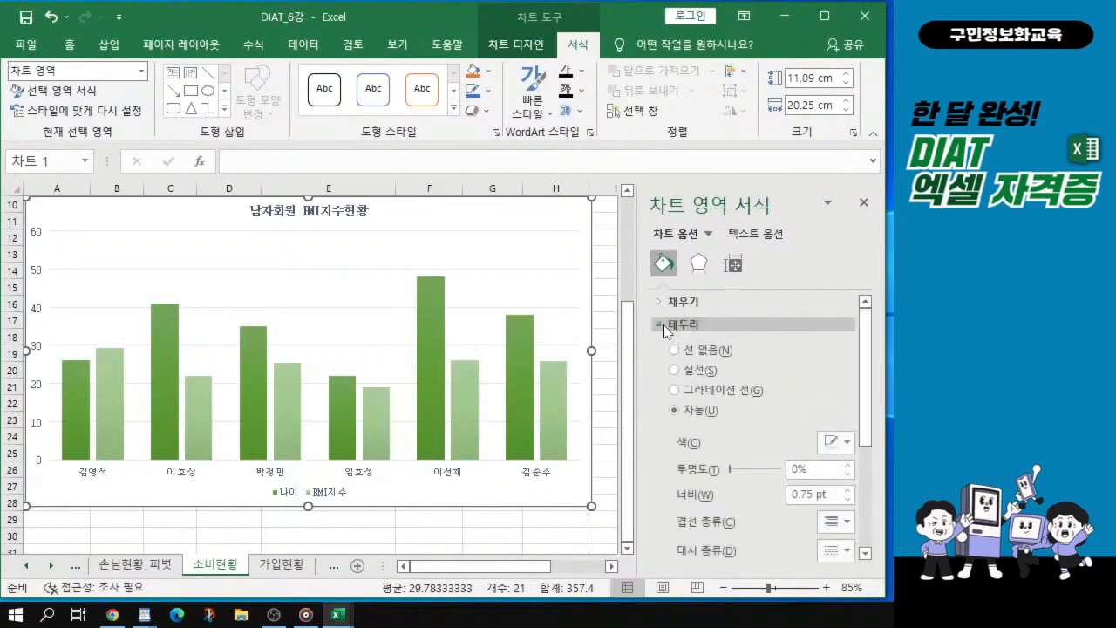
pyautogui.click(689, 373)
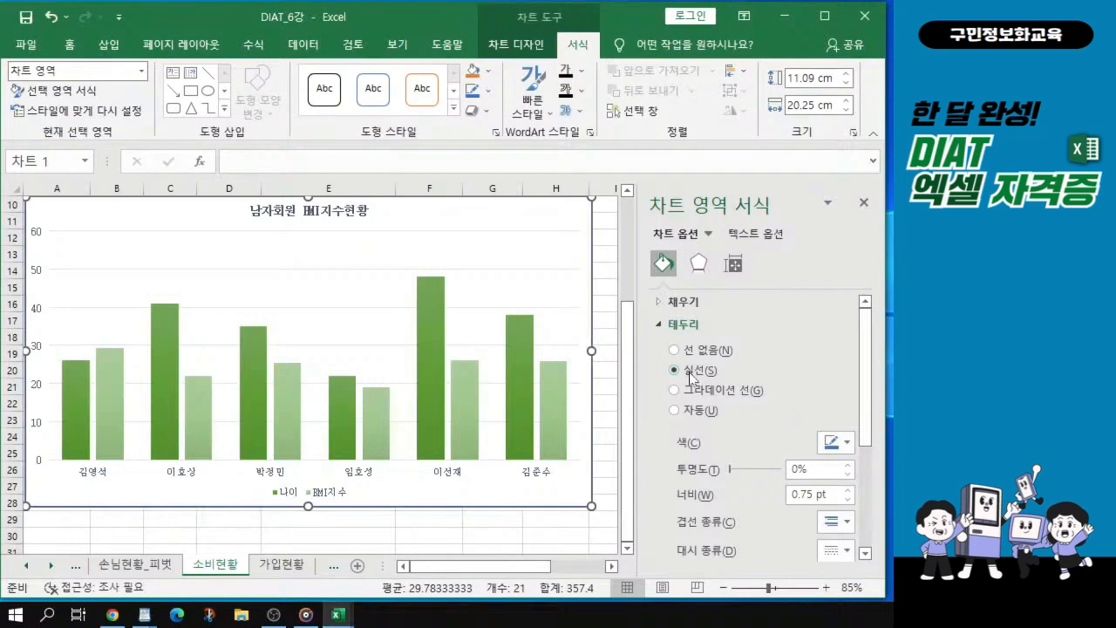
# - Set the chart area's border colour to the standard purple
pyautogui.click(846, 442)
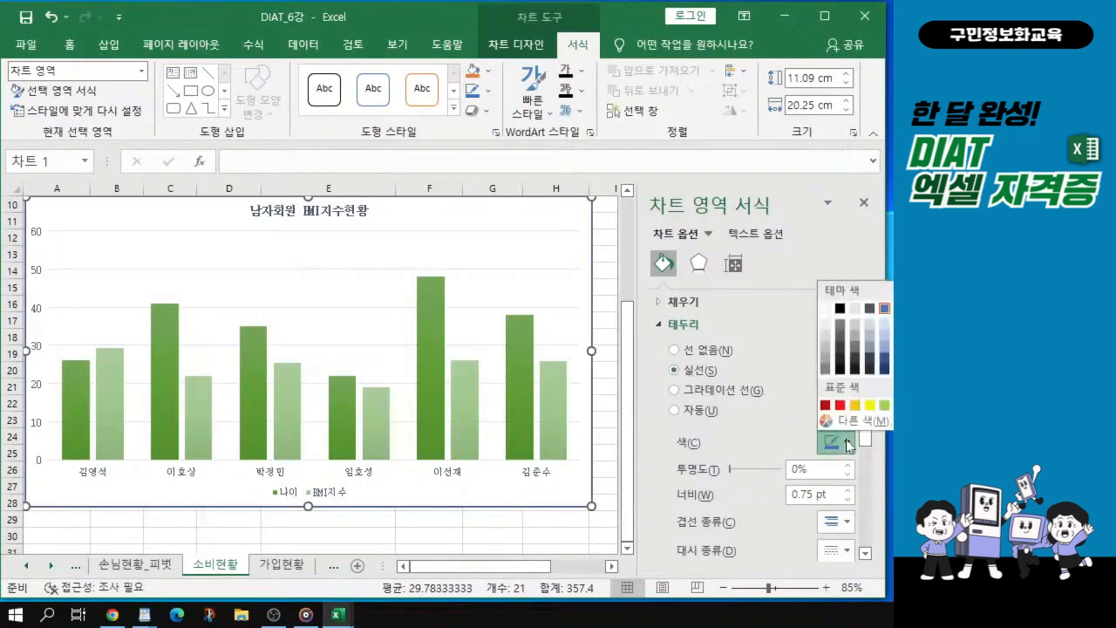
pyautogui.click(412, 25)
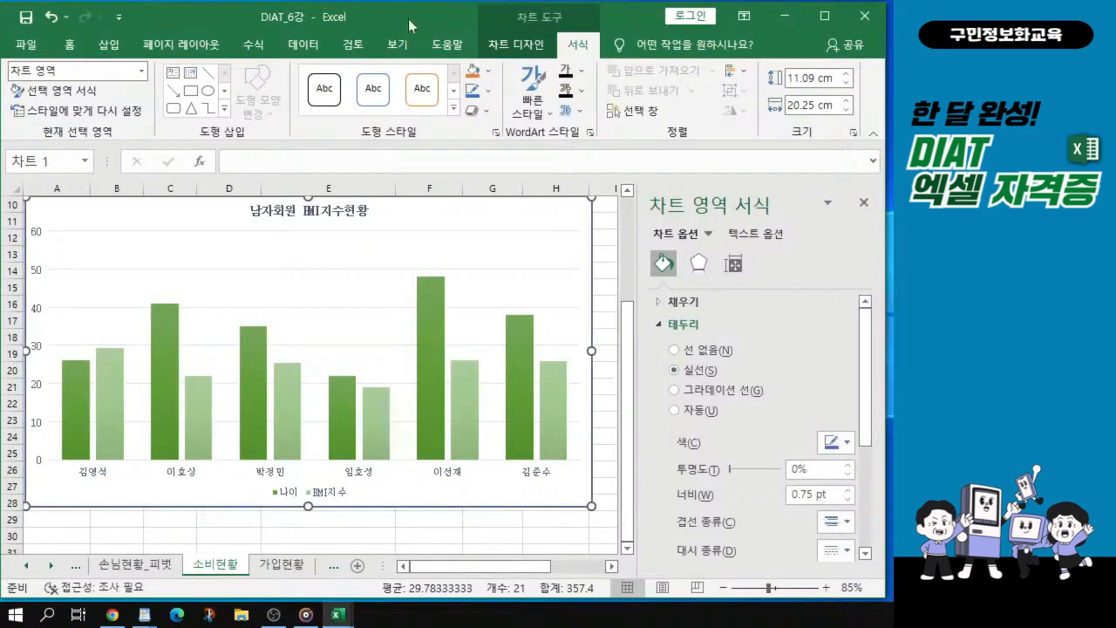
pyautogui.doubleClick(389, 25)
pyautogui.moveTo(389, 26); pyautogui.dragTo(184, 41)
pyautogui.click(600, 469)
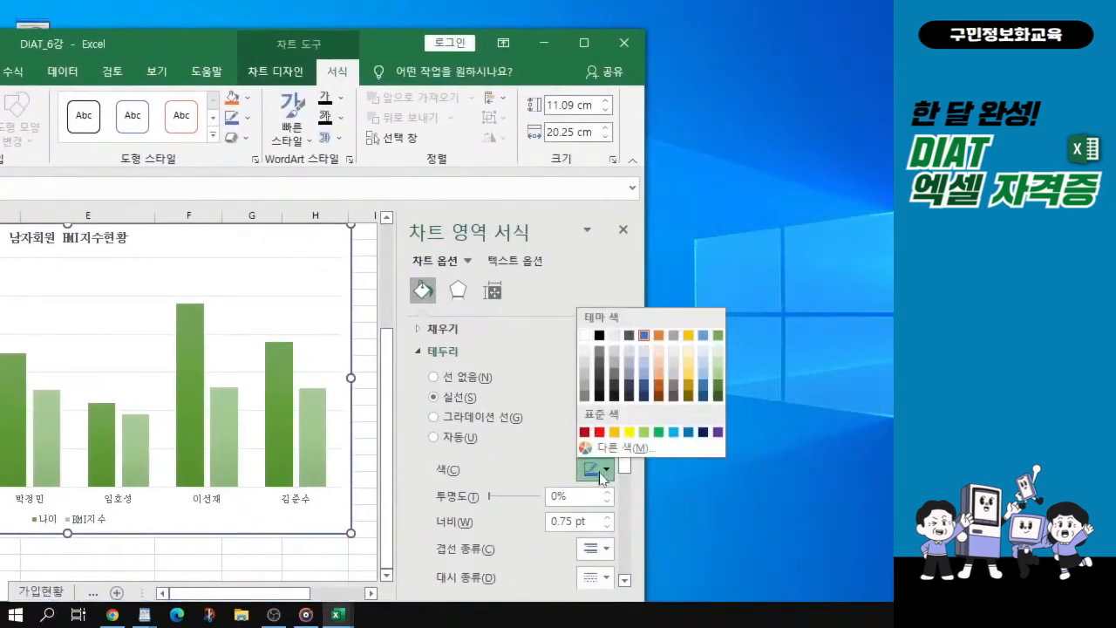
pyautogui.click(717, 434)
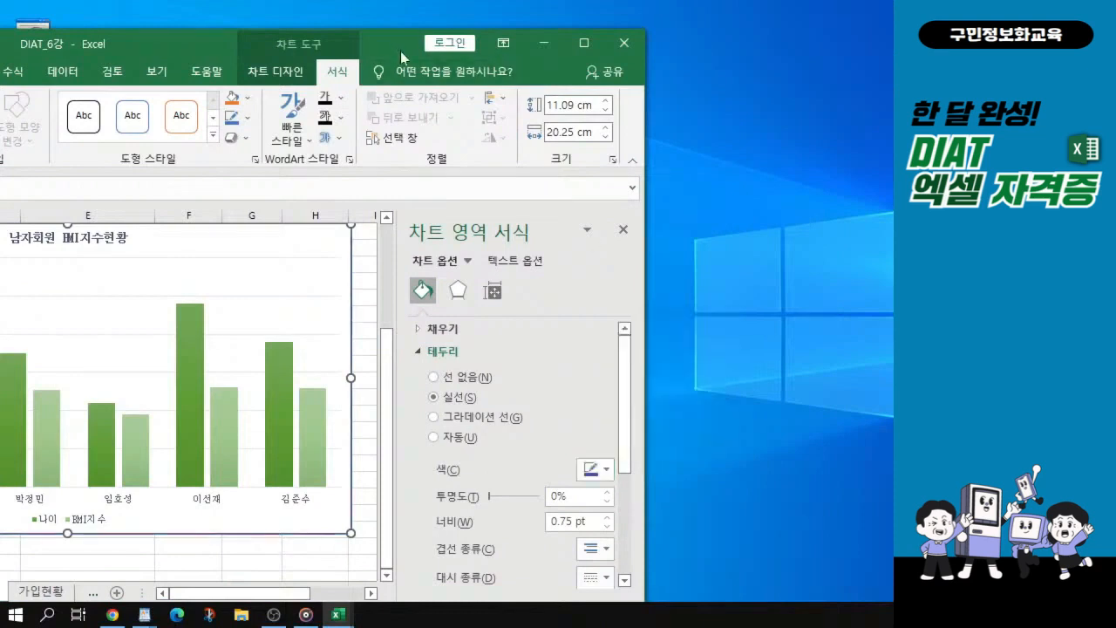
# - Set the chart area's border width to 2.5 pt
pyautogui.moveTo(400, 51); pyautogui.dragTo(392, 34)
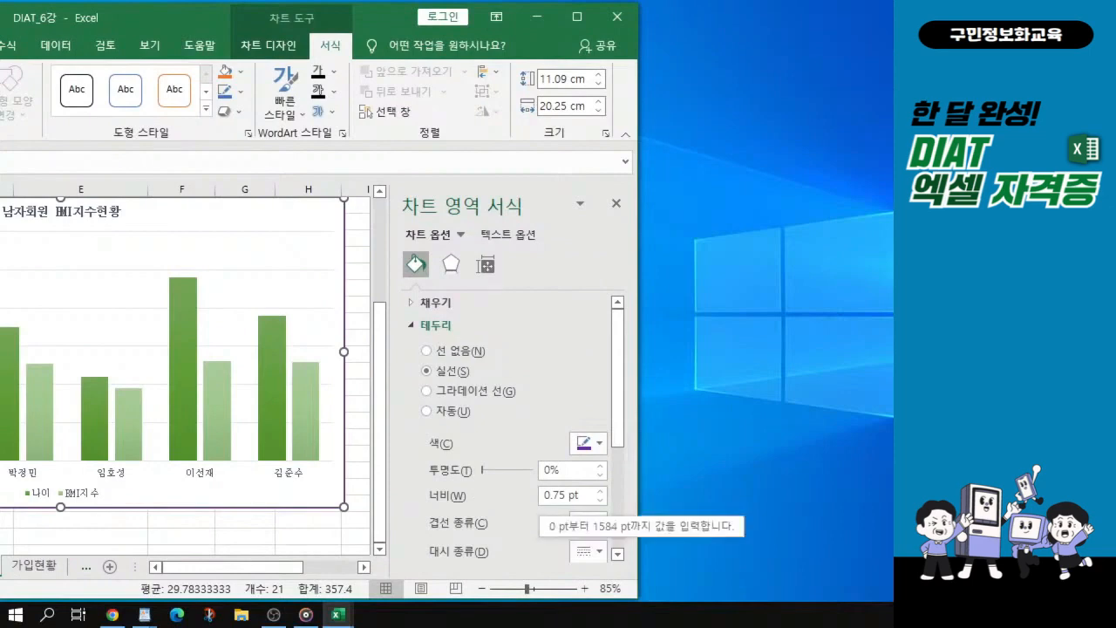
pyautogui.doubleClick(555, 494)
pyautogui.write('2')
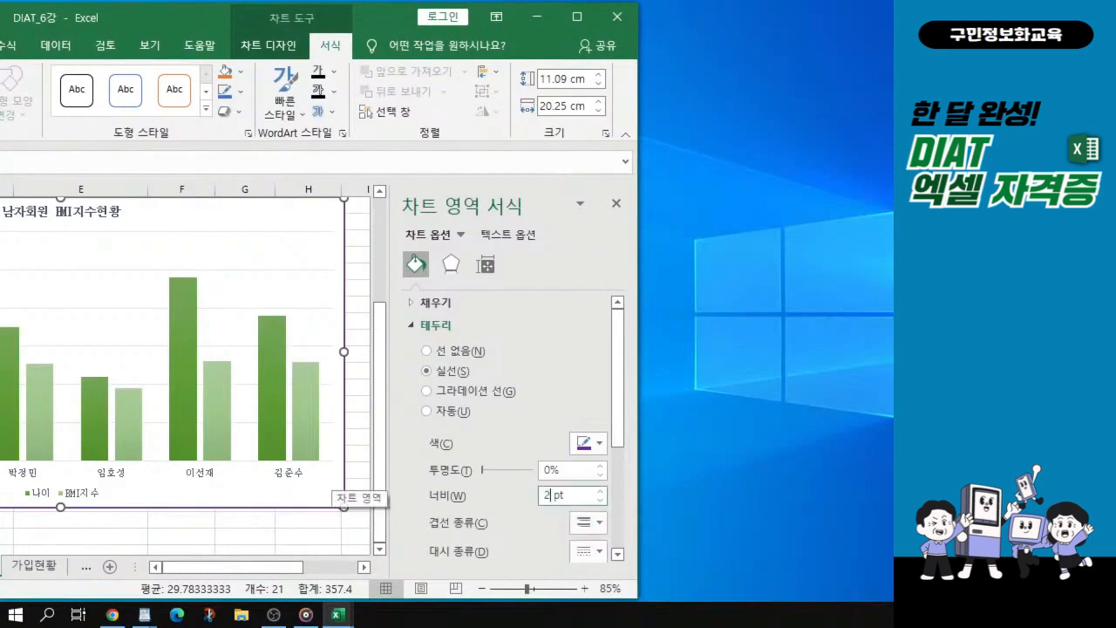
pyautogui.write('.5')
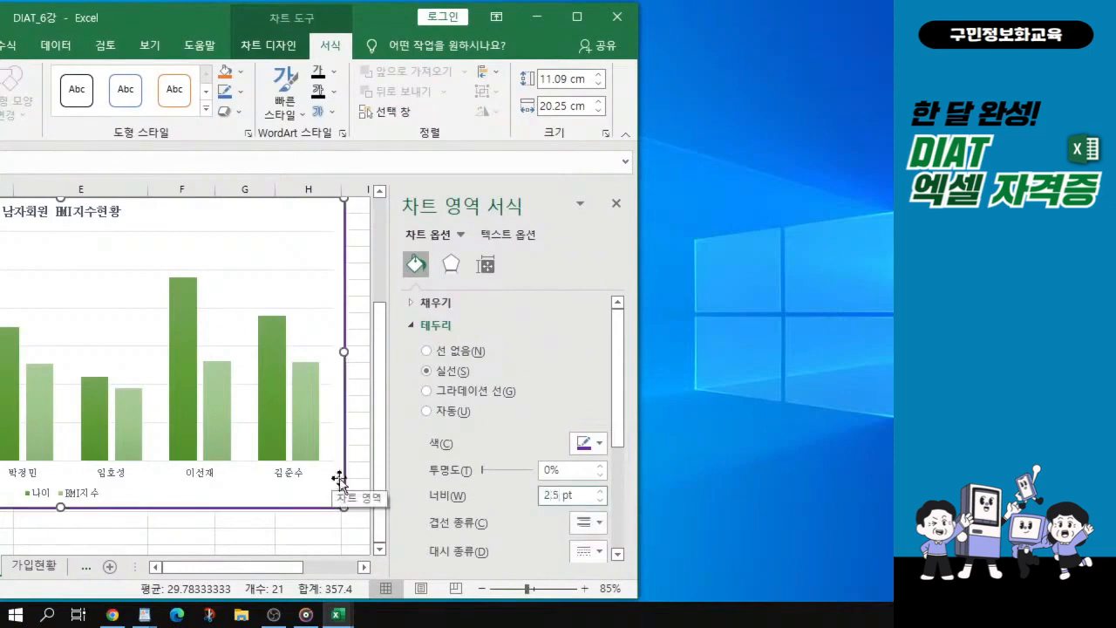
pyautogui.scroll(-3, 563, 406)
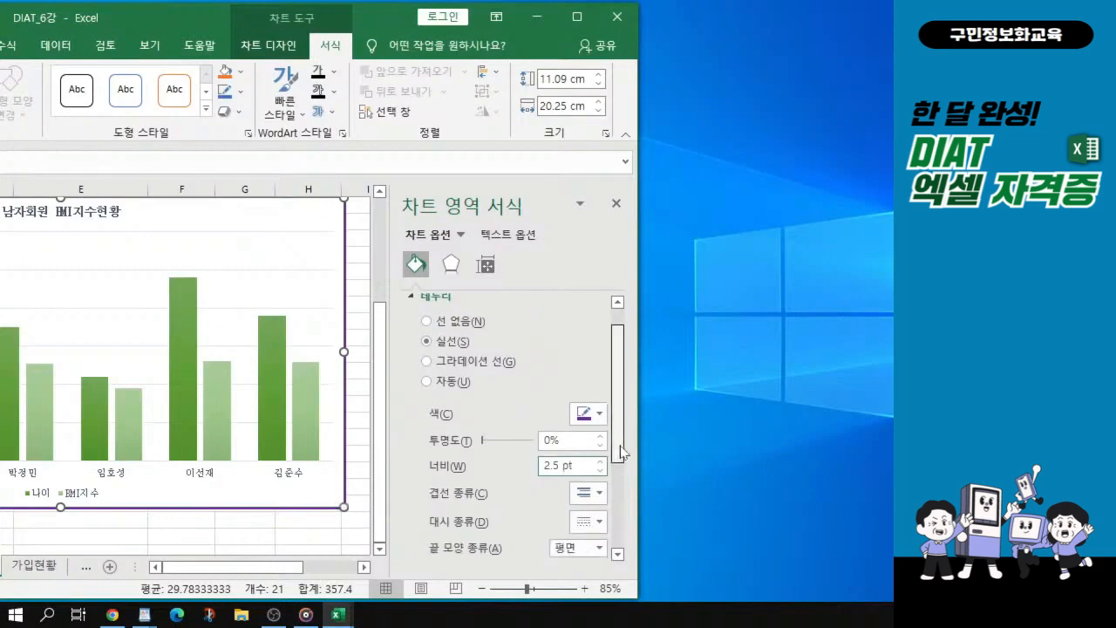
pyautogui.hotkey('ctrl', '1')
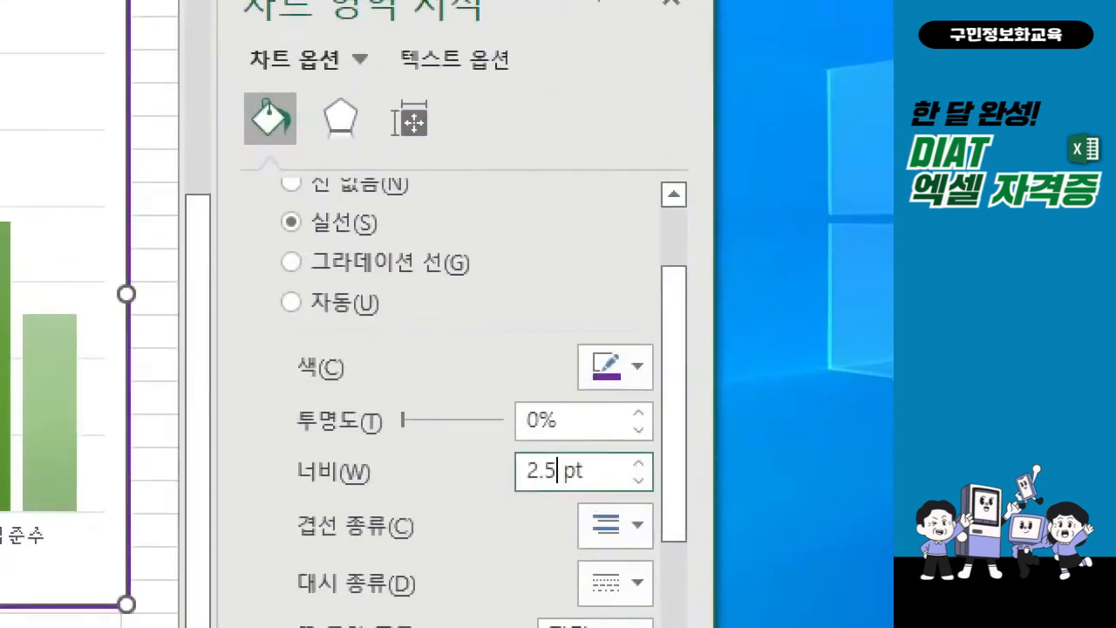
pyautogui.click(560, 406)
pyautogui.moveTo(256, 191); pyautogui.dragTo(381, 243)
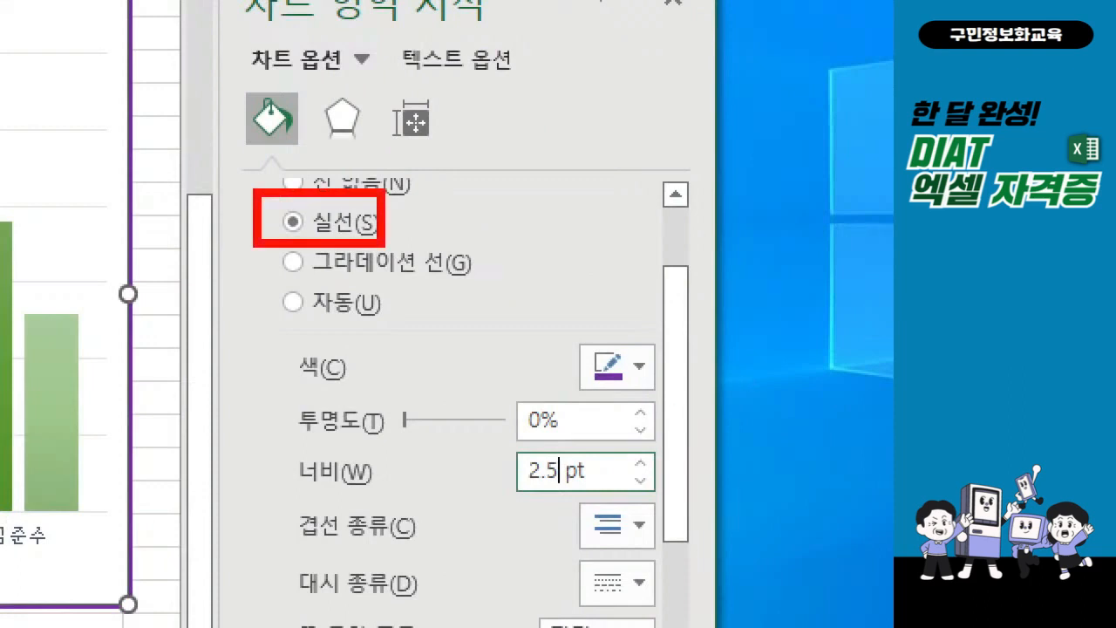
pyautogui.moveTo(544, 330); pyautogui.dragTo(684, 387)
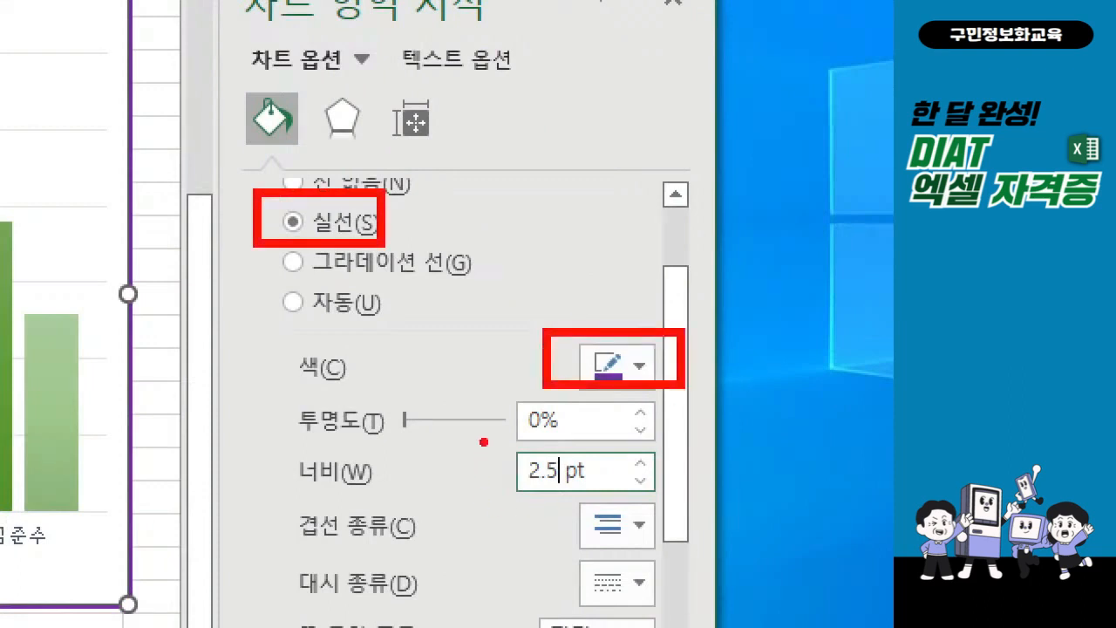
pyautogui.moveTo(481, 438); pyautogui.dragTo(637, 499)
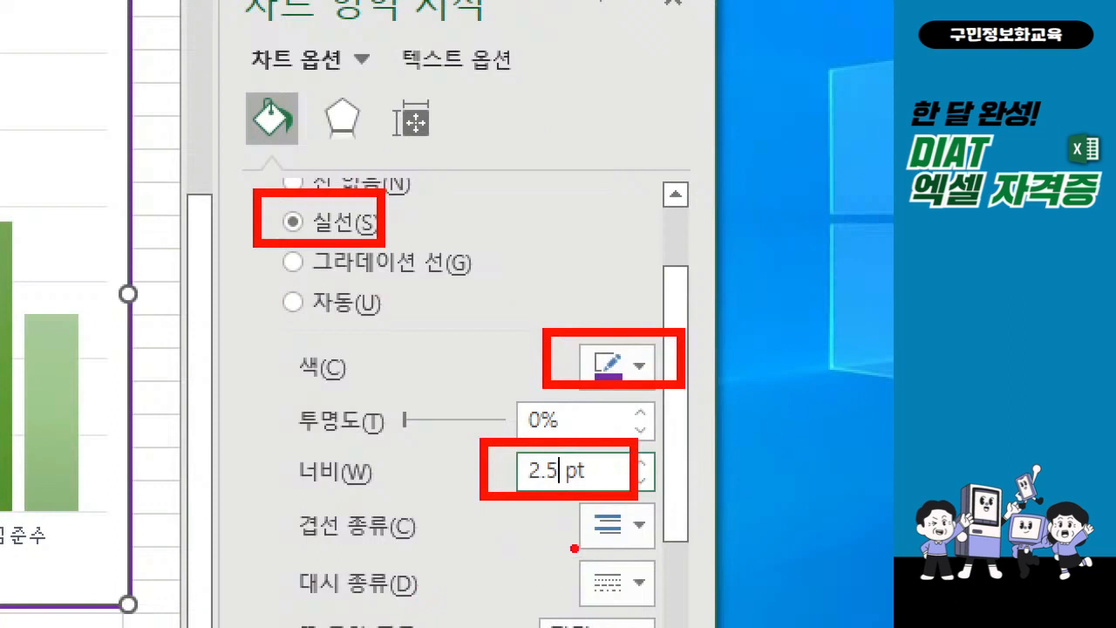
pyautogui.moveTo(564, 548); pyautogui.dragTo(630, 547)
pyautogui.moveTo(582, 566); pyautogui.dragTo(679, 536)
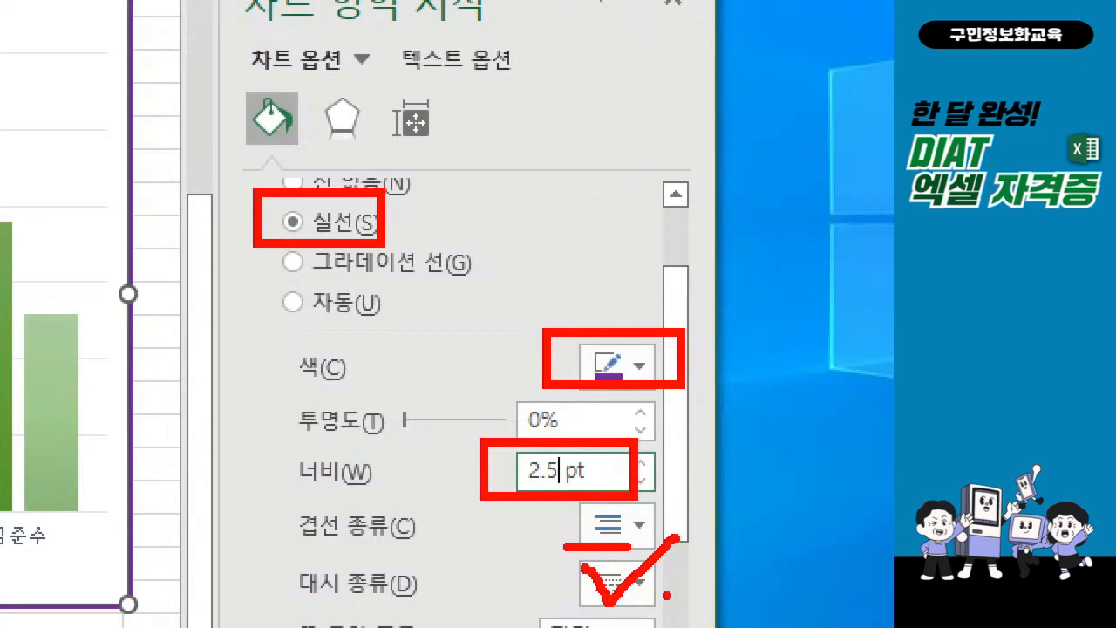
pyautogui.press('Escape')
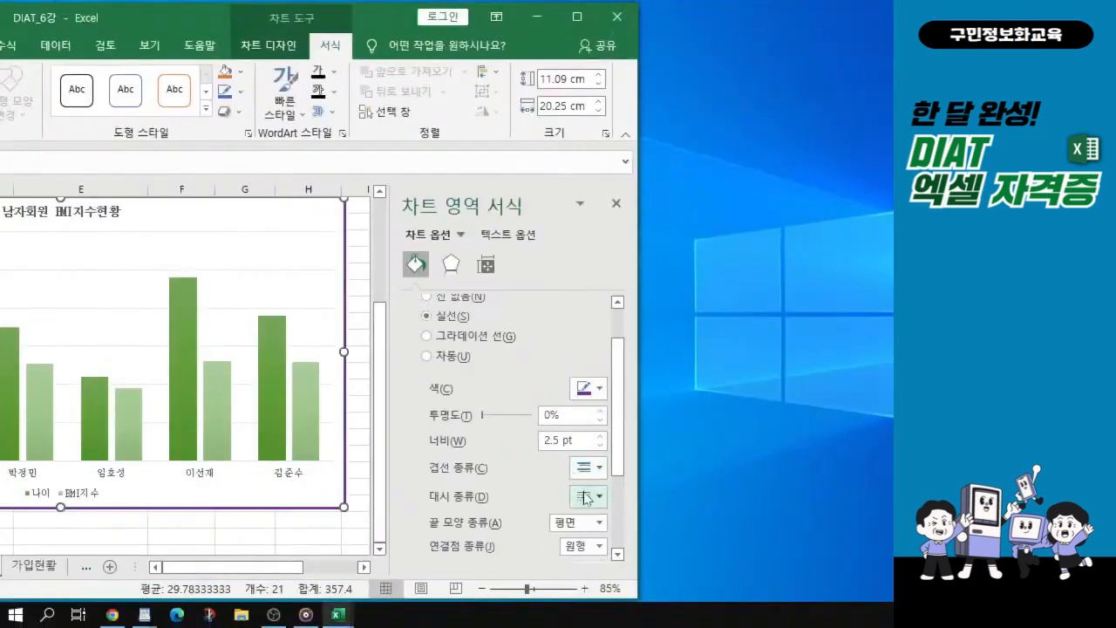
# - Set the chart area border's dash type (대시 종류) to round dots and turn on rounded corners (둥근 모서리)
pyautogui.click(588, 497)
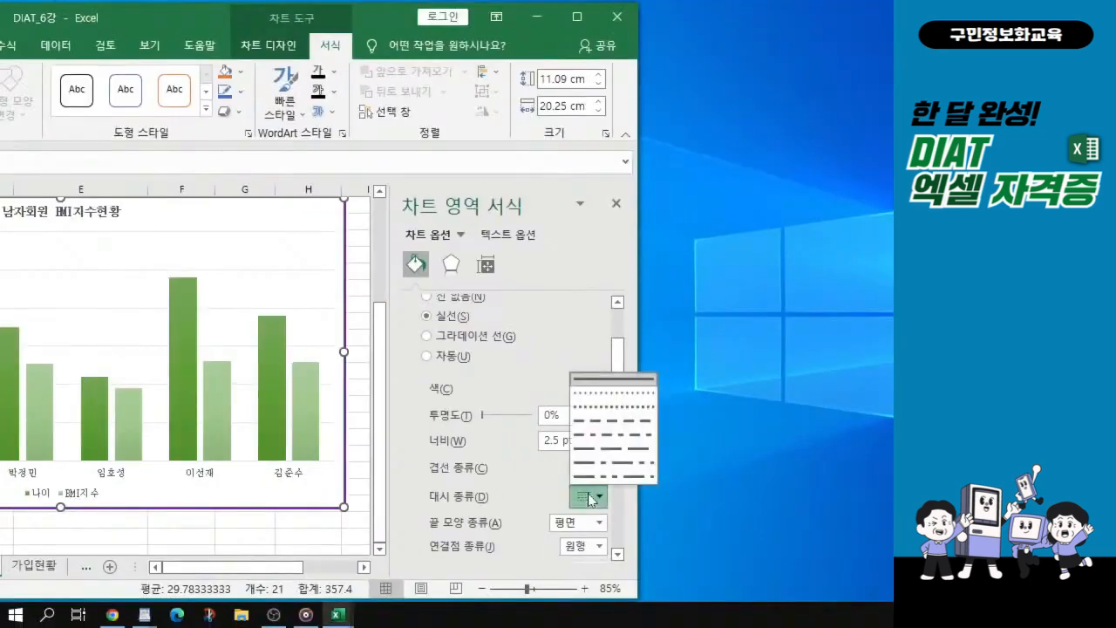
pyautogui.click(617, 394)
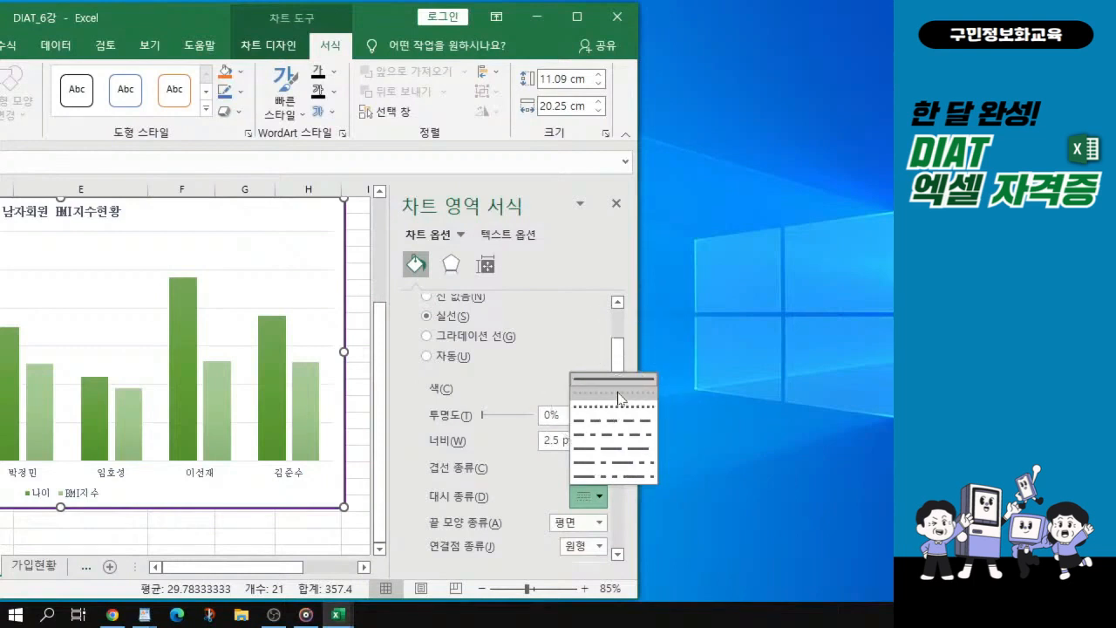
pyautogui.click(617, 395)
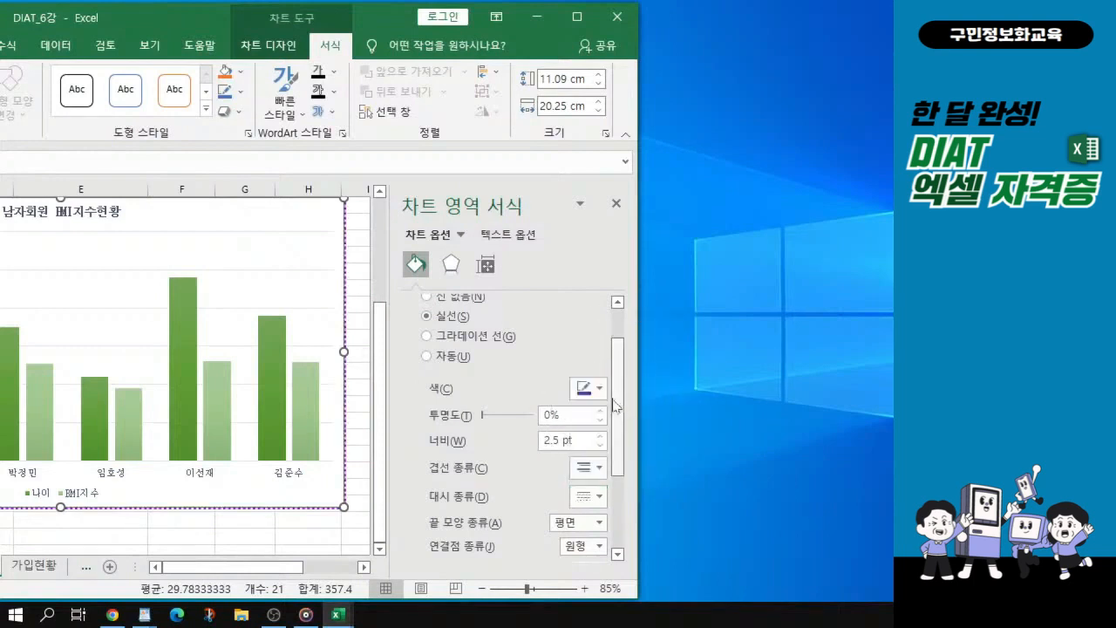
pyautogui.moveTo(618, 397); pyautogui.dragTo(638, 566)
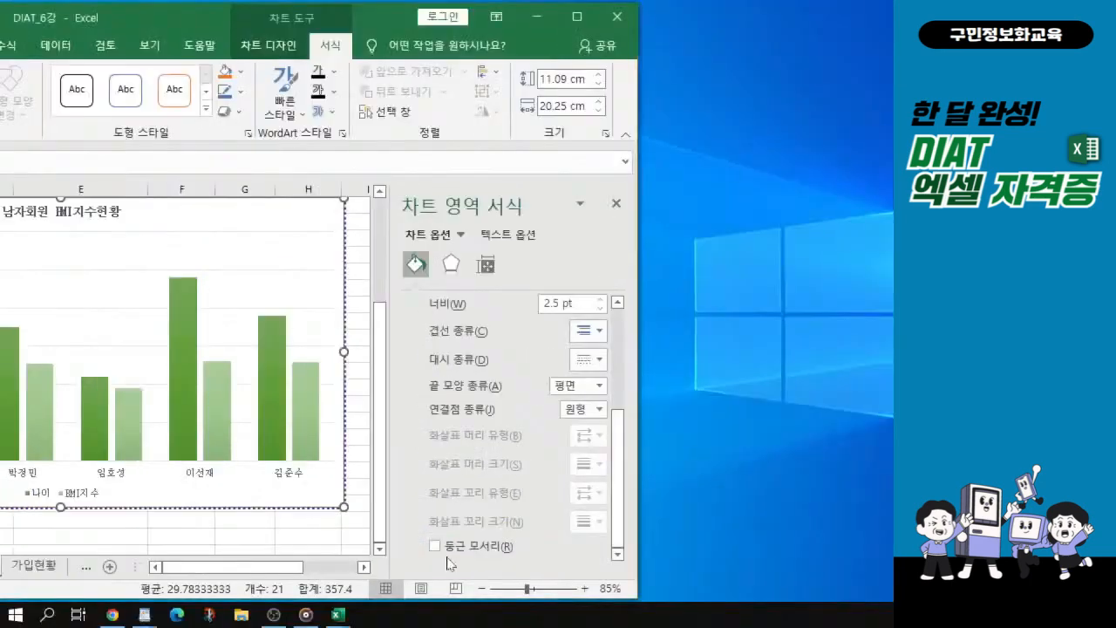
pyautogui.click(434, 546)
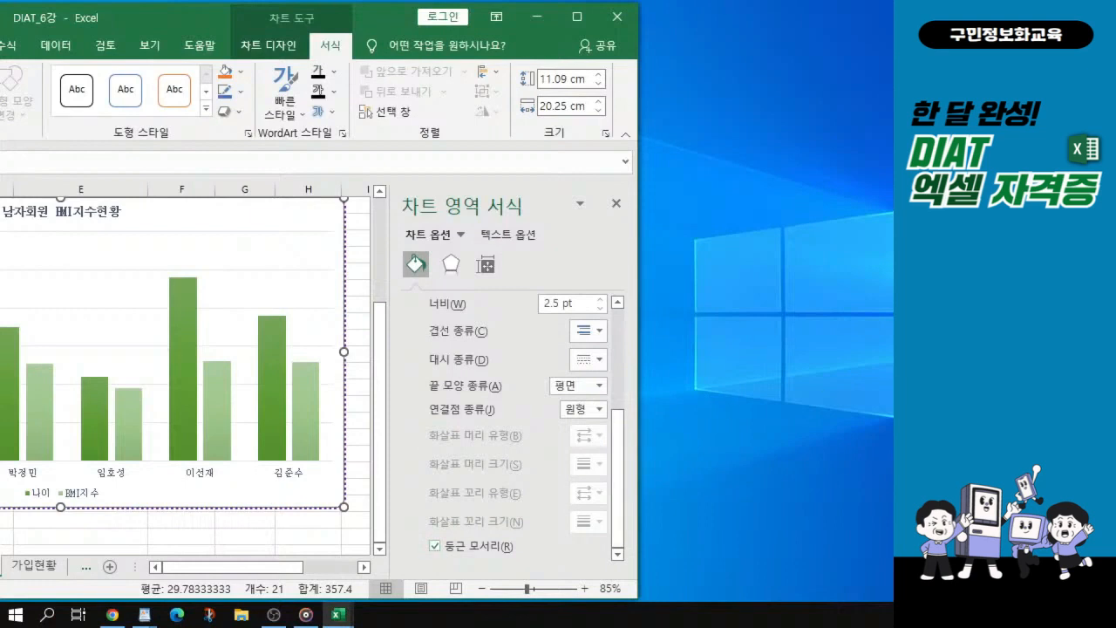
# - Bring the whole workbook window into view and select the chart title 남자회원 BMI지수현황 to show its title format options
pyautogui.moveTo(125, 20); pyautogui.dragTo(373, 14)
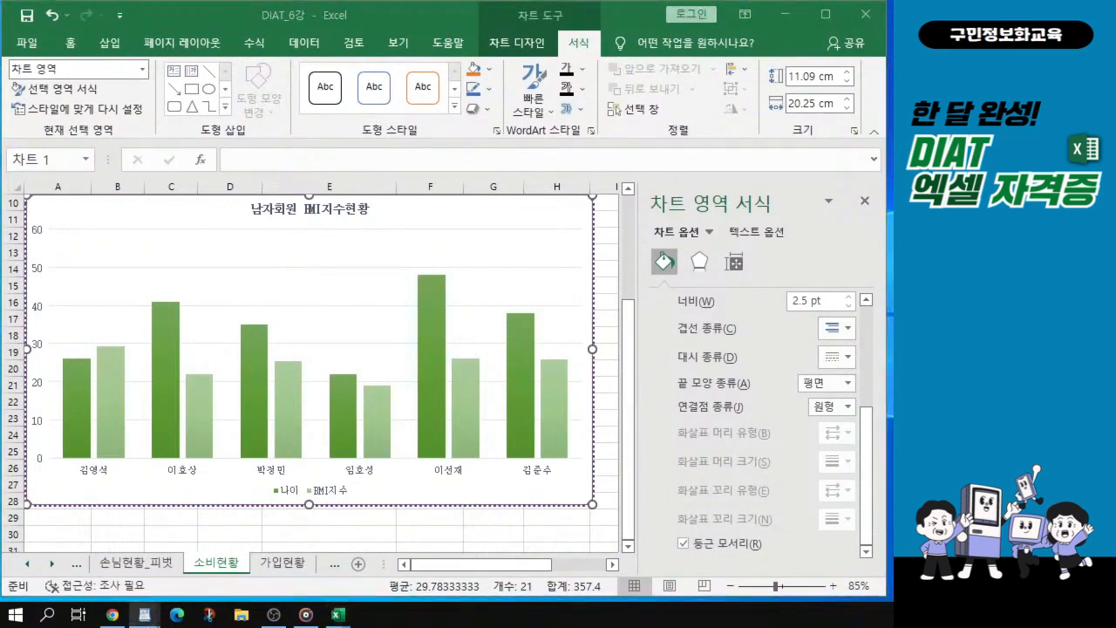
pyautogui.click(278, 210)
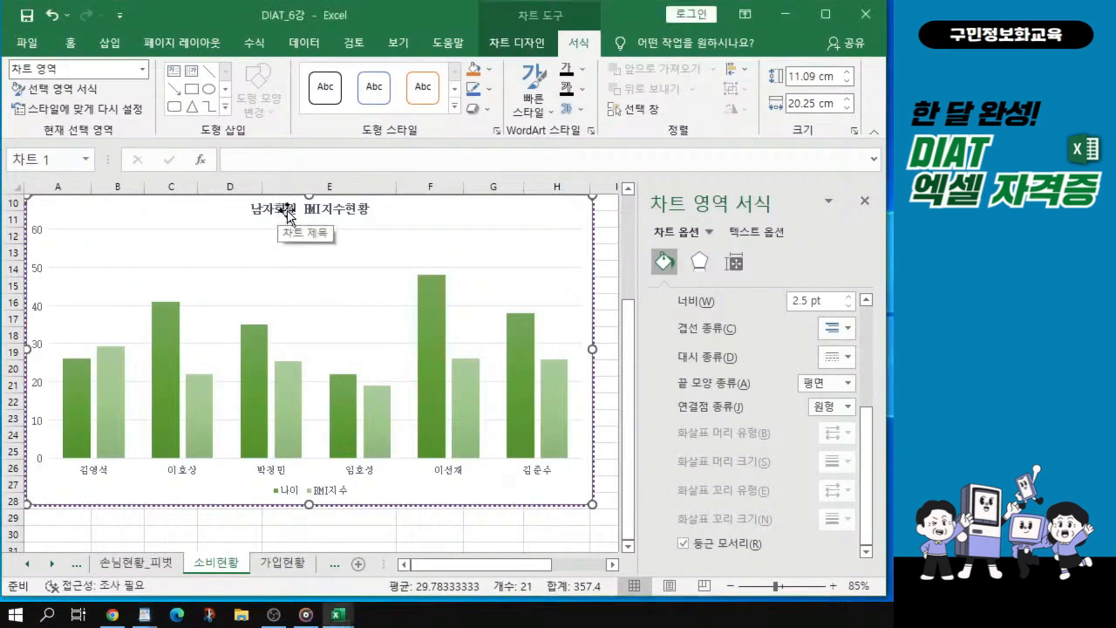
pyautogui.click(287, 214)
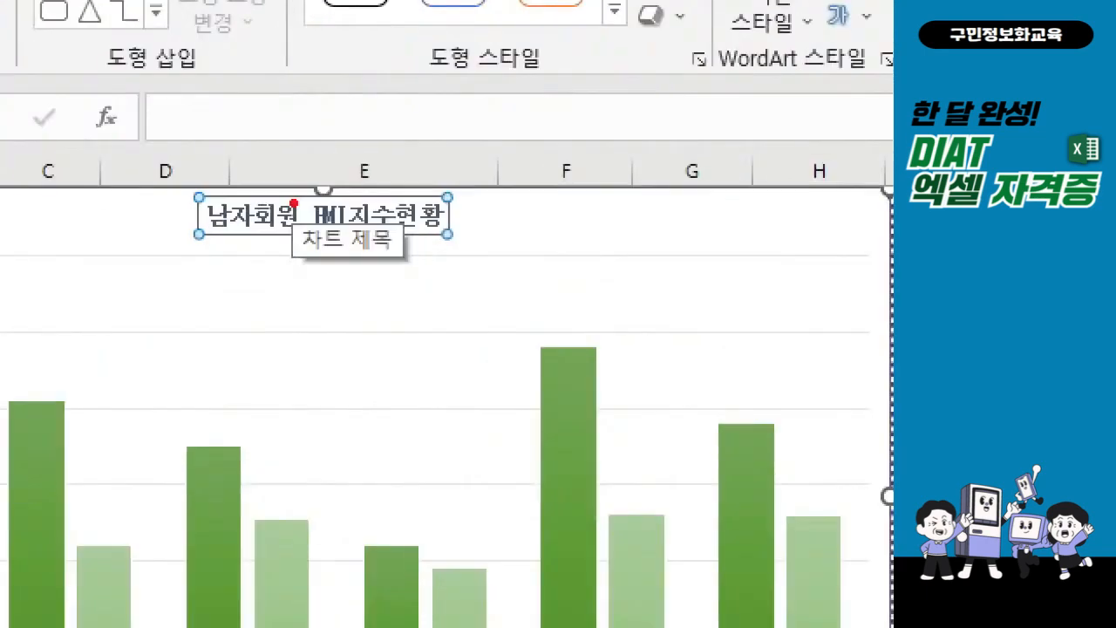
pyautogui.moveTo(280, 225); pyautogui.dragTo(342, 171)
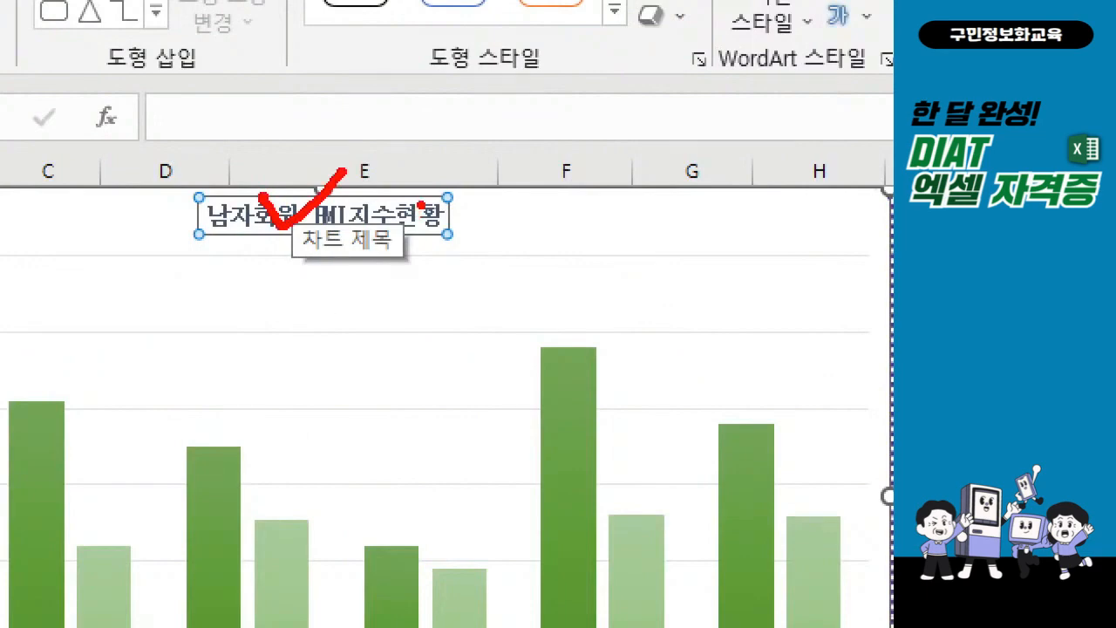
pyautogui.press('Escape')
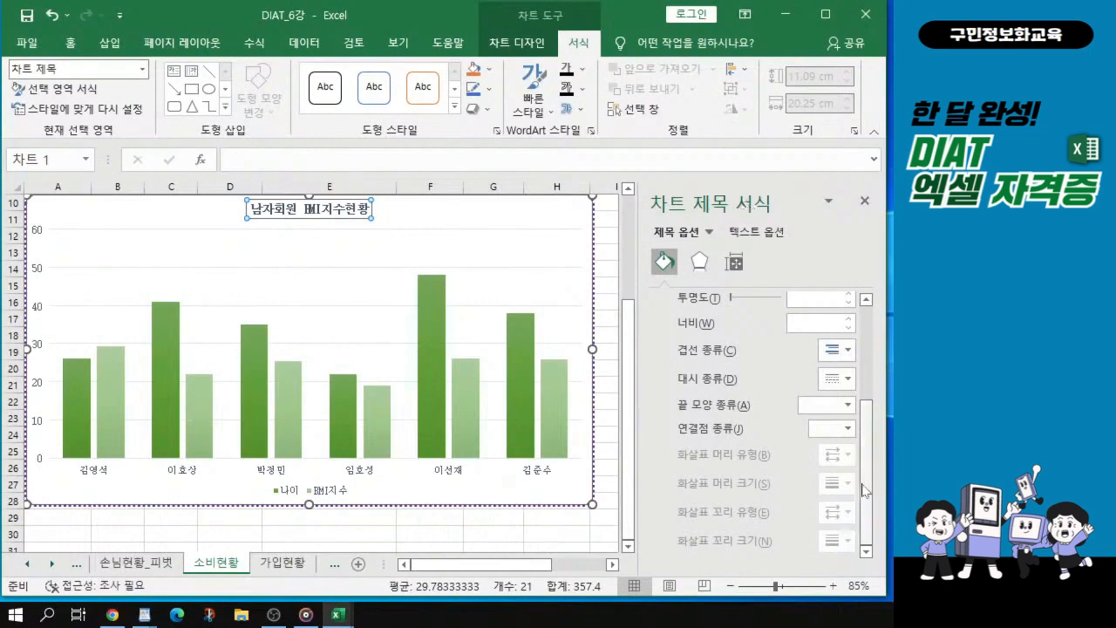
pyautogui.moveTo(869, 494); pyautogui.dragTo(868, 400)
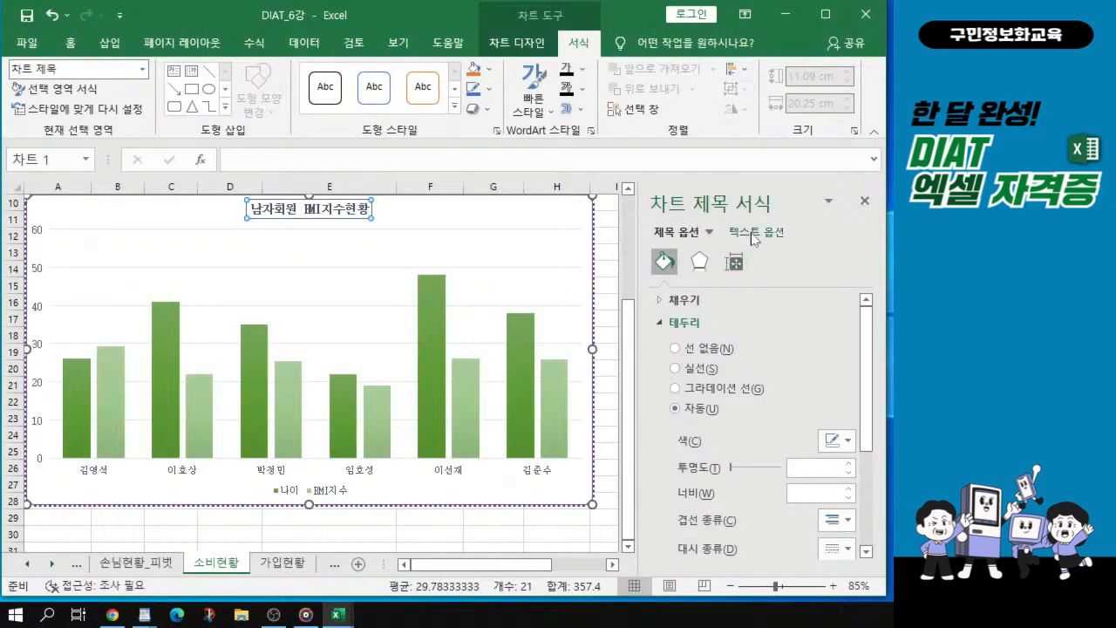
pyautogui.press('alt')
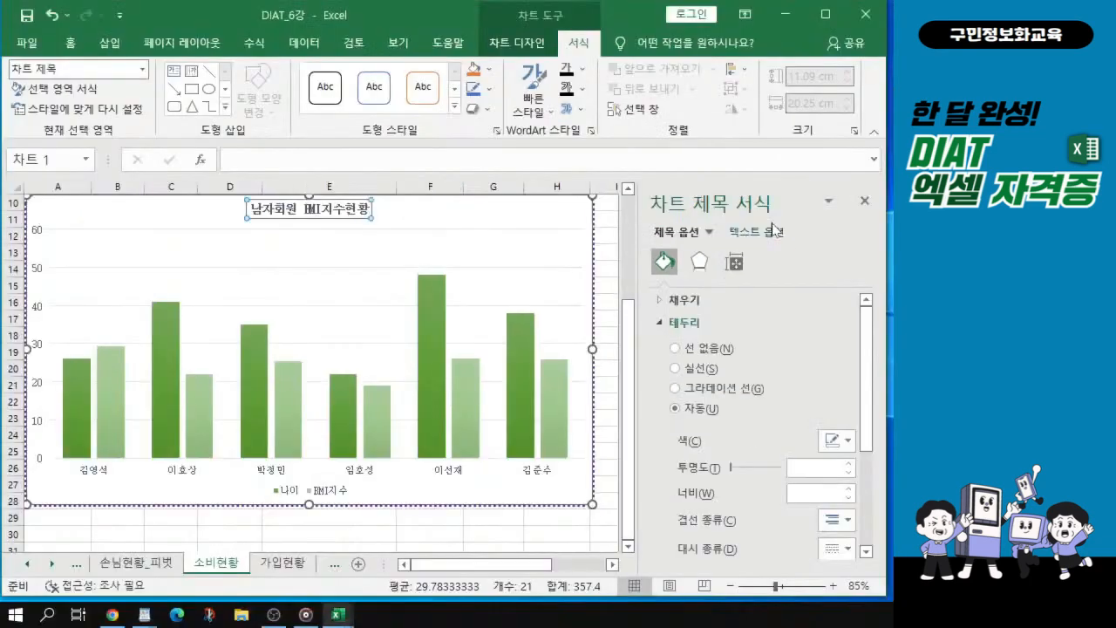
pyautogui.click(771, 232)
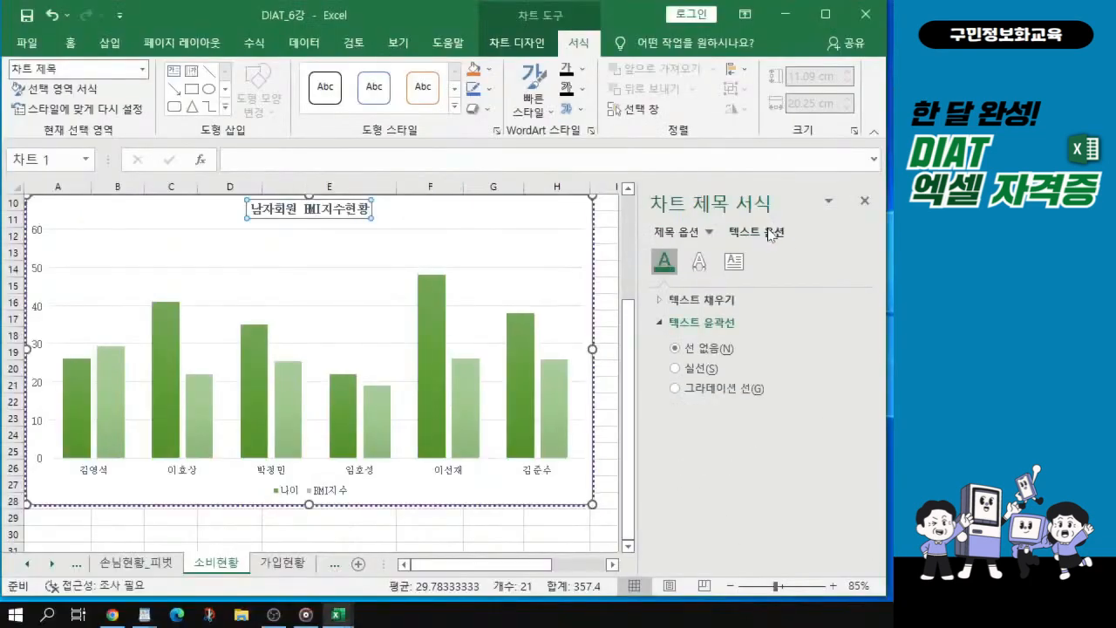
pyautogui.click(679, 231)
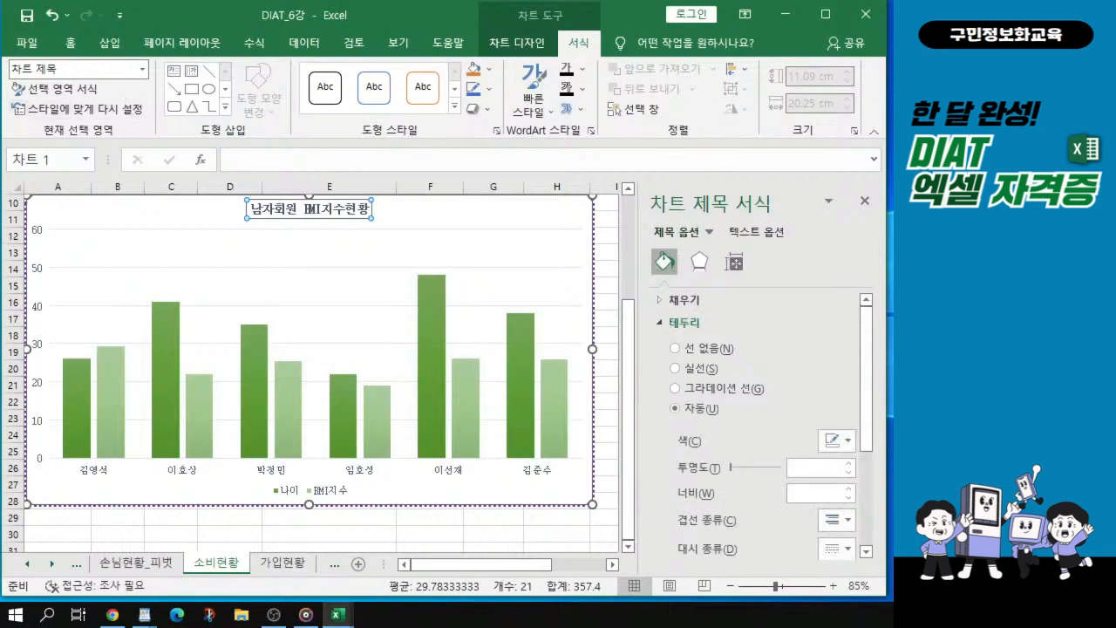
# - Set the chart title's font to 궁서체 at size 24
pyautogui.click(76, 51)
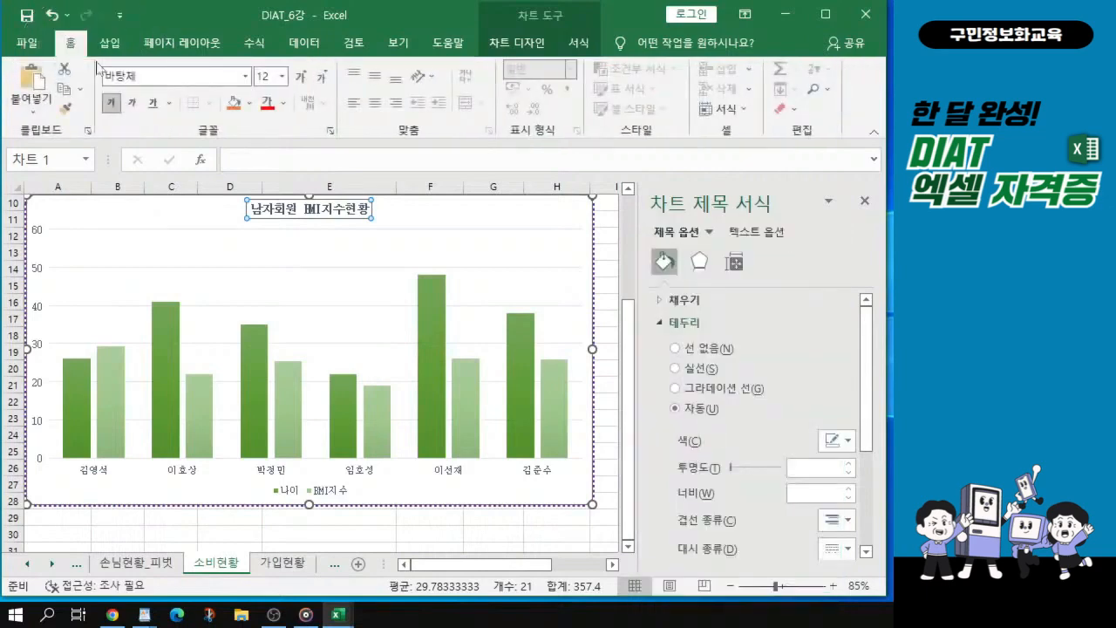
pyautogui.click(237, 75)
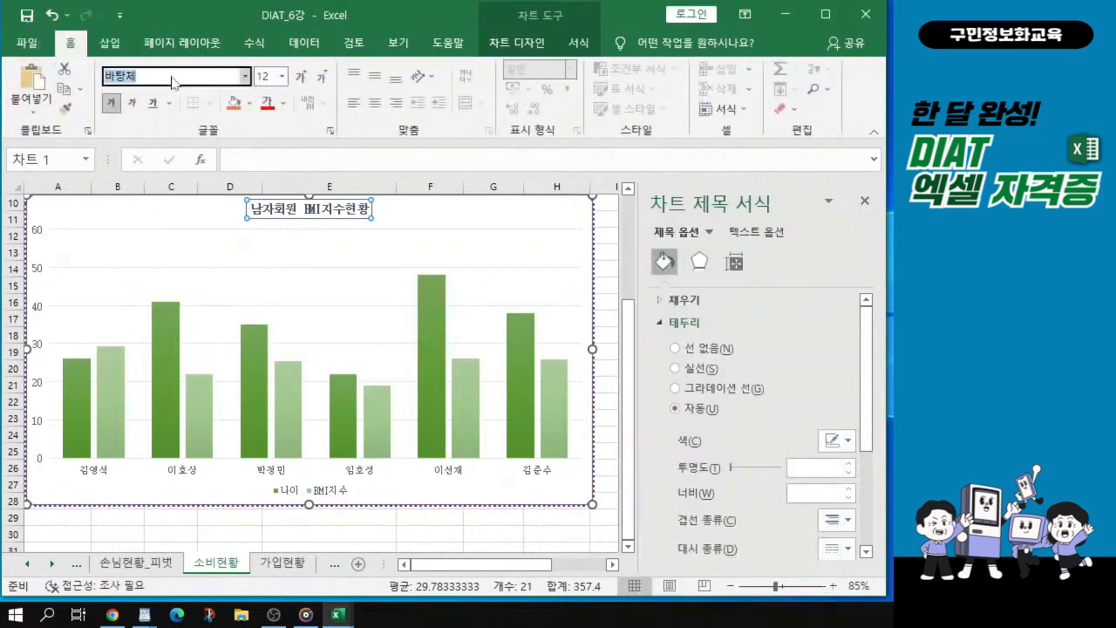
pyautogui.click(33, 70)
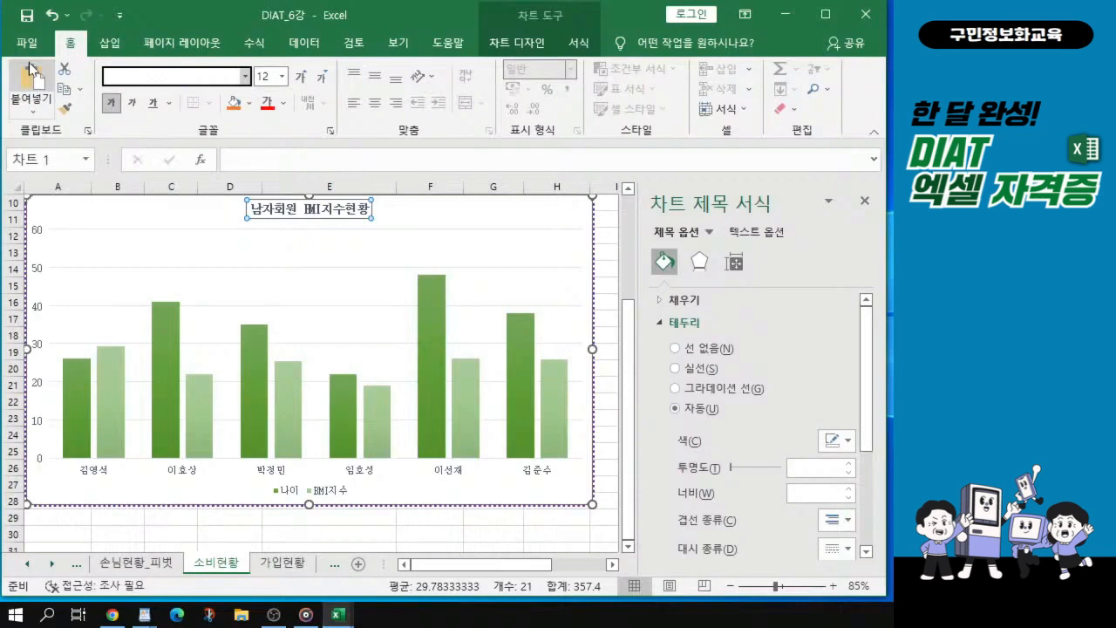
pyautogui.write('궁서체')
pyautogui.press('Return')
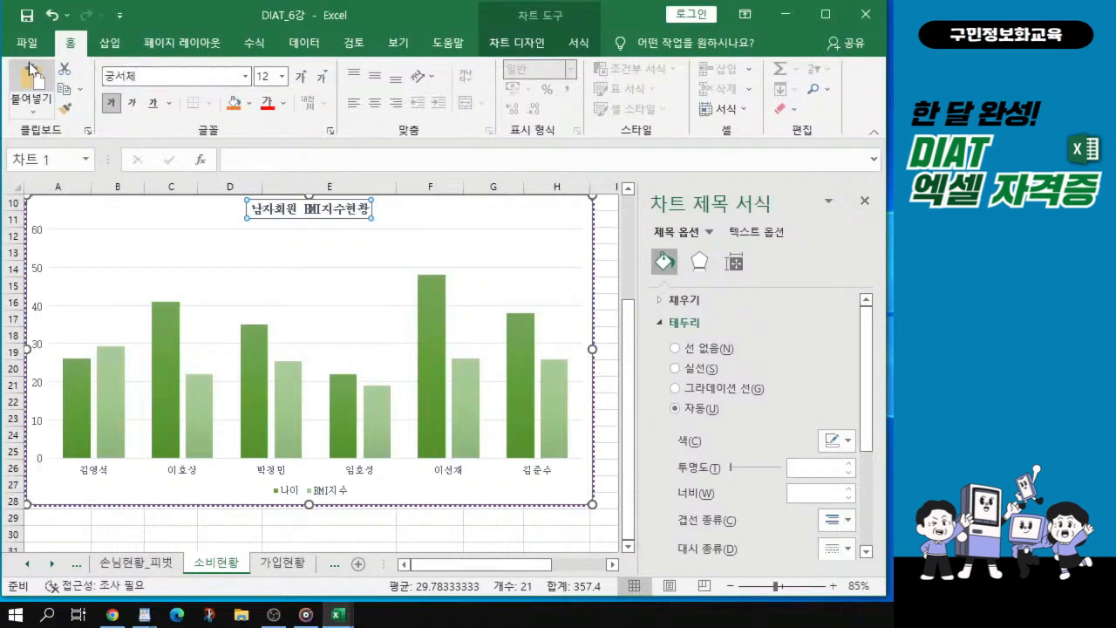
pyautogui.click(266, 76)
pyautogui.write('2')
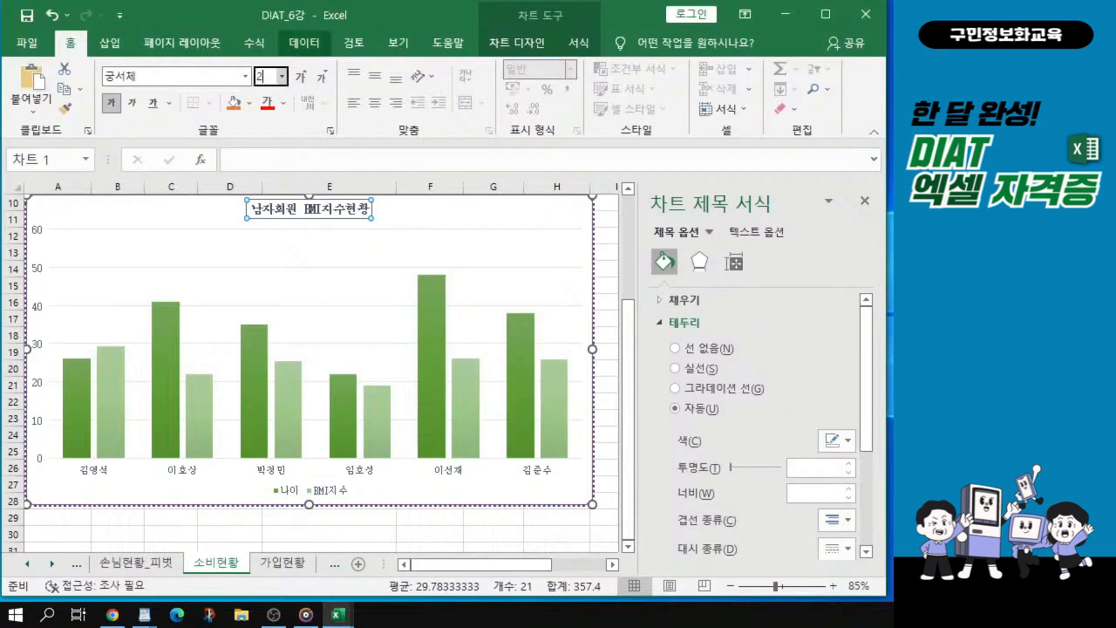
pyautogui.write('4')
pyautogui.press('Return')
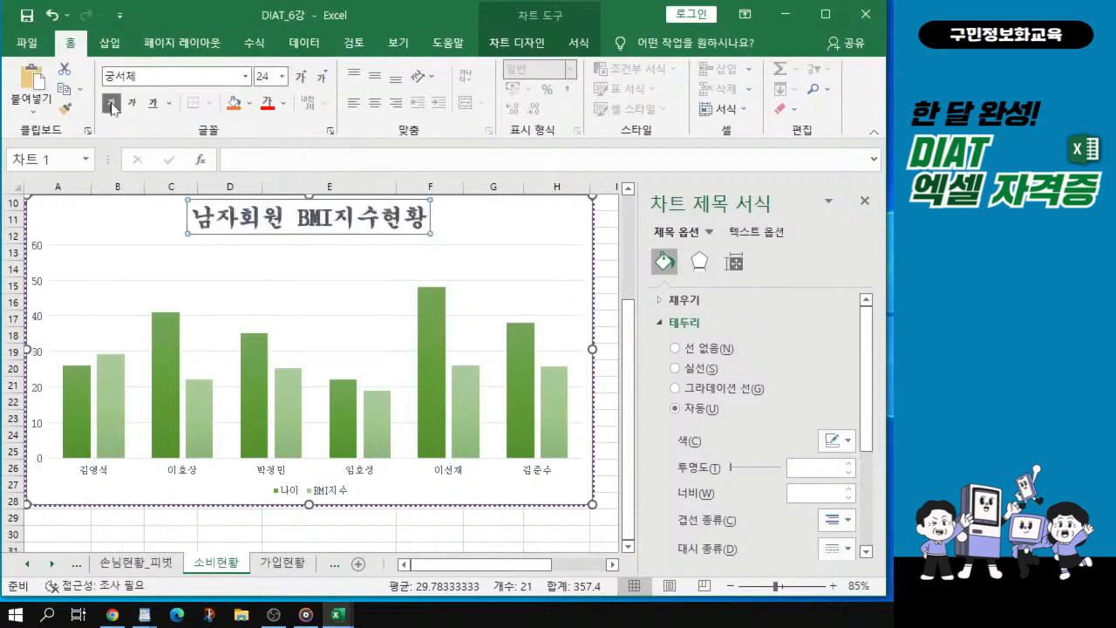
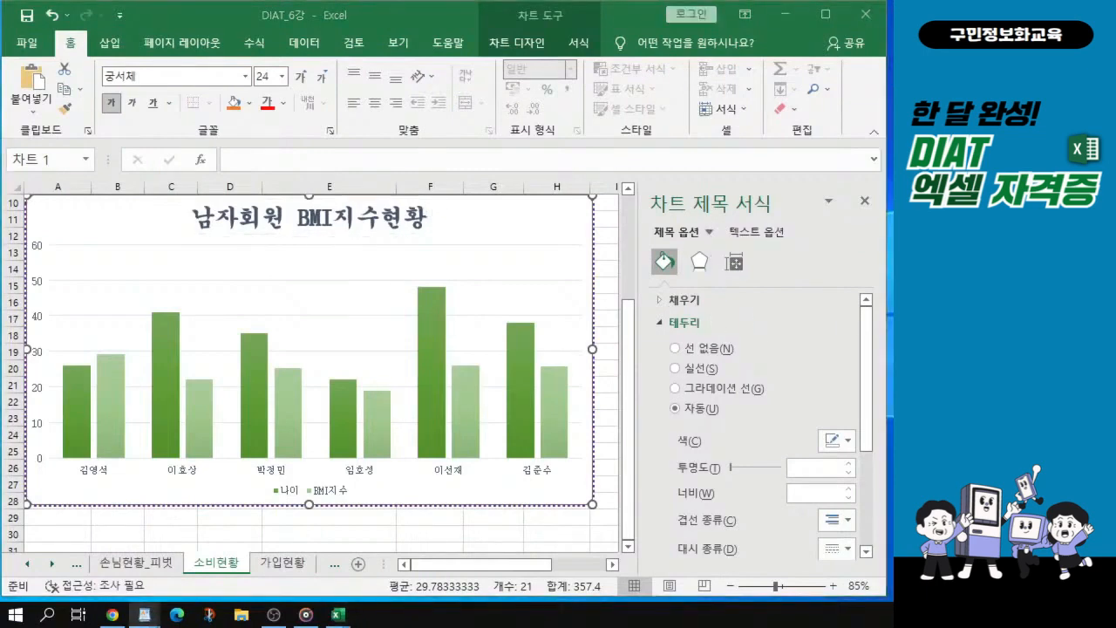
# - Fill the chart title's background with the beige stationery-paper texture using the picture or texture fill (그림 또는 질감 채우기)
pyautogui.click(663, 300)
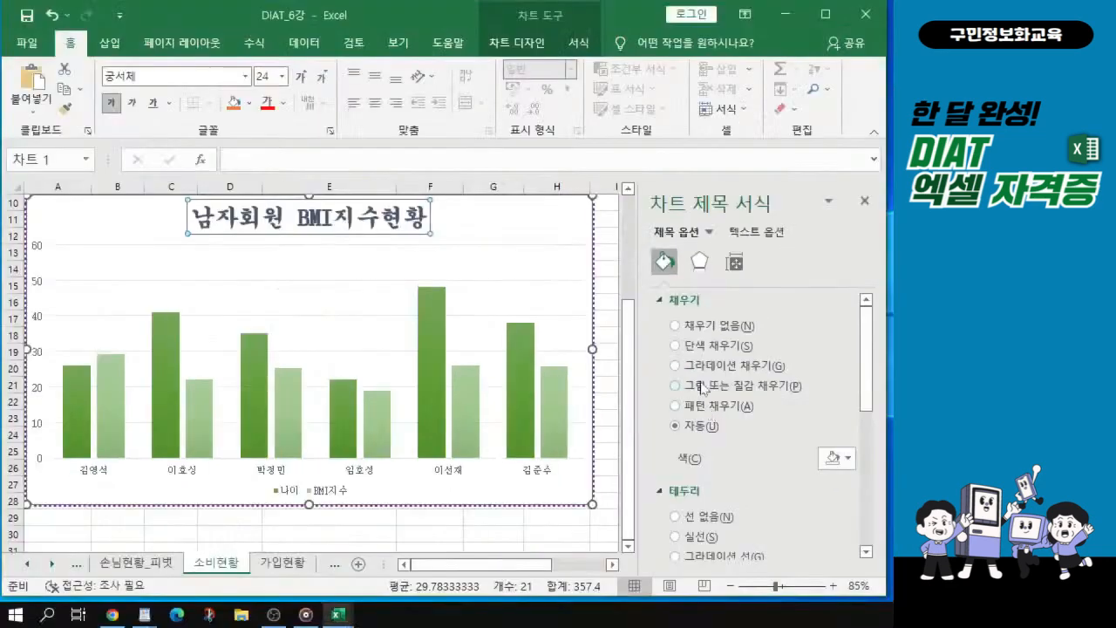
pyautogui.click(643, 459)
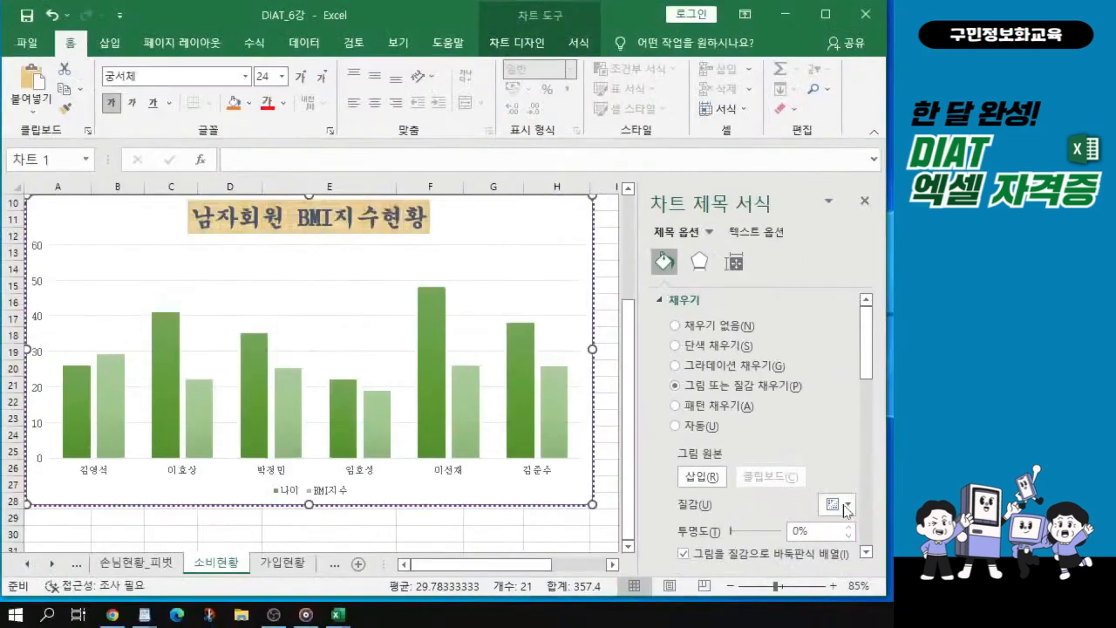
pyautogui.click(844, 514)
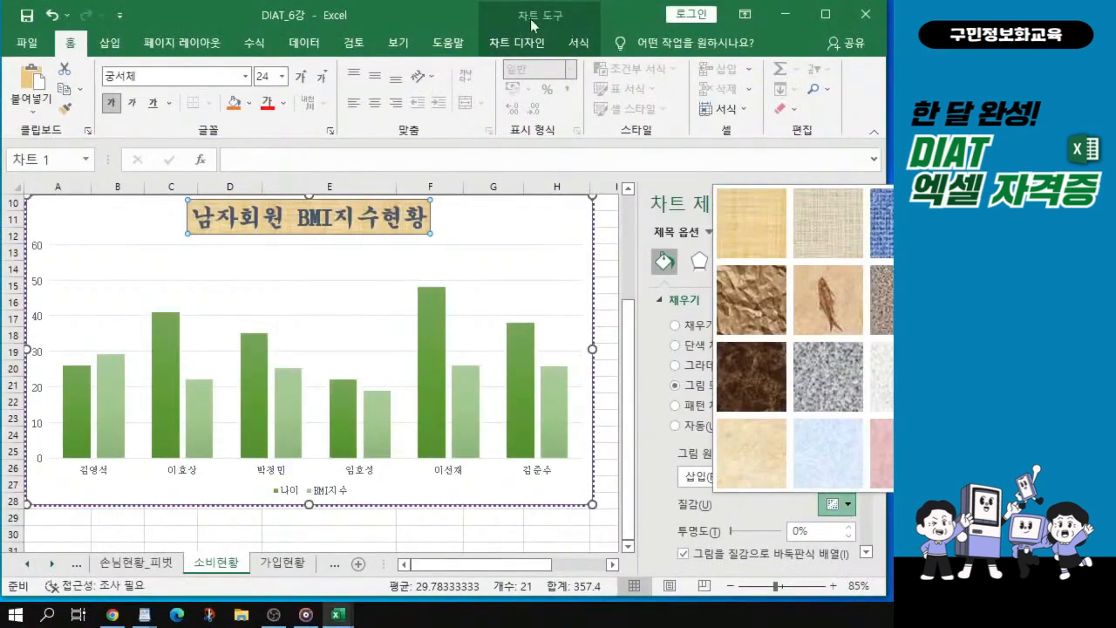
pyautogui.moveTo(400, 18); pyautogui.dragTo(202, 15)
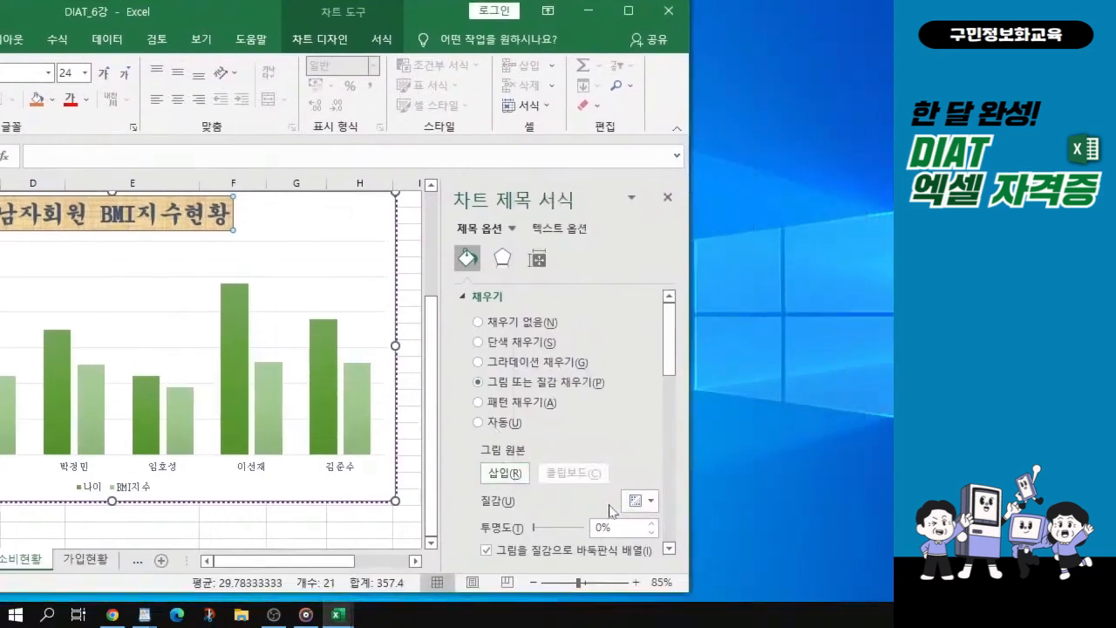
pyautogui.click(641, 501)
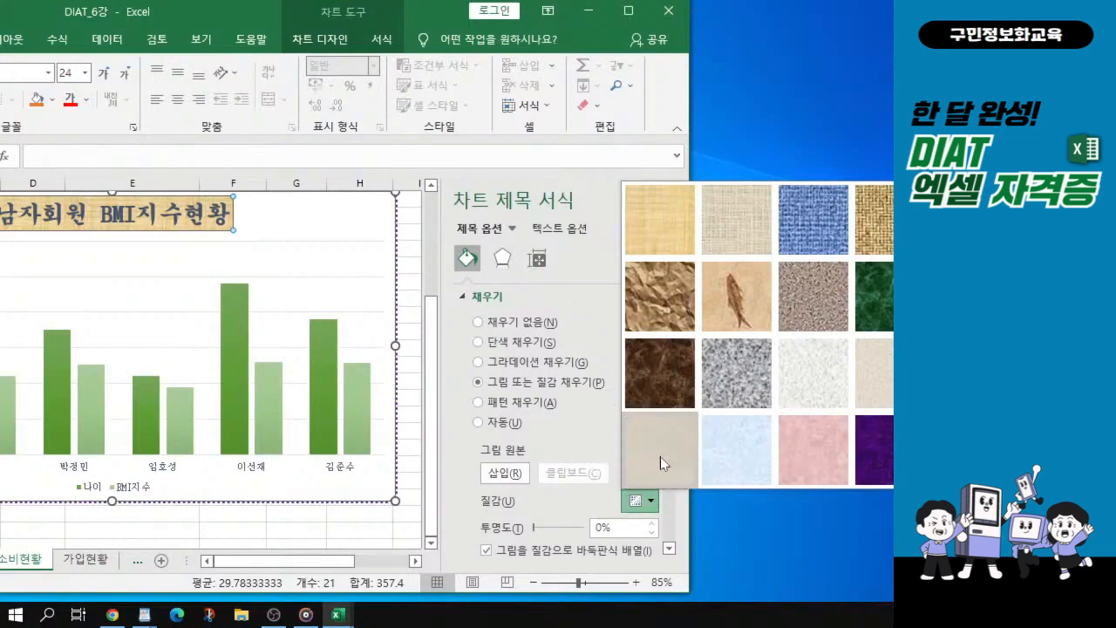
pyautogui.click(660, 456)
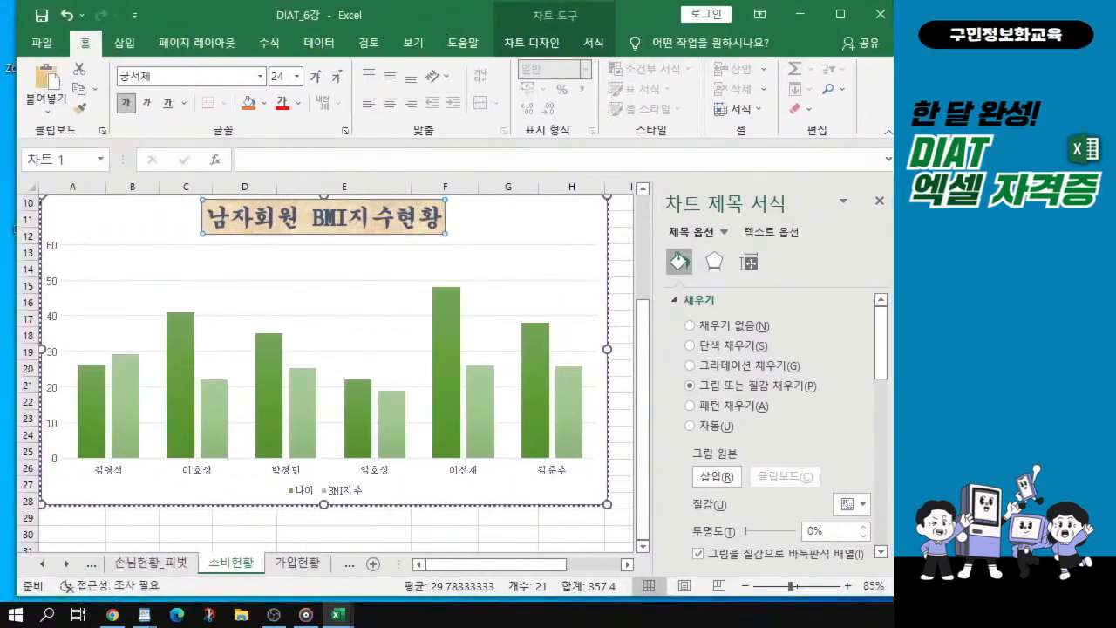
pyautogui.hotkey('alt', 'Tab')
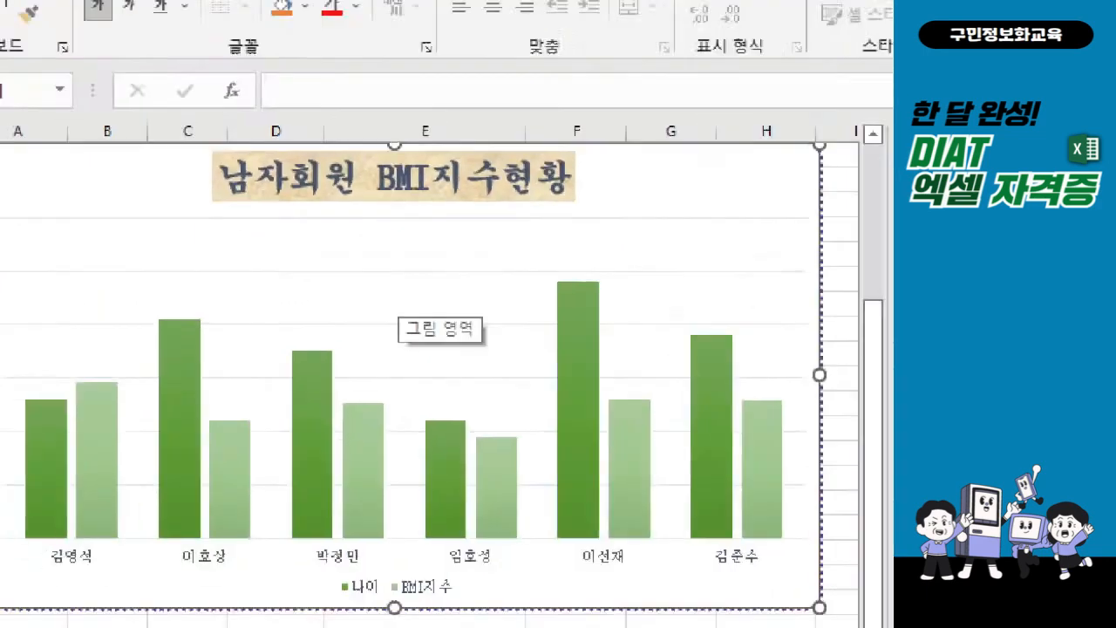
pyautogui.click(182, 299)
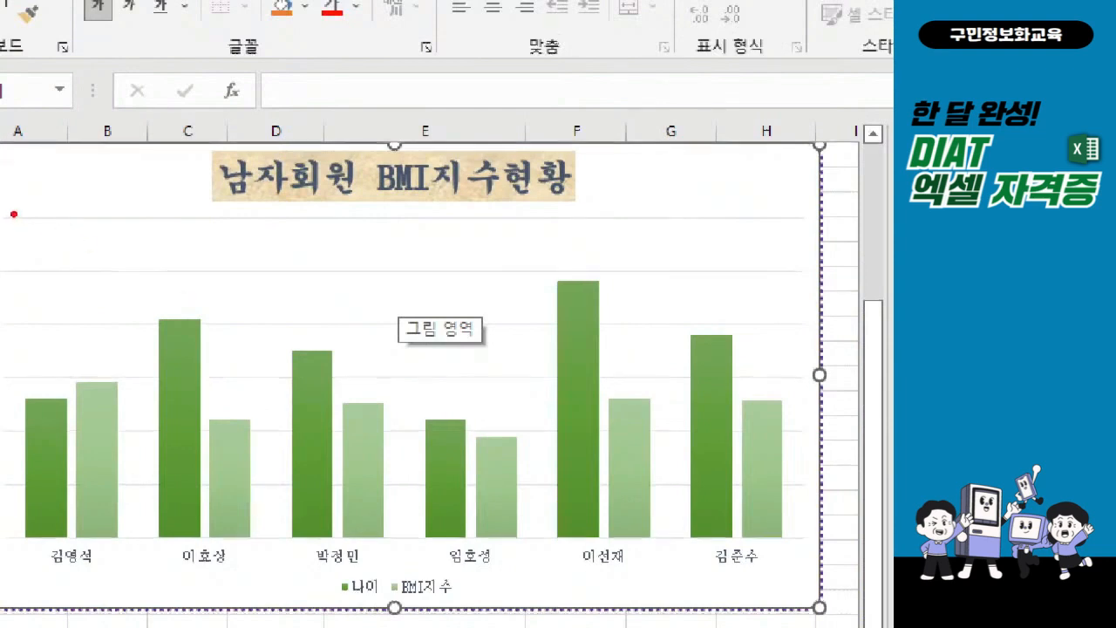
pyautogui.moveTo(14, 215)
pyautogui.mouseDown()
pyautogui.moveTo(67, 477)
pyautogui.moveTo(436, 558)
pyautogui.moveTo(798, 540)
pyautogui.mouseUp()
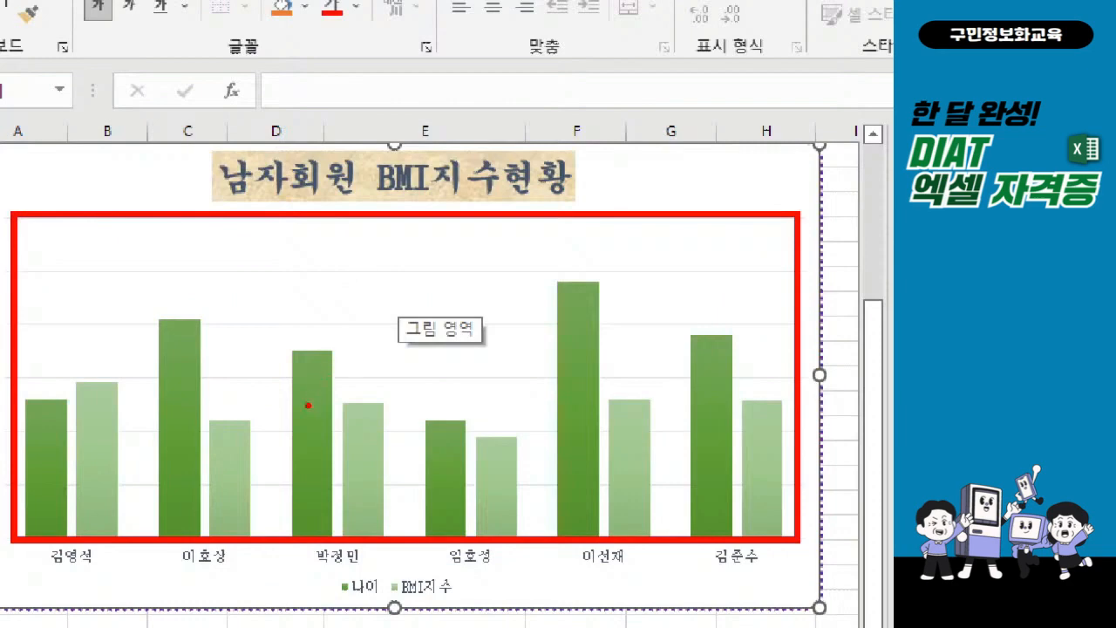
pyautogui.moveTo(299, 396)
pyautogui.mouseDown()
pyautogui.moveTo(330, 408)
pyautogui.moveTo(317, 389)
pyautogui.moveTo(301, 425)
pyautogui.mouseUp()
pyautogui.moveTo(235, 311); pyautogui.dragTo(286, 358)
pyautogui.moveTo(284, 300); pyautogui.dragTo(237, 342)
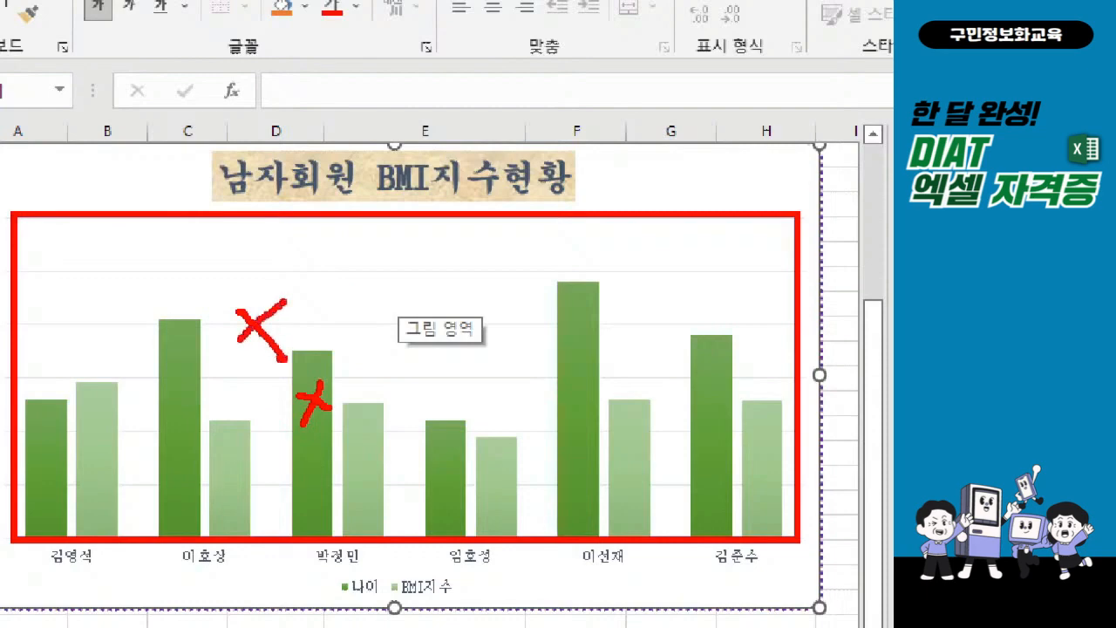
pyautogui.press('Escape')
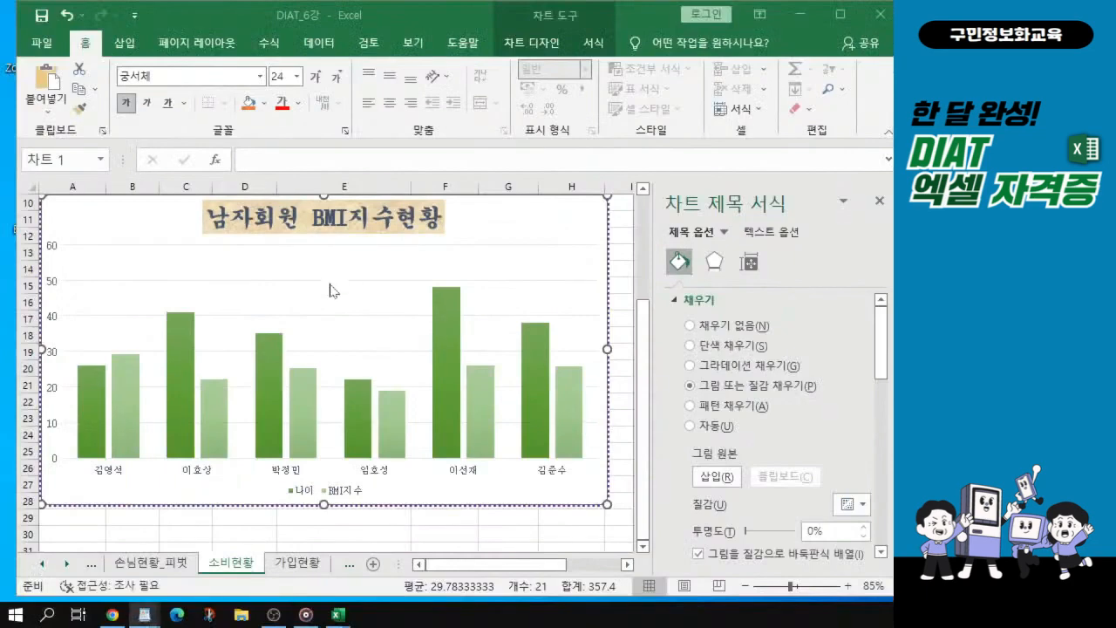
# - Select the chart's plot area (그림 영역) in an empty spot between the columns to show its format settings
pyautogui.press('ctrl')
pyautogui.press('ctrl')
pyautogui.press('ctrl')
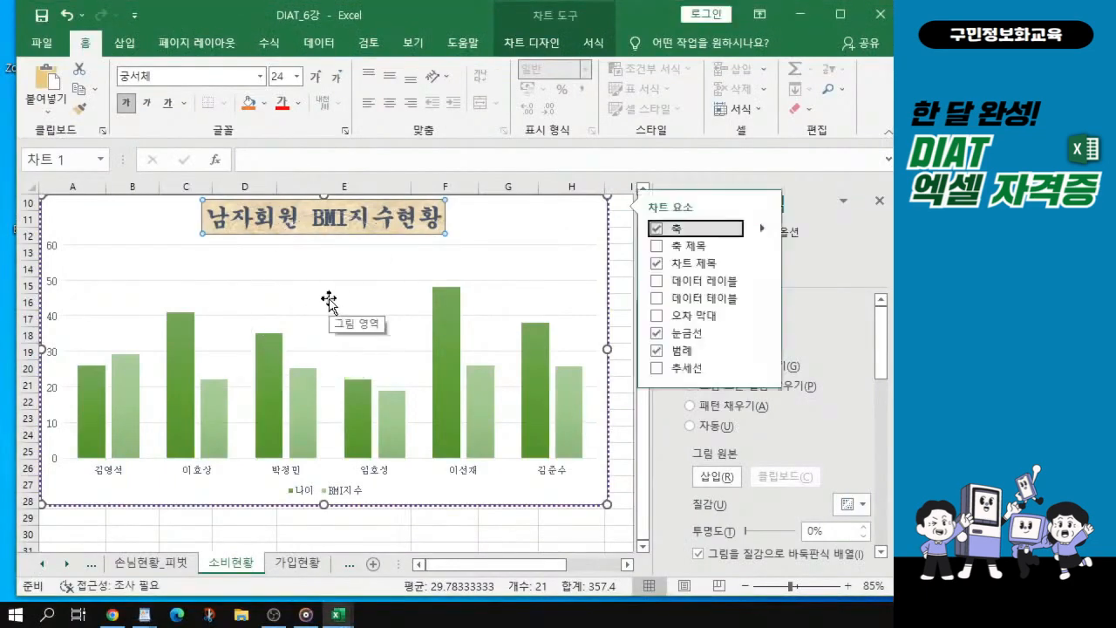
pyautogui.press('ctrl')
pyautogui.click(328, 301)
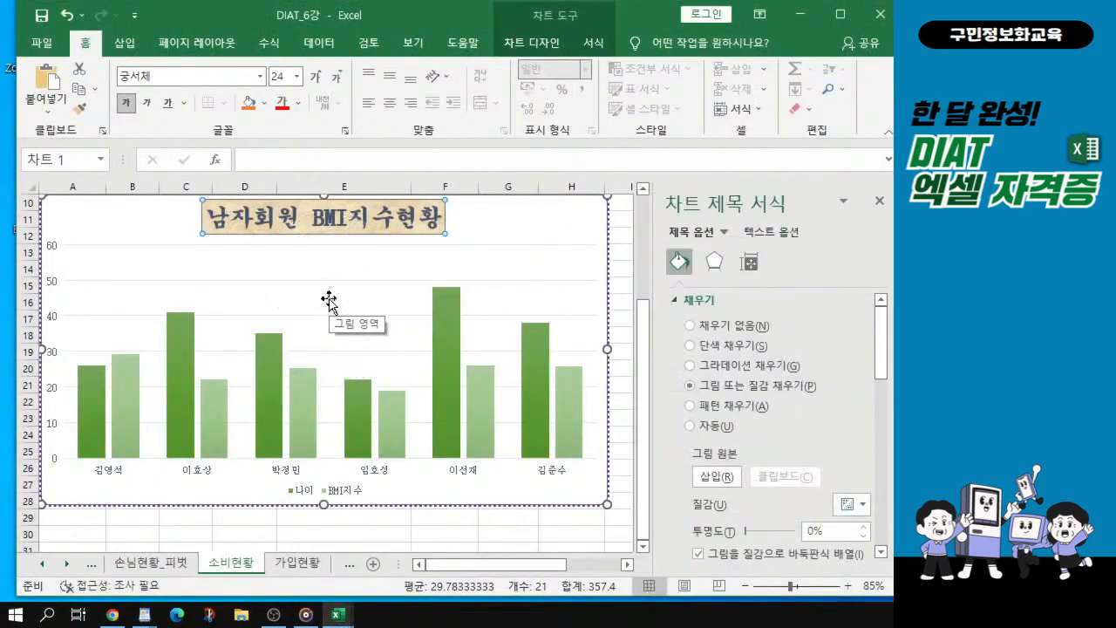
pyautogui.click(329, 301)
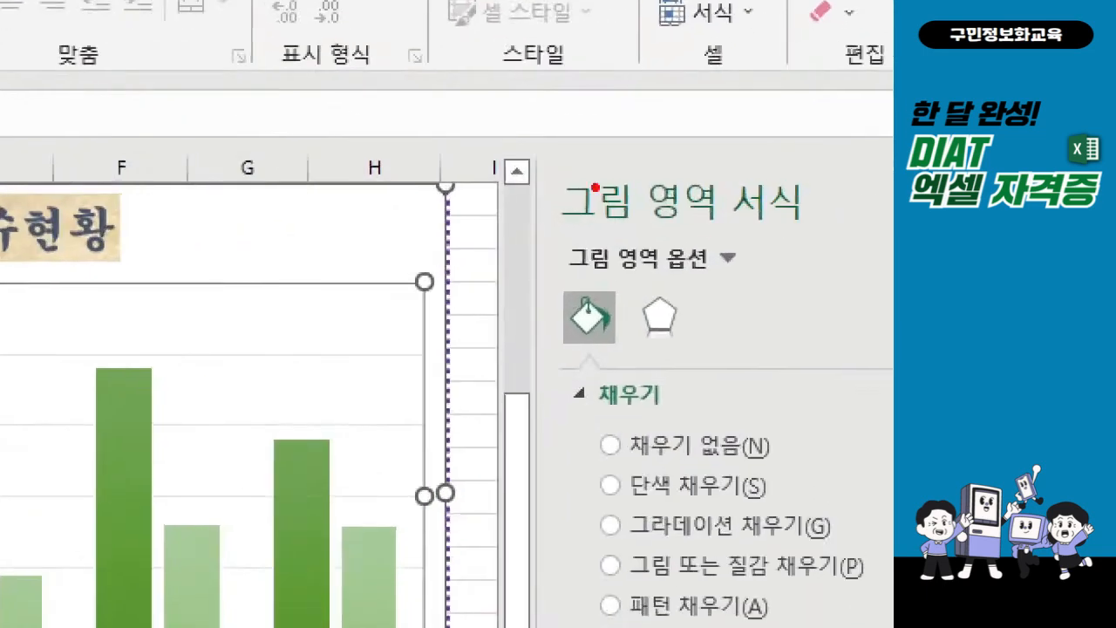
# - Give the chart's plot area a gradient fill (그라데이션 채우기)
pyautogui.moveTo(628, 174); pyautogui.dragTo(797, 221)
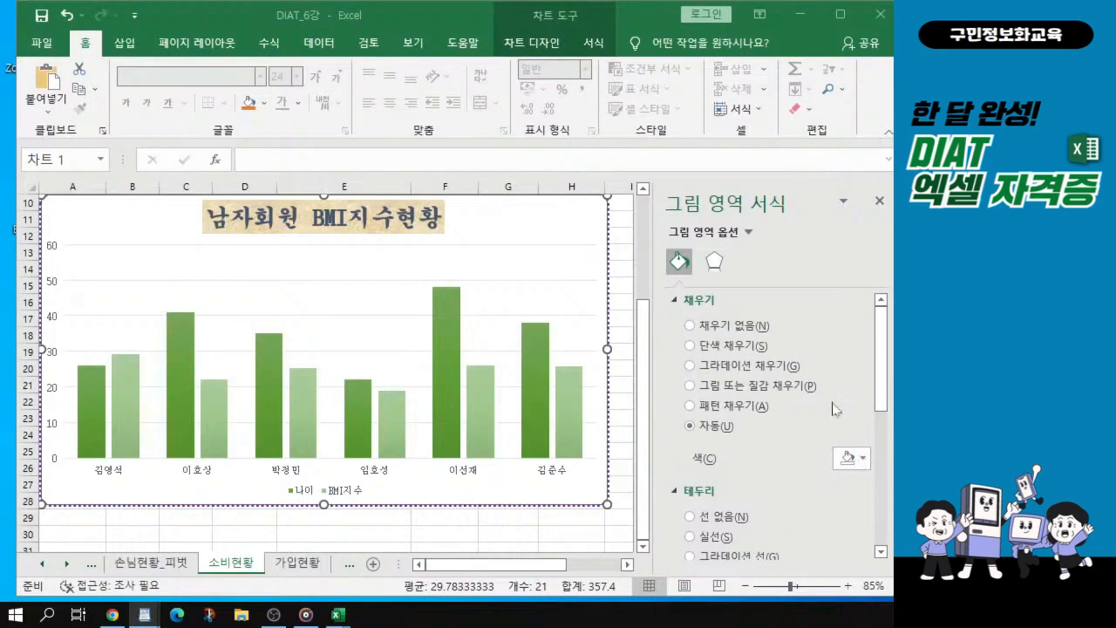
pyautogui.click(712, 366)
pyautogui.click(701, 370)
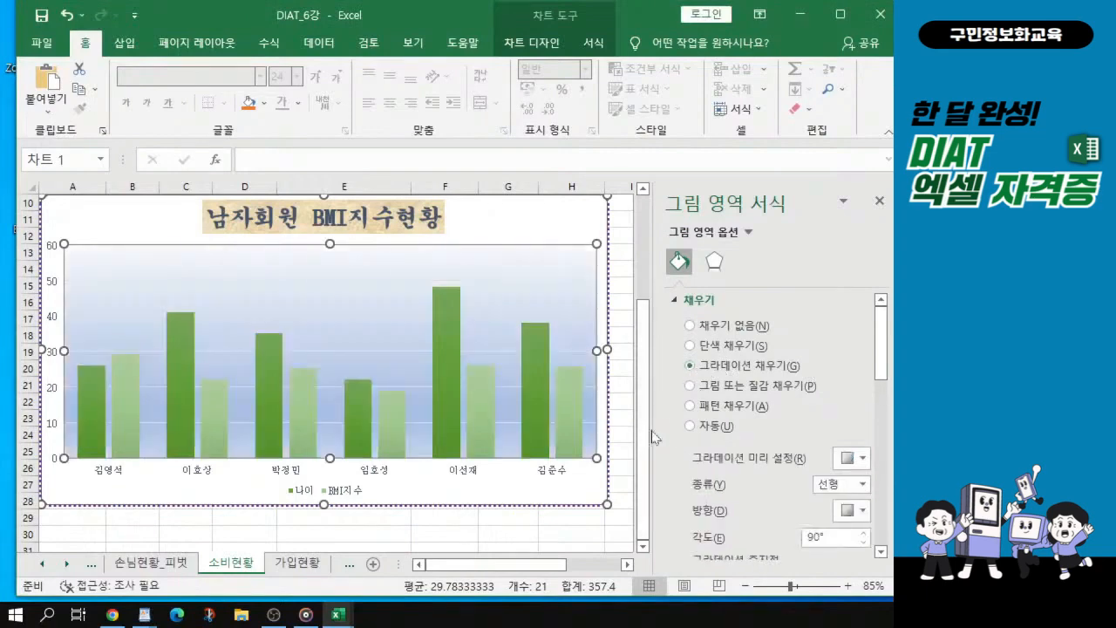
# - Apply the yellow gradient preset in the fourth column, second row of 그라데이션 미리 설정 to the plot area, widening the format settings for access
pyautogui.moveTo(652, 432); pyautogui.dragTo(583, 434)
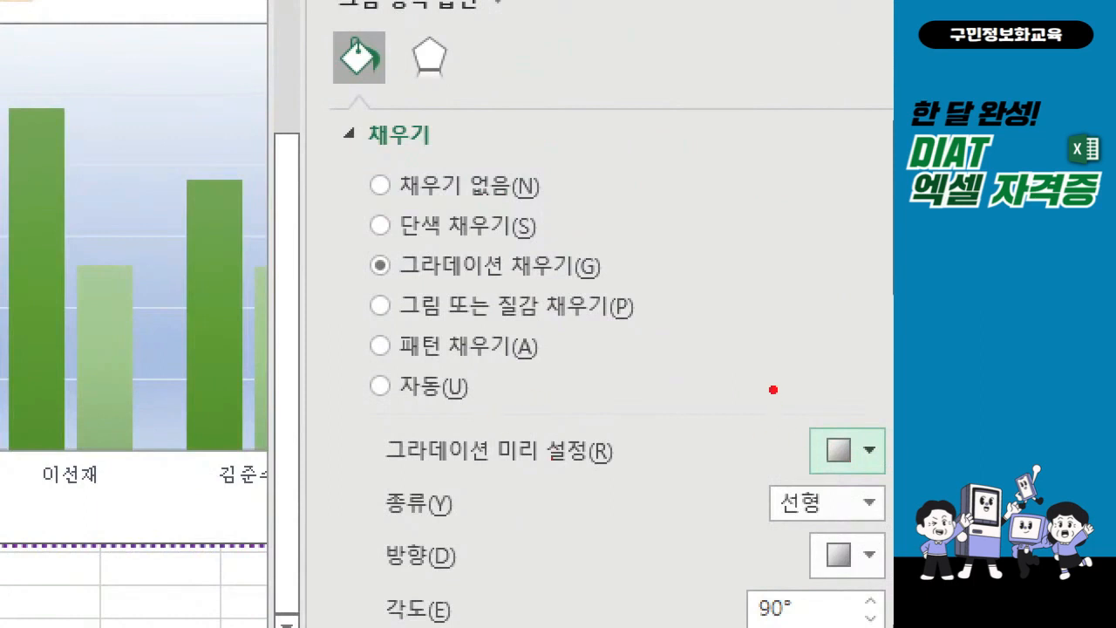
pyautogui.moveTo(774, 390); pyautogui.dragTo(891, 485)
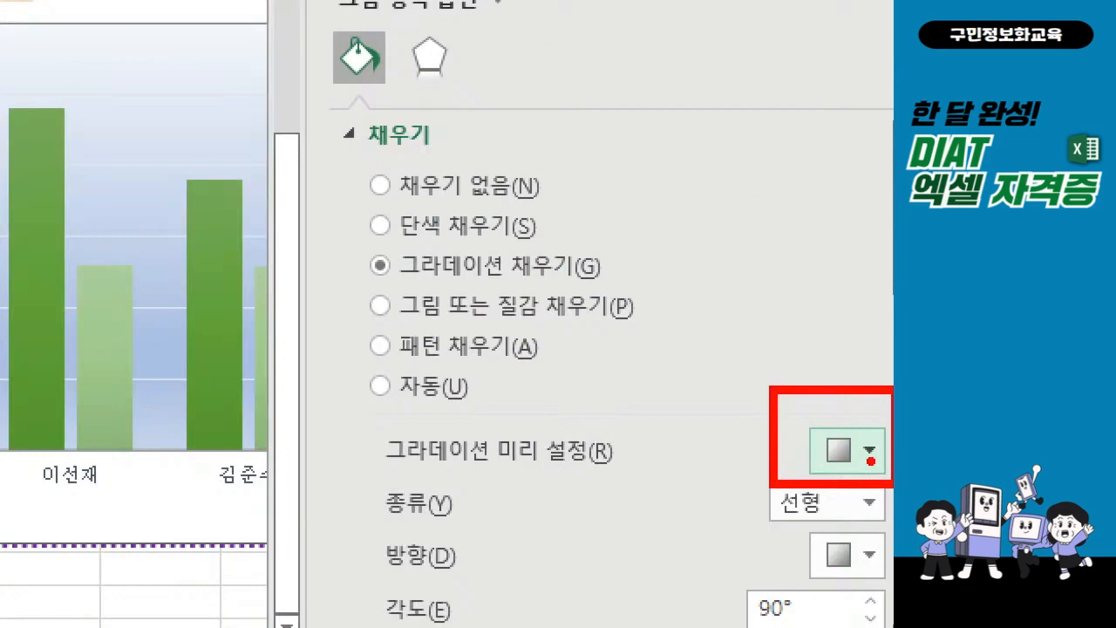
pyautogui.press('Escape')
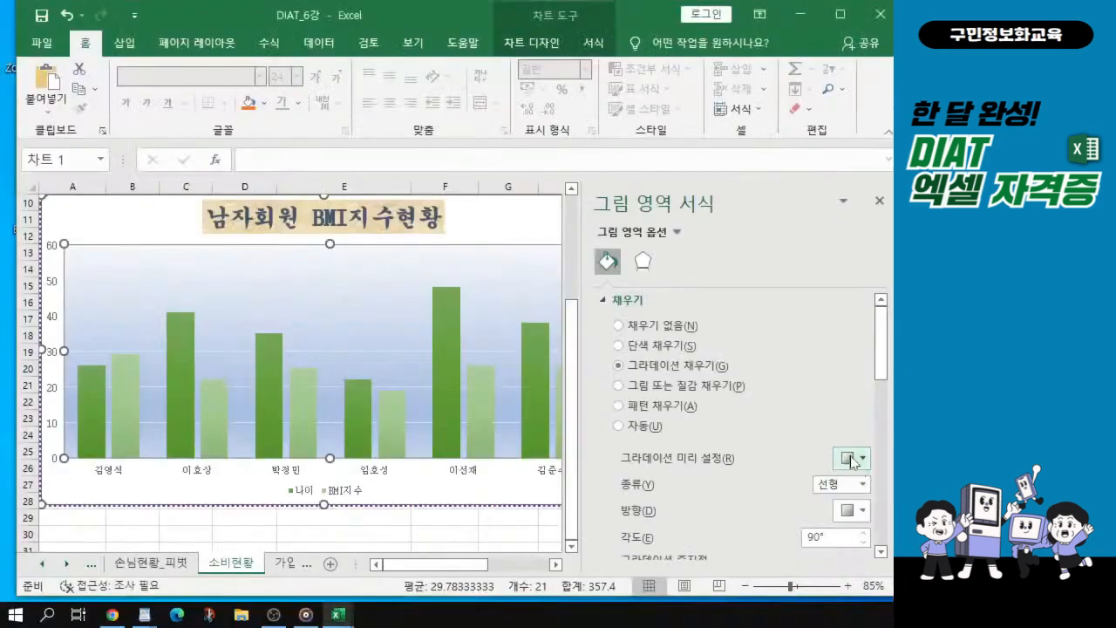
pyautogui.click(853, 459)
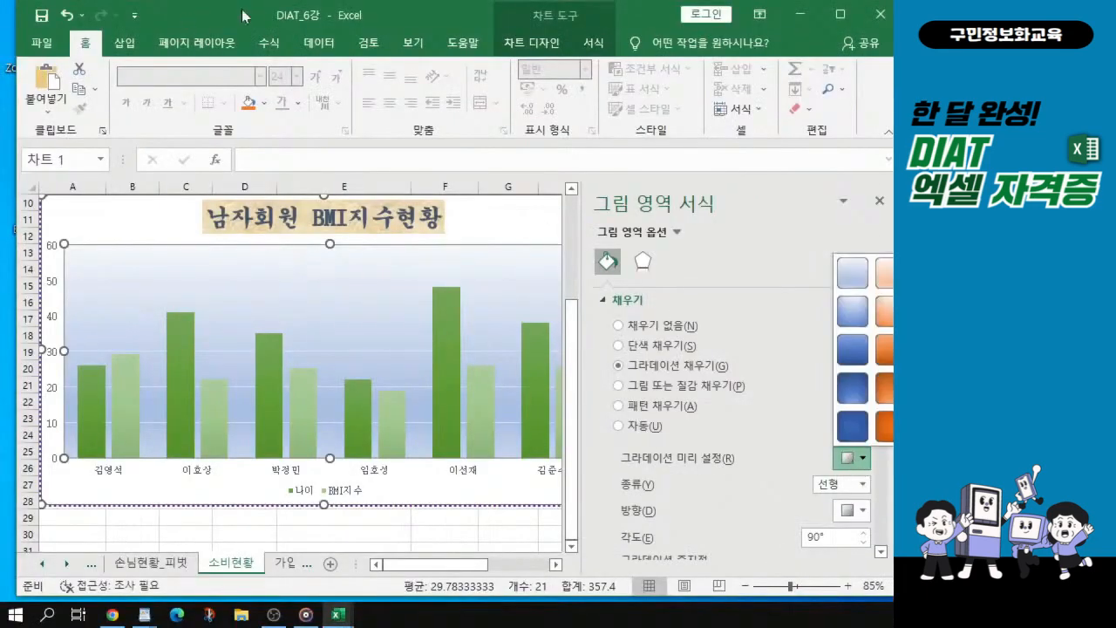
pyautogui.moveTo(372, 23); pyautogui.dragTo(234, 21)
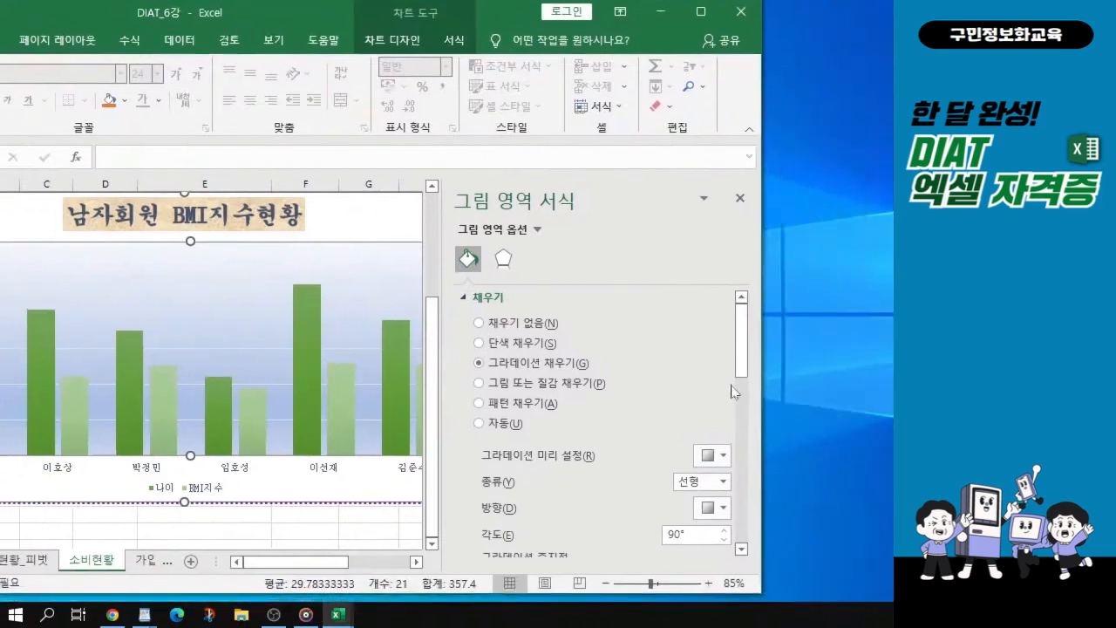
pyautogui.click(709, 456)
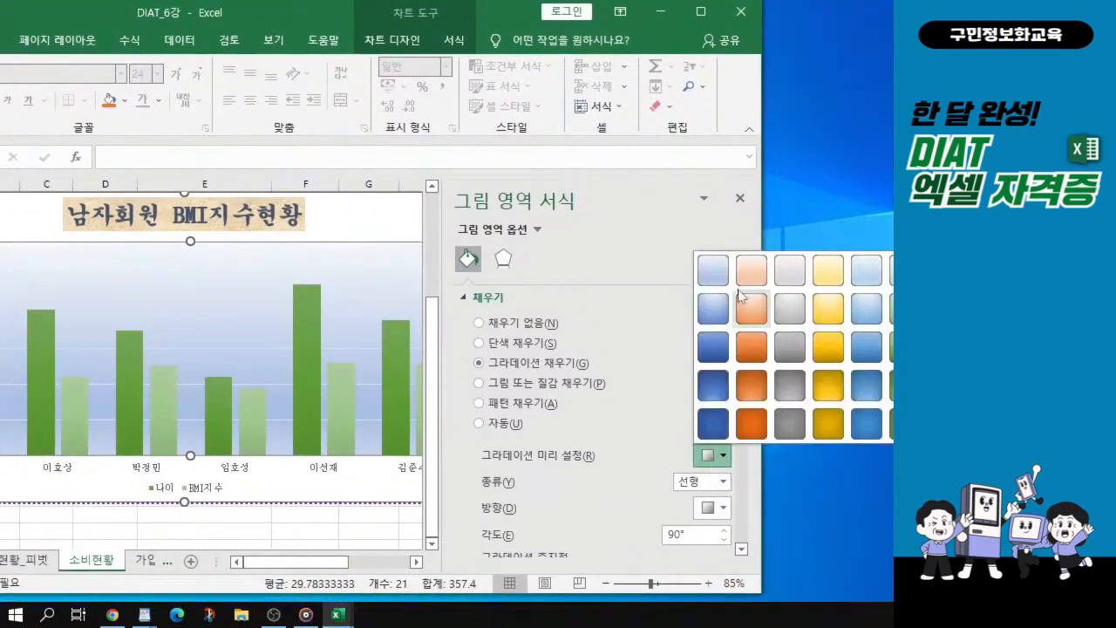
pyautogui.click(836, 309)
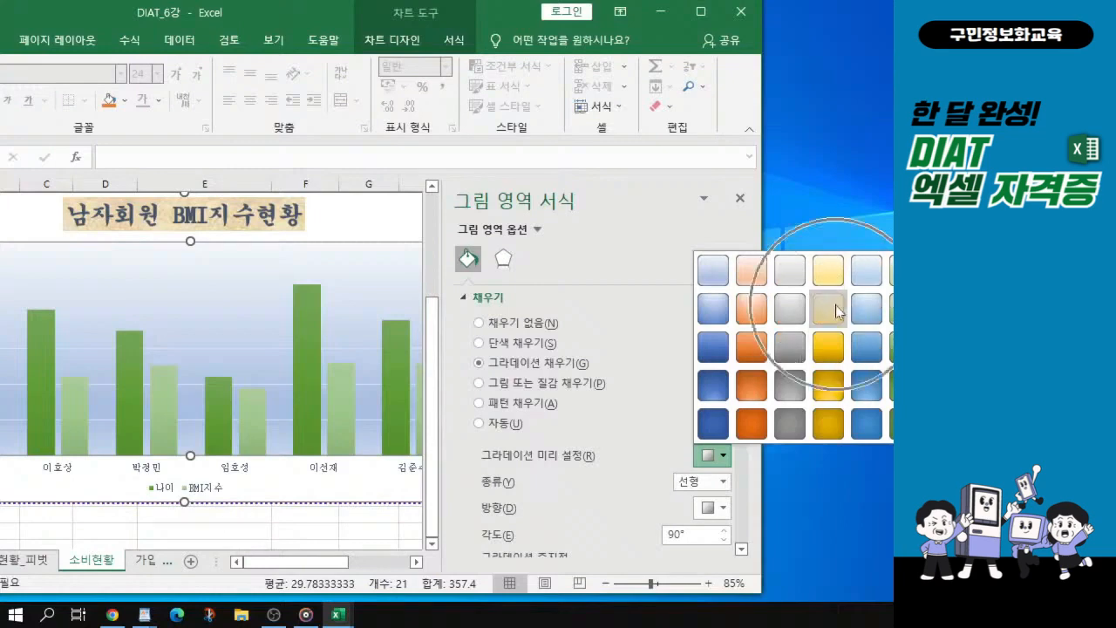
pyautogui.click(836, 312)
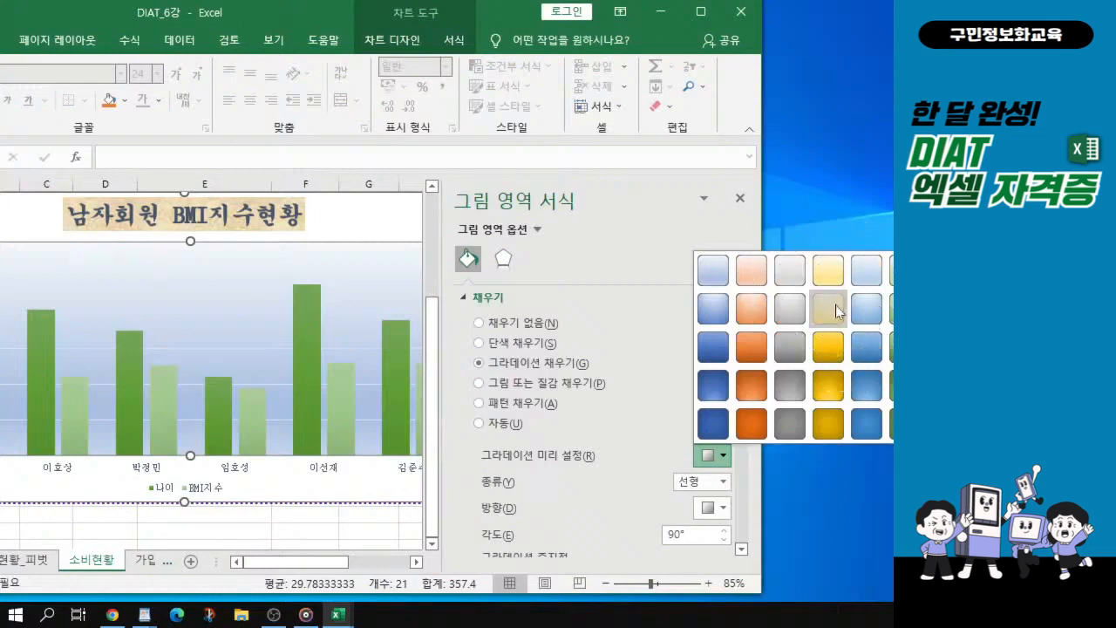
pyautogui.click(836, 312)
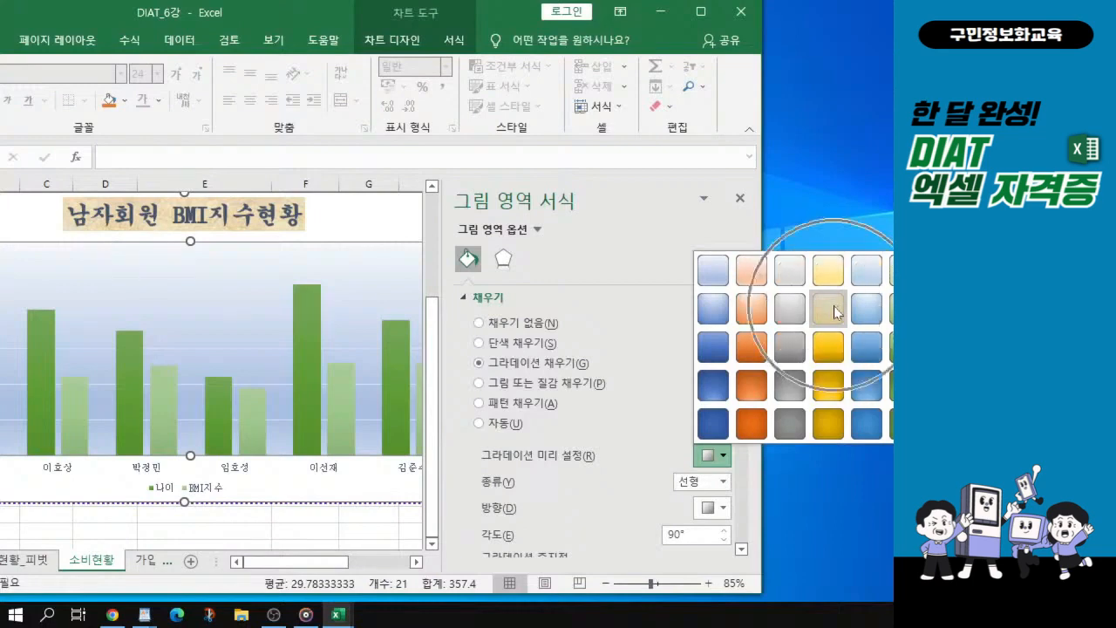
pyautogui.click(836, 311)
pyautogui.click(835, 307)
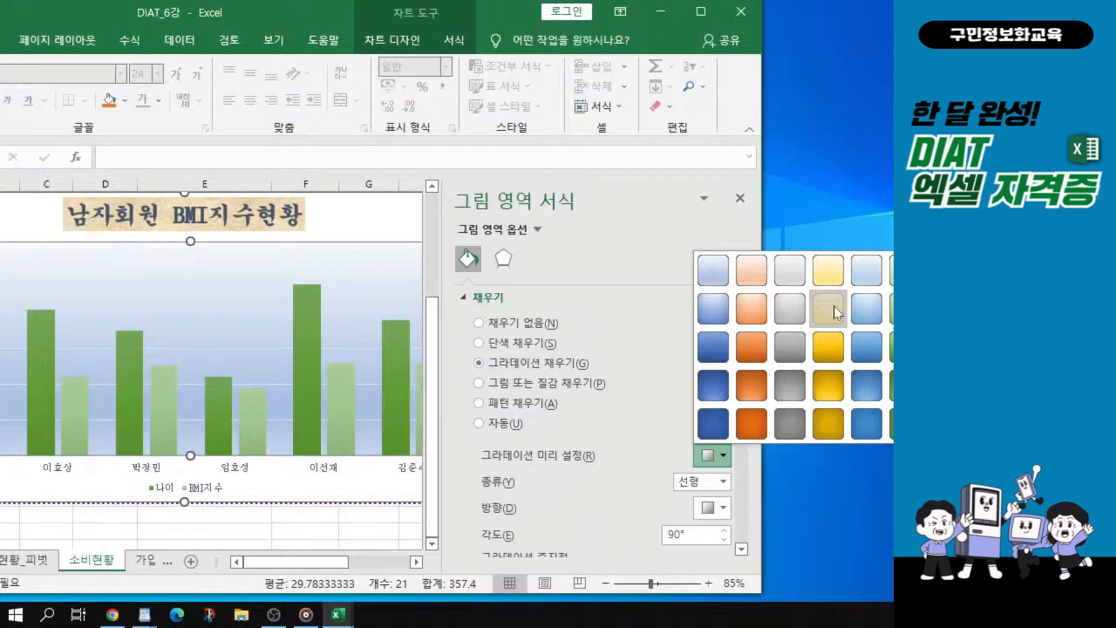
pyautogui.click(836, 311)
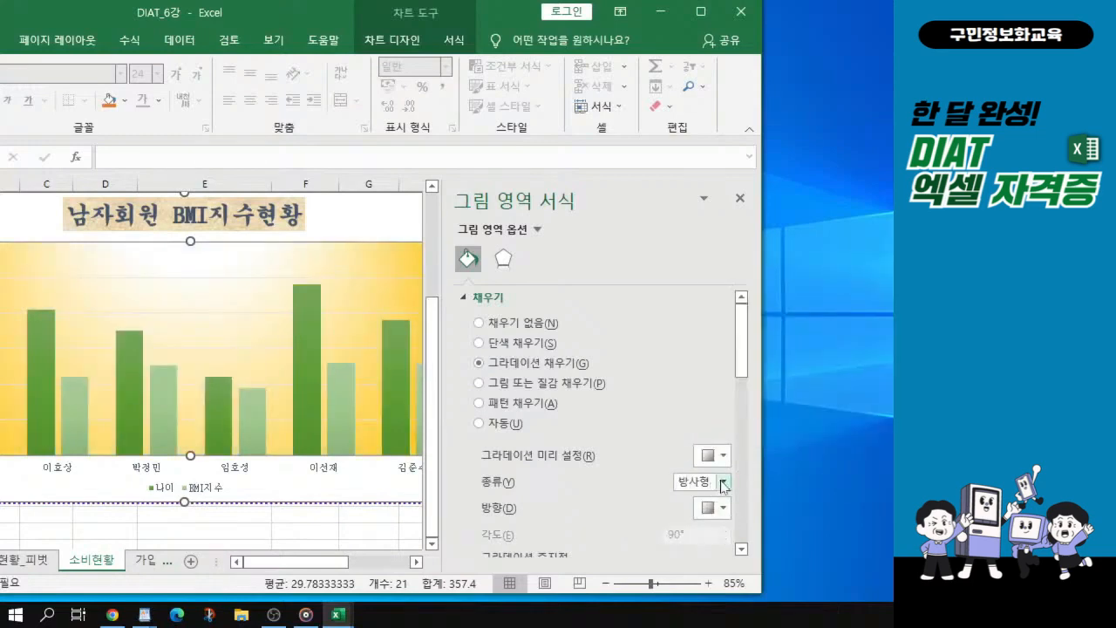
# - Set the direction of the plot area's 방사형 gradient to spread from the centre and close the format settings
pyautogui.press('ctrl')
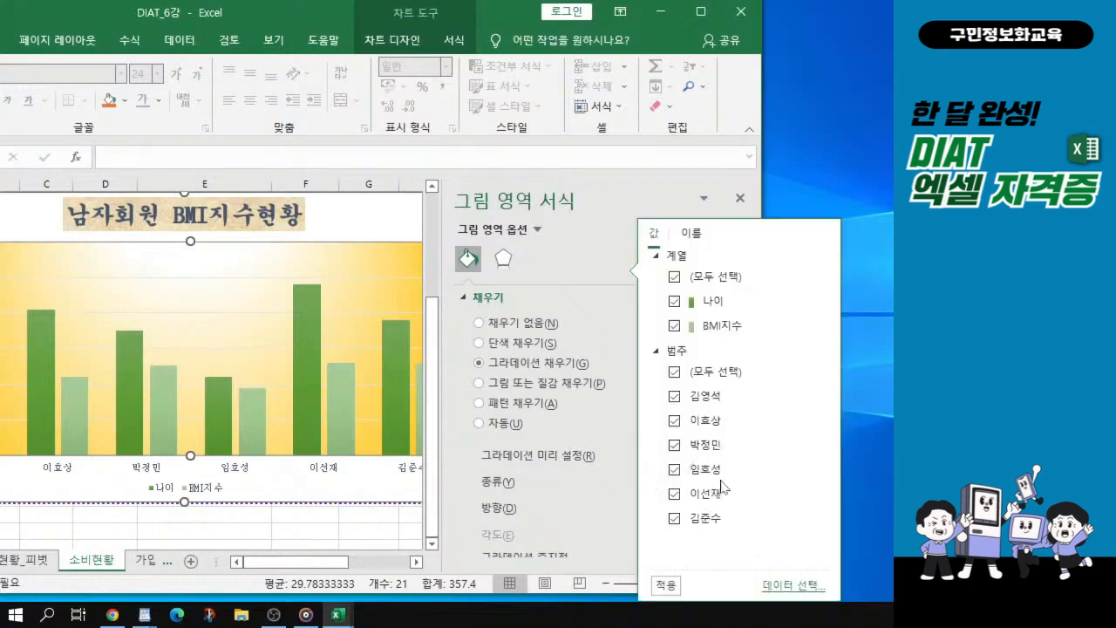
pyautogui.press('Escape')
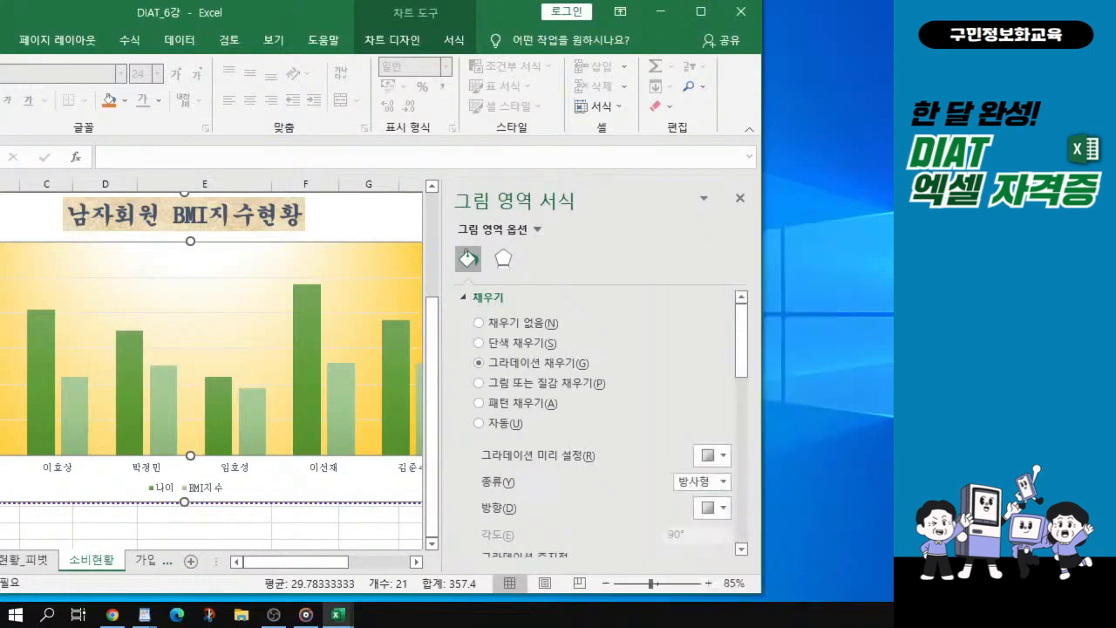
pyautogui.press('ctrl')
pyautogui.press('ctrl')
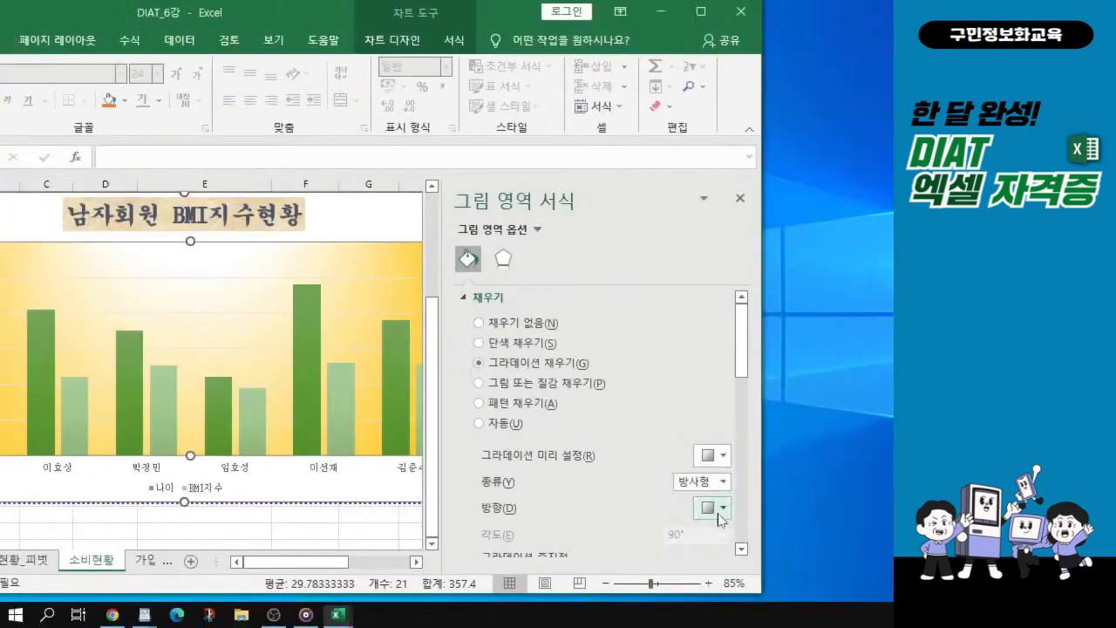
pyautogui.click(721, 513)
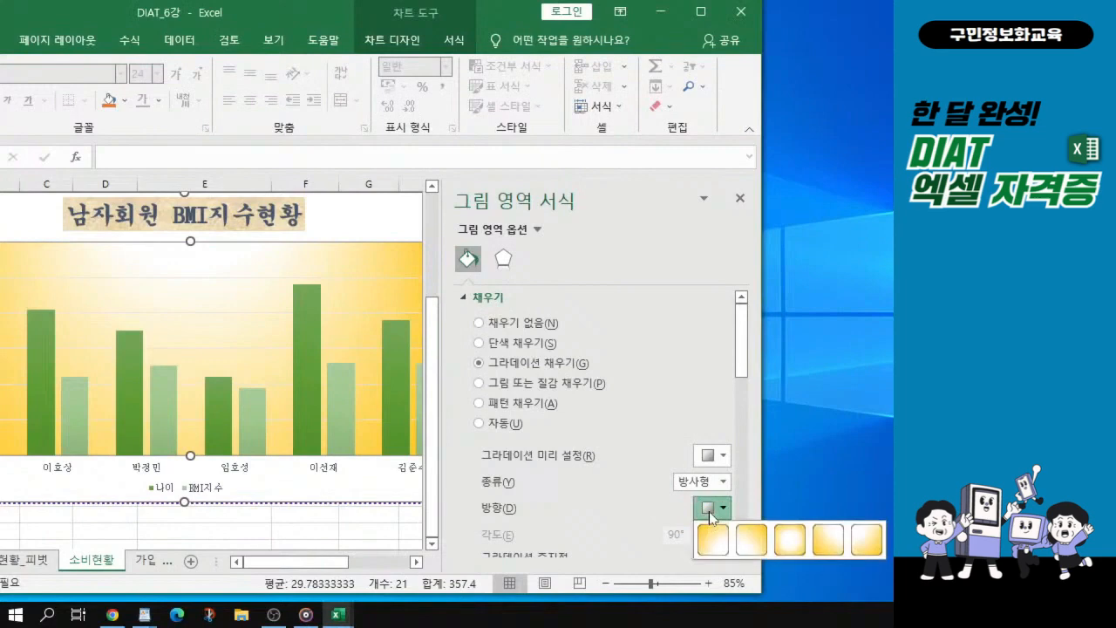
pyautogui.click(794, 541)
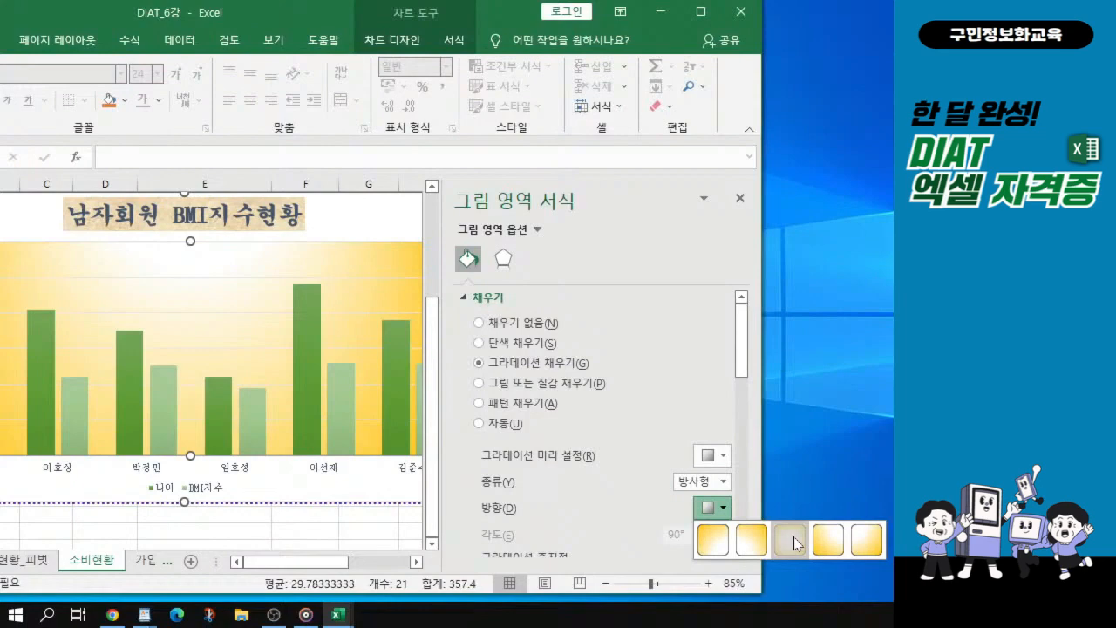
pyautogui.click(793, 543)
pyautogui.moveTo(275, 20); pyautogui.dragTo(400, 23)
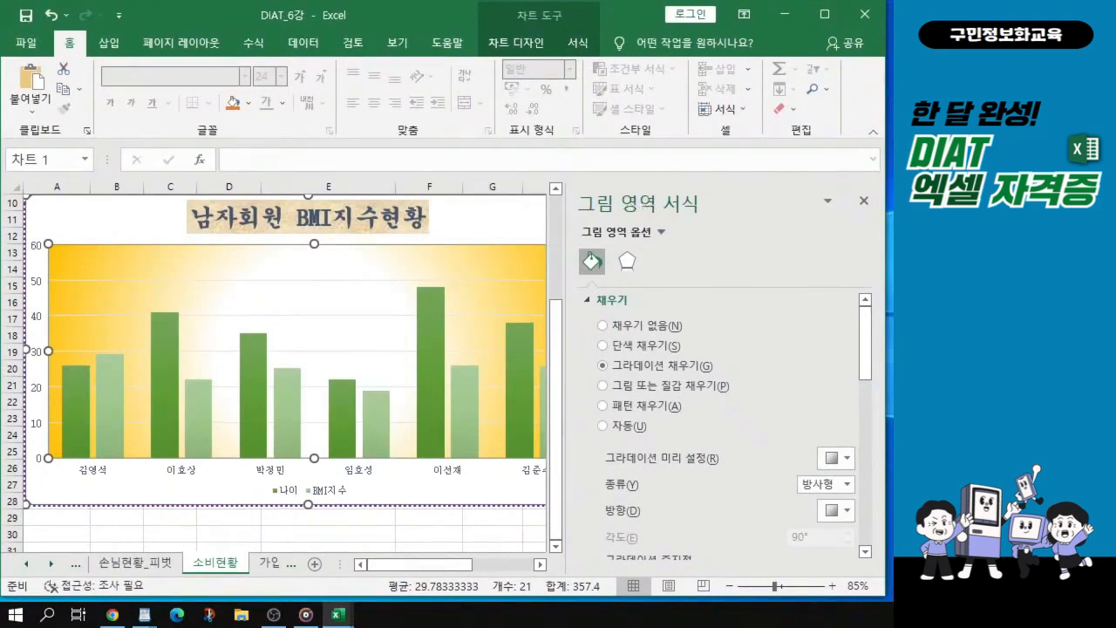
pyautogui.hotkey('alt', 'Tab')
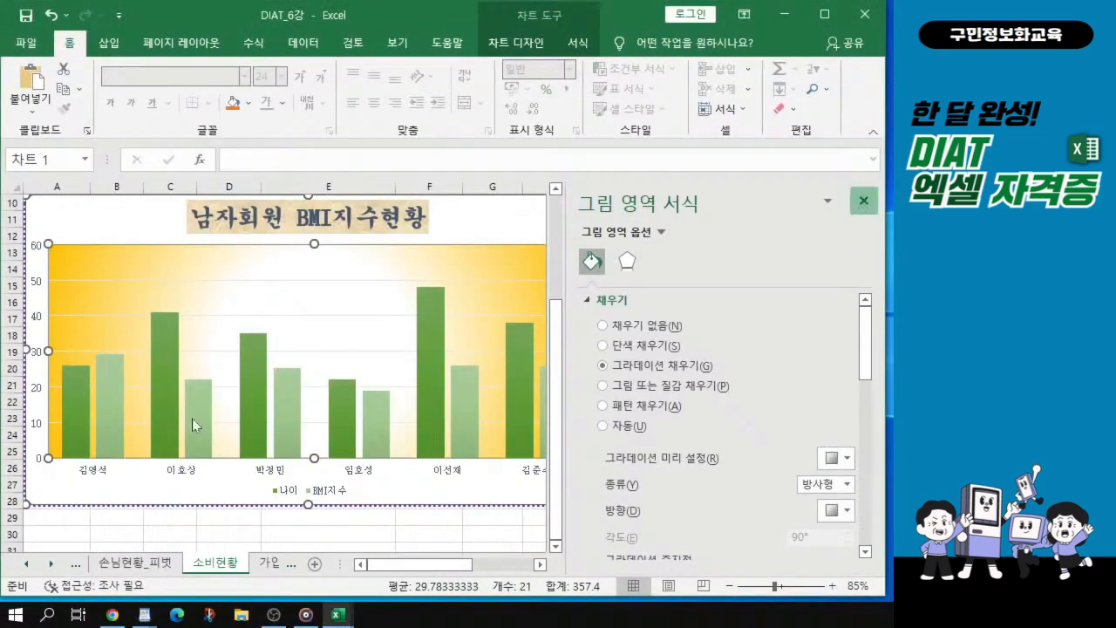
pyautogui.click(863, 203)
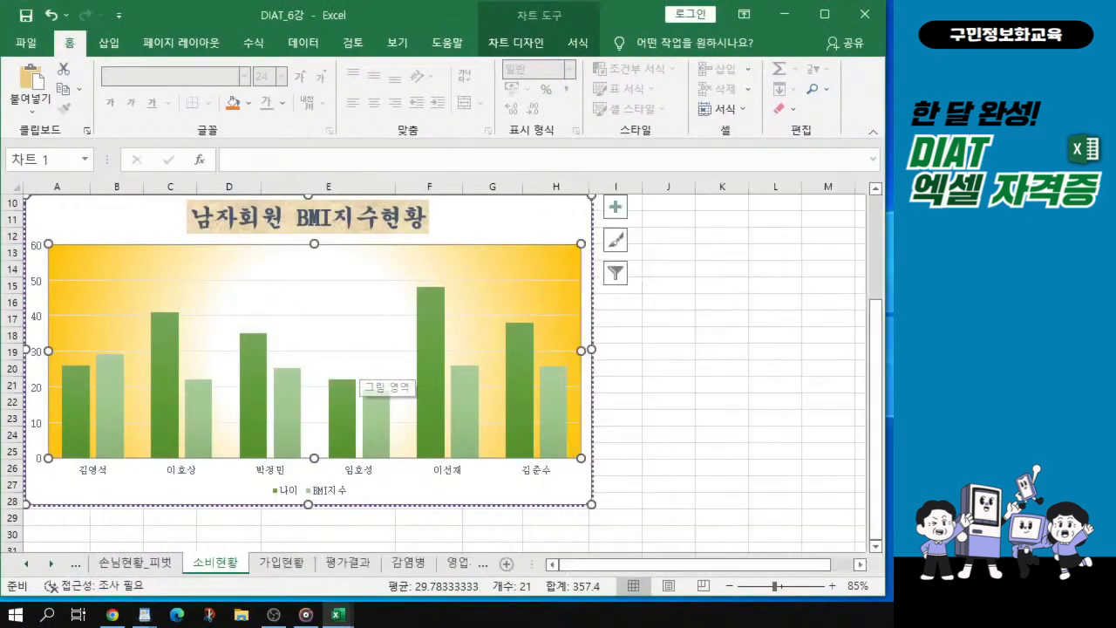
# - Add data labels at the outside end (바깥쪽 끝에) of the columns in the BMI지수 series only
pyautogui.click(985, 306)
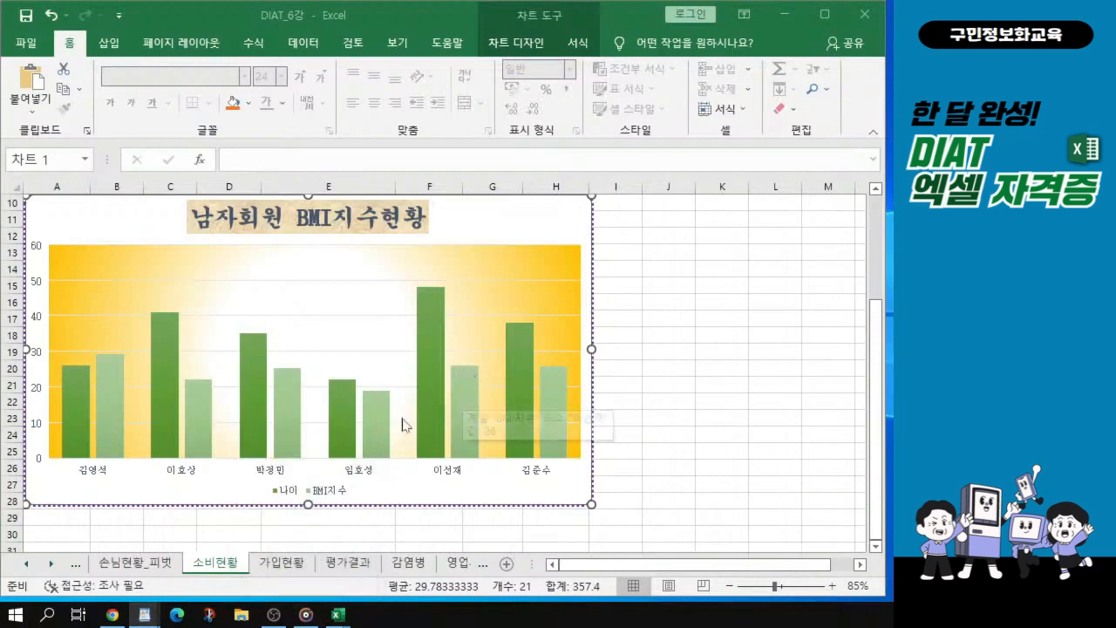
pyautogui.click(291, 417)
pyautogui.click(287, 410)
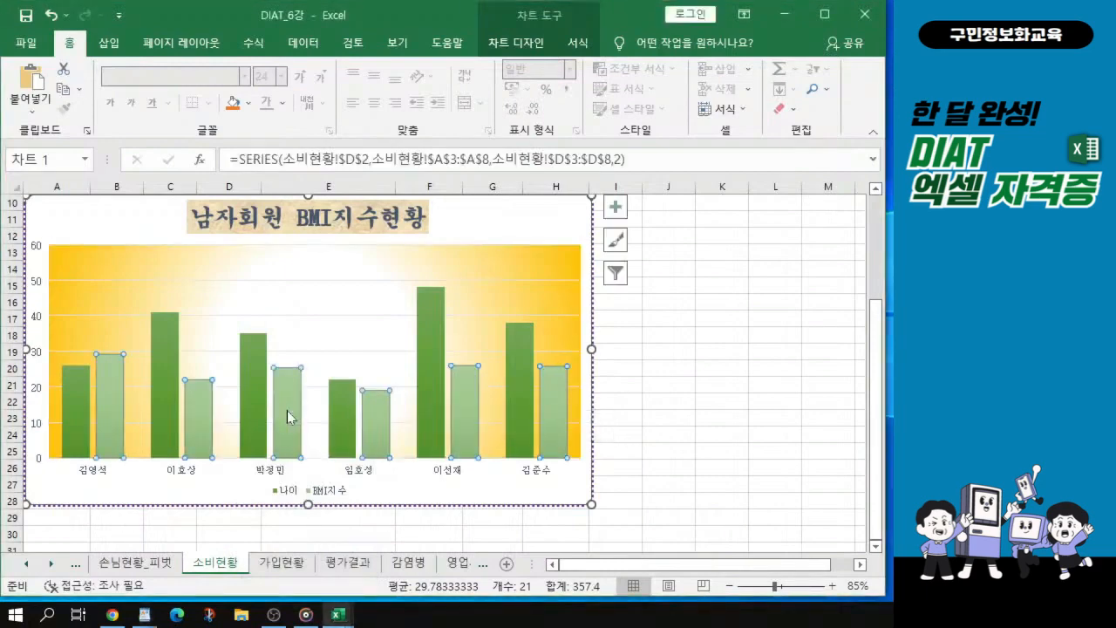
pyautogui.scroll(2, 288, 417)
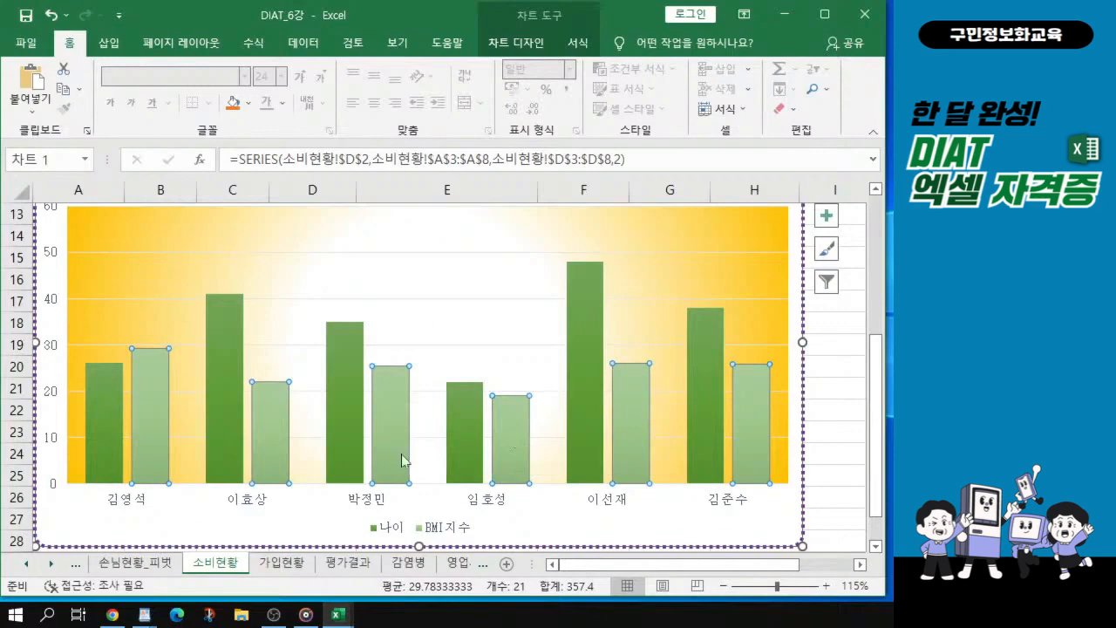
pyautogui.moveTo(395, 421)
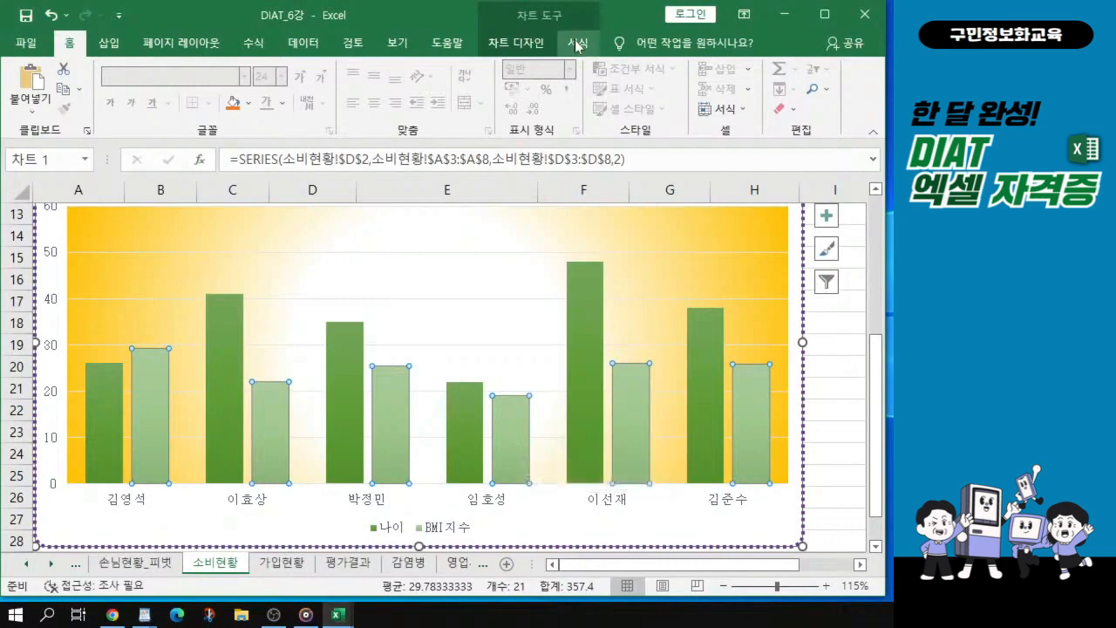
pyautogui.click(533, 43)
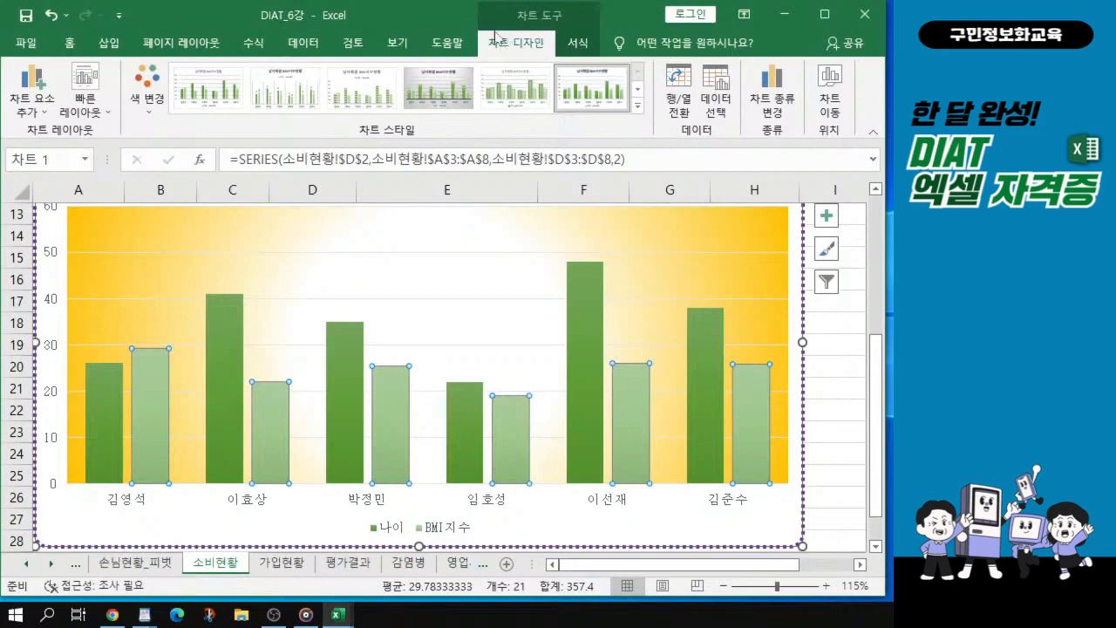
pyautogui.click(37, 107)
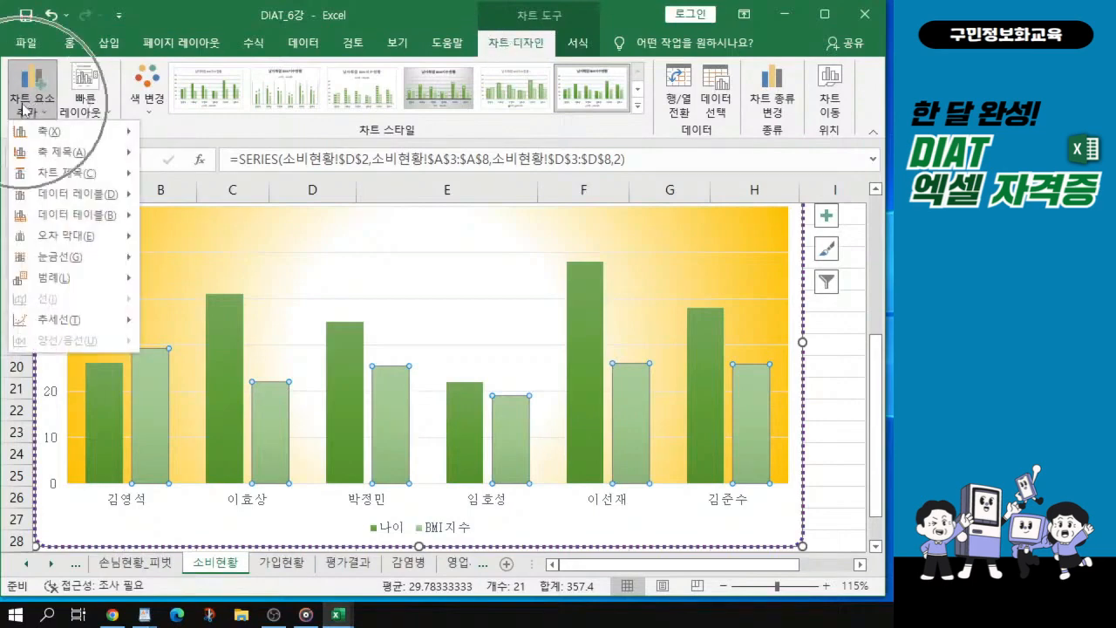
pyautogui.click(26, 108)
pyautogui.click(26, 108)
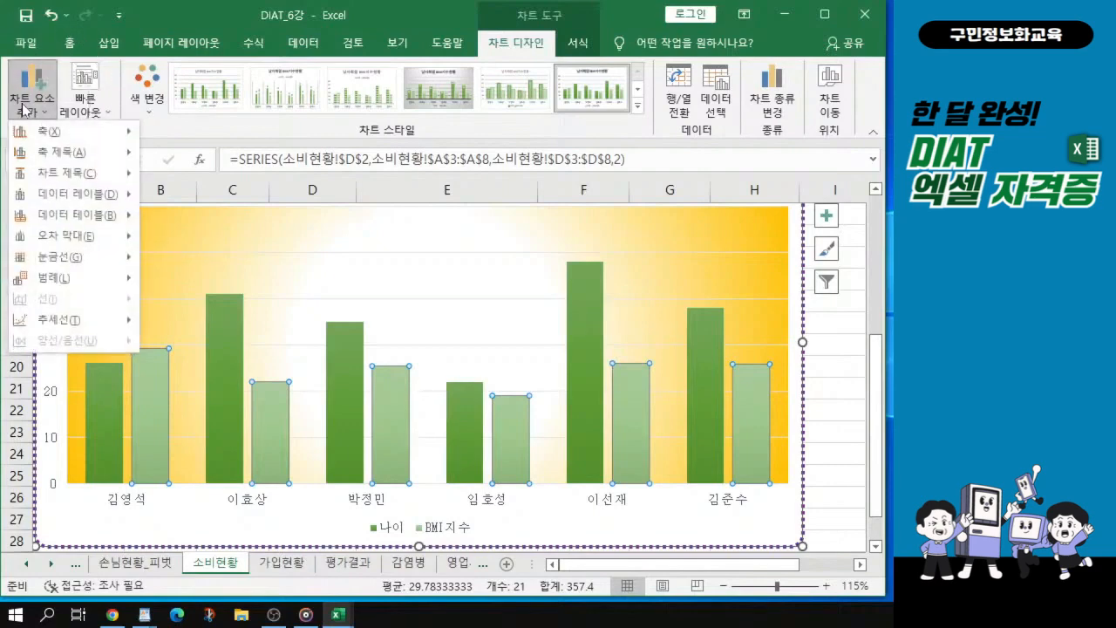
pyautogui.moveTo(62, 199)
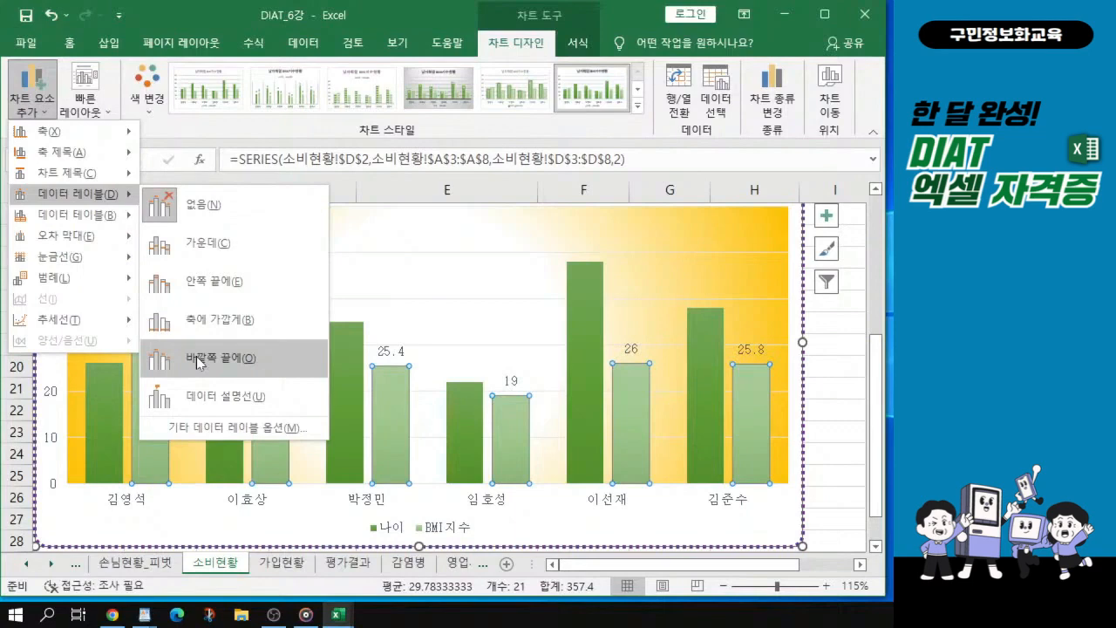
pyautogui.click(199, 360)
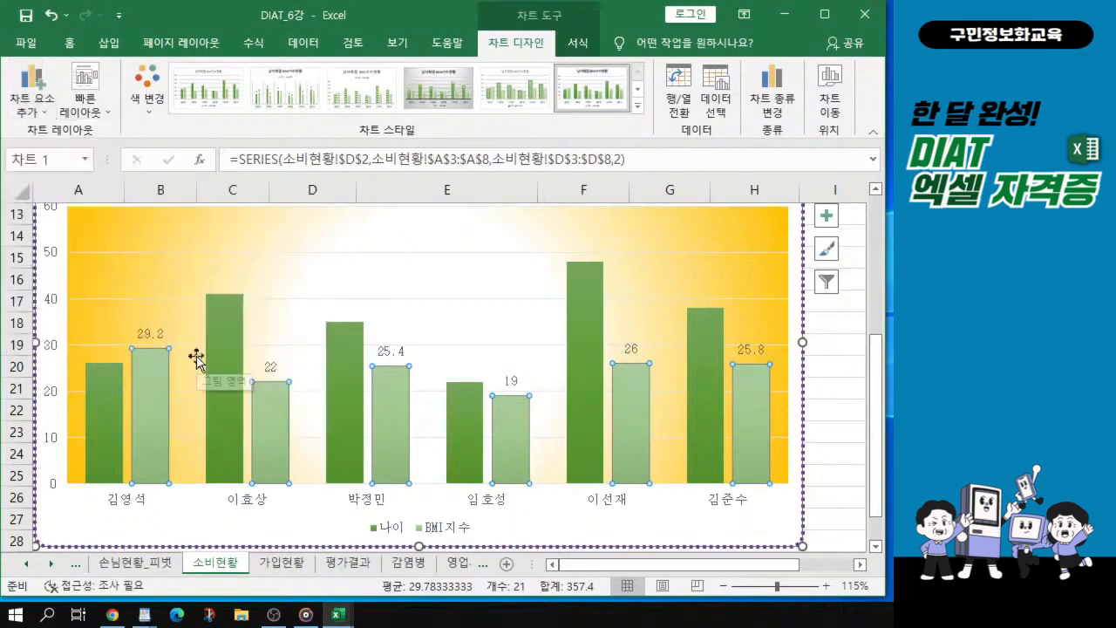
pyautogui.scroll(-2, 299, 388)
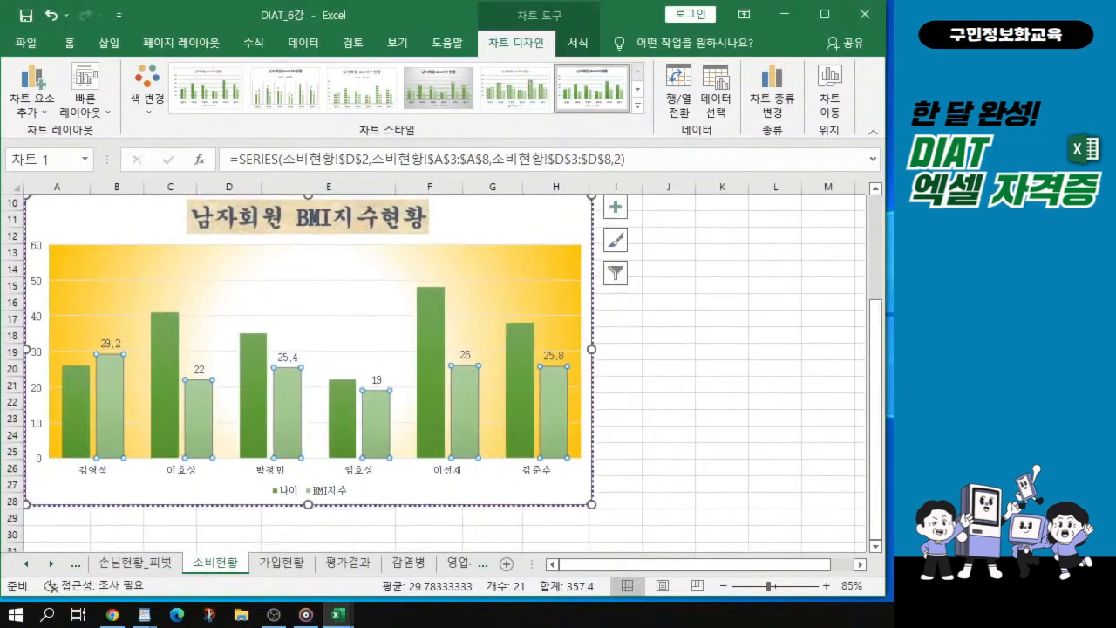
# - Compare the finished chart with the completed example in the 차트완성 workbook and return to the DIAT_6강 workbook
pyautogui.moveTo(2, 360); pyautogui.dragTo(428, 50)
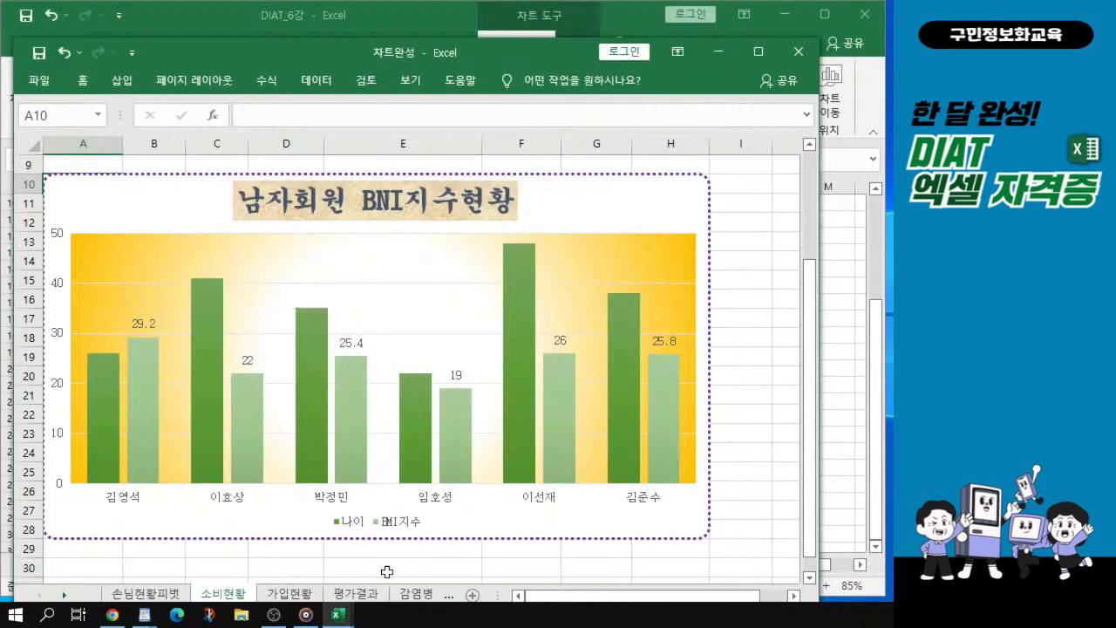
pyautogui.click(374, 534)
pyautogui.moveTo(388, 71); pyautogui.dragTo(0, 192)
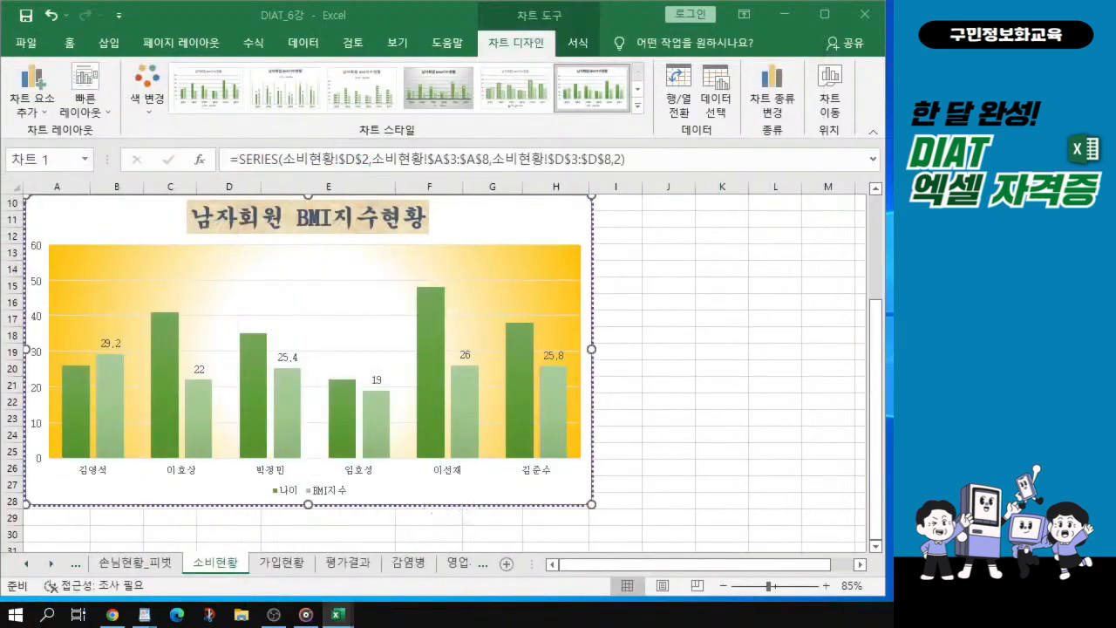
pyautogui.hotkey('alt', 'Tab')
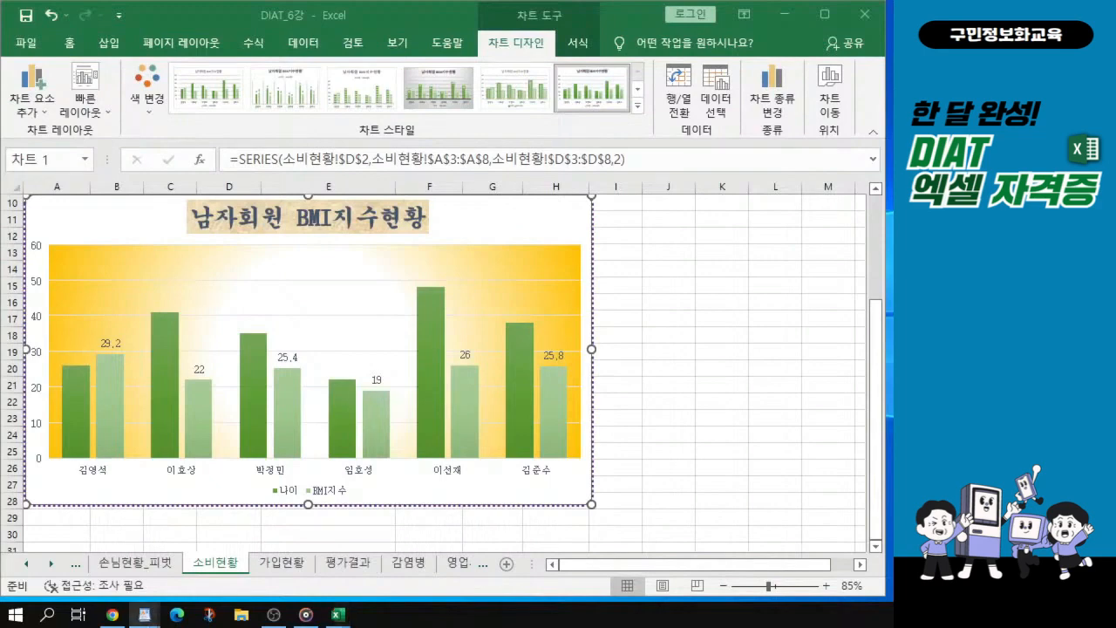
# - Switch to the 가입현황 sheet
pyautogui.click(276, 565)
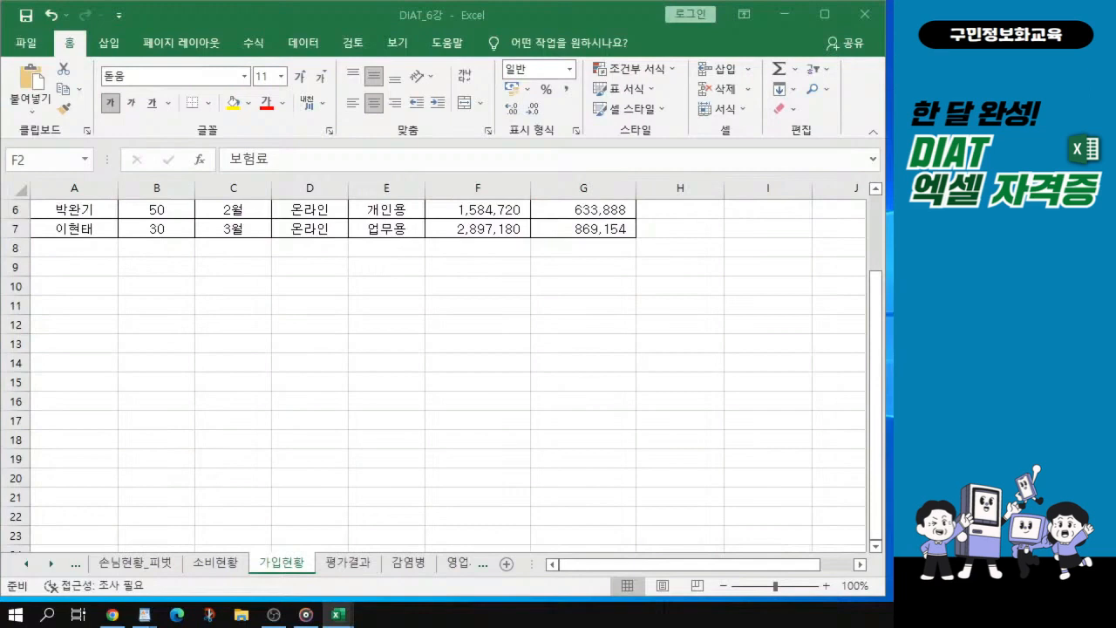
# - Insert a 2-D clustered column chart from the 성명, 보험료 and 특약보험료 columns with their headers, A2:A7 and F2:G7
pyautogui.hotkey('alt', 'Tab')
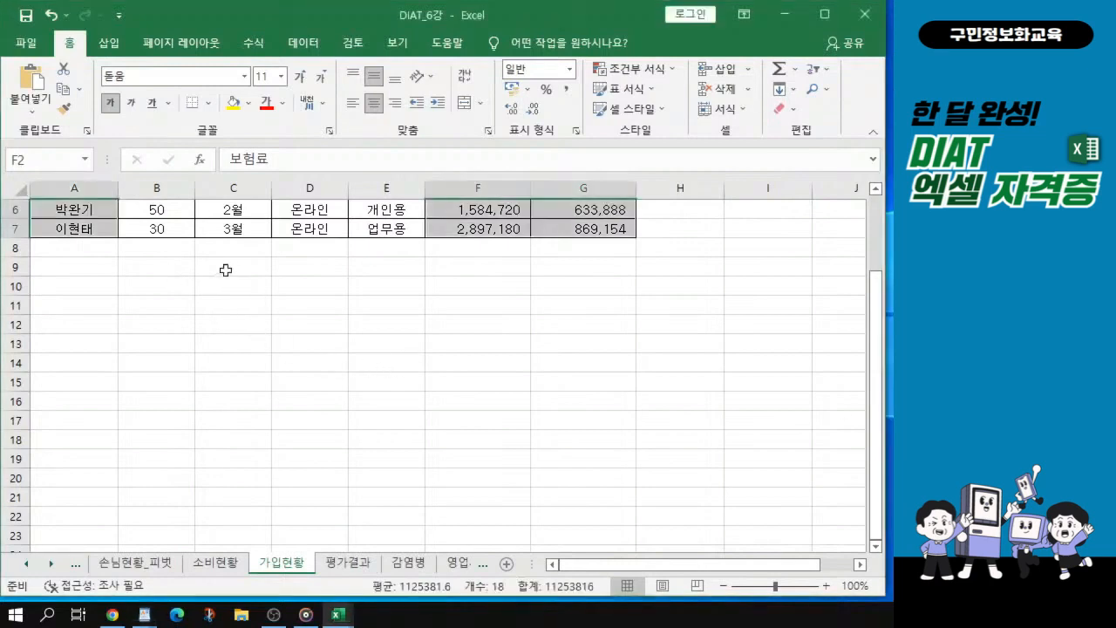
pyautogui.scroll(2, 209, 261)
pyautogui.click(139, 250)
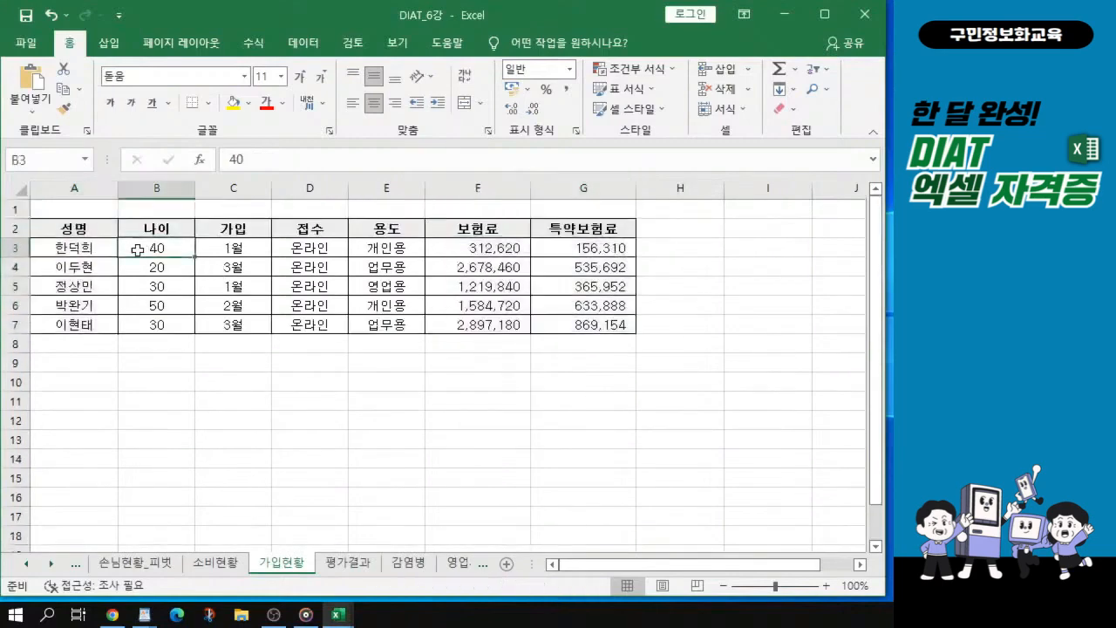
pyautogui.scroll(3, 101, 233)
pyautogui.click(92, 234)
pyautogui.moveTo(91, 233); pyautogui.dragTo(84, 364)
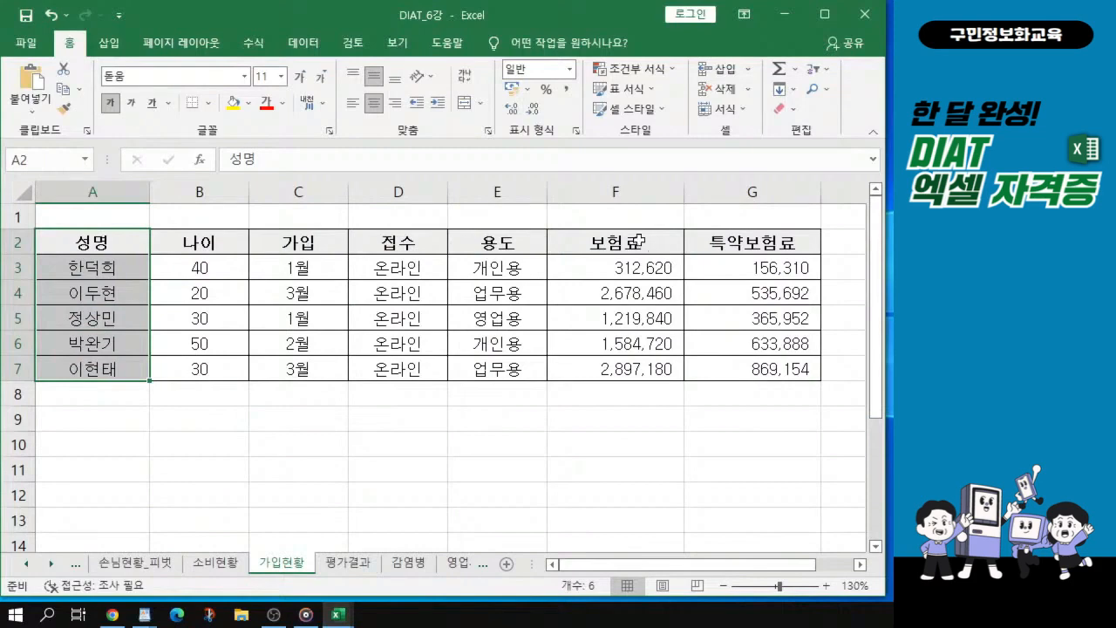
pyautogui.keyDown('ctrl'); pyautogui.moveTo(640, 241); pyautogui.dragTo(754, 369); pyautogui.keyUp('ctrl')
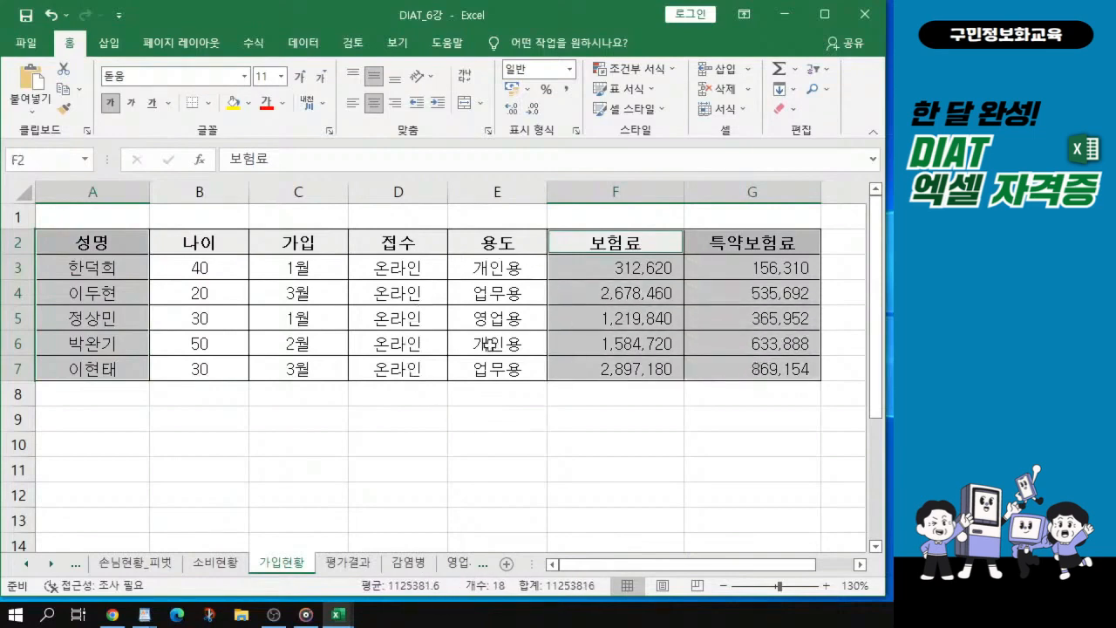
pyautogui.click(109, 44)
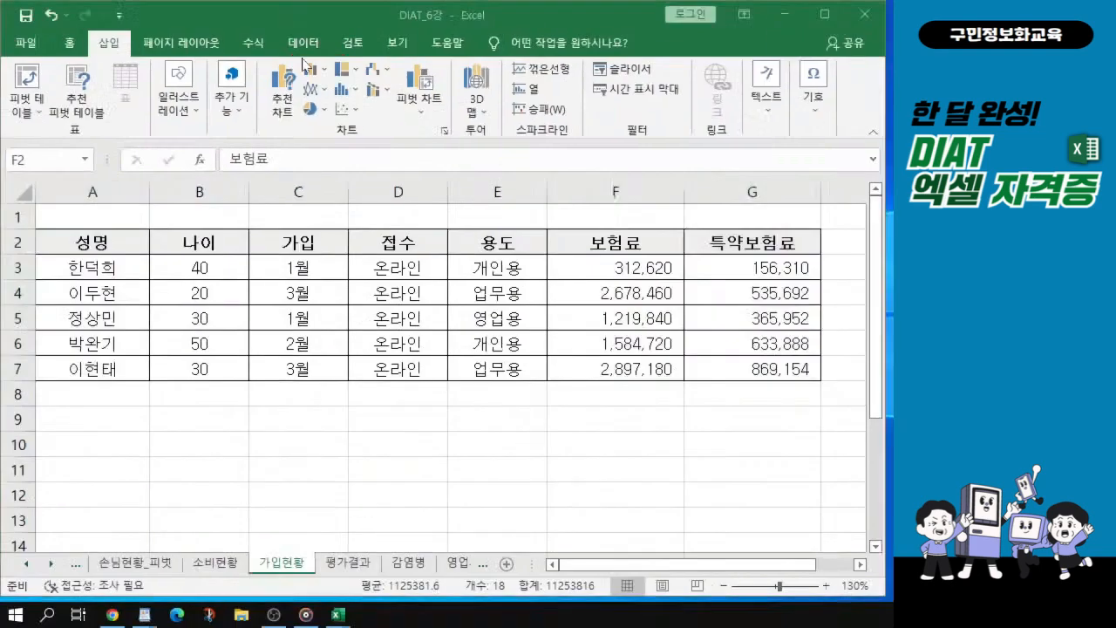
pyautogui.click(349, 140)
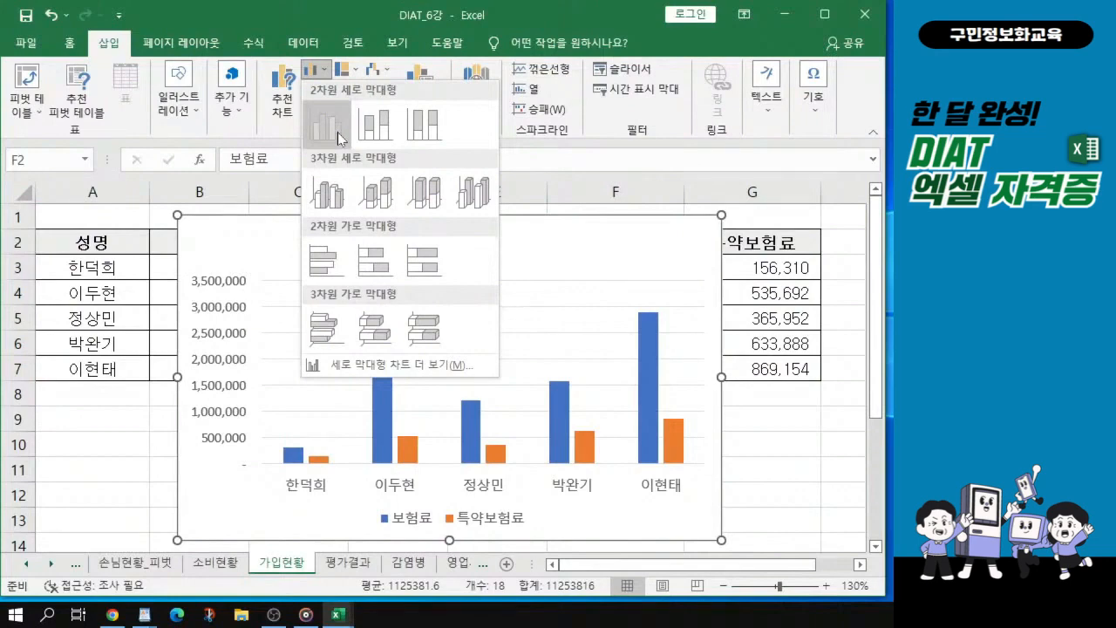
pyautogui.click(338, 132)
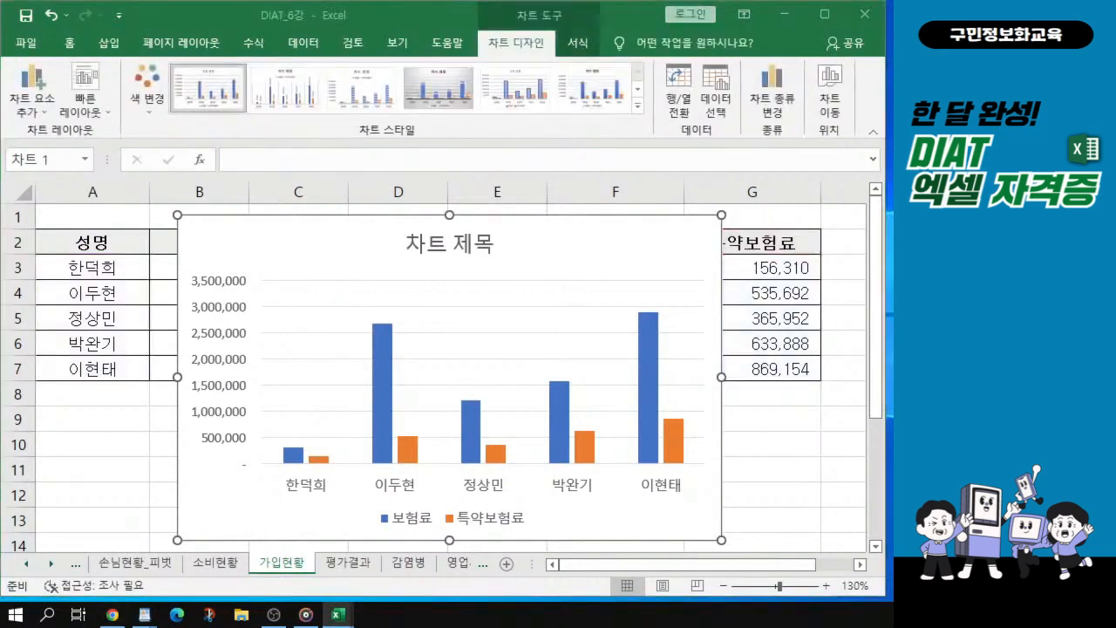
# - Examine the completed 가입현황 chart in the 차트완성 workbook and return to the DIAT_6강 workbook
pyautogui.moveTo(0, 270); pyautogui.dragTo(520, 50)
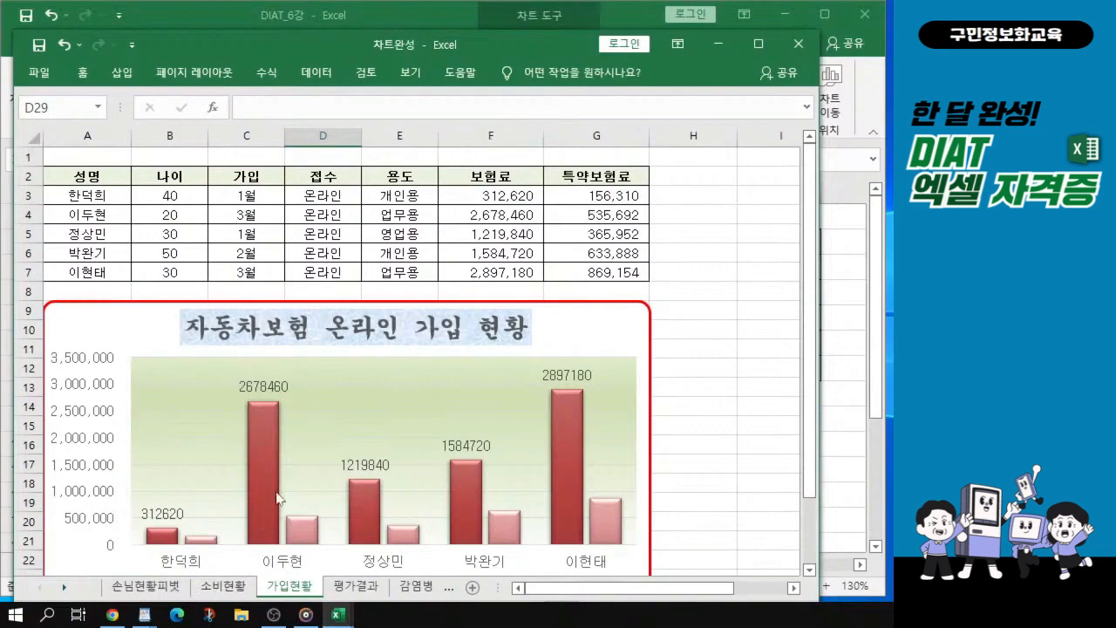
pyautogui.moveTo(345, 46); pyautogui.dragTo(0, 252)
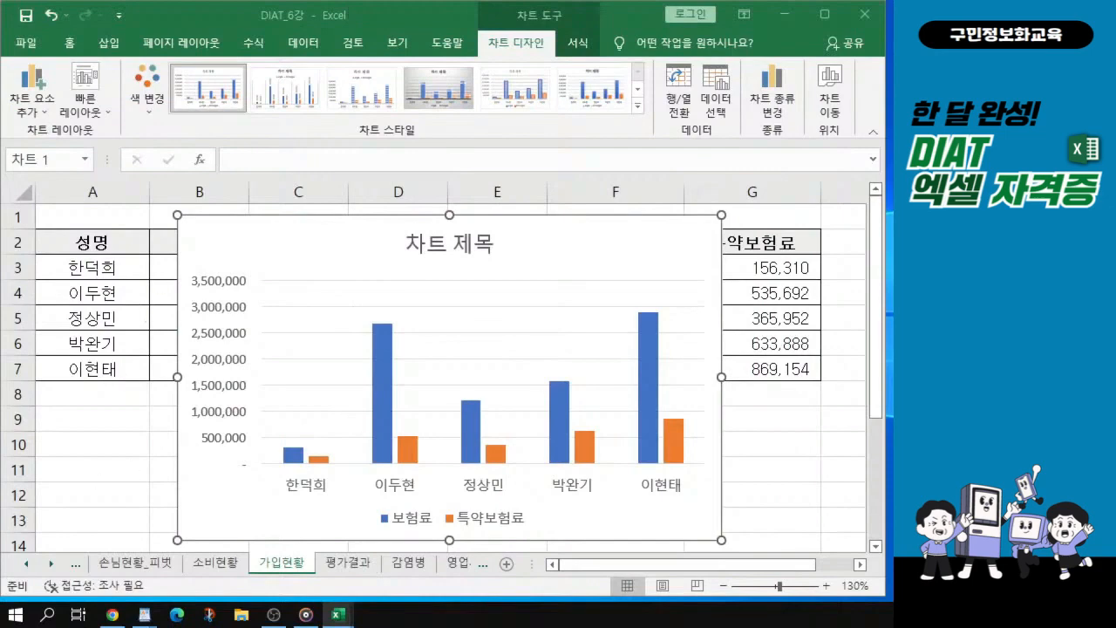
pyautogui.hotkey('alt', 'Tab')
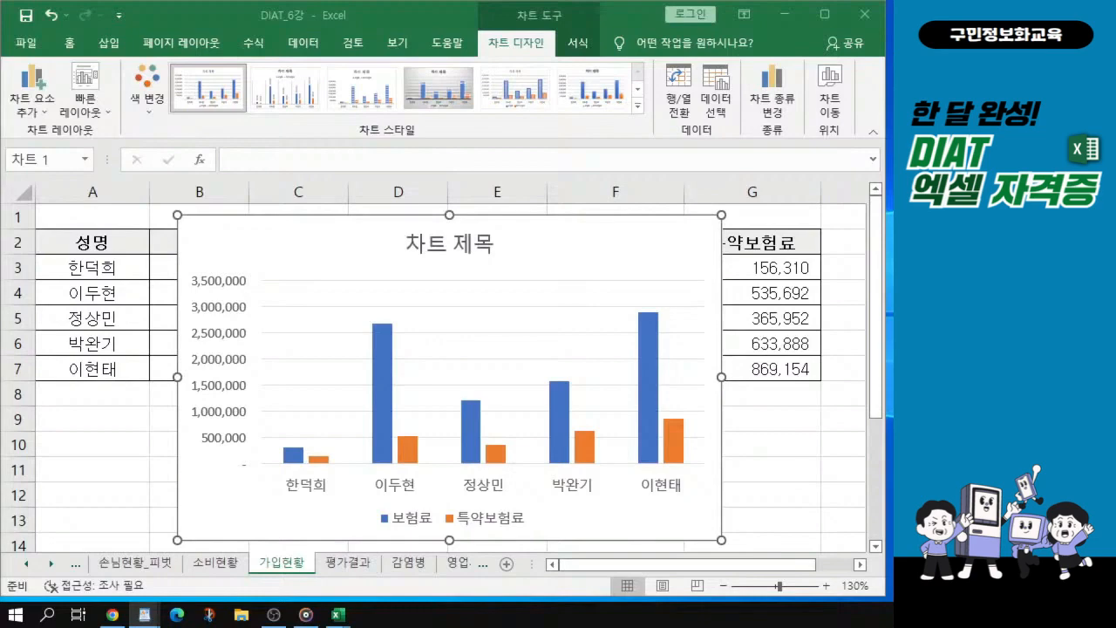
# - Replace the chart's placeholder title with 자동차보험 온라인 가입현황
pyautogui.click(514, 246)
pyautogui.click(434, 243)
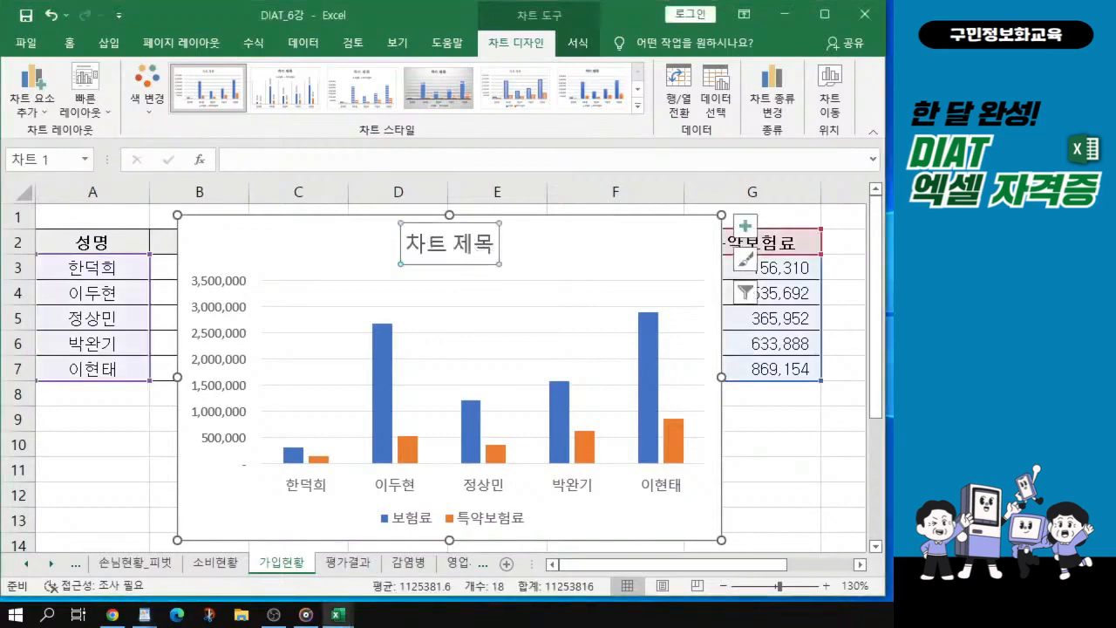
pyautogui.moveTo(407, 244); pyautogui.dragTo(497, 244)
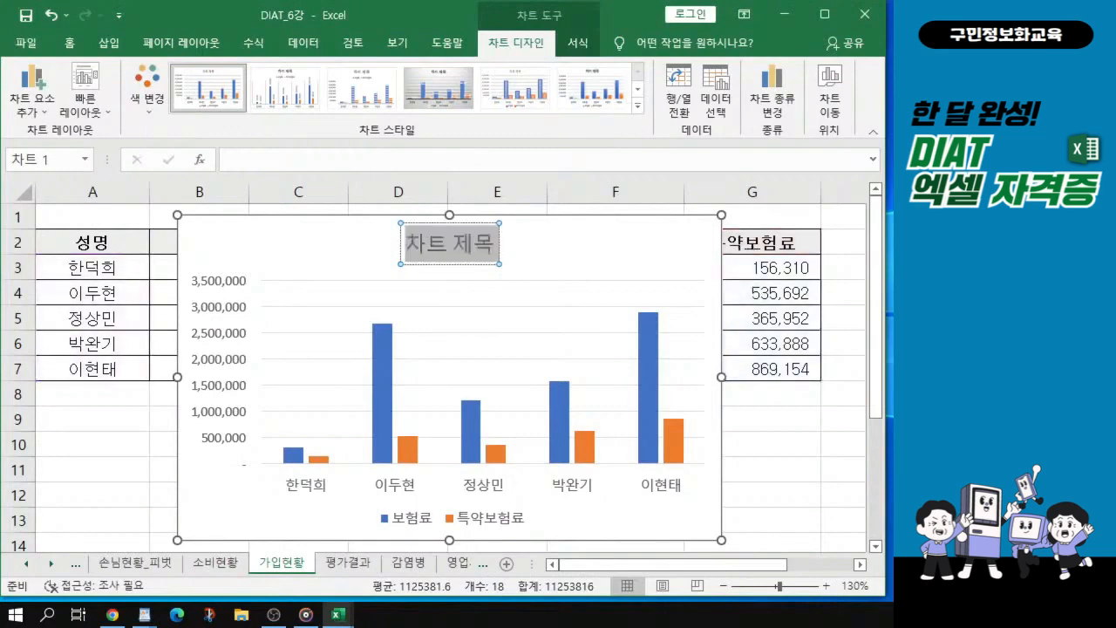
pyautogui.hotkey('alt', 'Tab')
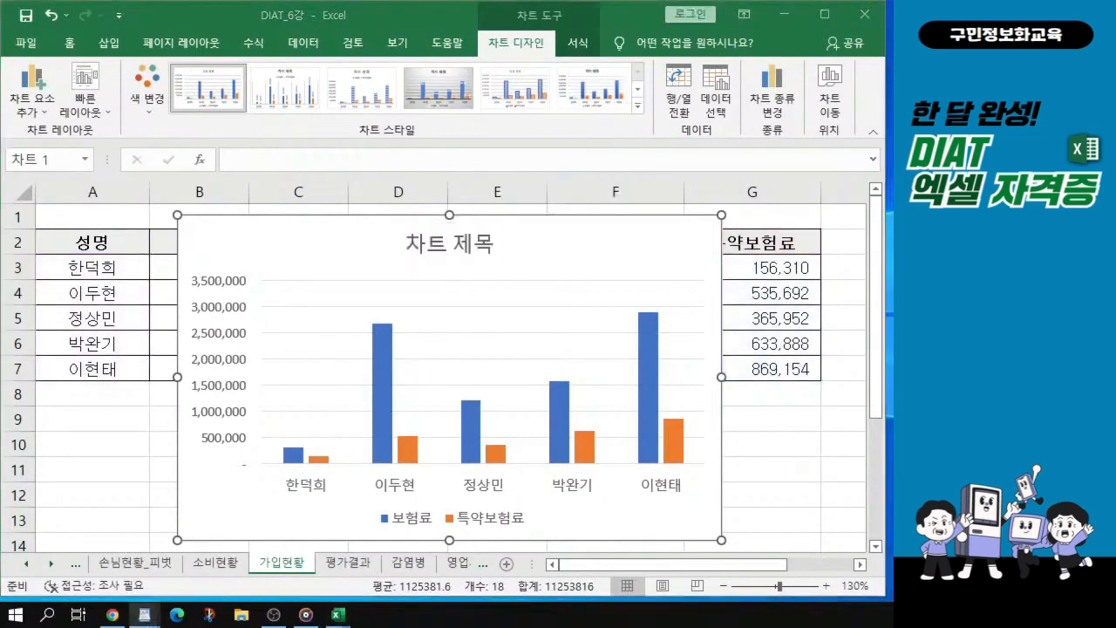
pyautogui.click(445, 239)
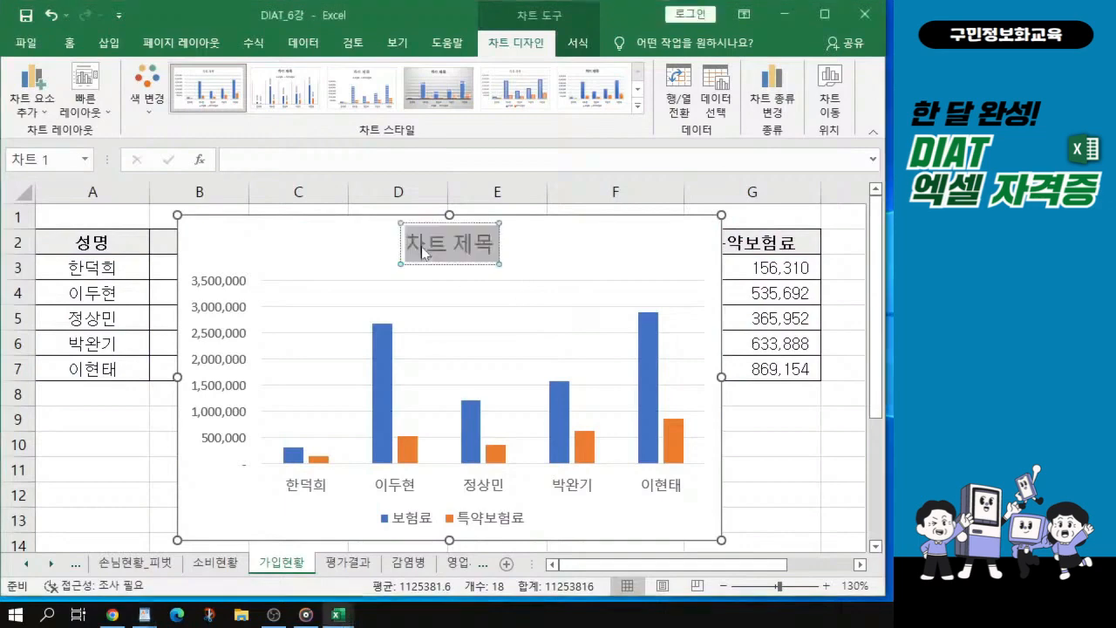
pyautogui.keyDown('ctrl'); pyautogui.scroll(3, 422, 253); pyautogui.keyUp('ctrl')
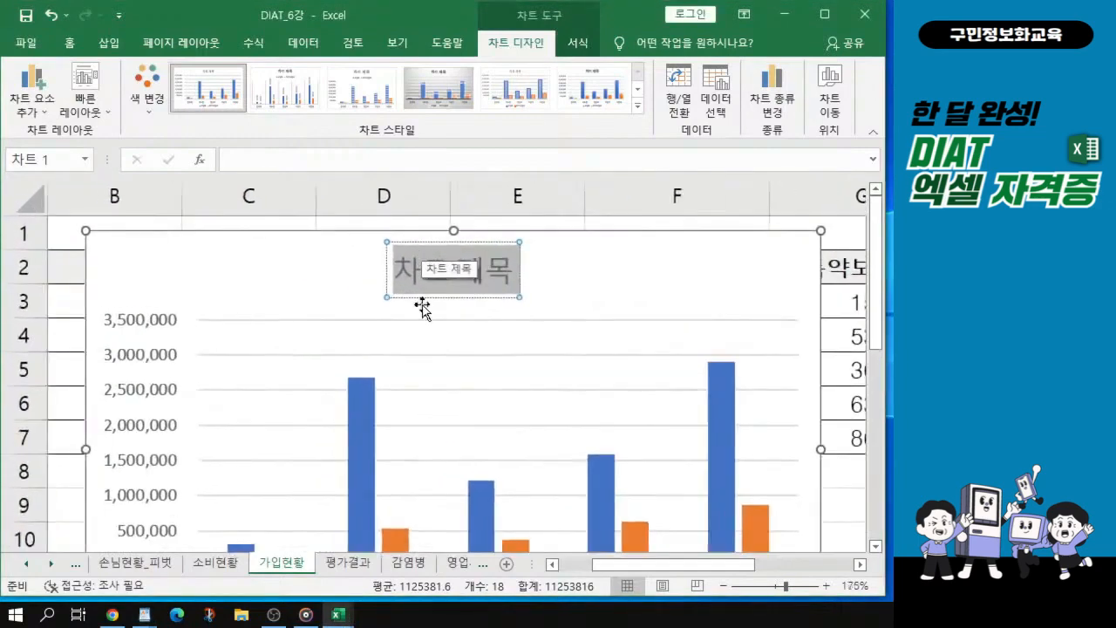
pyautogui.click(422, 270)
pyautogui.moveTo(394, 270); pyautogui.dragTo(520, 270)
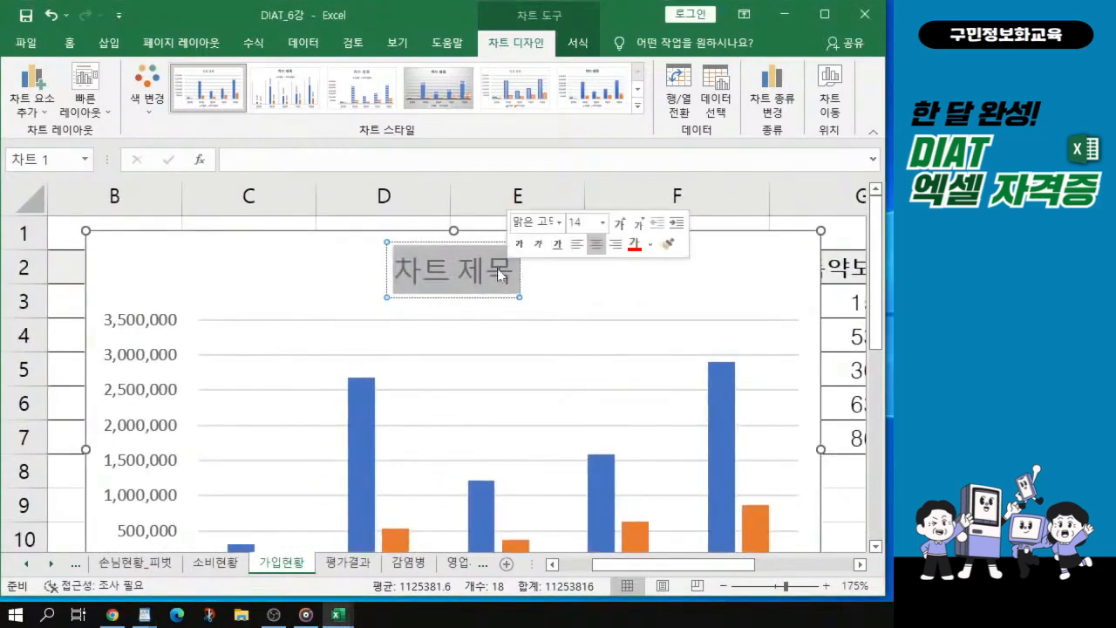
pyautogui.write('잠동ㅍ')
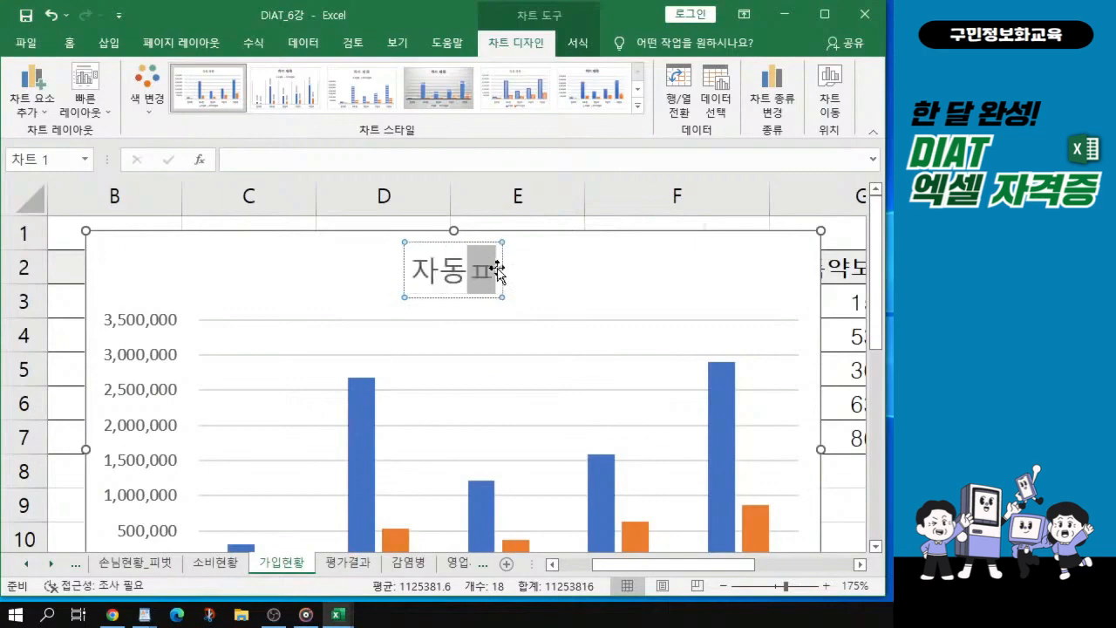
pyautogui.press('BackSpace')
pyautogui.write('차보험 오')
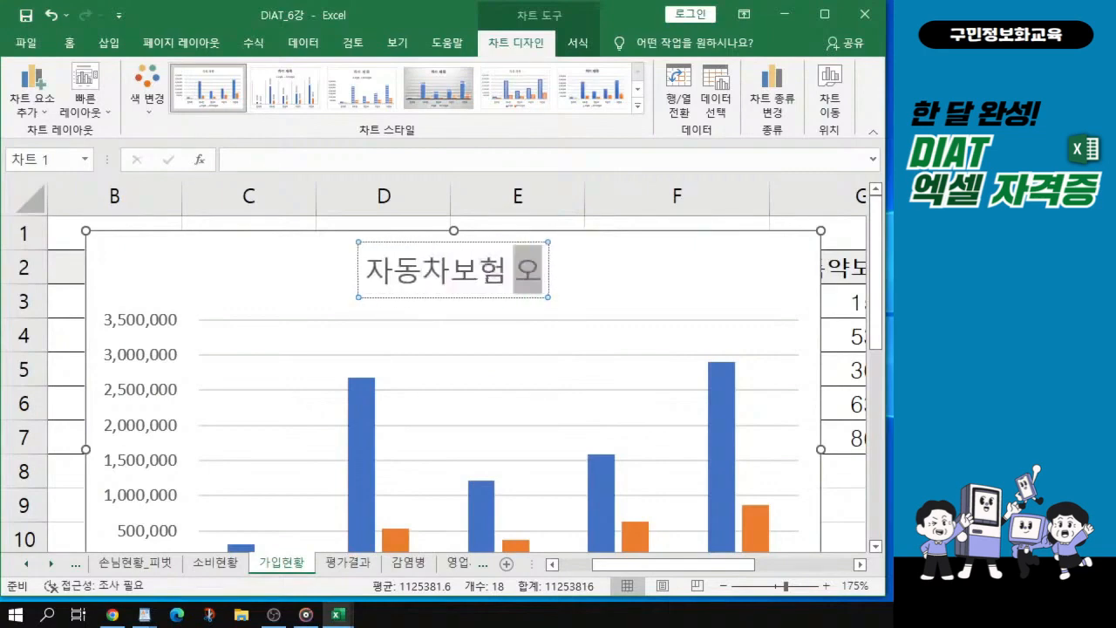
pyautogui.write('ㄴ라인 수강')
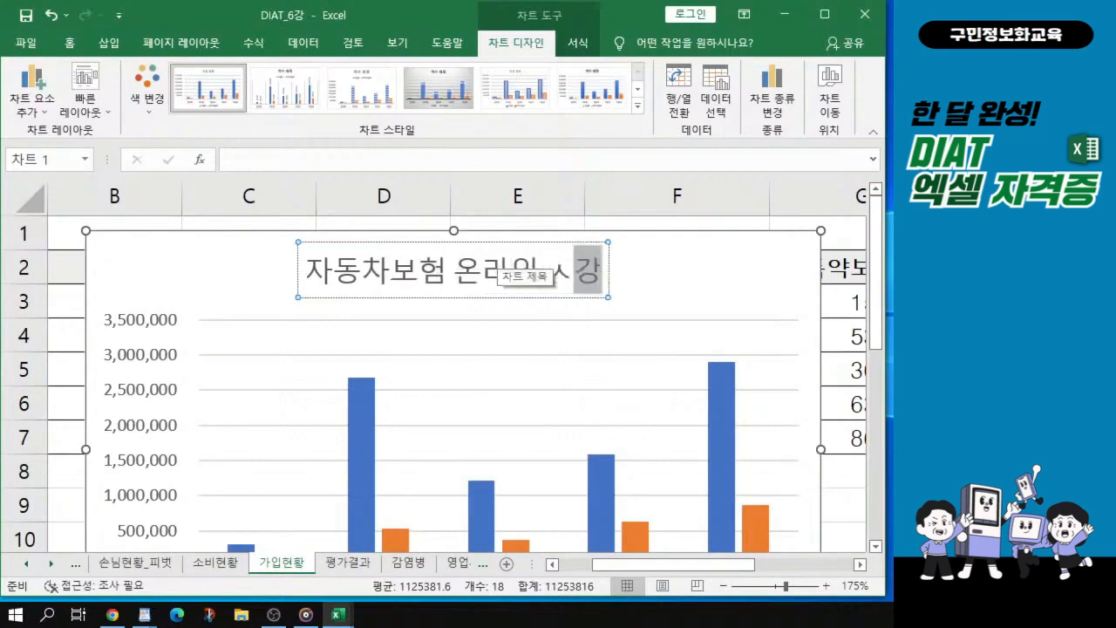
pyautogui.write('ㅣㅂ현황')
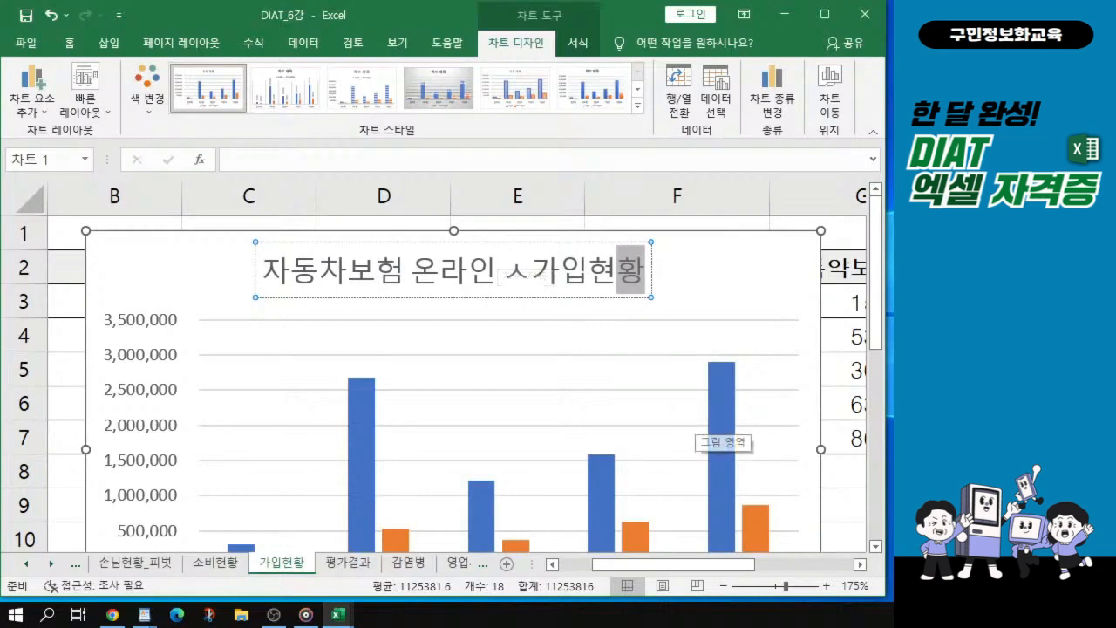
pyautogui.click(531, 271)
pyautogui.press('BackSpace')
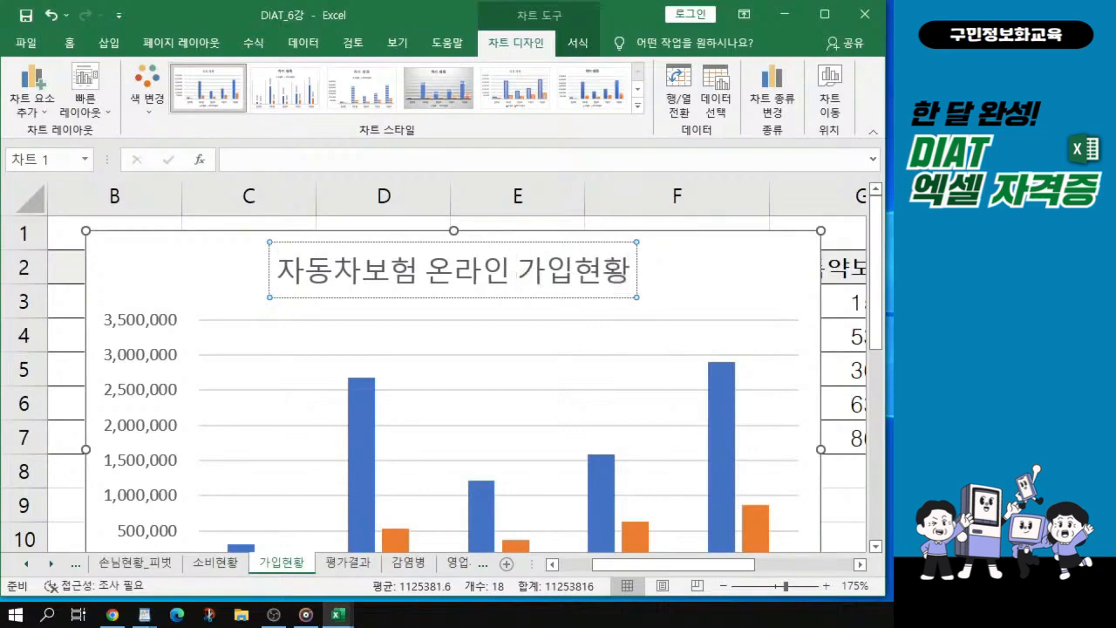
# - Move the chart so it starts within column A, and recolour it with the orange 단색형 palette
pyautogui.hotkey('alt', 'Tab')
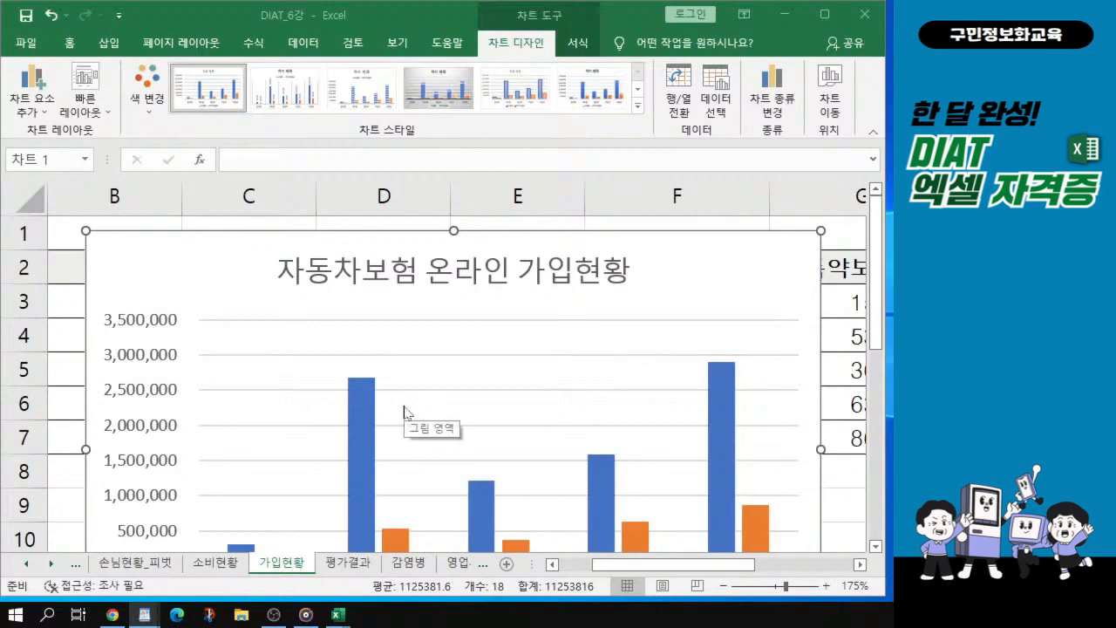
pyautogui.scroll(-3, 405, 412)
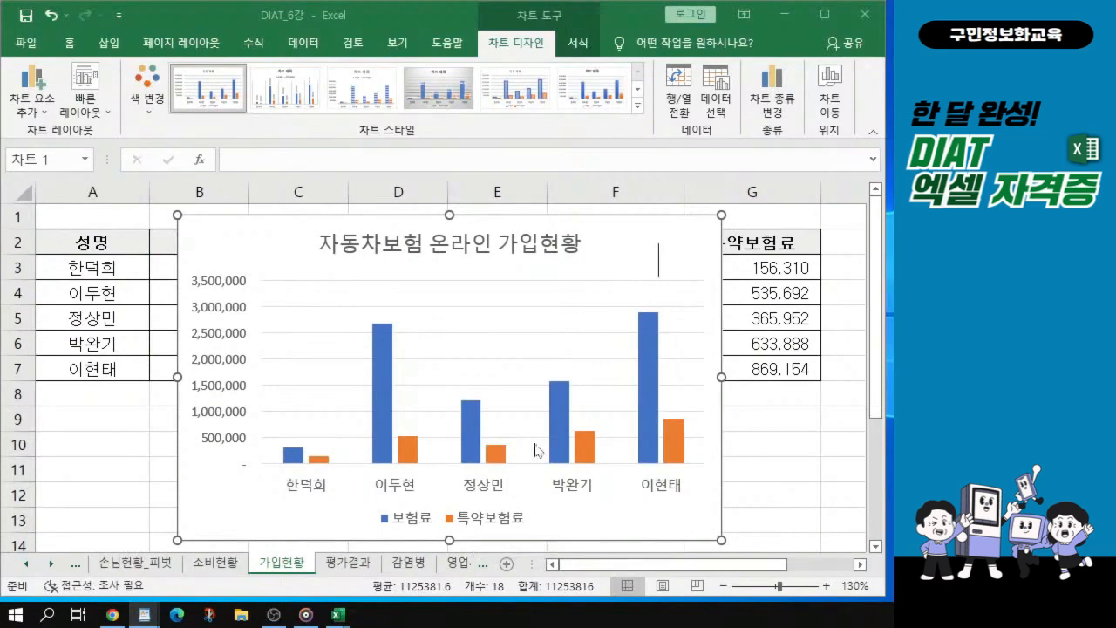
pyautogui.click(596, 514)
pyautogui.moveTo(261, 231); pyautogui.dragTo(182, 226)
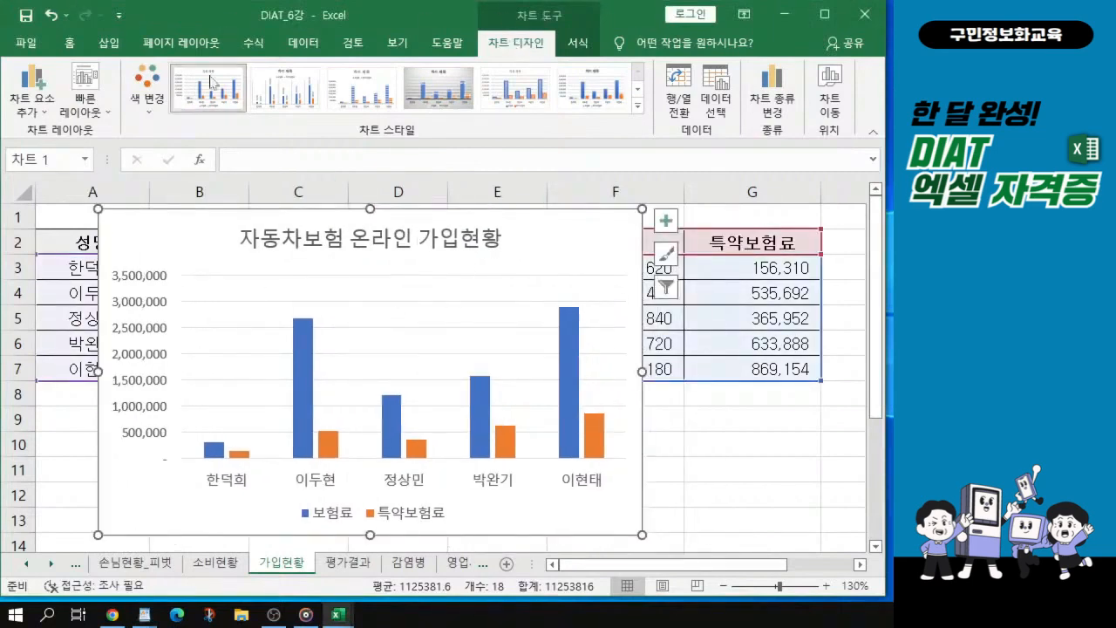
pyautogui.click(145, 114)
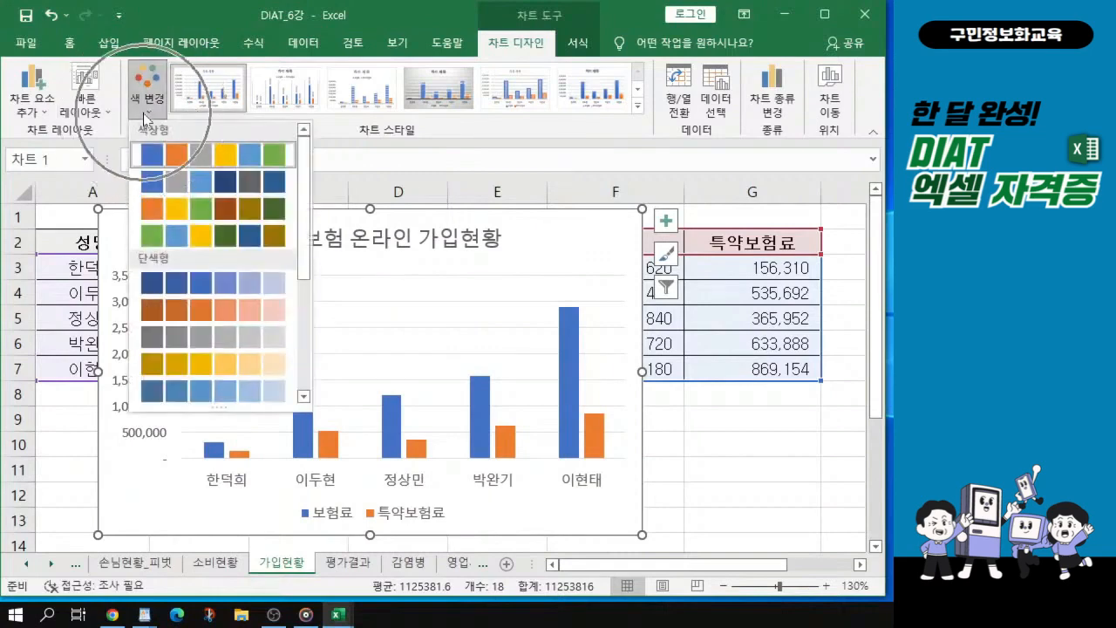
pyautogui.click(149, 322)
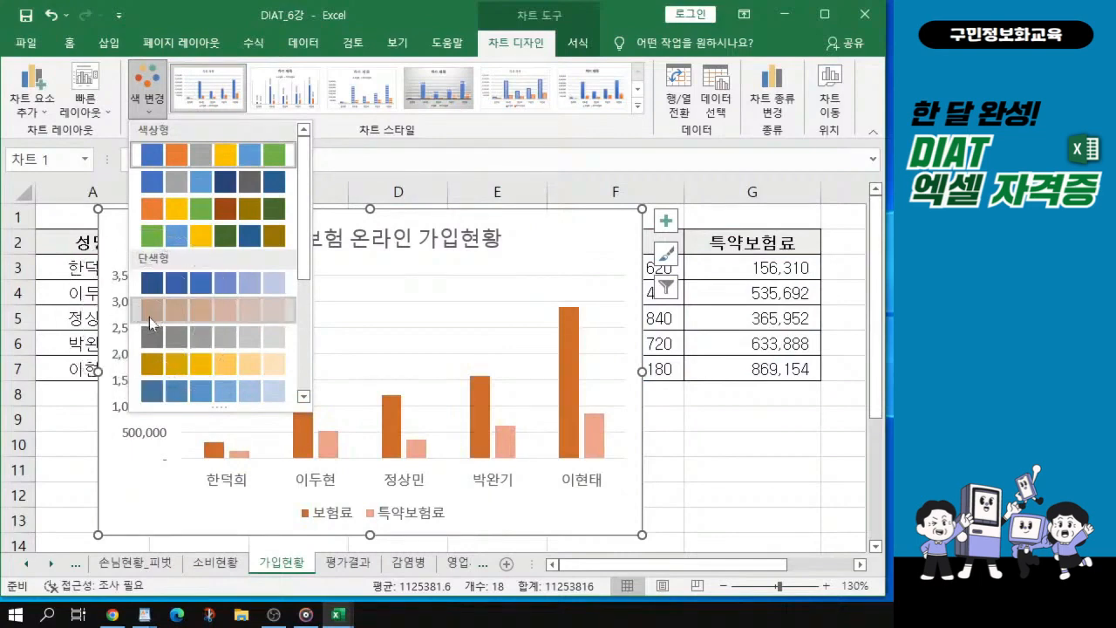
pyautogui.click(149, 317)
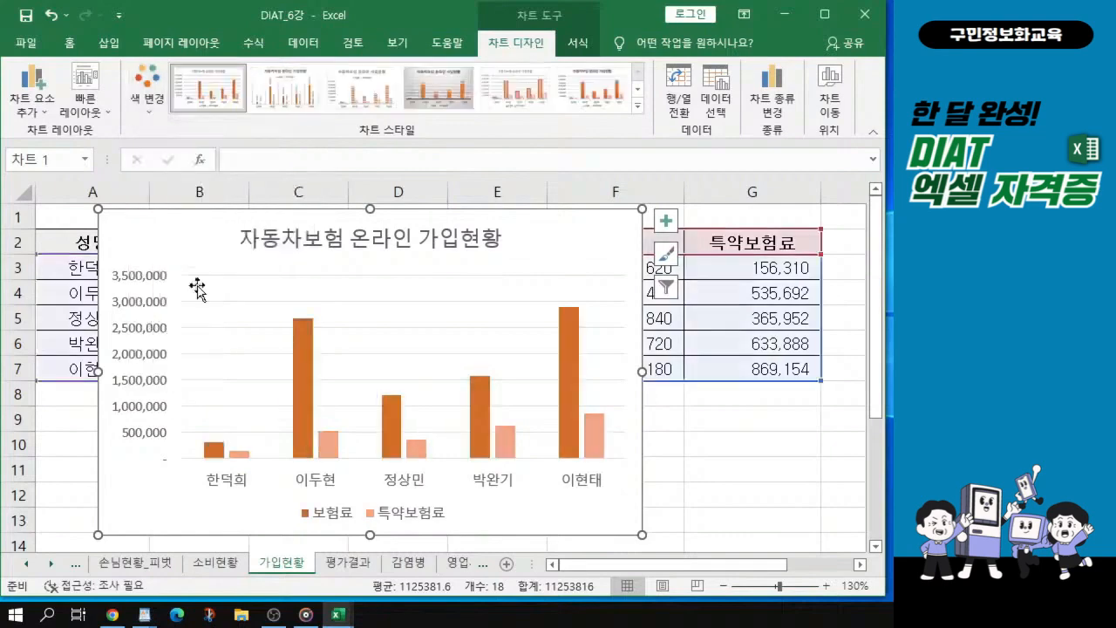
pyautogui.click(639, 114)
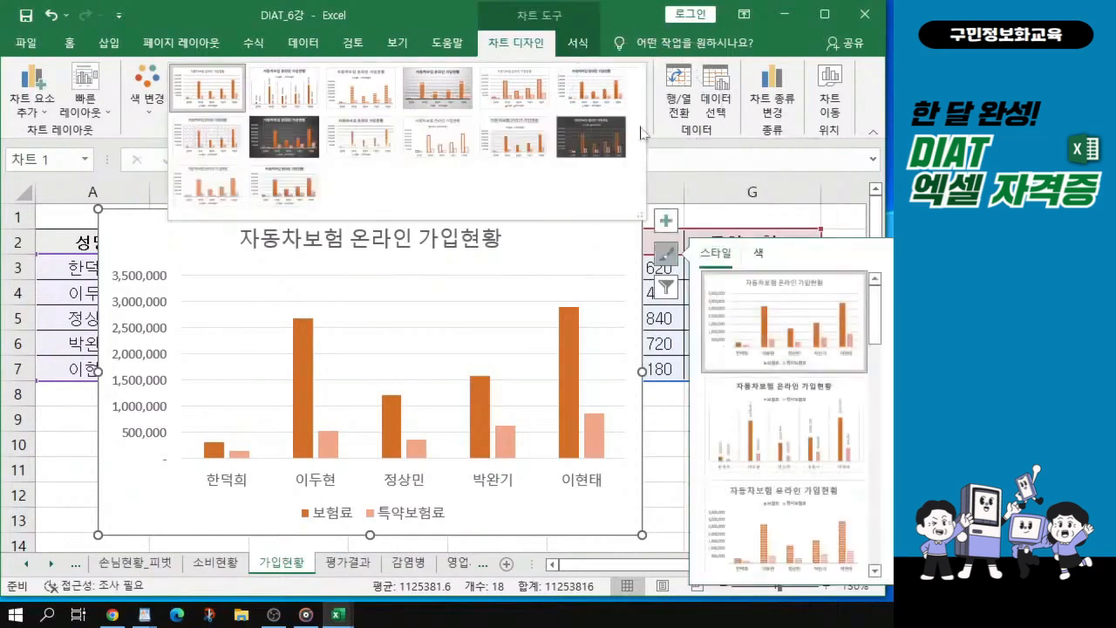
pyautogui.click(646, 105)
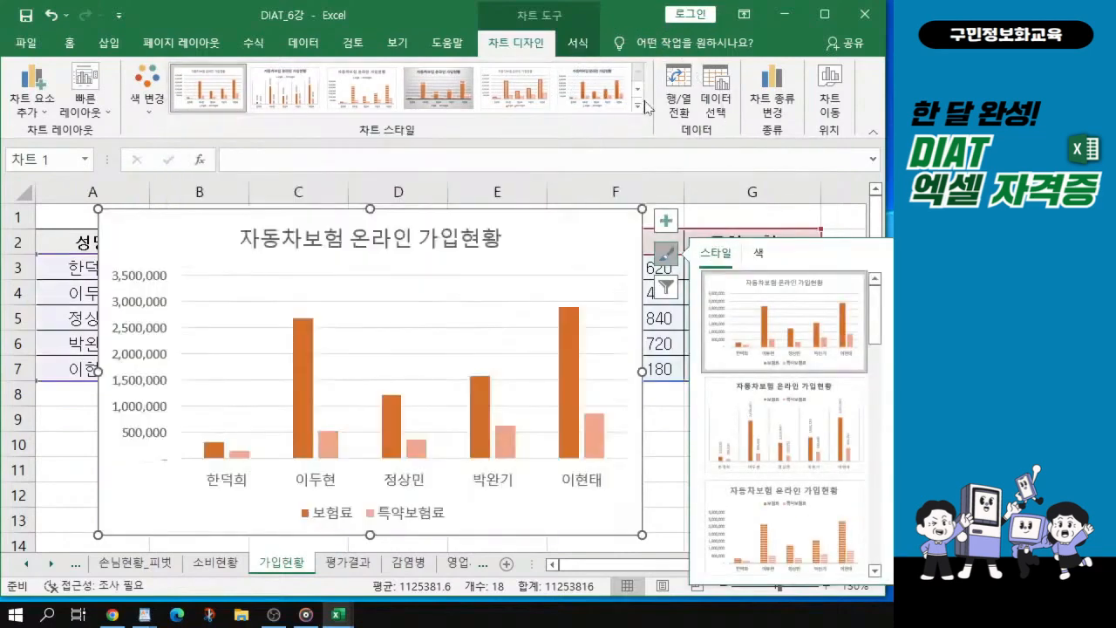
pyautogui.press('Escape')
pyautogui.click(629, 109)
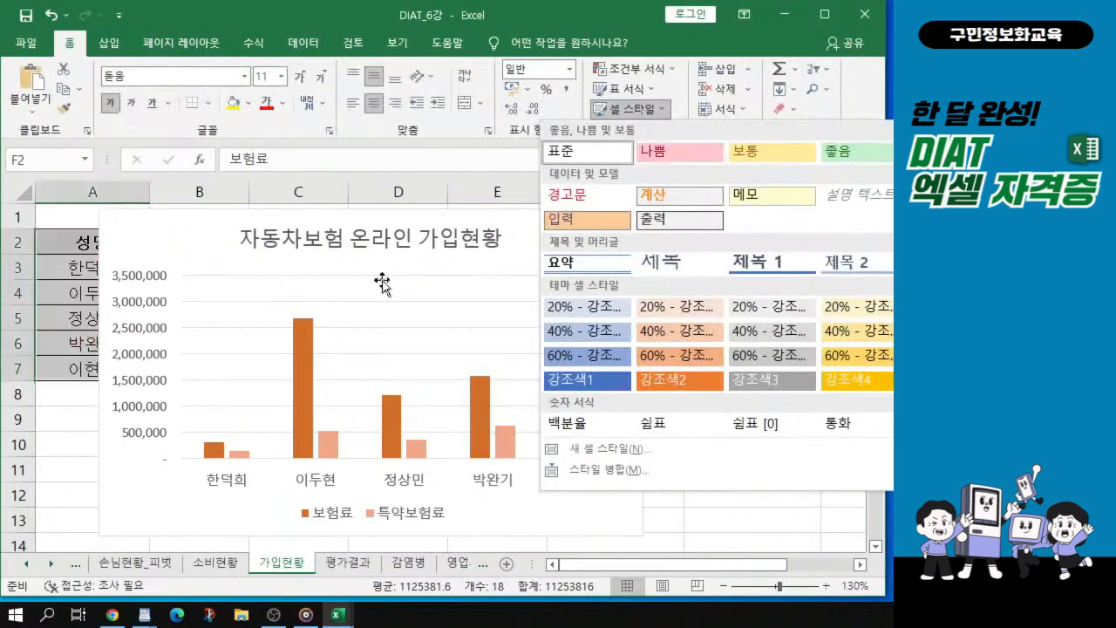
pyautogui.press('Escape')
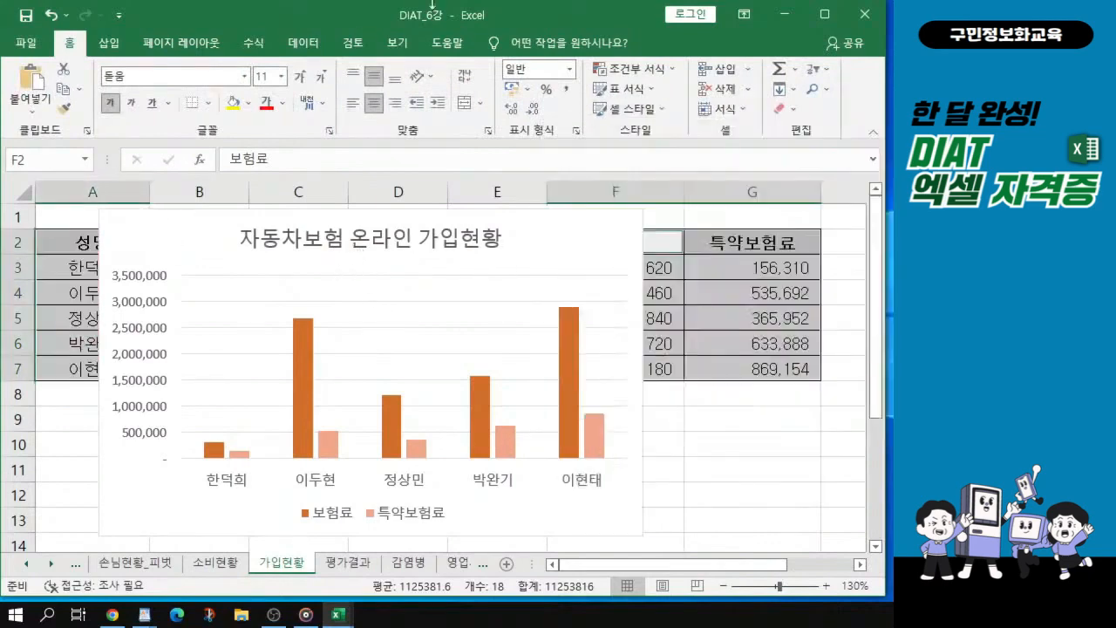
# - Apply the last gallery style, with shaded columns and a bold title, to the 가입현황 chart
pyautogui.click(557, 252)
pyautogui.click(515, 41)
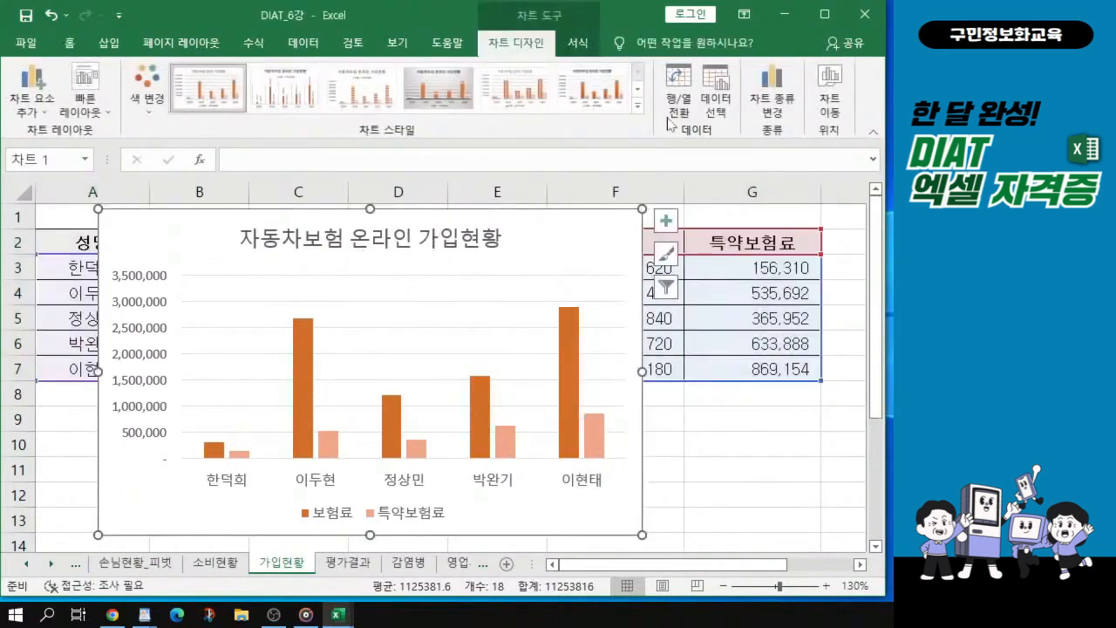
pyautogui.click(637, 106)
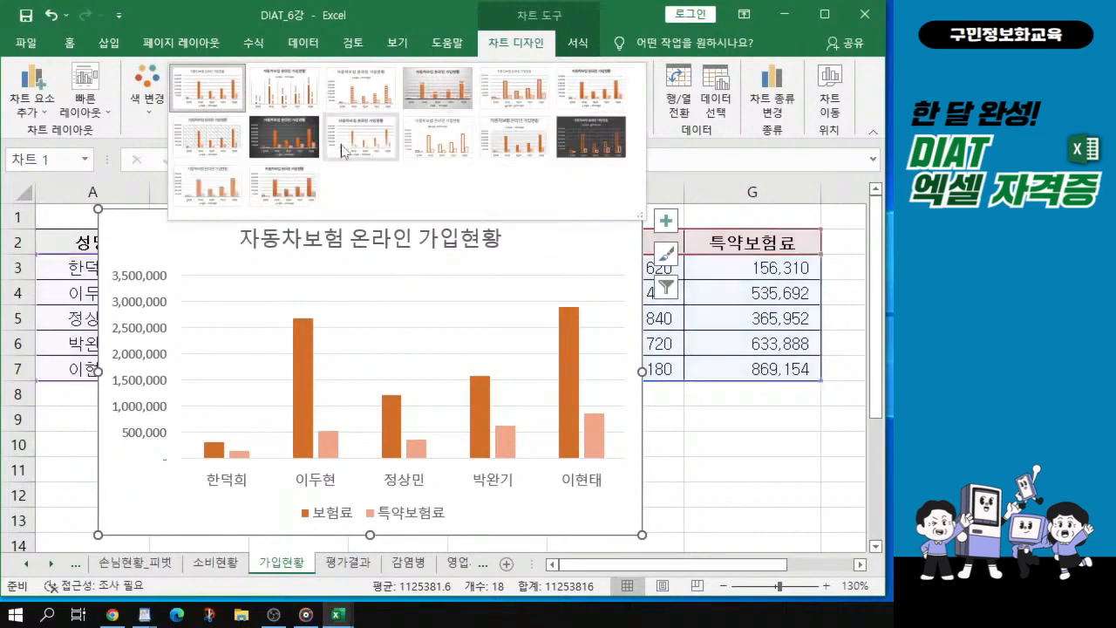
pyautogui.click(299, 183)
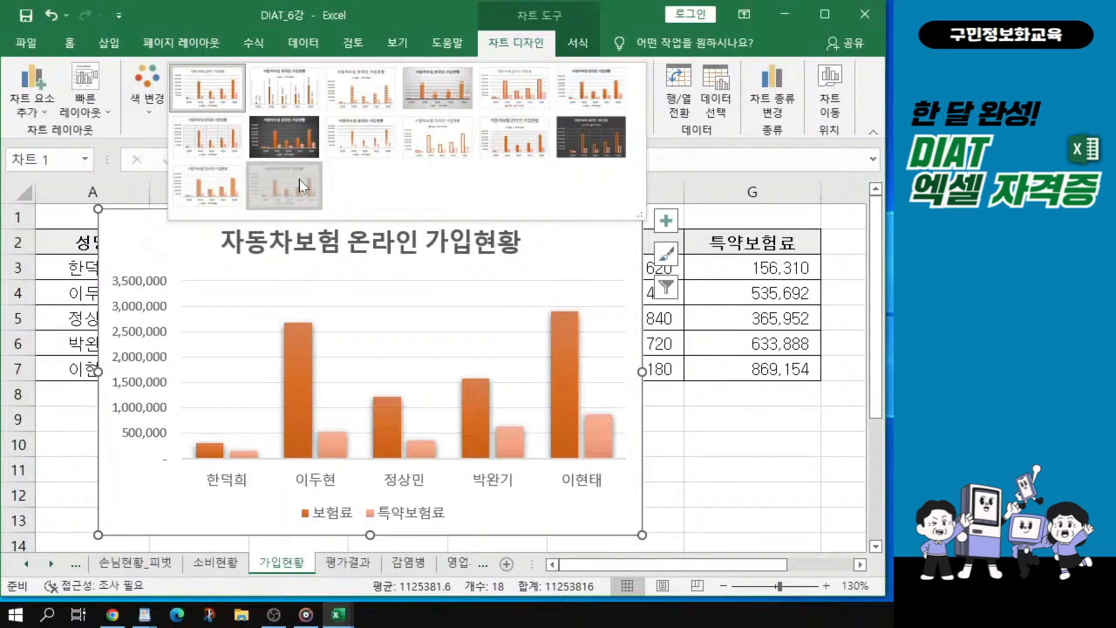
pyautogui.click(299, 178)
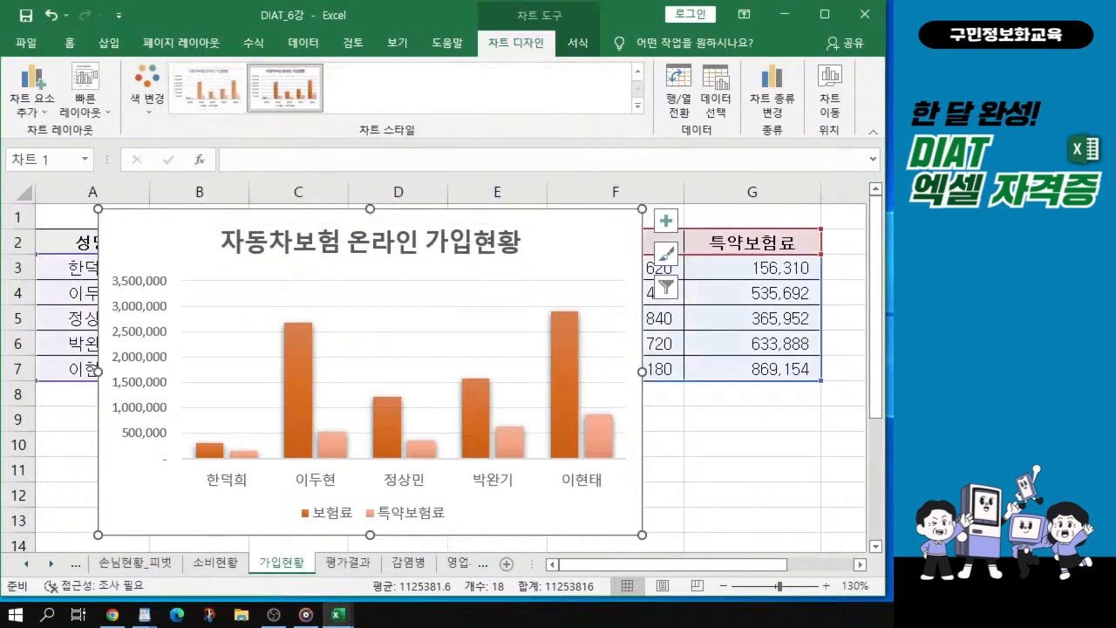
# - Move the chart below the data table so that its upper-left corner sits at cell A9
pyautogui.hotkey('alt', 'Tab')
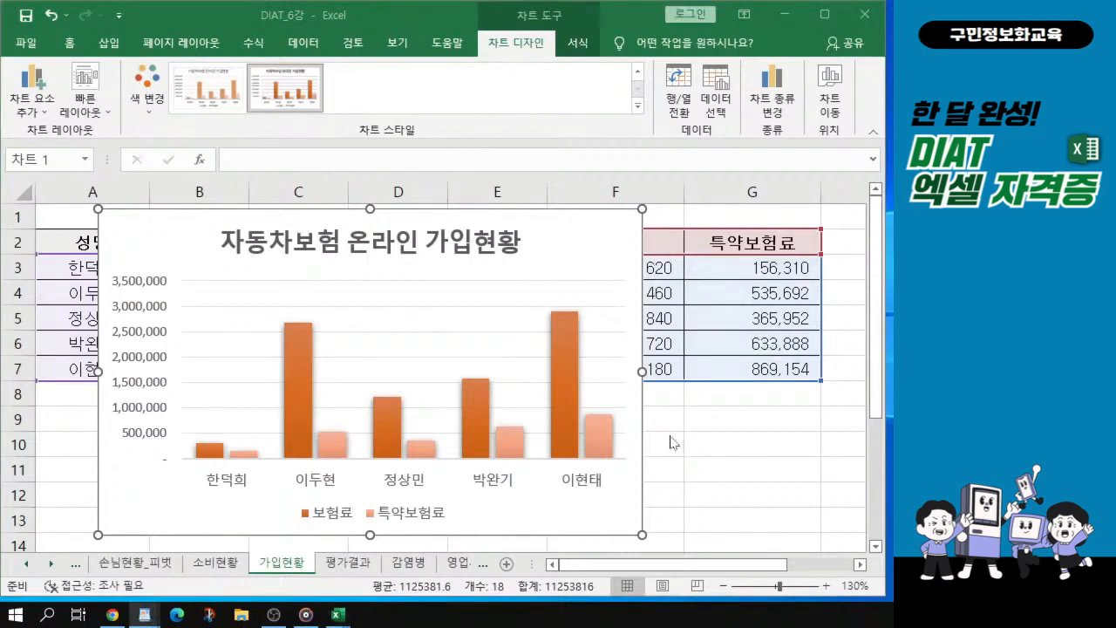
pyautogui.keyDown('ctrl'); pyautogui.scroll(-3, 682, 406); pyautogui.keyUp('ctrl')
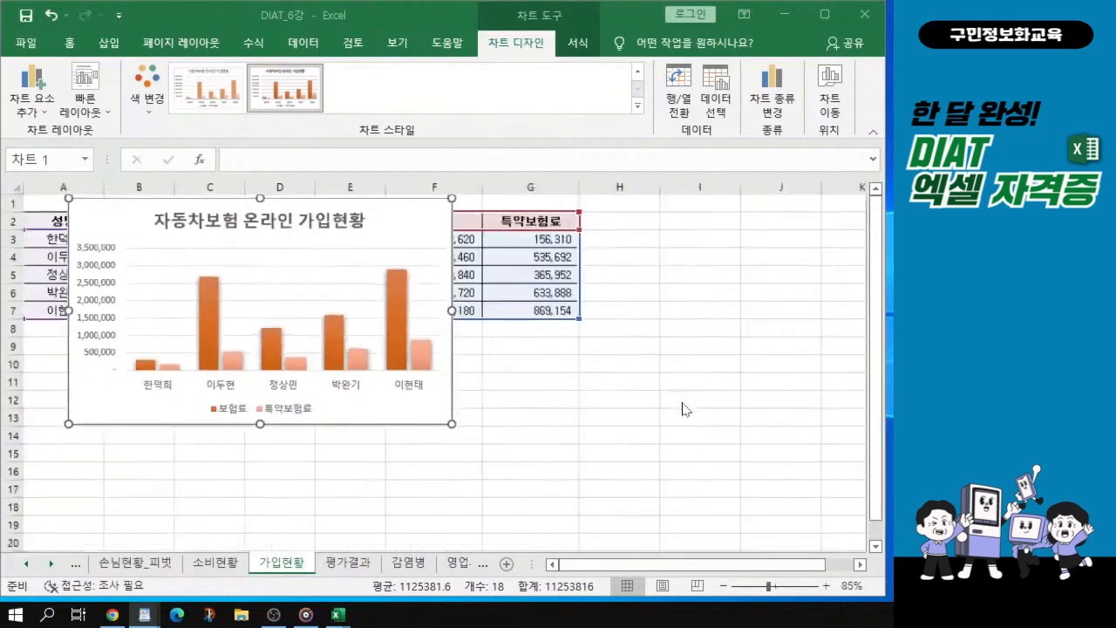
pyautogui.moveTo(363, 224); pyautogui.dragTo(323, 352)
pyautogui.moveTo(321, 349); pyautogui.dragTo(321, 354)
pyautogui.press('ctrl')
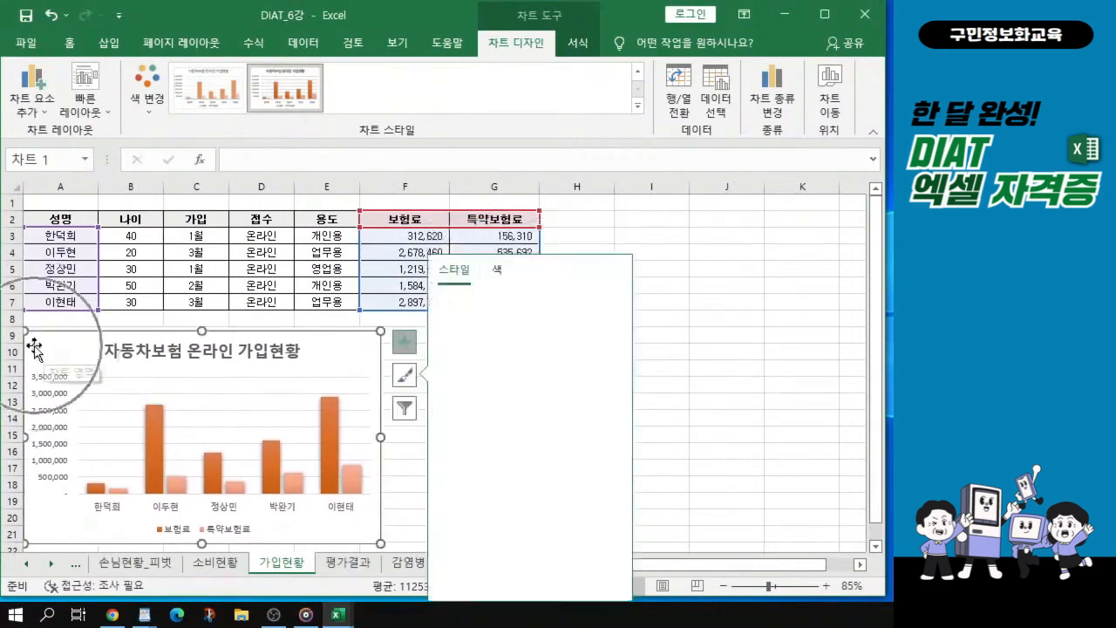
pyautogui.moveTo(34, 345); pyautogui.dragTo(34, 344)
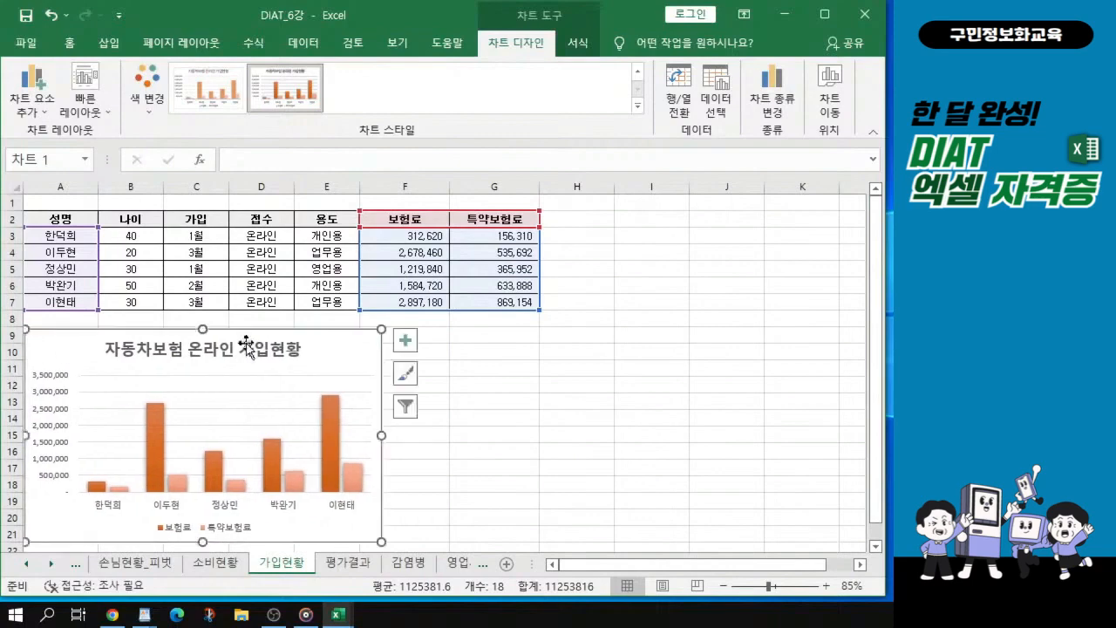
# - Resize the chart to cover the range A9:G24, matching the width of the data table
pyautogui.scroll(-1, 511, 451)
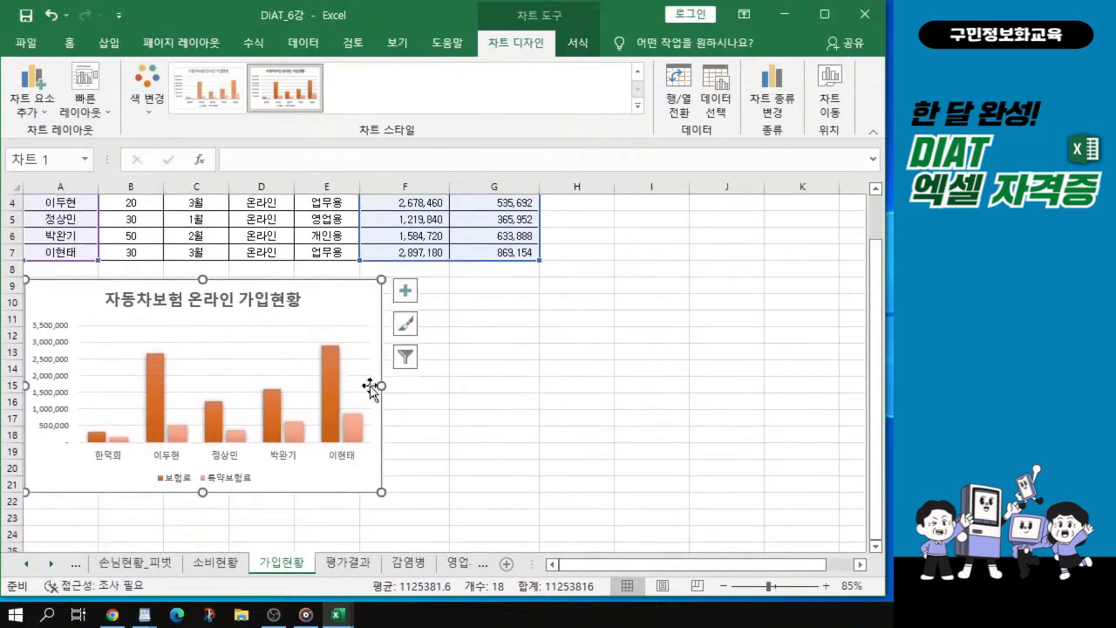
pyautogui.moveTo(381, 385); pyautogui.dragTo(538, 405)
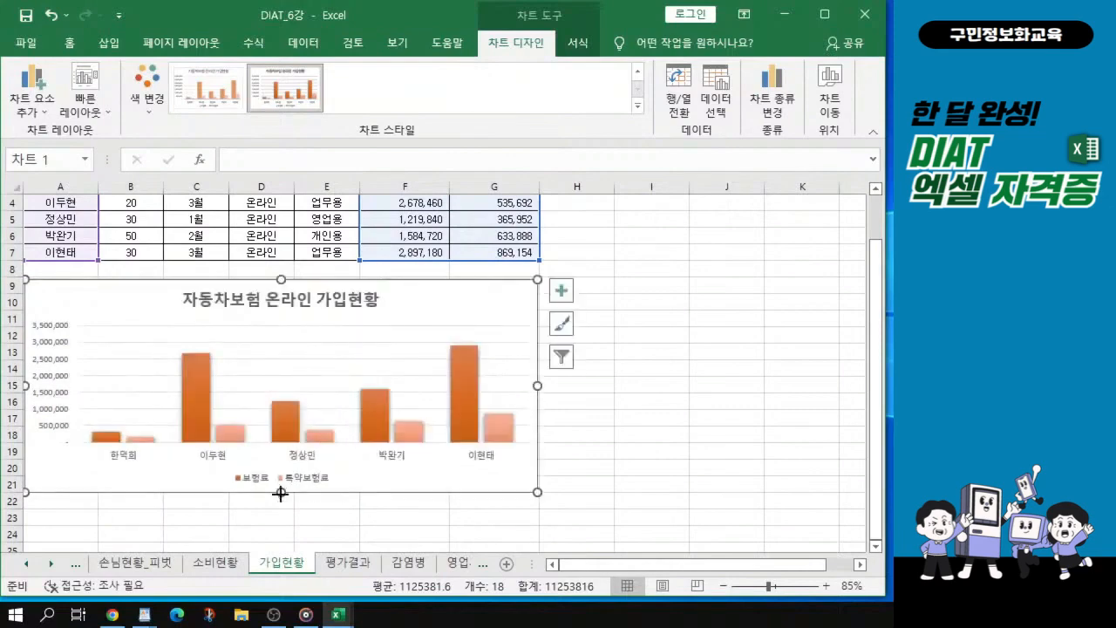
pyautogui.moveTo(281, 491)
pyautogui.mouseDown()
pyautogui.moveTo(281, 538)
pyautogui.moveTo(288, 497)
pyautogui.moveTo(294, 510)
pyautogui.mouseUp()
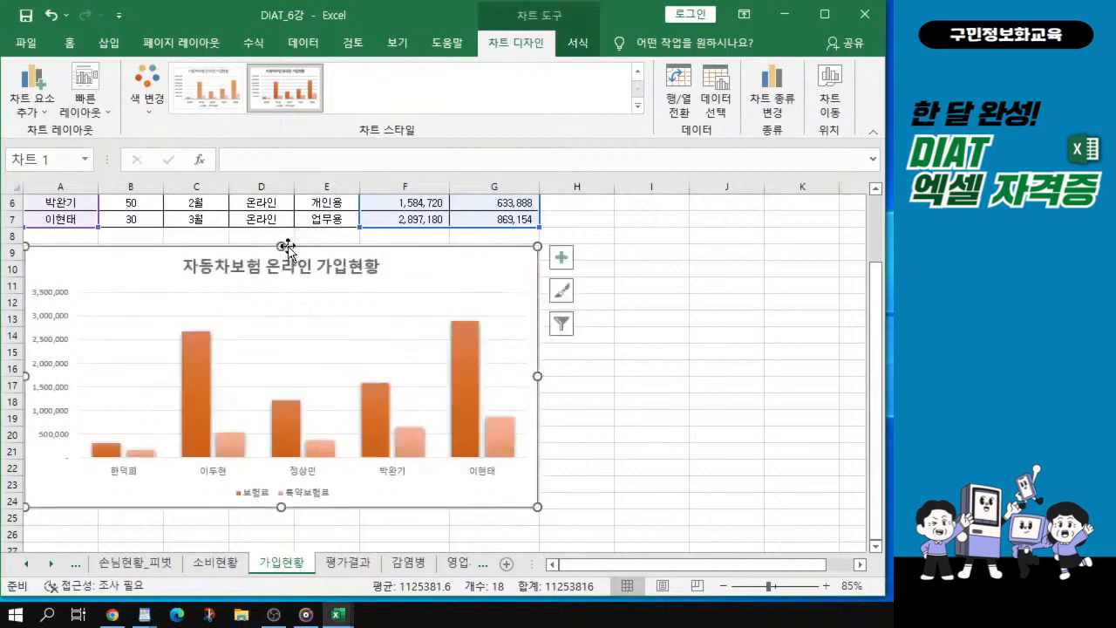
pyautogui.moveTo(281, 245); pyautogui.dragTo(280, 245)
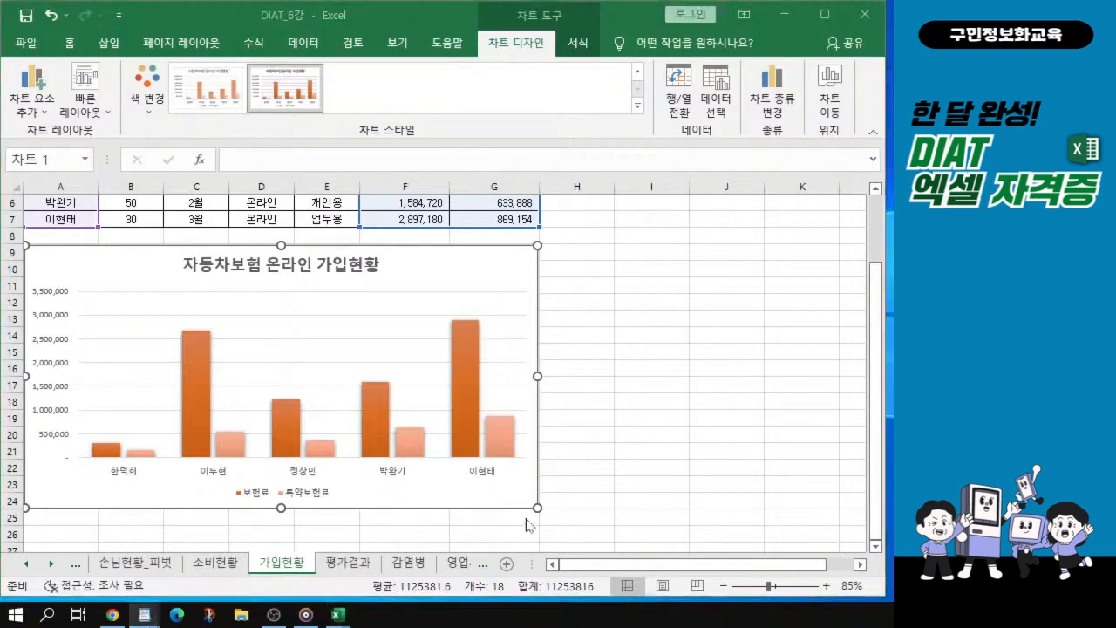
# - Set the font of the whole chart to 굴림체 at size 12
pyautogui.press('ctrl')
pyautogui.click(70, 44)
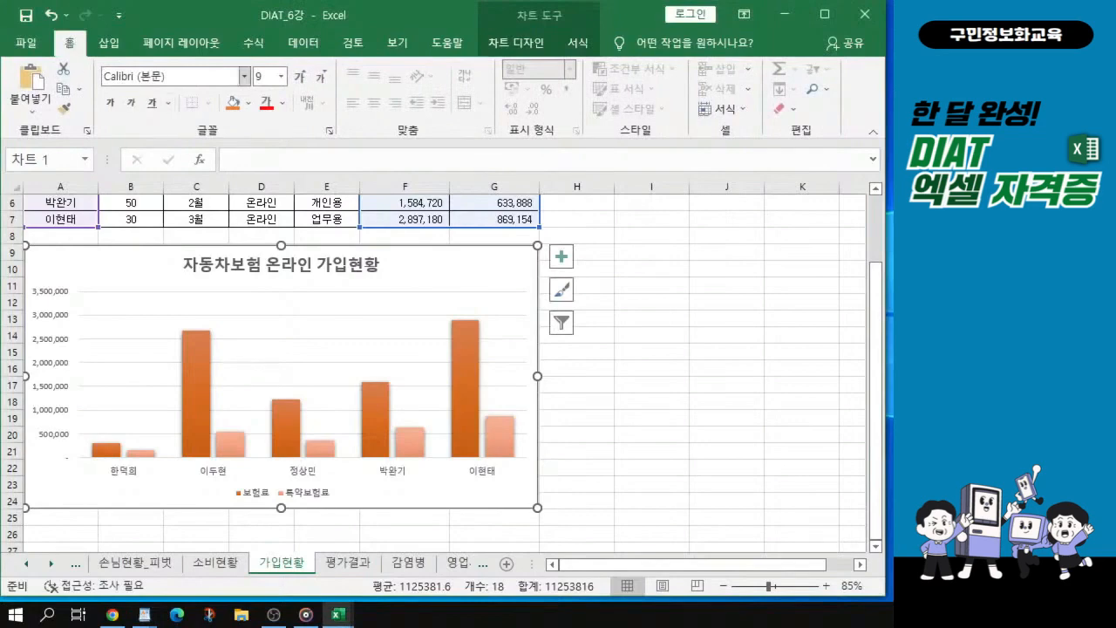
pyautogui.click(182, 77)
pyautogui.write('굴림')
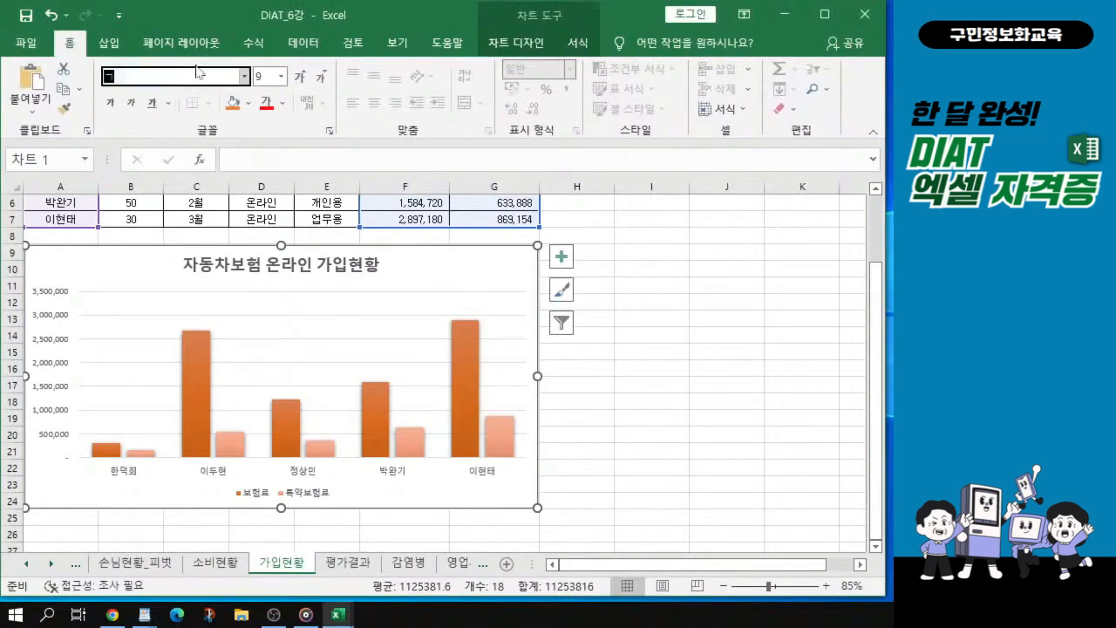
pyautogui.write('체')
pyautogui.press('Return')
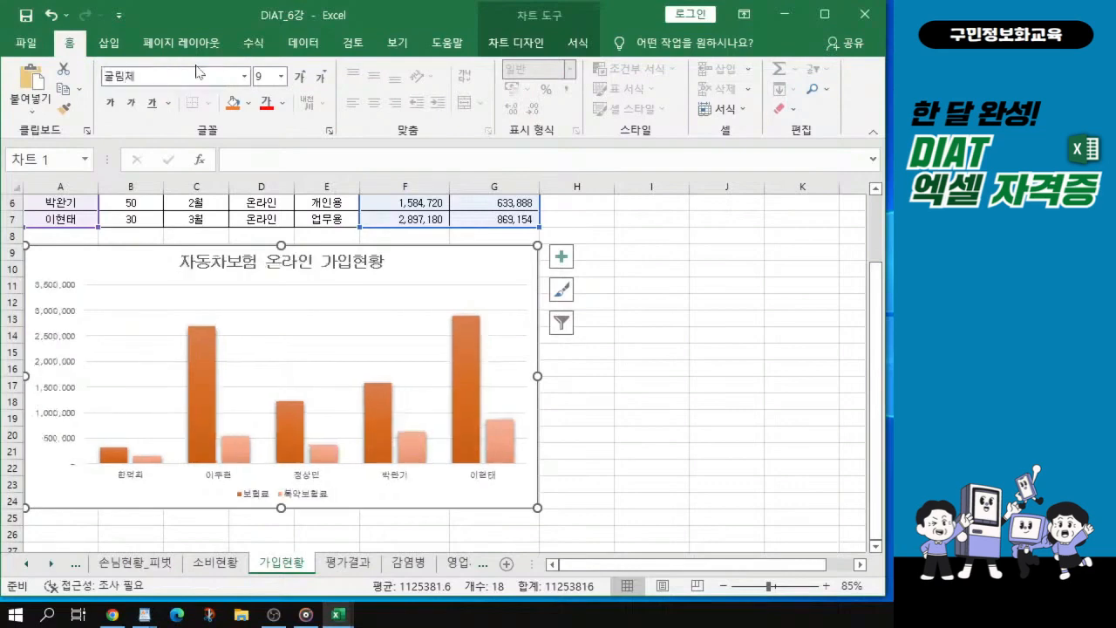
pyautogui.click(264, 76)
pyautogui.write('12')
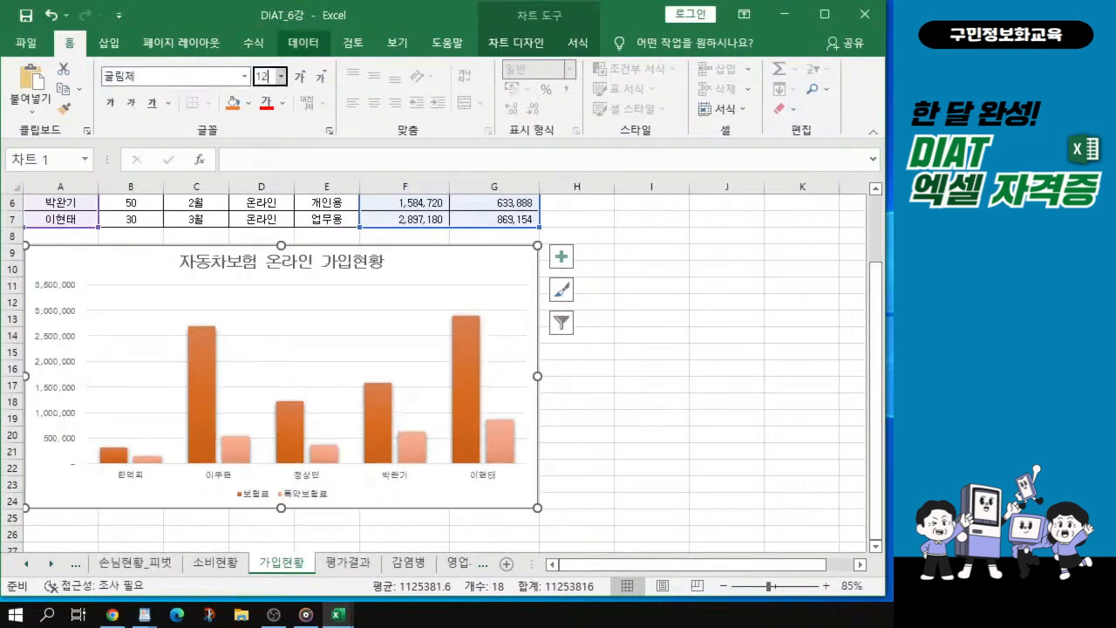
pyautogui.press('Return')
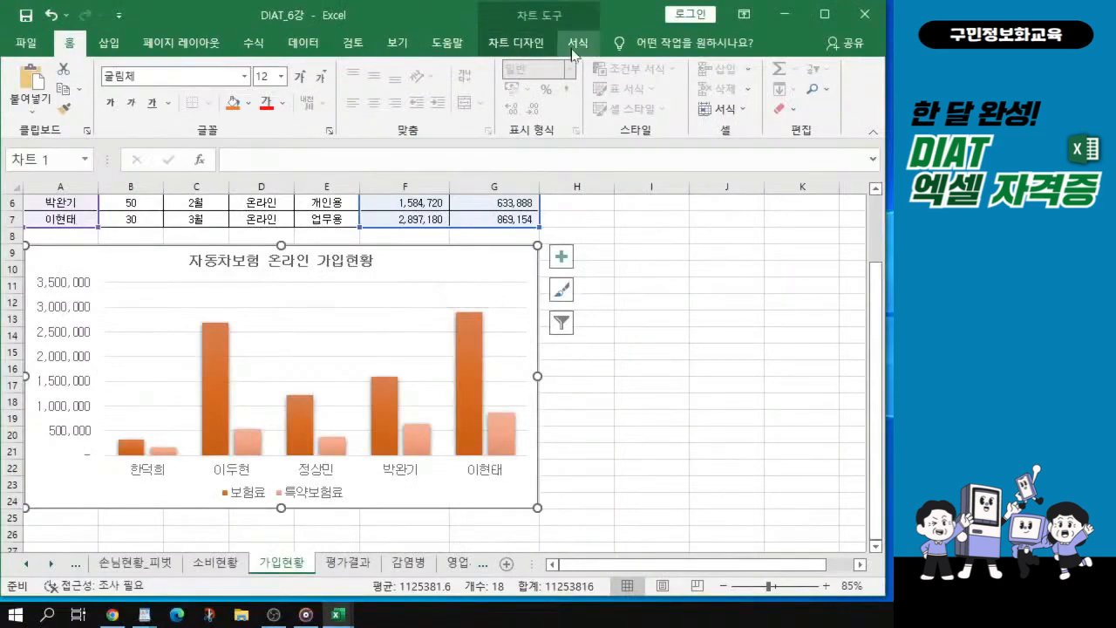
# - Examine the chart's filter and chart element options, including the placement choices for the chart title
pyautogui.click(576, 44)
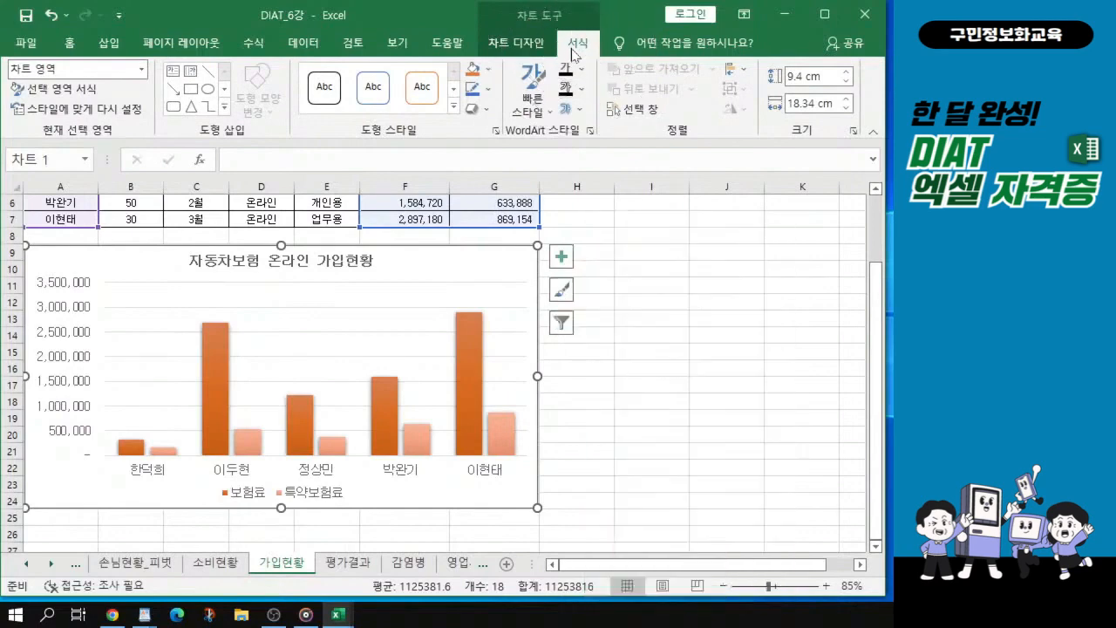
pyautogui.click(495, 133)
pyautogui.click(562, 323)
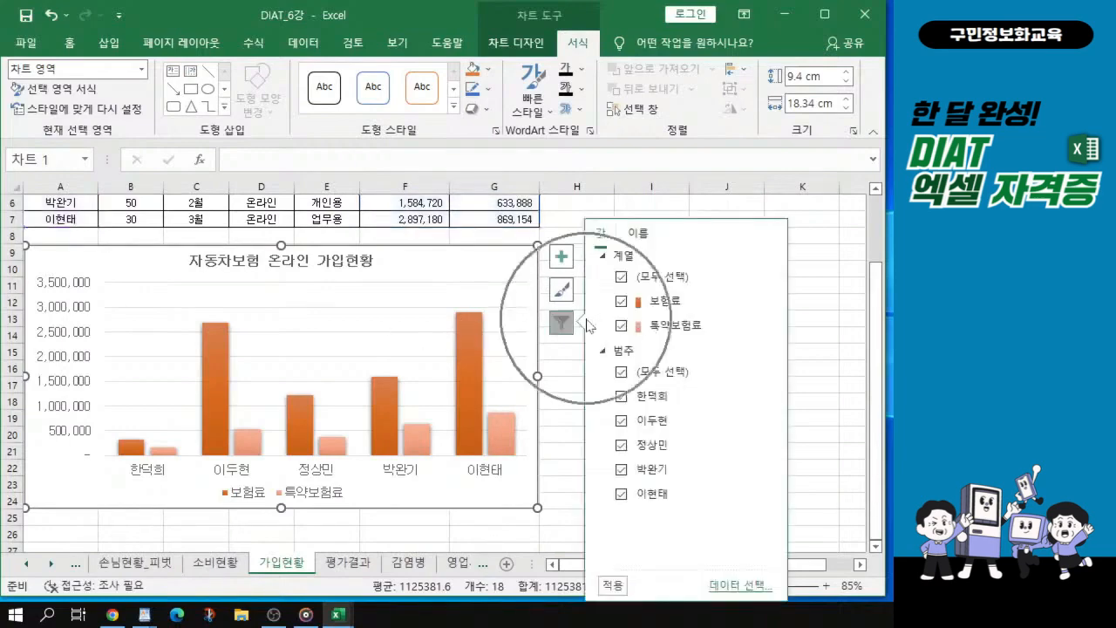
pyautogui.click(561, 256)
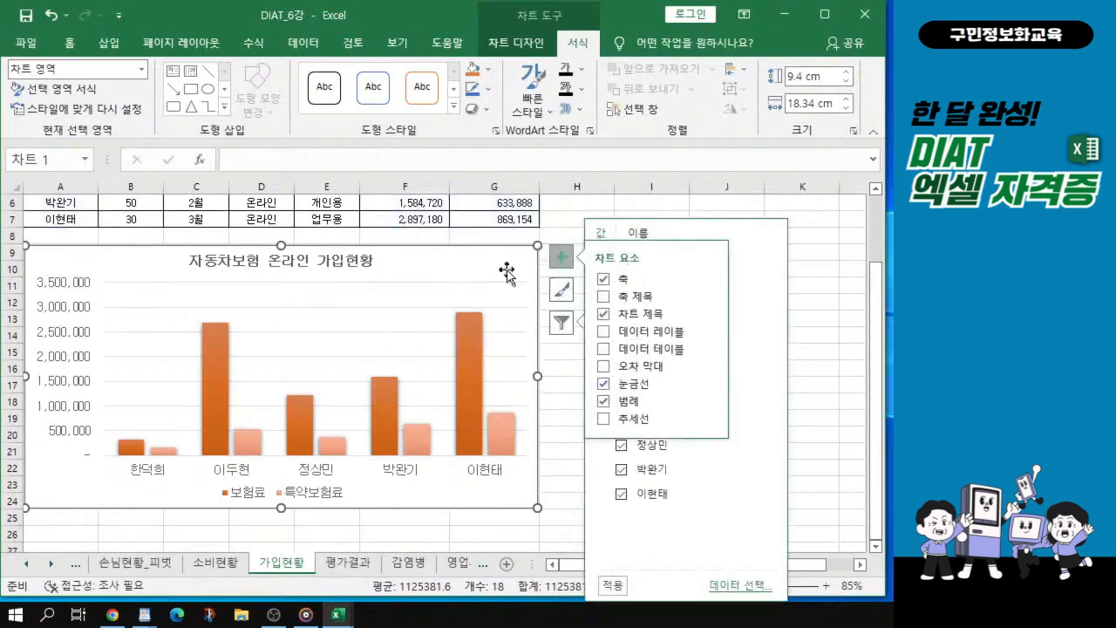
pyautogui.press('Escape')
pyautogui.press('Escape')
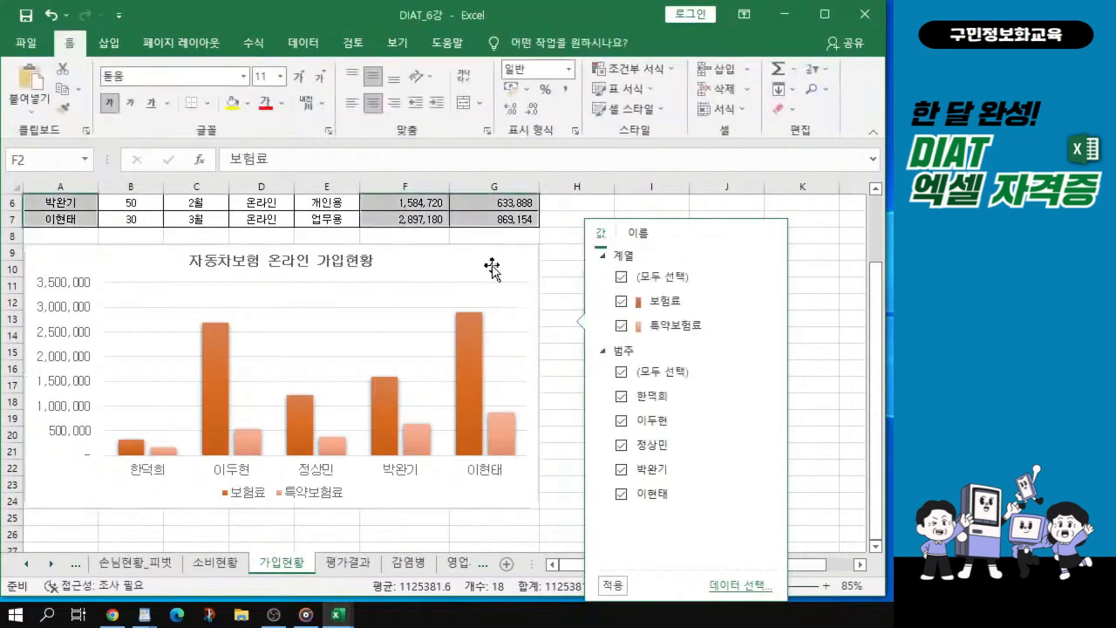
pyautogui.click(460, 276)
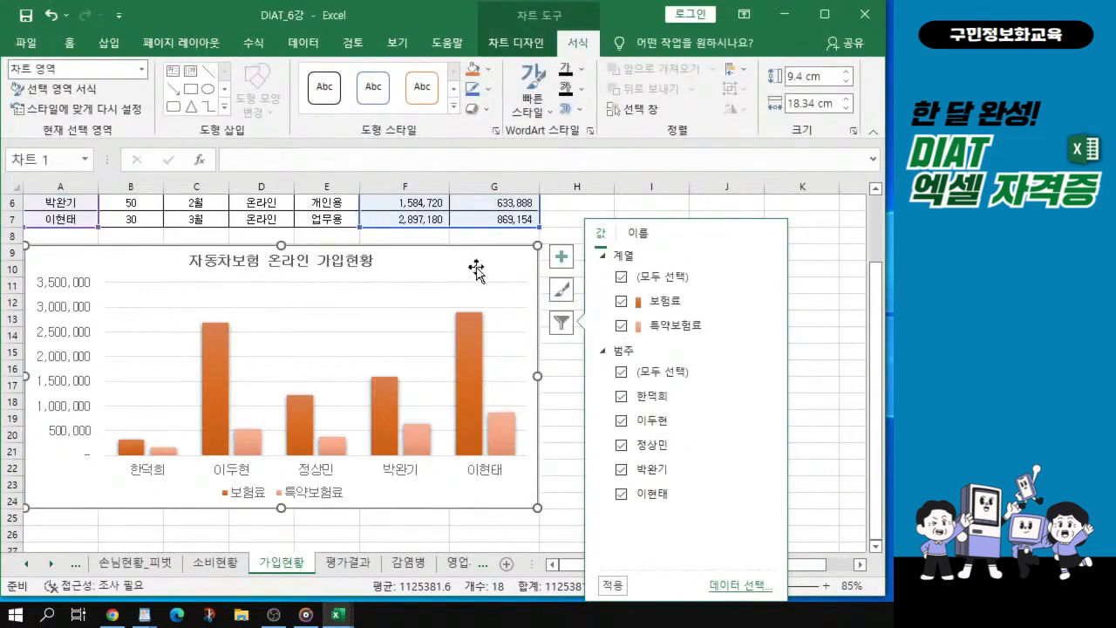
pyautogui.click(562, 259)
pyautogui.click(562, 261)
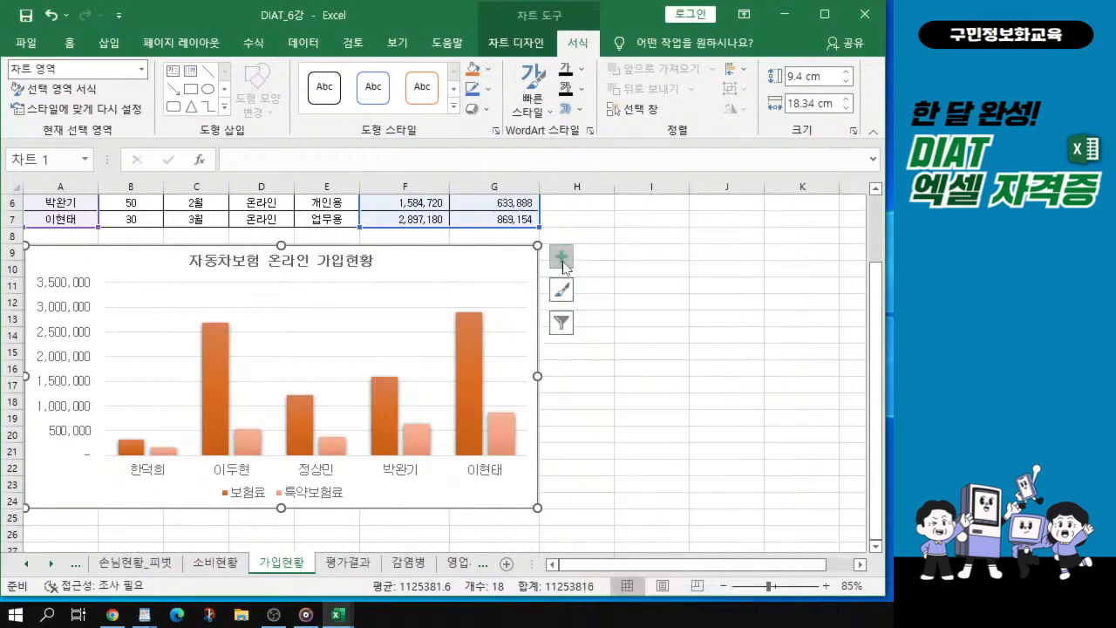
pyautogui.click(562, 262)
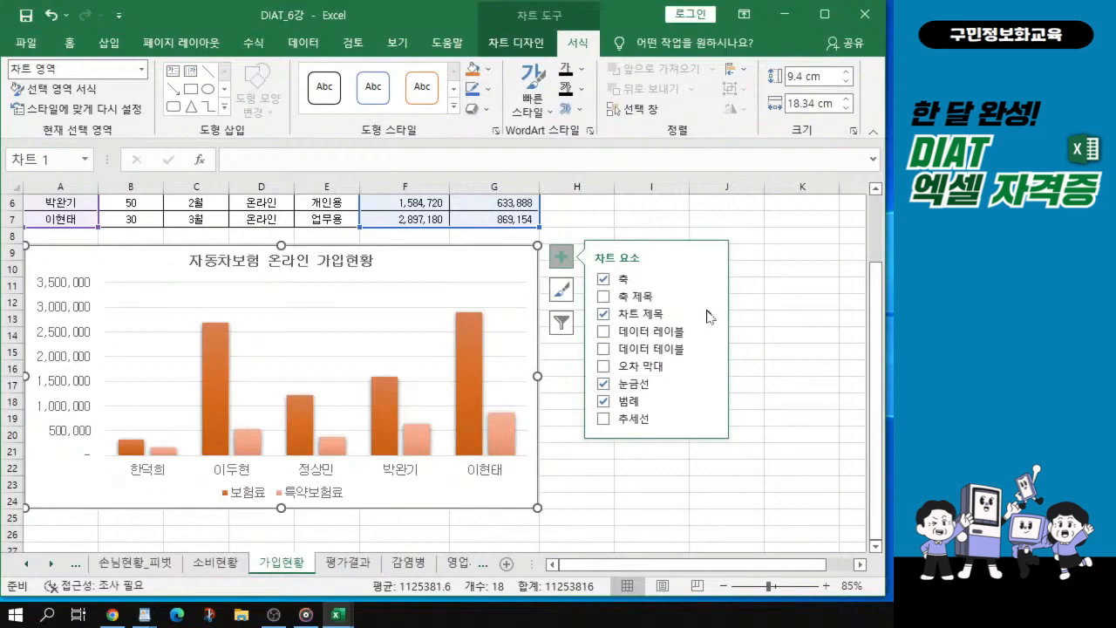
pyautogui.moveTo(709, 315)
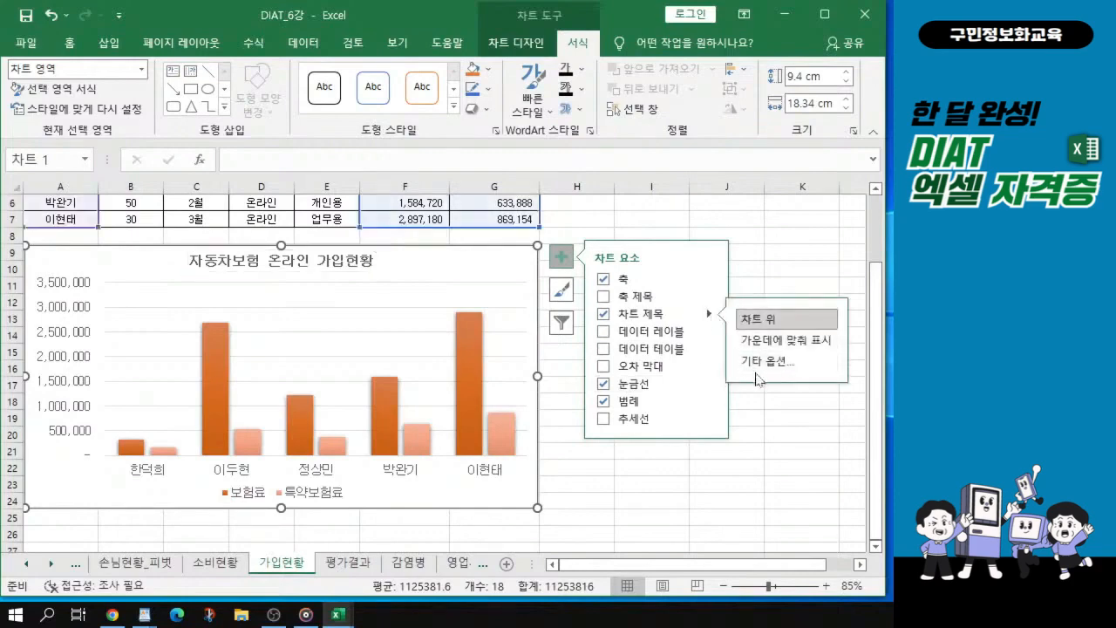
# - Try hiding the chart's axes, then undo that change
pyautogui.click(647, 280)
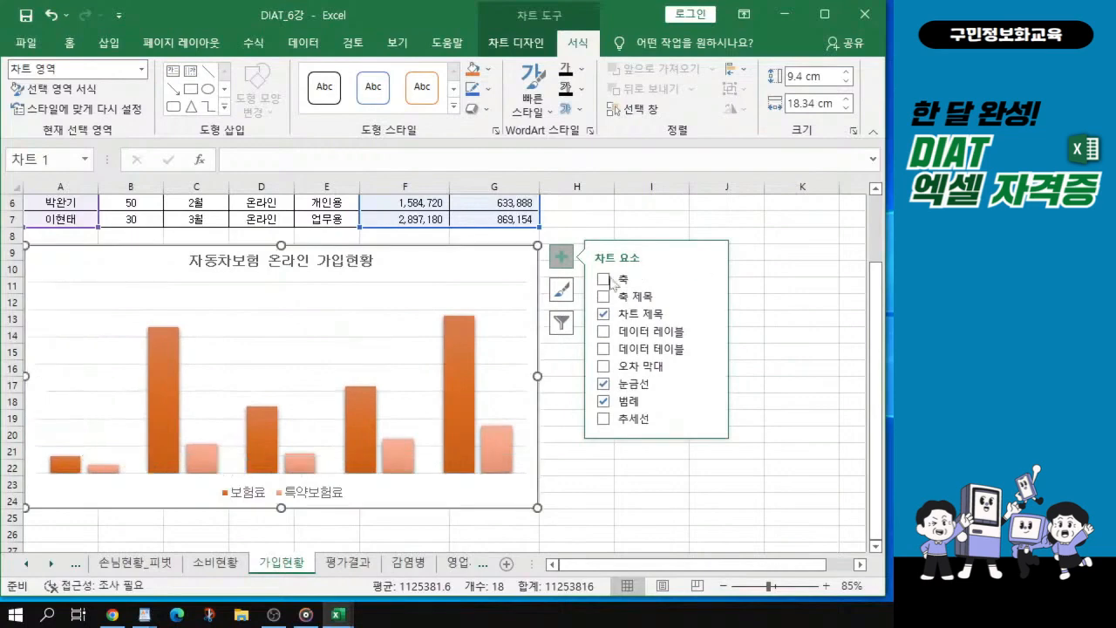
pyautogui.click(567, 295)
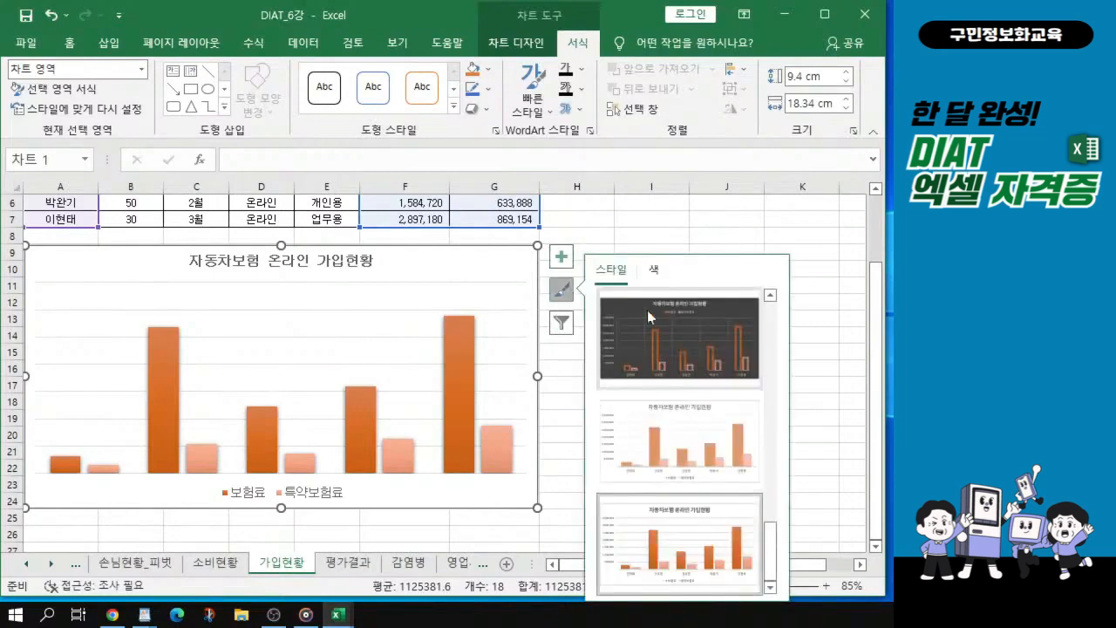
pyautogui.click(655, 272)
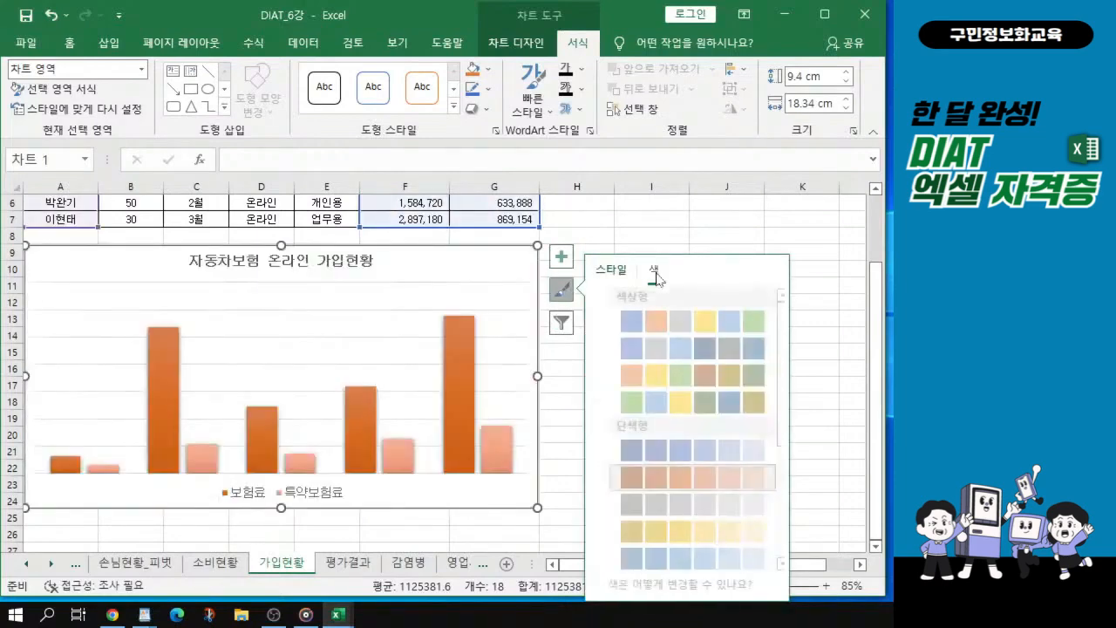
pyautogui.click(559, 293)
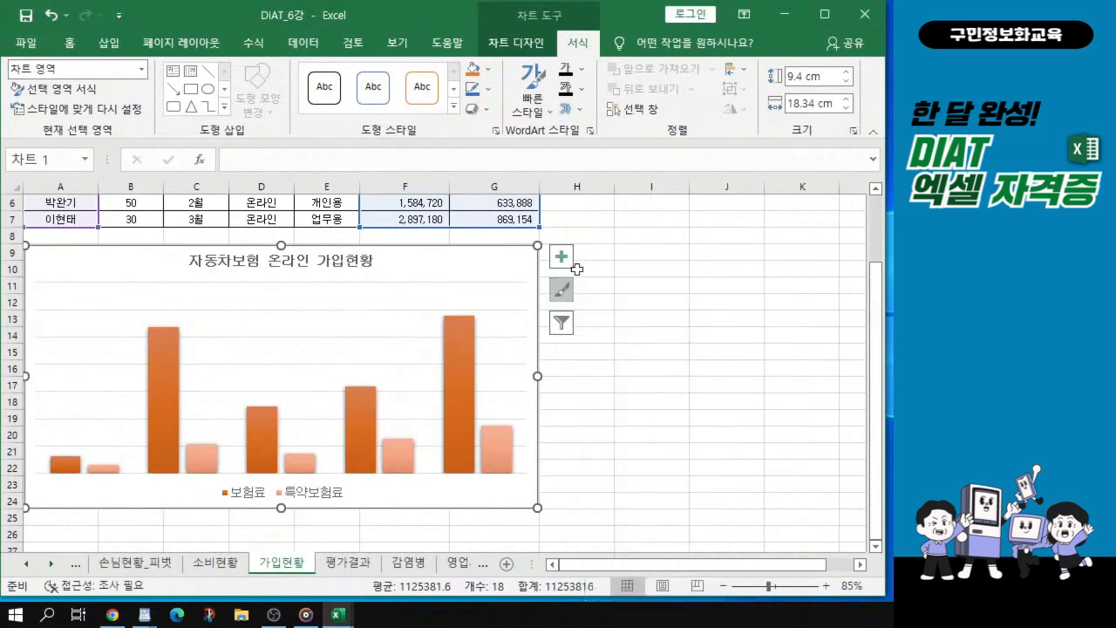
pyautogui.moveTo(474, 323)
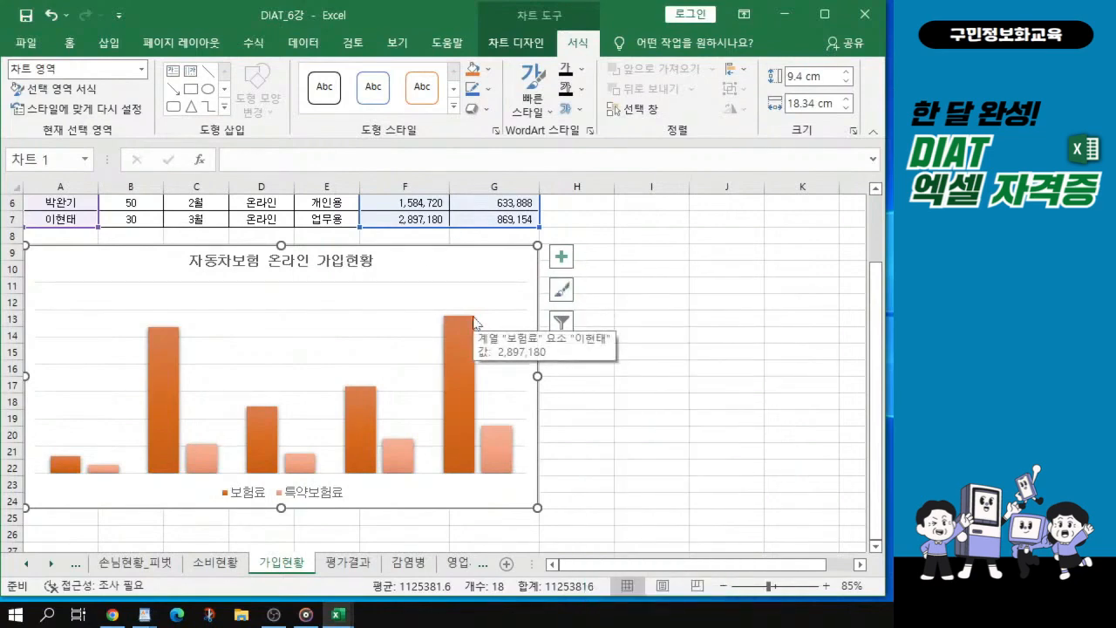
pyautogui.click(53, 15)
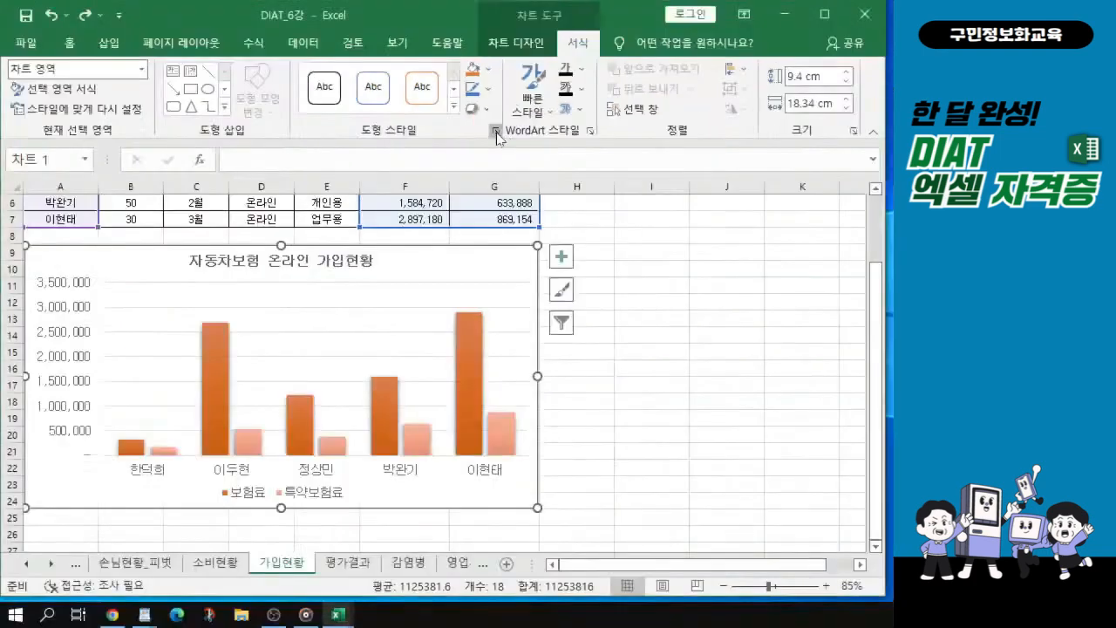
# - Give the chart area a solid border line (실선) in the standard red color
pyautogui.click(495, 131)
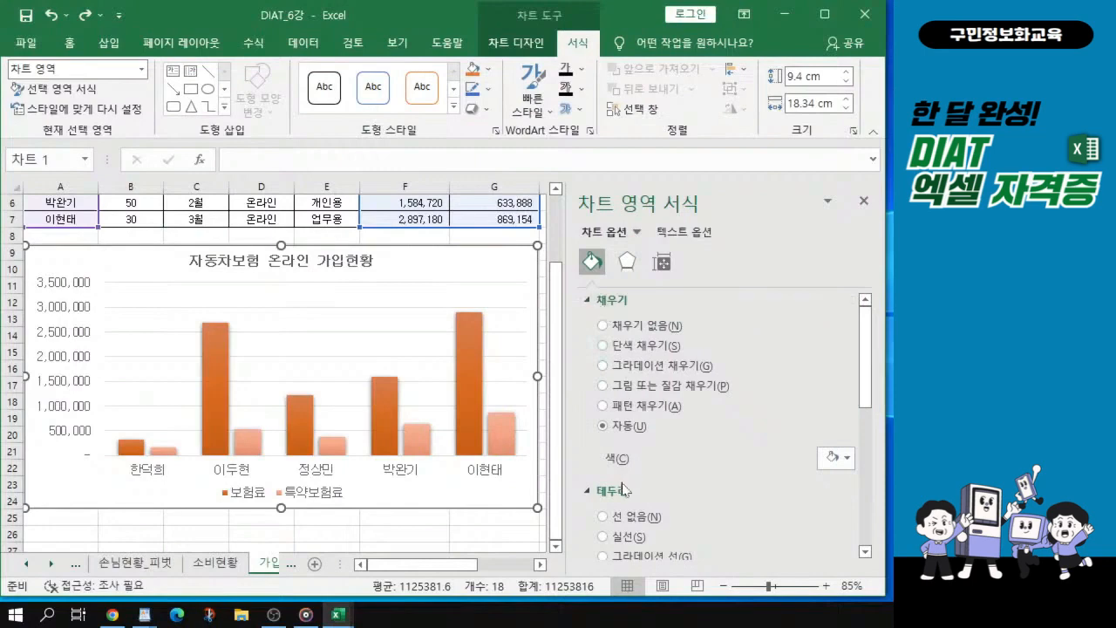
pyautogui.click(586, 305)
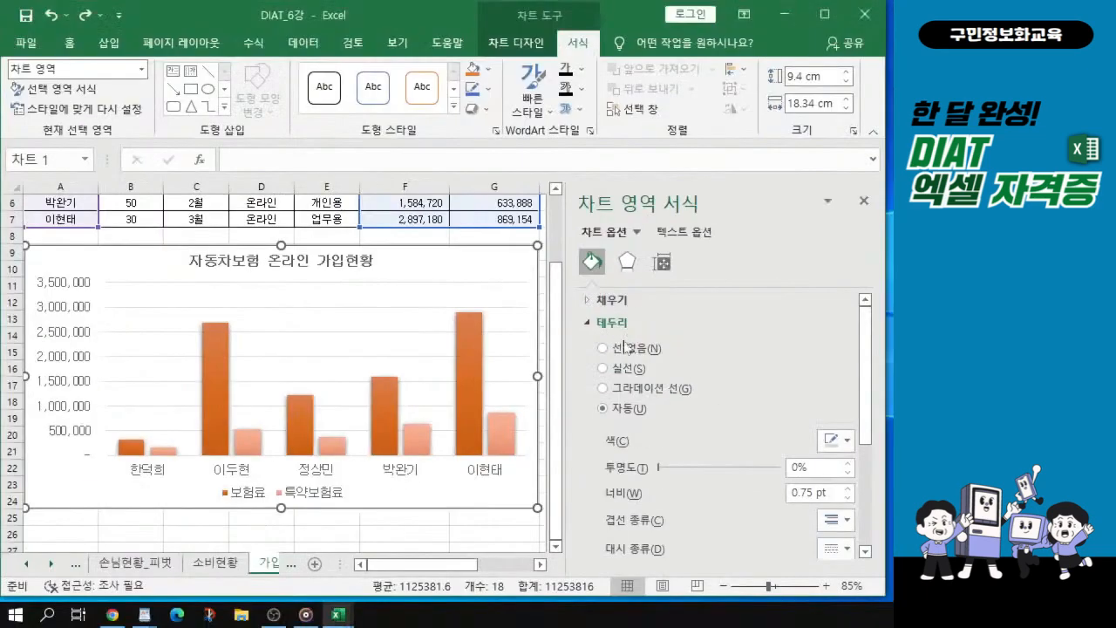
pyautogui.click(604, 370)
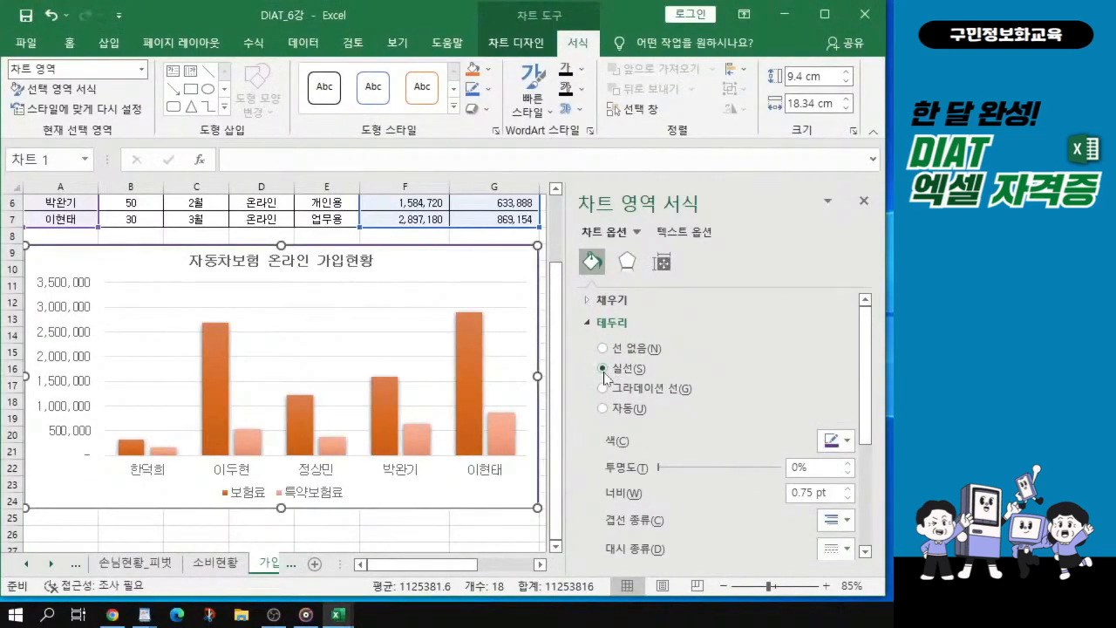
pyautogui.click(844, 445)
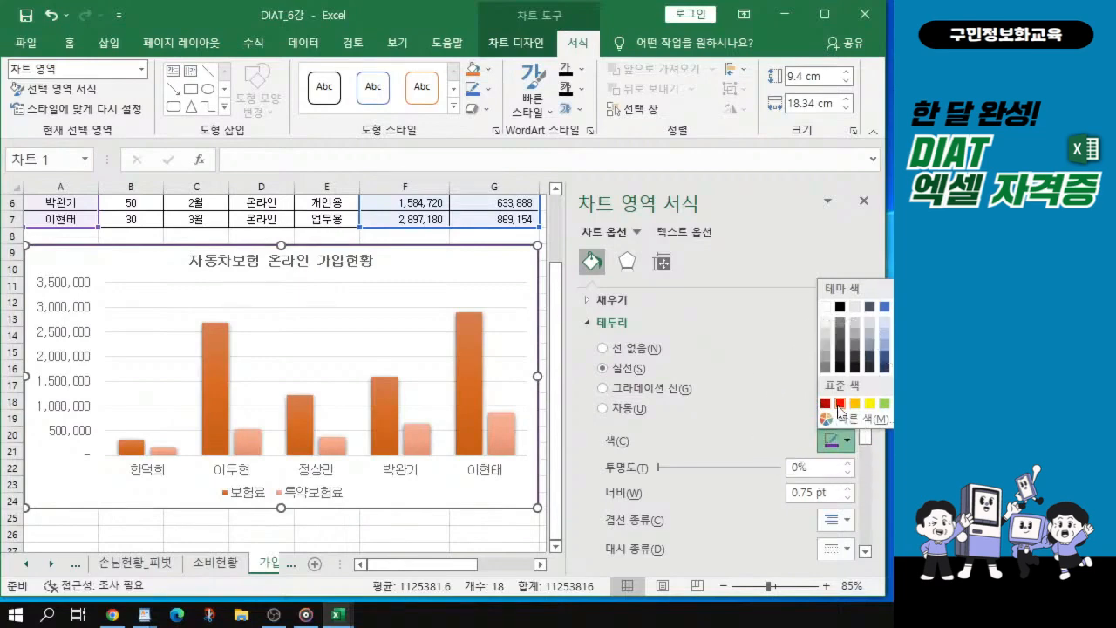
pyautogui.click(840, 404)
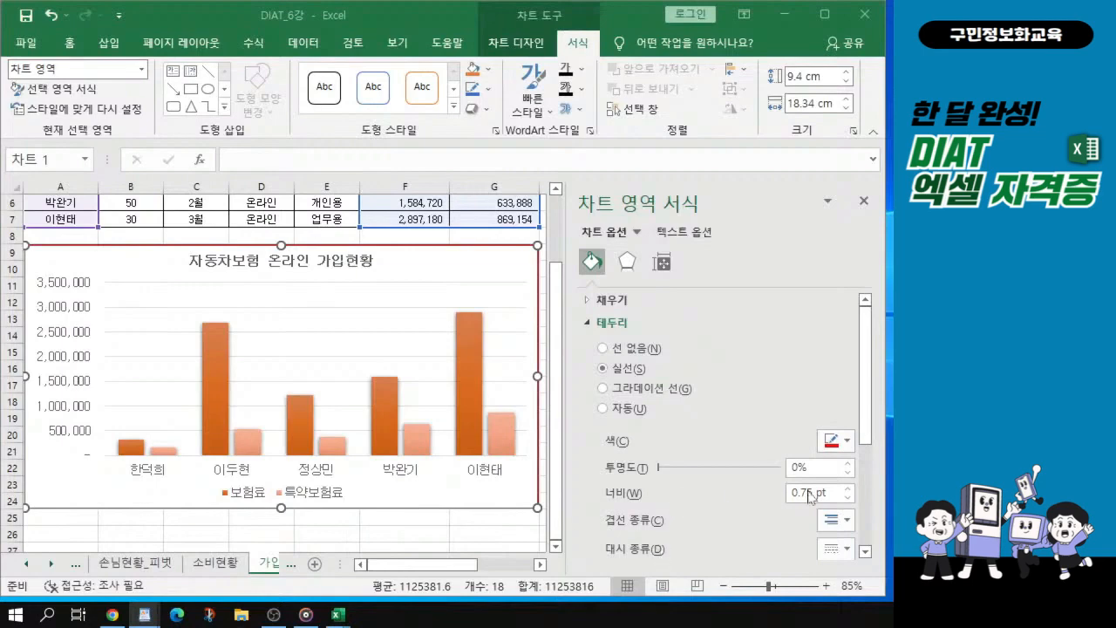
# - Set the width of the chart area's border to 2 pt
pyautogui.moveTo(814, 494); pyautogui.dragTo(486, 442)
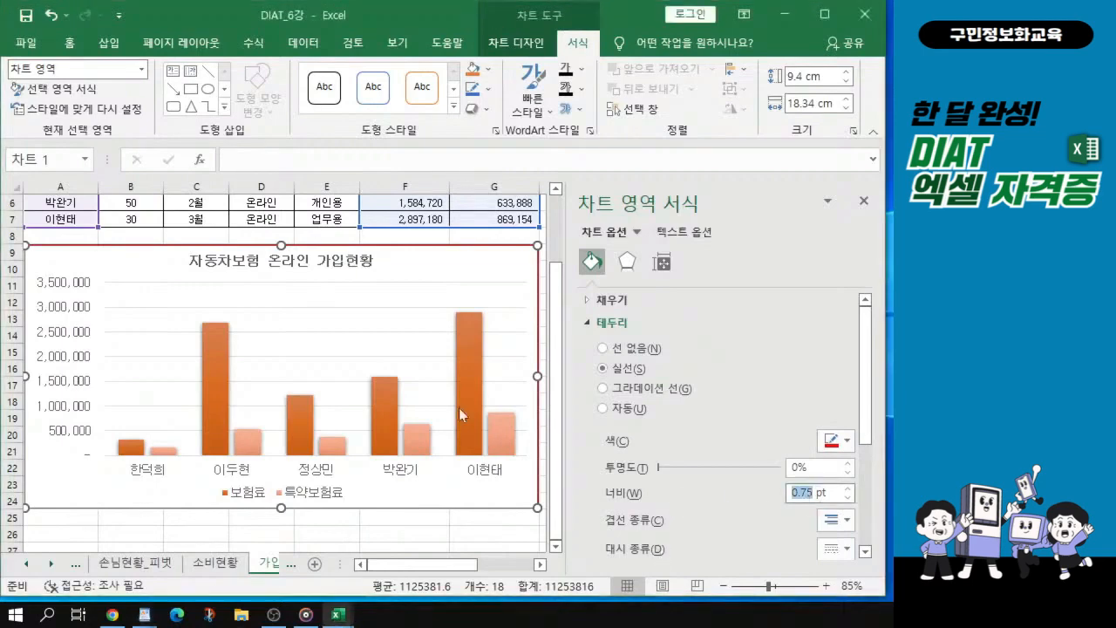
pyautogui.write('2')
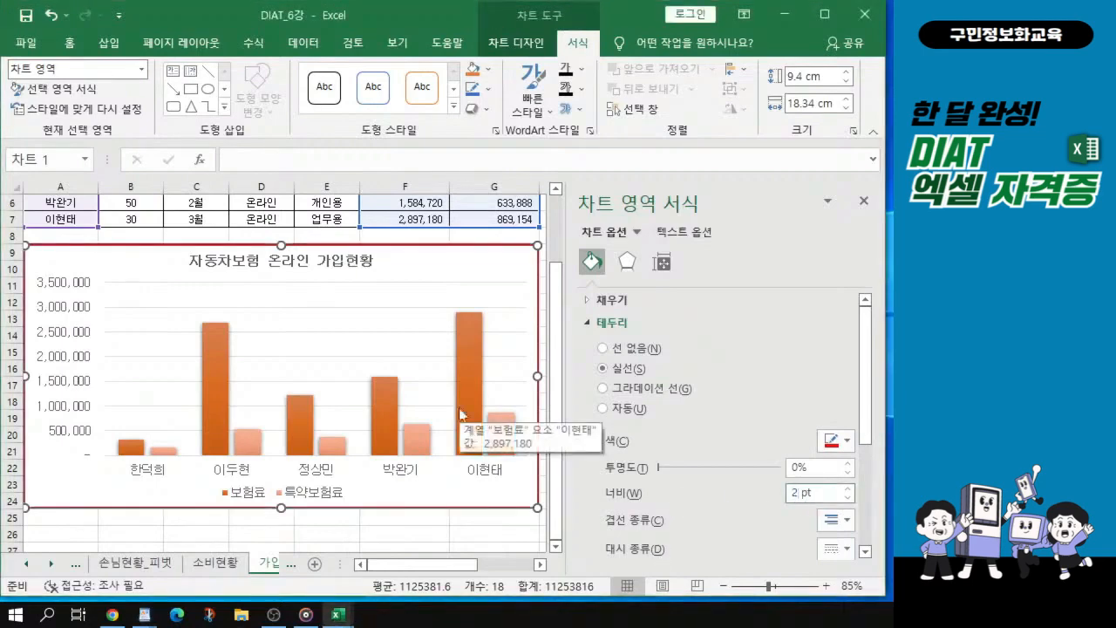
pyautogui.click(800, 496)
pyautogui.scroll(-2, 811, 507)
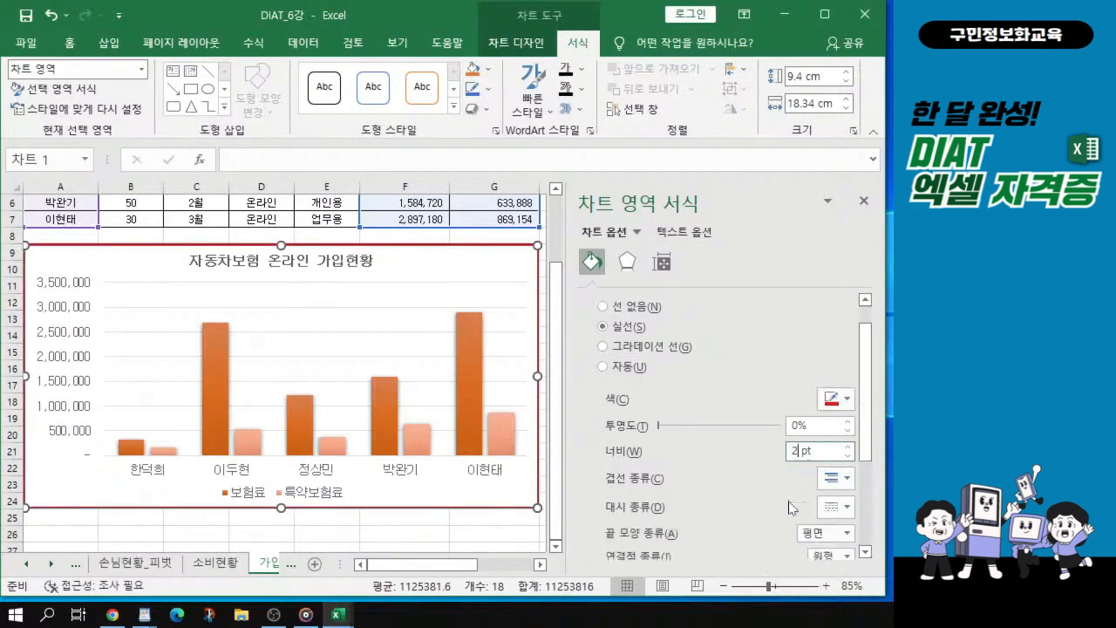
# - Turn on rounded corners (둥근 모서리) for the chart area's border, leaving its dash type unchanged
pyautogui.click(832, 467)
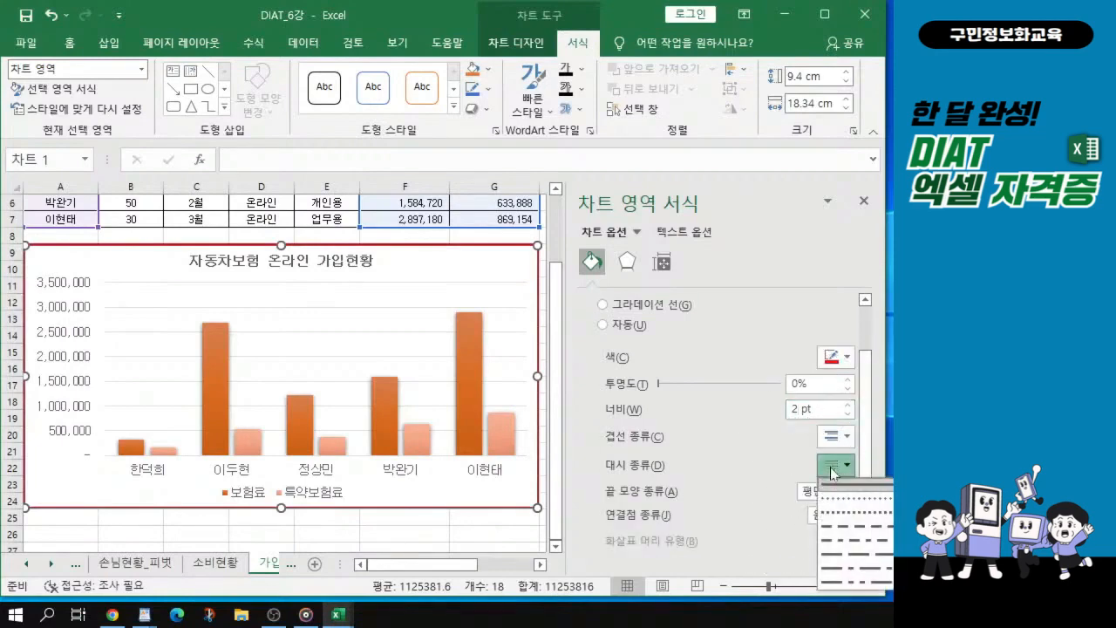
pyautogui.click(845, 497)
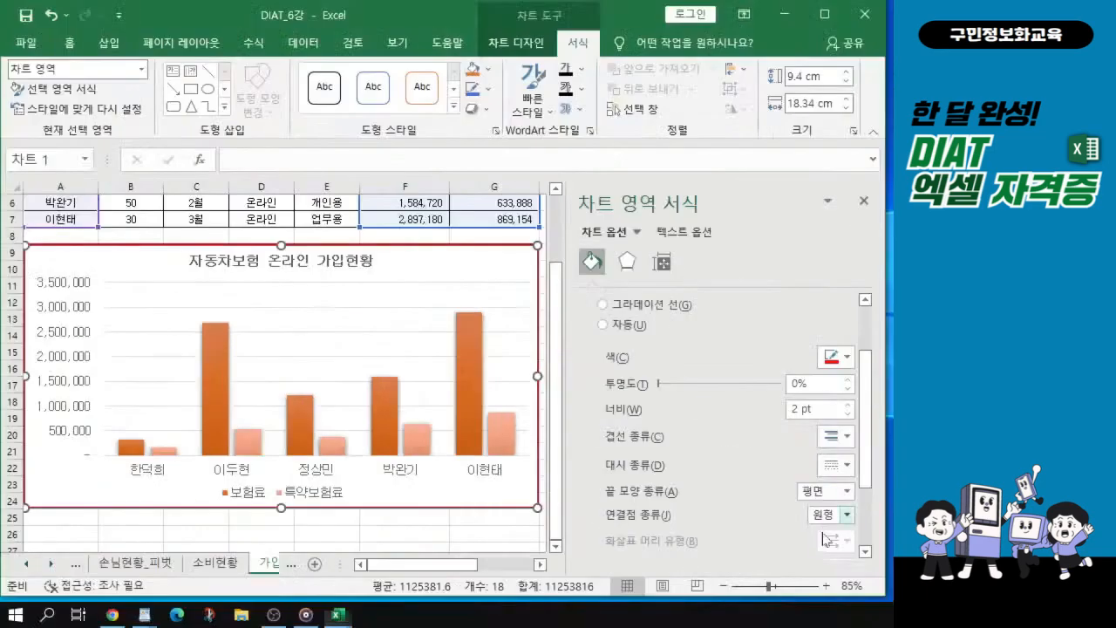
pyautogui.moveTo(868, 426); pyautogui.dragTo(873, 555)
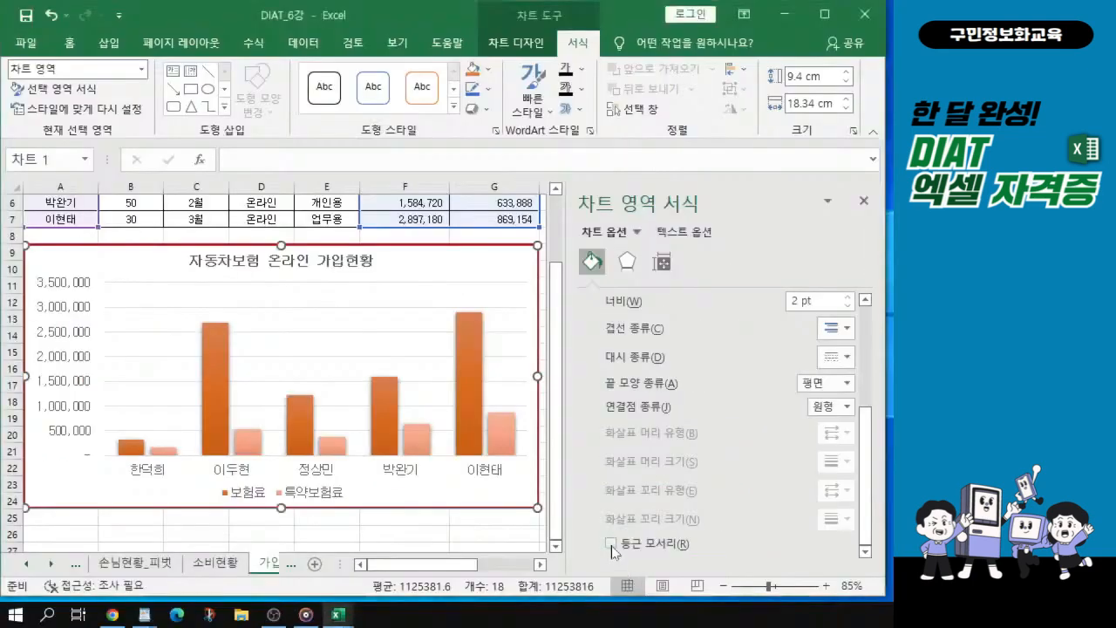
pyautogui.click(592, 499)
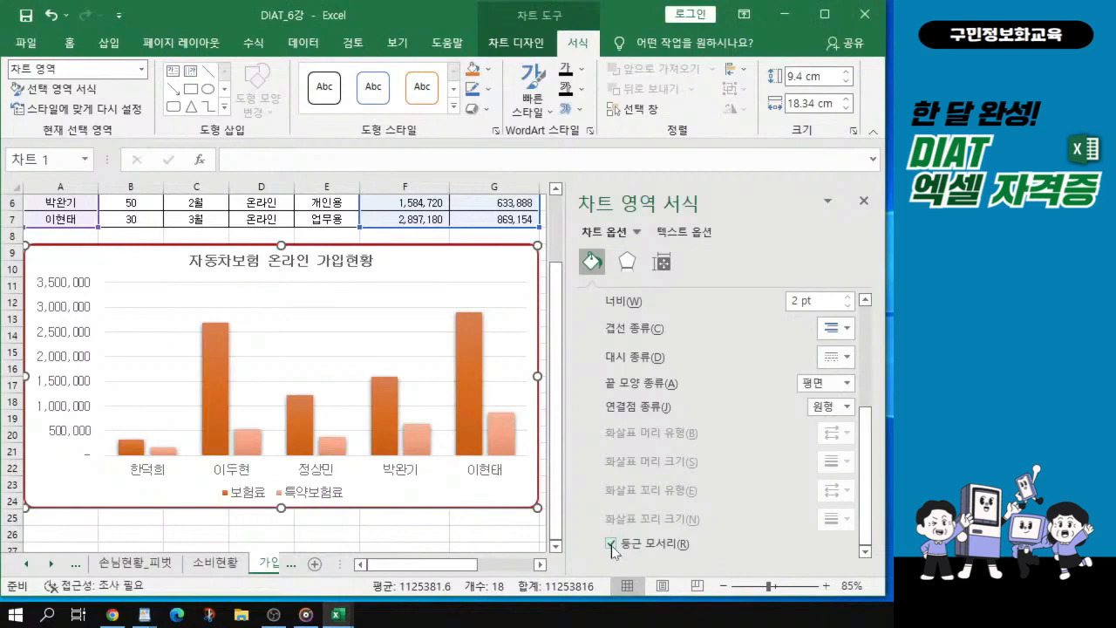
# - Set the font of the chart title 자동차보험 온라인 가입현황 to 궁서체
pyautogui.click(211, 264)
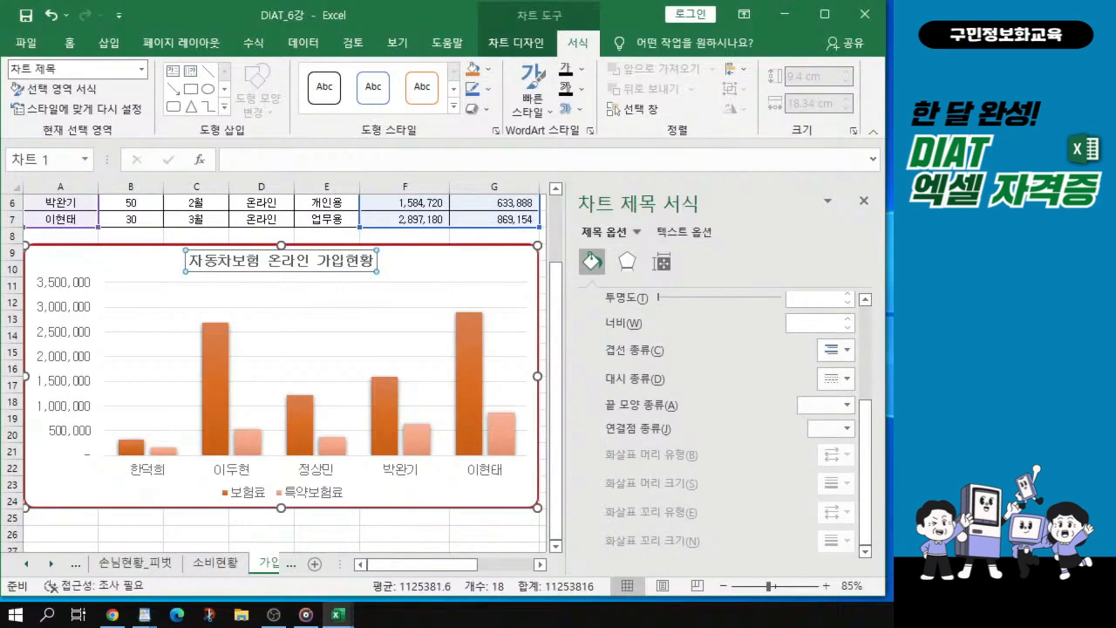
pyautogui.hotkey('alt', 'Tab')
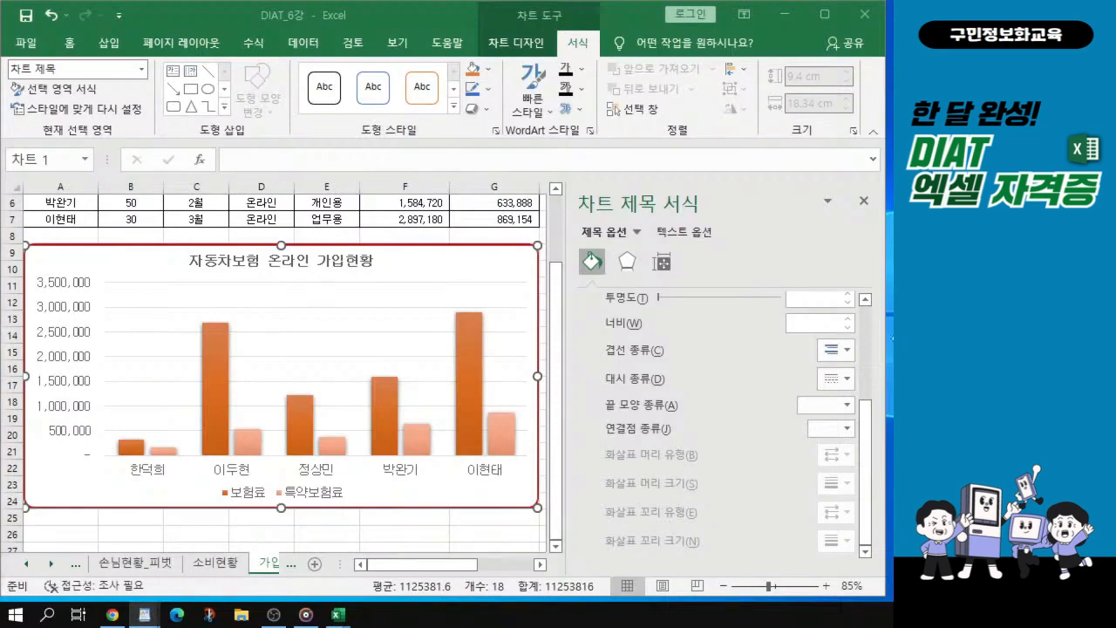
pyautogui.hotkey('alt', 'Tab')
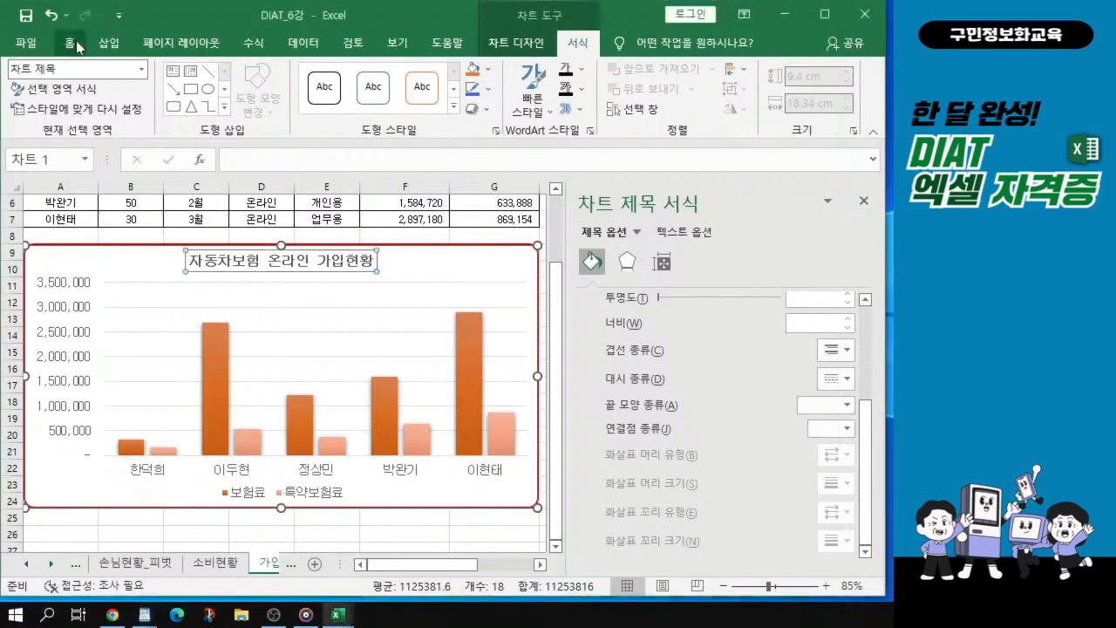
pyautogui.click(77, 43)
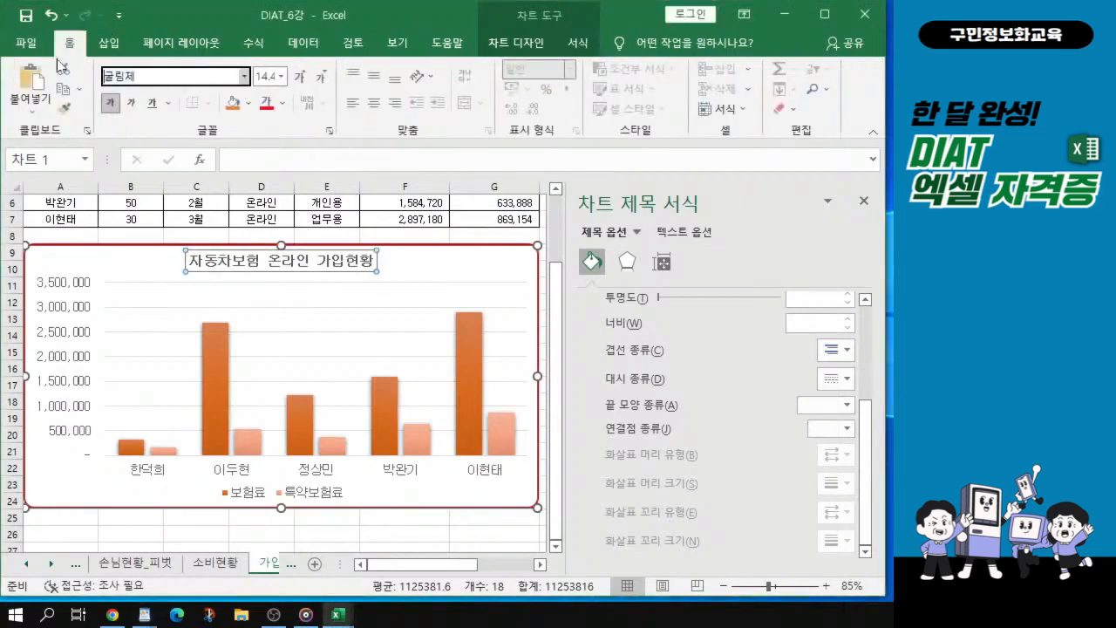
pyautogui.write('ㄱ')
pyautogui.write('궁서체')
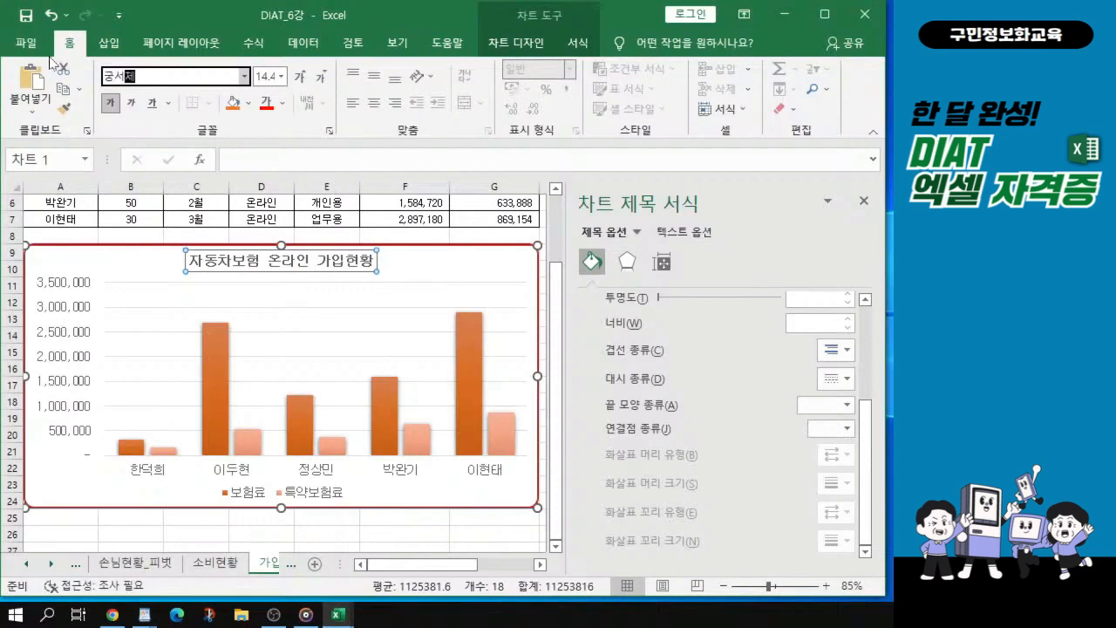
pyautogui.press('Return')
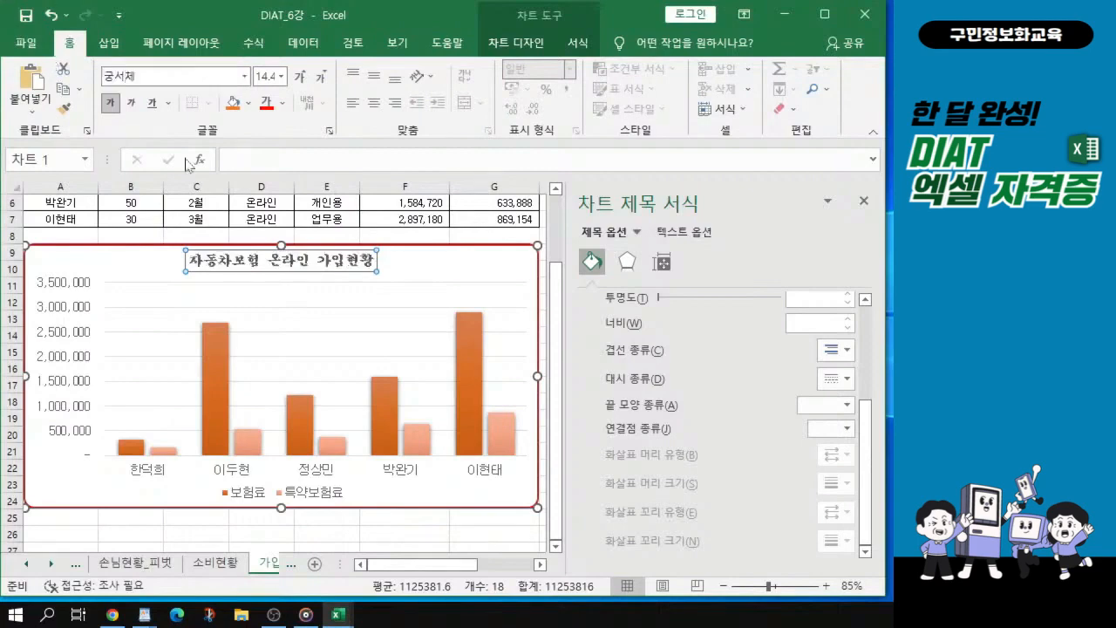
# - Set the chart title's font size to 22
pyautogui.click(266, 76)
pyautogui.write('22')
pyautogui.press('Return')
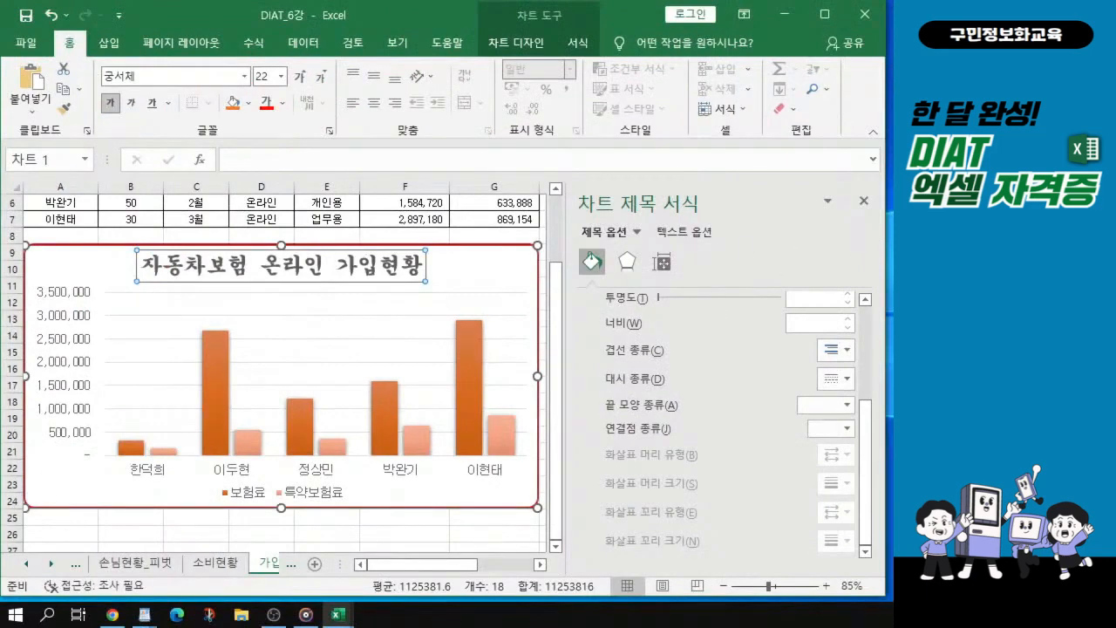
# - Give the chart title a picture or texture fill (그림 또는 질감 채우기)
pyautogui.hotkey('alt', 'Tab')
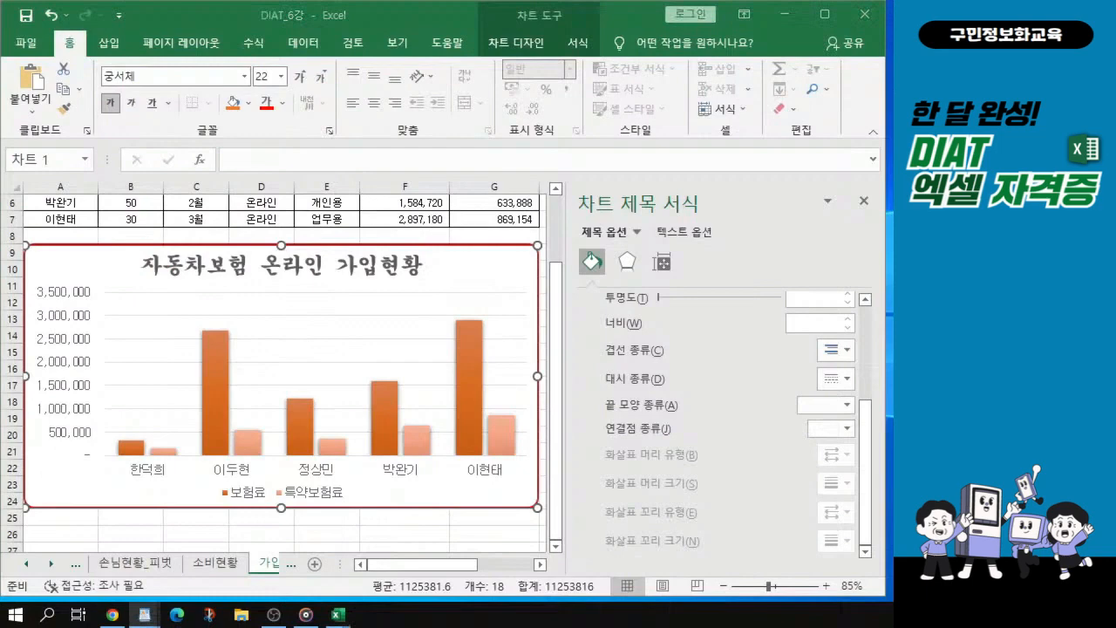
pyautogui.click(870, 489)
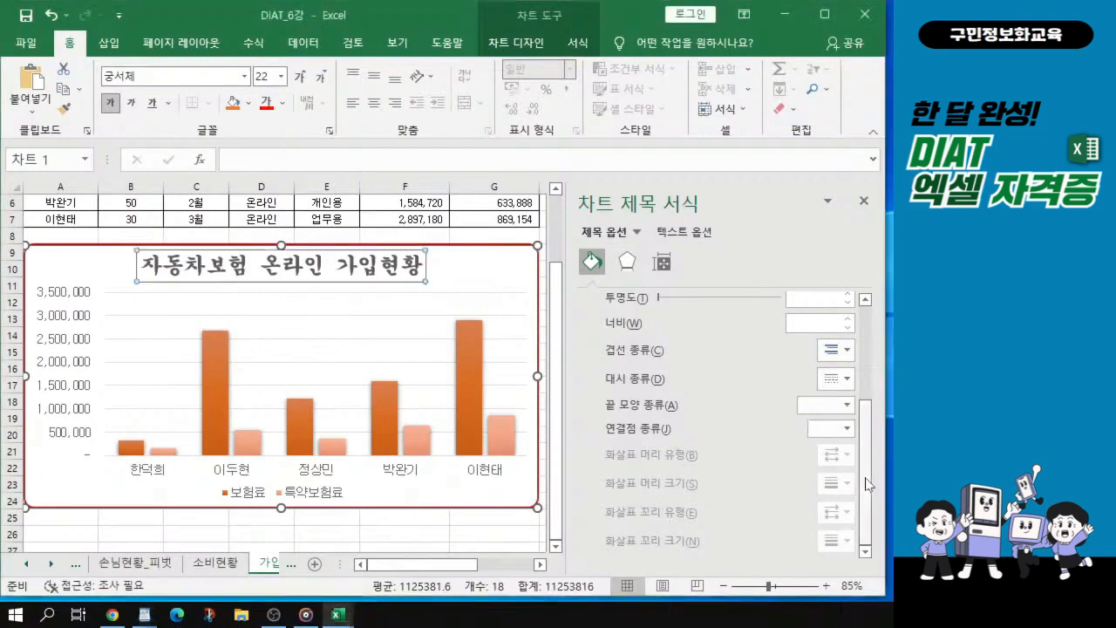
pyautogui.moveTo(863, 460); pyautogui.dragTo(859, 281)
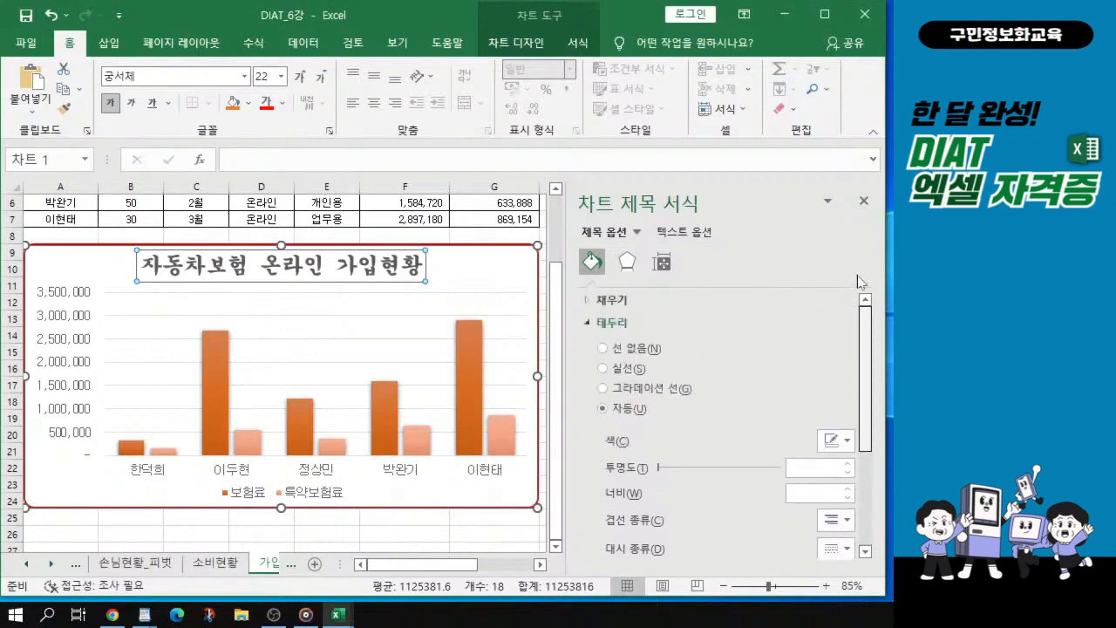
pyautogui.click(586, 310)
pyautogui.click(821, 236)
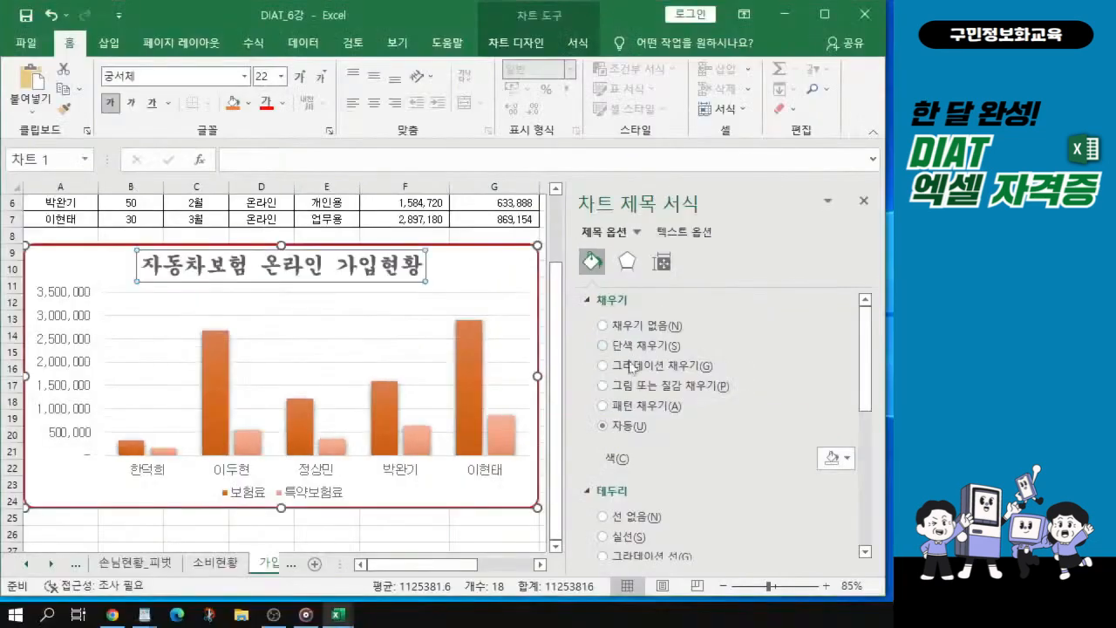
pyautogui.click(628, 389)
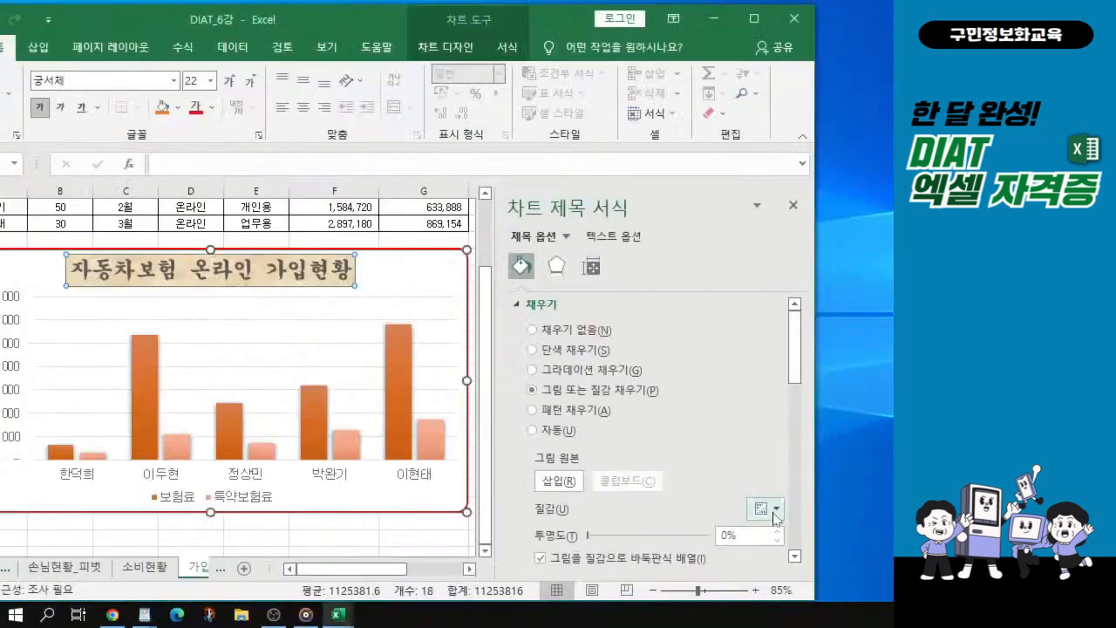
# - Change the chart title's fill texture to the light blue paper texture, shifting the window so the whole texture gallery is reachable
pyautogui.click(758, 515)
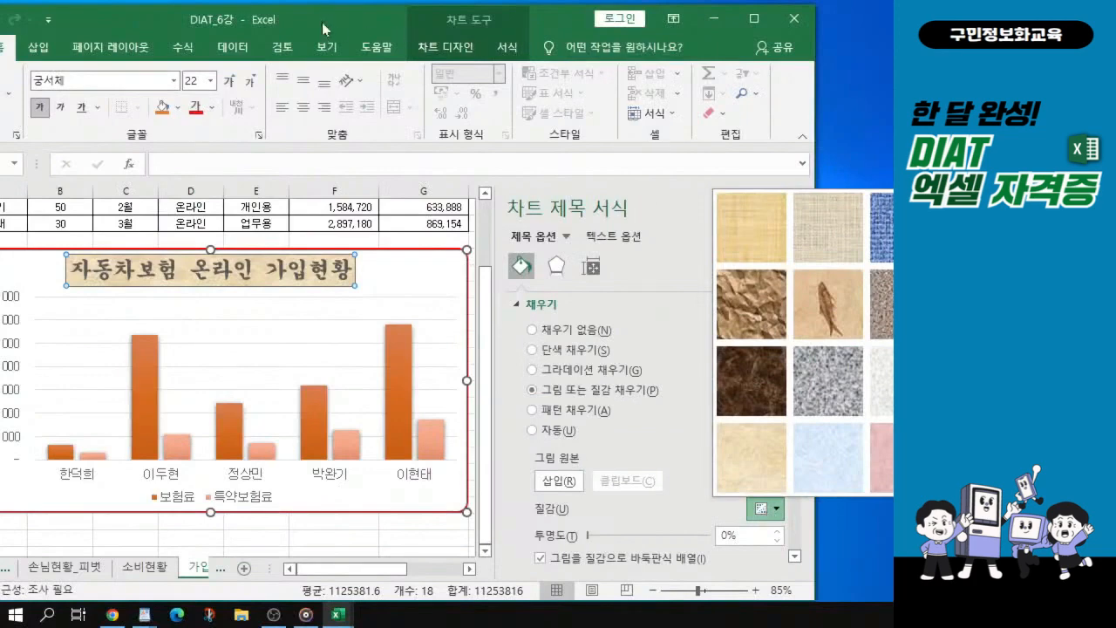
pyautogui.moveTo(322, 22); pyautogui.dragTo(170, 16)
pyautogui.click(615, 500)
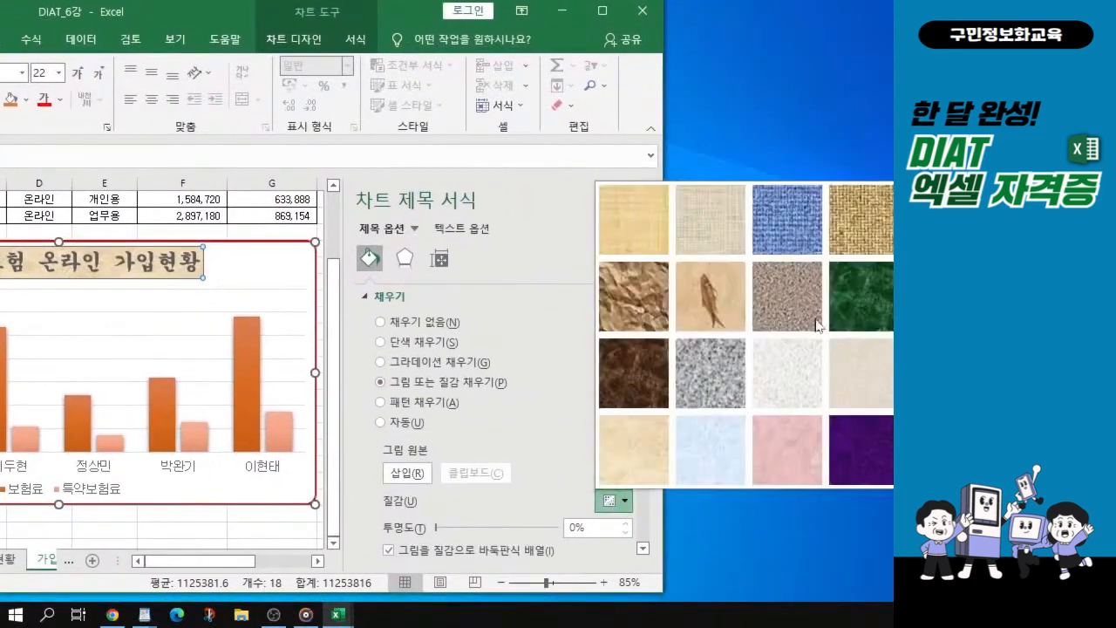
pyautogui.moveTo(224, 20); pyautogui.dragTo(76, 10)
pyautogui.click(464, 491)
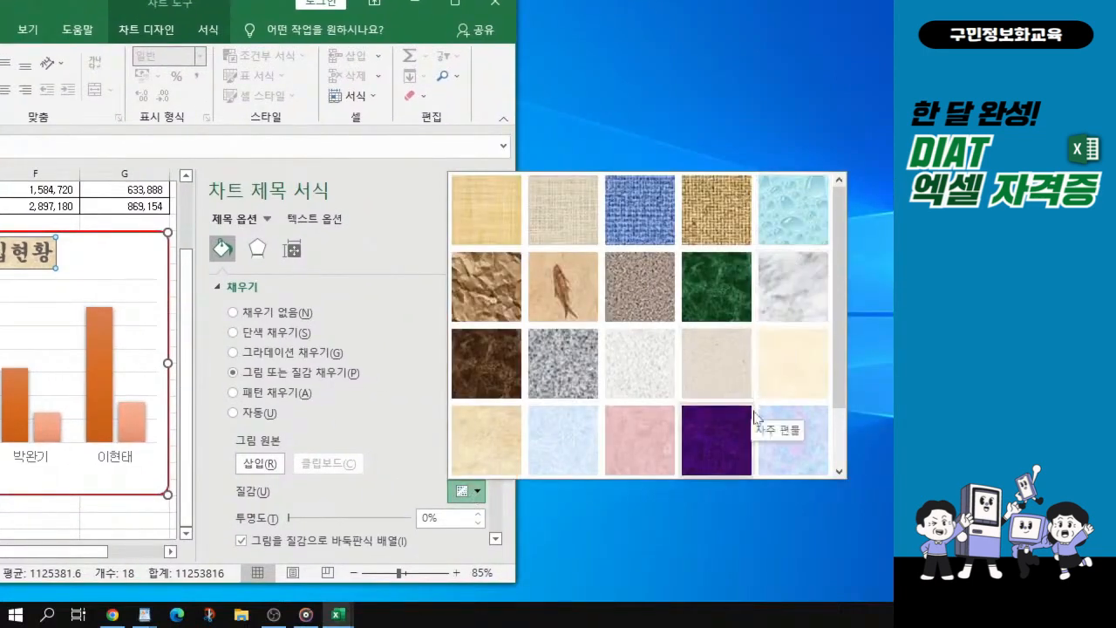
pyautogui.click(558, 447)
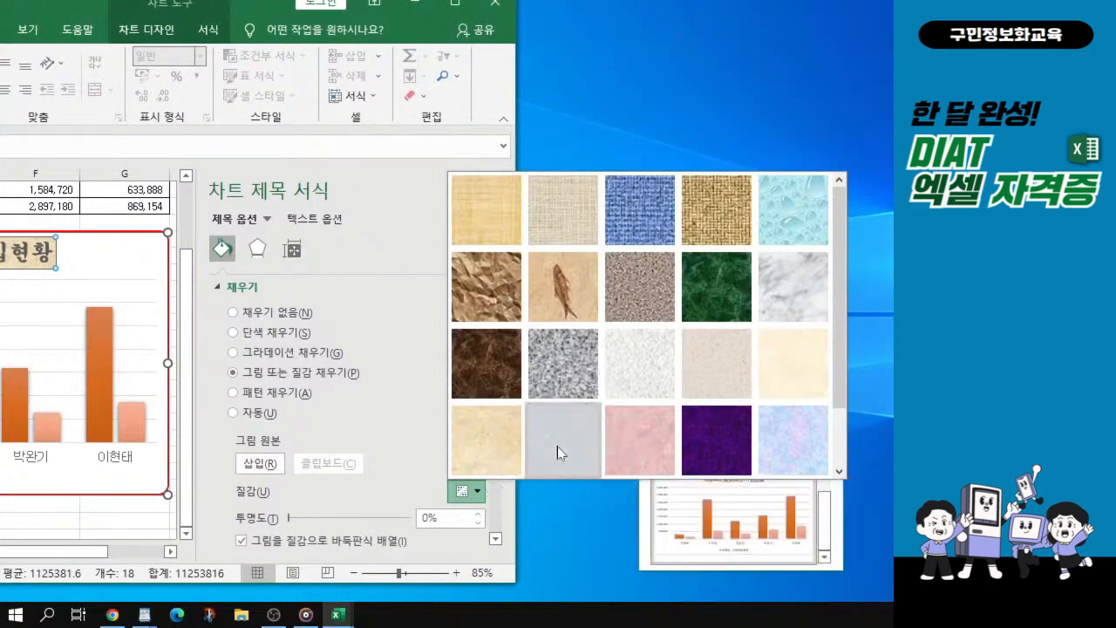
pyautogui.click(558, 446)
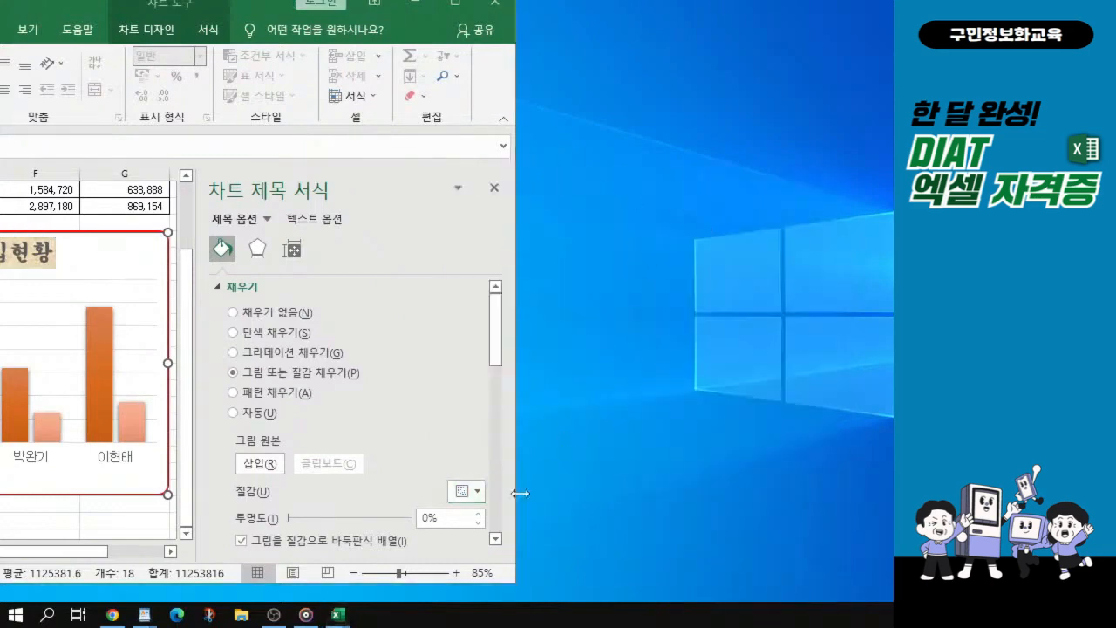
pyautogui.click(467, 490)
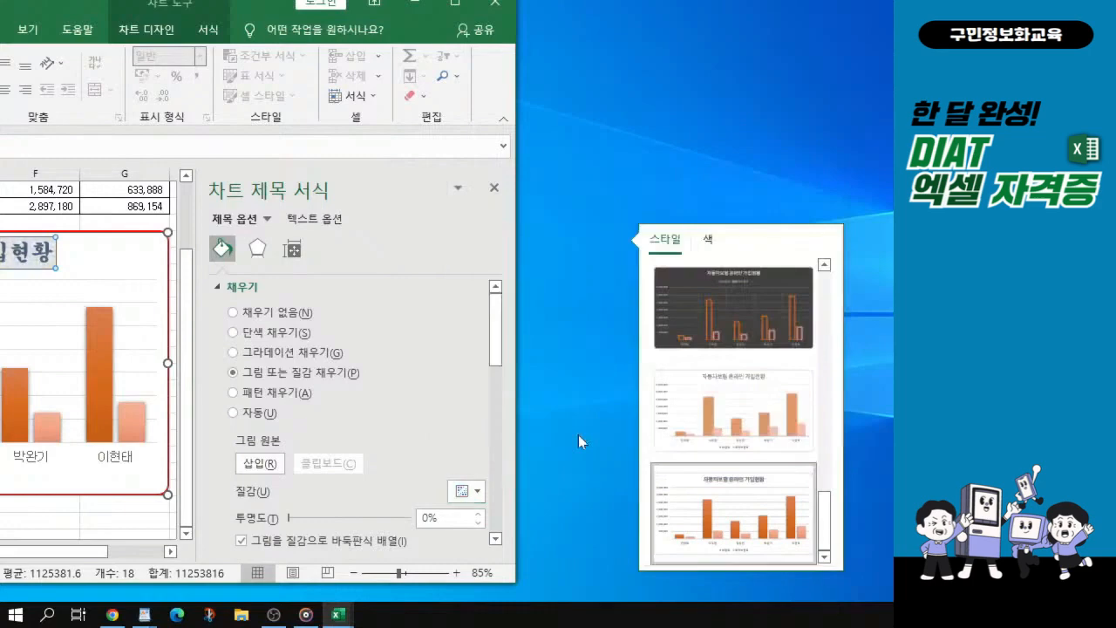
# - Move the workbook window back so the whole chart is in view, and dismiss the open chart styles gallery
pyautogui.moveTo(261, 7); pyautogui.dragTo(657, 18)
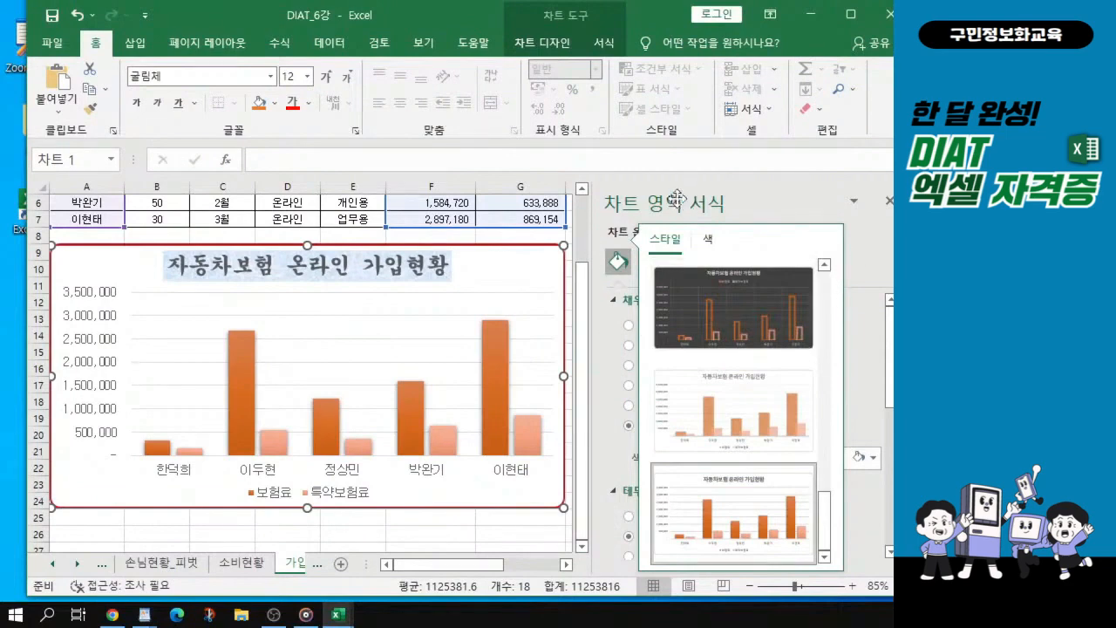
pyautogui.click(813, 207)
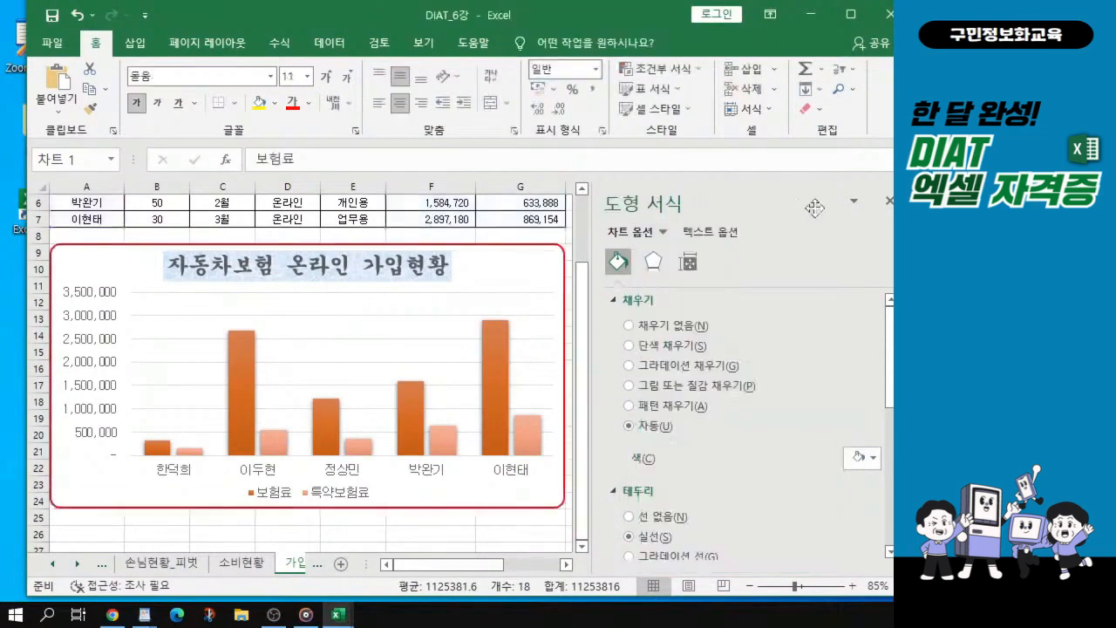
pyautogui.click(504, 281)
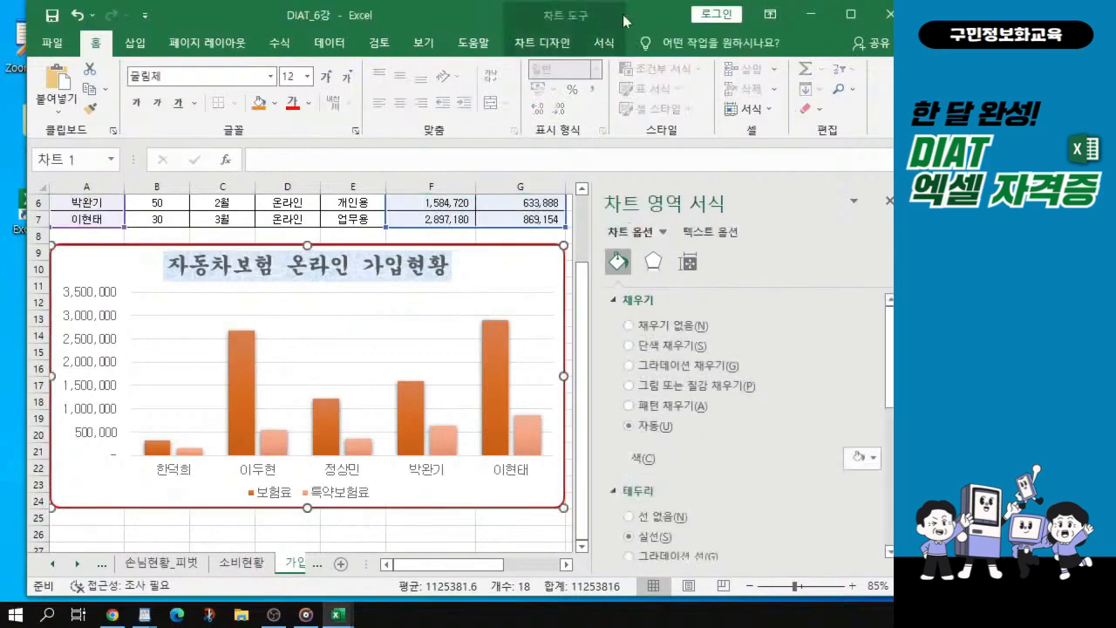
pyautogui.moveTo(420, 19); pyautogui.dragTo(403, 19)
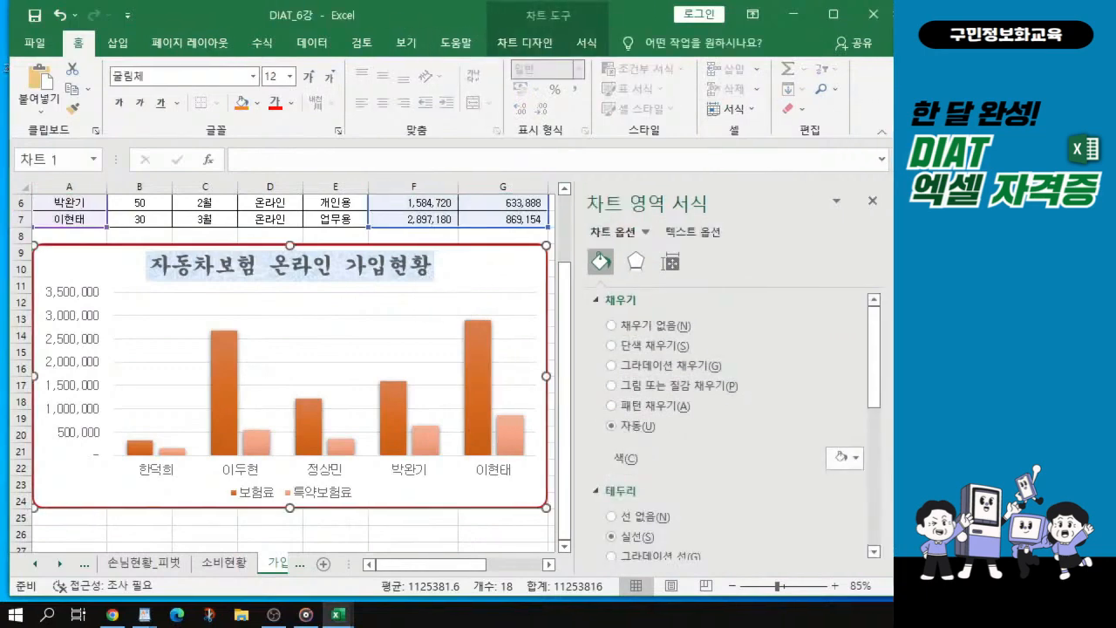
# - Select the chart's plot area and give it a gradient fill (그라데이션 채우기)
pyautogui.hotkey('alt', 'Tab')
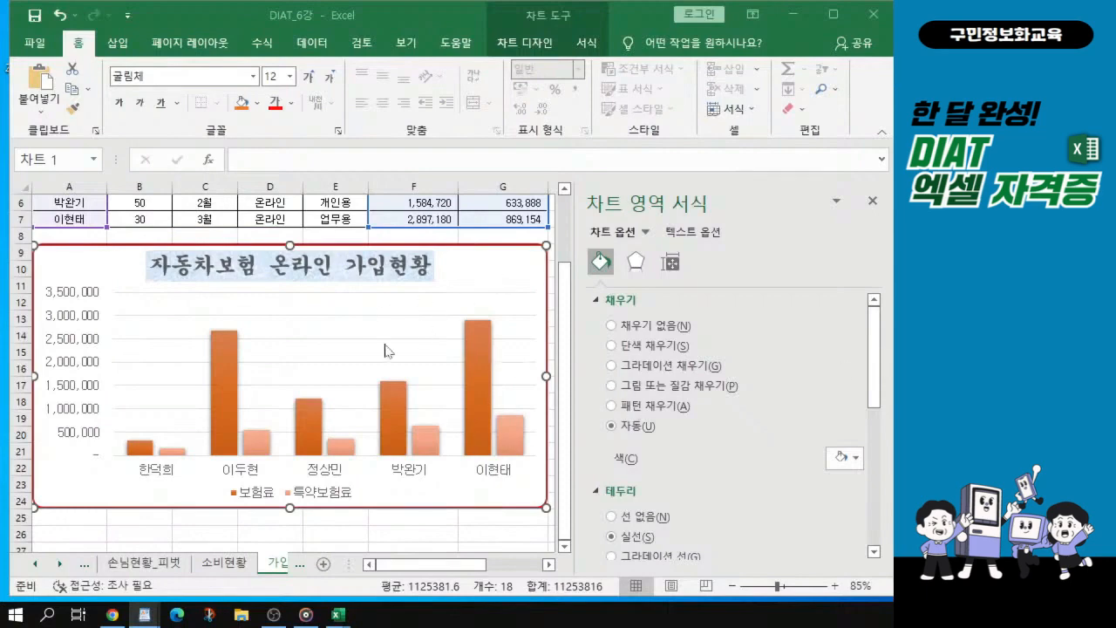
pyautogui.click(352, 329)
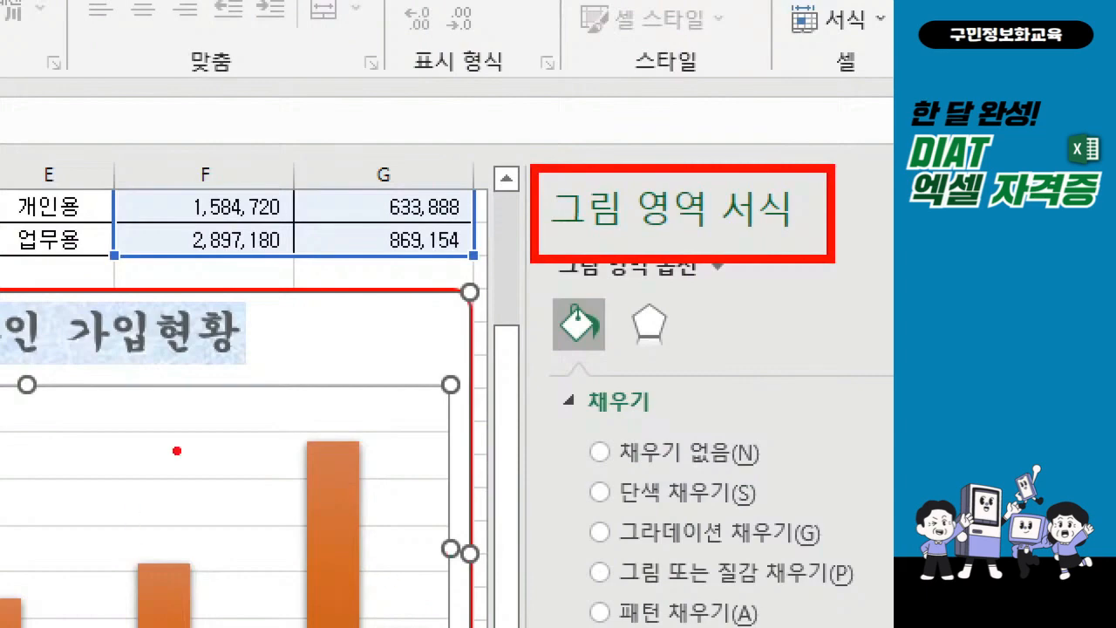
pyautogui.moveTo(173, 445); pyautogui.dragTo(235, 429)
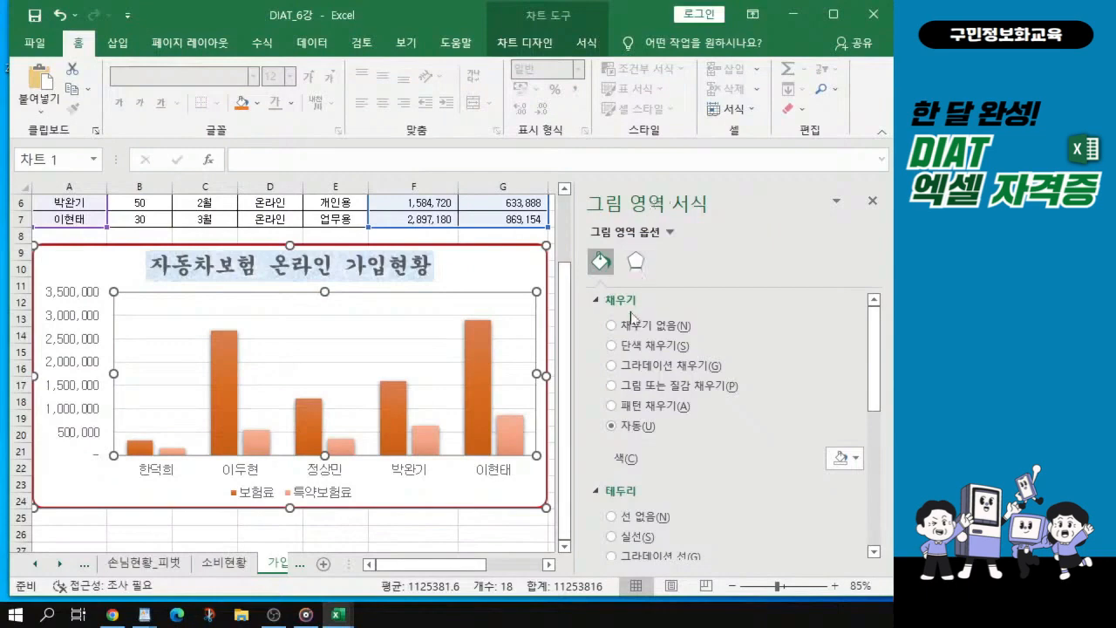
pyautogui.click(644, 366)
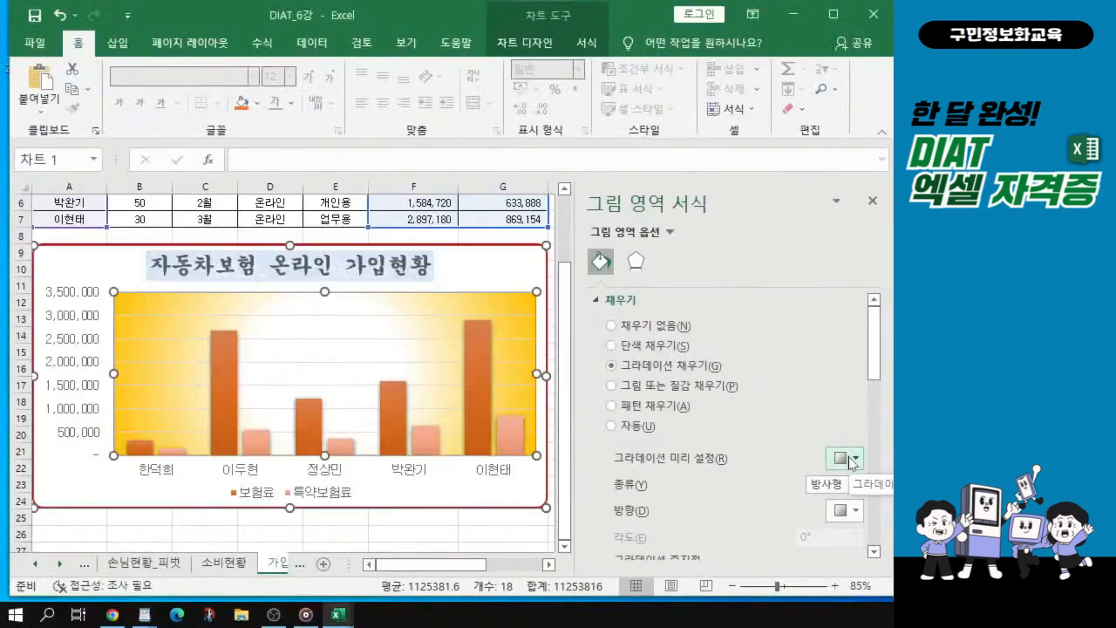
# - Apply the light green preset gradient to the plot area, shifting the window so all the presets are reachable
pyautogui.click(854, 462)
pyautogui.moveTo(438, 16); pyautogui.dragTo(300, 8)
pyautogui.click(710, 450)
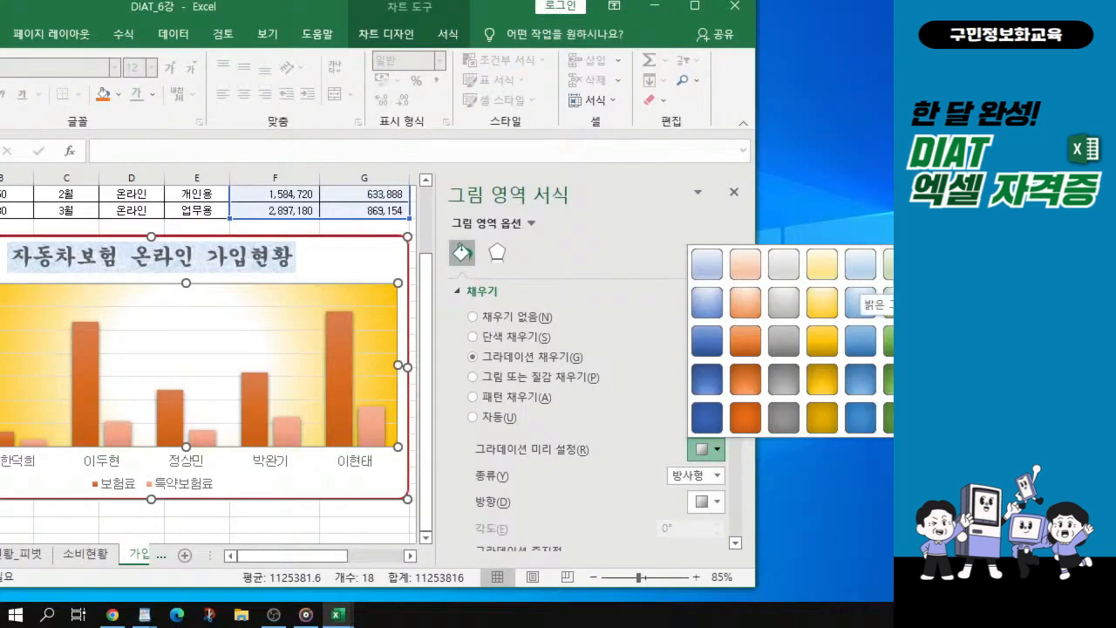
pyautogui.click(942, 288)
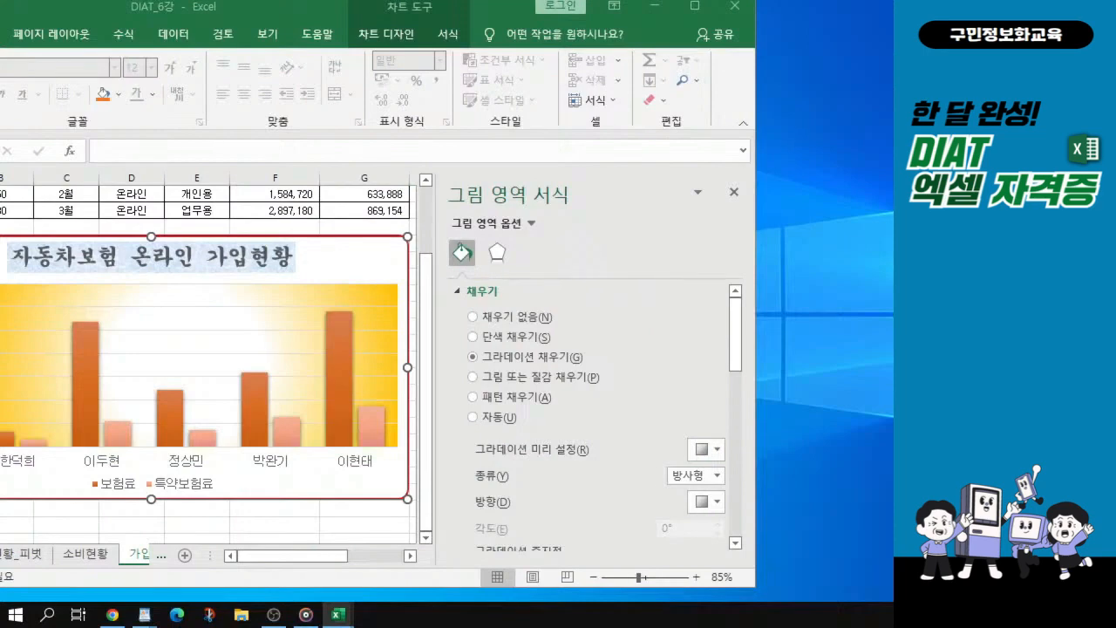
pyautogui.click(703, 451)
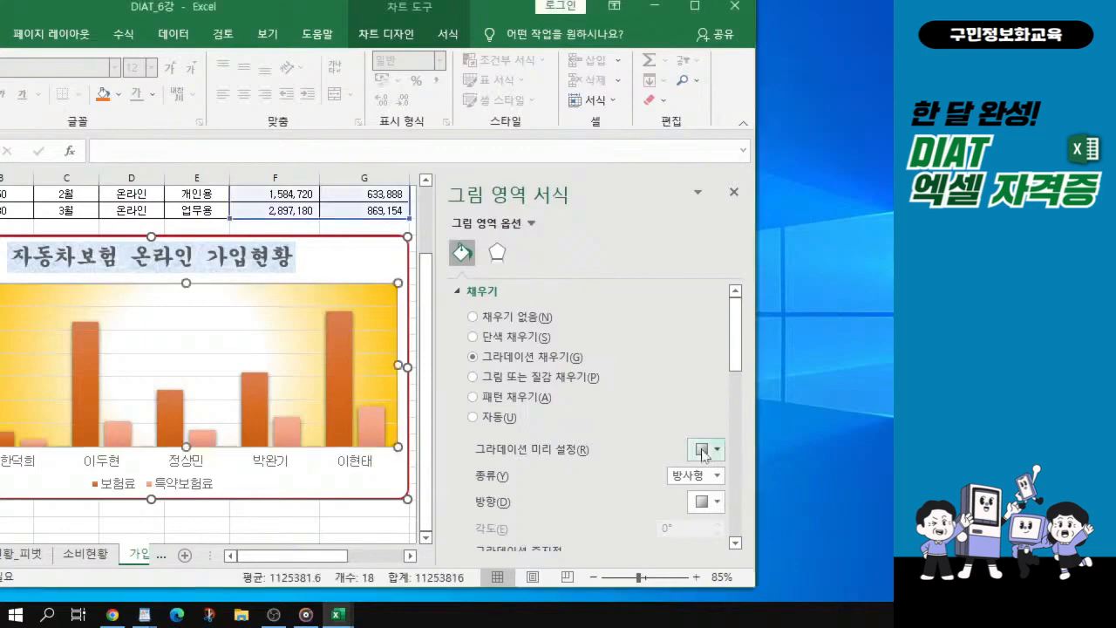
pyautogui.click(703, 450)
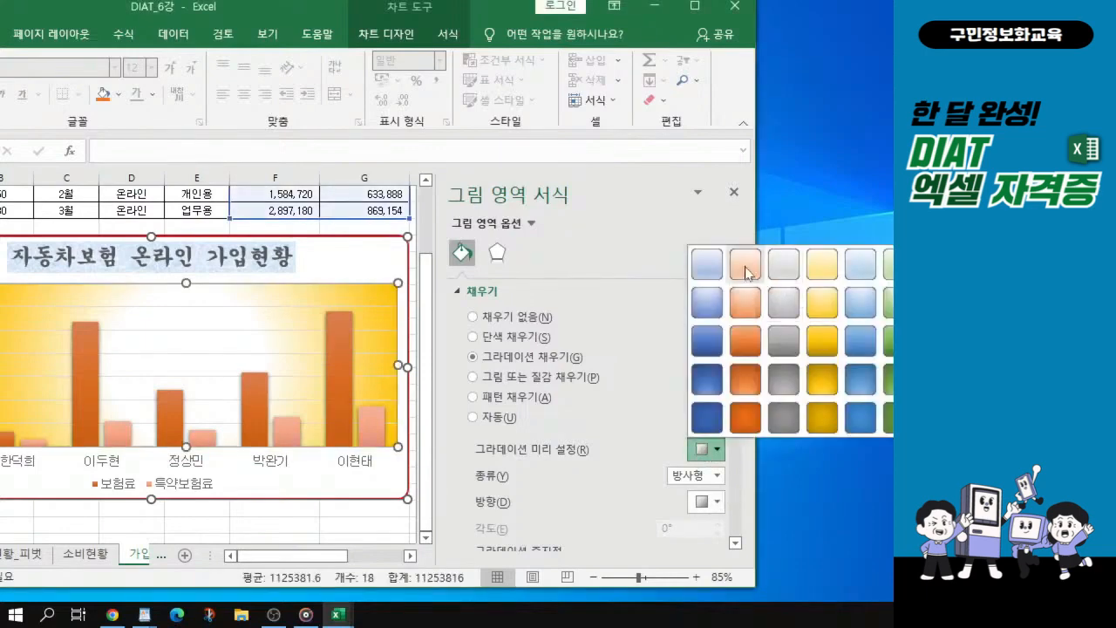
pyautogui.click(791, 267)
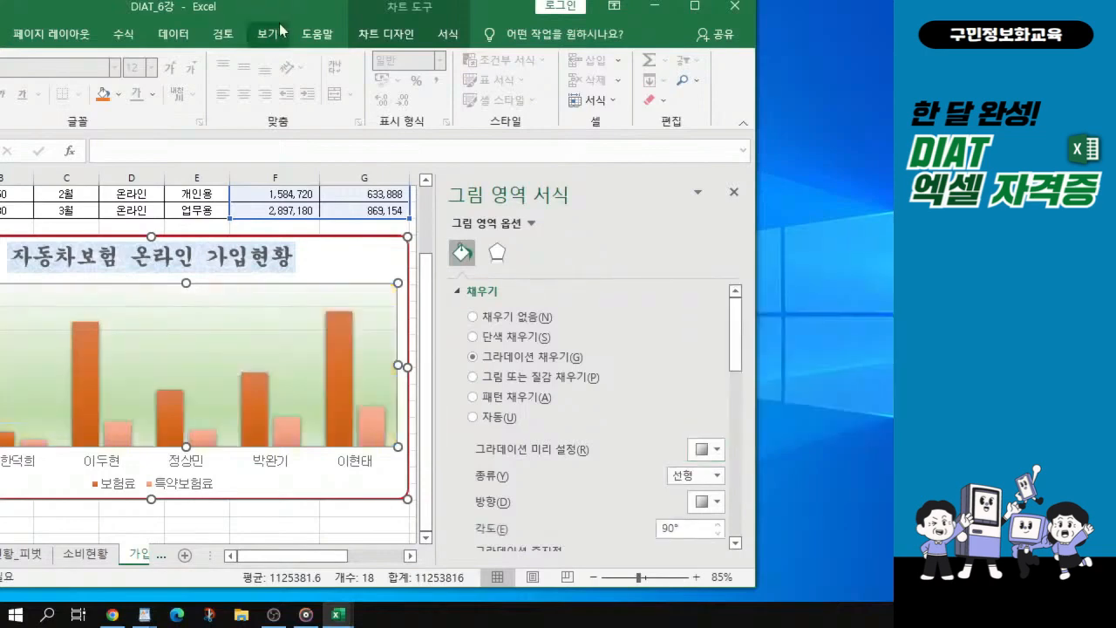
# - Reapply the top-row light green gradient preset to the plot area, shifting the window so the whole preset gallery is reachable
pyautogui.moveTo(274, 20); pyautogui.dragTo(184, 19)
pyautogui.click(614, 448)
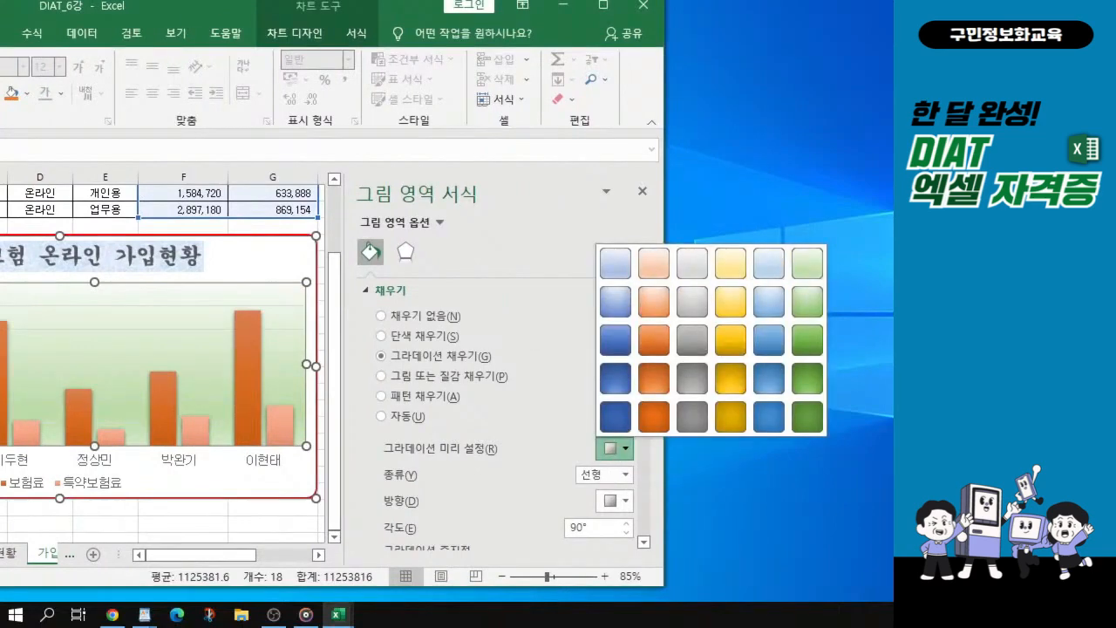
pyautogui.click(807, 266)
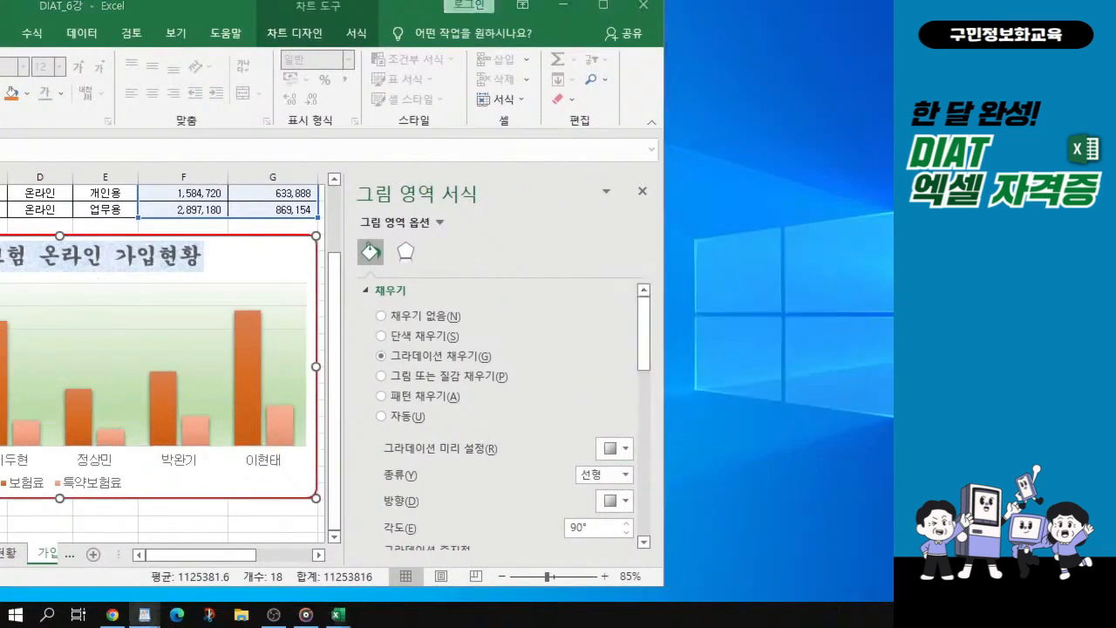
pyautogui.click(616, 448)
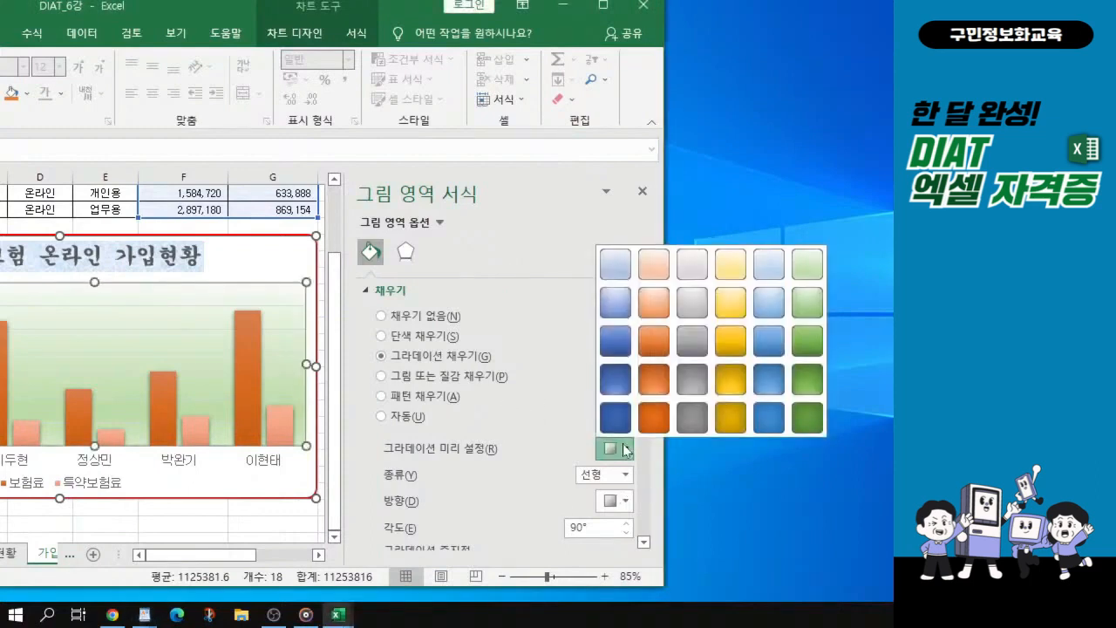
pyautogui.click(805, 267)
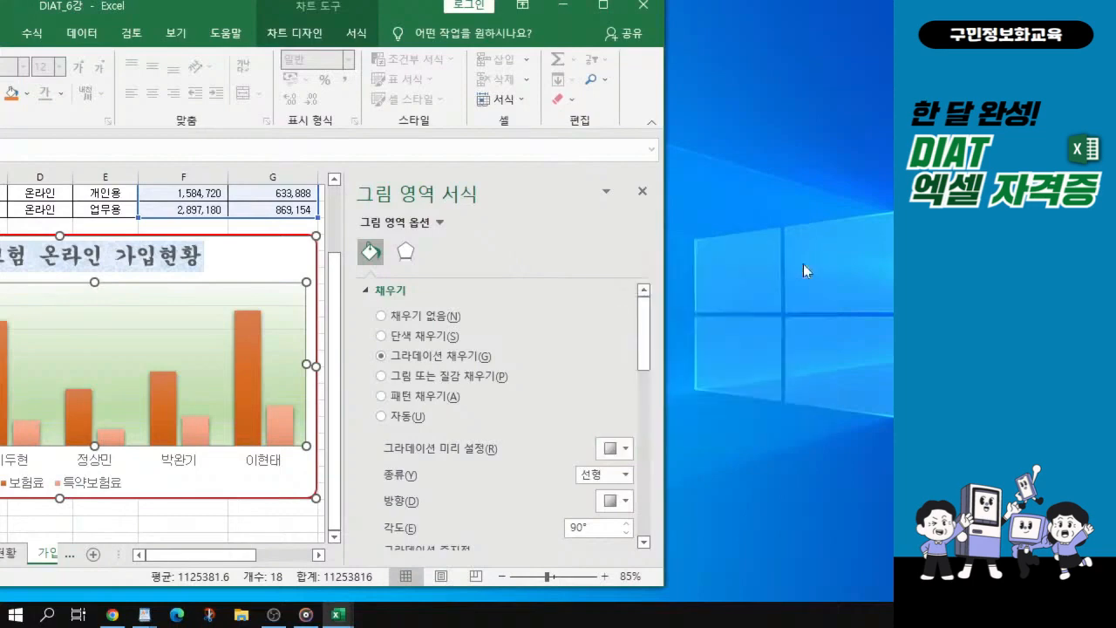
# - Set the plot area's gradient type to 선형 and its direction to the linear option with a 270° angle
pyautogui.click(622, 482)
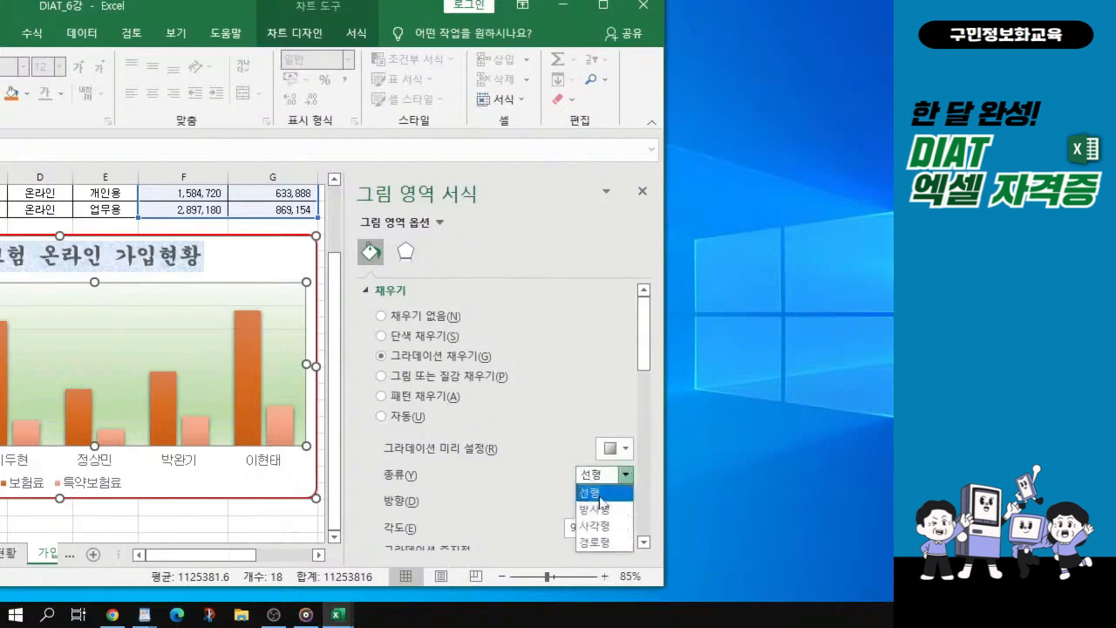
pyautogui.click(600, 495)
pyautogui.click(624, 503)
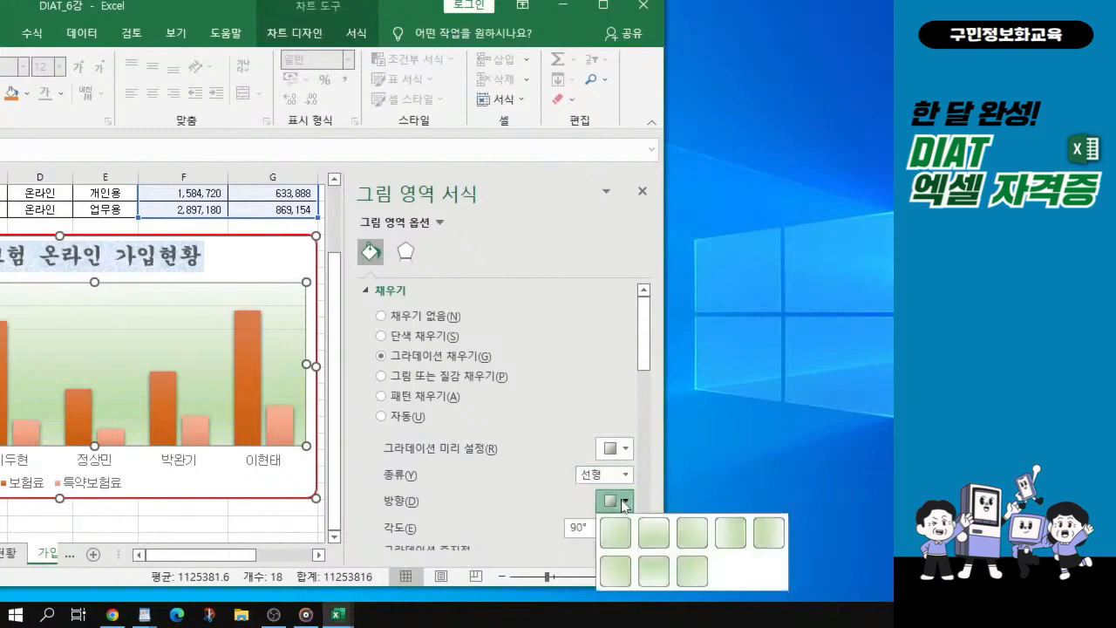
pyautogui.click(660, 573)
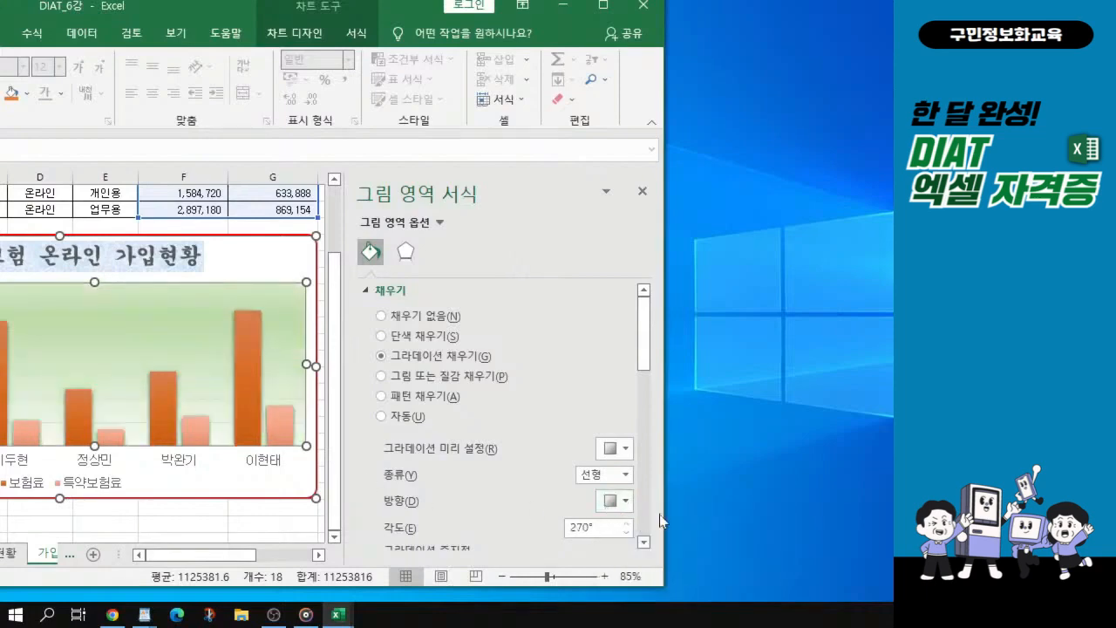
pyautogui.hotkey('ctrl', '1')
pyautogui.click(628, 521)
pyautogui.moveTo(530, 454)
pyautogui.mouseDown()
pyautogui.moveTo(634, 503)
pyautogui.moveTo(665, 532)
pyautogui.mouseUp()
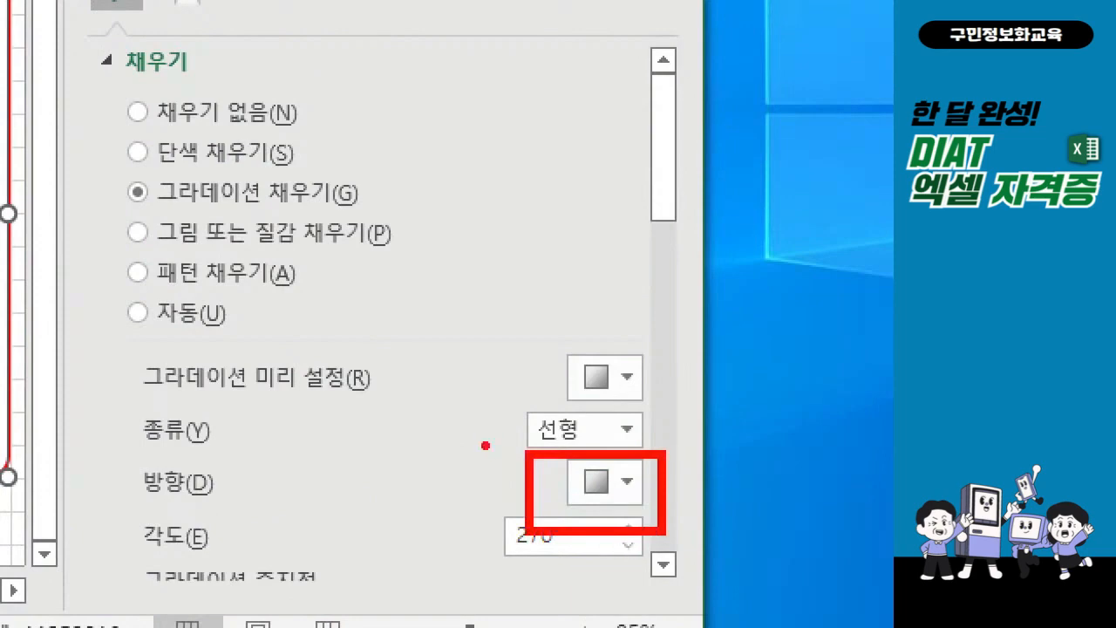
pyautogui.press('Escape')
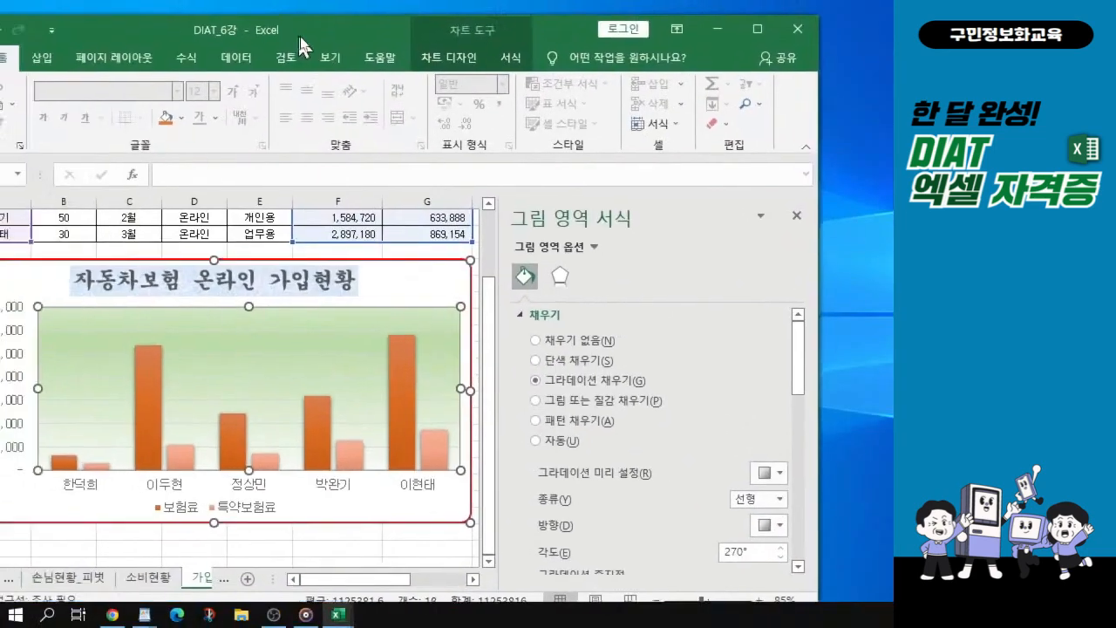
# - Move the workbook window back so the whole chart is in view, and close the plot area formatting pane
pyautogui.moveTo(150, 9); pyautogui.dragTo(381, 18)
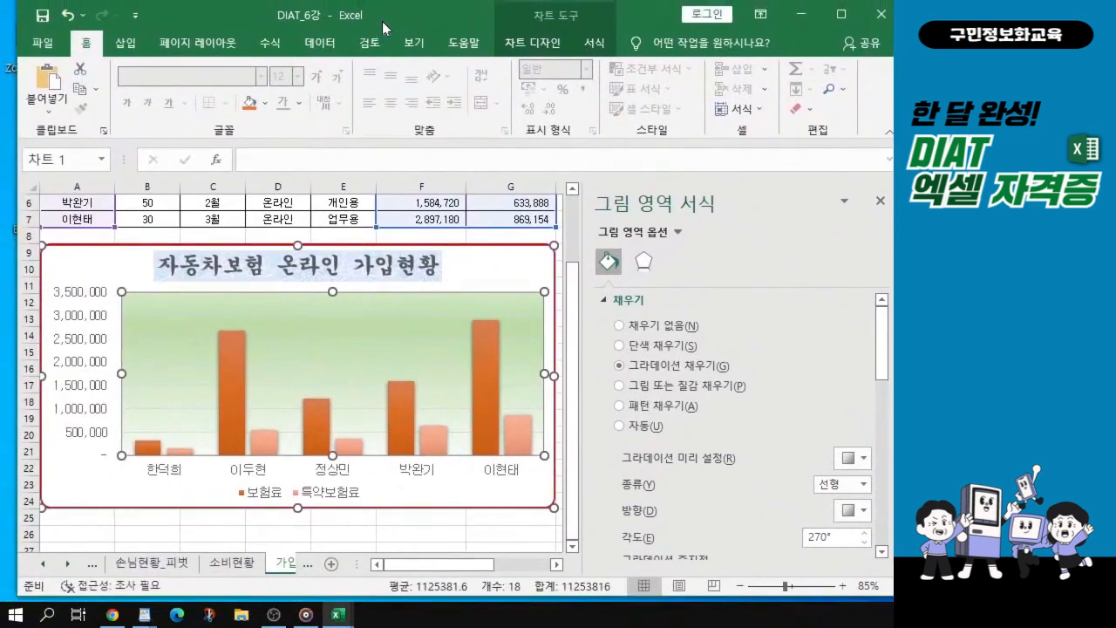
pyautogui.hotkey('alt', 'Tab')
pyautogui.click(880, 203)
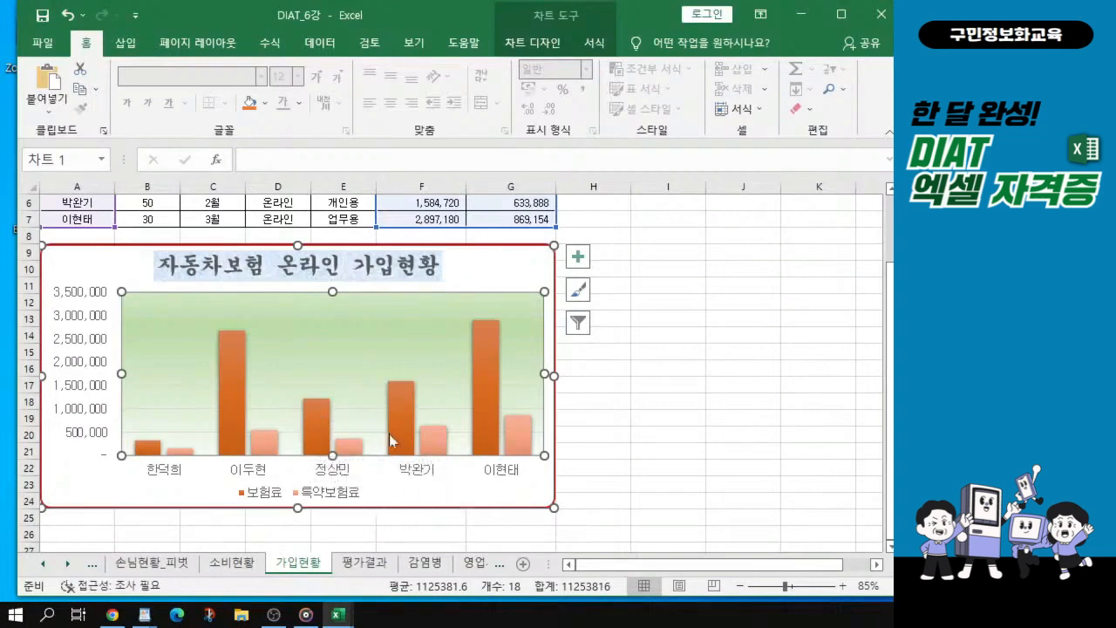
# - Add data labels to the chart's 보험료 series, positioned at the outside end (바깥쪽 끝에)
pyautogui.keyDown('ctrl'); pyautogui.scroll(2, 291, 438); pyautogui.keyUp('ctrl')
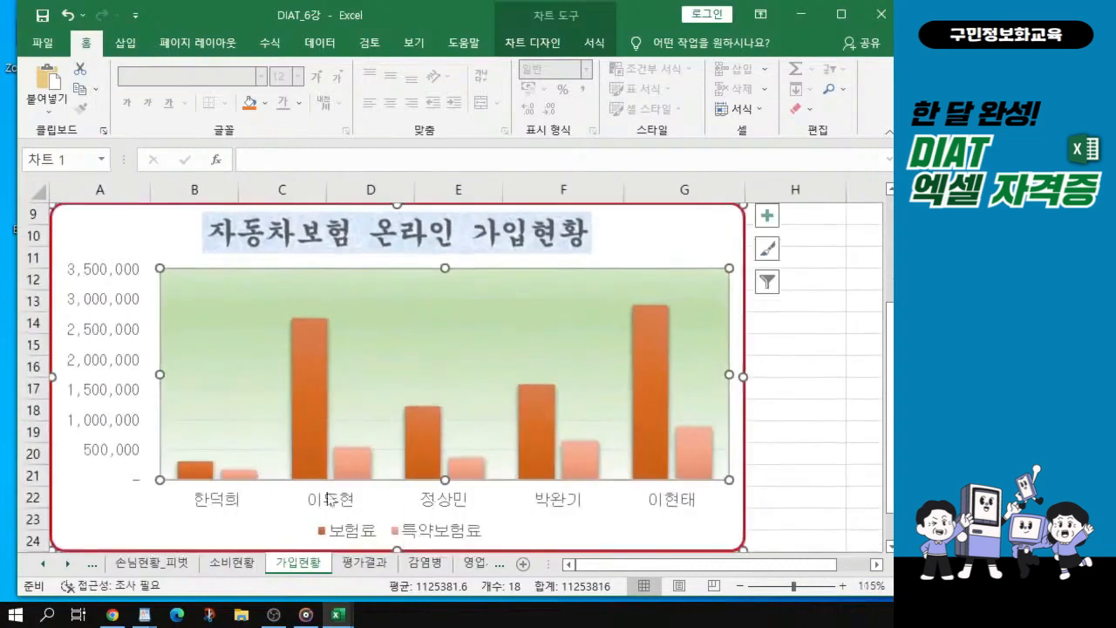
pyautogui.click(308, 393)
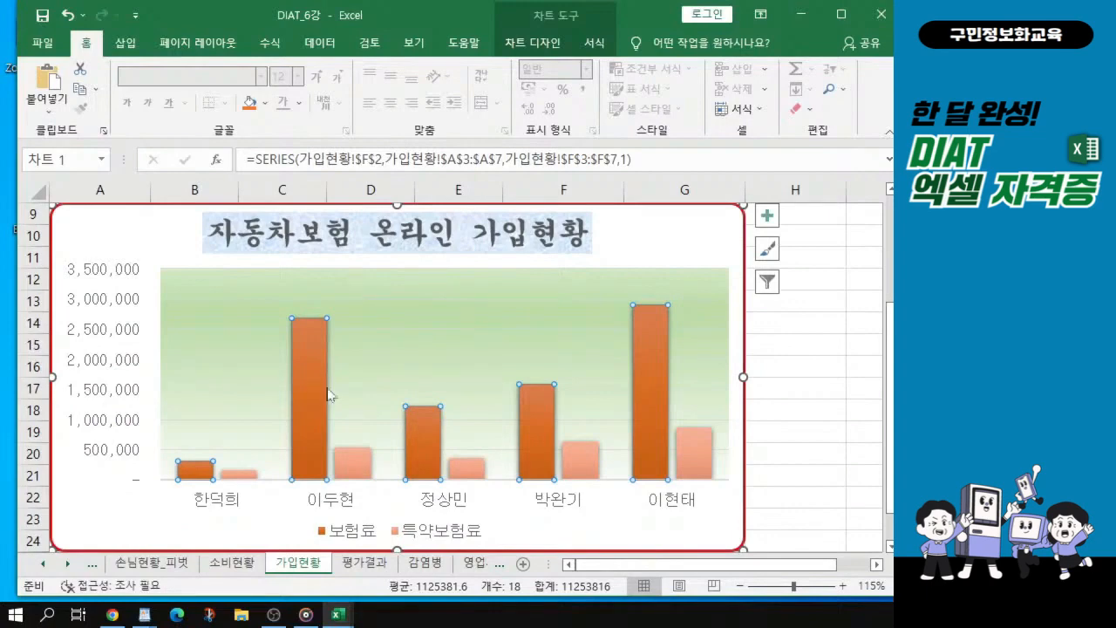
pyautogui.click(534, 43)
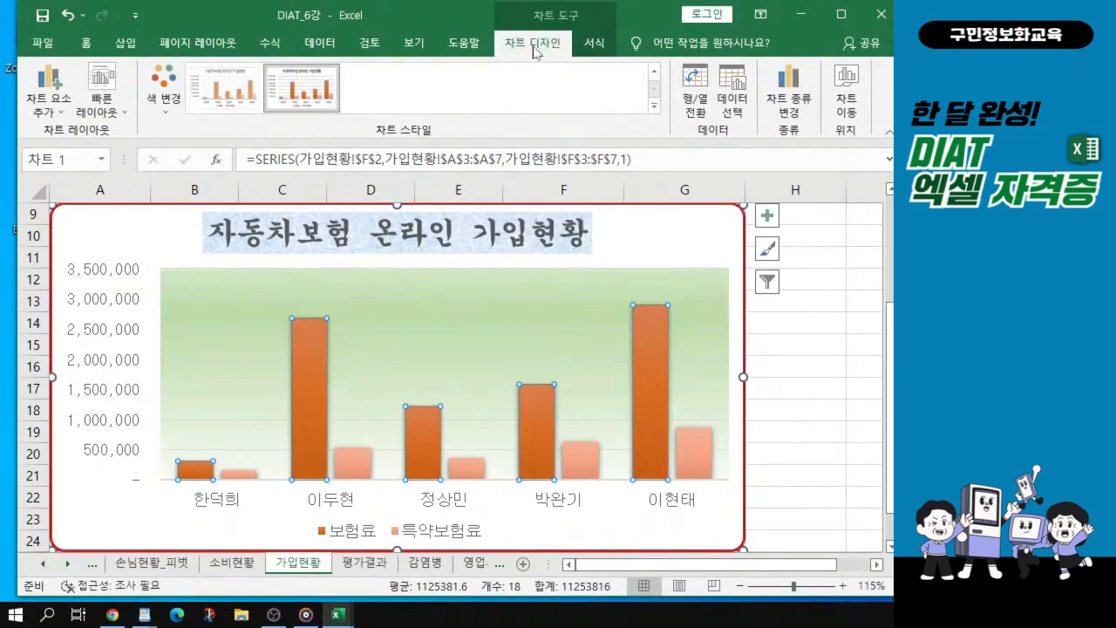
pyautogui.click(47, 118)
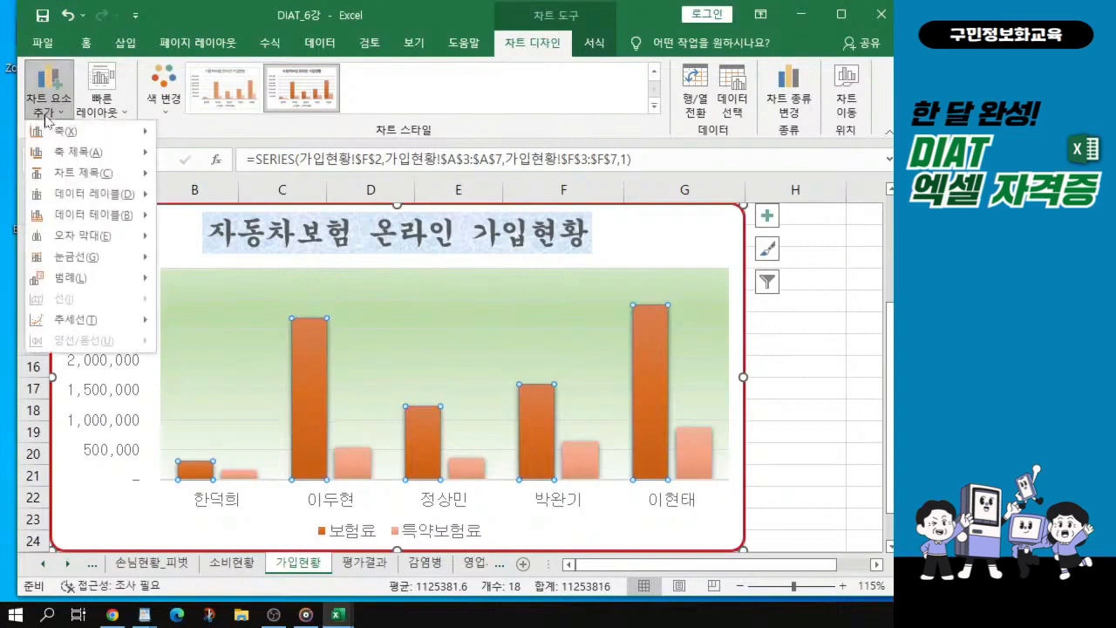
pyautogui.click(47, 117)
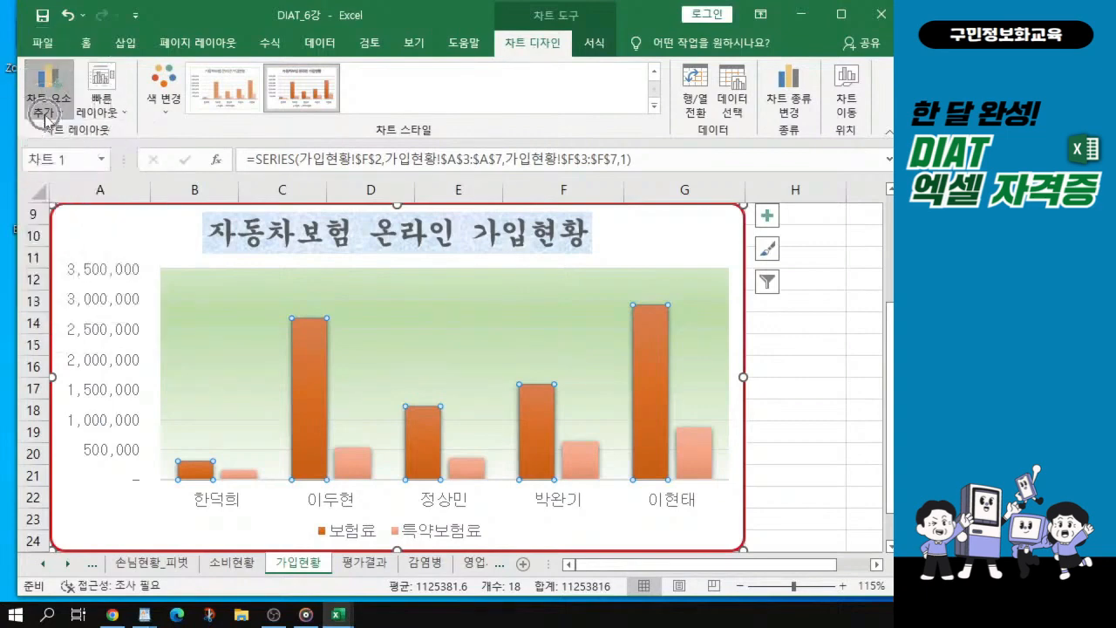
pyautogui.click(47, 118)
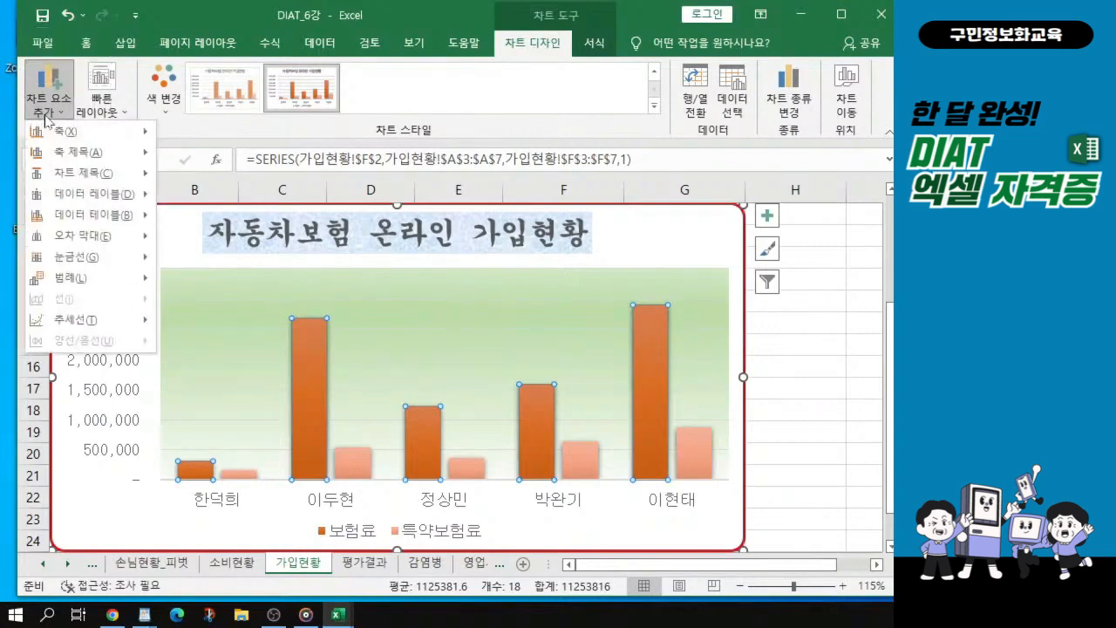
pyautogui.moveTo(98, 192)
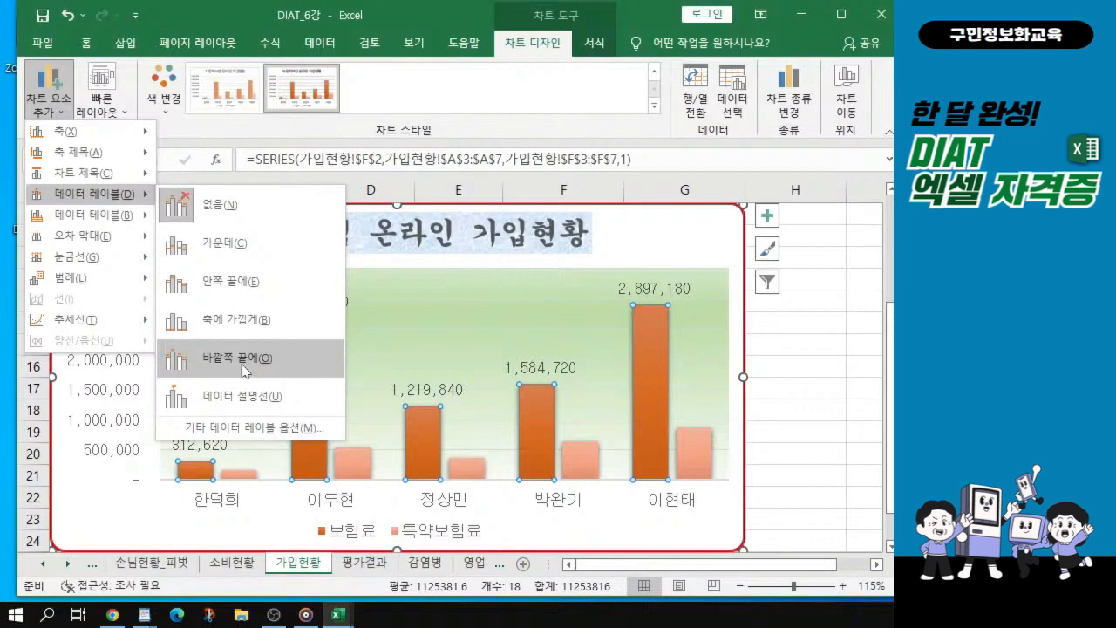
pyautogui.click(243, 370)
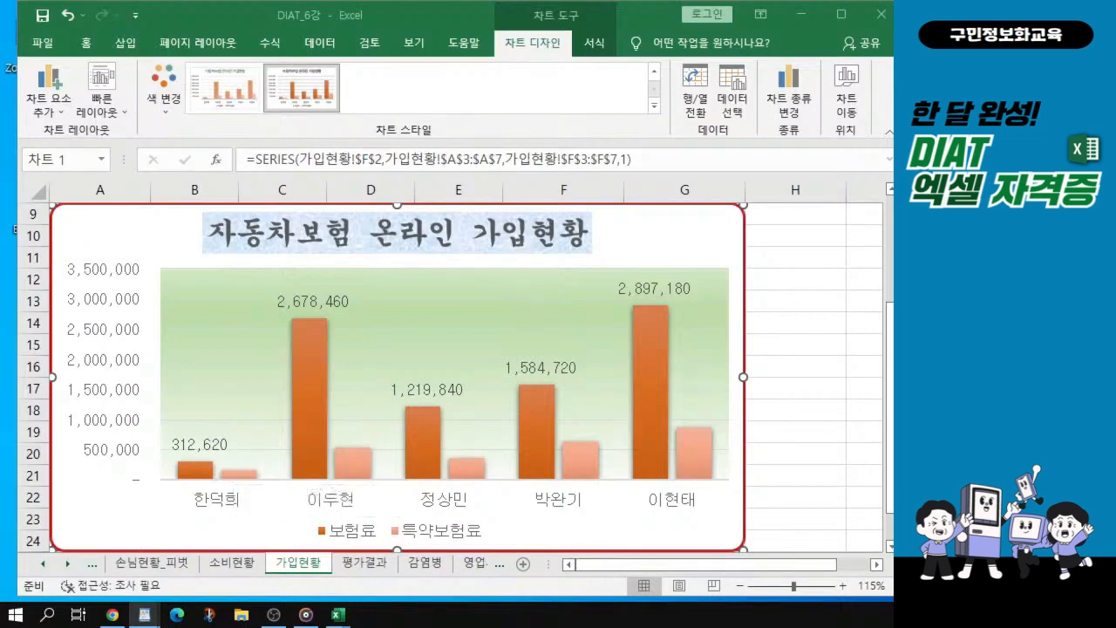
# - Switch to the 차트완성 workbook and compare its finished chart's vertical axis with the one in DIAT_6강
pyautogui.hotkey('alt', 'Tab')
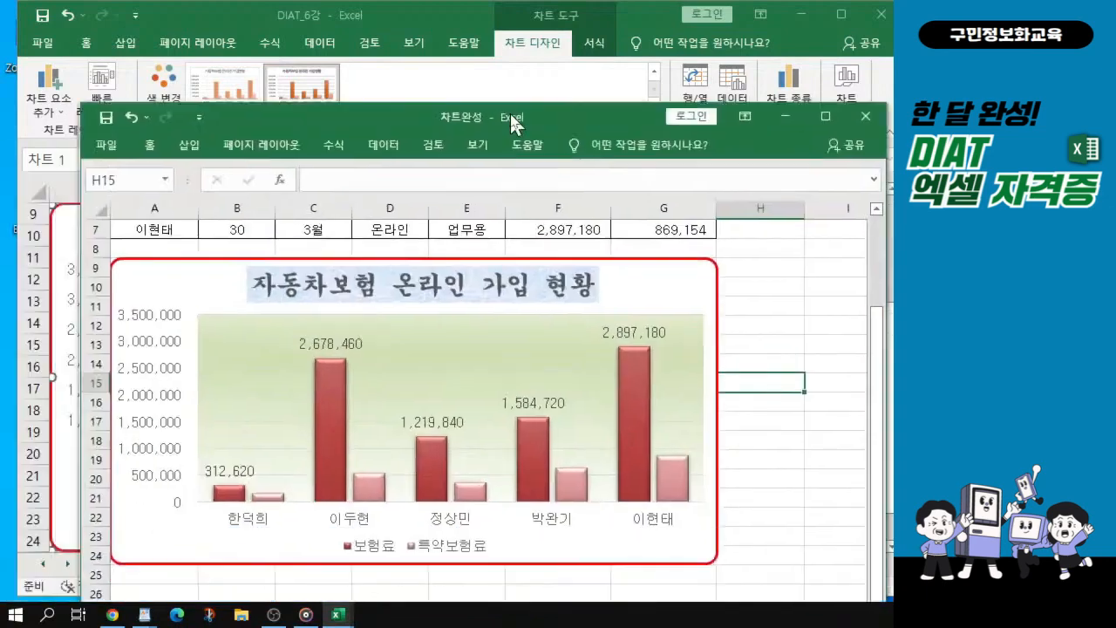
pyautogui.moveTo(513, 118); pyautogui.dragTo(474, 35)
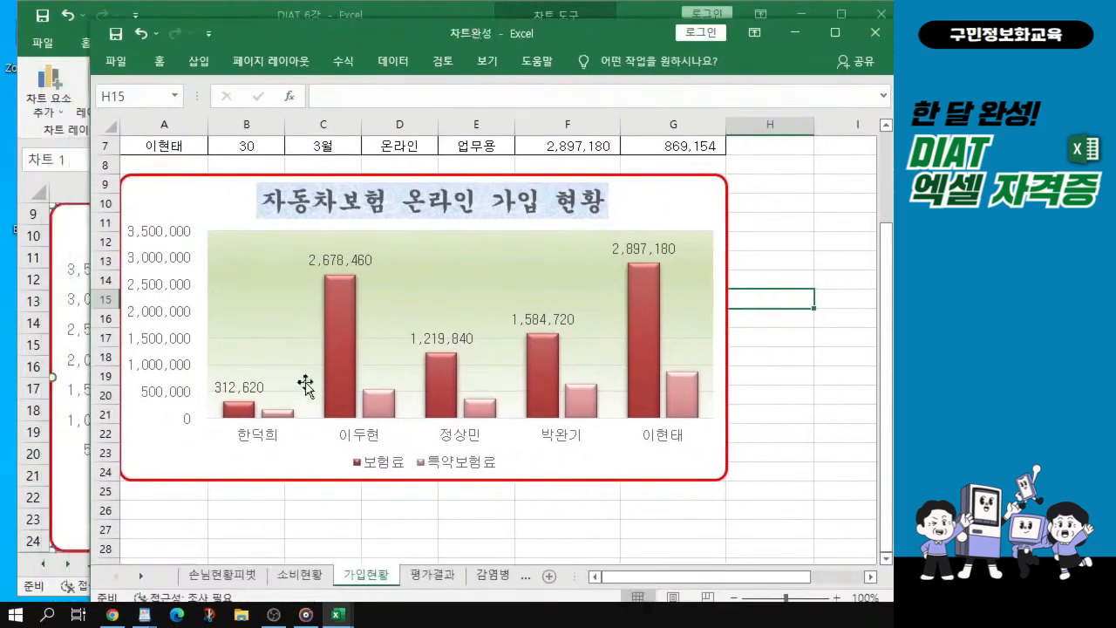
pyautogui.click(157, 409)
pyautogui.moveTo(412, 32); pyautogui.dragTo(606, 29)
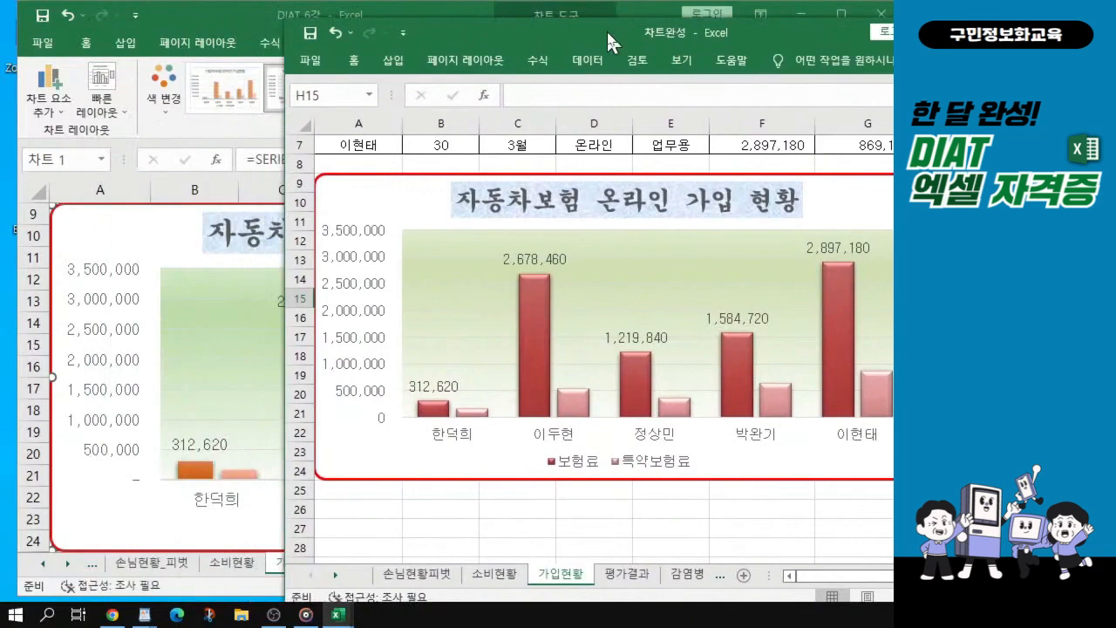
pyautogui.click(358, 427)
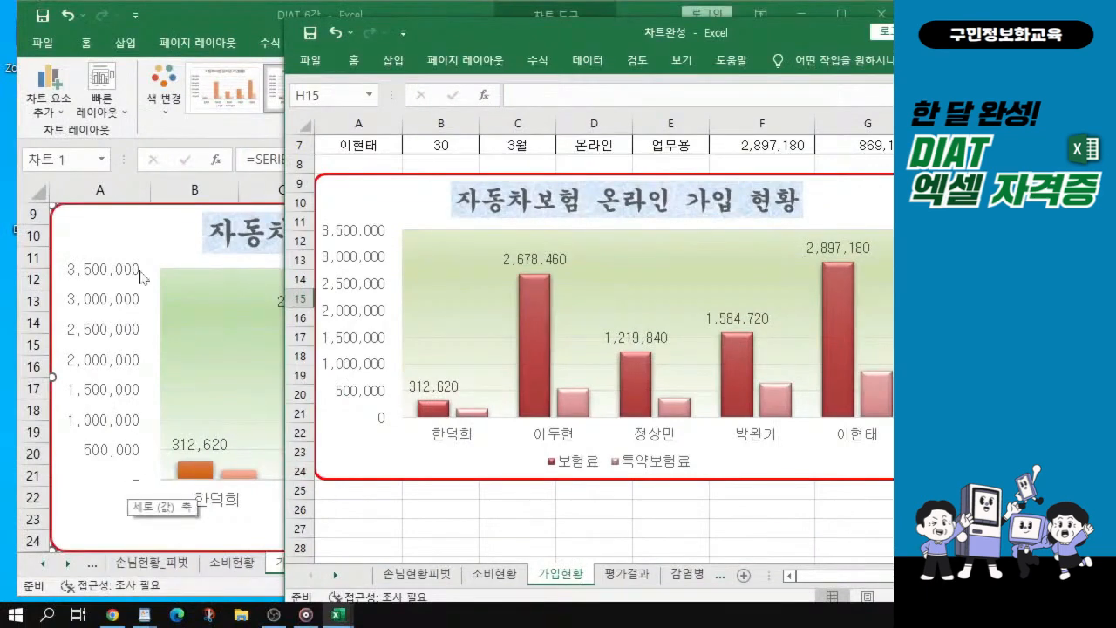
pyautogui.click(134, 490)
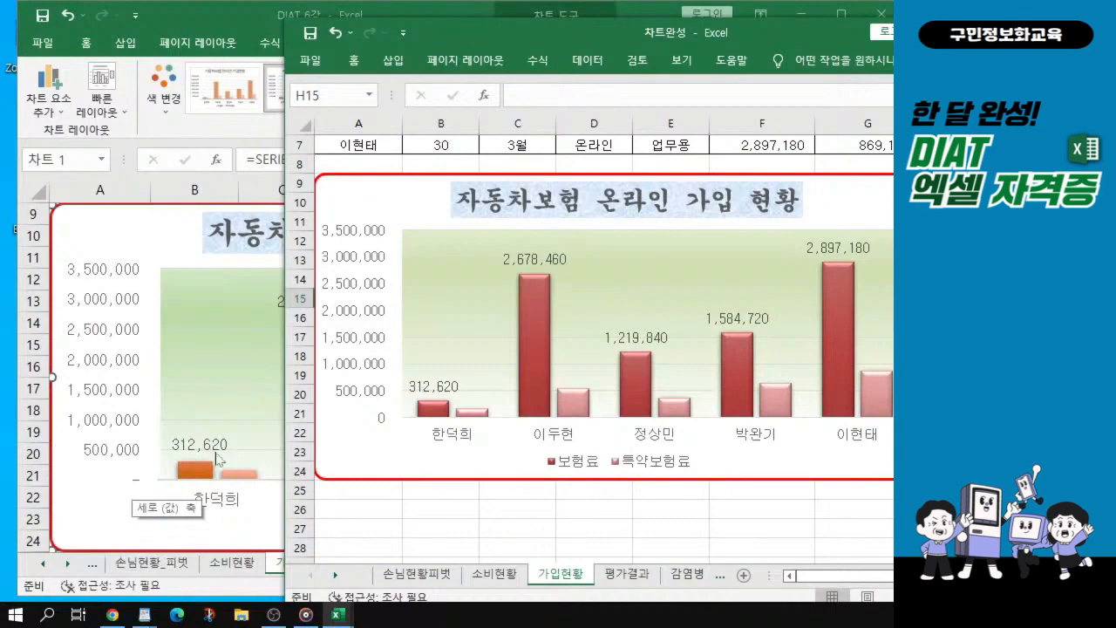
pyautogui.moveTo(648, 39); pyautogui.dragTo(0, 235)
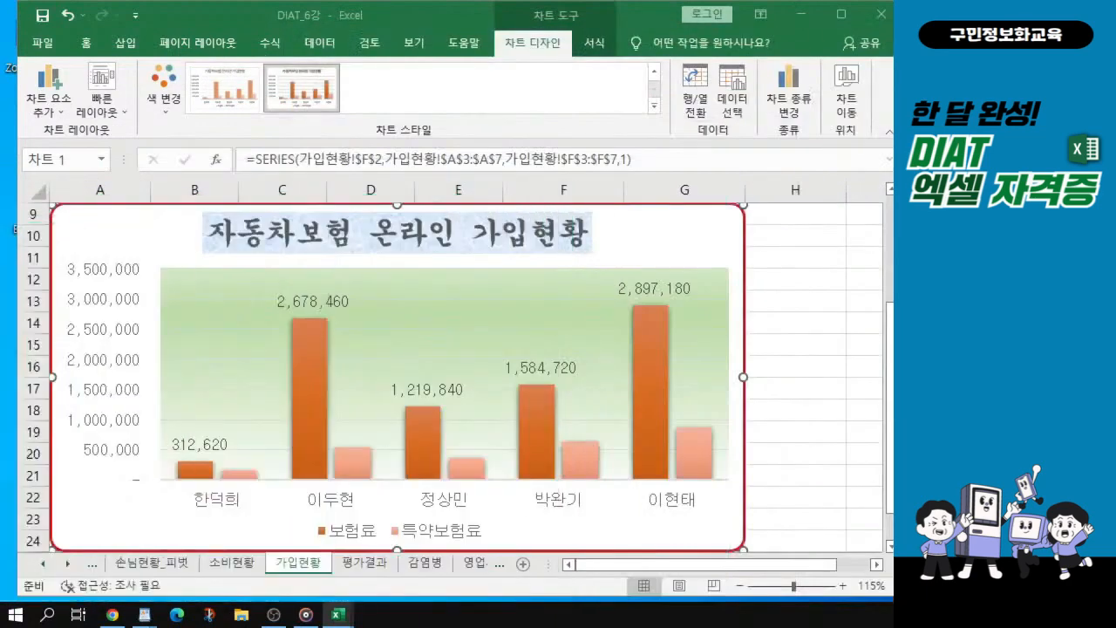
# - Change the vertical axis's number format (표시 형식) category to 숫자
pyautogui.click(101, 374)
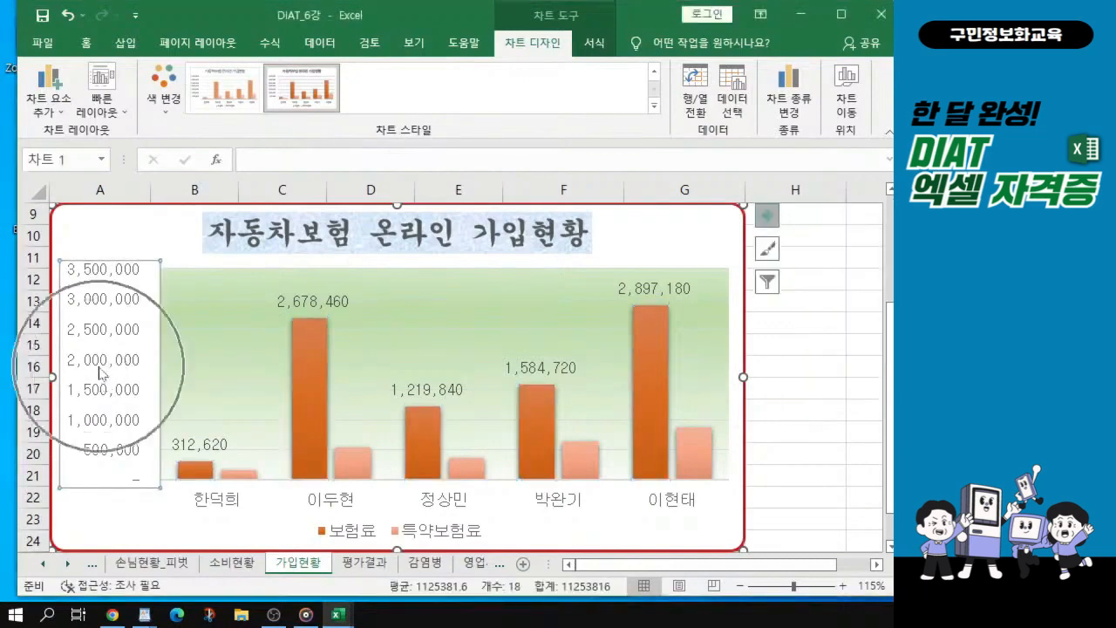
pyautogui.press('ctrl')
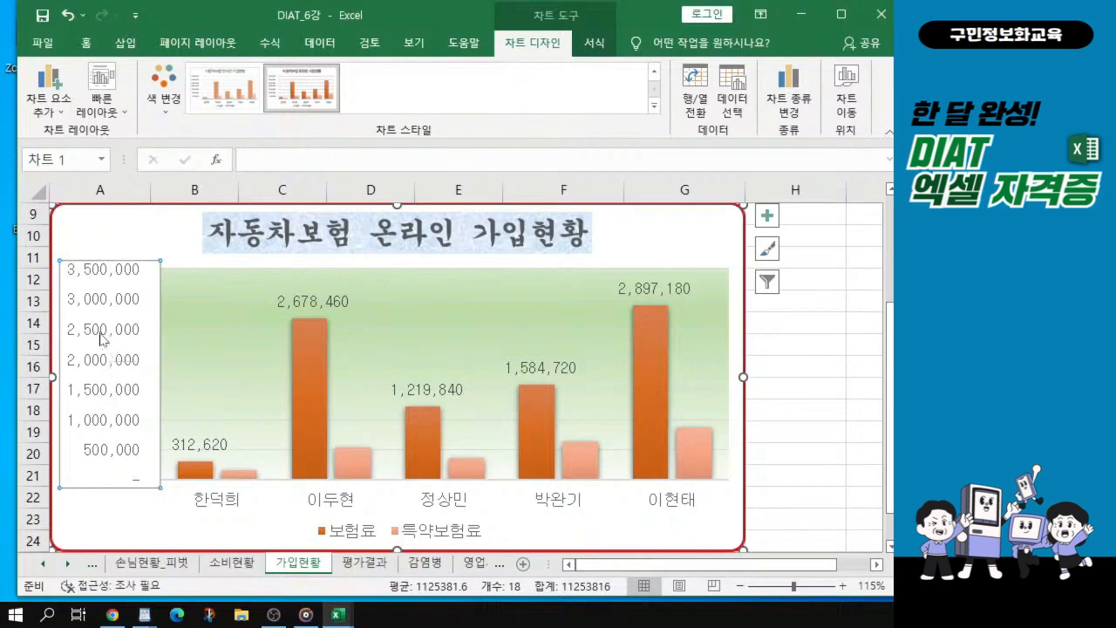
pyautogui.doubleClick(102, 339)
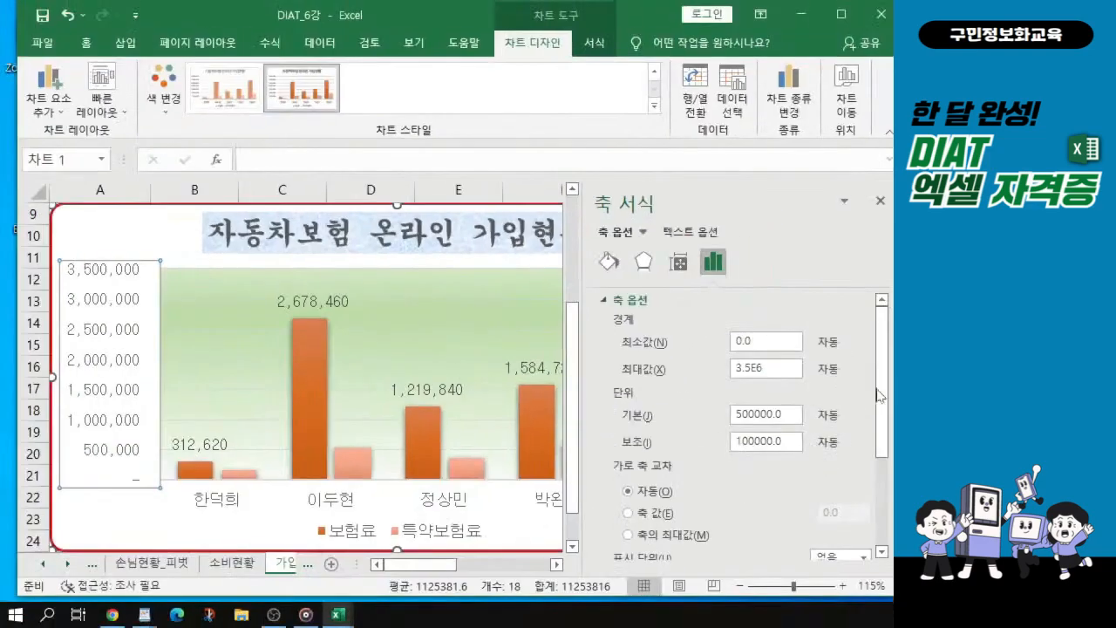
pyautogui.moveTo(881, 405); pyautogui.dragTo(880, 519)
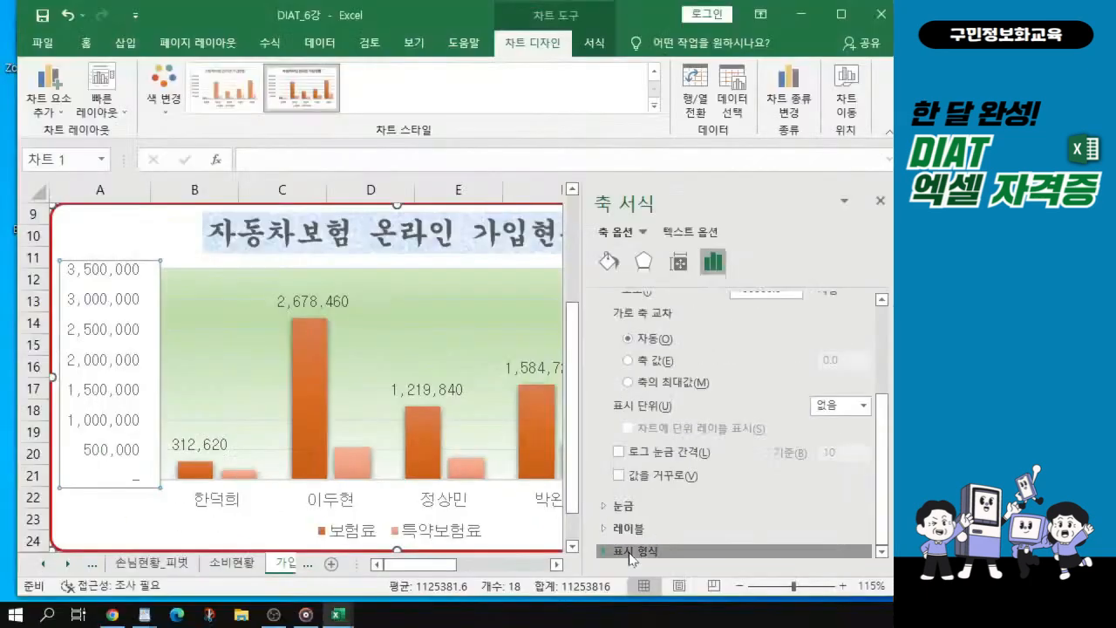
pyautogui.click(637, 549)
pyautogui.moveTo(887, 468); pyautogui.dragTo(886, 543)
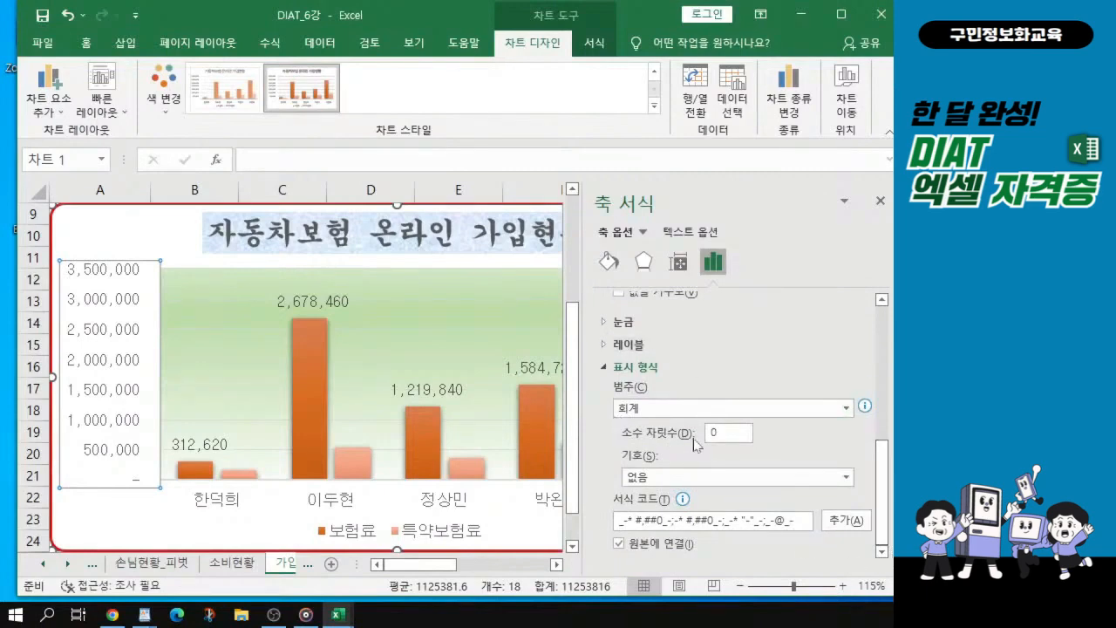
pyautogui.click(845, 410)
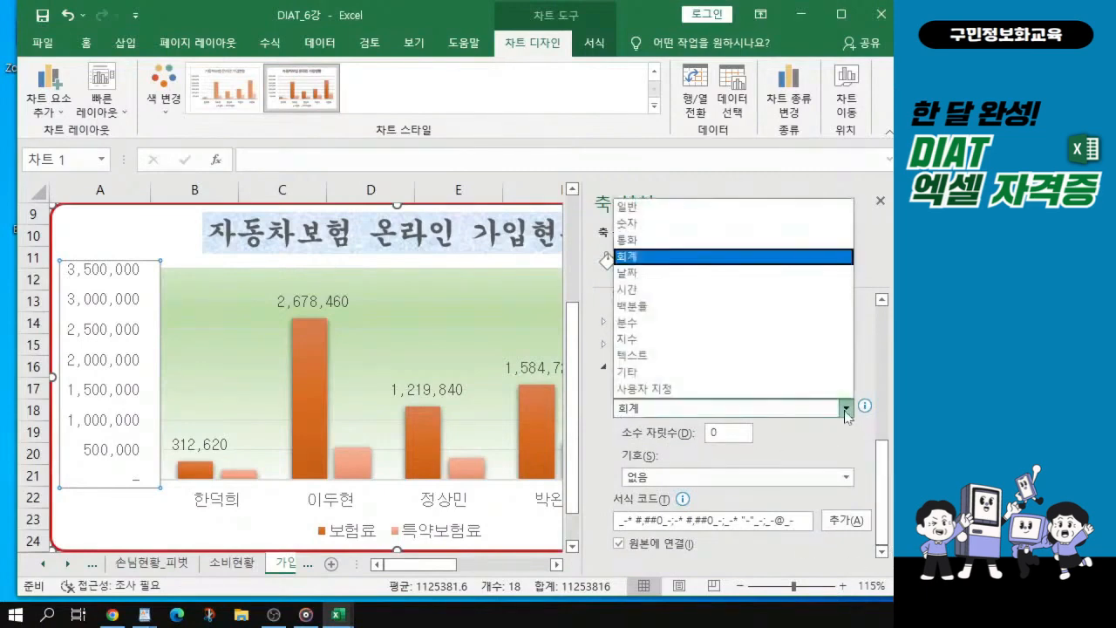
pyautogui.click(667, 224)
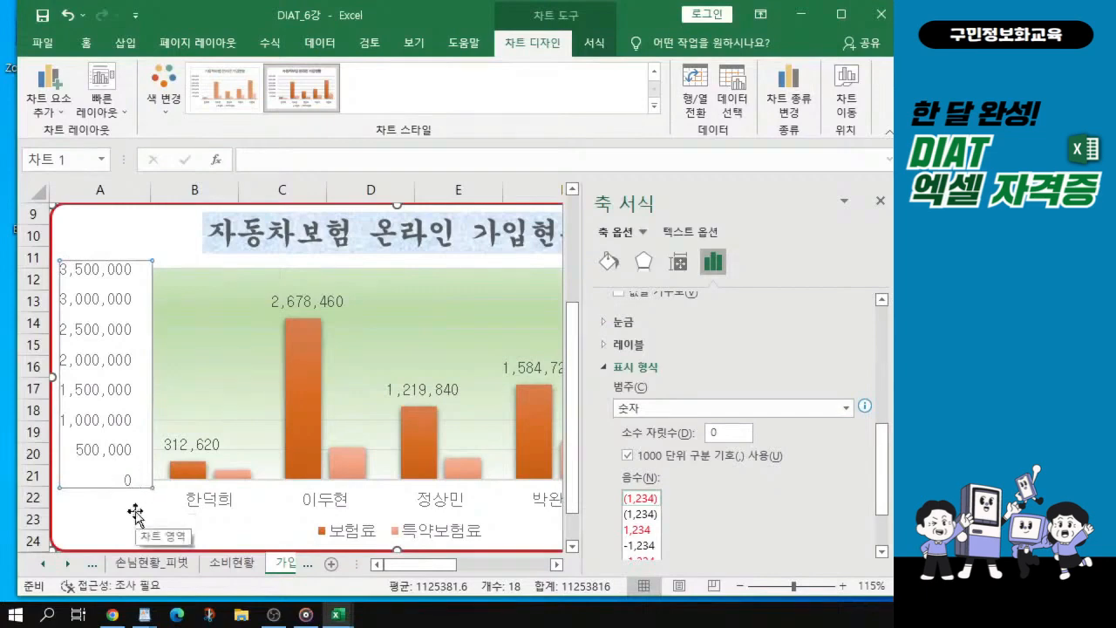
# - Close the axis formatting pane and go to the 소비현황 sheet
pyautogui.hotkey('alt', 'Tab')
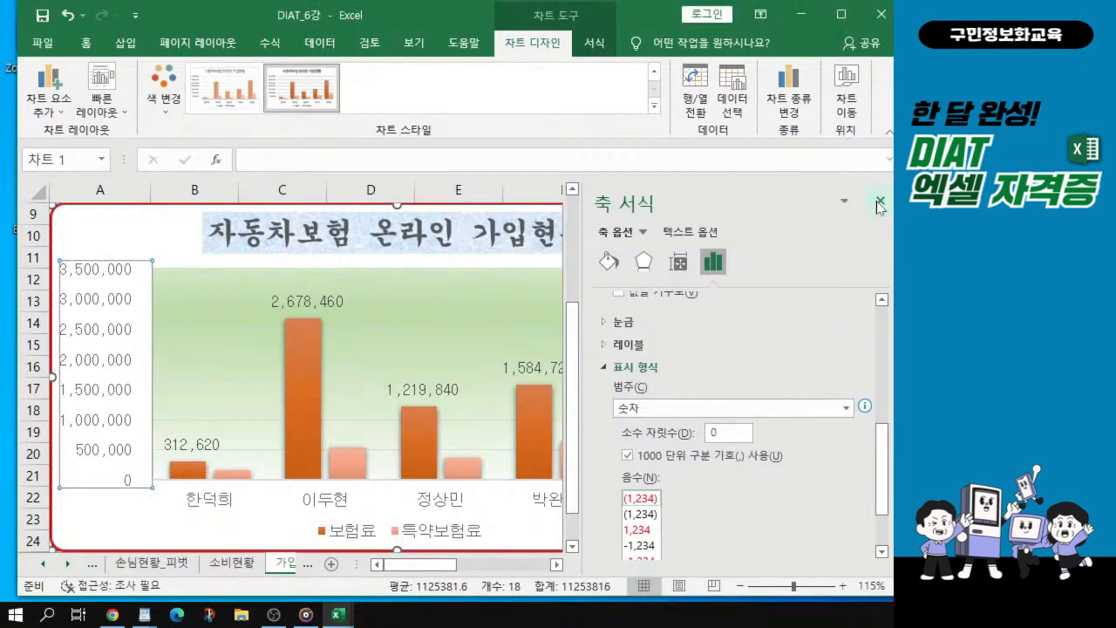
pyautogui.click(879, 203)
pyautogui.click(359, 569)
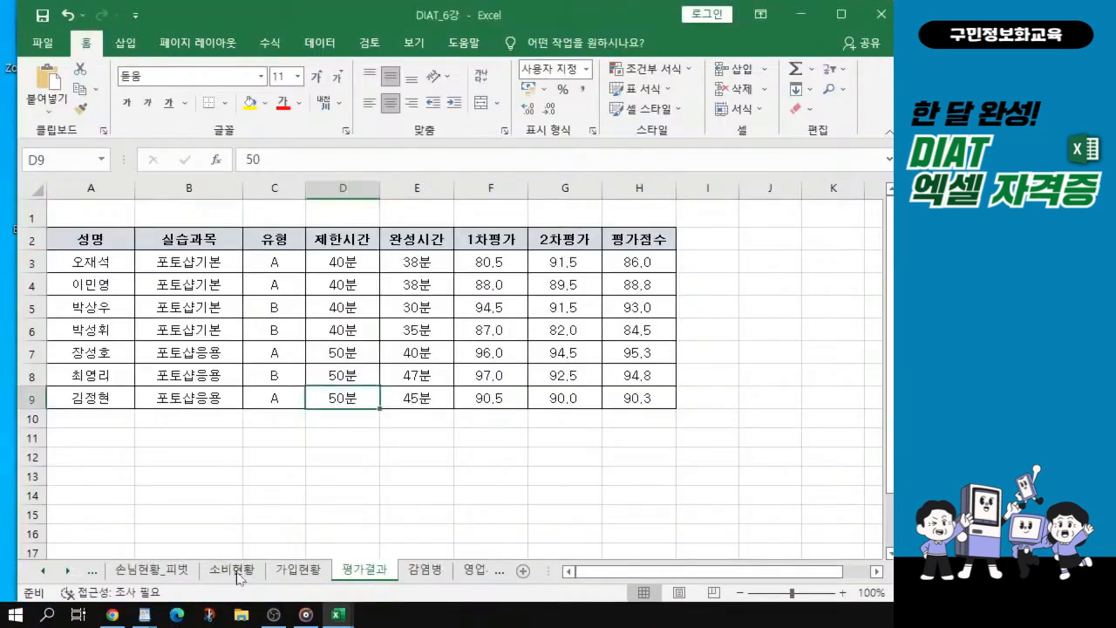
pyautogui.click(234, 571)
pyautogui.press('ctrl')
pyautogui.press('ctrl')
pyautogui.press('ctrl')
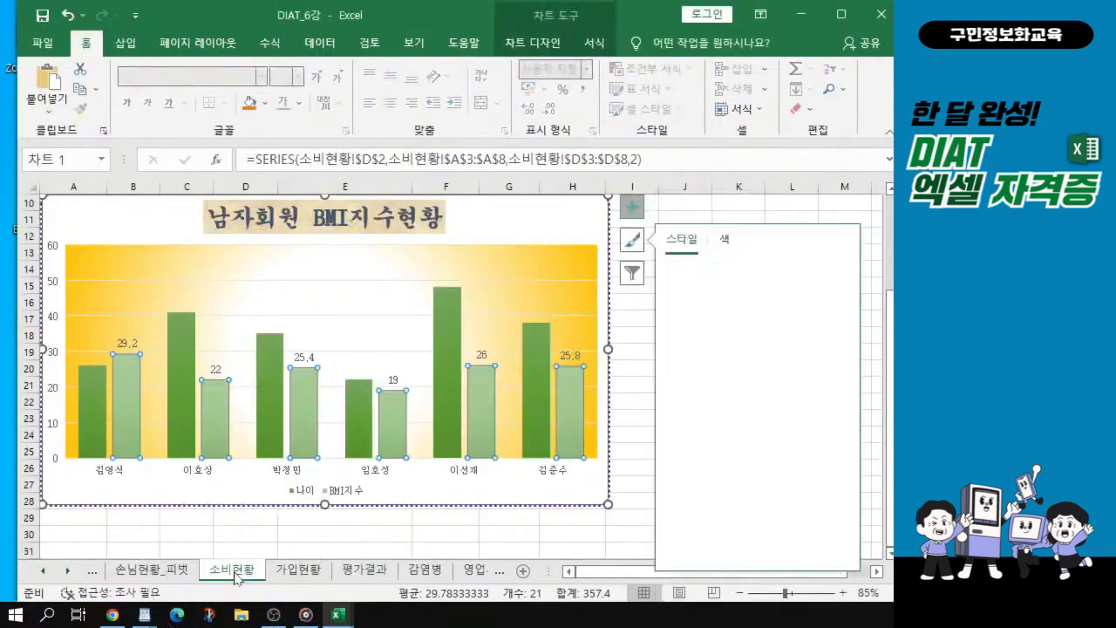
# - Compare the BMI지수 chart's vertical axis with the finished chart in the 차트완성 workbook, and return to DIAT_6강
pyautogui.press('Escape')
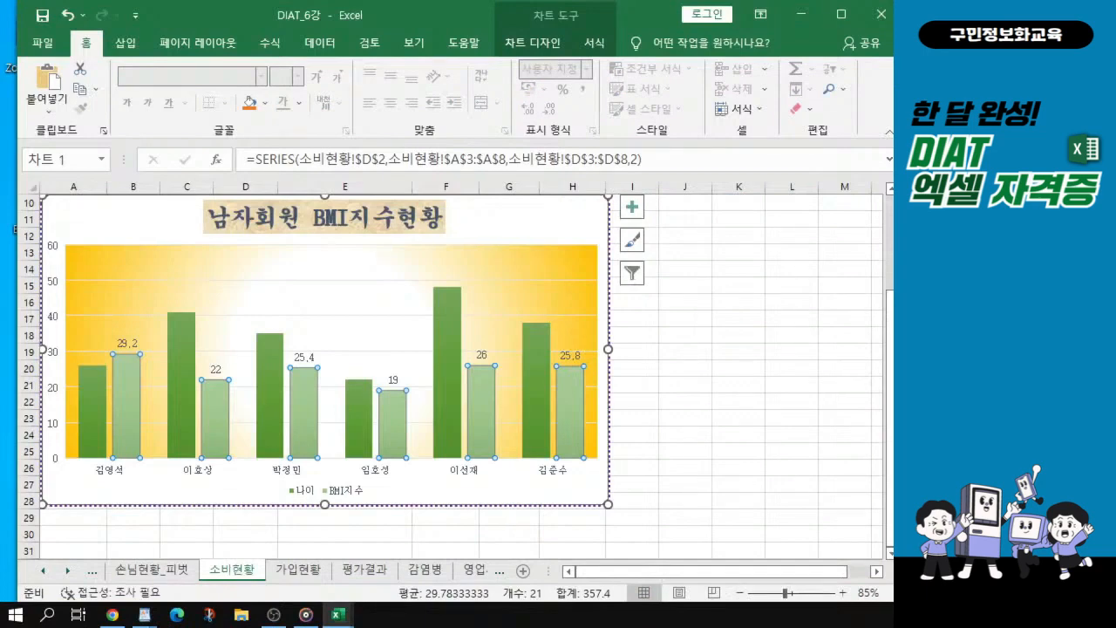
pyautogui.moveTo(1, 337); pyautogui.dragTo(473, 33)
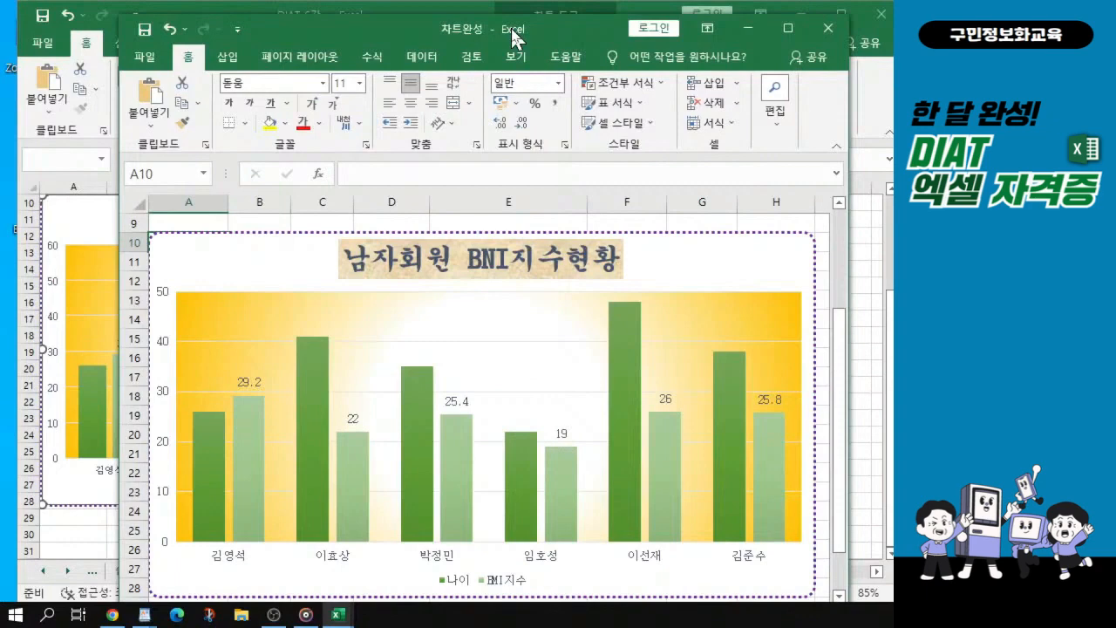
pyautogui.moveTo(512, 29); pyautogui.dragTo(0, 471)
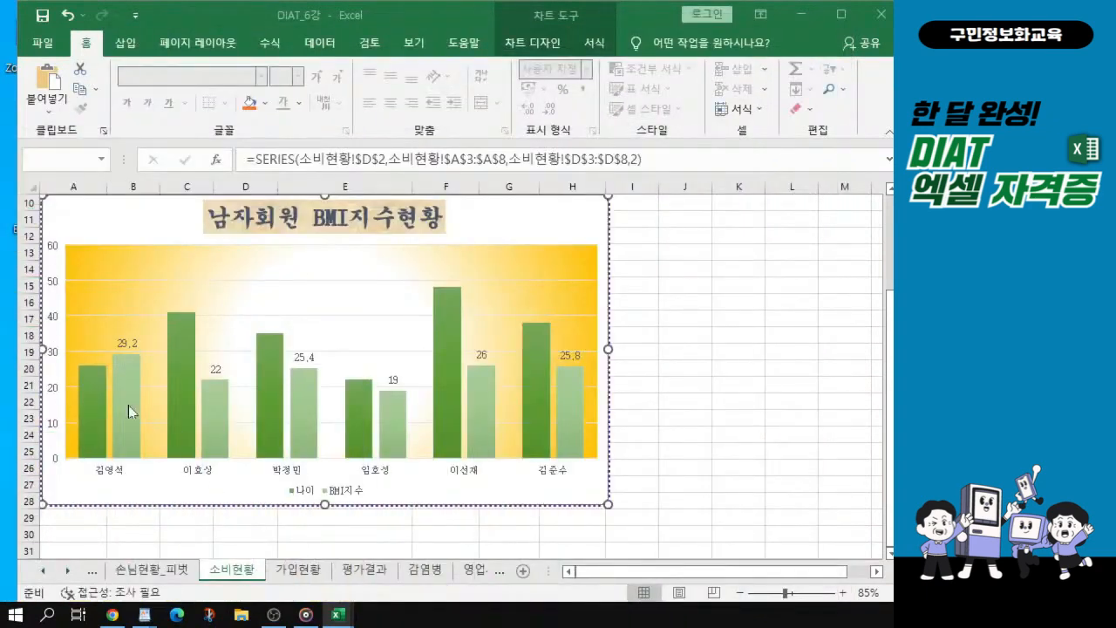
pyautogui.moveTo(128, 405)
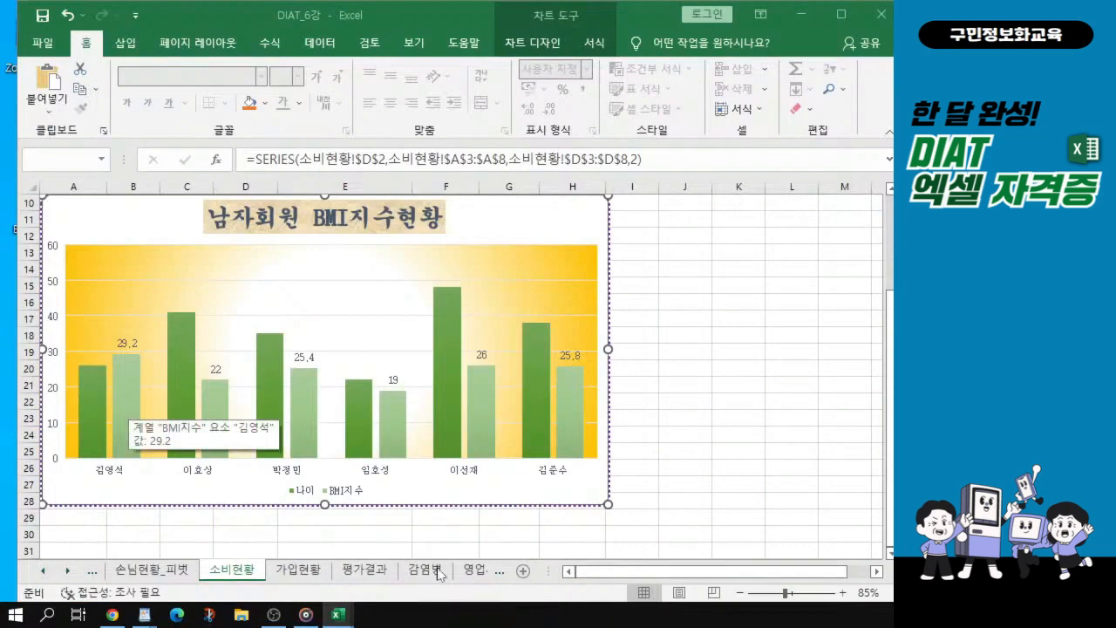
# - Set the maximum bound (최대값) of the 남자회원 BMI지수현황 chart's vertical axis to 50
pyautogui.click(816, 326)
pyautogui.keyDown('ctrl'); pyautogui.scroll(3, 352, 455); pyautogui.keyUp('ctrl')
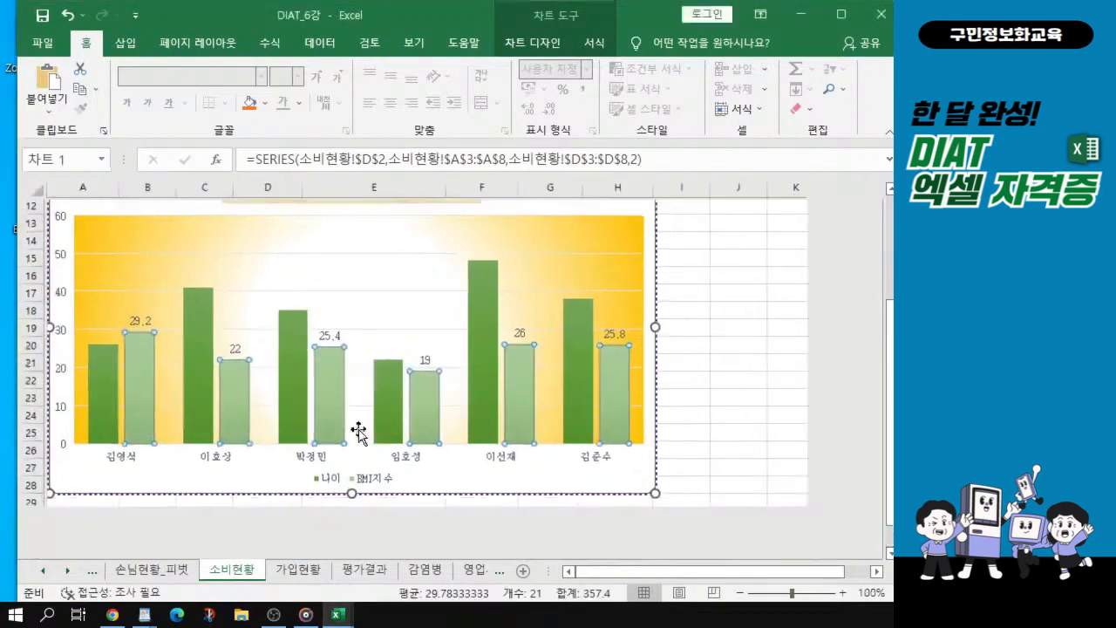
pyautogui.click(75, 325)
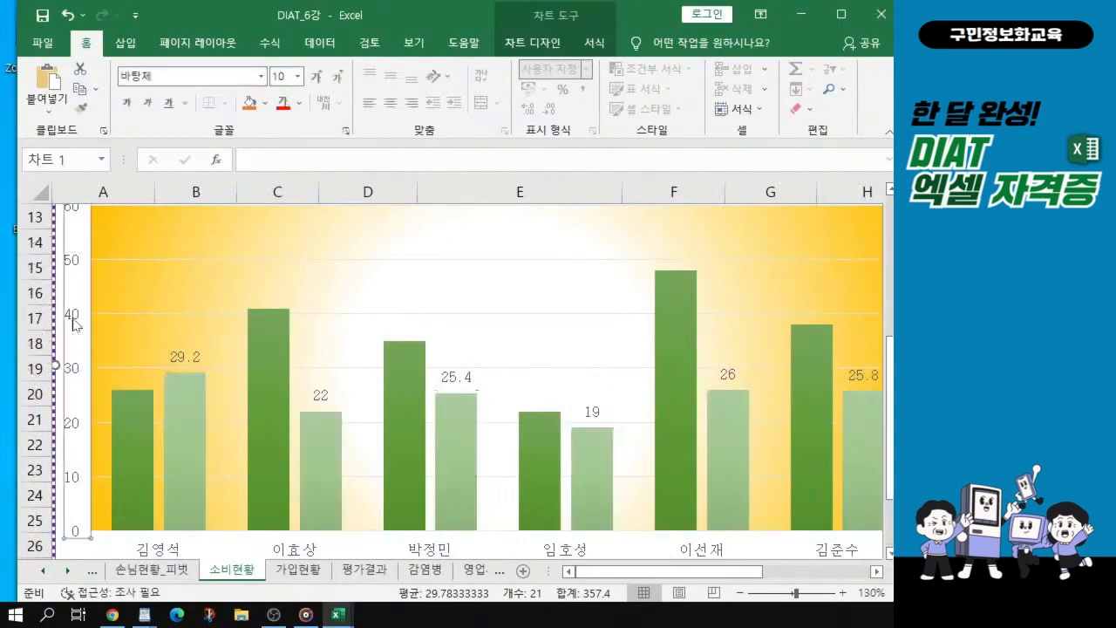
pyautogui.doubleClick(75, 325)
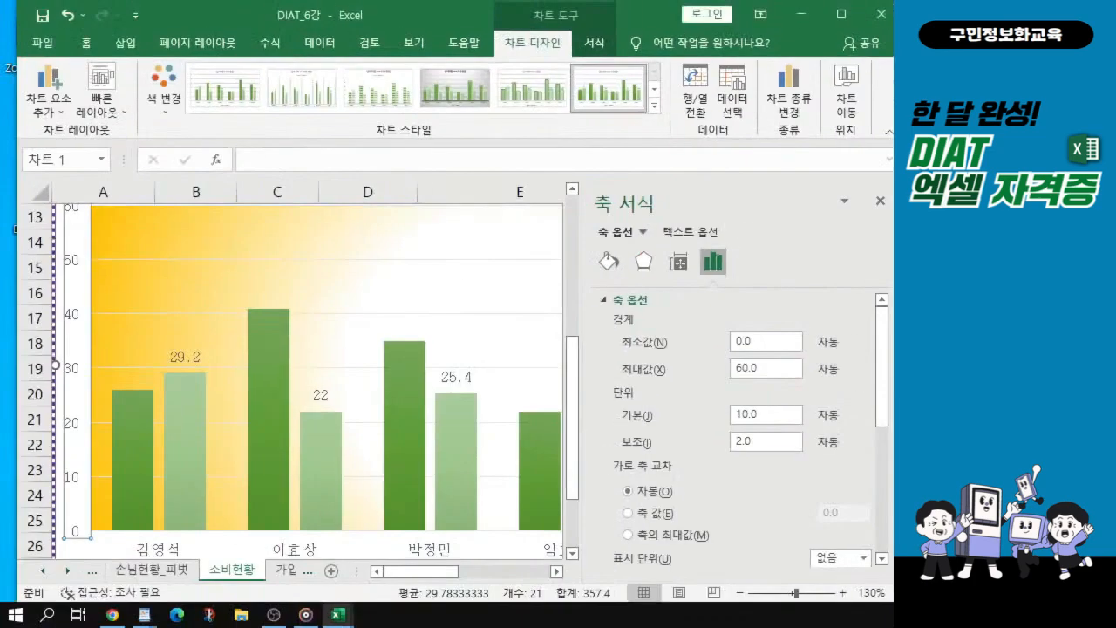
pyautogui.moveTo(761, 368); pyautogui.dragTo(668, 356)
pyautogui.write('50')
pyautogui.press('Return')
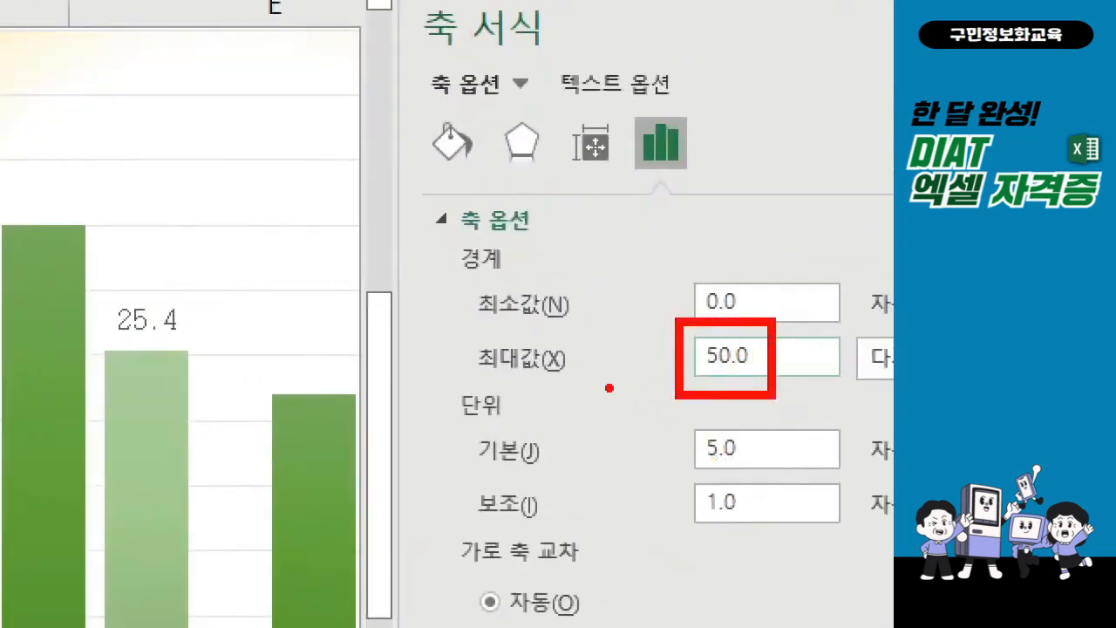
pyautogui.moveTo(581, 396)
pyautogui.mouseDown()
pyautogui.moveTo(590, 409)
pyautogui.moveTo(630, 364)
pyautogui.mouseUp()
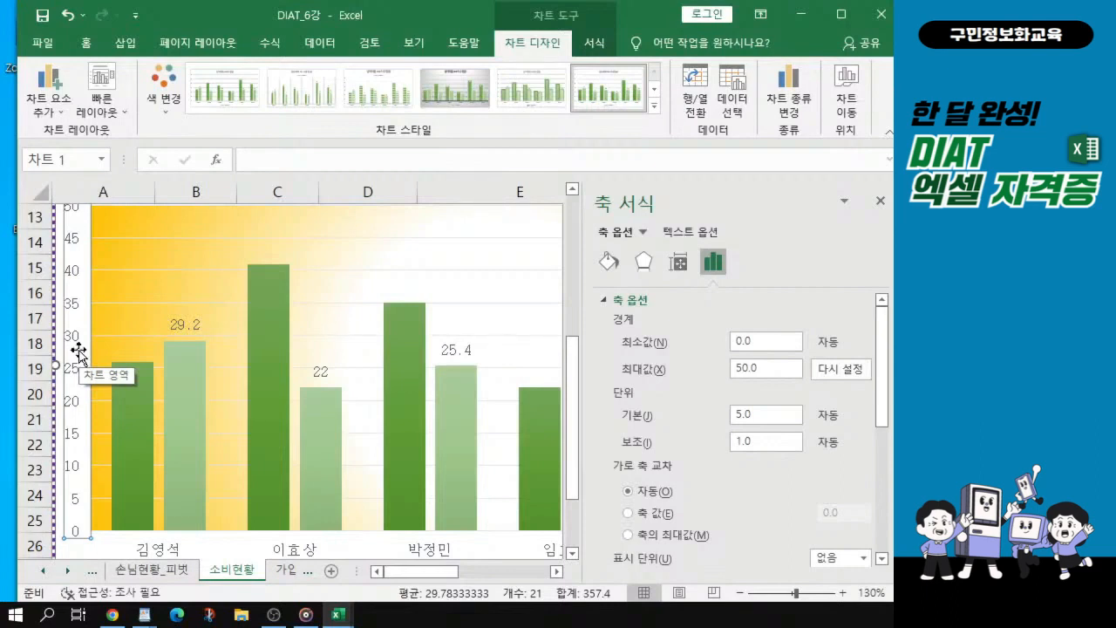
# - Set the major unit (기본) of the chart's vertical axis to 10
pyautogui.click(754, 415)
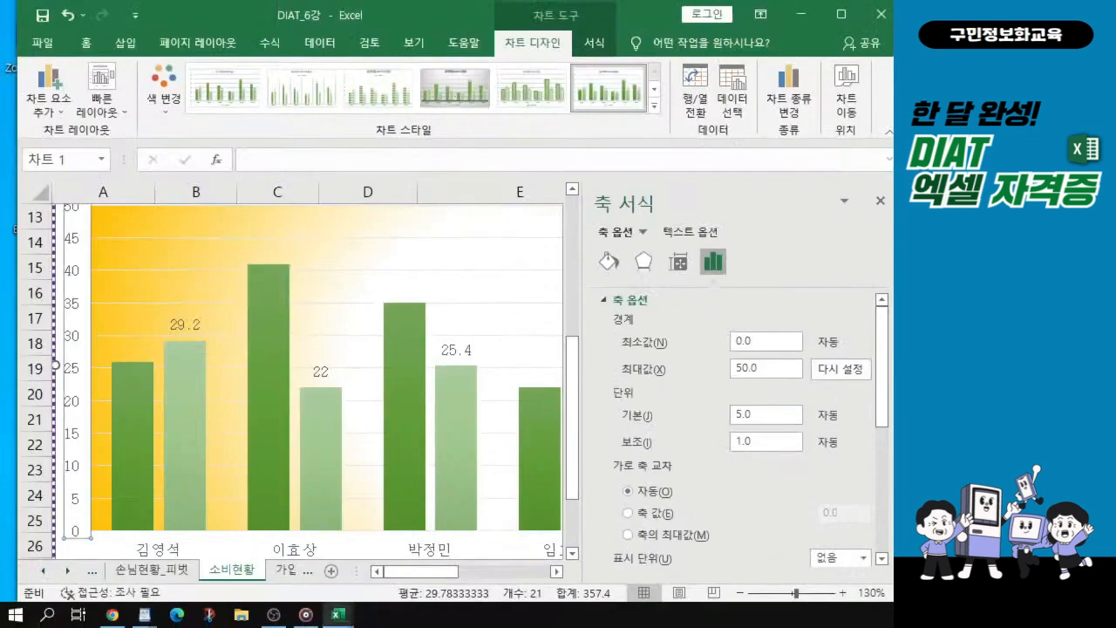
pyautogui.press('Return')
pyautogui.write('10')
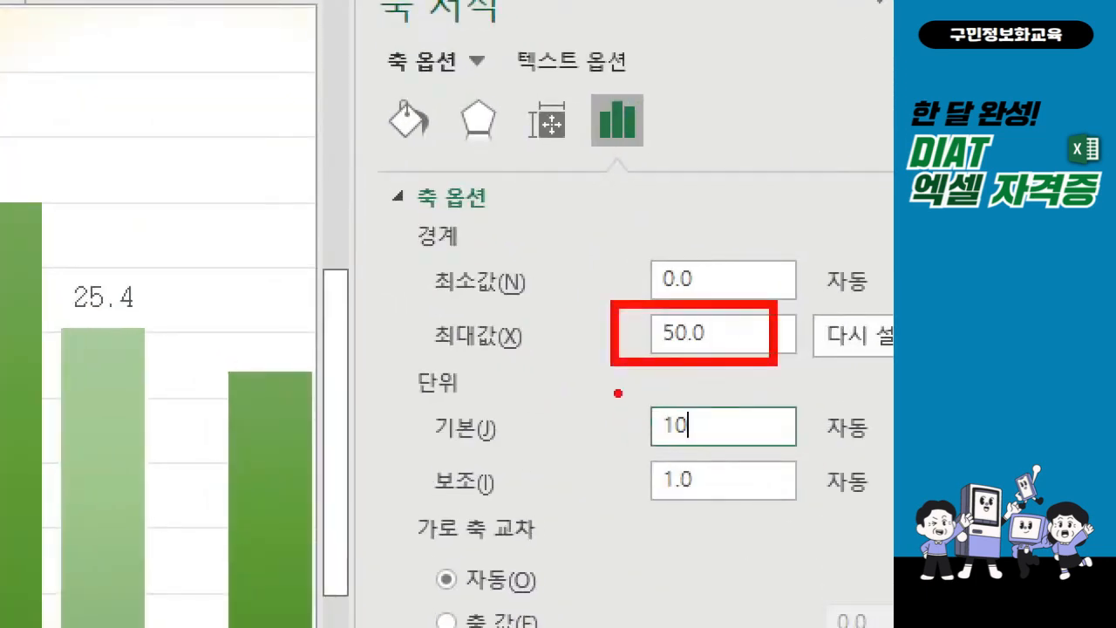
pyautogui.moveTo(541, 312); pyautogui.dragTo(621, 275)
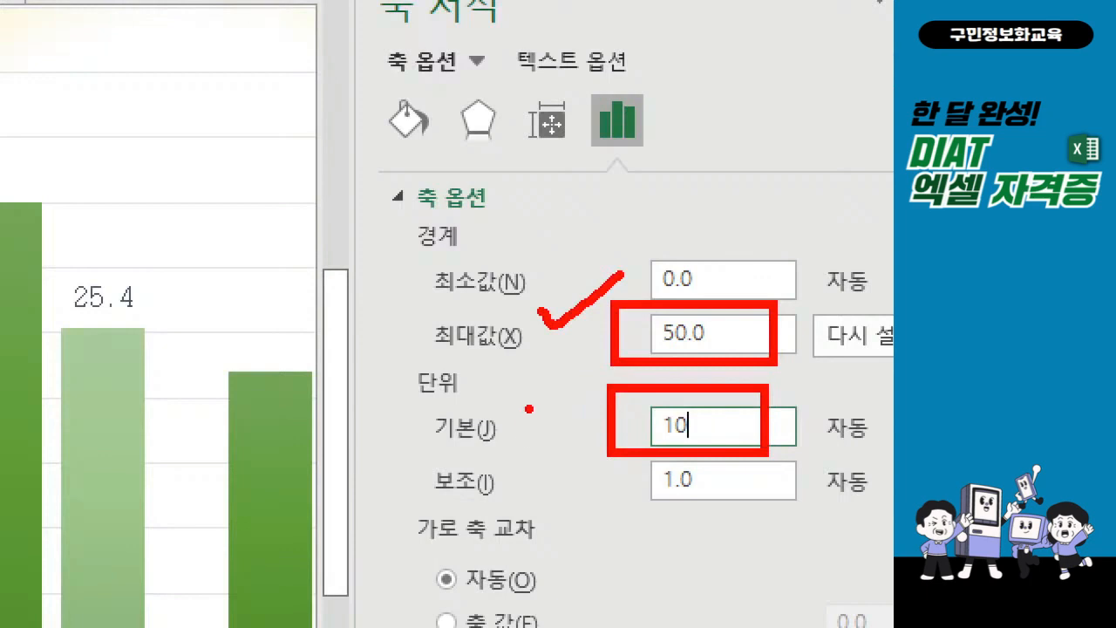
pyautogui.moveTo(525, 399); pyautogui.dragTo(626, 371)
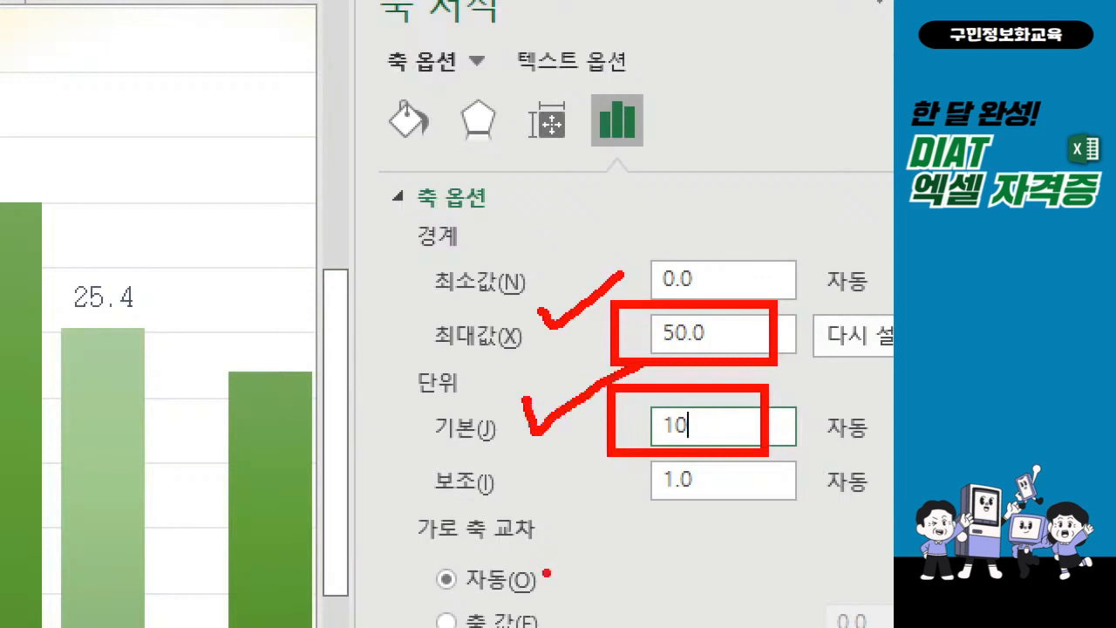
pyautogui.press('Escape')
pyautogui.press('Escape')
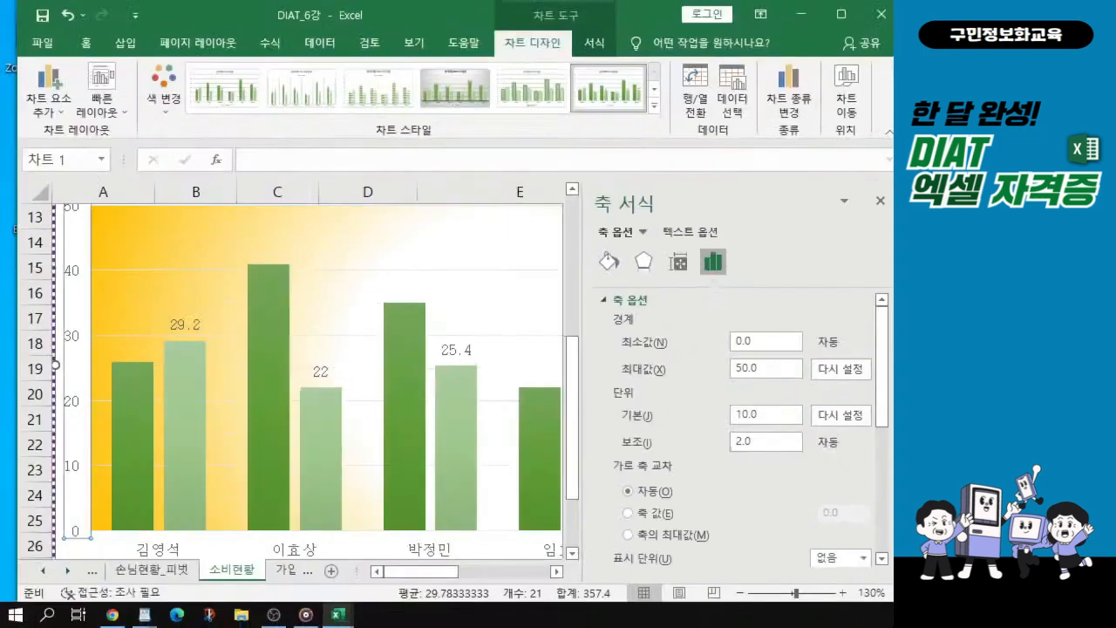
# - Close the vertical axis's formatting pane and deselect the chart
pyautogui.click(78, 416)
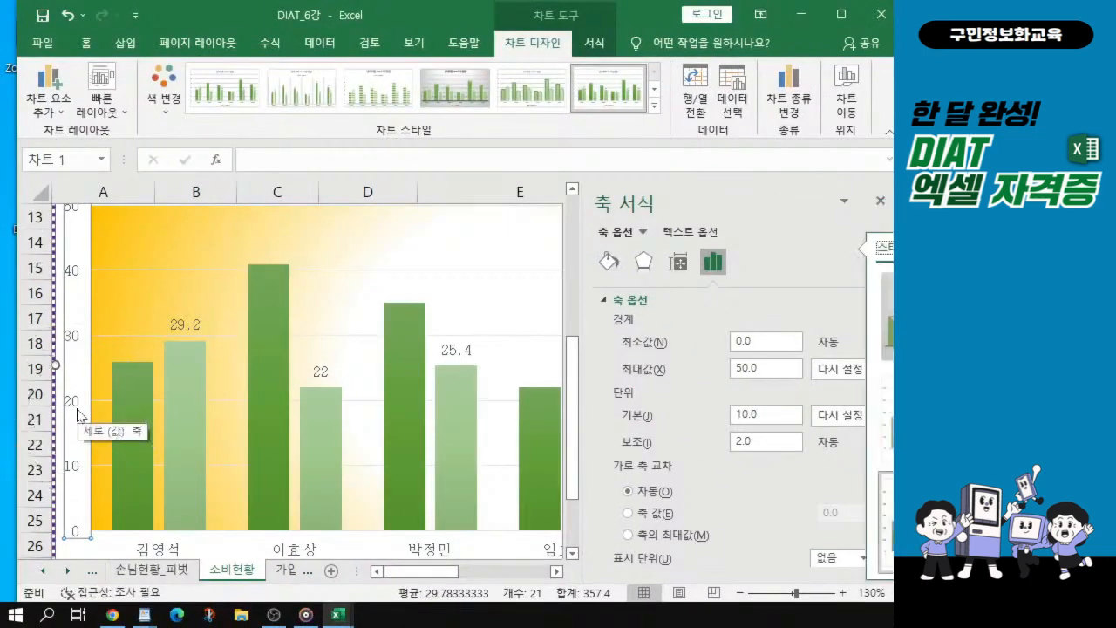
pyautogui.click(79, 416)
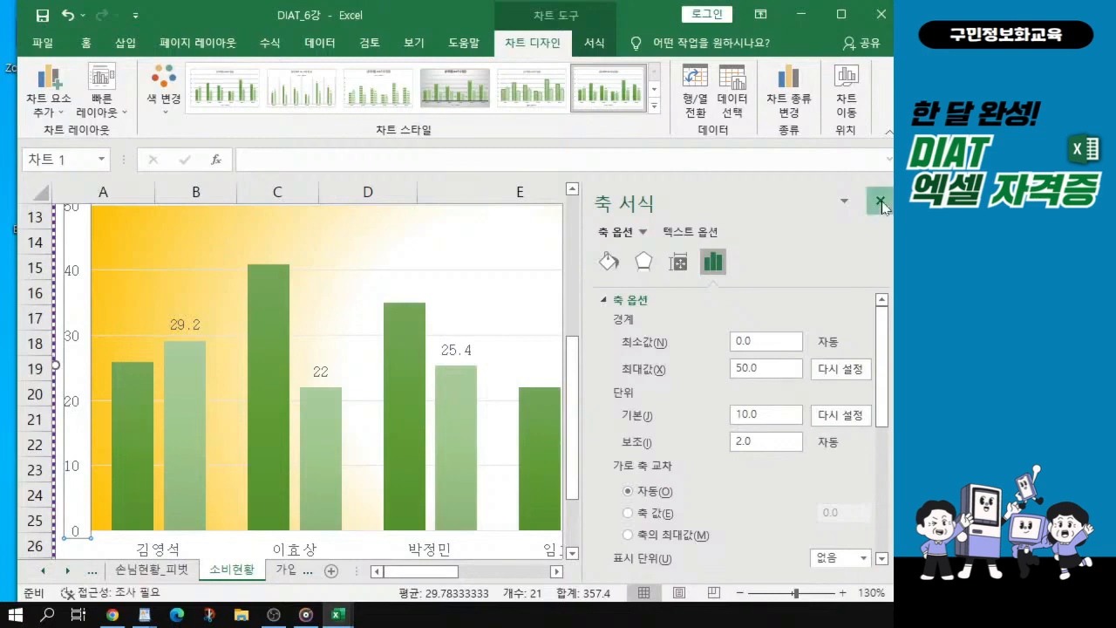
pyautogui.press('ctrl')
pyautogui.press('ctrl')
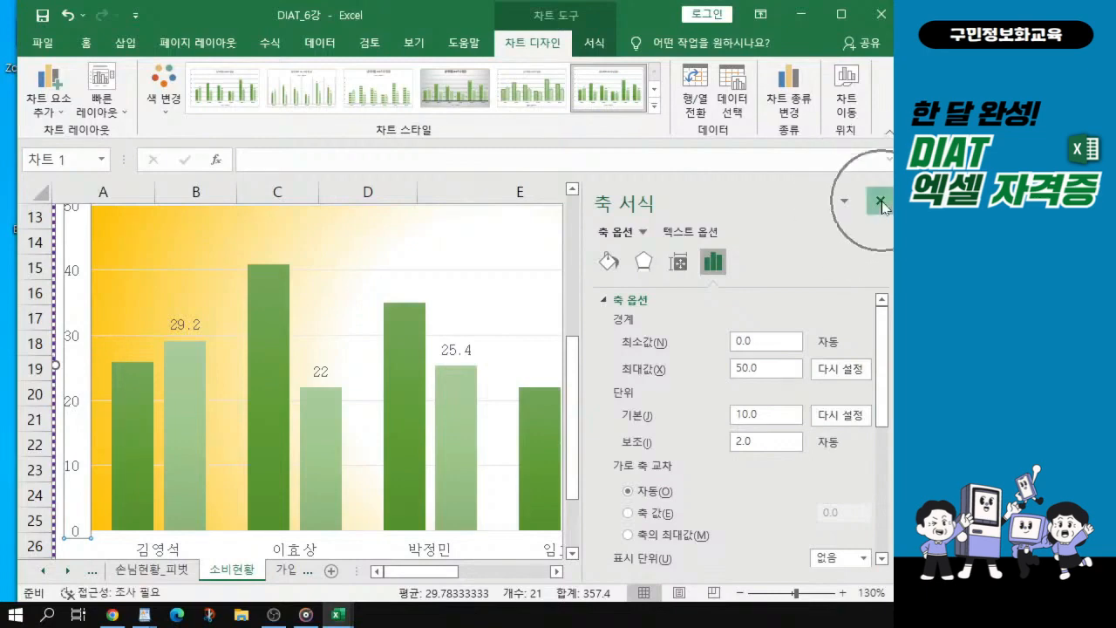
pyautogui.click(880, 203)
pyautogui.press('Escape')
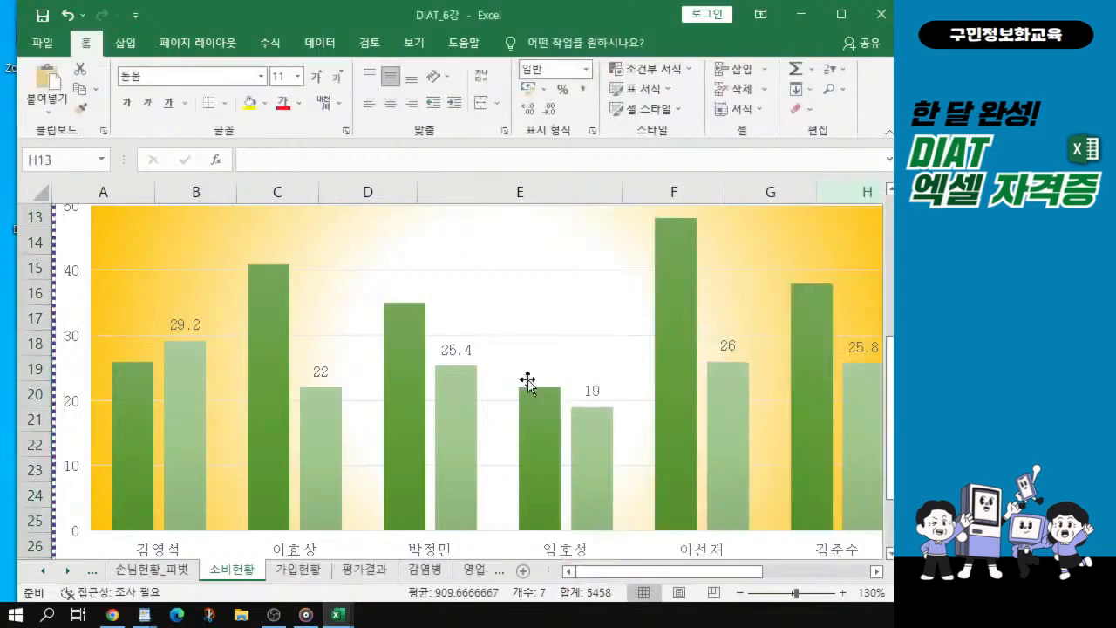
# - Go to the 평가결과 sheet
pyautogui.scroll(-2, 526, 381)
pyautogui.scroll(1, 526, 311)
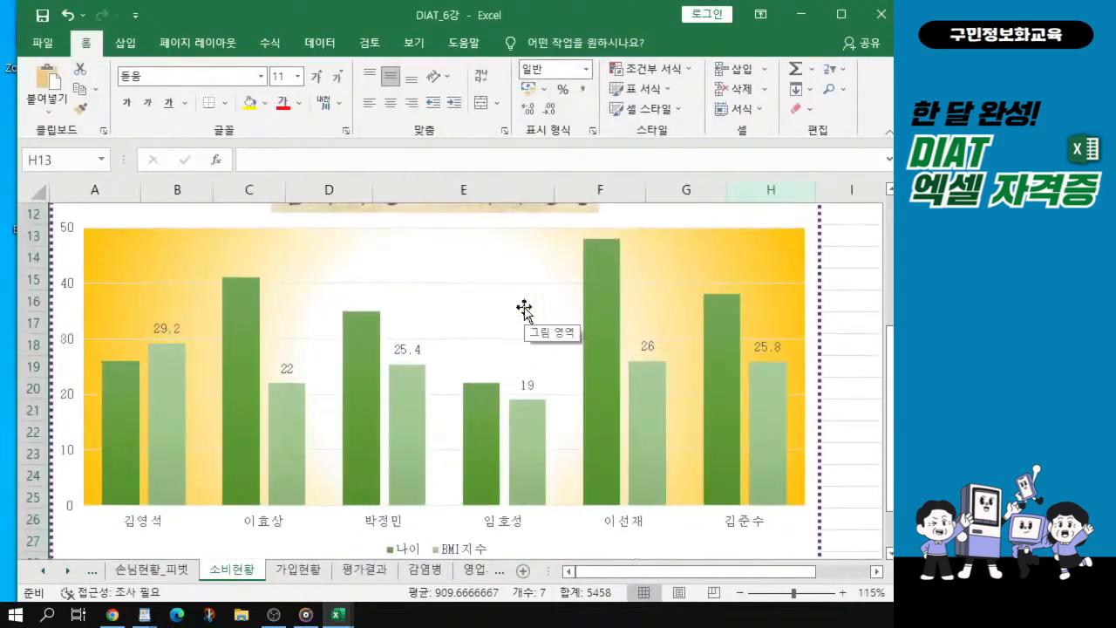
pyautogui.scroll(-1, 526, 312)
pyautogui.press('ctrl')
pyautogui.press('ctrl')
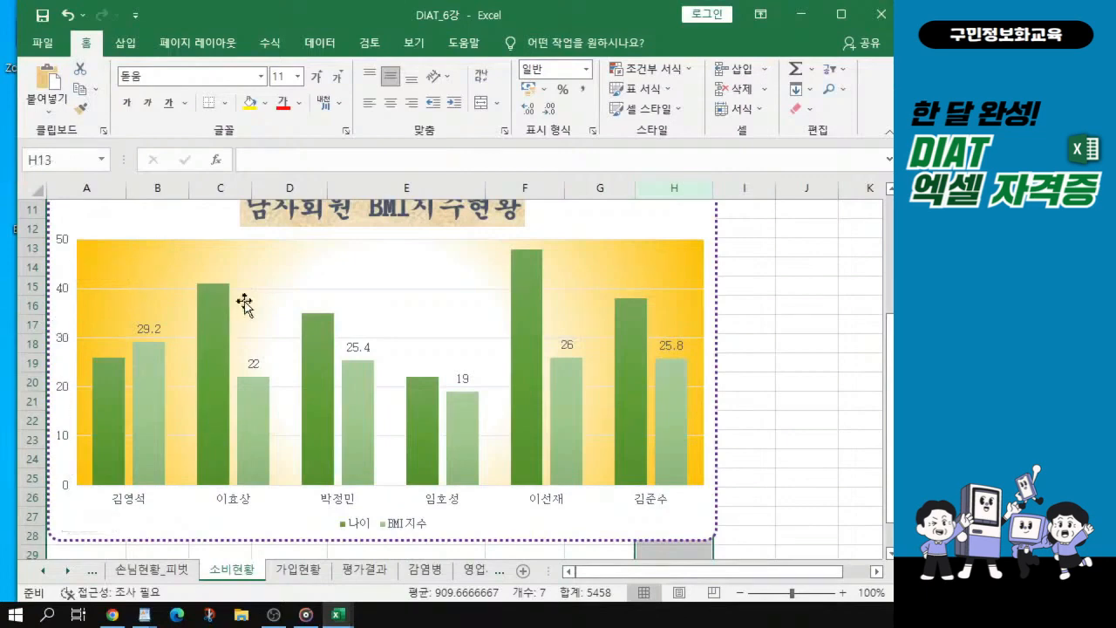
pyautogui.scroll(1, 880, 349)
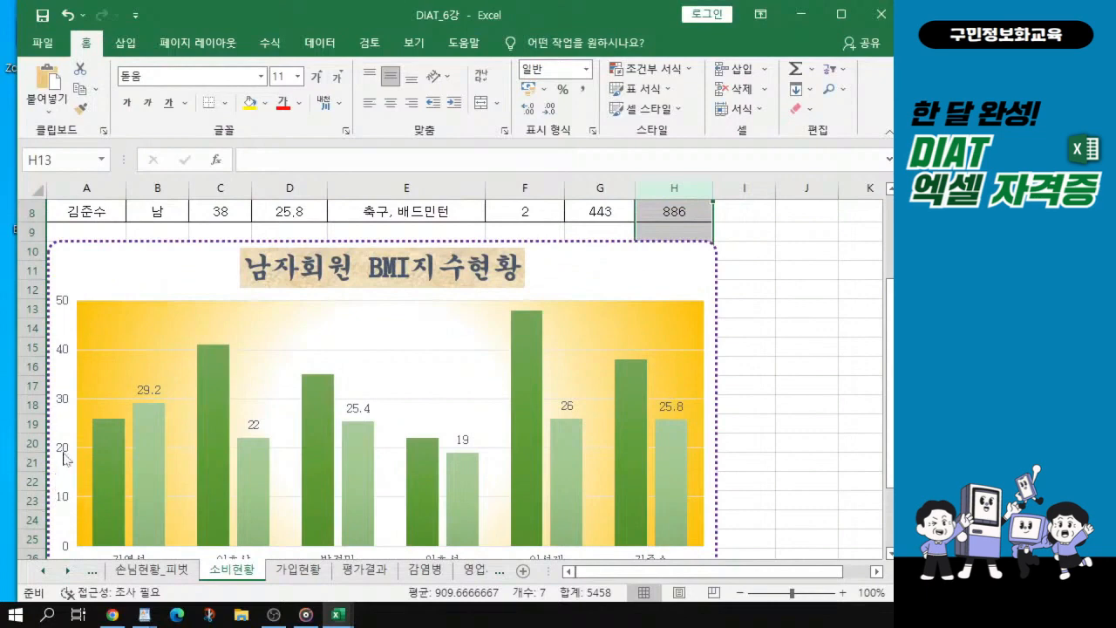
pyautogui.click(364, 569)
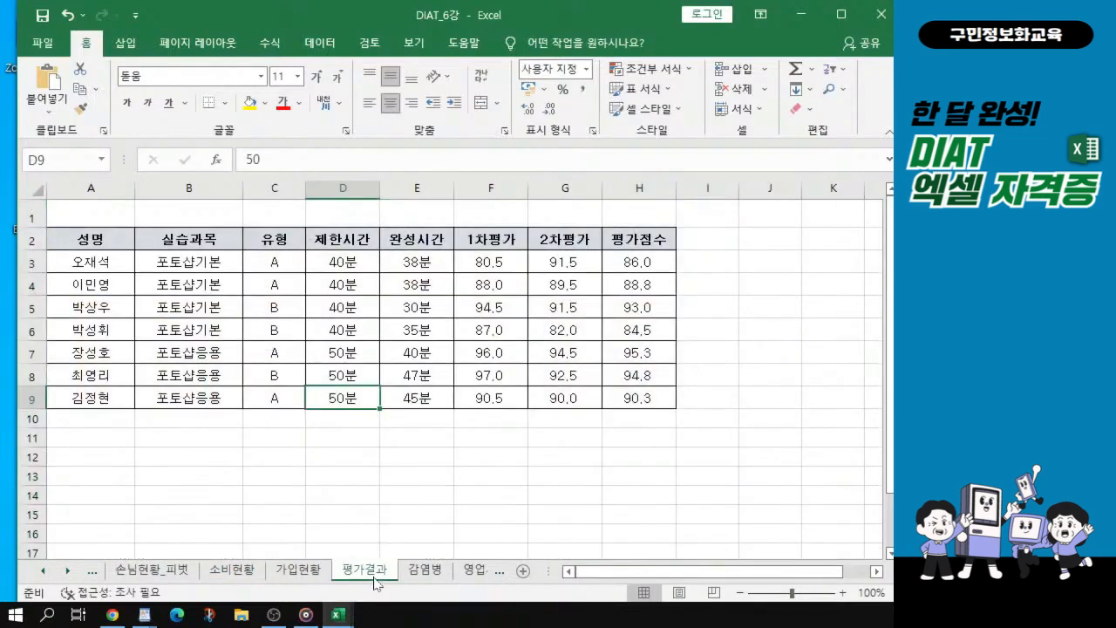
pyautogui.hotkey('alt', 'Tab')
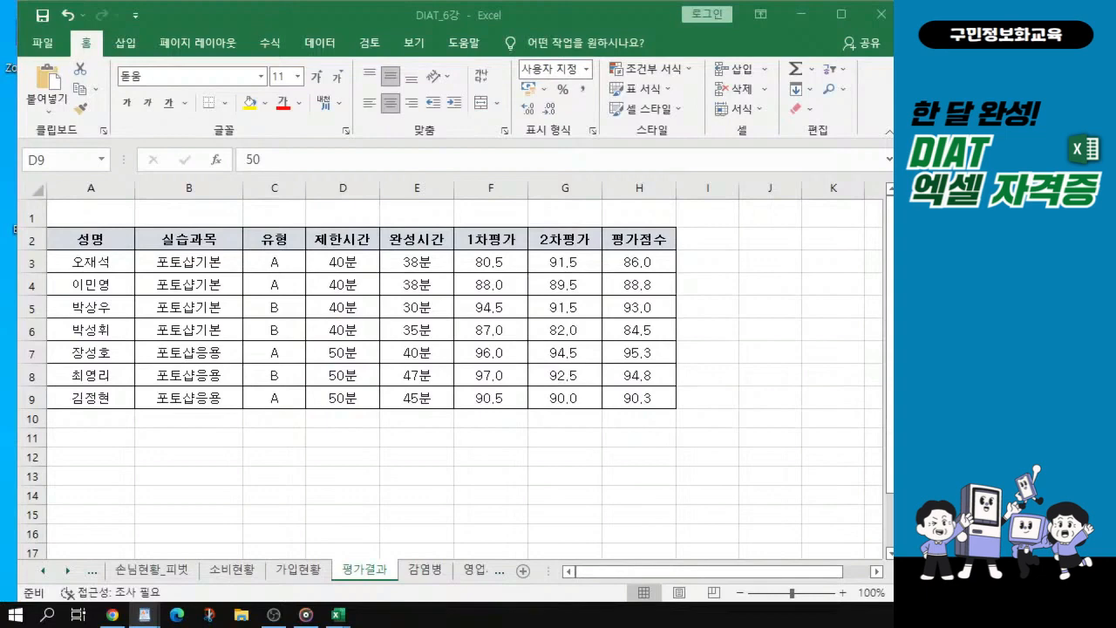
pyautogui.hotkey('alt', 'Tab')
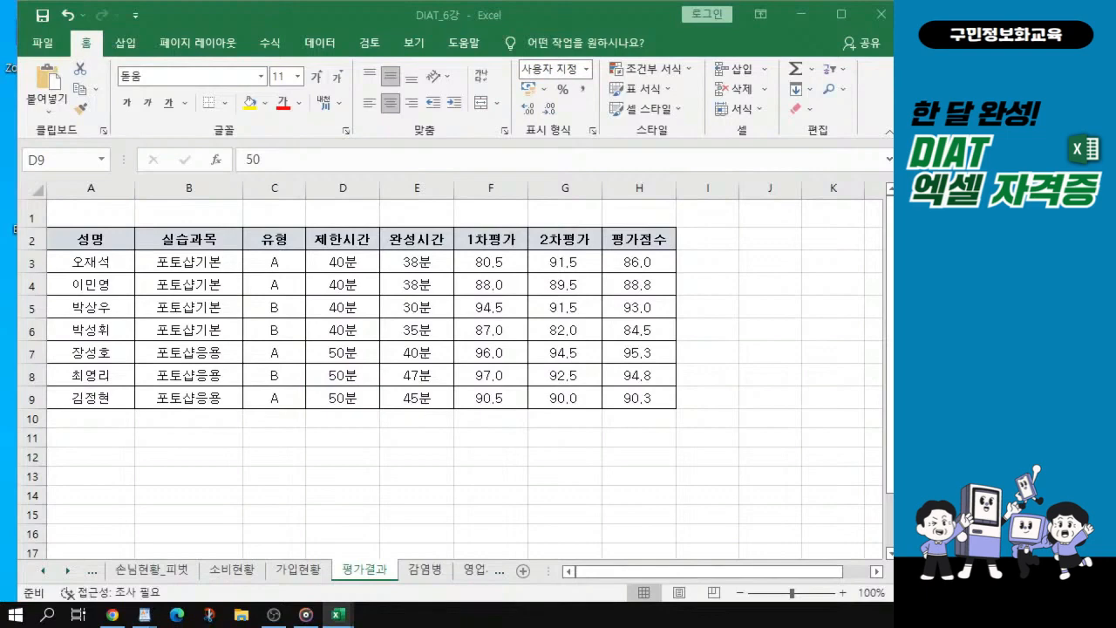
pyautogui.hotkey('alt', 'Tab')
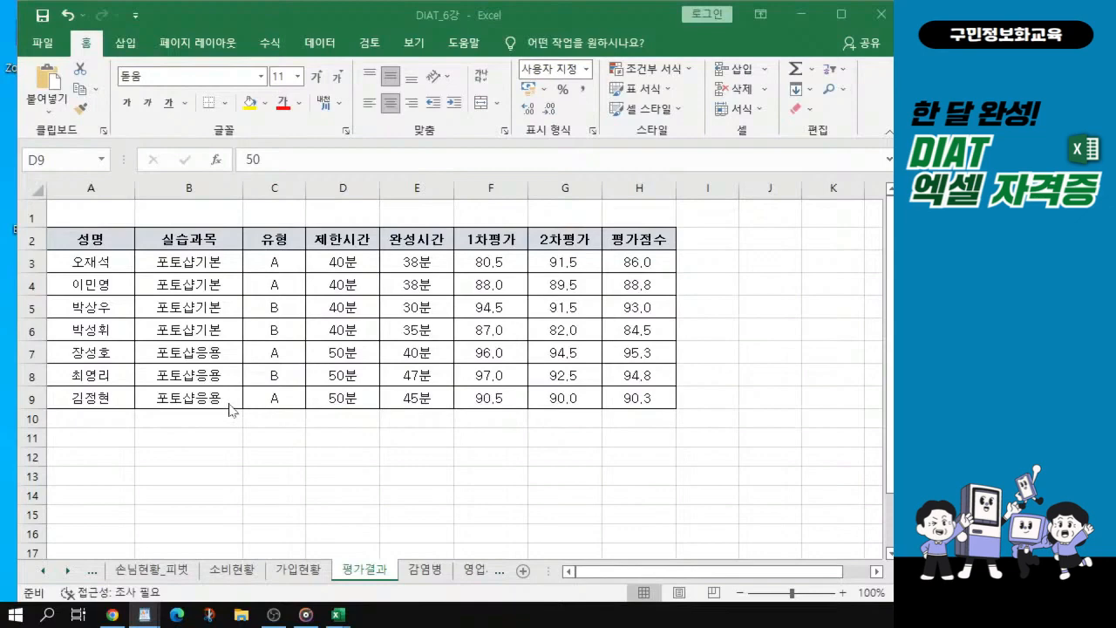
# - Insert a 2-D clustered column chart (2차원 세로 막대형) from the 성명, 1차평가 and 2차평가 data in A2:A9 and F2:G9
pyautogui.click(97, 256)
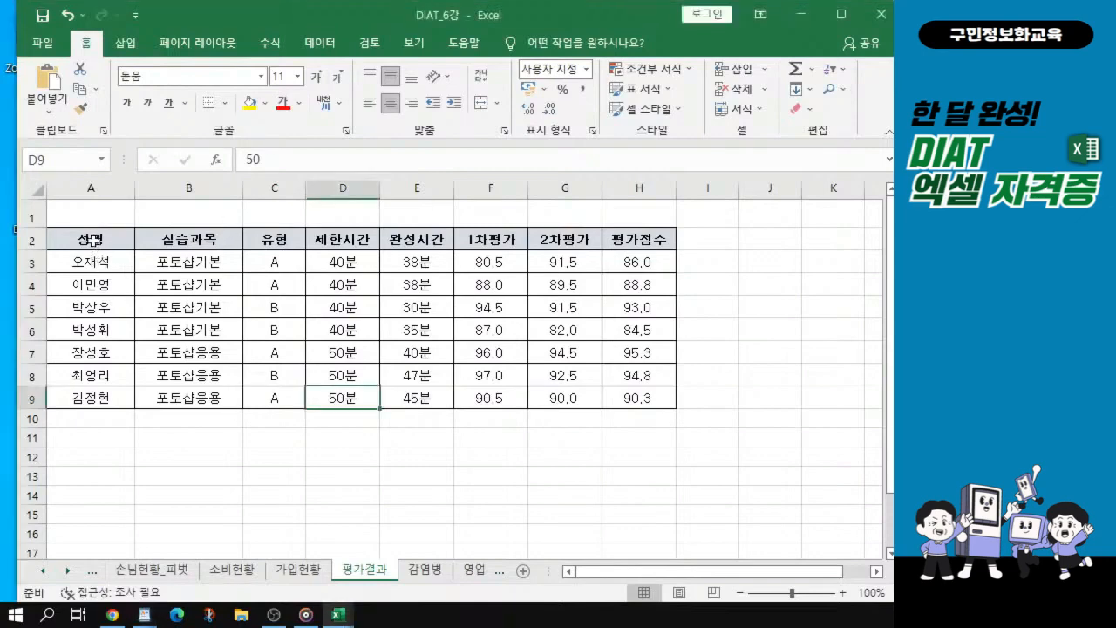
pyautogui.scroll(3, 95, 240)
pyautogui.click(106, 261)
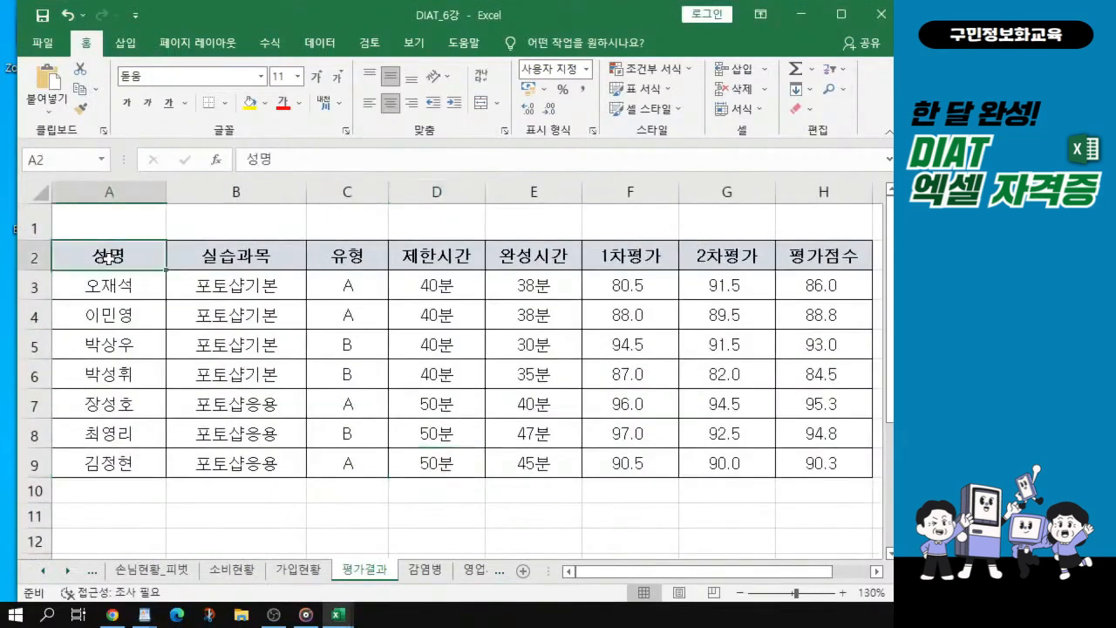
pyautogui.moveTo(108, 270); pyautogui.dragTo(108, 463)
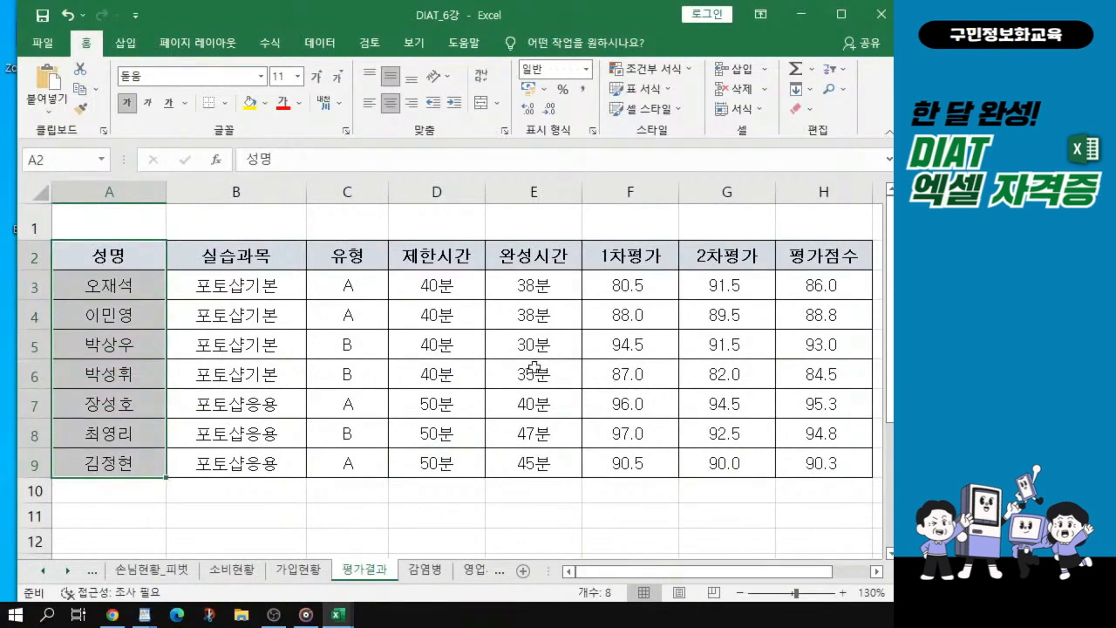
pyautogui.keyDown('ctrl'); pyautogui.click(632, 254); pyautogui.keyUp('ctrl')
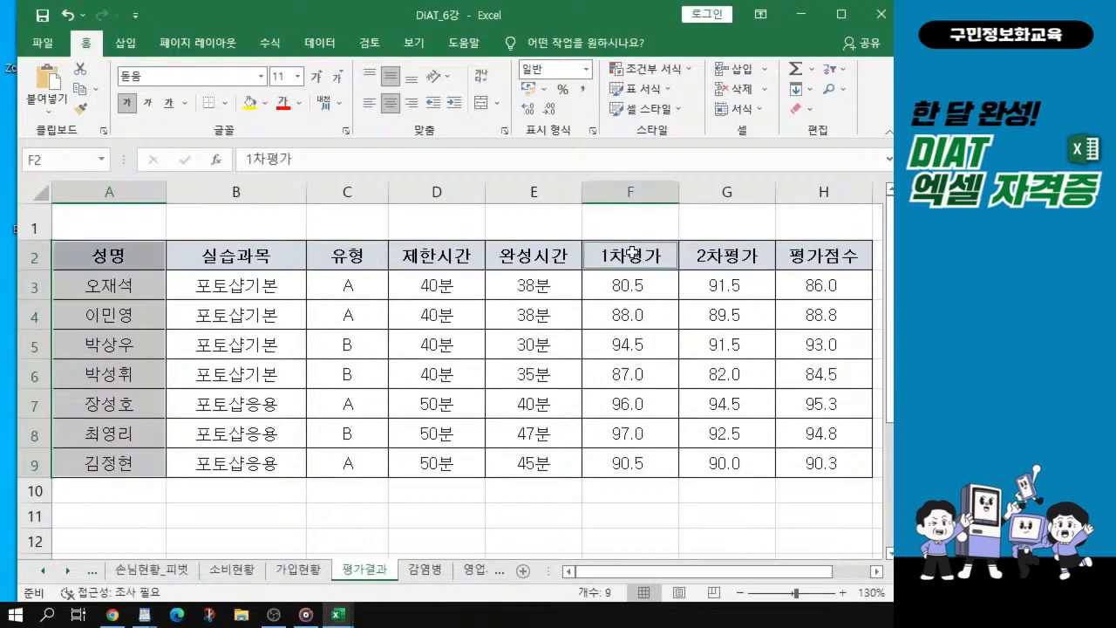
pyautogui.moveTo(632, 254); pyautogui.dragTo(706, 460)
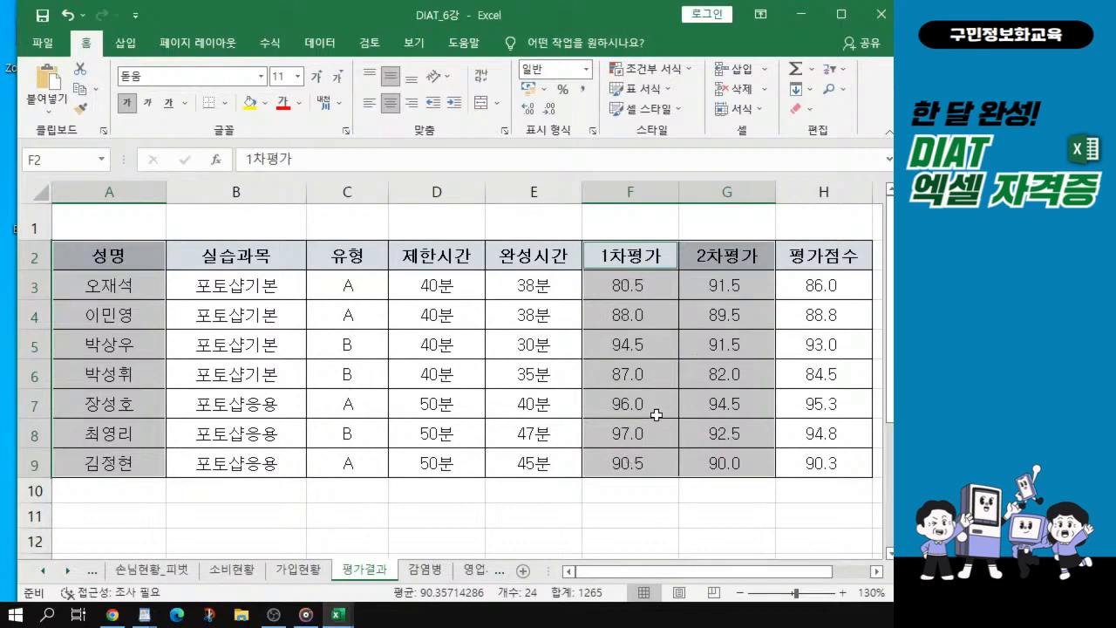
pyautogui.click(122, 45)
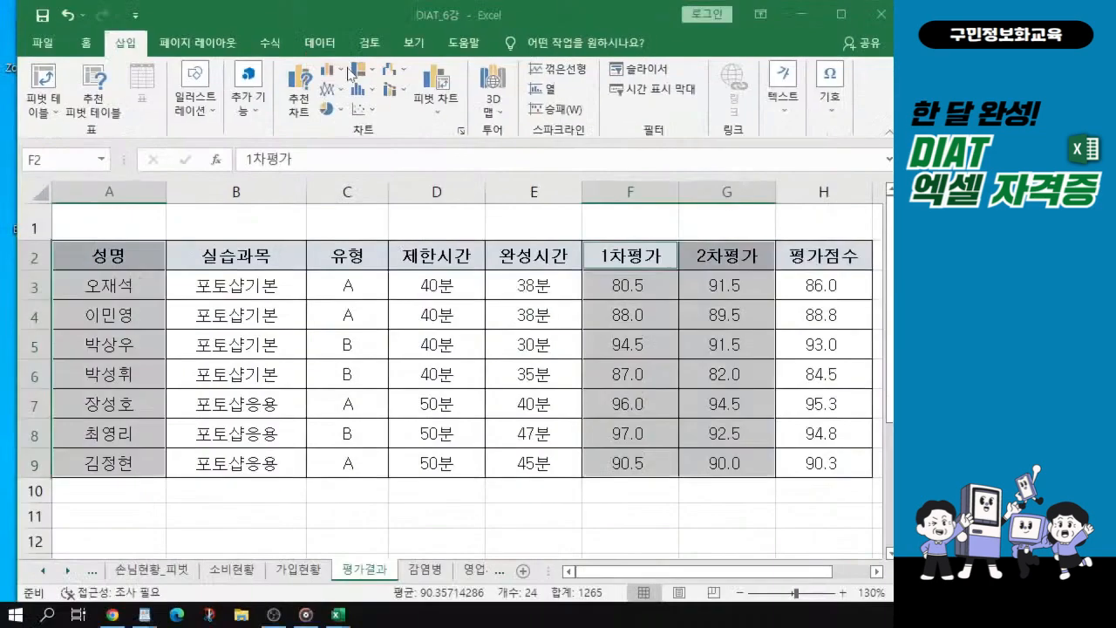
pyautogui.click(332, 140)
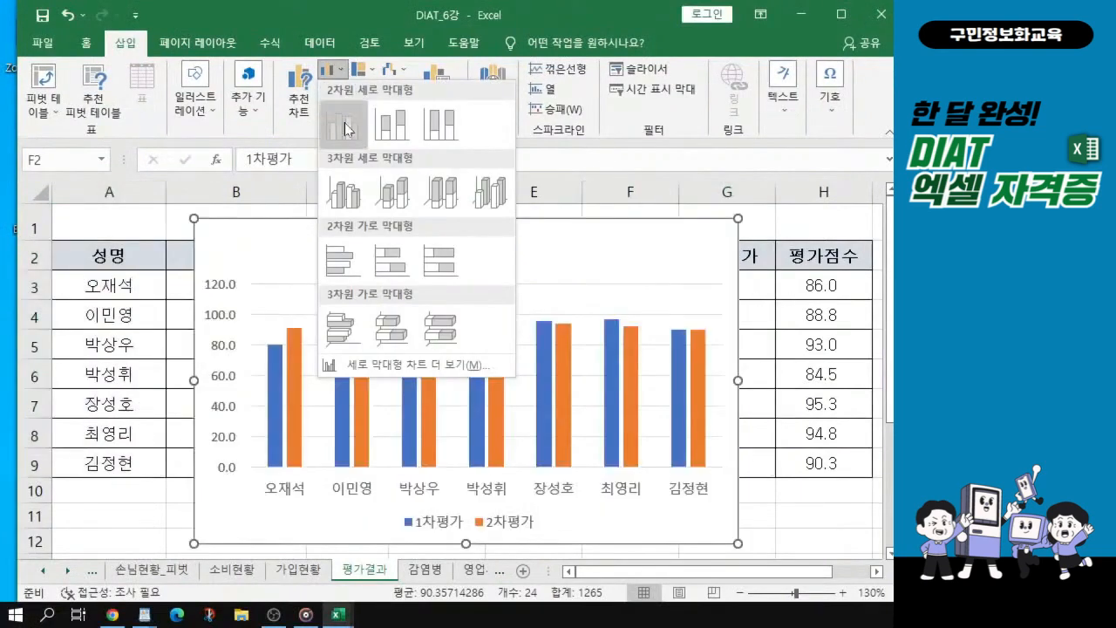
pyautogui.click(348, 129)
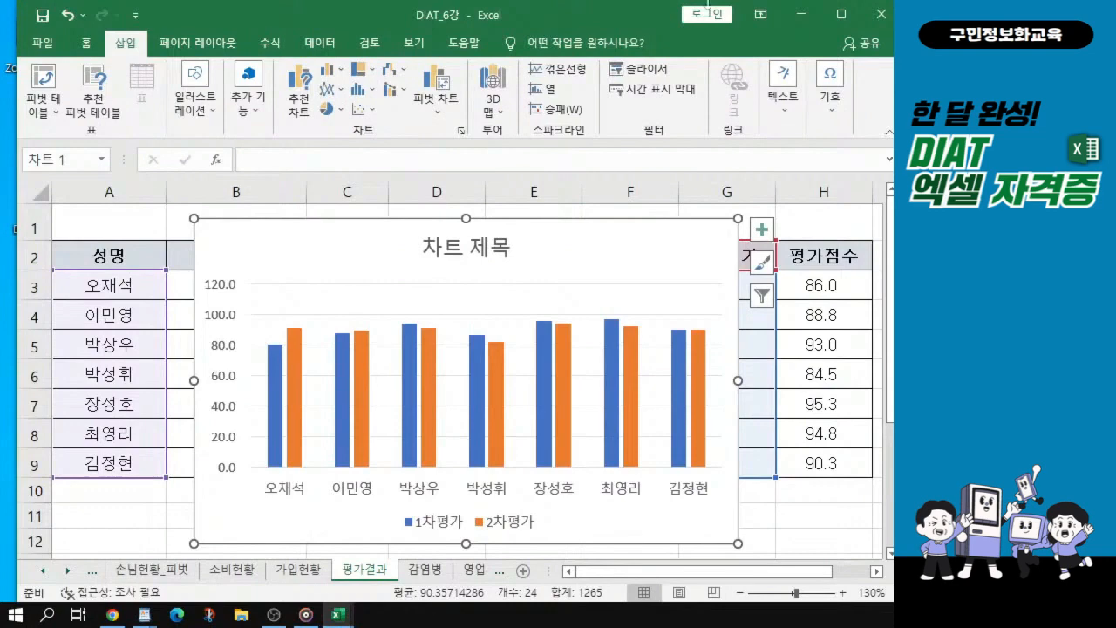
# - Examine the finished 포토샵 과목 평가결과 chart in the 차트완성 workbook, and return to DIAT_6강
pyautogui.moveTo(0, 558); pyautogui.dragTo(453, 30)
pyautogui.scroll(-1, 456, 427)
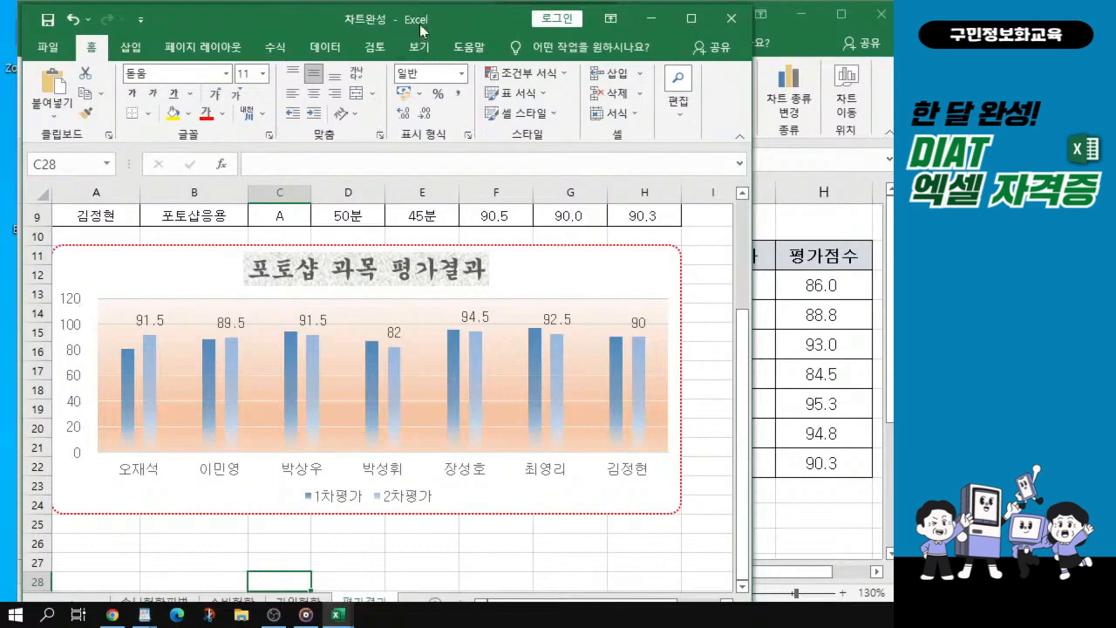
pyautogui.moveTo(420, 32); pyautogui.dragTo(0, 100)
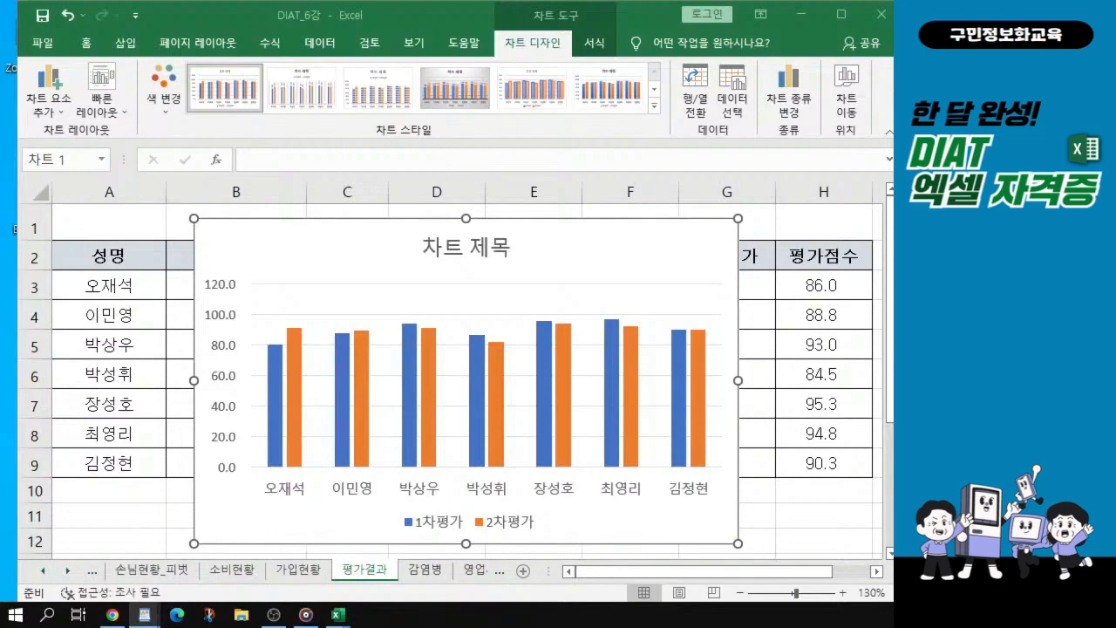
# - Replace the chart title's placeholder text with 포토샵 과목 평가결과
pyautogui.click(484, 246)
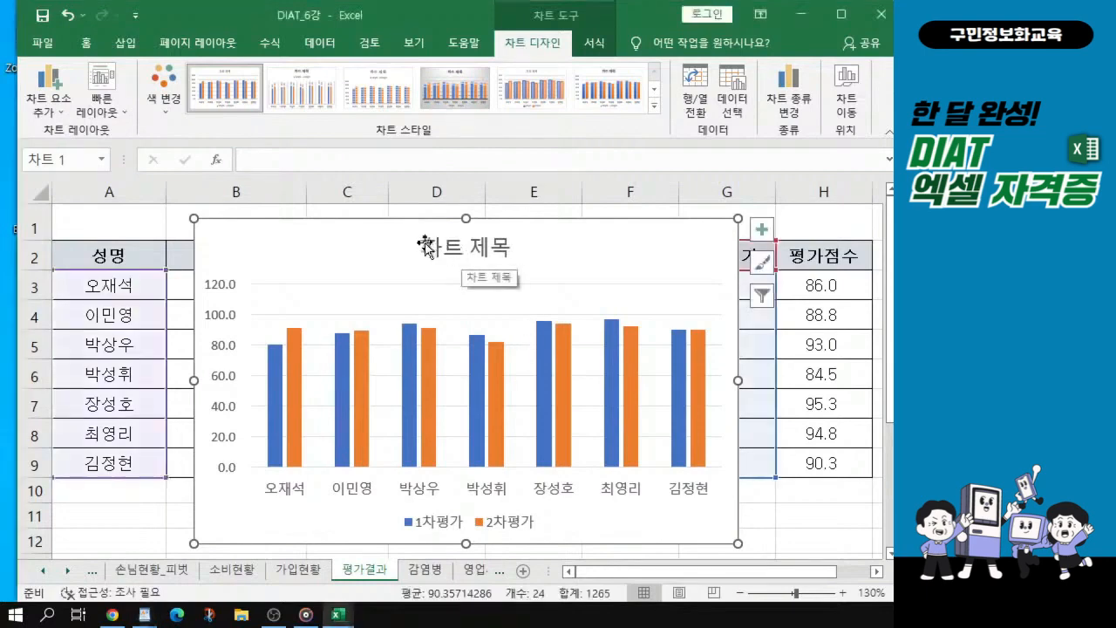
pyautogui.moveTo(422, 247); pyautogui.dragTo(515, 252)
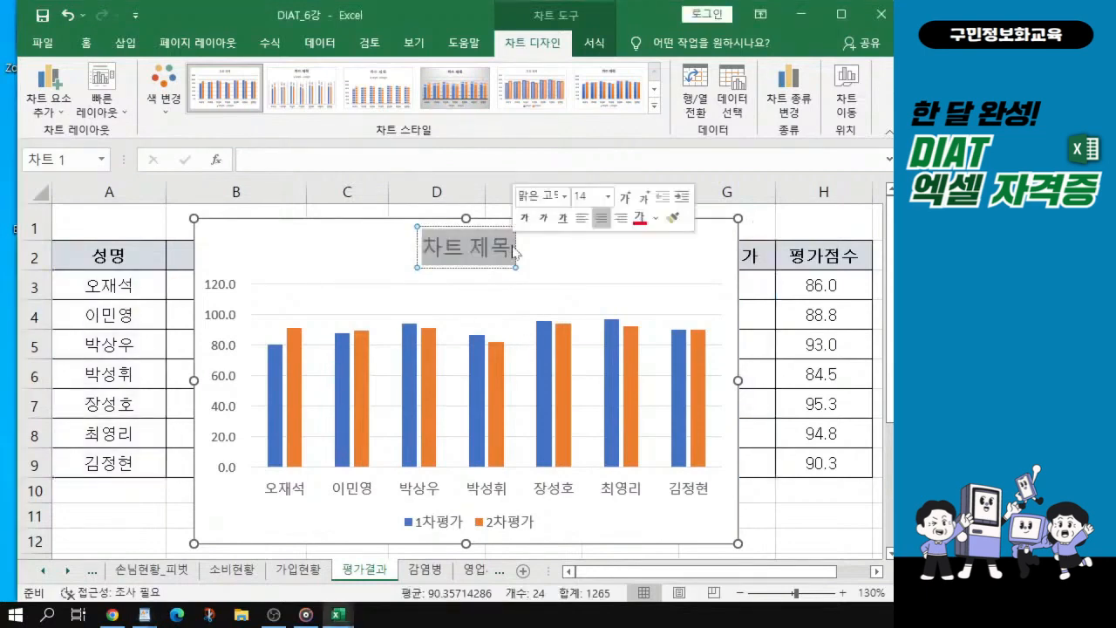
pyautogui.write('포')
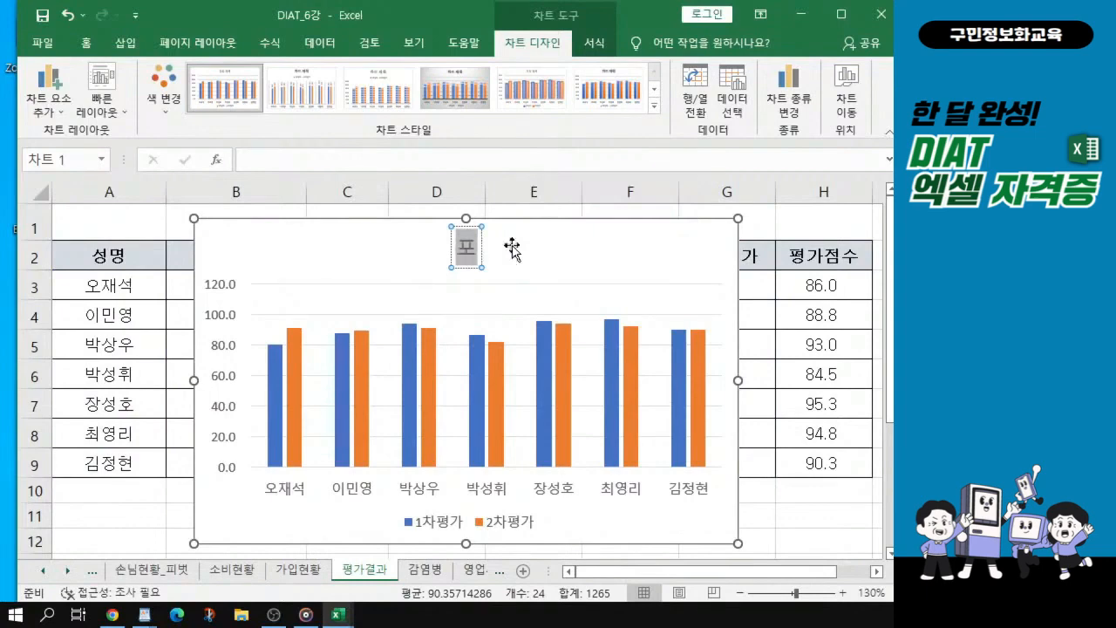
pyautogui.write('토샵')
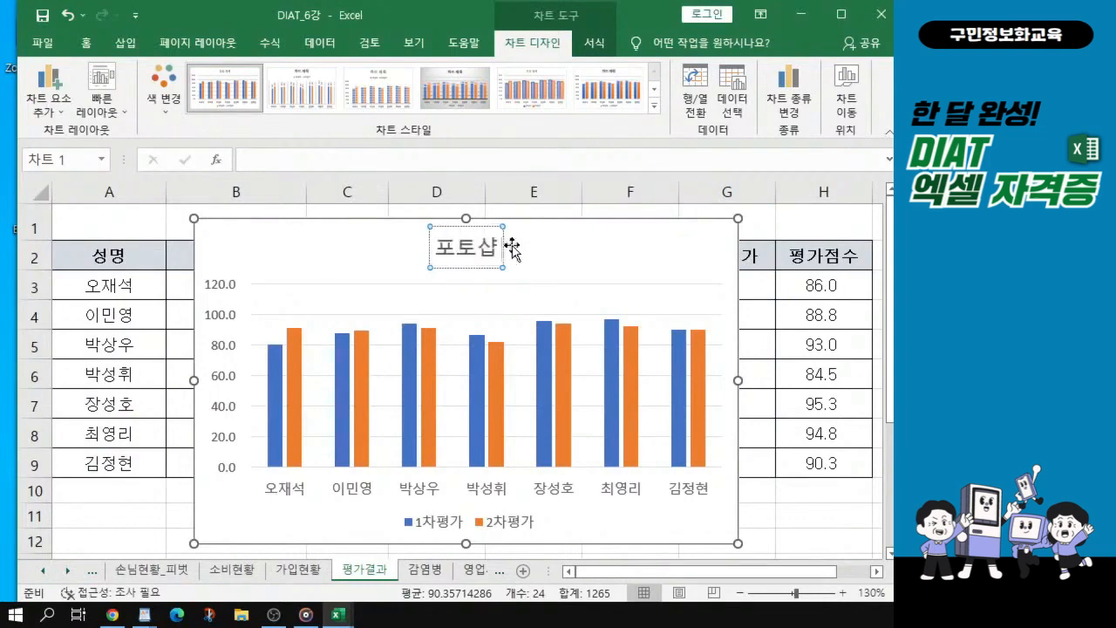
pyautogui.write(' ㅡ과목')
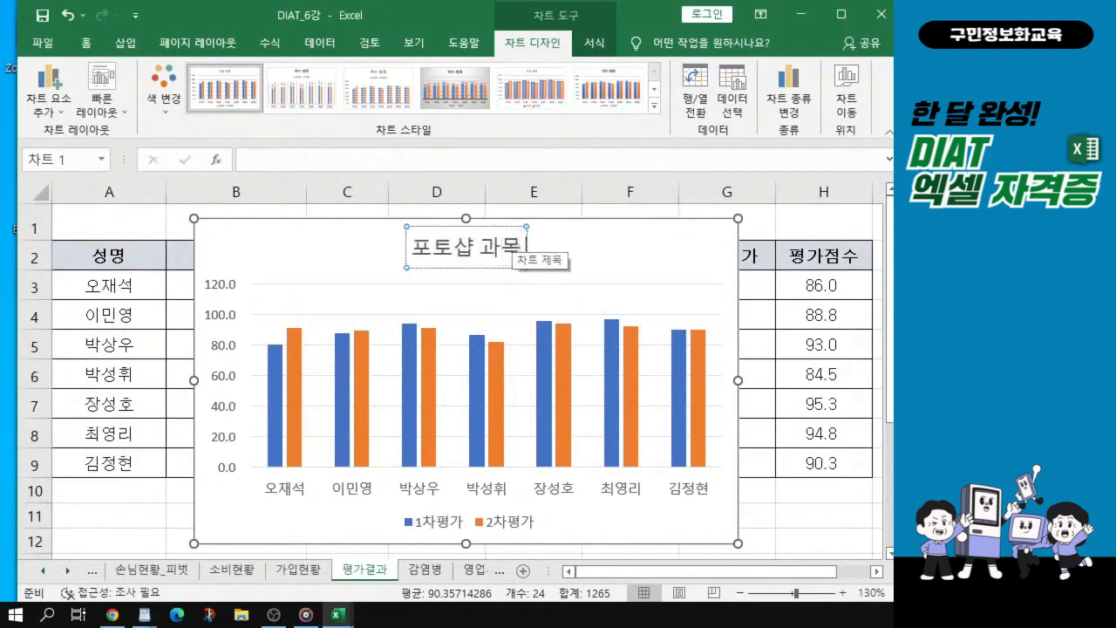
pyautogui.write(' 평가결고')
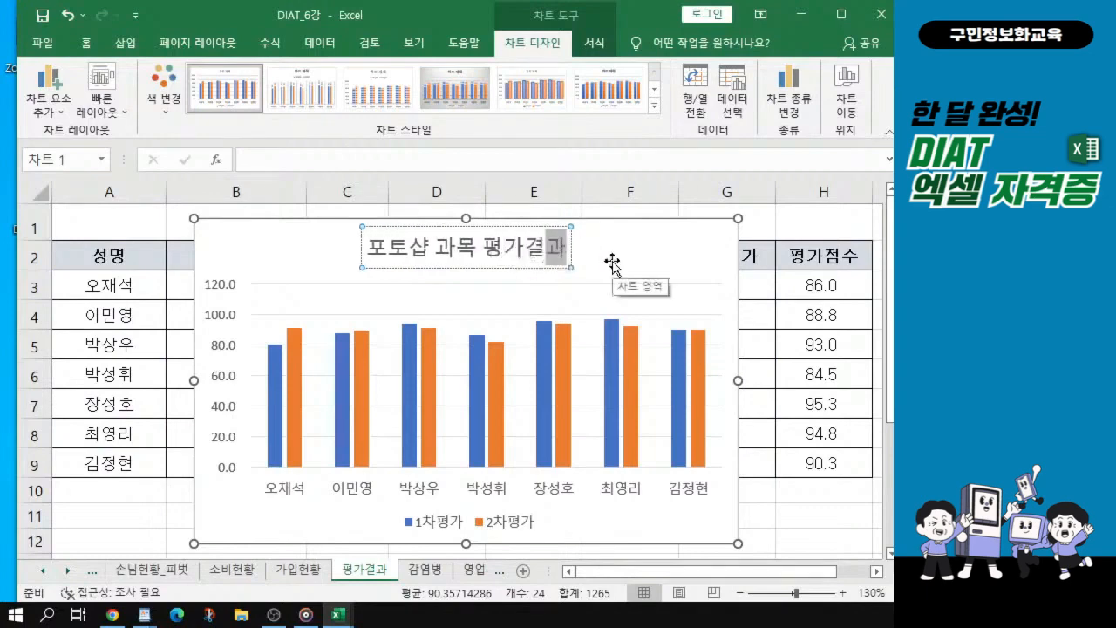
pyautogui.keyDown('ctrl'); pyautogui.scroll(1, 608, 261); pyautogui.keyUp('ctrl')
pyautogui.keyDown('ctrl'); pyautogui.scroll(2, 608, 261); pyautogui.keyUp('ctrl')
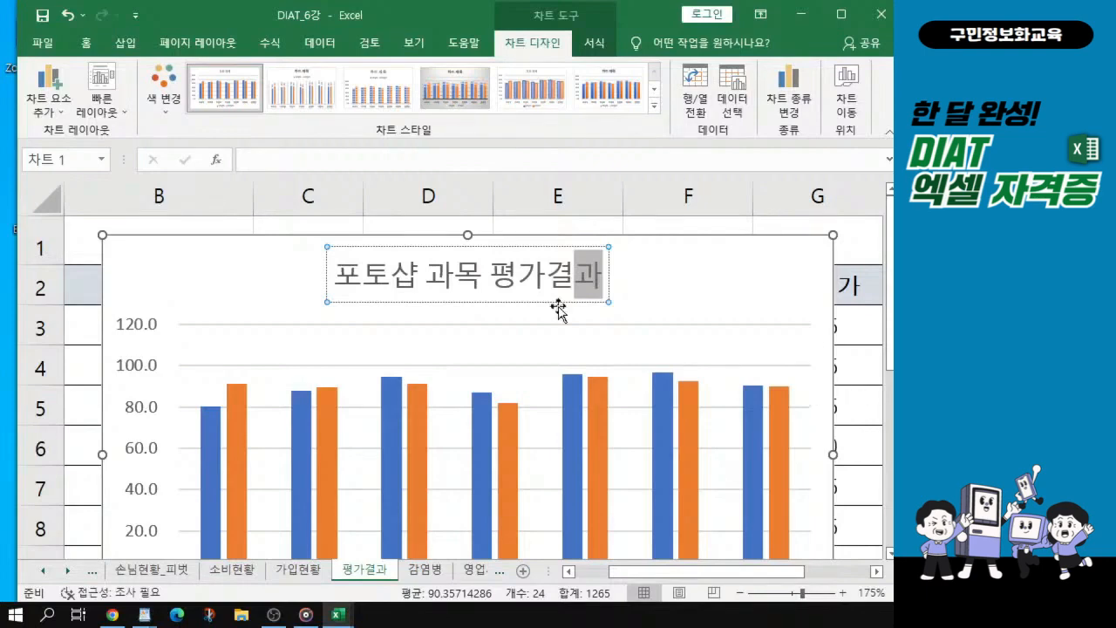
pyautogui.click(663, 279)
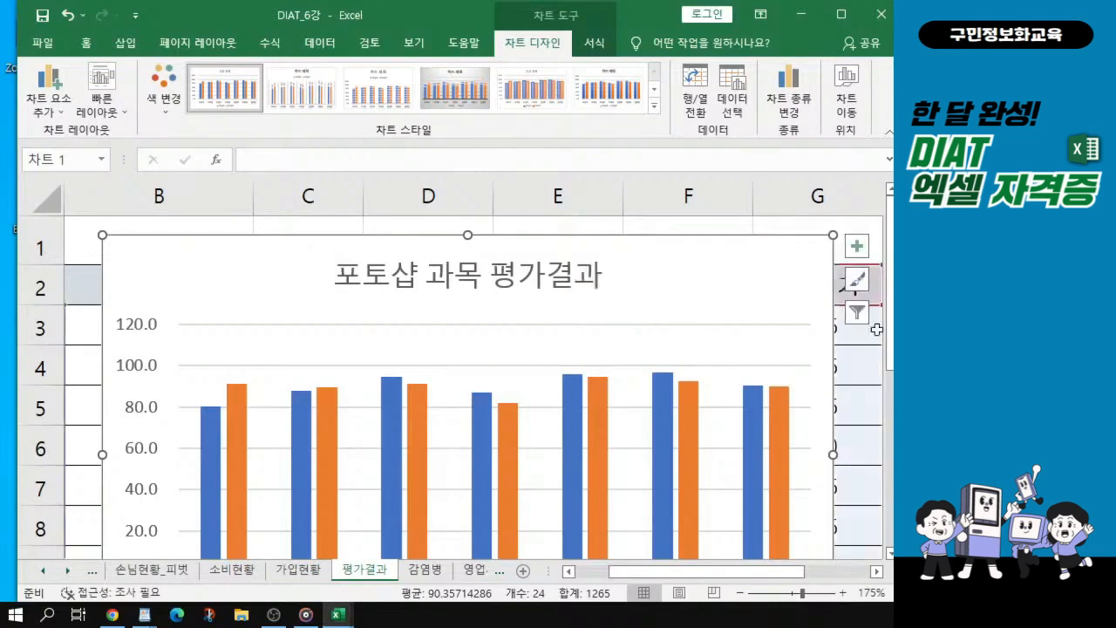
pyautogui.hotkey('alt', 'Tab')
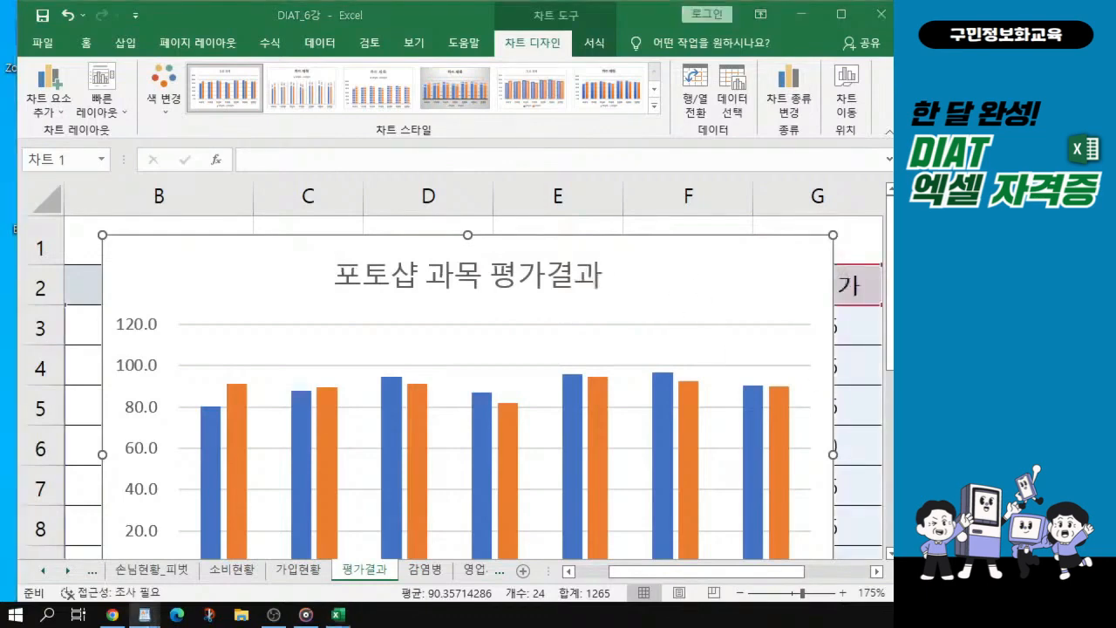
pyautogui.scroll(-3, 609, 403)
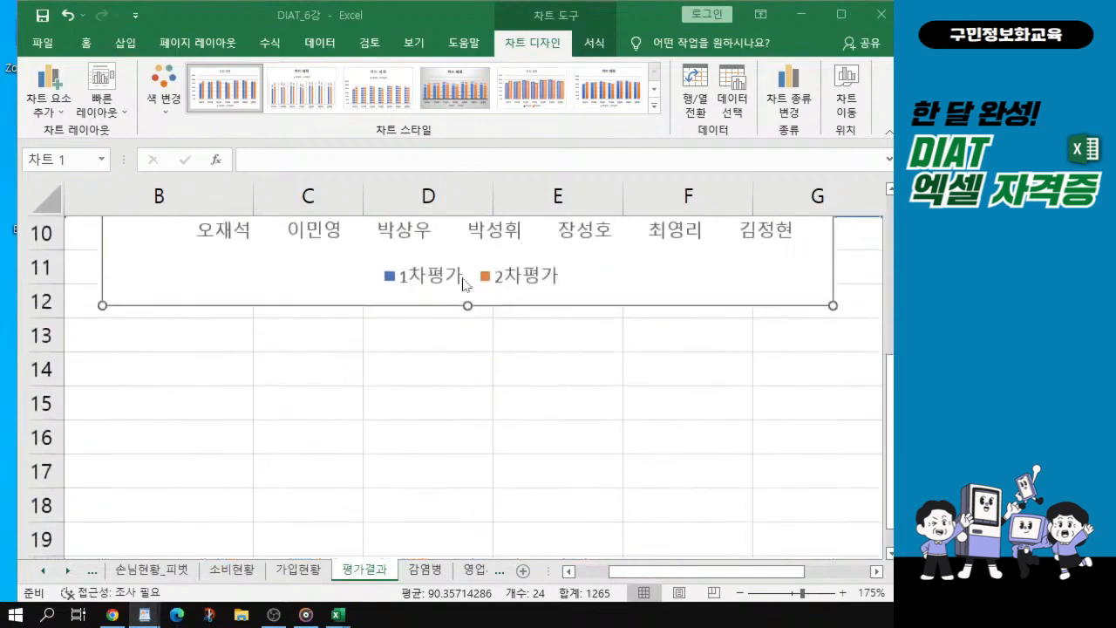
pyautogui.scroll(3, 502, 317)
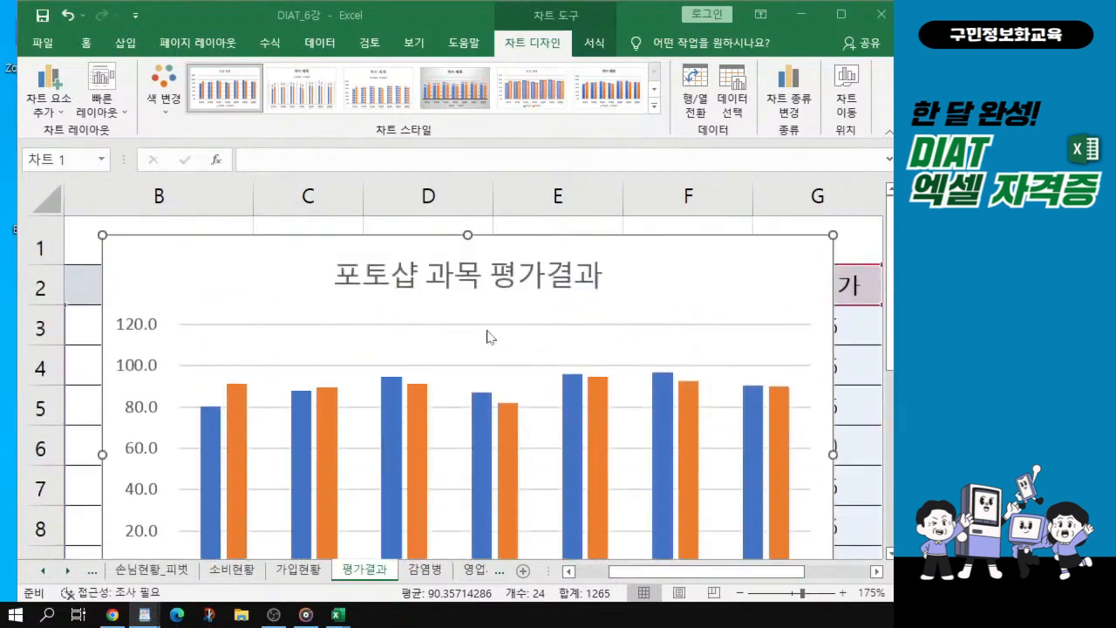
pyautogui.keyDown('ctrl'); pyautogui.scroll(-1, 504, 353); pyautogui.keyUp('ctrl')
pyautogui.keyDown('ctrl'); pyautogui.scroll(-2, 504, 353); pyautogui.keyUp('ctrl')
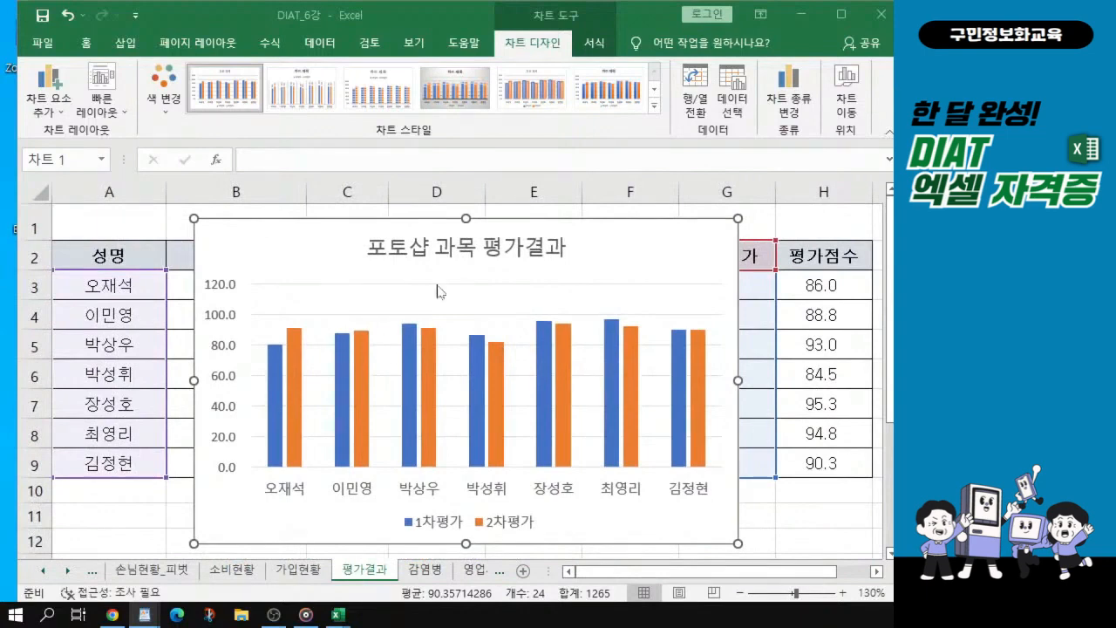
pyautogui.click(597, 248)
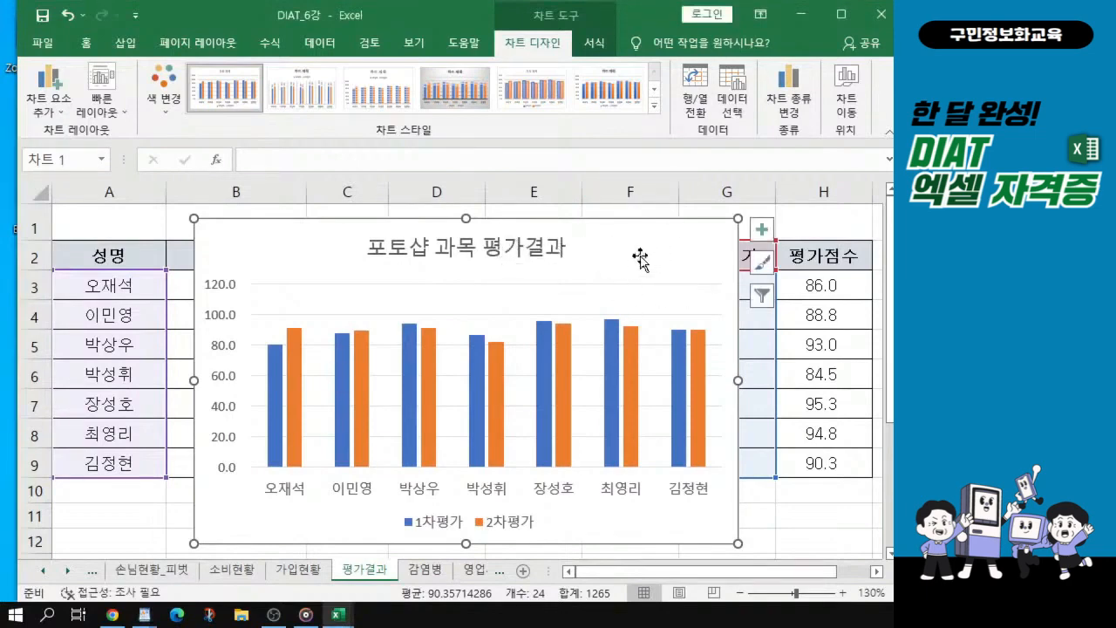
pyautogui.press('ctrl')
pyautogui.press('ctrl')
pyautogui.press('ctrl')
pyautogui.press('ctrl')
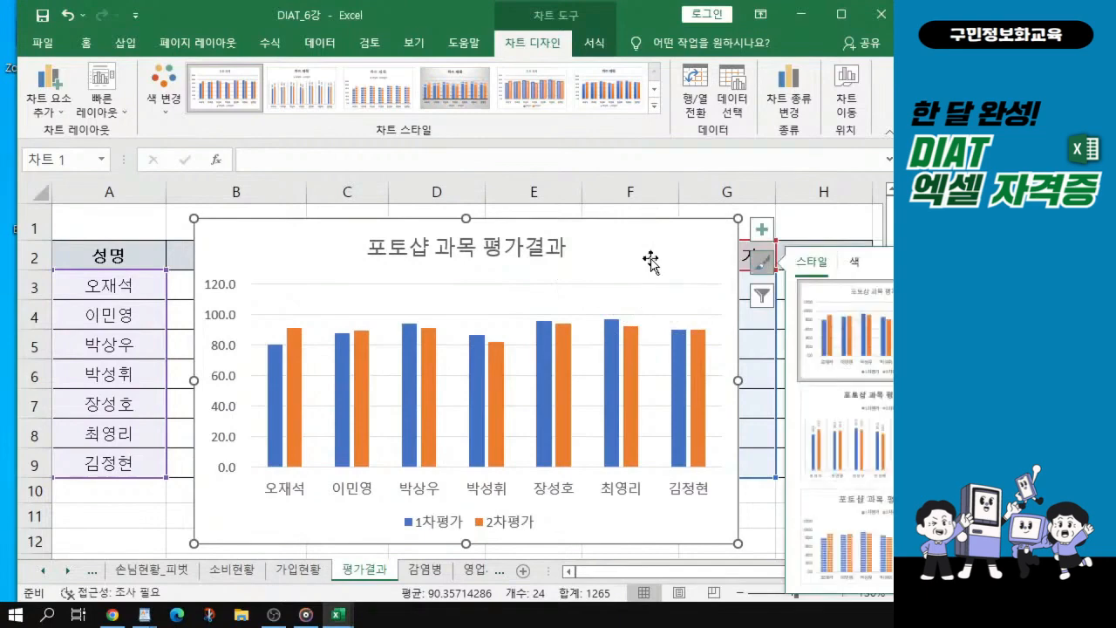
pyautogui.press('Escape')
pyautogui.press('Escape')
pyautogui.click(624, 259)
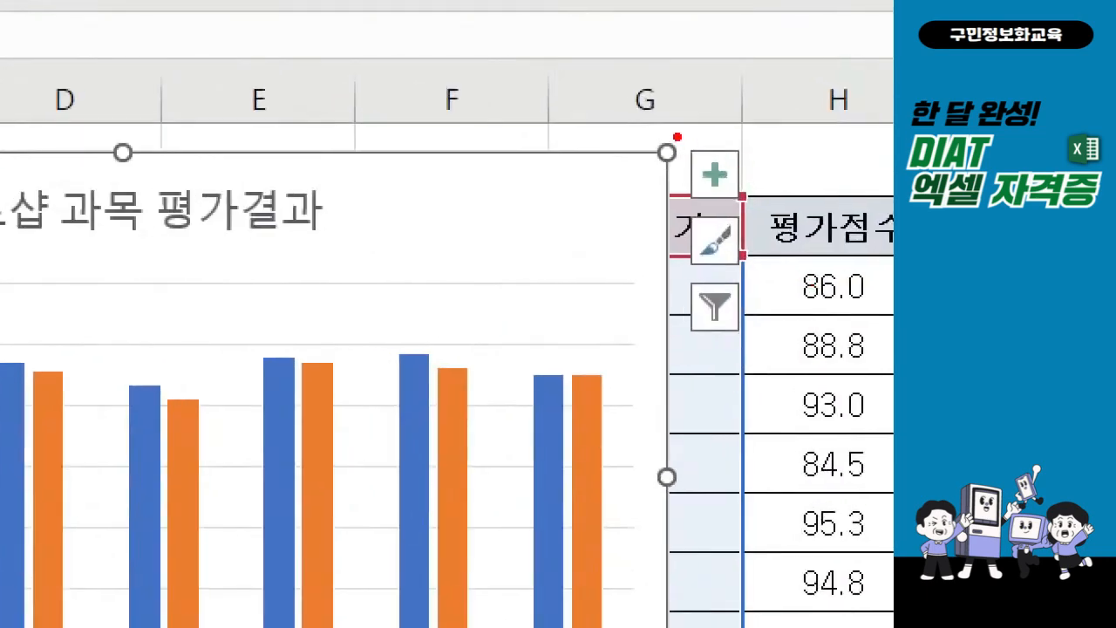
pyautogui.moveTo(677, 138); pyautogui.dragTo(784, 378)
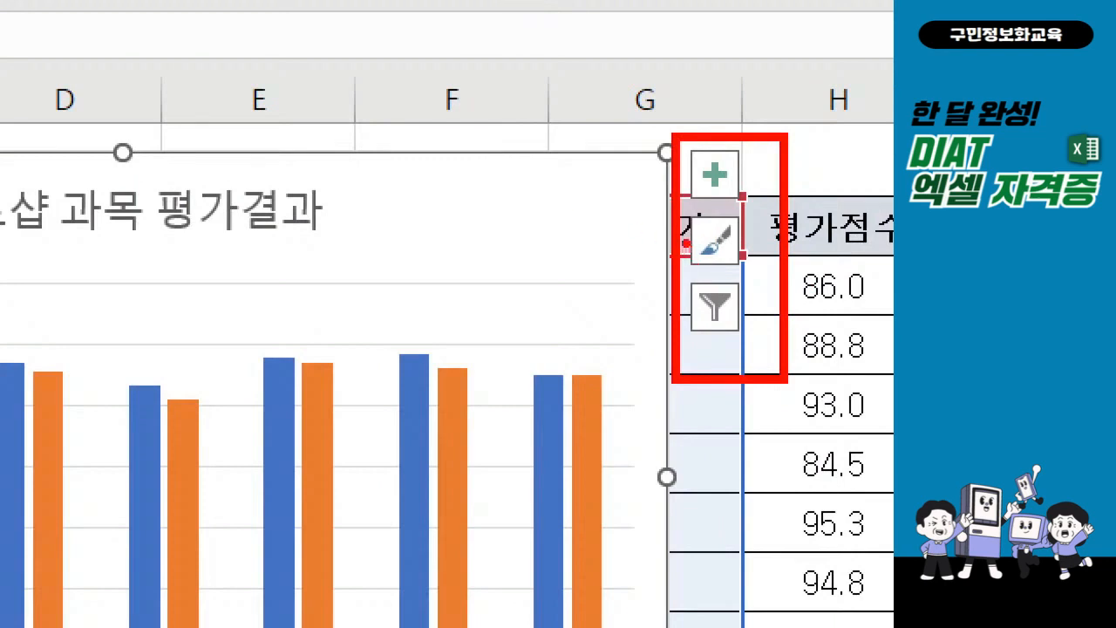
pyautogui.moveTo(686, 245); pyautogui.dragTo(436, 280)
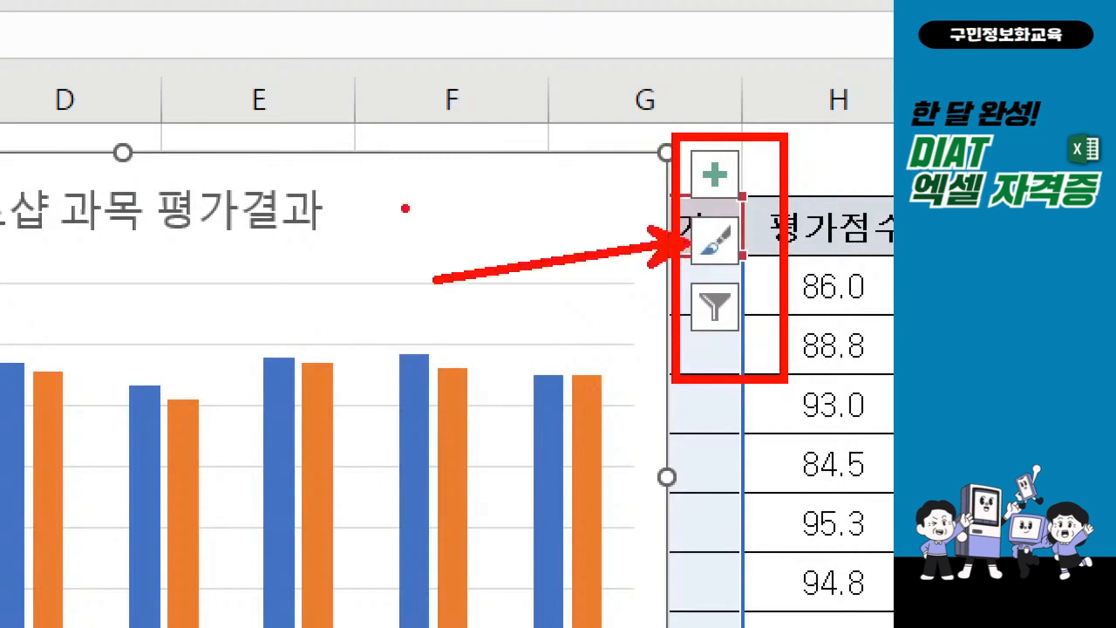
pyautogui.moveTo(399, 196); pyautogui.dragTo(521, 157)
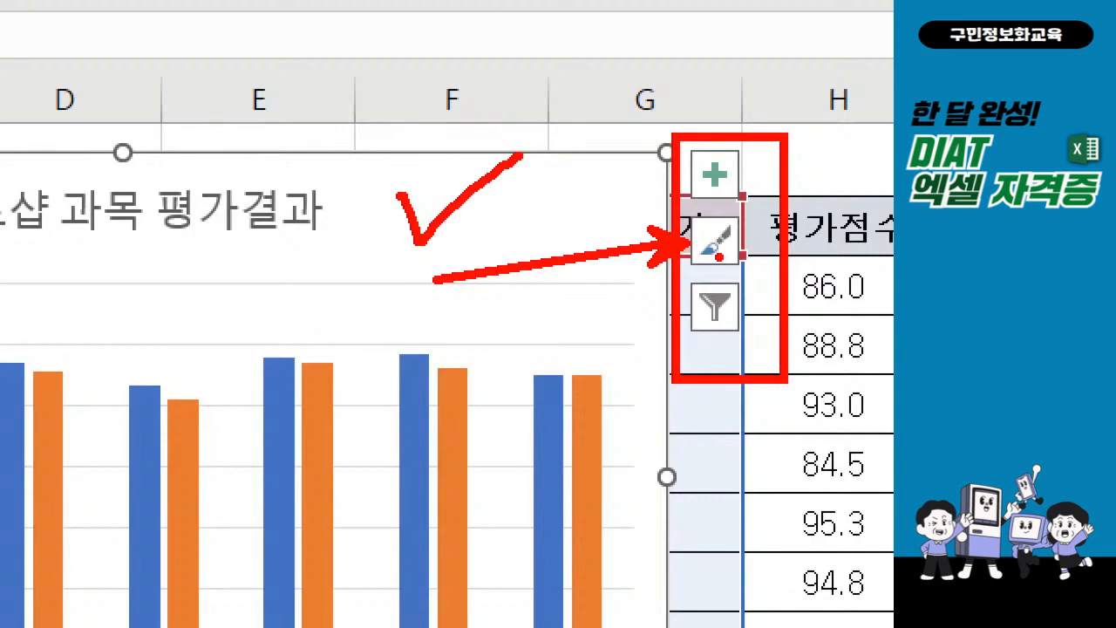
pyautogui.press('Escape')
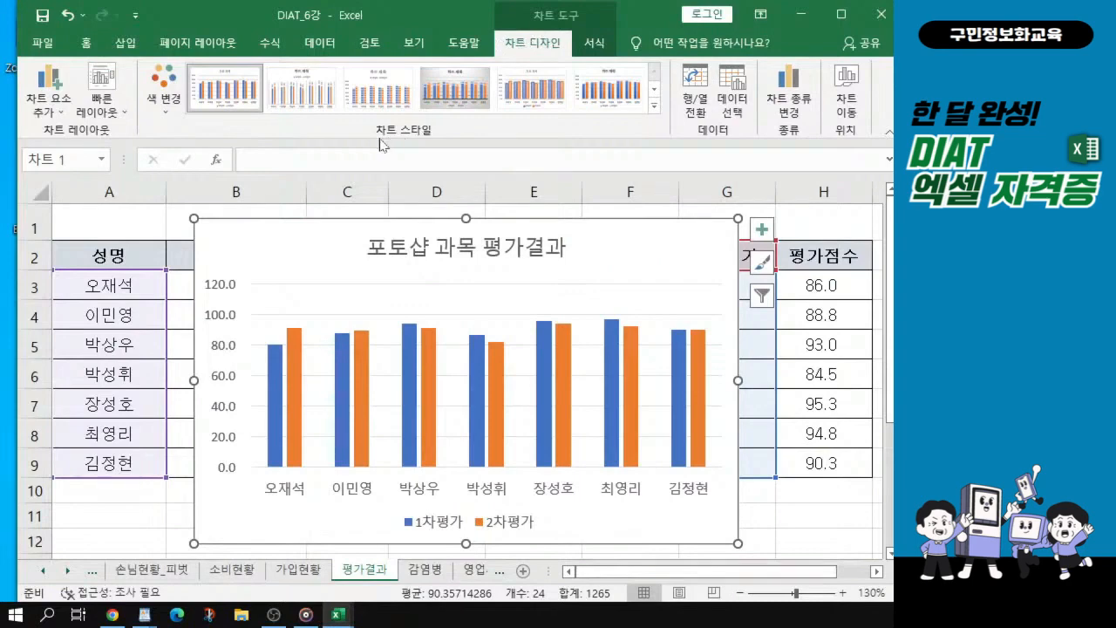
pyautogui.click(763, 263)
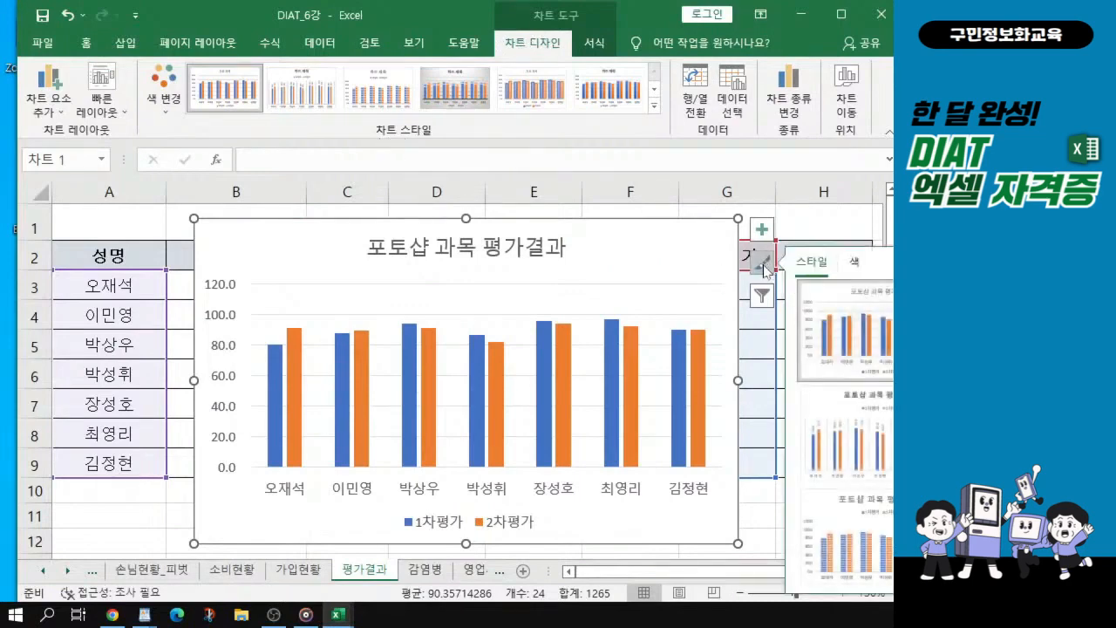
pyautogui.click(850, 263)
pyautogui.click(817, 264)
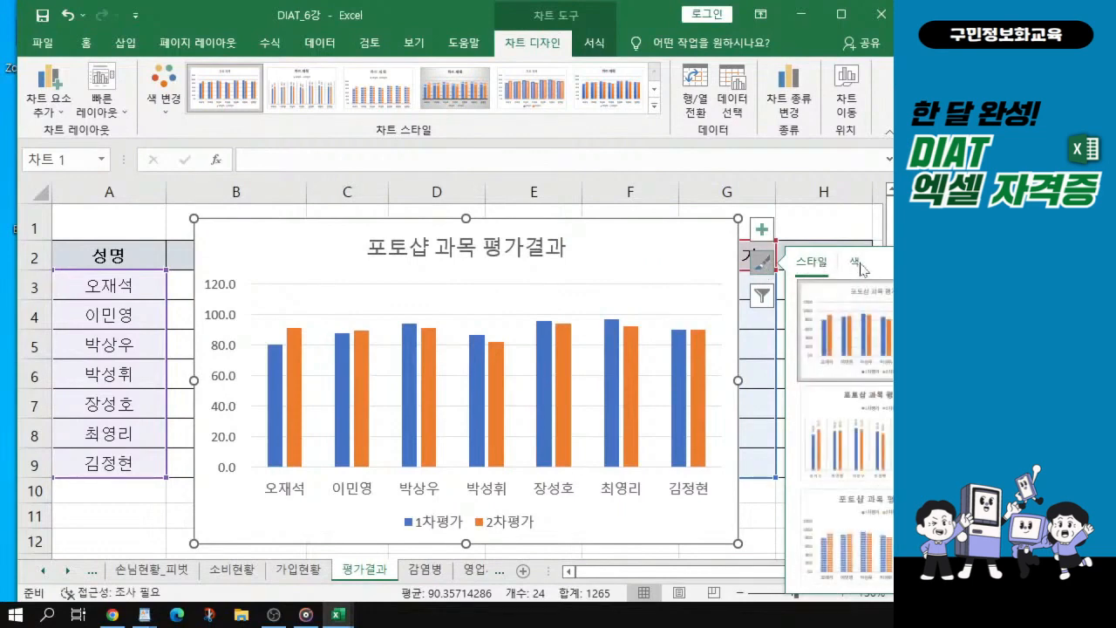
pyautogui.click(856, 265)
pyautogui.click(817, 263)
pyautogui.click(819, 218)
# - Undo the accidental move of the chart title
pyautogui.moveTo(562, 250); pyautogui.dragTo(505, 277)
pyautogui.click(583, 252)
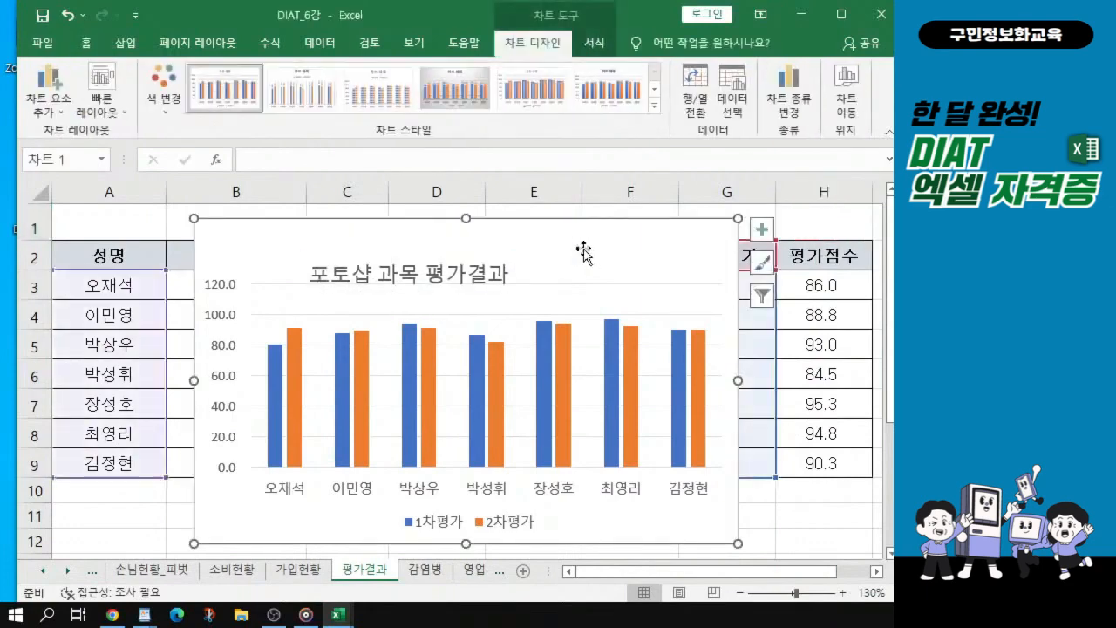
pyautogui.click(67, 15)
pyautogui.click(639, 264)
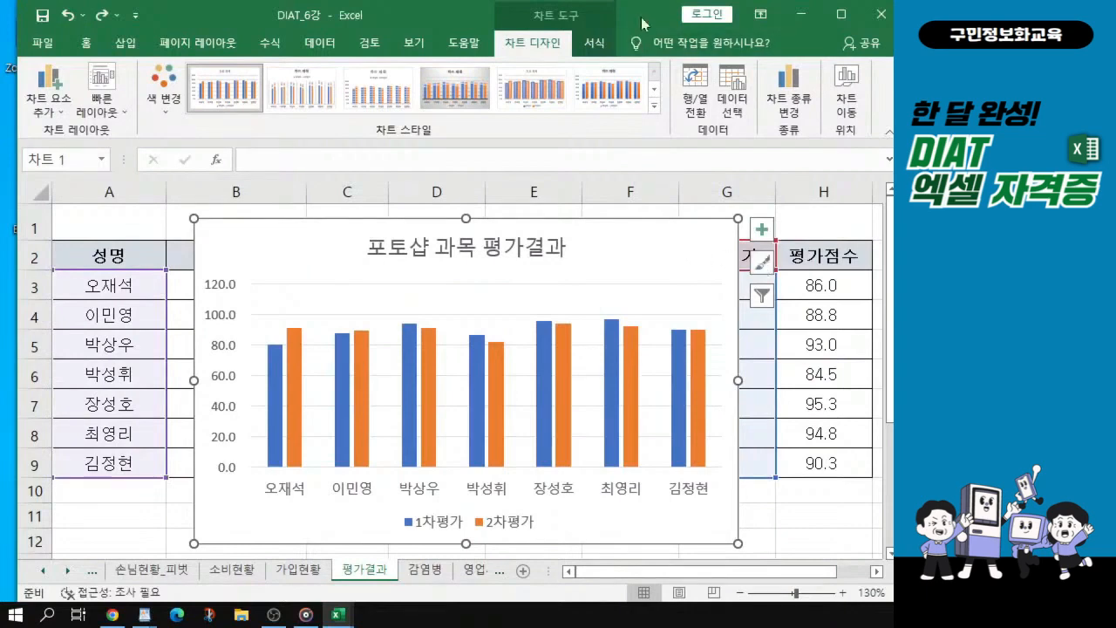
# - Change the chart's colours to the fifth 단색형 palette, shades of blue from dark to light
pyautogui.moveTo(640, 8)
pyautogui.mouseDown()
pyautogui.moveTo(612, 22)
pyautogui.moveTo(481, 22)
pyautogui.mouseUp()
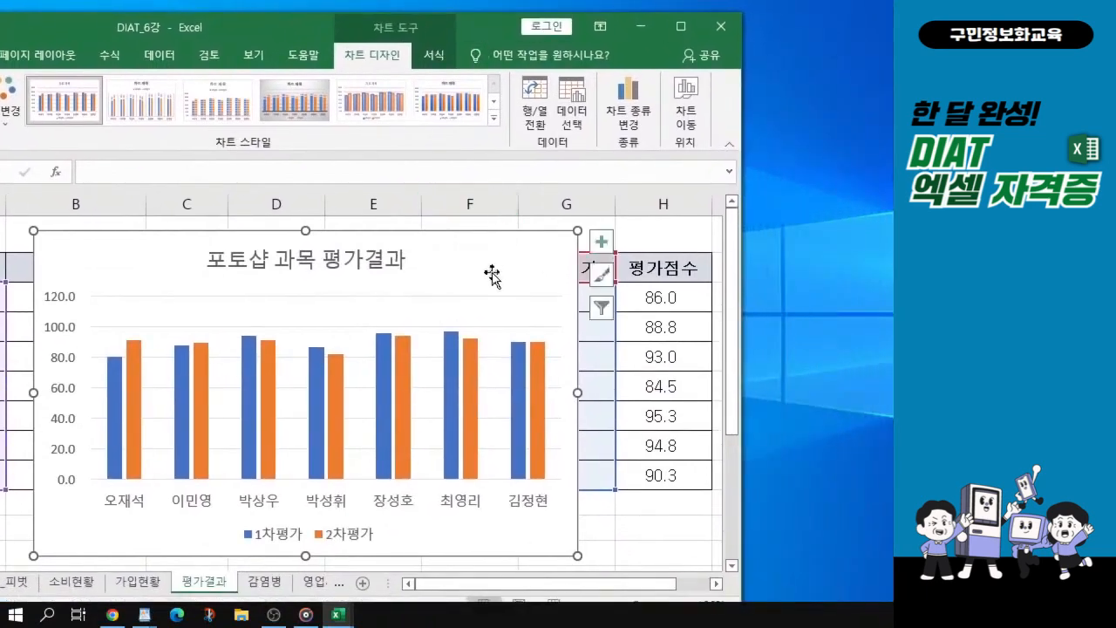
pyautogui.click(601, 279)
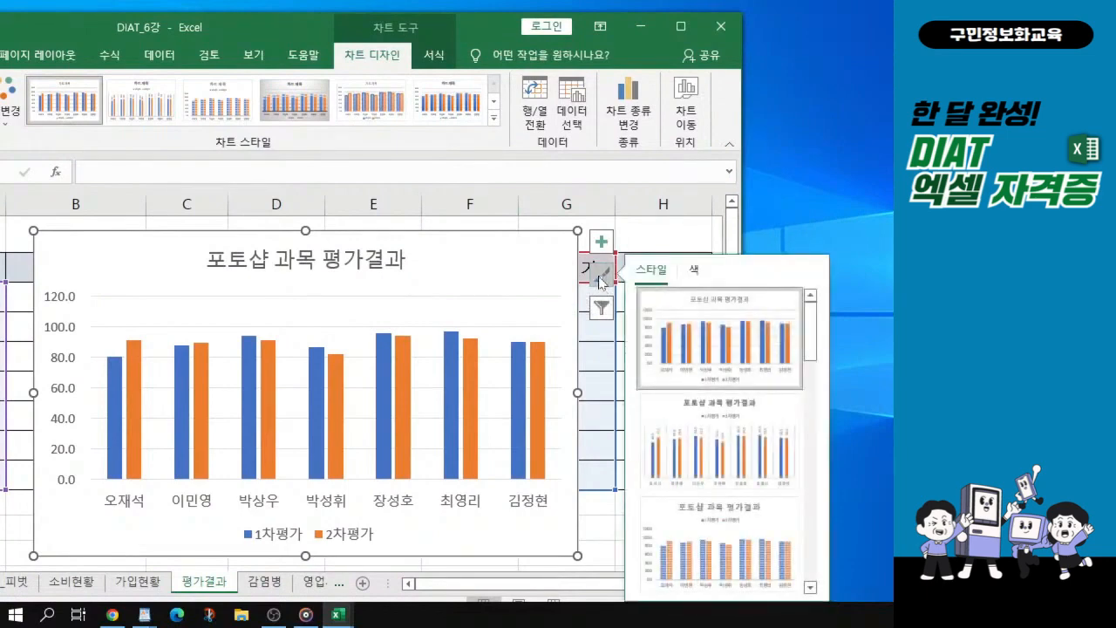
pyautogui.click(697, 274)
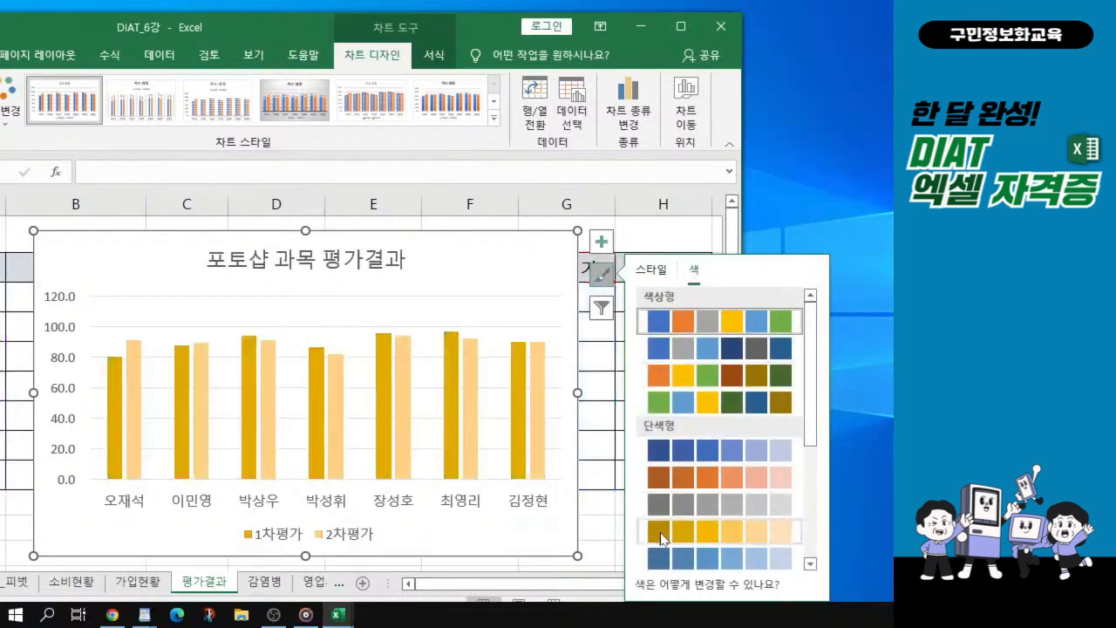
pyautogui.scroll(-3, 664, 484)
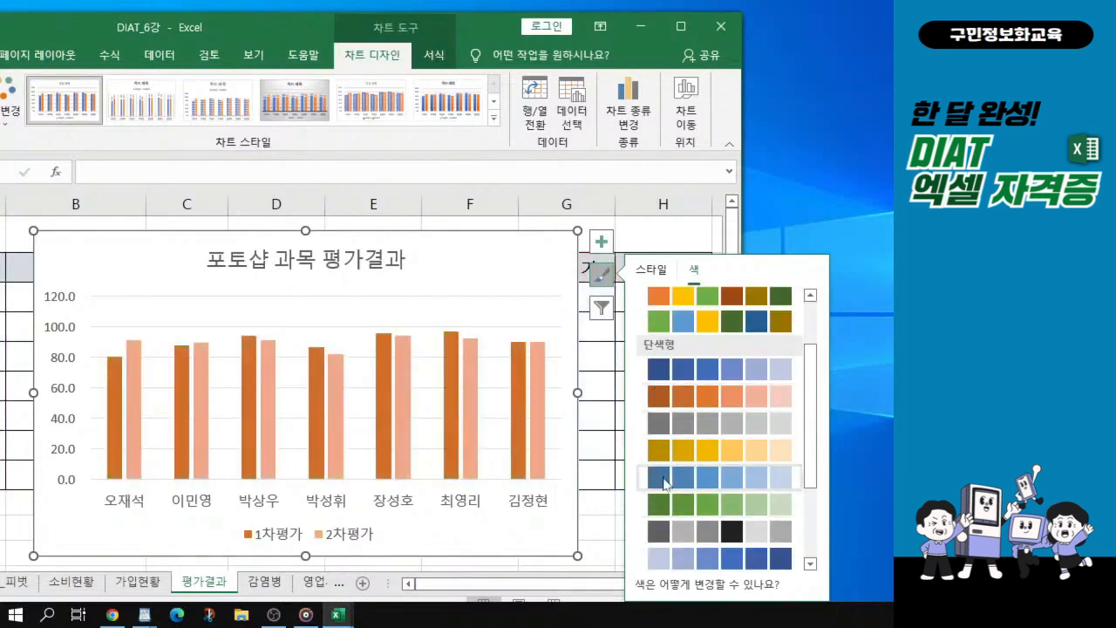
pyautogui.click(665, 484)
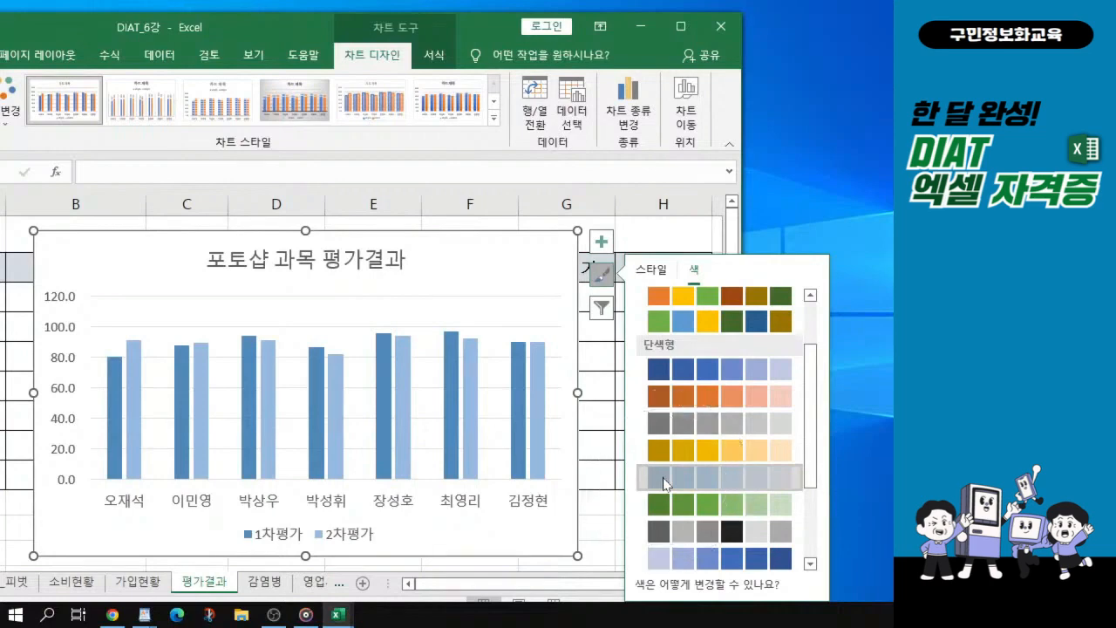
pyautogui.click(664, 484)
# - Apply the 스타일 9 chart style to the 포토샵 과목 평가결과 chart
pyautogui.click(649, 278)
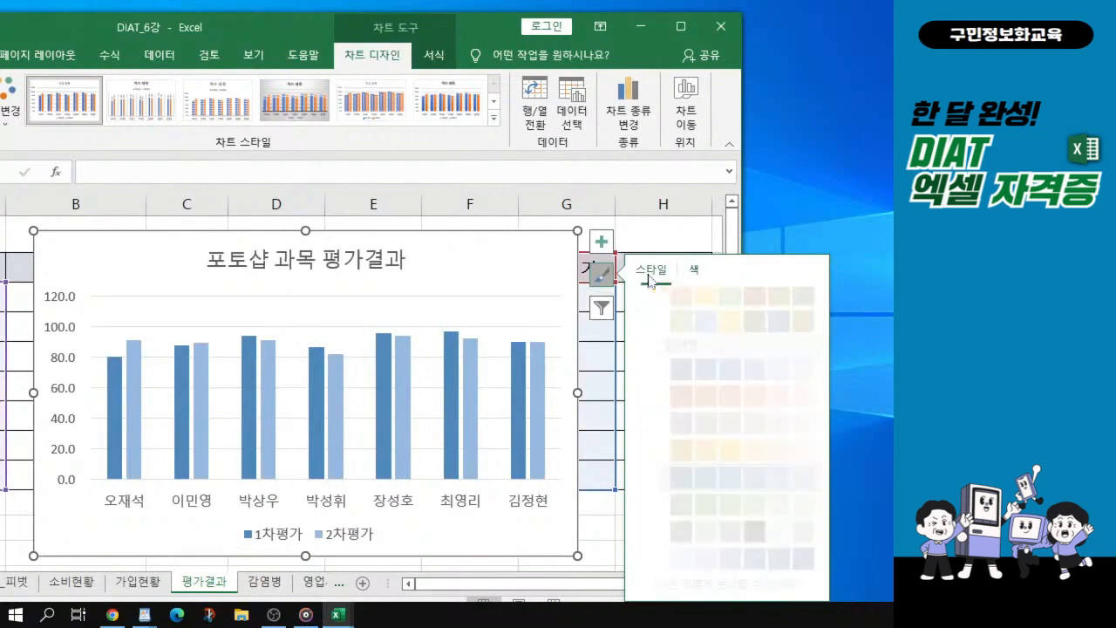
pyautogui.press('ctrl')
pyautogui.press('ctrl')
pyautogui.press('ctrl')
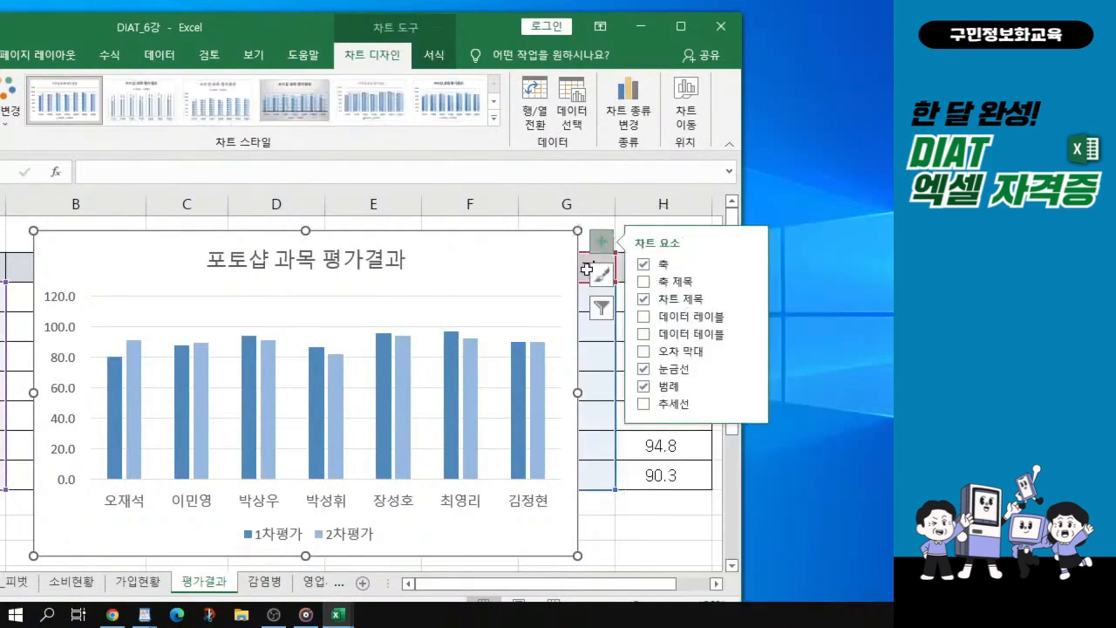
pyautogui.click(587, 270)
pyautogui.click(555, 274)
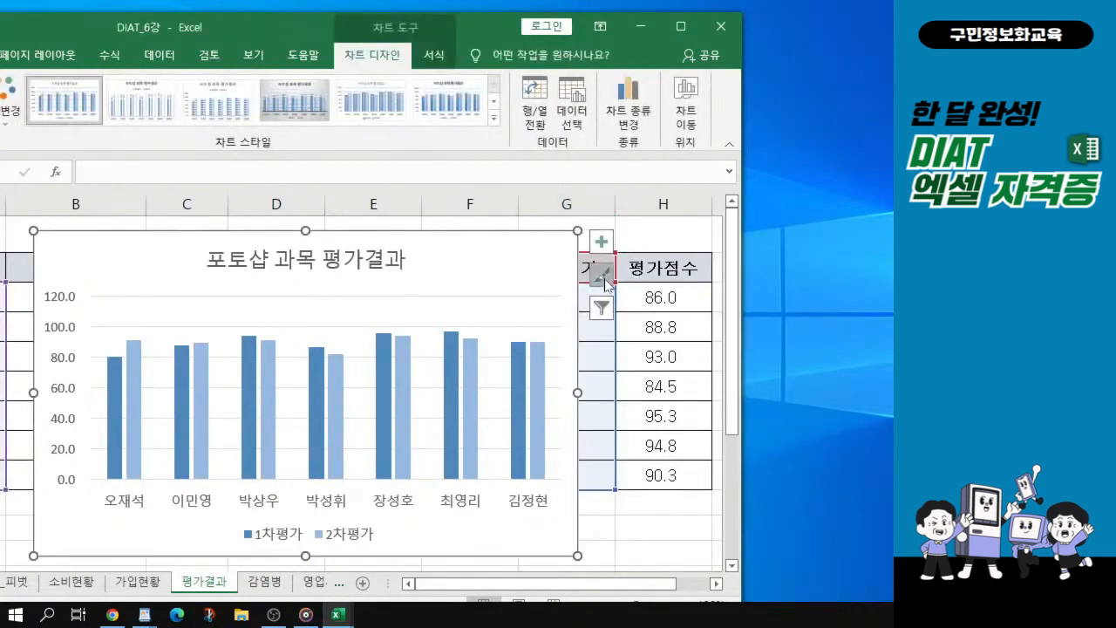
pyautogui.click(601, 277)
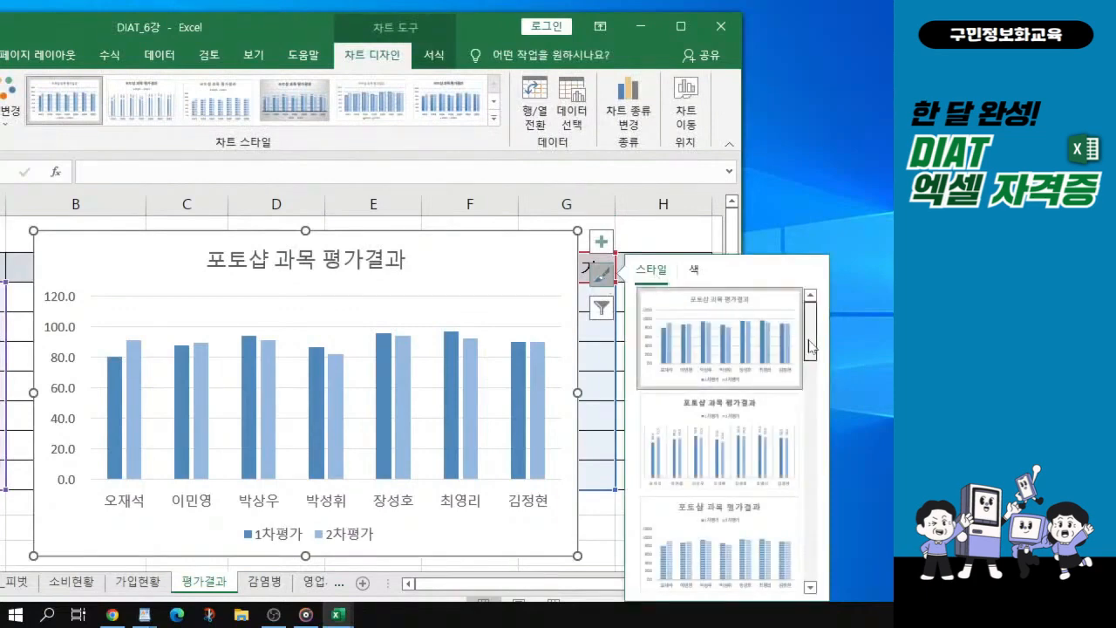
pyautogui.moveTo(810, 347); pyautogui.dragTo(817, 488)
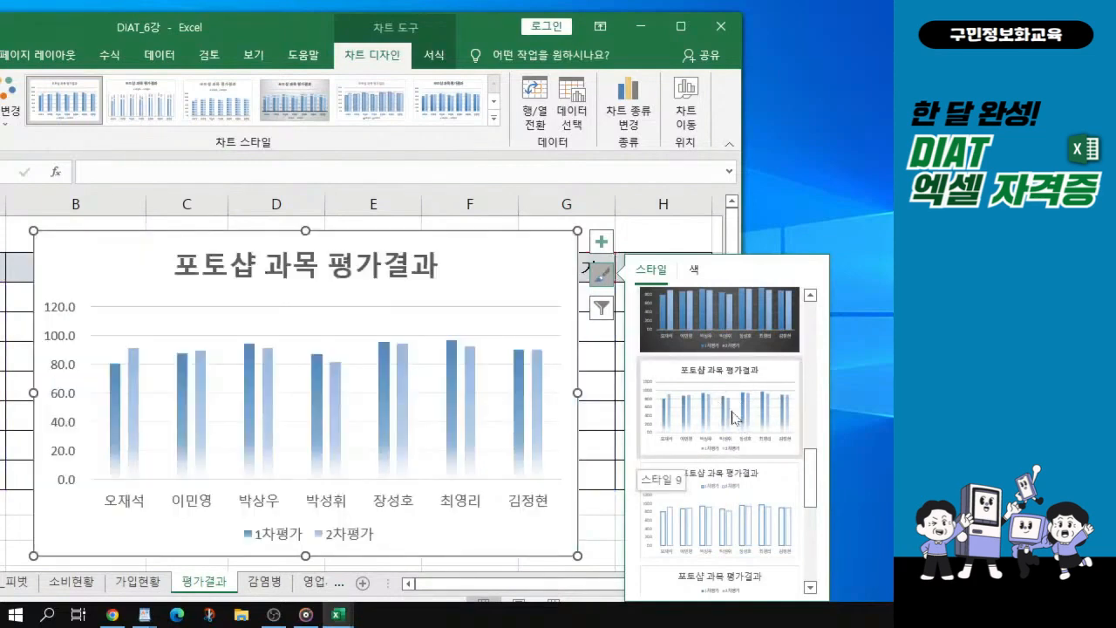
pyautogui.click(733, 418)
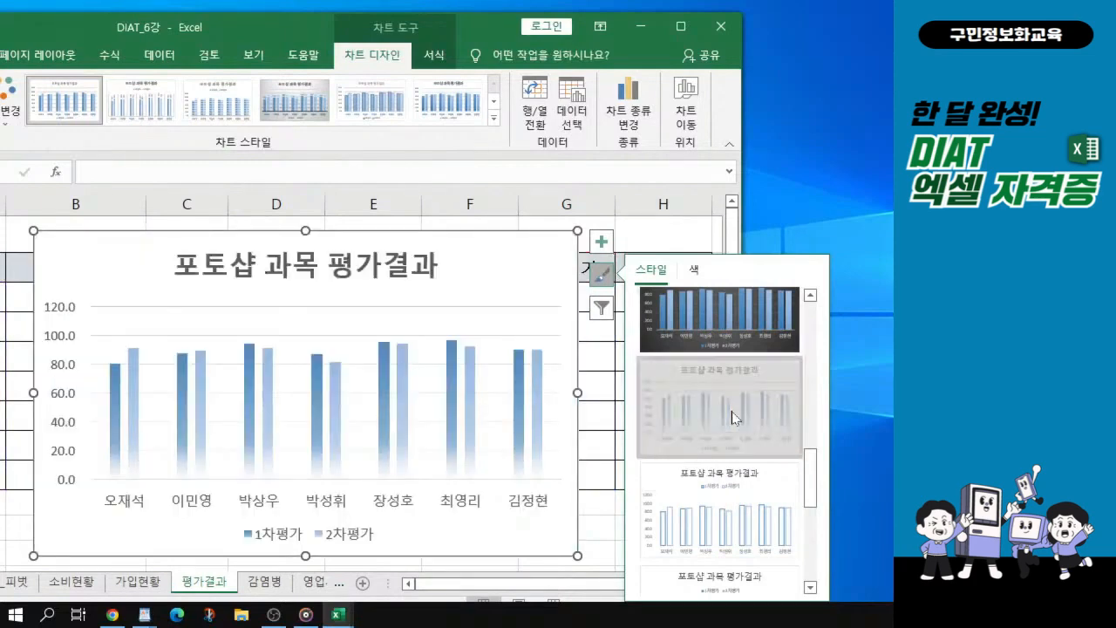
pyautogui.hotkey('ctrl', '1')
pyautogui.click(602, 281)
pyautogui.moveTo(570, 246)
pyautogui.mouseDown()
pyautogui.moveTo(595, 284)
pyautogui.moveTo(646, 234)
pyautogui.mouseUp()
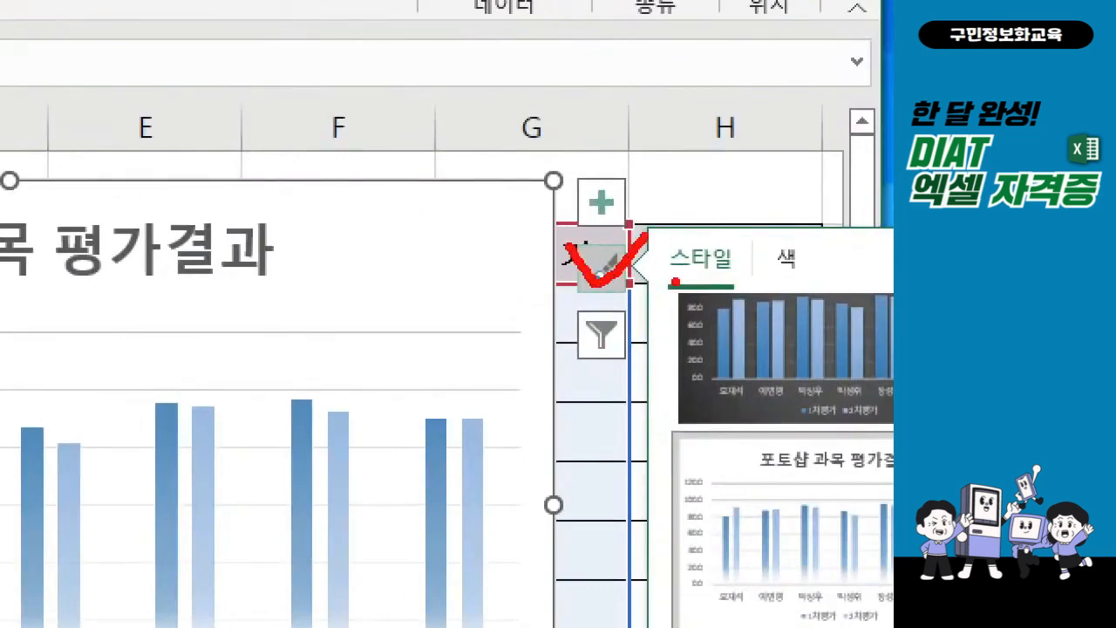
# - Move the 포토샵 과목 평가결과 chart below the table and resize it to cover cells A11:H24
pyautogui.press('Escape')
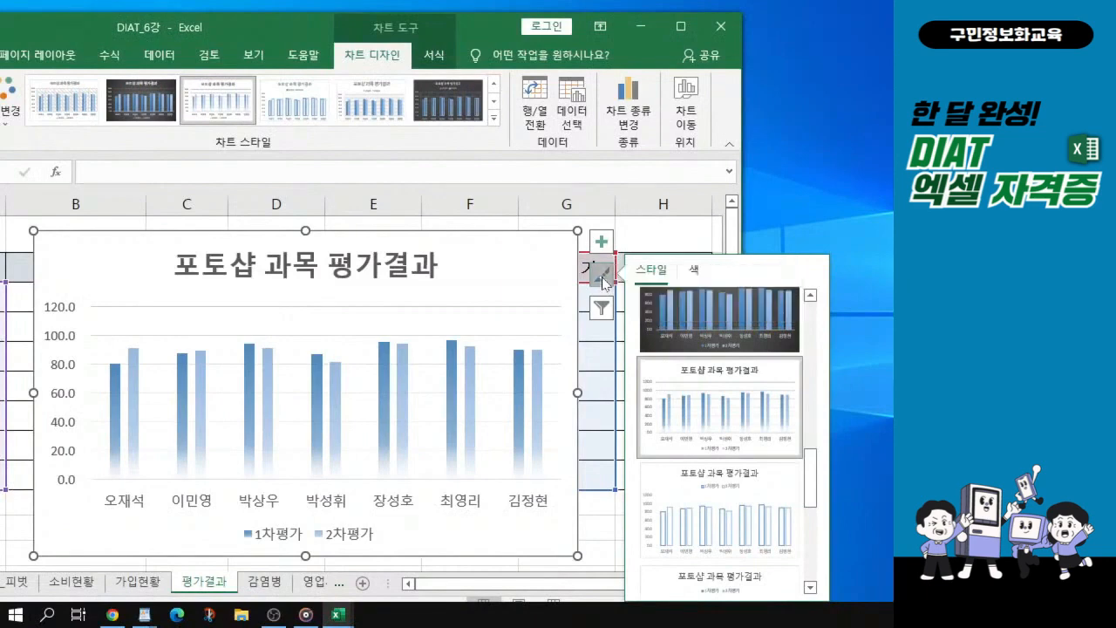
pyautogui.click(603, 281)
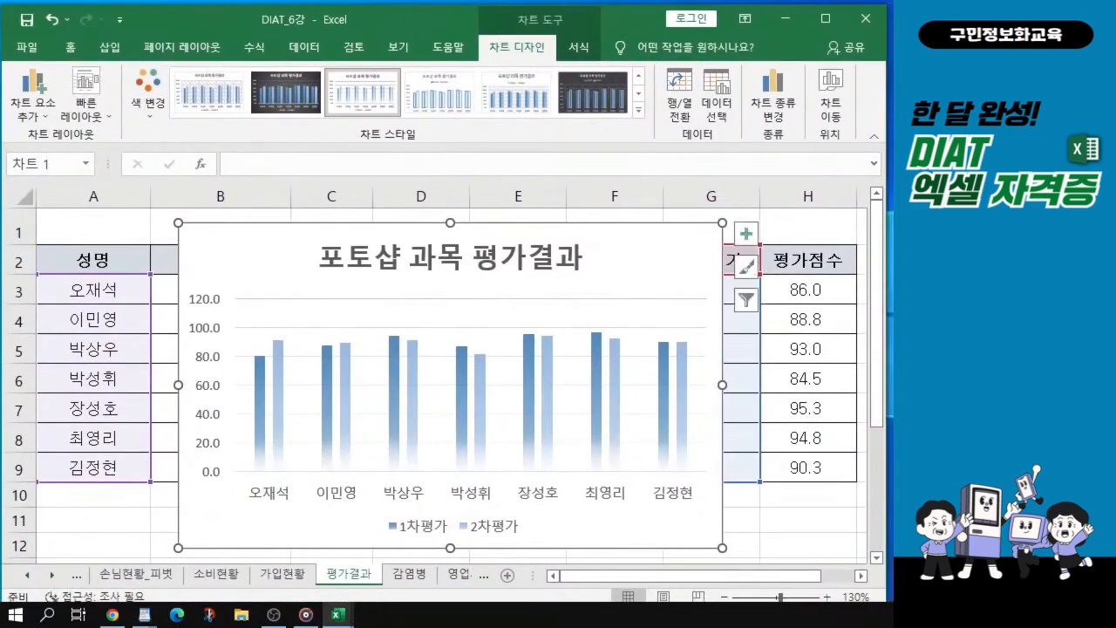
pyautogui.hotkey('alt', 'Tab')
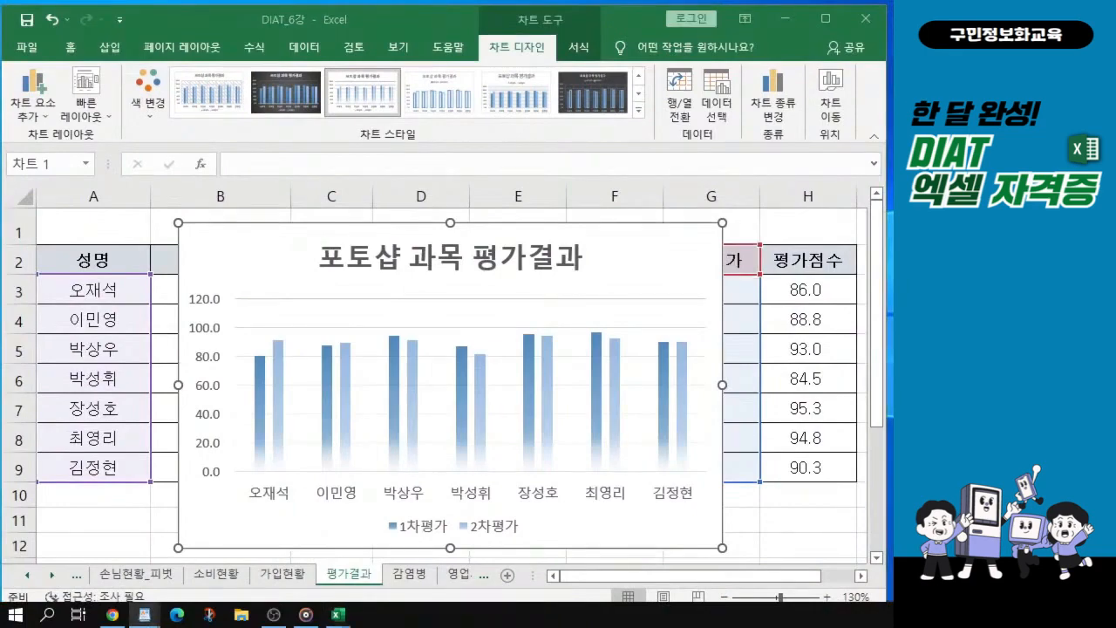
pyautogui.scroll(-2, 402, 462)
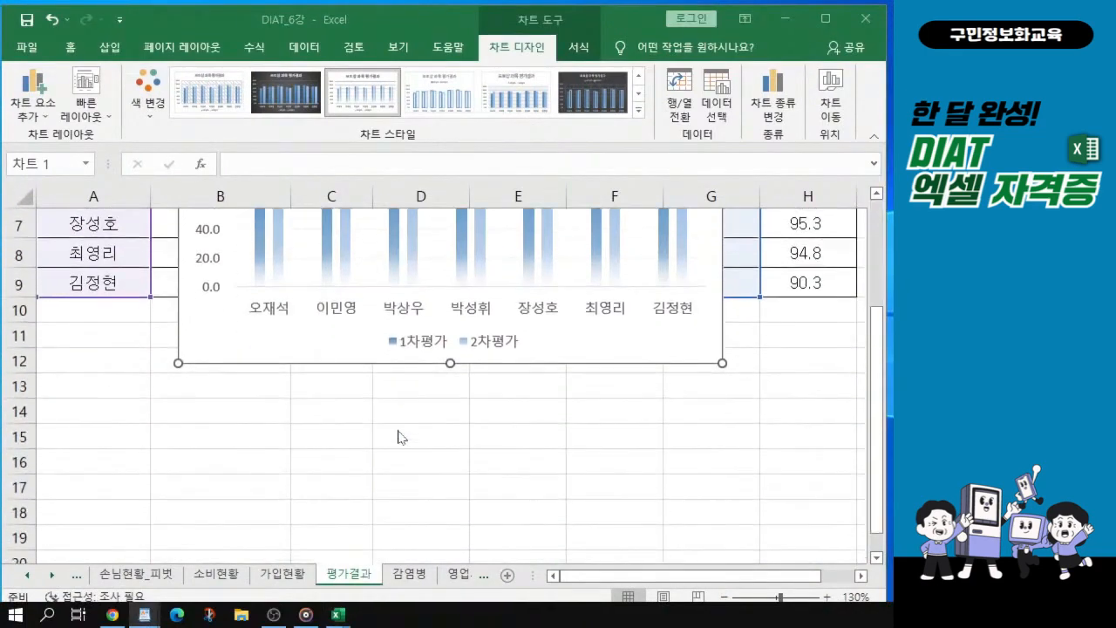
pyautogui.scroll(-3, 397, 436)
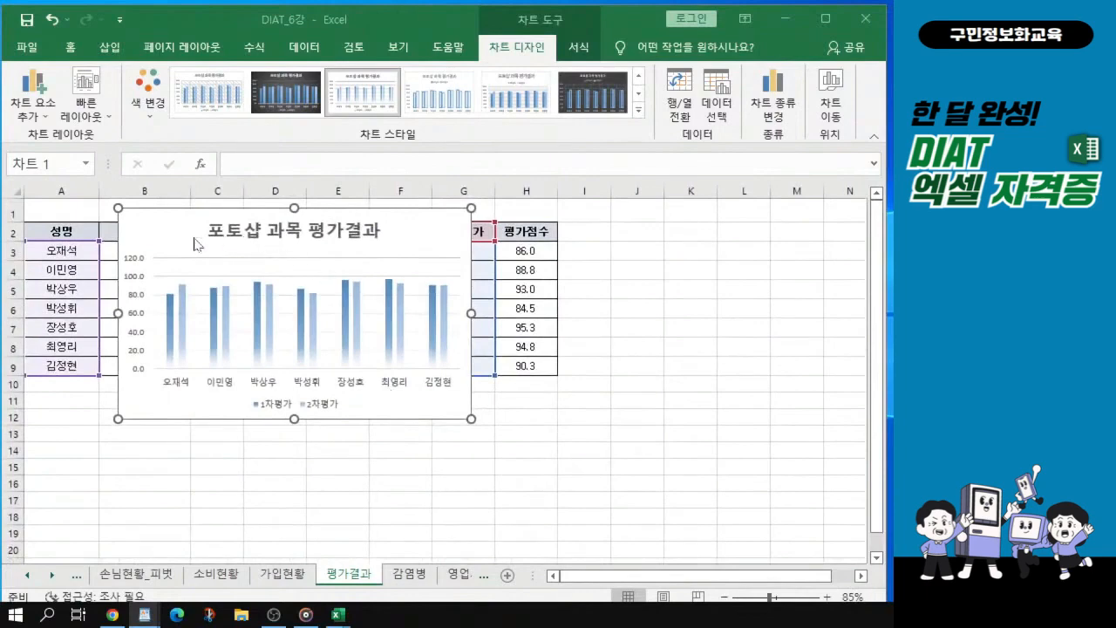
pyautogui.moveTo(141, 219); pyautogui.dragTo(49, 406)
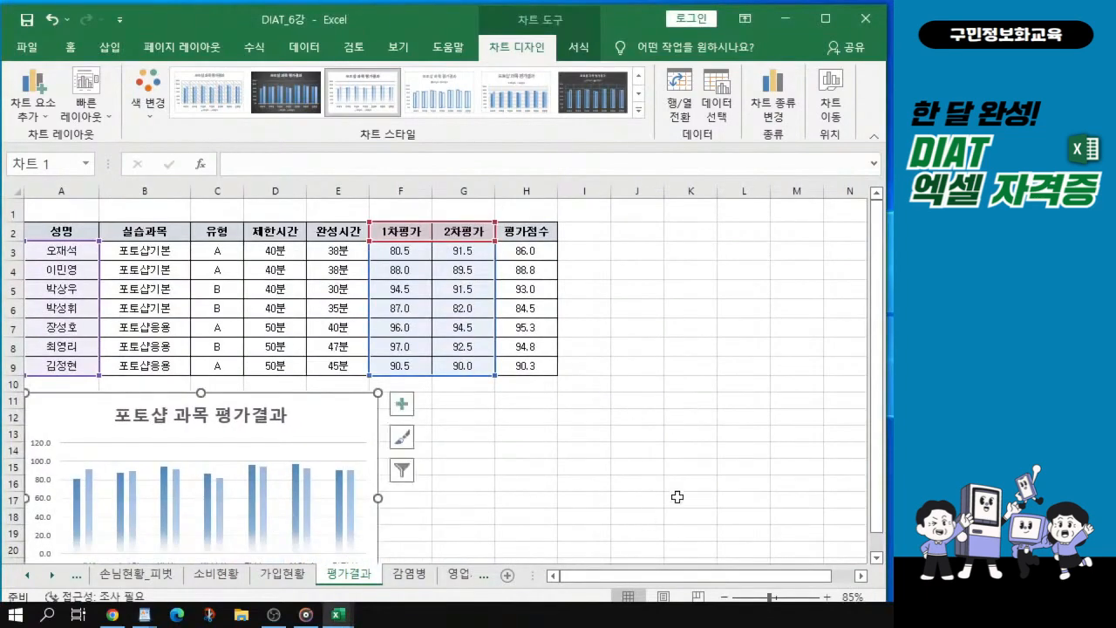
pyautogui.scroll(-2, 660, 461)
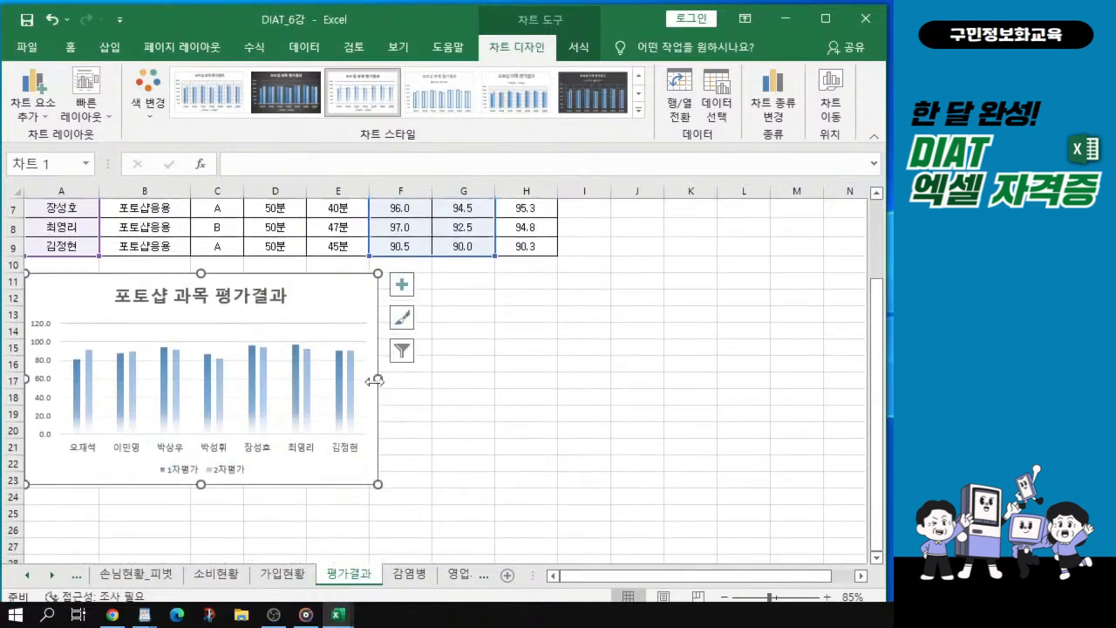
pyautogui.moveTo(377, 379); pyautogui.dragTo(555, 410)
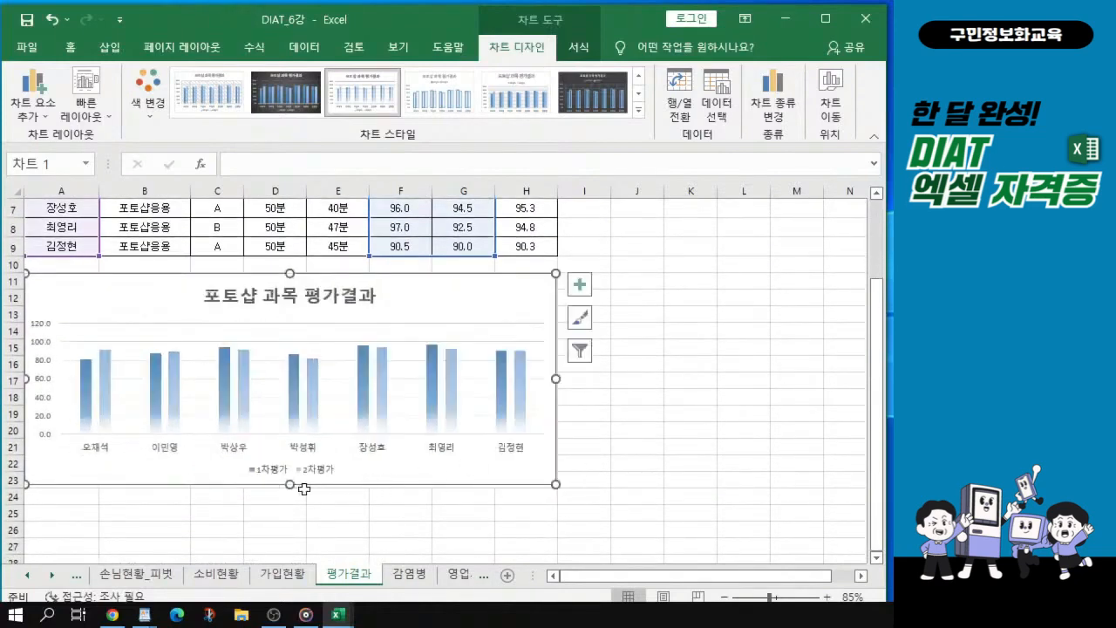
pyautogui.moveTo(289, 484); pyautogui.dragTo(290, 505)
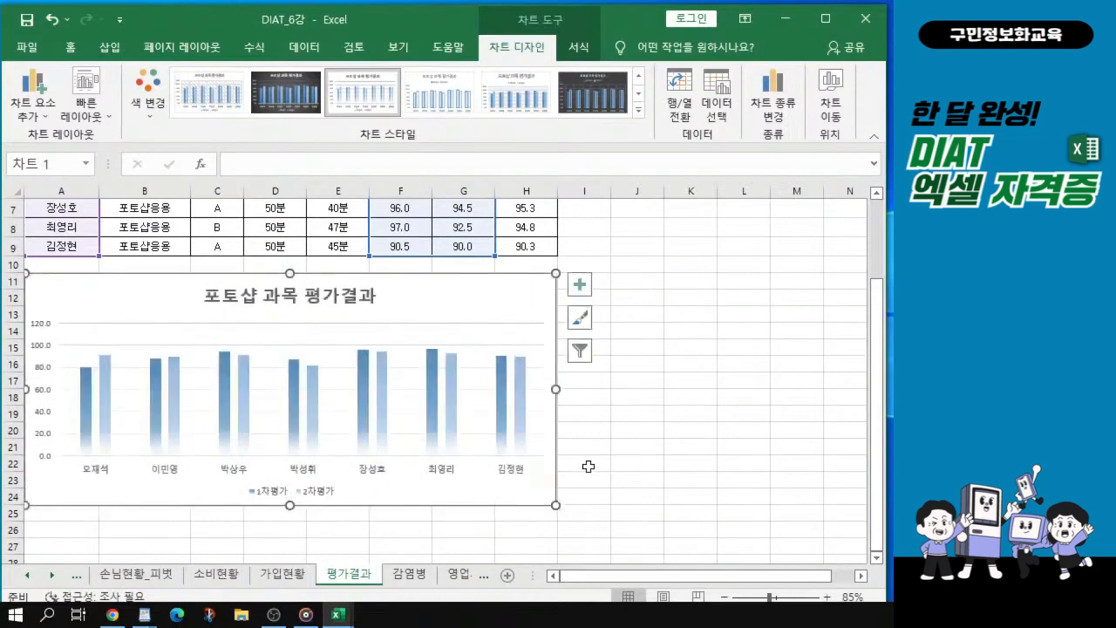
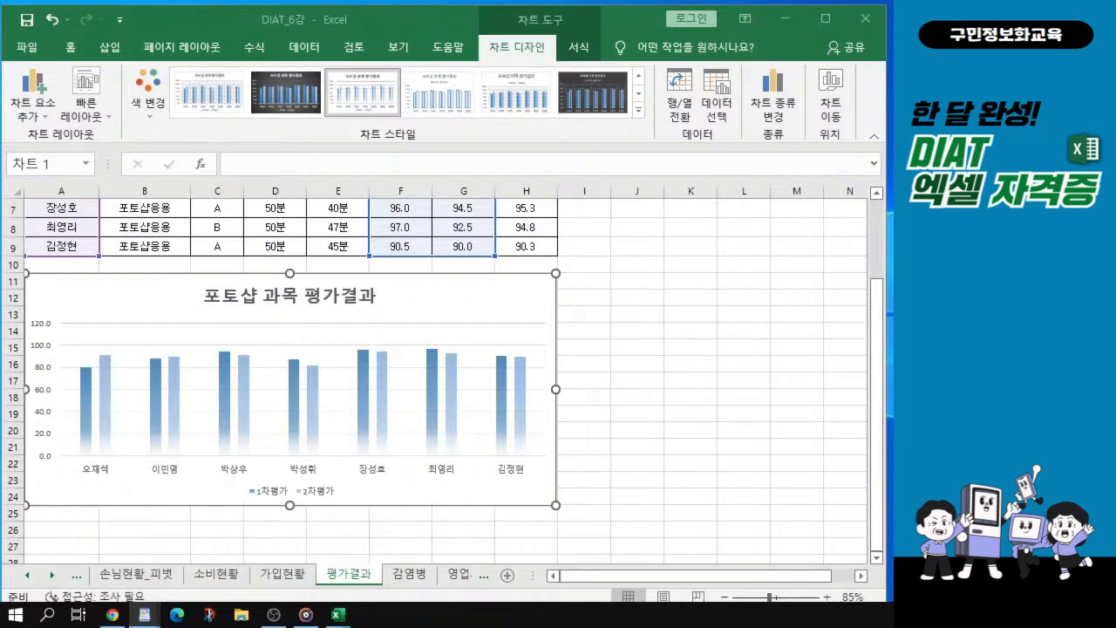
# - Set the font of the whole chart area to 굴림체 with a size of 12
pyautogui.click(137, 301)
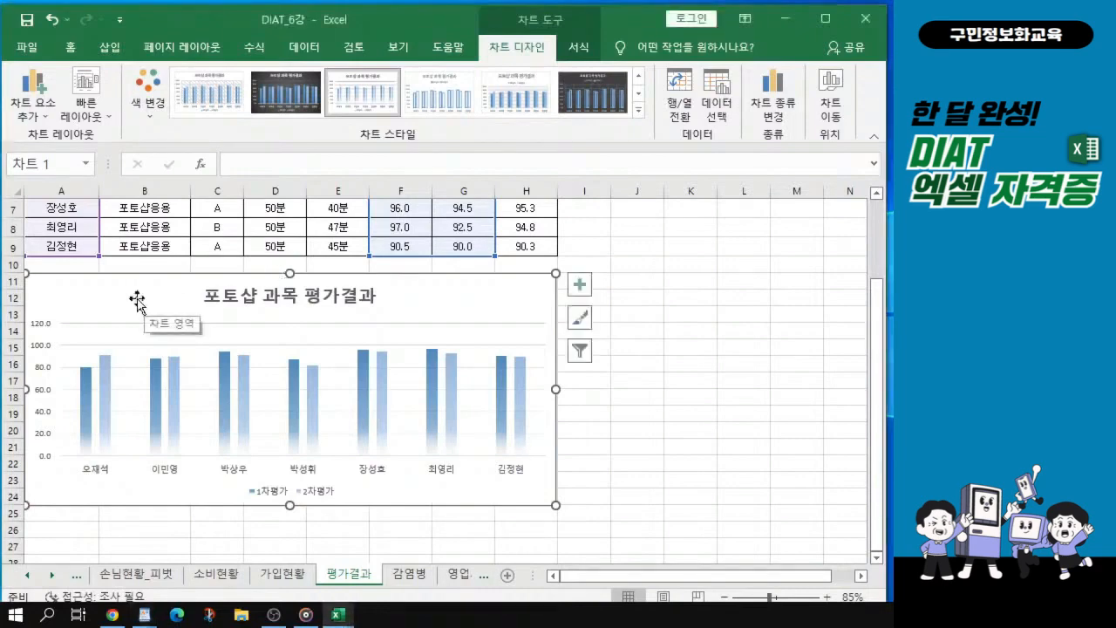
pyautogui.click(73, 49)
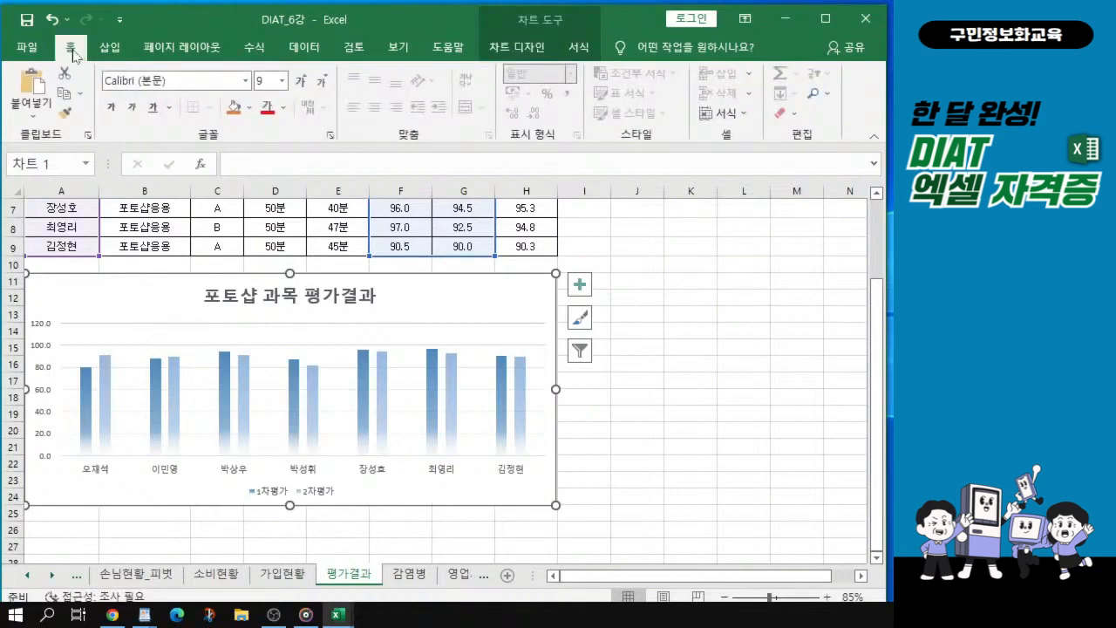
pyautogui.click(171, 81)
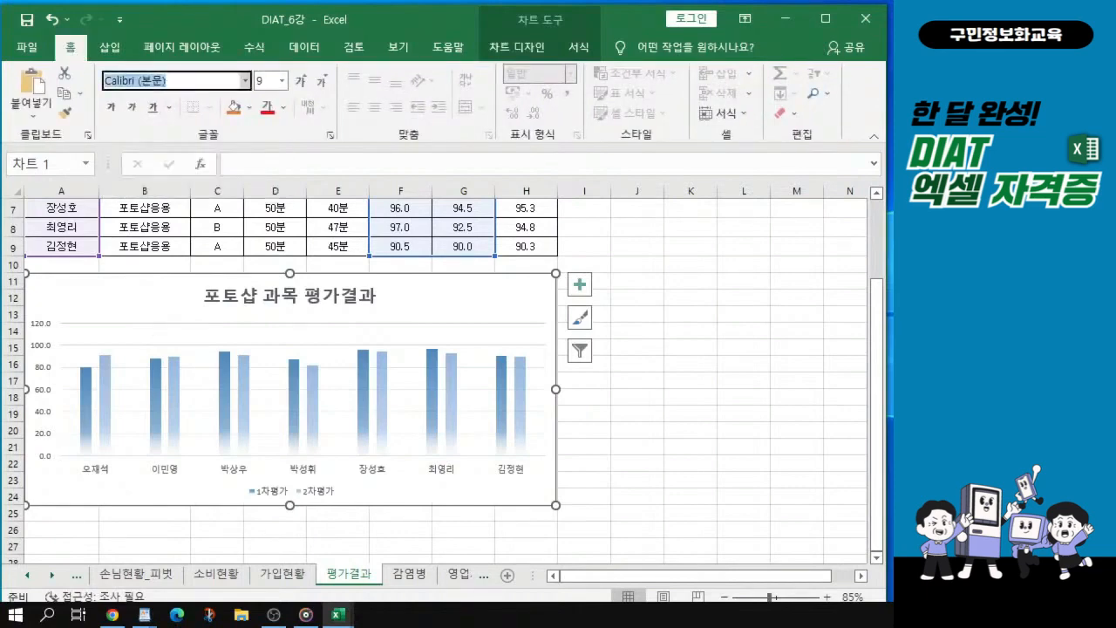
pyautogui.write('굴림체')
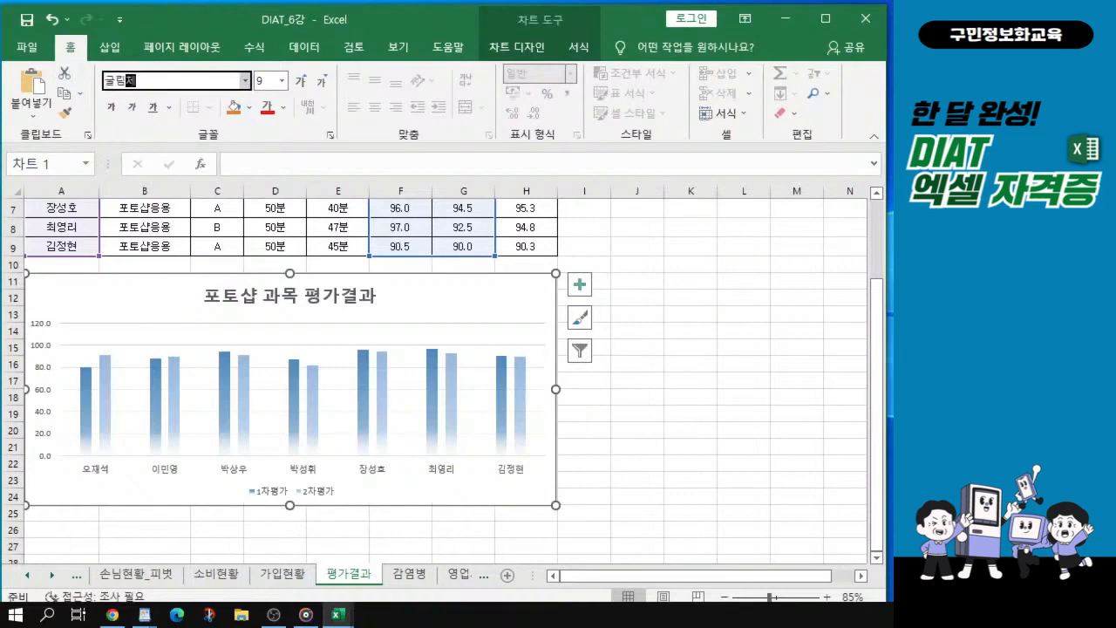
pyautogui.press('Return')
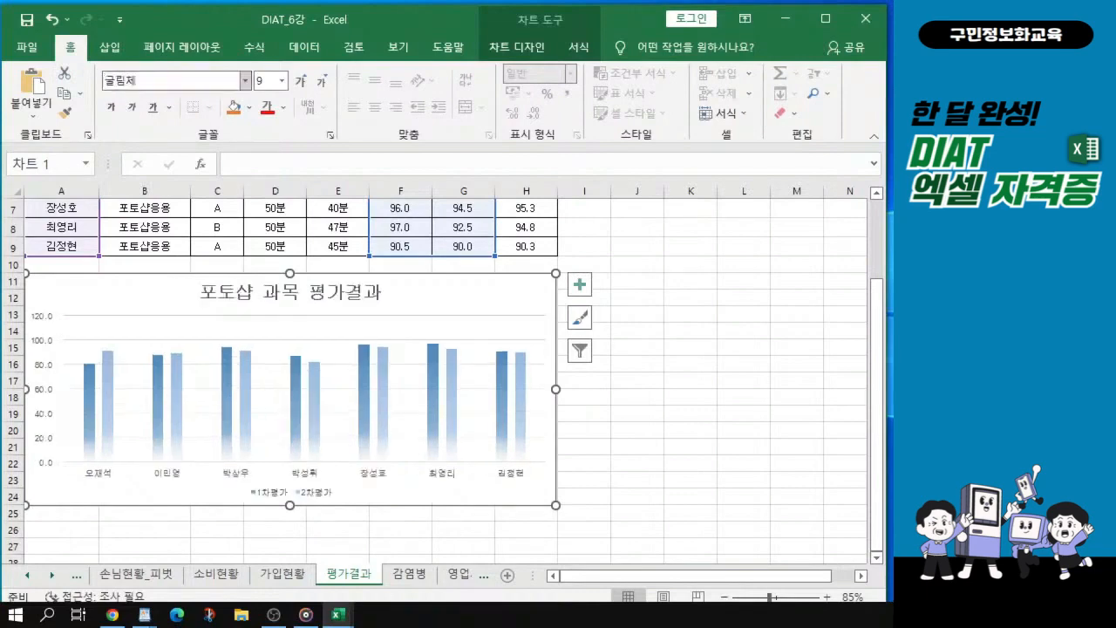
pyautogui.click(265, 80)
pyautogui.write('12')
pyautogui.press('Return')
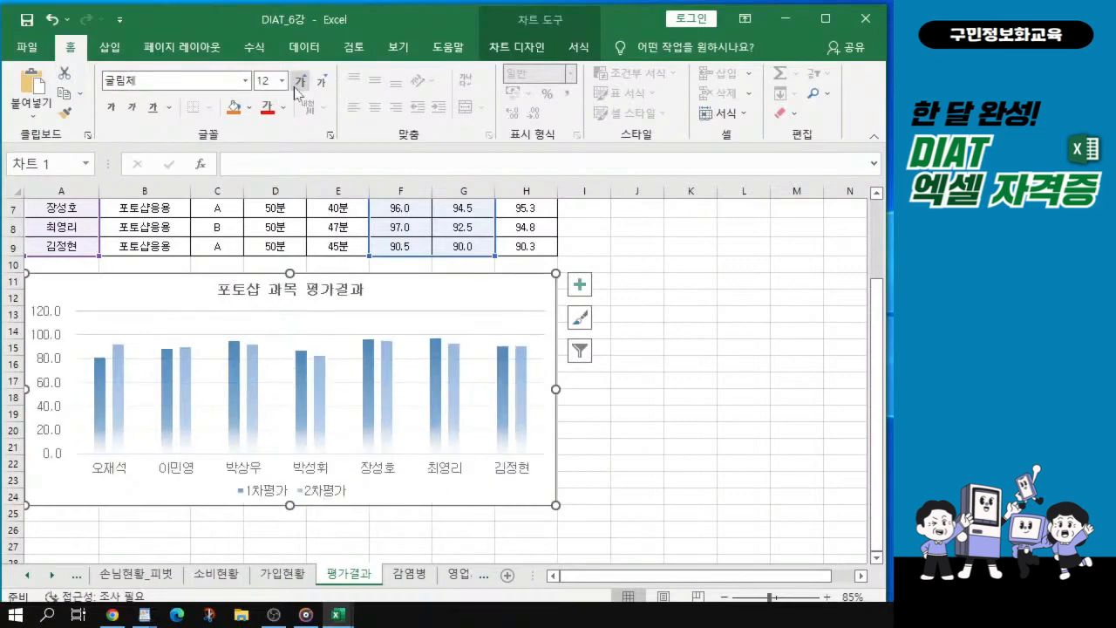
pyautogui.scroll(1, 208, 298)
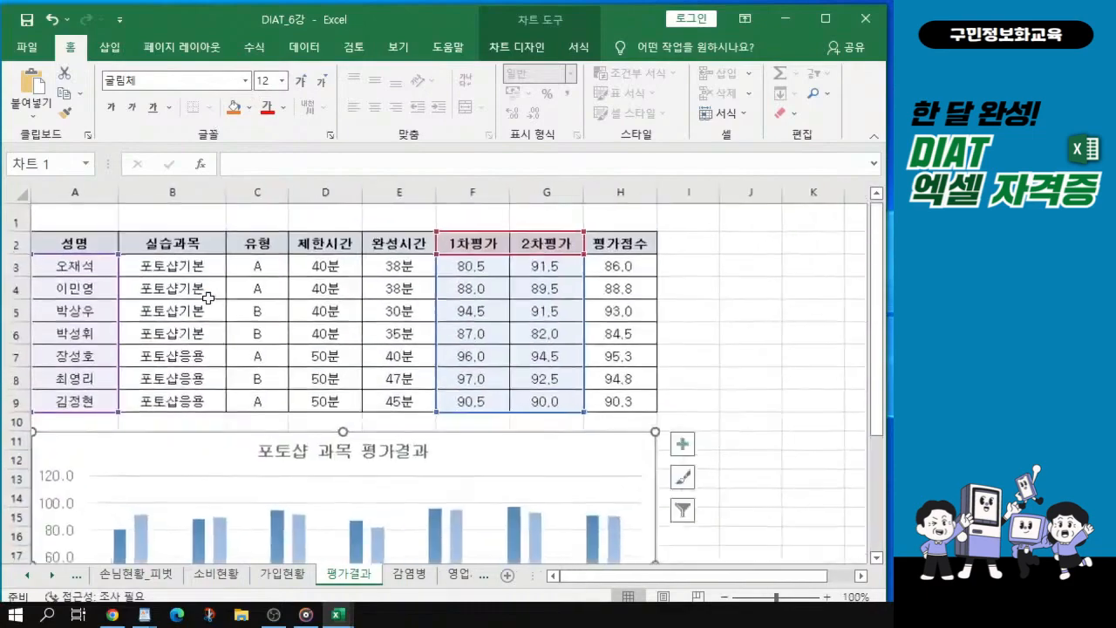
pyautogui.scroll(1, 213, 305)
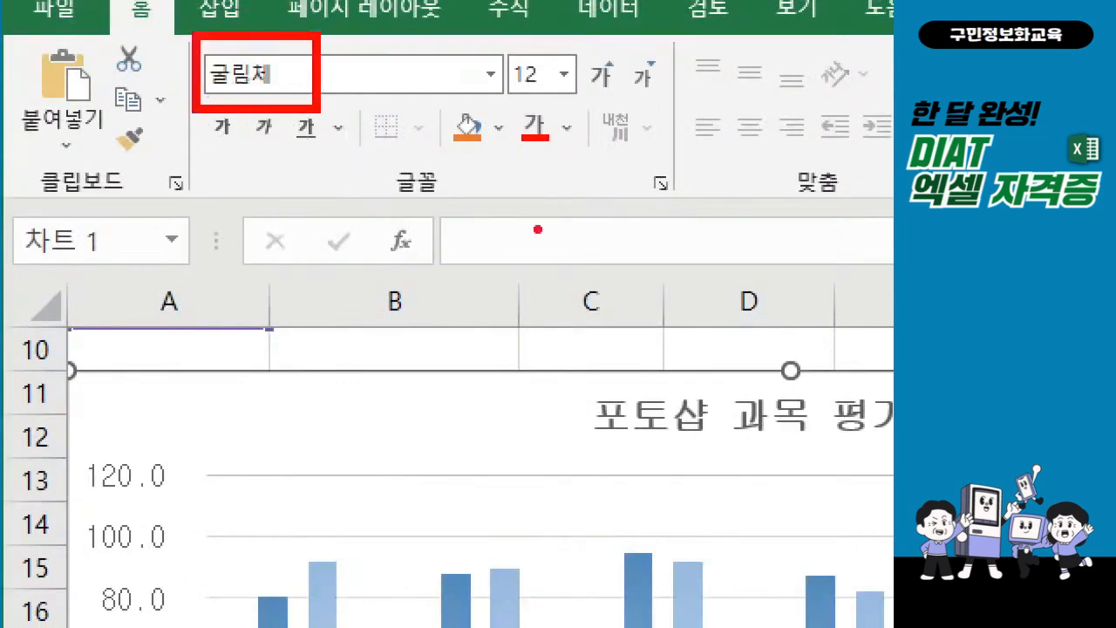
pyautogui.moveTo(370, 63); pyautogui.dragTo(338, 115)
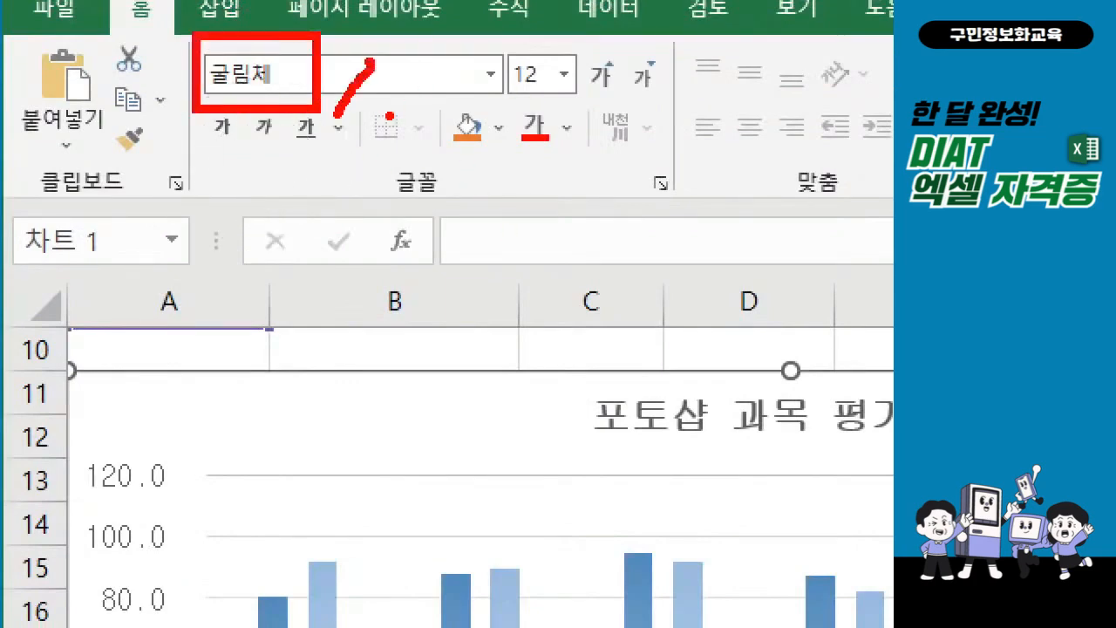
pyautogui.moveTo(486, 33)
pyautogui.mouseDown()
pyautogui.moveTo(596, 108)
pyautogui.moveTo(591, 135)
pyautogui.mouseUp()
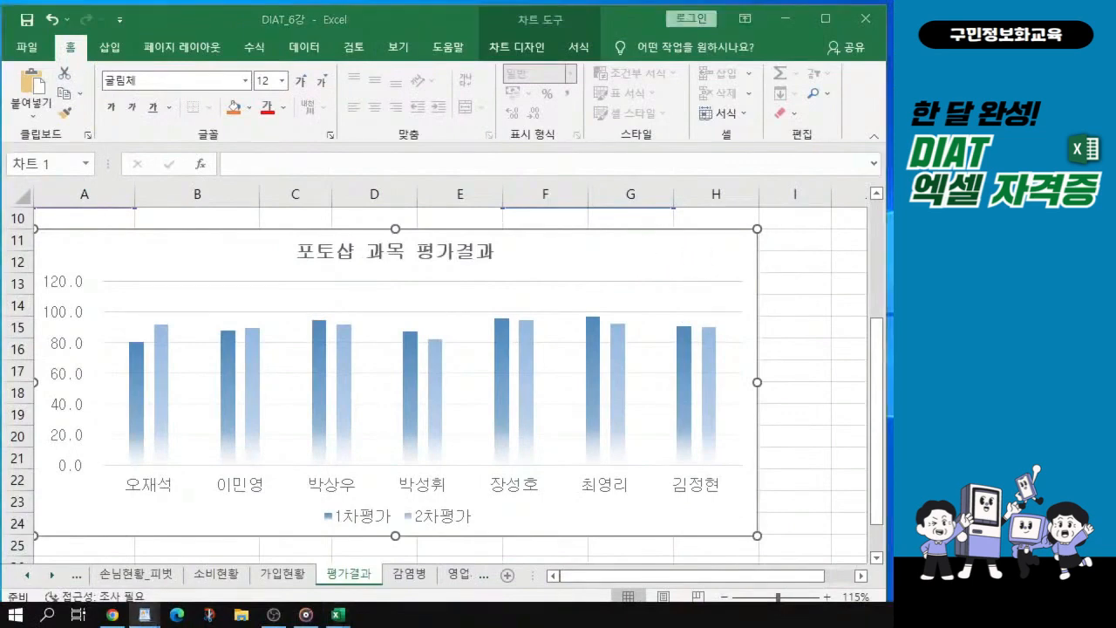
pyautogui.click(606, 253)
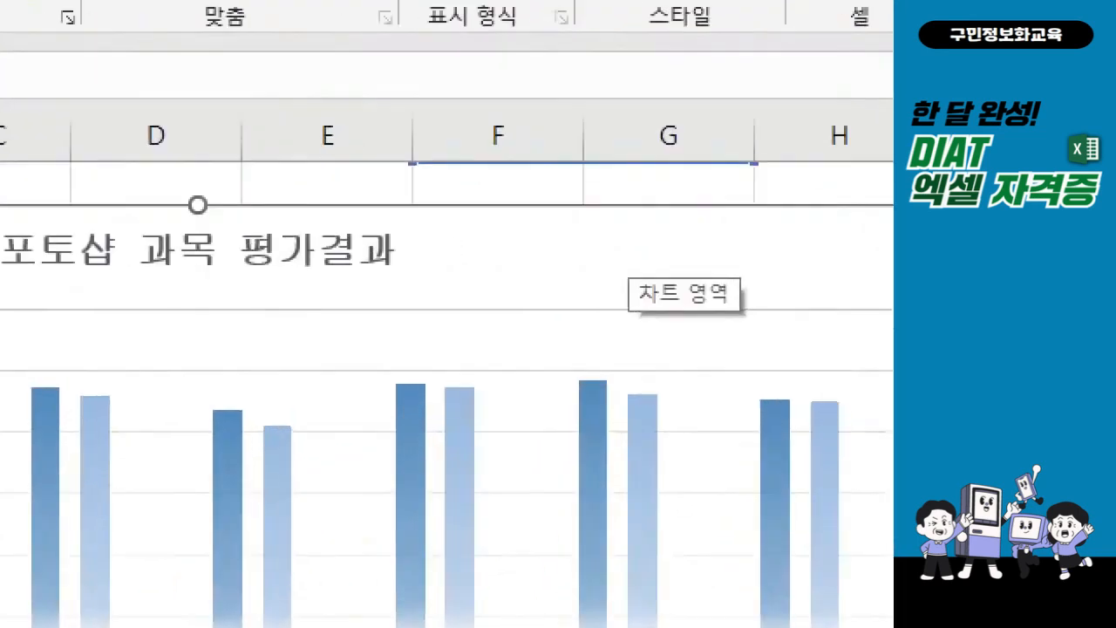
pyautogui.moveTo(592, 240)
pyautogui.mouseDown()
pyautogui.moveTo(581, 263)
pyautogui.moveTo(616, 281)
pyautogui.moveTo(593, 230)
pyautogui.moveTo(617, 317)
pyautogui.moveTo(739, 329)
pyautogui.mouseUp()
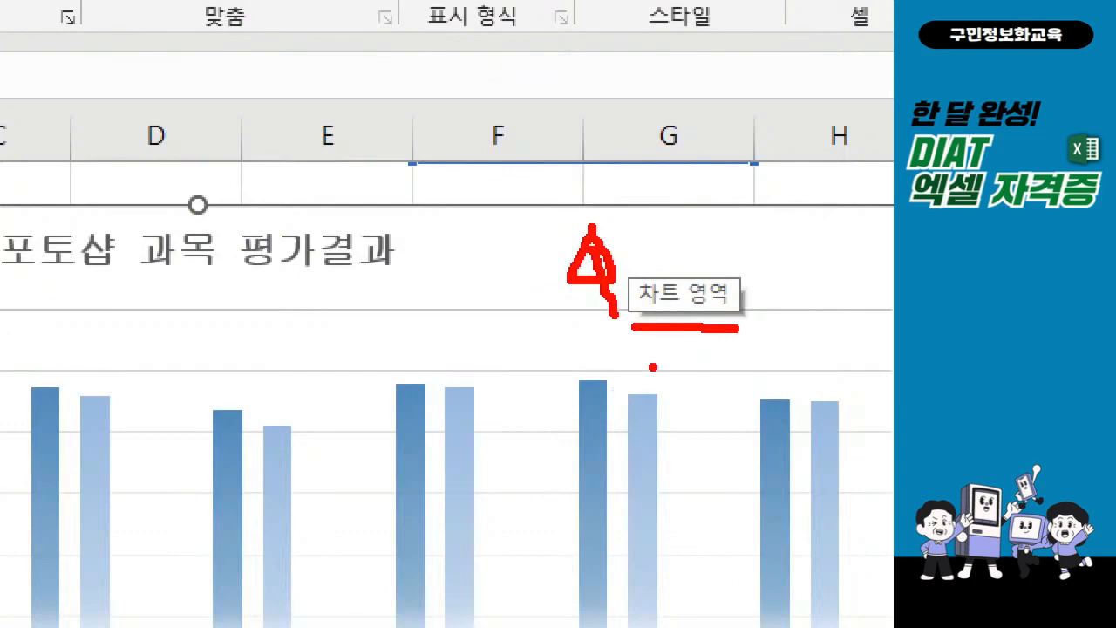
pyautogui.press('Escape')
pyautogui.press('Escape')
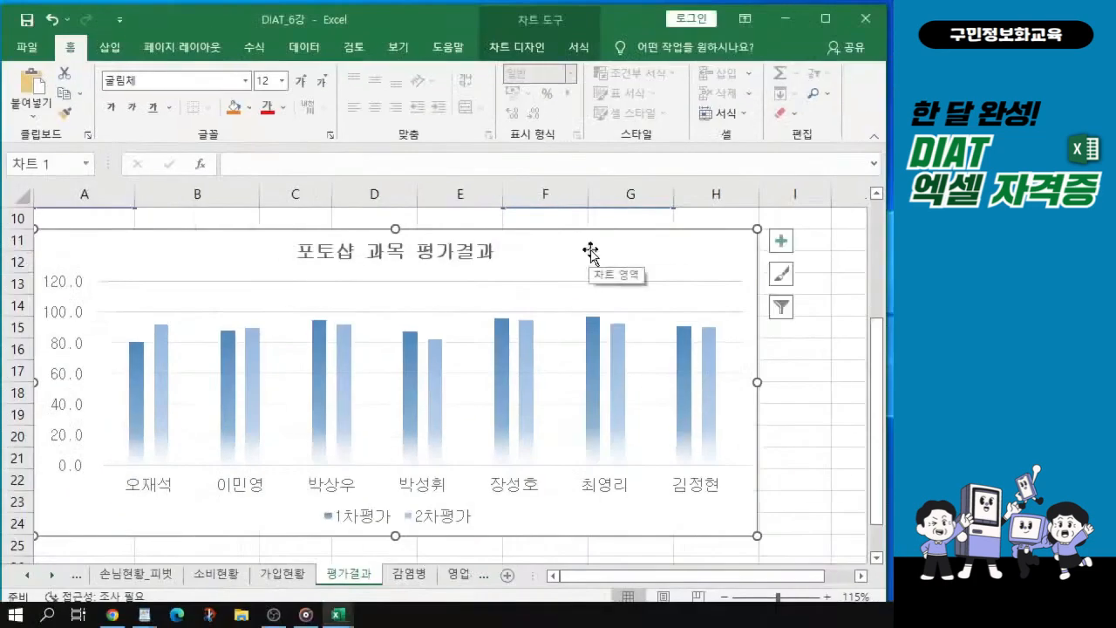
# - Open the chart area formatting and give the chart area a solid (실선) border in standard red
pyautogui.doubleClick(589, 252)
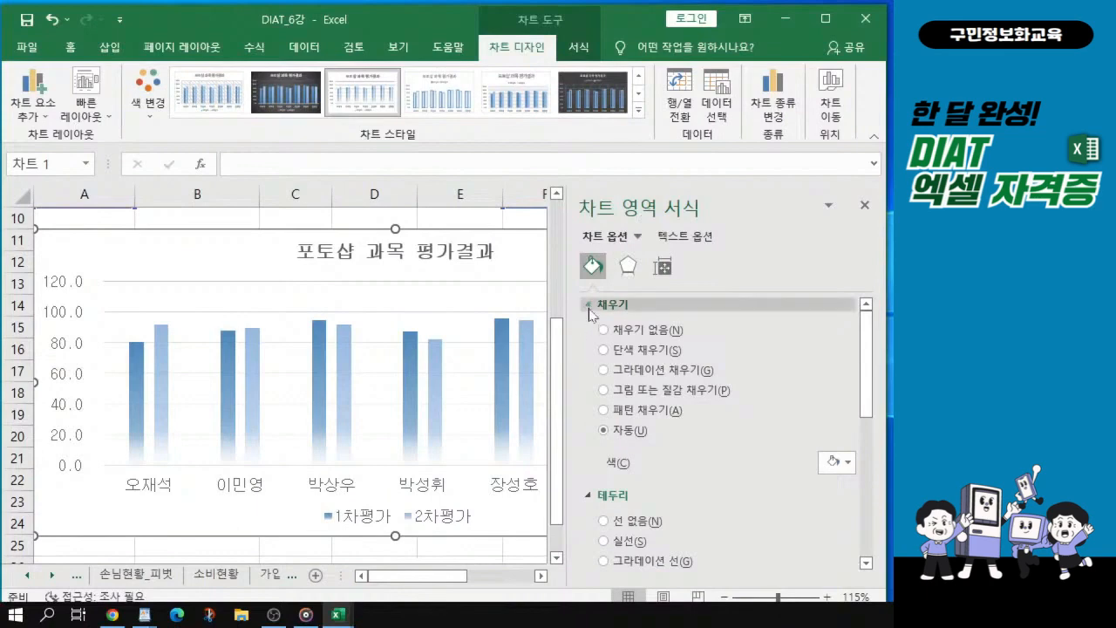
pyautogui.click(590, 310)
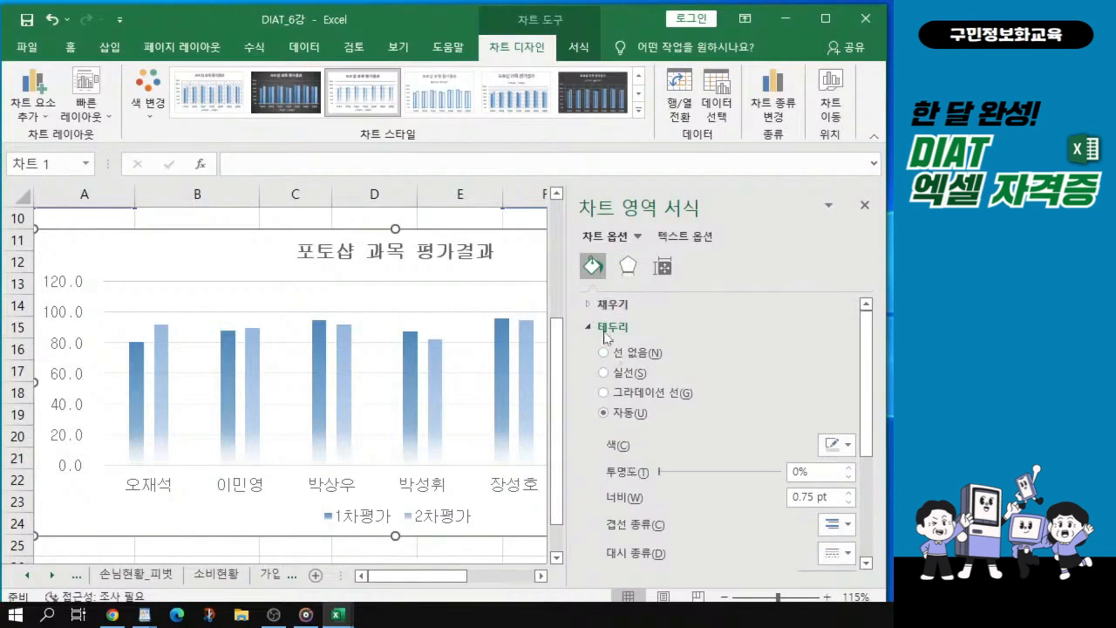
pyautogui.click(621, 373)
pyautogui.click(834, 449)
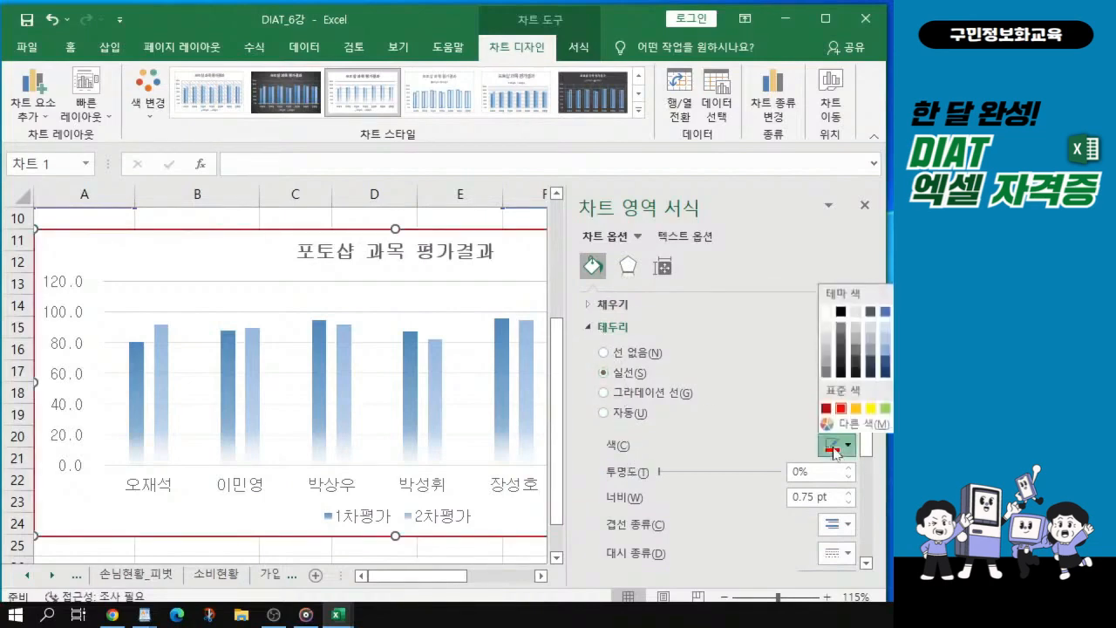
pyautogui.click(841, 409)
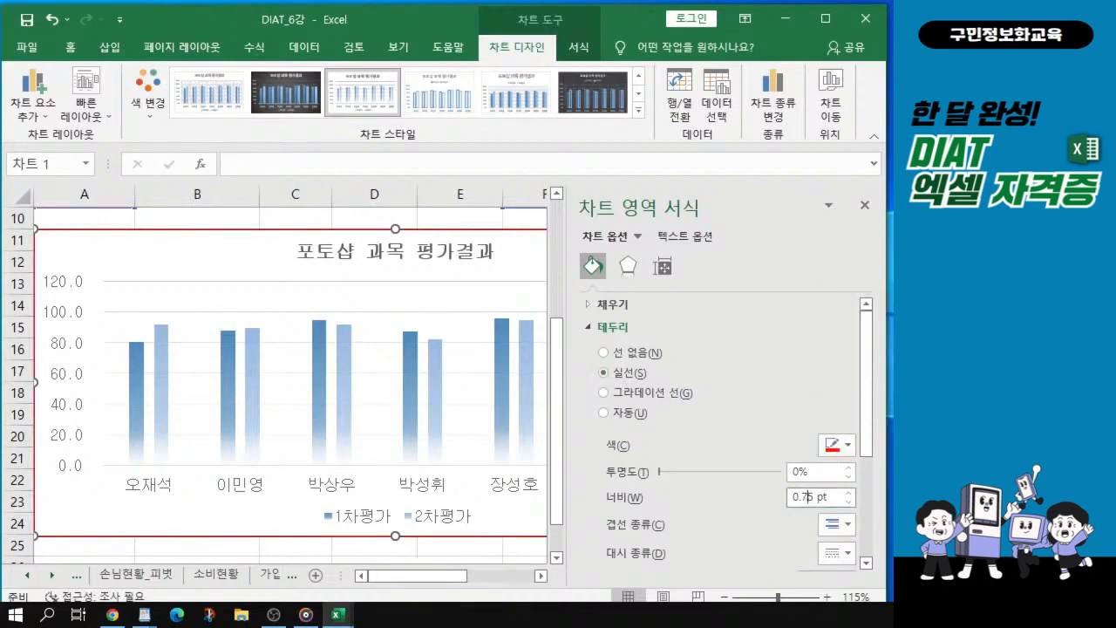
# - Set the width of the chart area's border to 1.5 pt
pyautogui.doubleClick(802, 497)
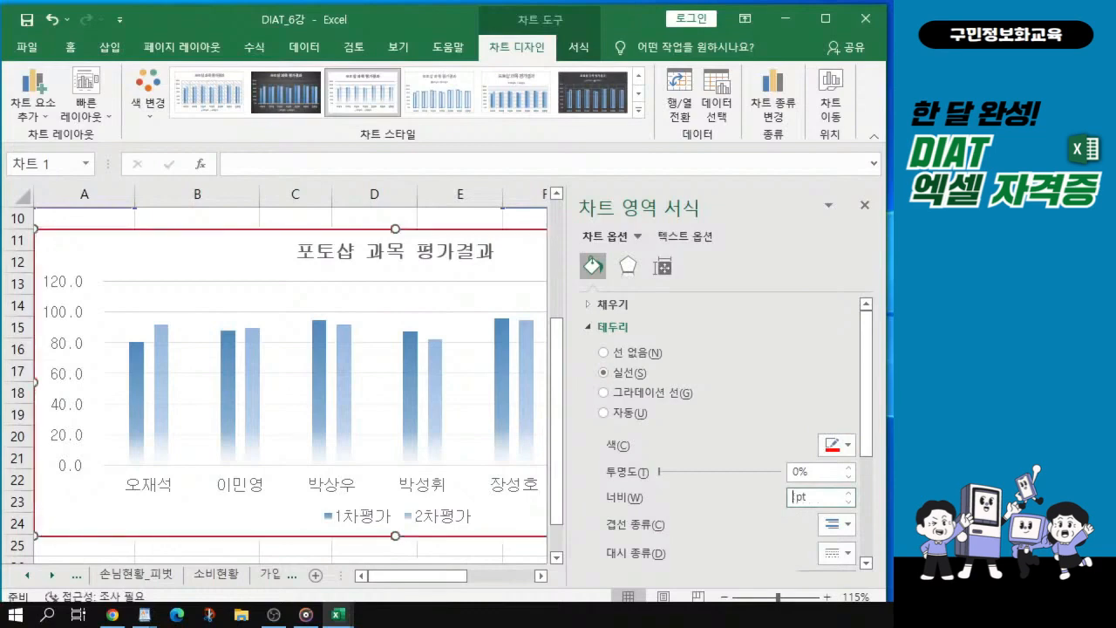
pyautogui.write('1')
pyautogui.write('.5')
pyautogui.press('BackSpace')
pyautogui.press('BackSpace')
pyautogui.write('1')
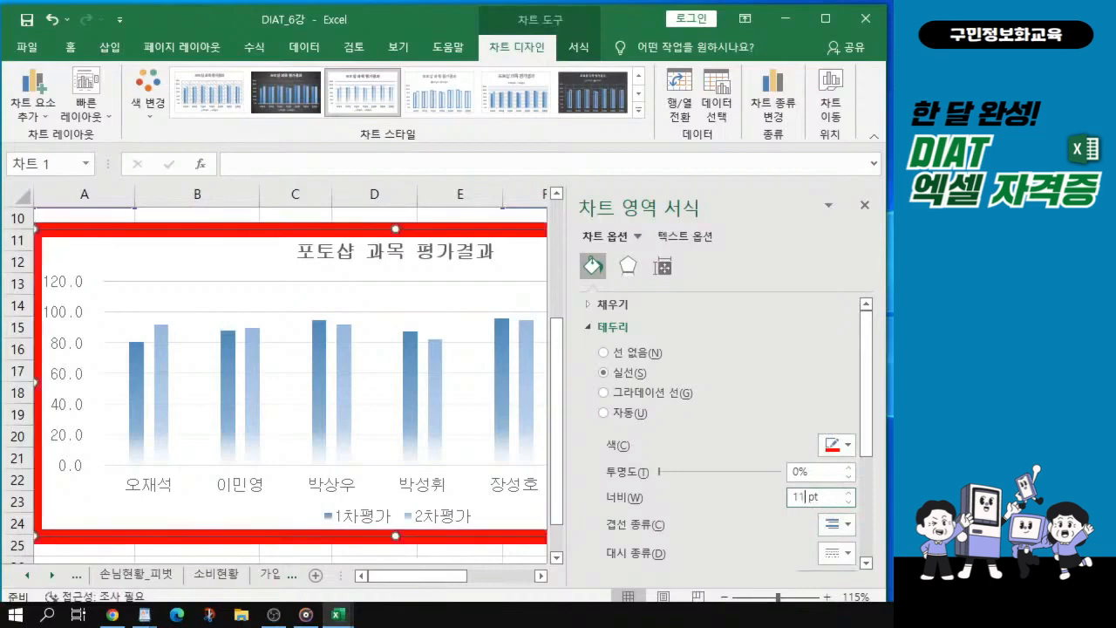
pyautogui.press('BackSpace')
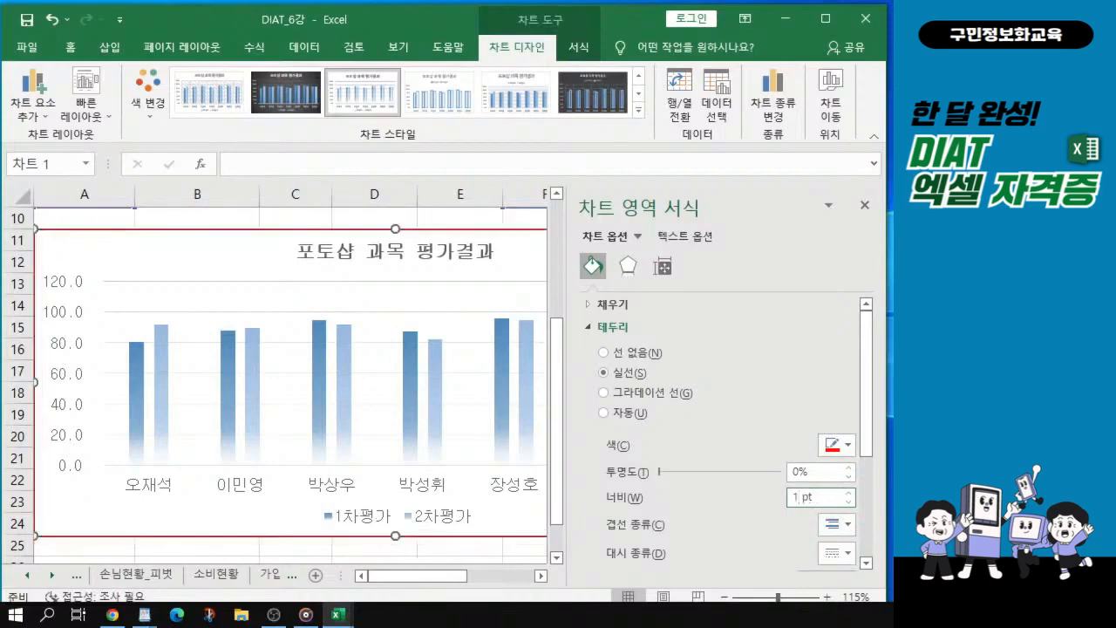
pyautogui.write('.5')
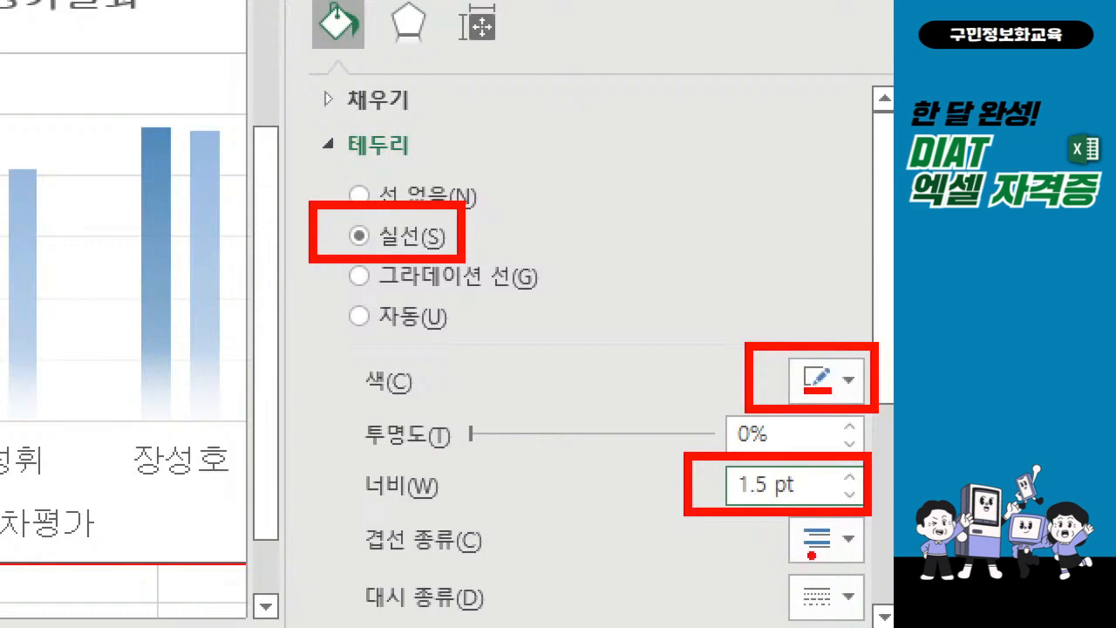
# - Change the dash type (대시 종류) of the chart area's border to the round dotted line, the second line style
pyautogui.moveTo(707, 571)
pyautogui.mouseDown()
pyautogui.moveTo(748, 604)
pyautogui.moveTo(874, 624)
pyautogui.mouseUp()
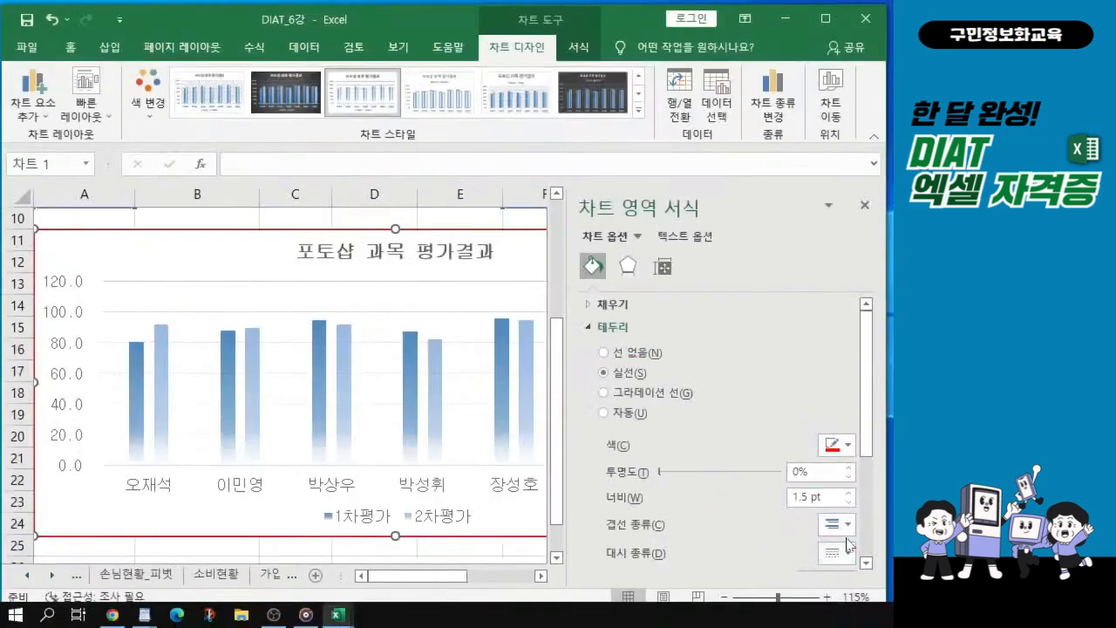
pyautogui.click(833, 600)
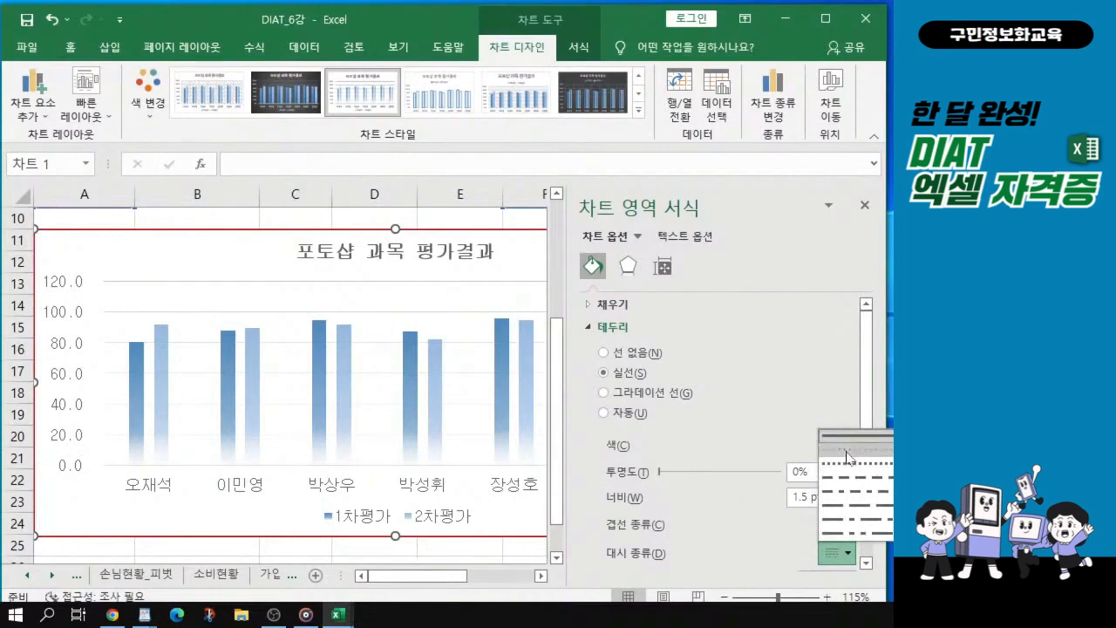
pyautogui.click(846, 456)
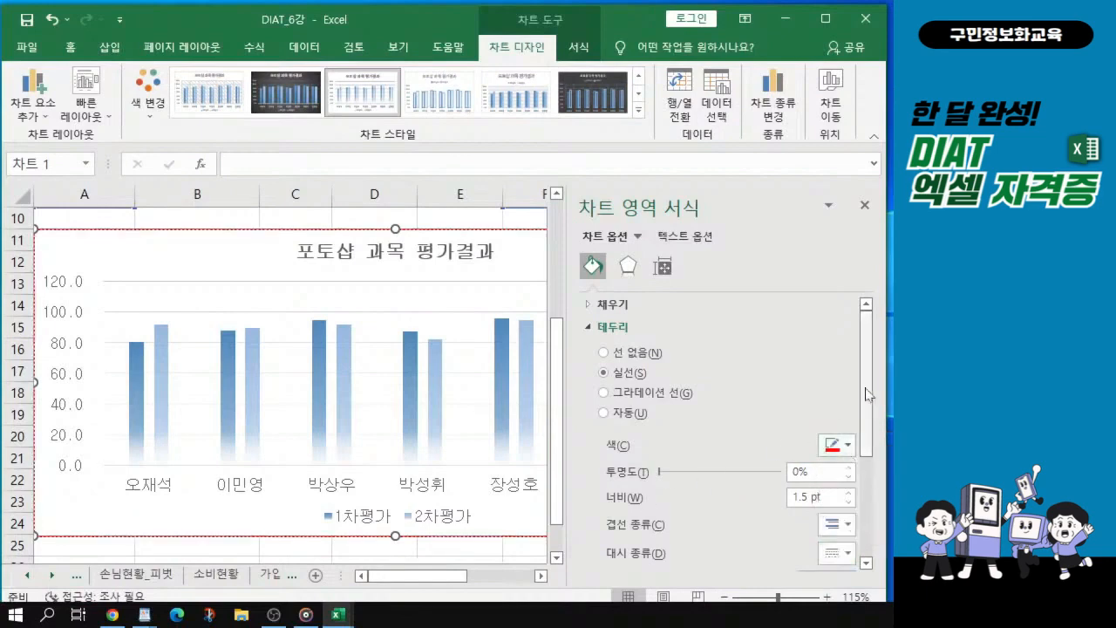
# - Turn on rounded corners (둥근 모서리) for the chart area's border
pyautogui.moveTo(872, 404); pyautogui.dragTo(880, 582)
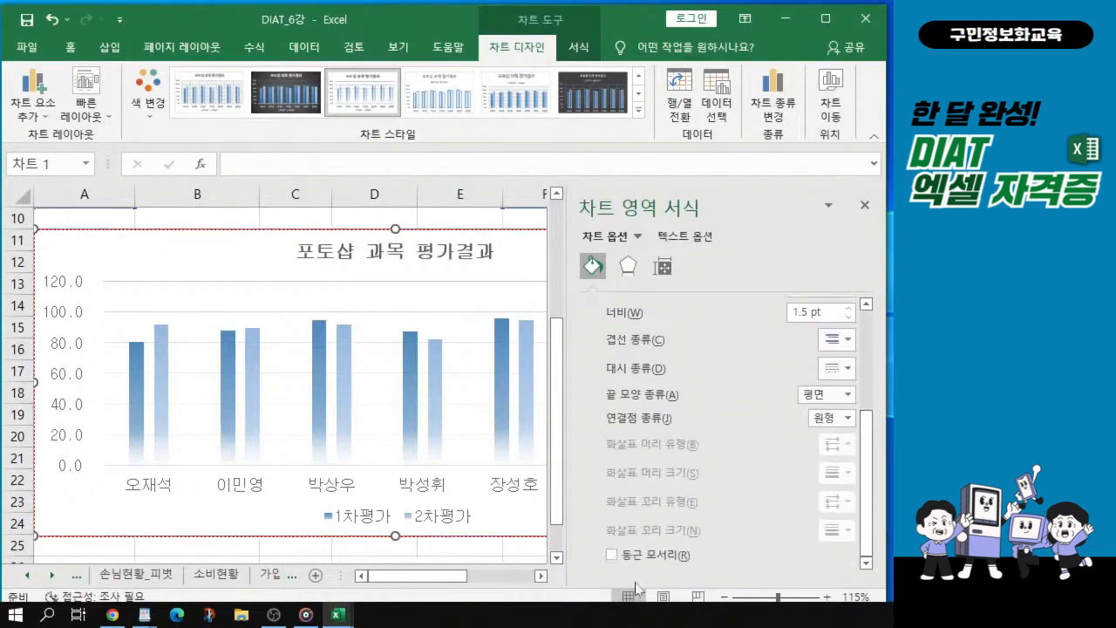
pyautogui.click(613, 555)
pyautogui.press('ctrl')
pyautogui.press('ctrl')
pyautogui.click(765, 436)
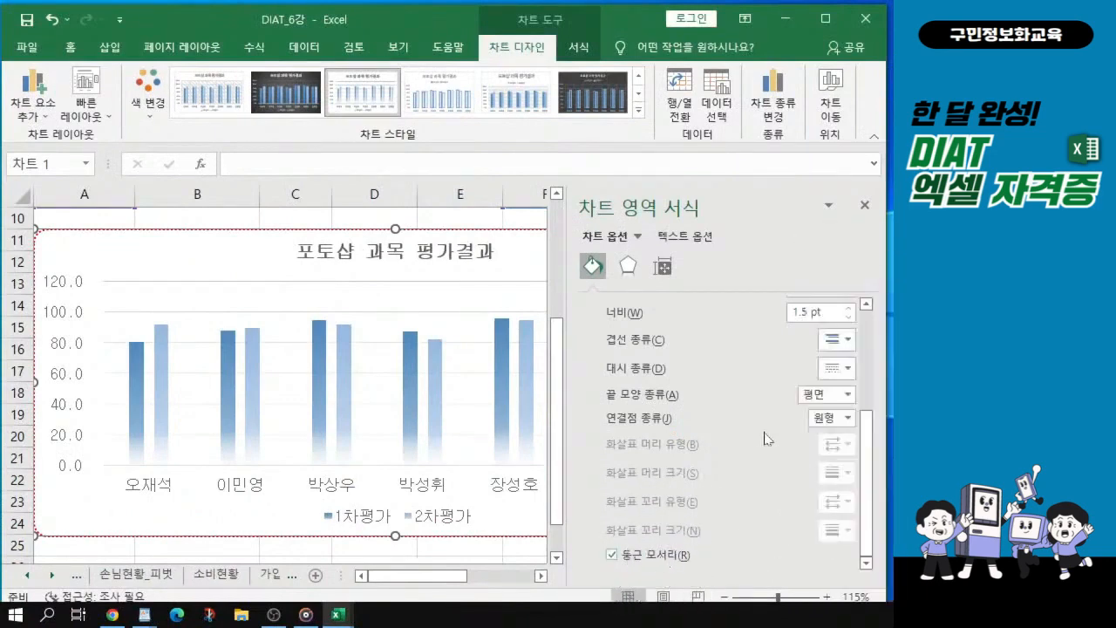
pyautogui.hotkey('alt', 'Tab')
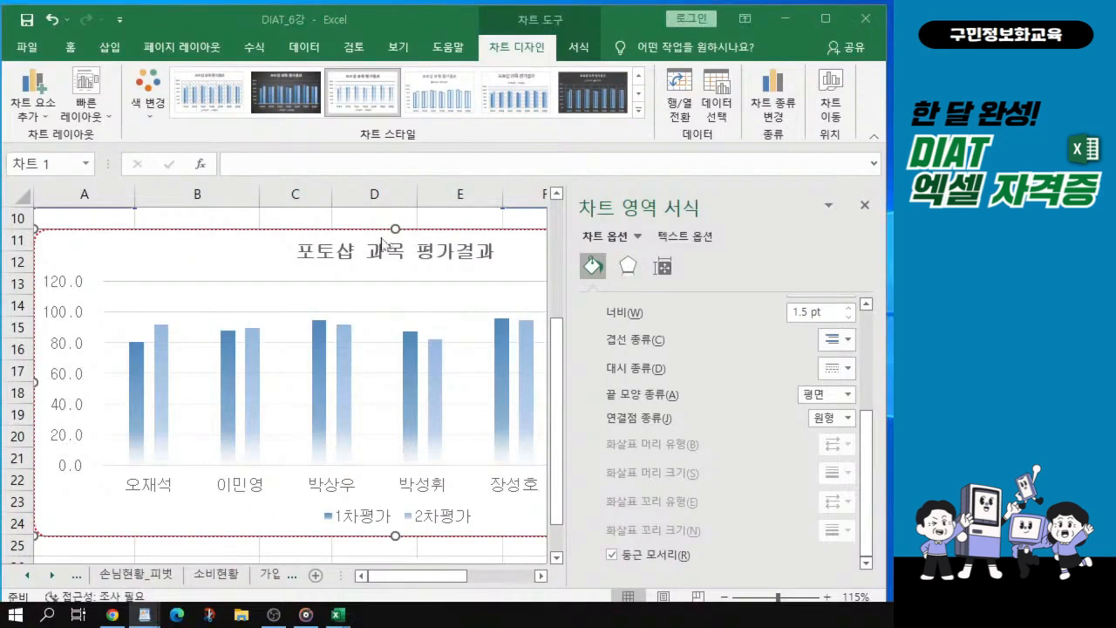
# - Set the chart title's font to 궁서체 with a size of 20
pyautogui.click(329, 254)
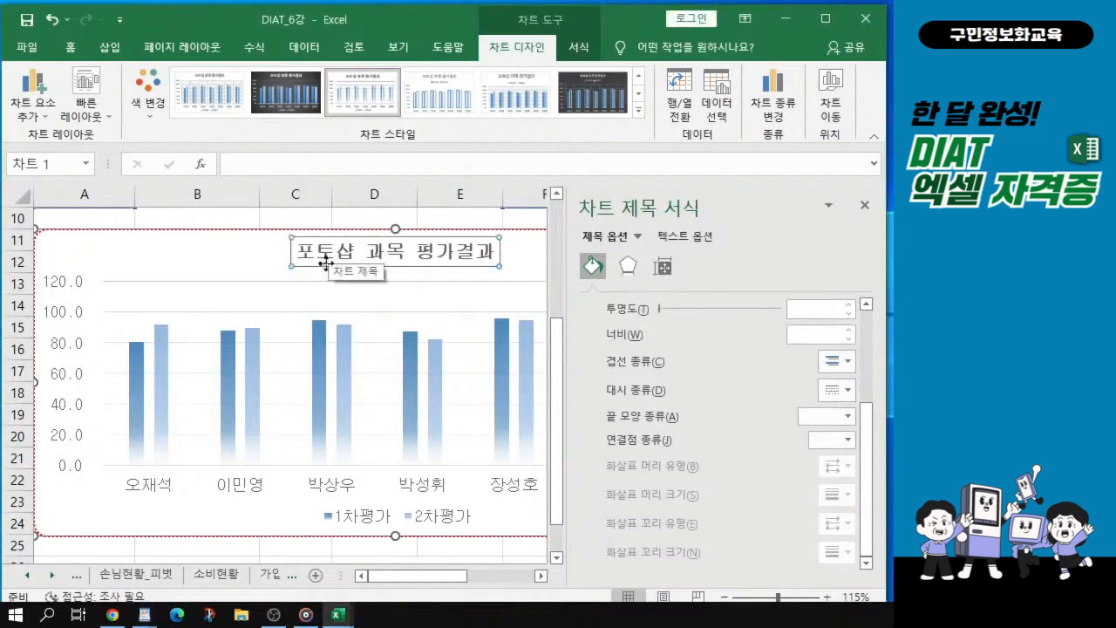
pyautogui.click(70, 46)
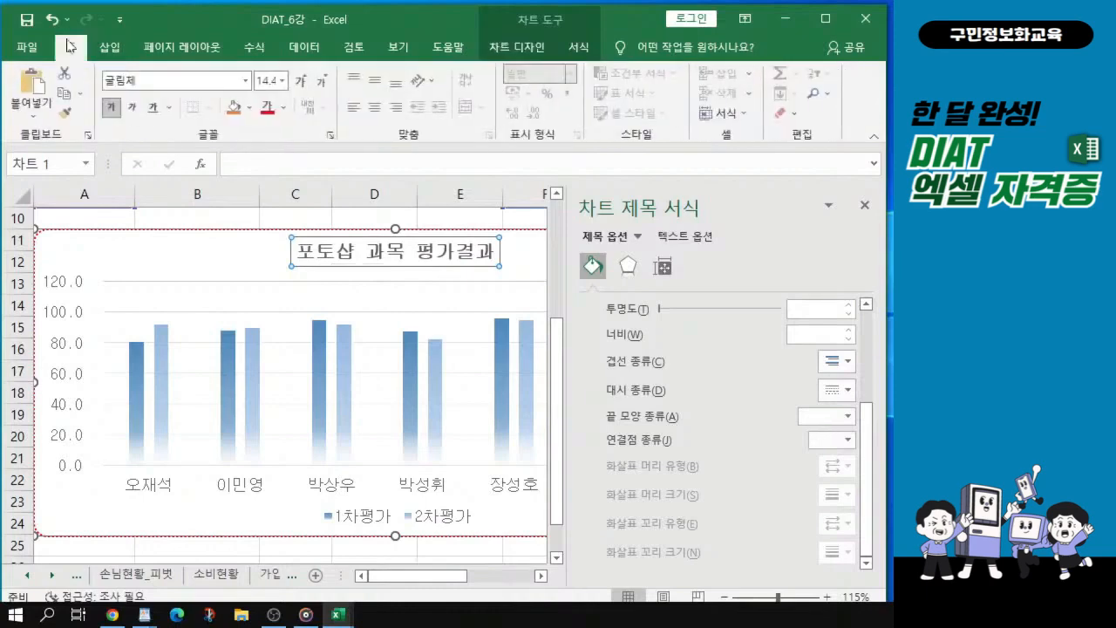
pyautogui.click(237, 80)
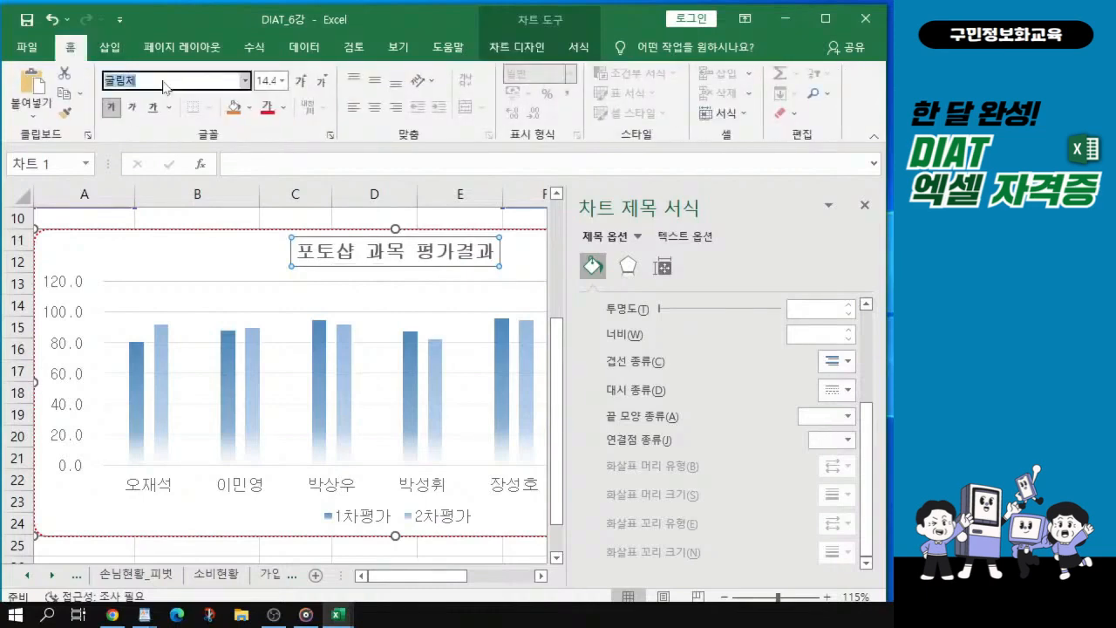
pyautogui.write('궁ㅅㅓ체')
pyautogui.press('Return')
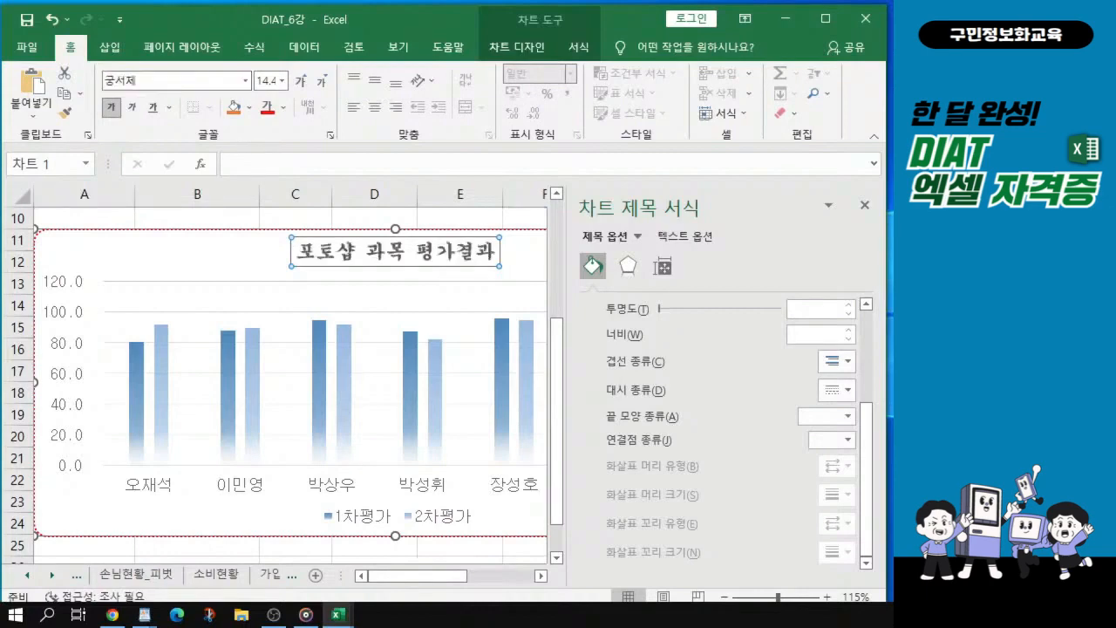
pyautogui.click(268, 80)
pyautogui.write('20')
pyautogui.press('Return')
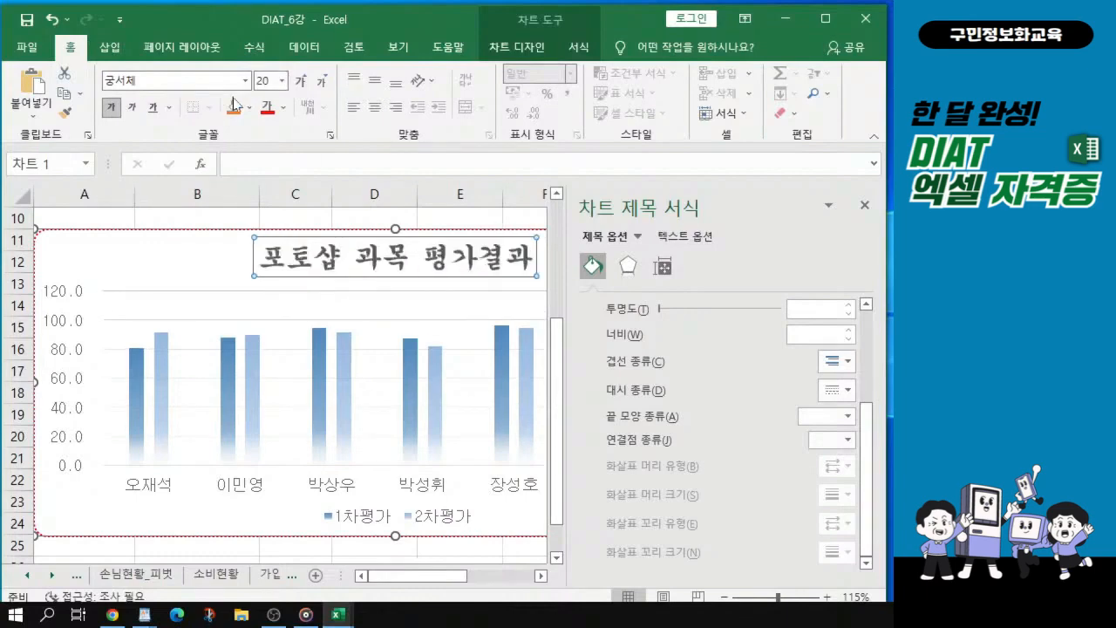
pyautogui.hotkey('ctrl', '1')
pyautogui.click(267, 145)
pyautogui.moveTo(170, 128)
pyautogui.mouseDown()
pyautogui.moveTo(208, 155)
pyautogui.moveTo(344, 188)
pyautogui.mouseUp()
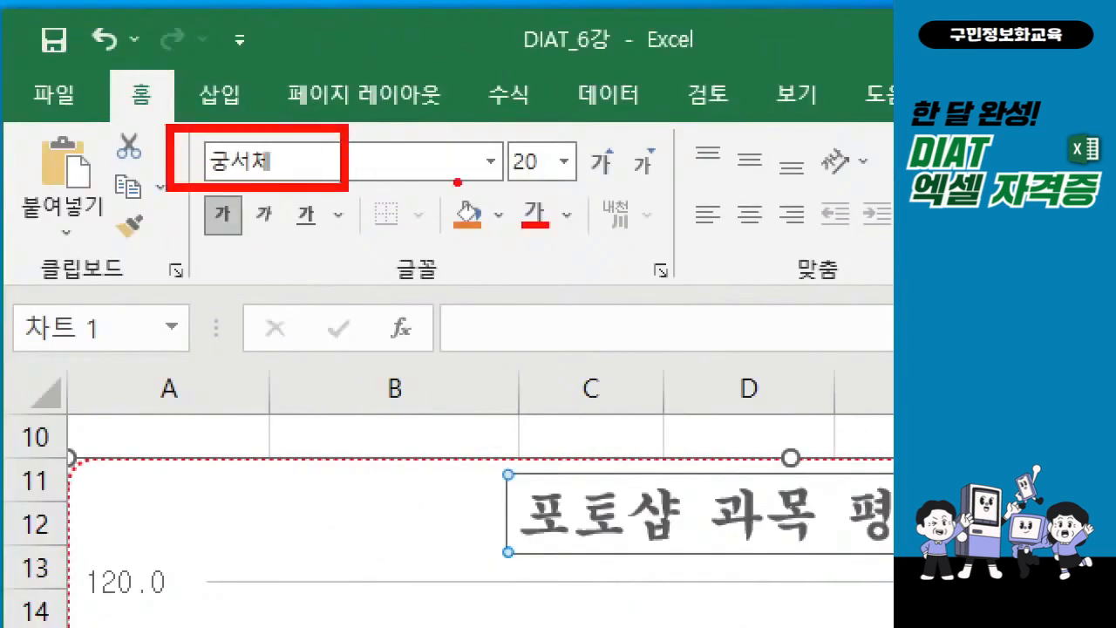
pyautogui.moveTo(497, 115); pyautogui.dragTo(631, 188)
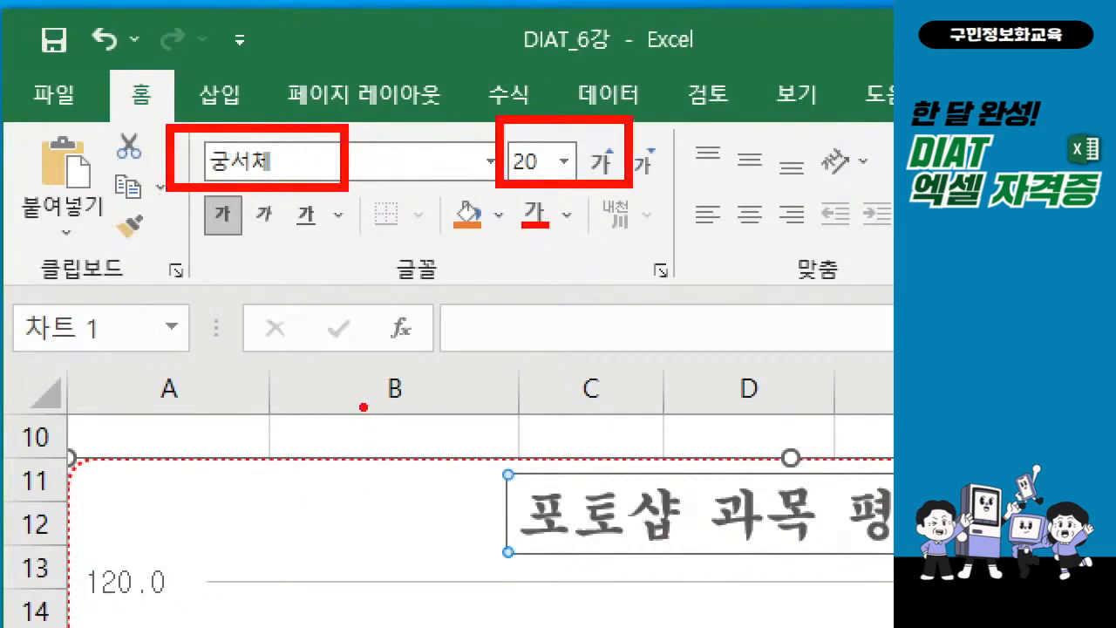
pyautogui.moveTo(188, 248); pyautogui.dragTo(266, 249)
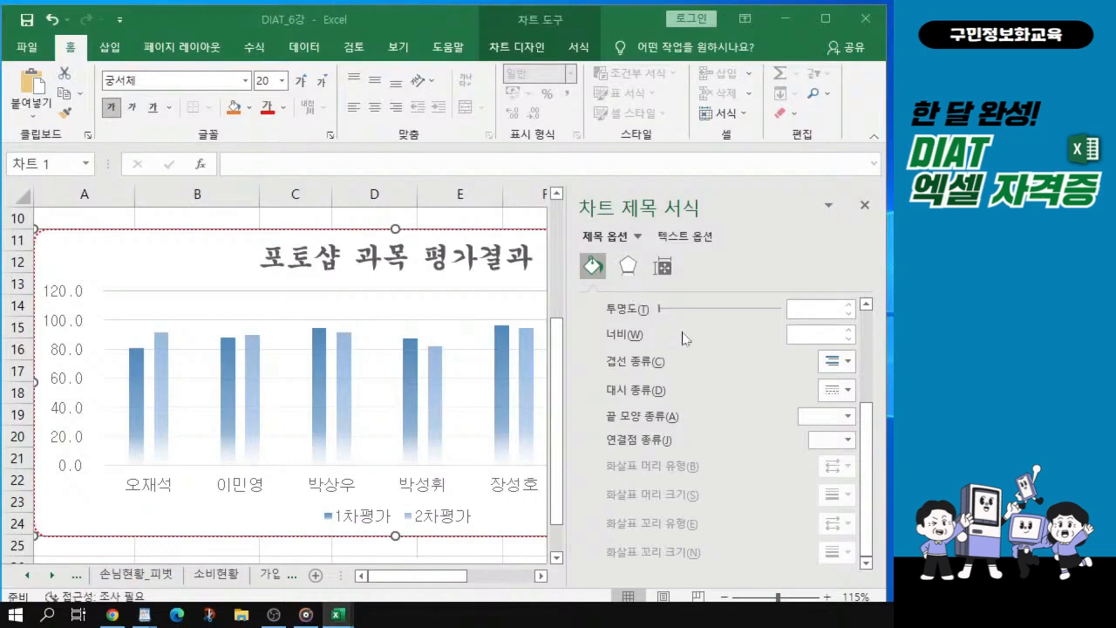
# - Switch the chart title's fill to picture or texture fill (그림 또는 질감 채우기)
pyautogui.scroll(1, 685, 338)
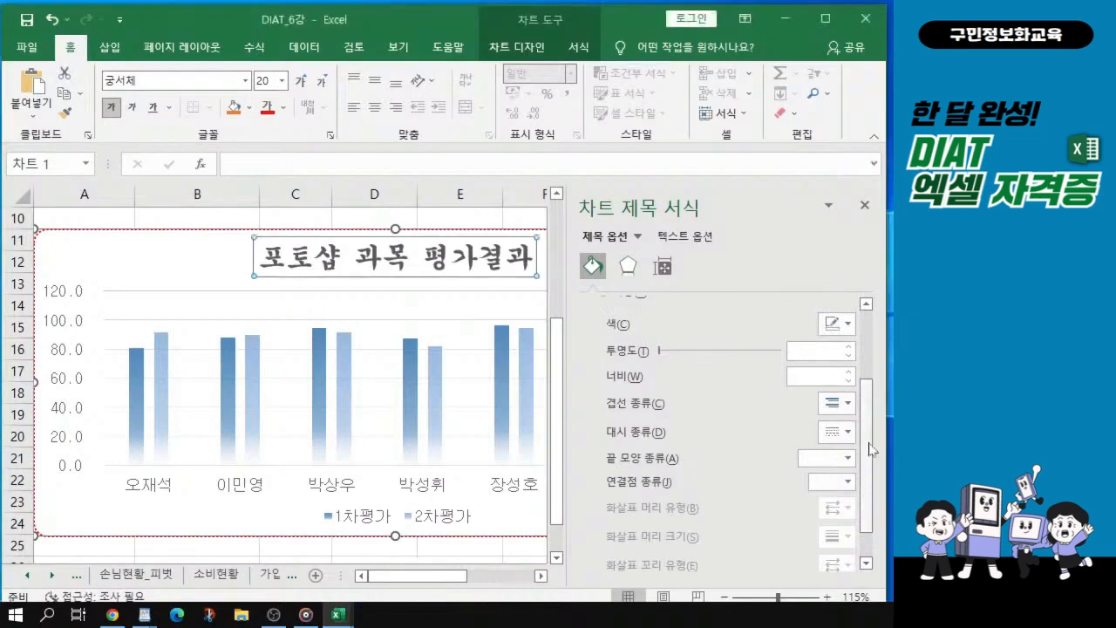
pyautogui.moveTo(868, 476); pyautogui.dragTo(875, 392)
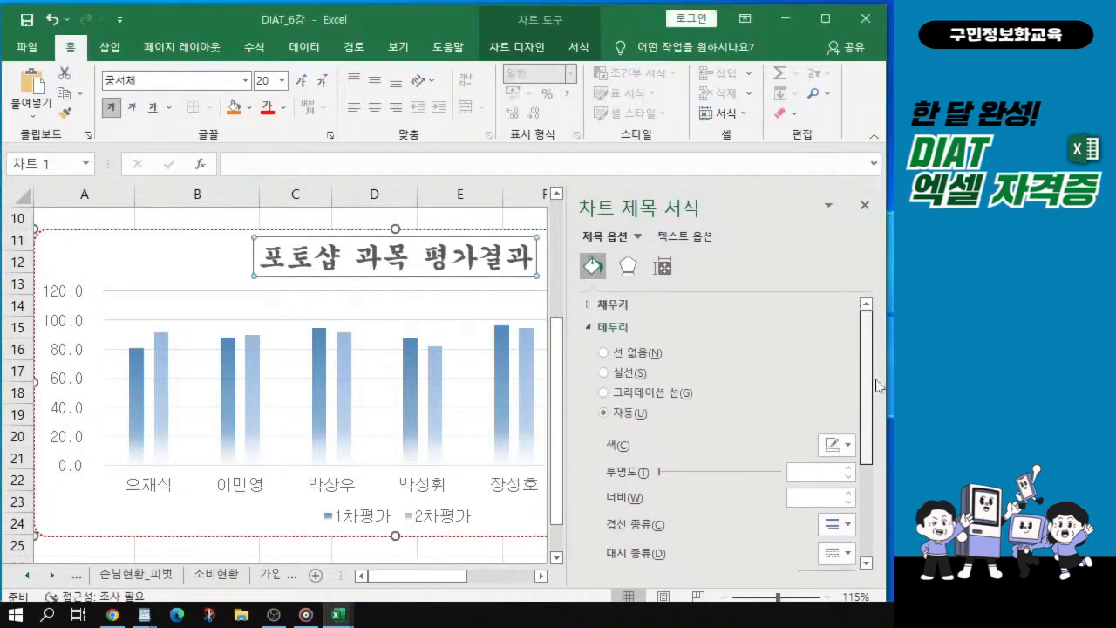
pyautogui.click(592, 307)
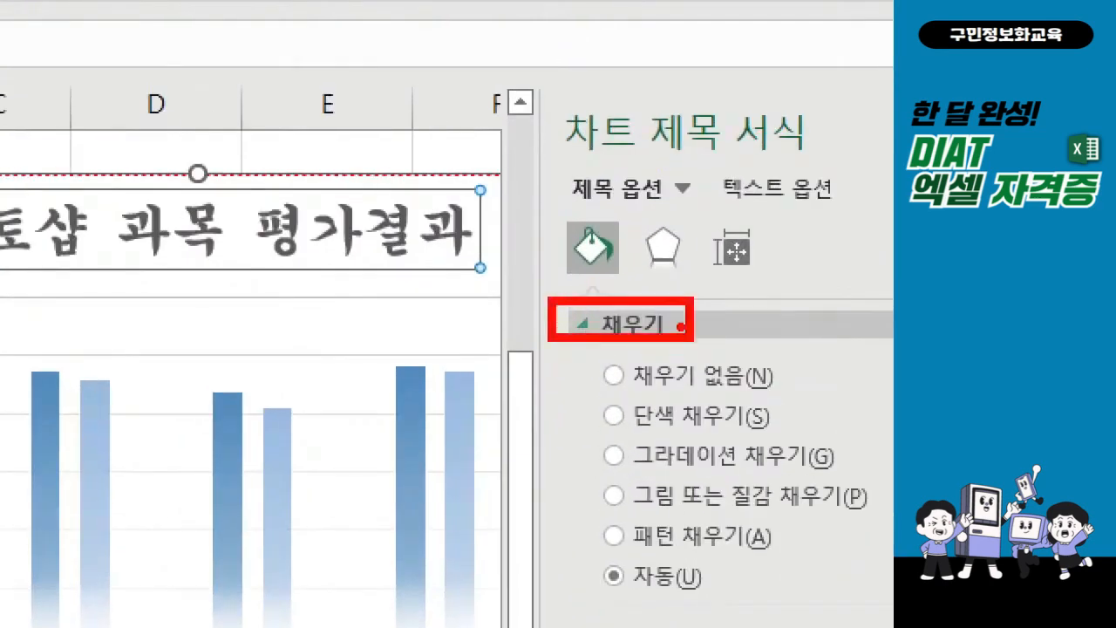
pyautogui.moveTo(585, 159); pyautogui.dragTo(706, 164)
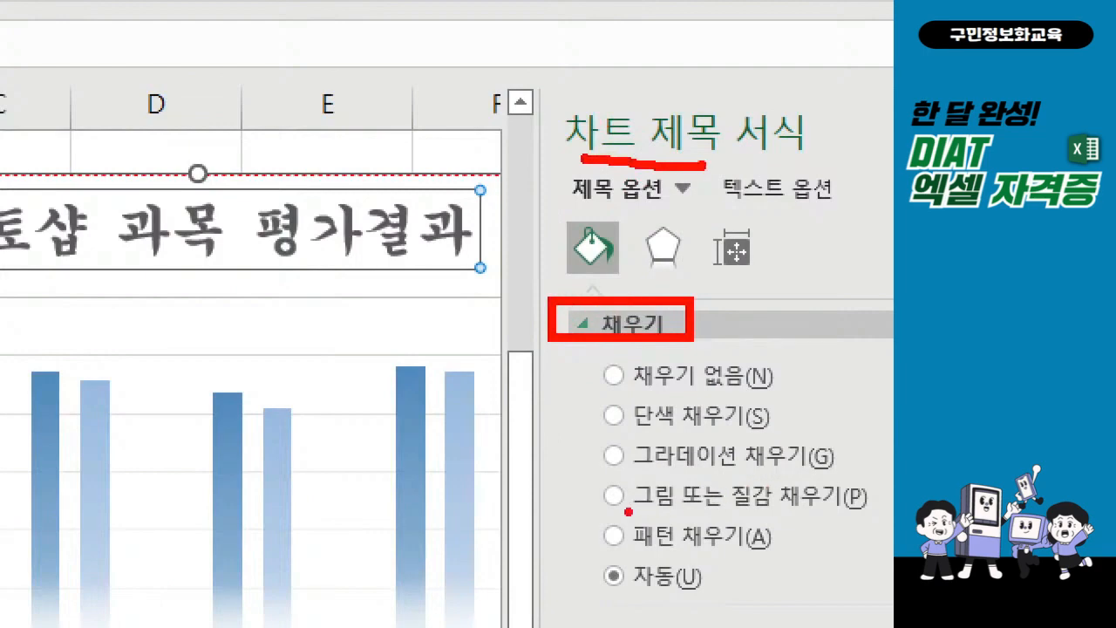
pyautogui.moveTo(579, 463)
pyautogui.mouseDown()
pyautogui.moveTo(835, 523)
pyautogui.moveTo(874, 520)
pyautogui.mouseUp()
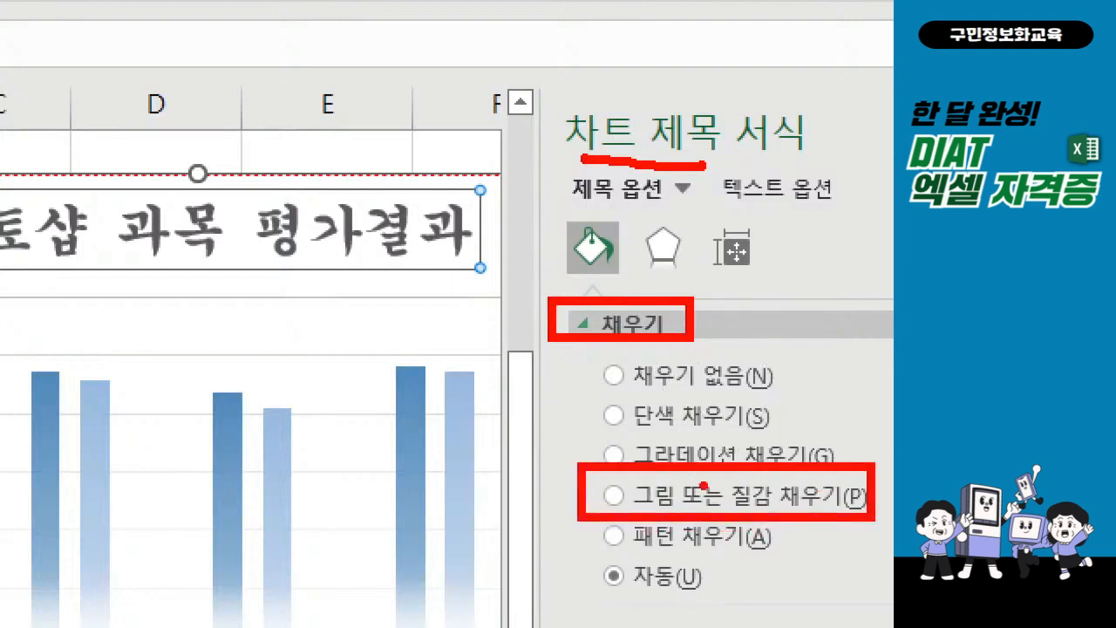
pyautogui.press('Escape')
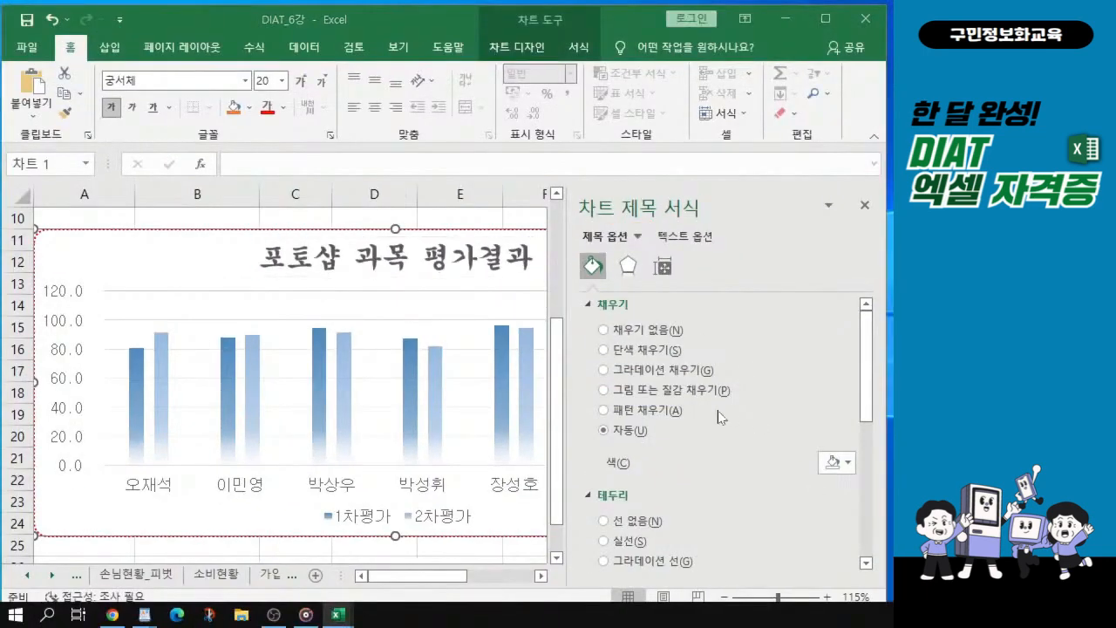
pyautogui.click(642, 394)
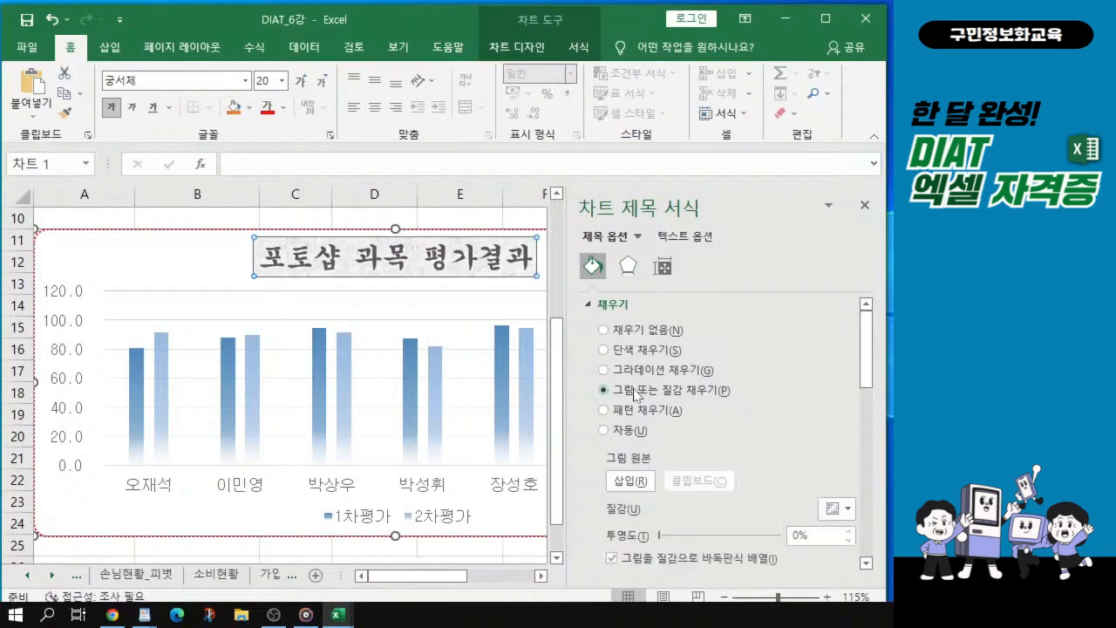
# - Fill the chart title with the light grey speckled texture in the third row, third column of the texture choices
pyautogui.click(844, 511)
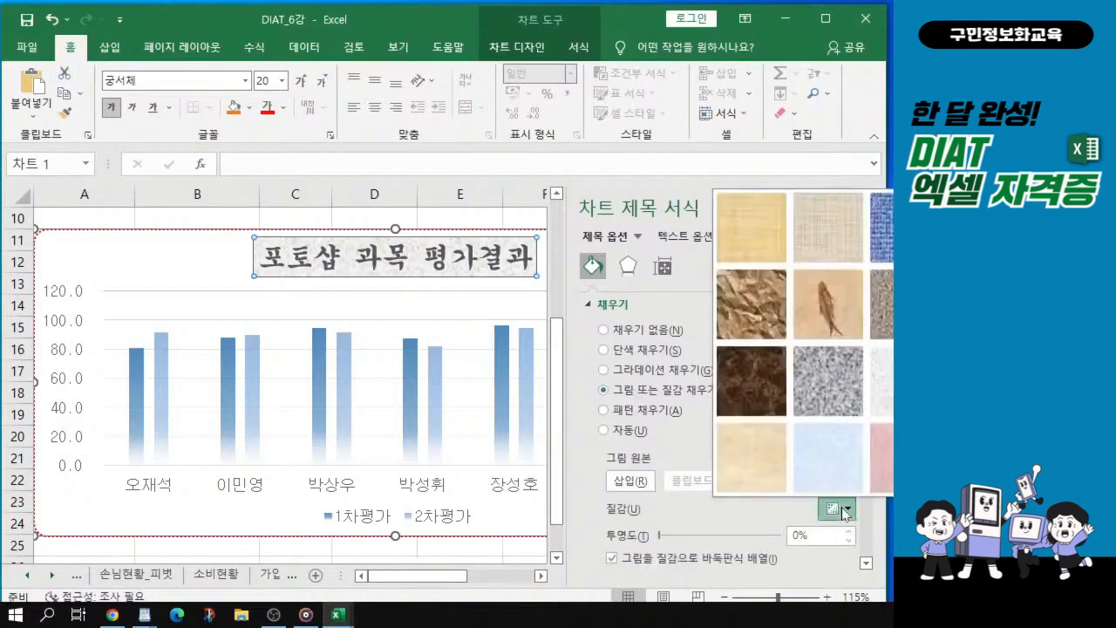
pyautogui.click(432, 23)
pyautogui.moveTo(432, 24); pyautogui.dragTo(187, 21)
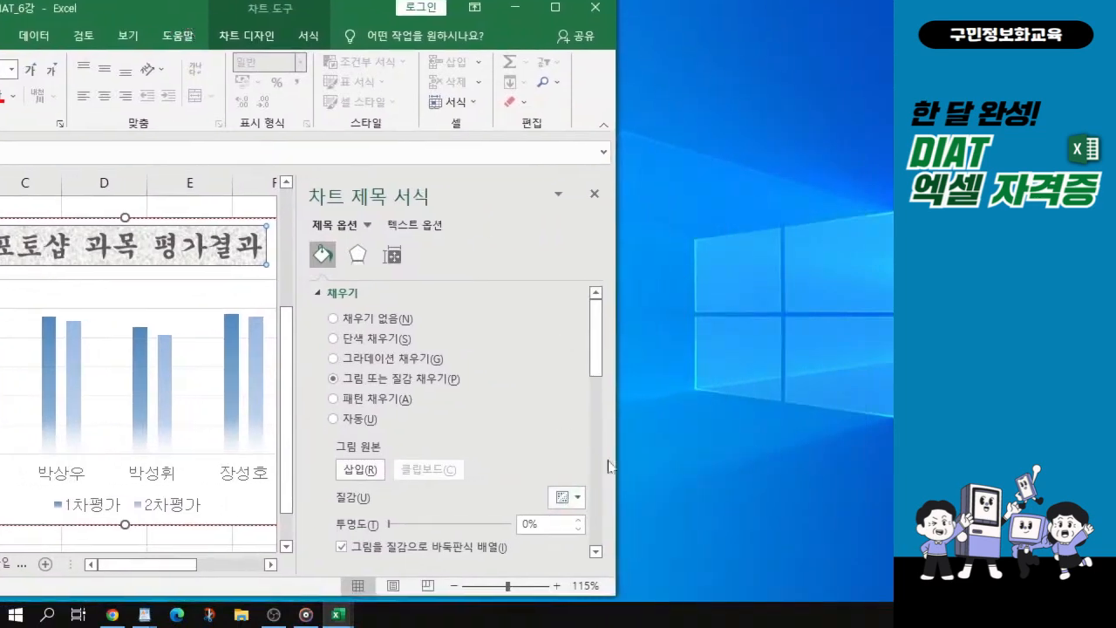
pyautogui.click(577, 500)
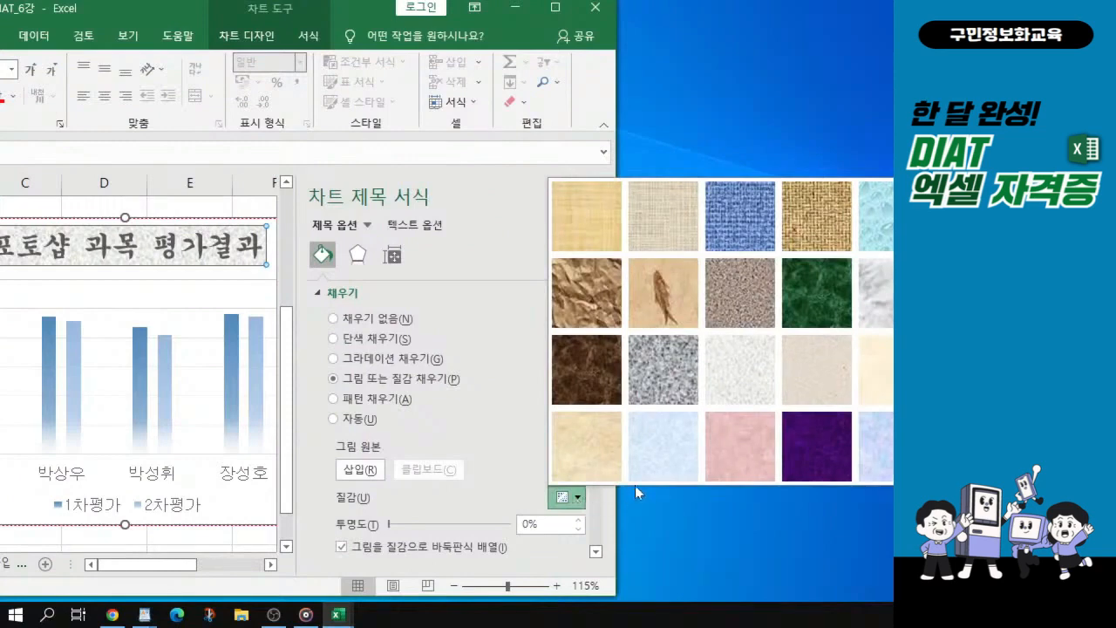
pyautogui.click(741, 380)
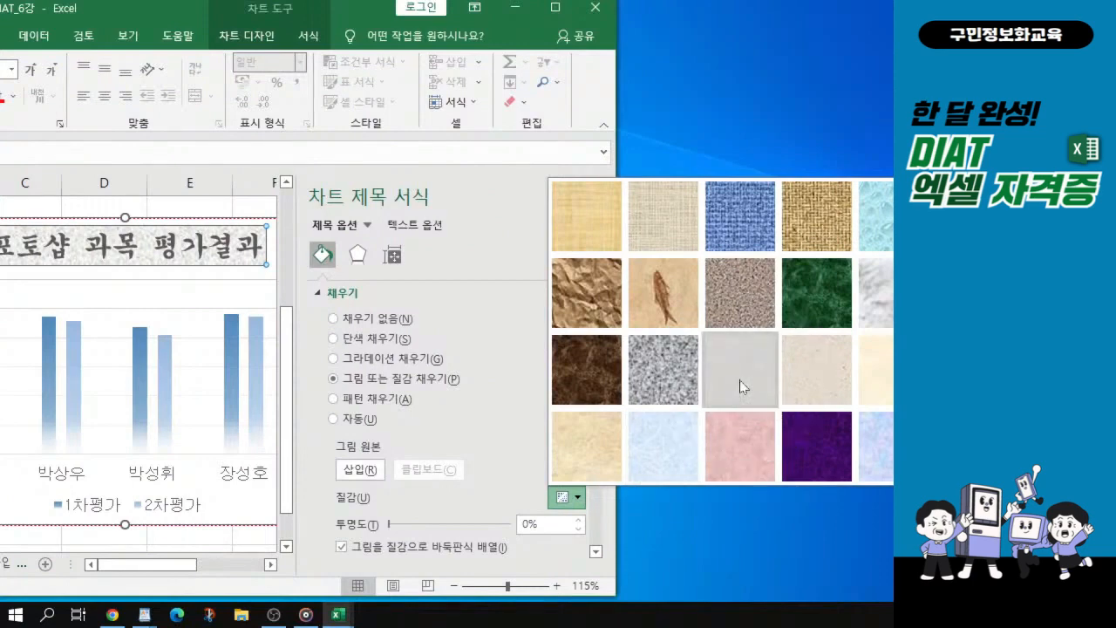
pyautogui.press('ctrl')
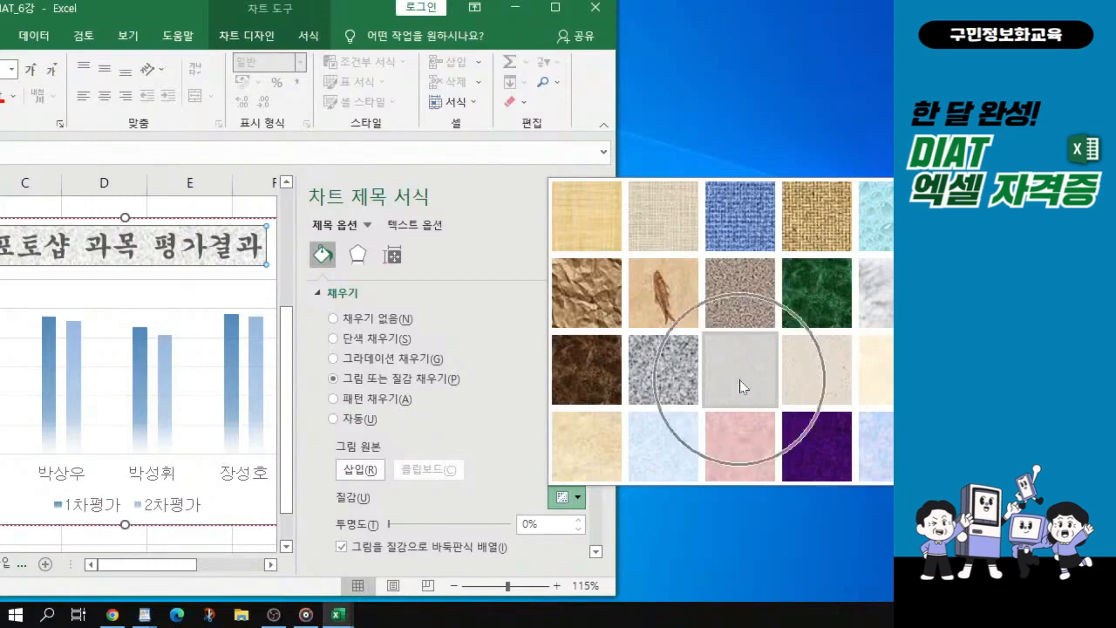
pyautogui.press('ctrl')
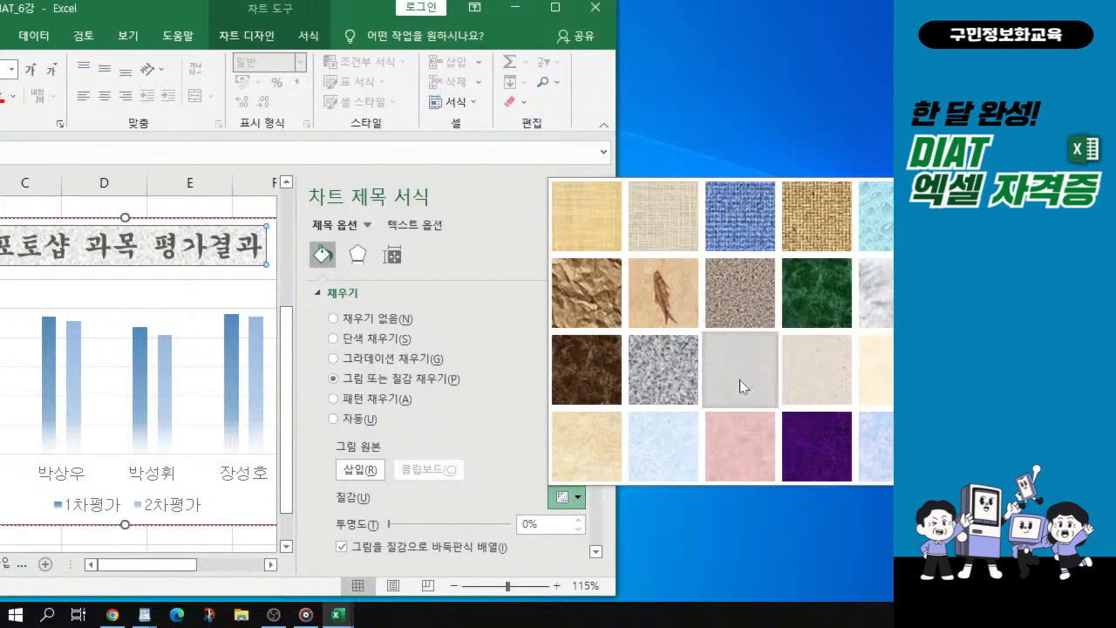
pyautogui.click(740, 379)
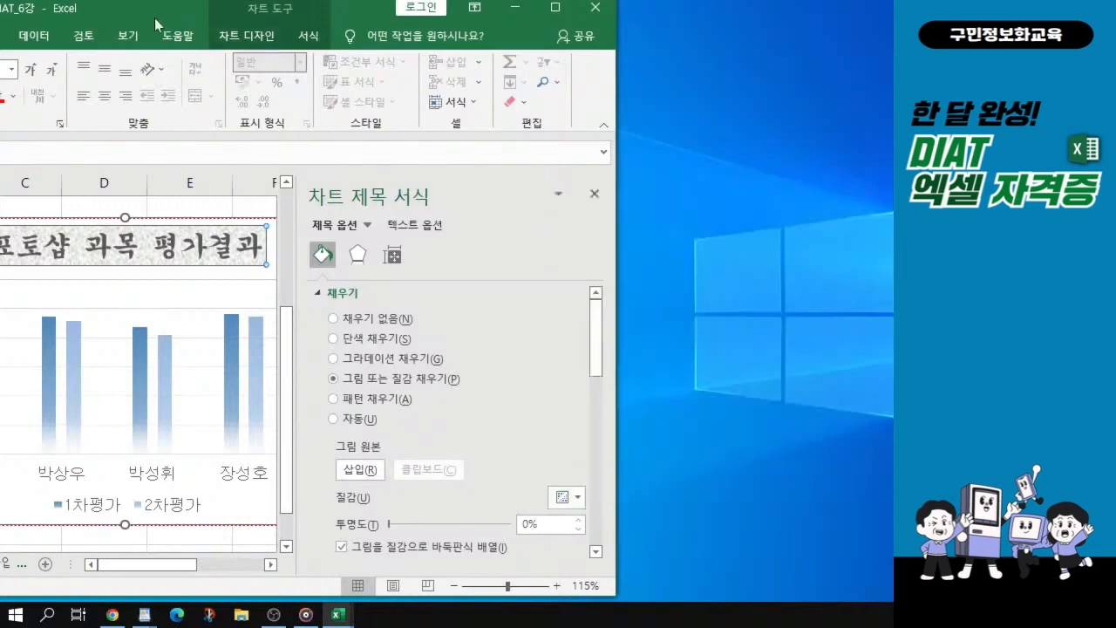
pyautogui.moveTo(156, 23); pyautogui.dragTo(418, 33)
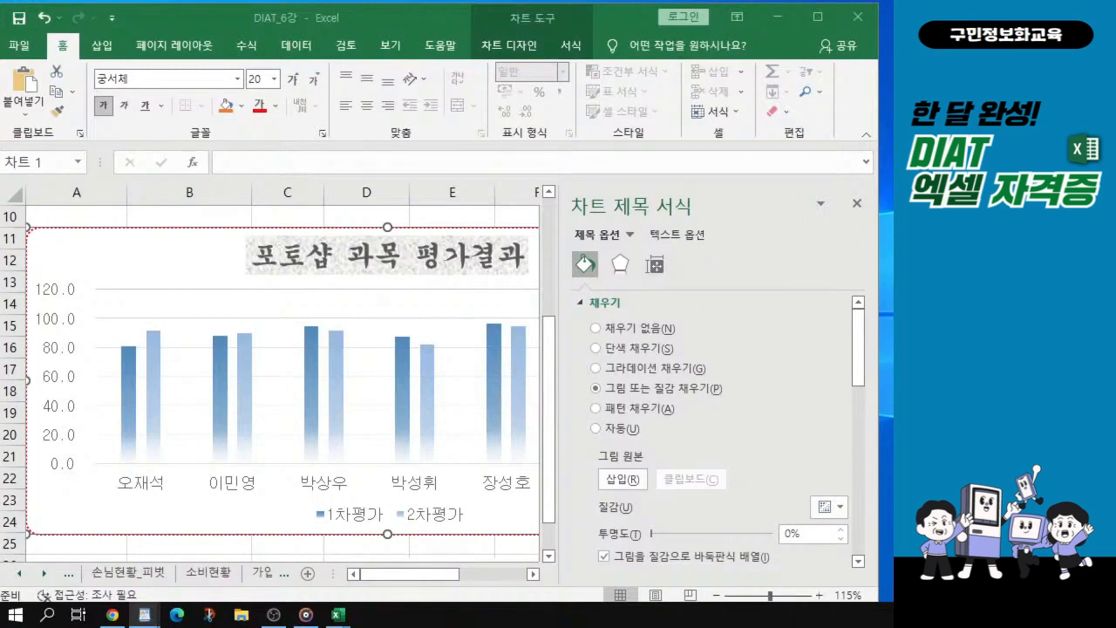
# - Select the chart's plot area (그림 영역) and give it a gradient fill (그라데이션 채우기)
pyautogui.click(162, 308)
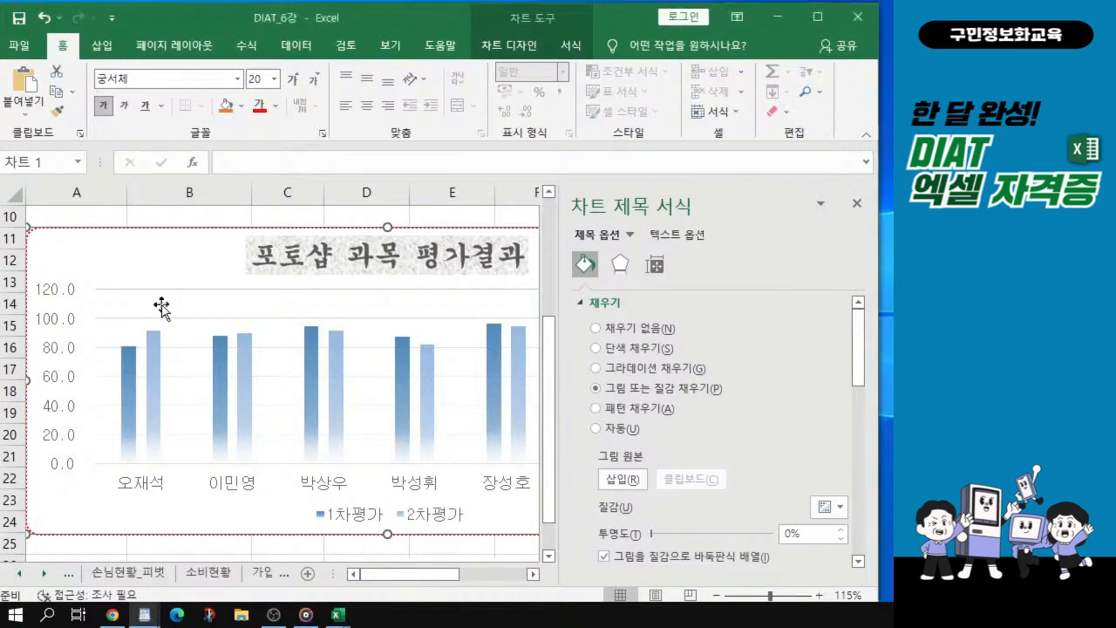
pyautogui.press('ctrl')
pyautogui.press('ctrl')
pyautogui.press('ctrl')
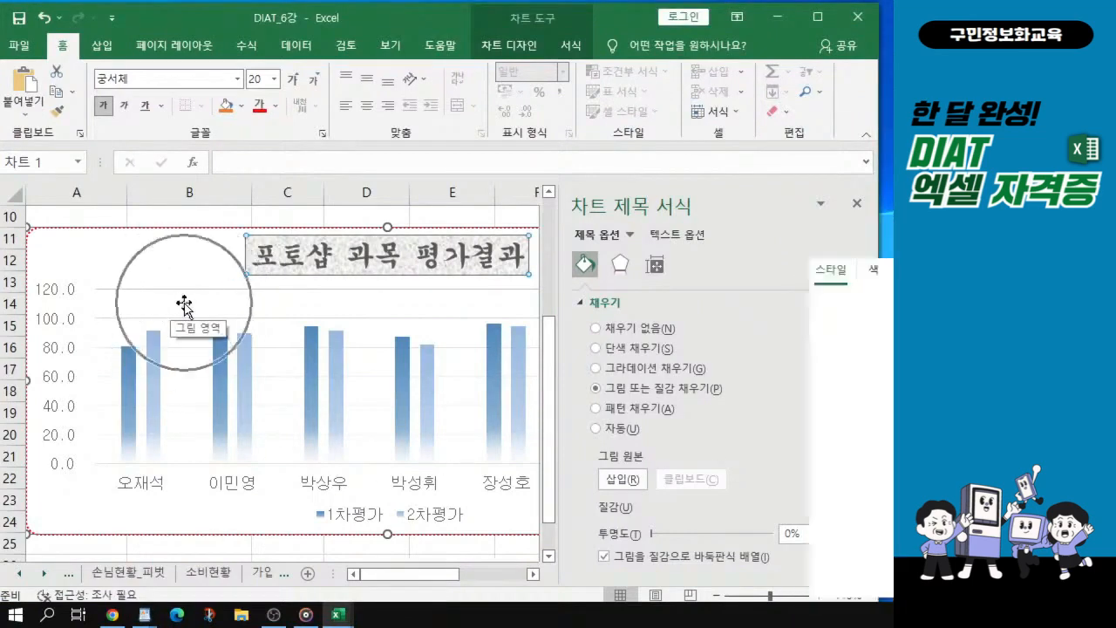
pyautogui.click(184, 305)
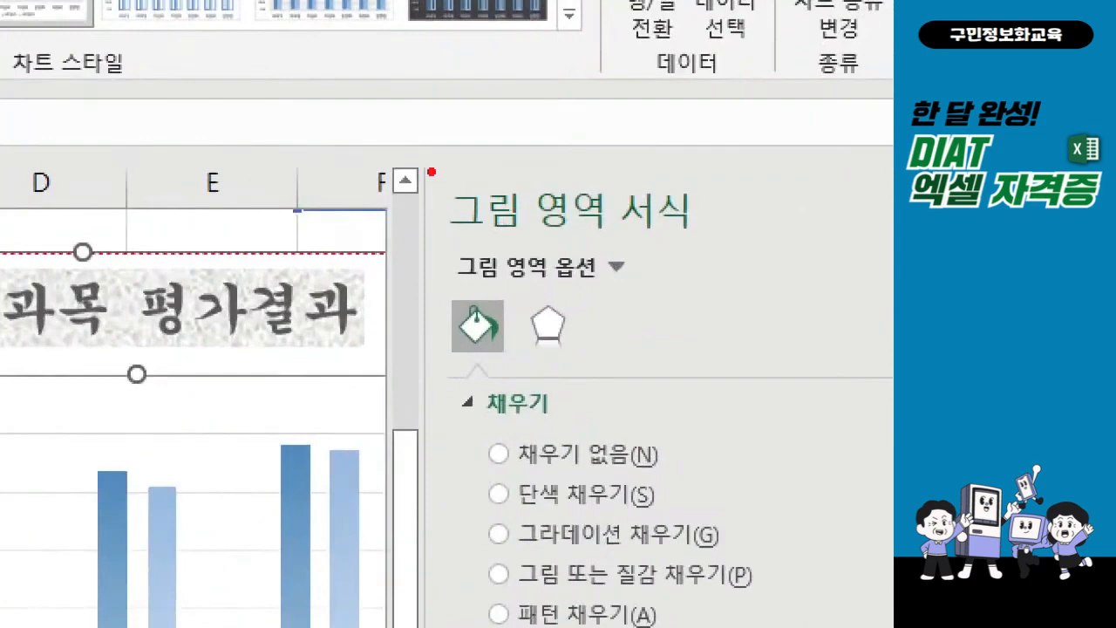
pyautogui.moveTo(204, 389)
pyautogui.mouseDown()
pyautogui.moveTo(221, 422)
pyautogui.moveTo(251, 400)
pyautogui.mouseUp()
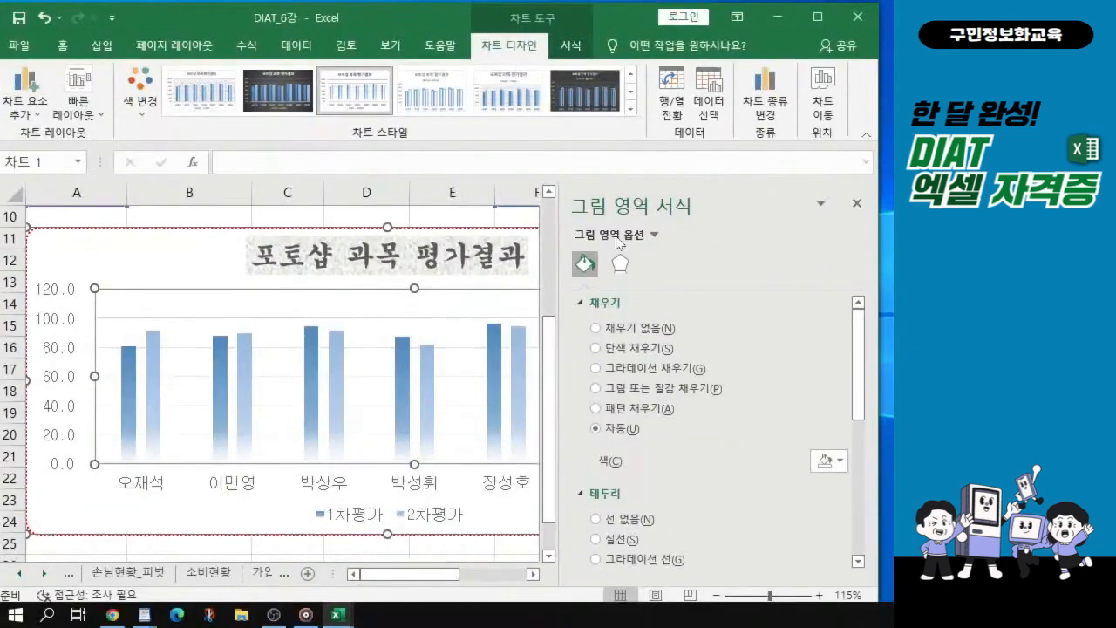
pyautogui.click(633, 375)
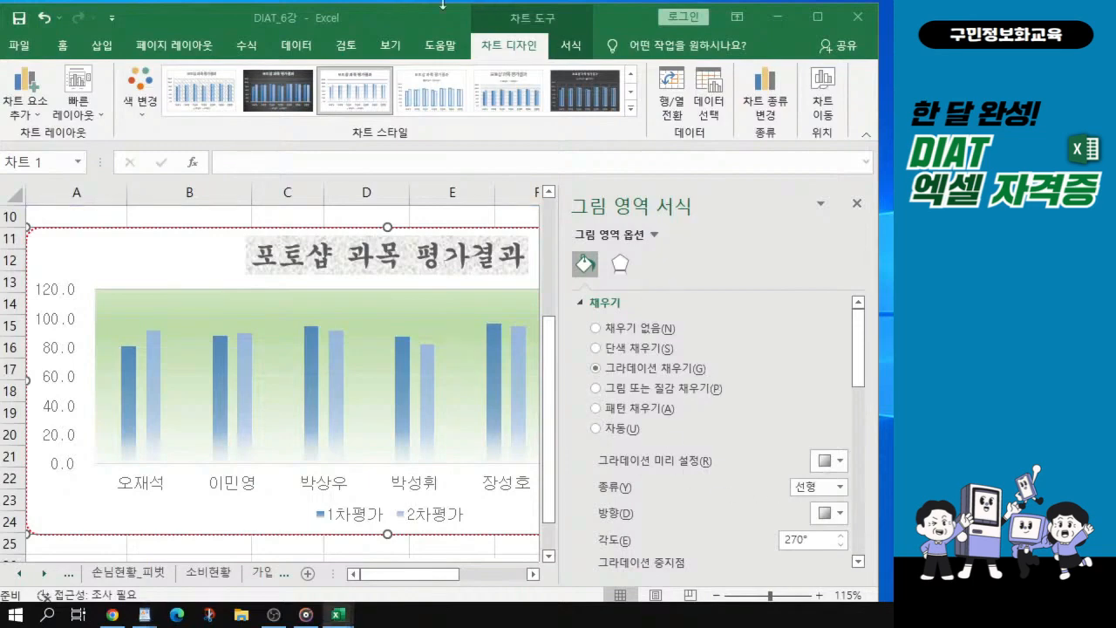
# - Apply the light orange preset gradient, first row and second column, to the plot area
pyautogui.doubleClick(342, 19)
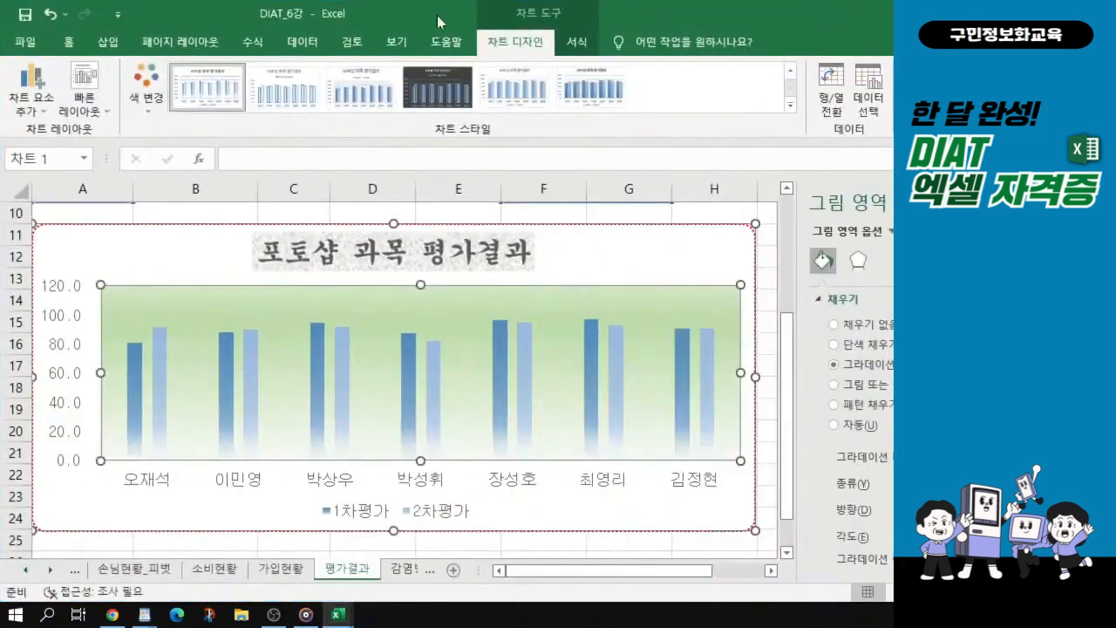
pyautogui.moveTo(439, 15); pyautogui.dragTo(164, 42)
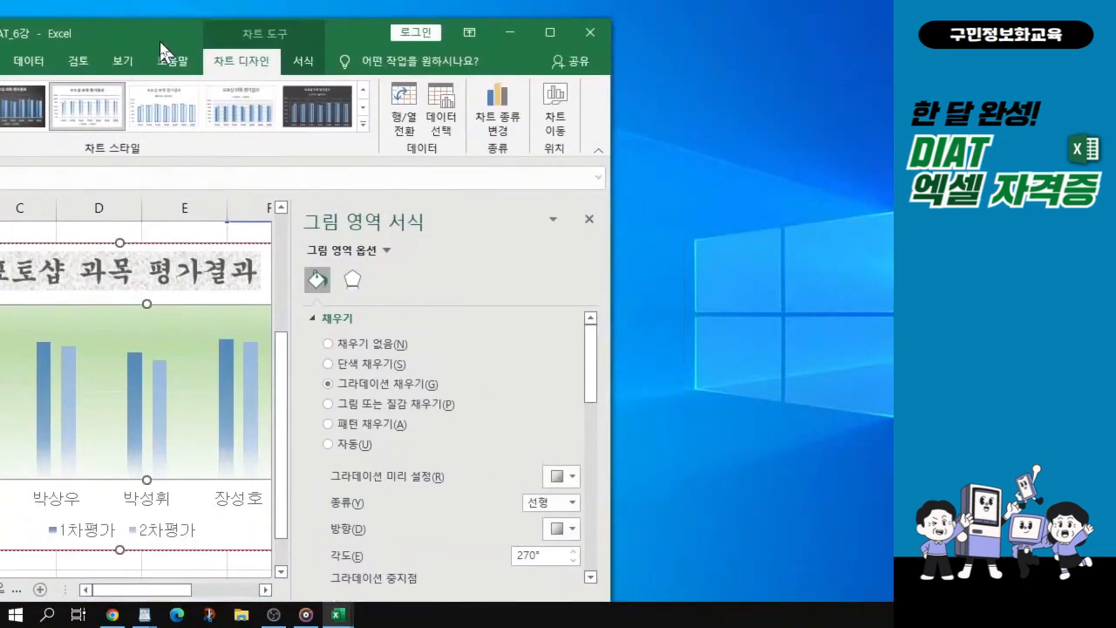
pyautogui.click(560, 477)
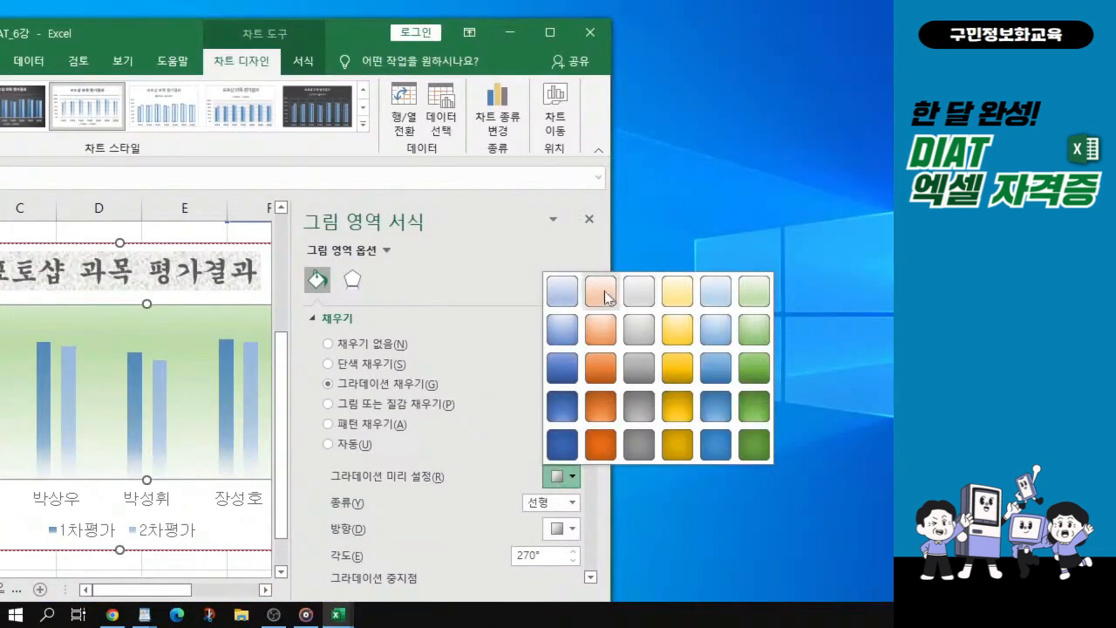
pyautogui.click(602, 292)
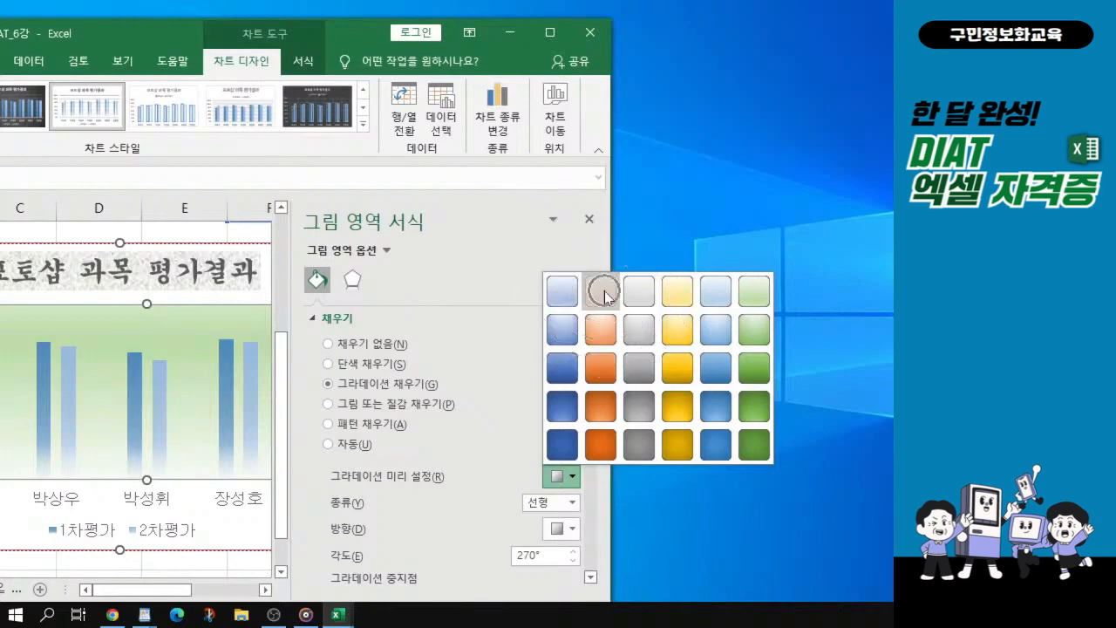
# - Apply the light orange preset gradient to the plot area with the direction in the first row, second column, and close the formatting pane
pyautogui.click(605, 294)
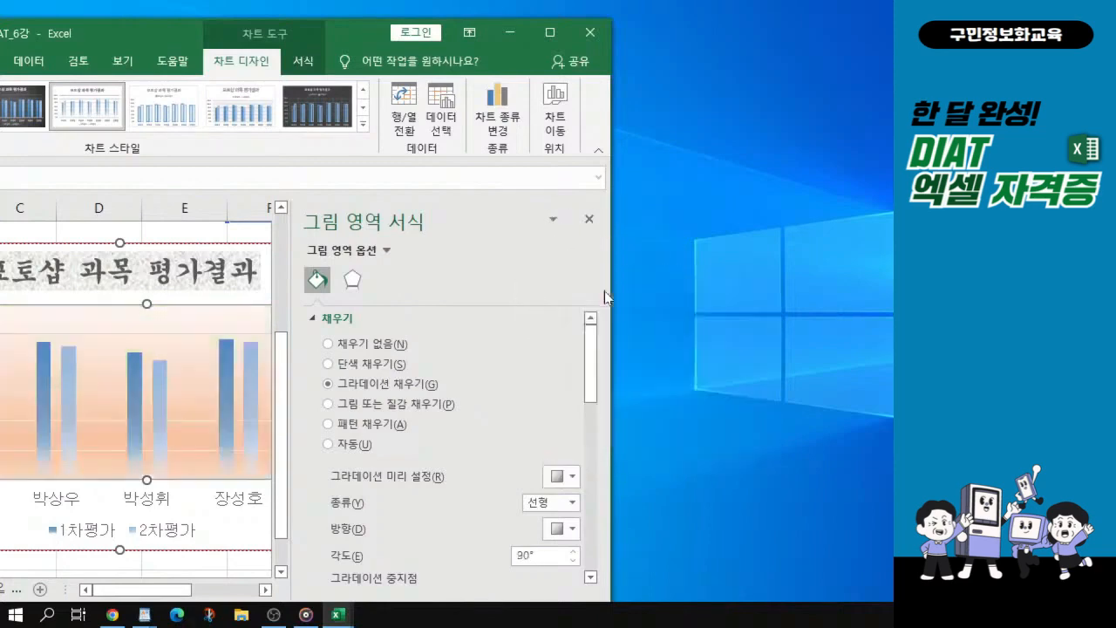
pyautogui.click(573, 530)
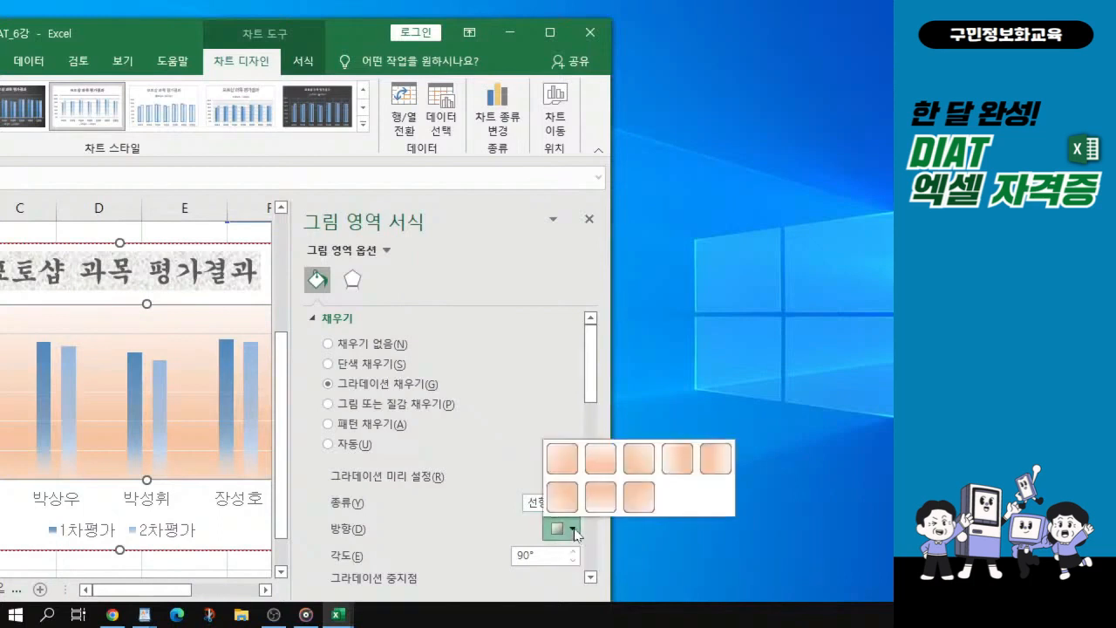
pyautogui.click(601, 457)
pyautogui.hotkey('alt', 'Tab')
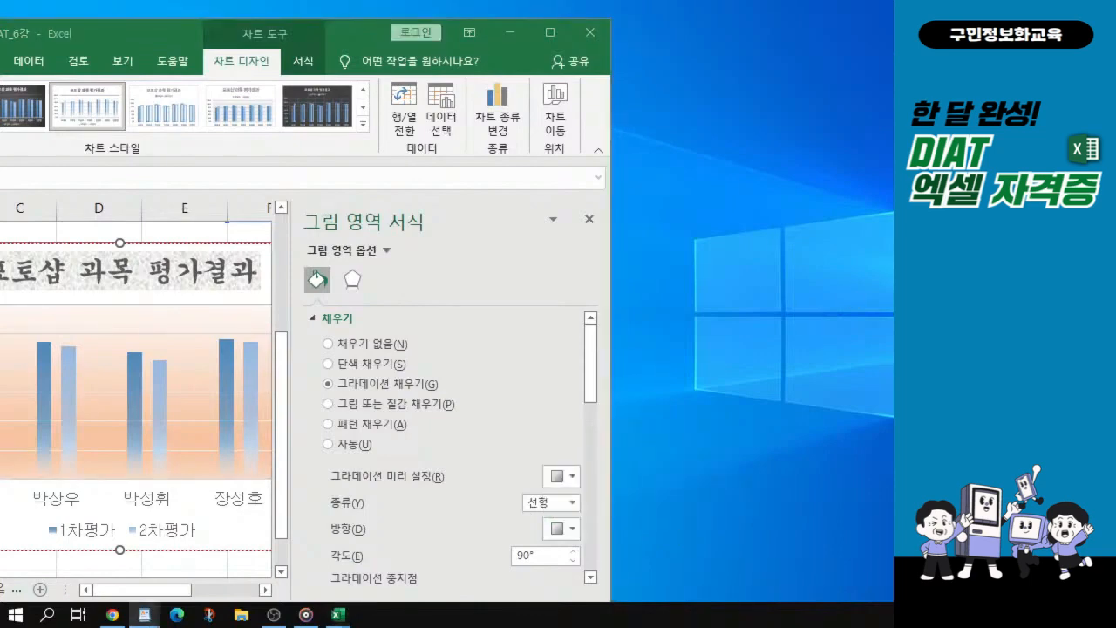
pyautogui.moveTo(163, 30); pyautogui.dragTo(439, 19)
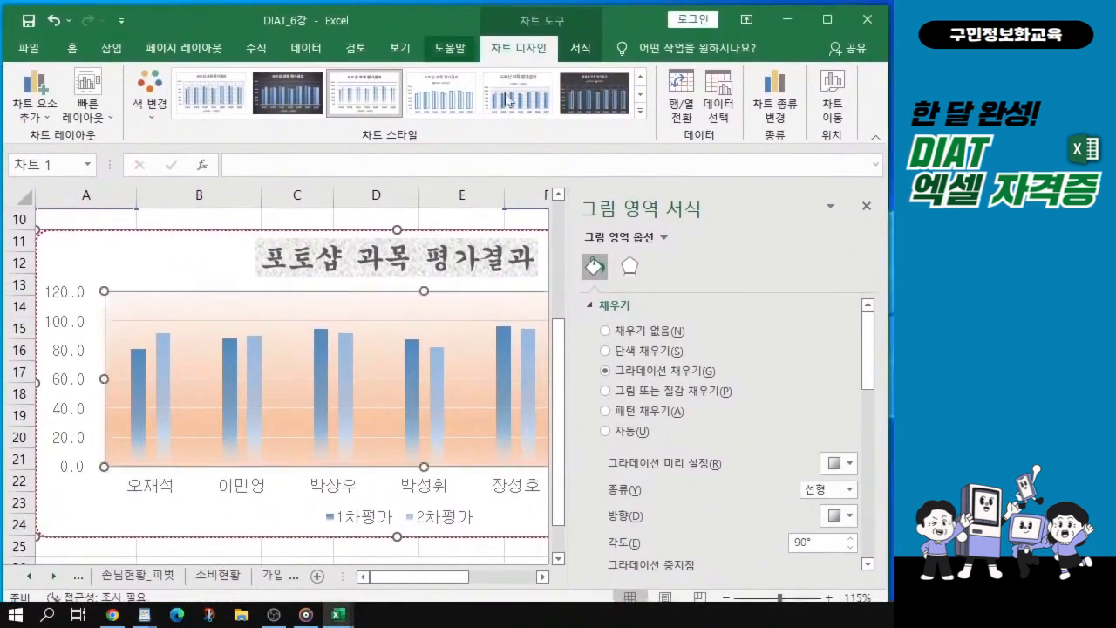
pyautogui.click(866, 209)
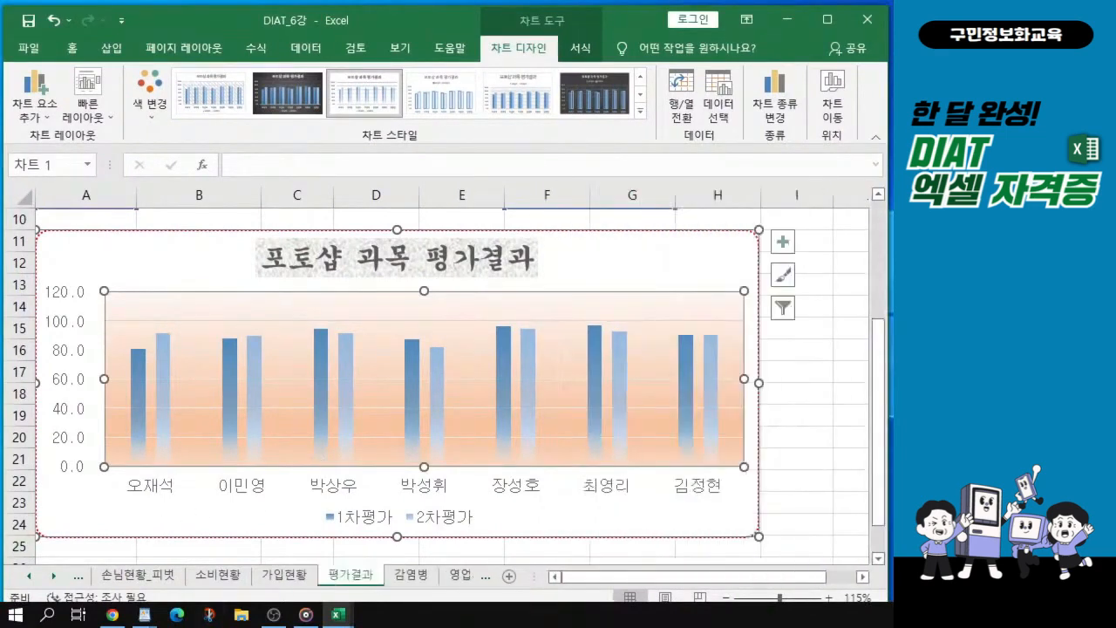
# - Add data labels at the outside end (바깥쪽 끝에) to the 2차평가 series only
pyautogui.hotkey('alt', 'Tab')
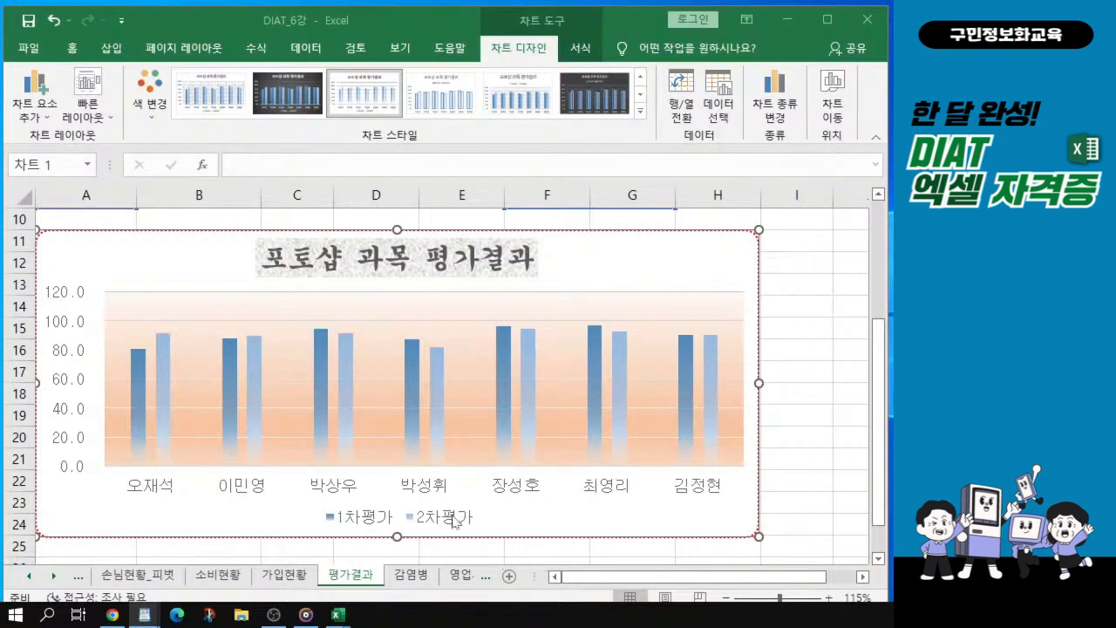
pyautogui.click(441, 443)
pyautogui.click(436, 428)
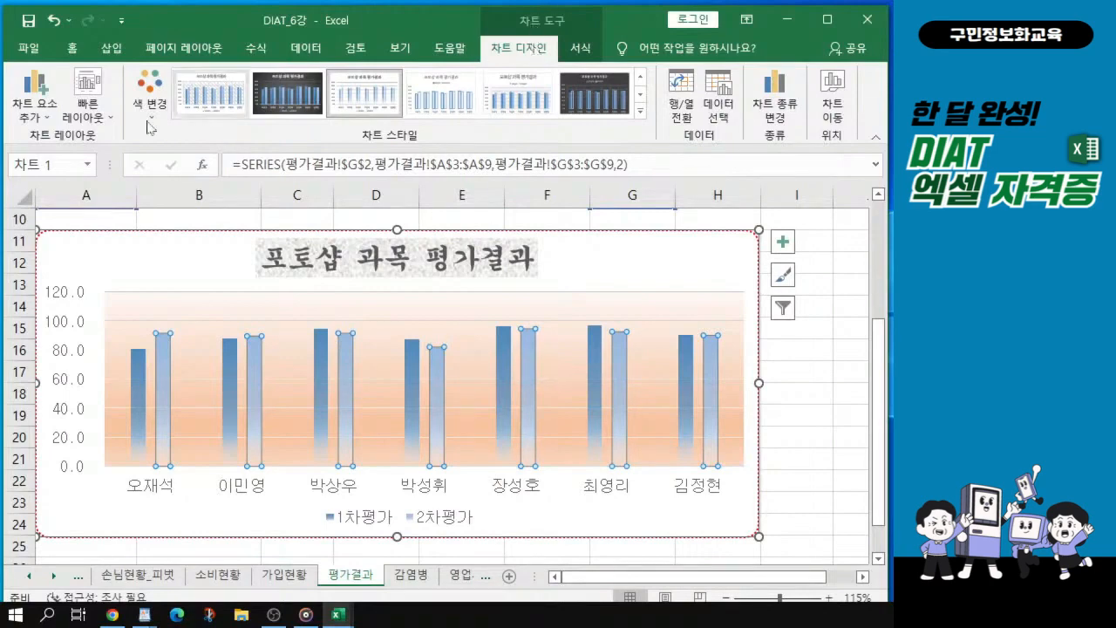
pyautogui.click(36, 109)
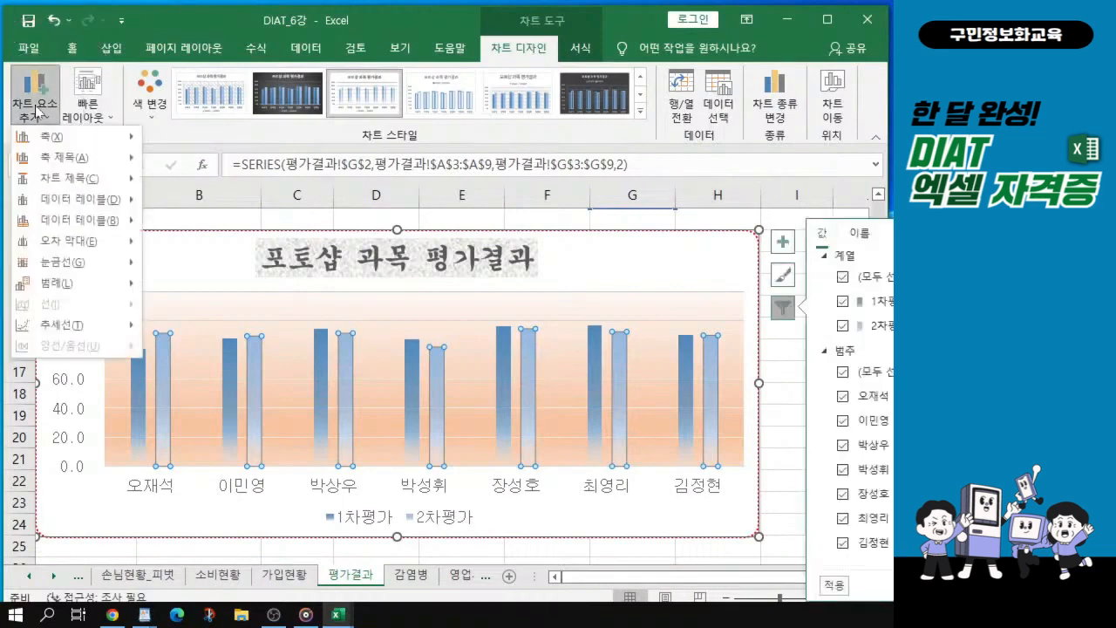
pyautogui.moveTo(54, 199)
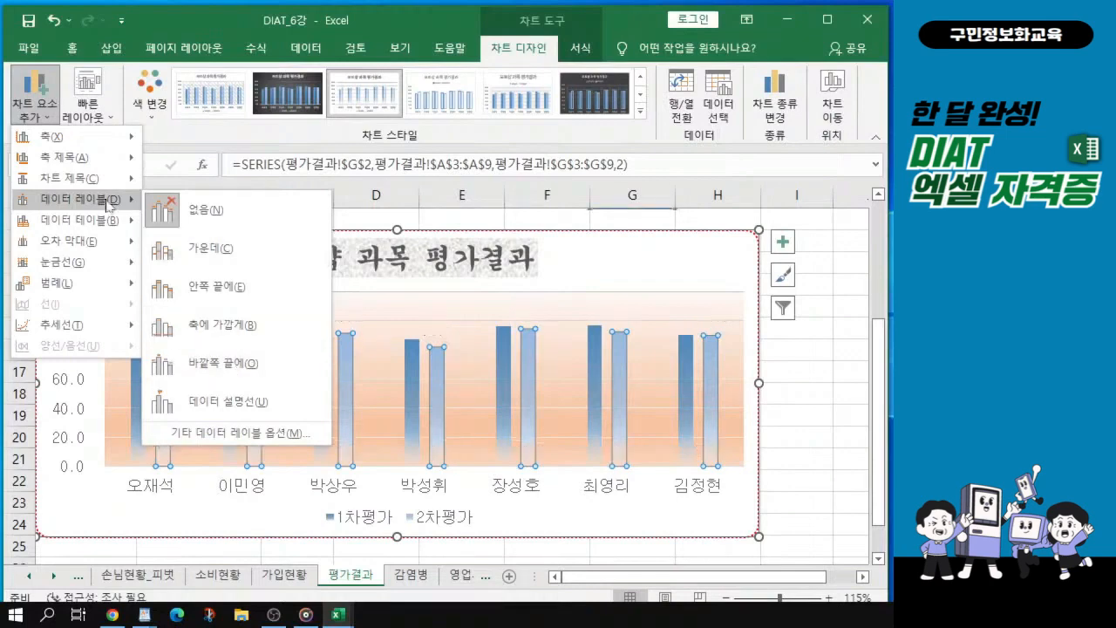
pyautogui.click(243, 365)
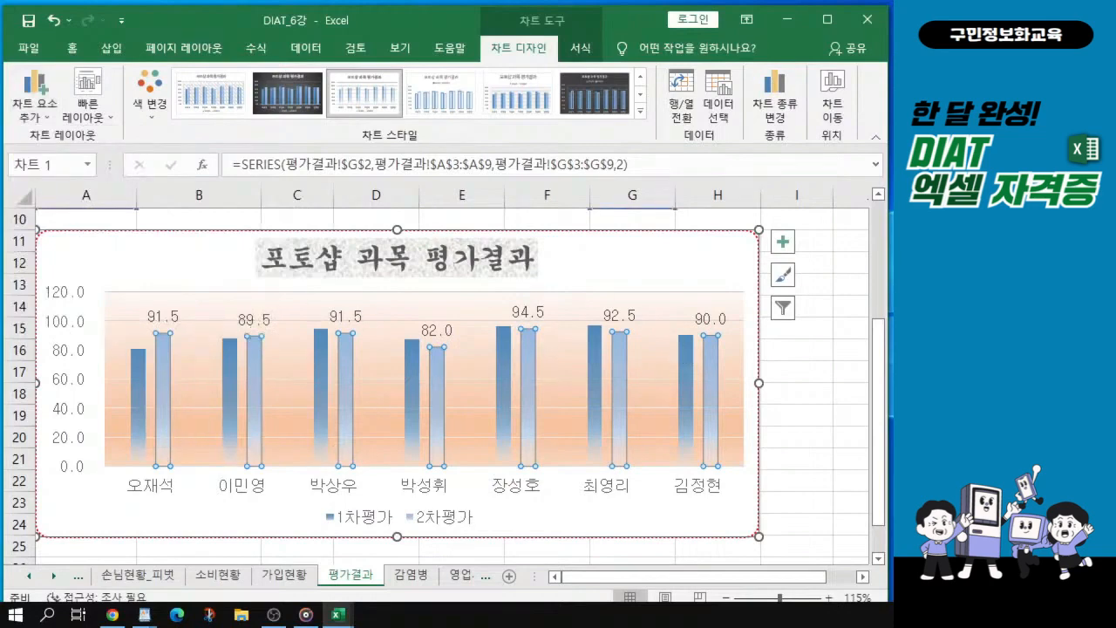
# - Compare the chart's data labels and value axis numbers with the finished chart in the 차트완성 workbook
pyautogui.hotkey('alt', 'Tab')
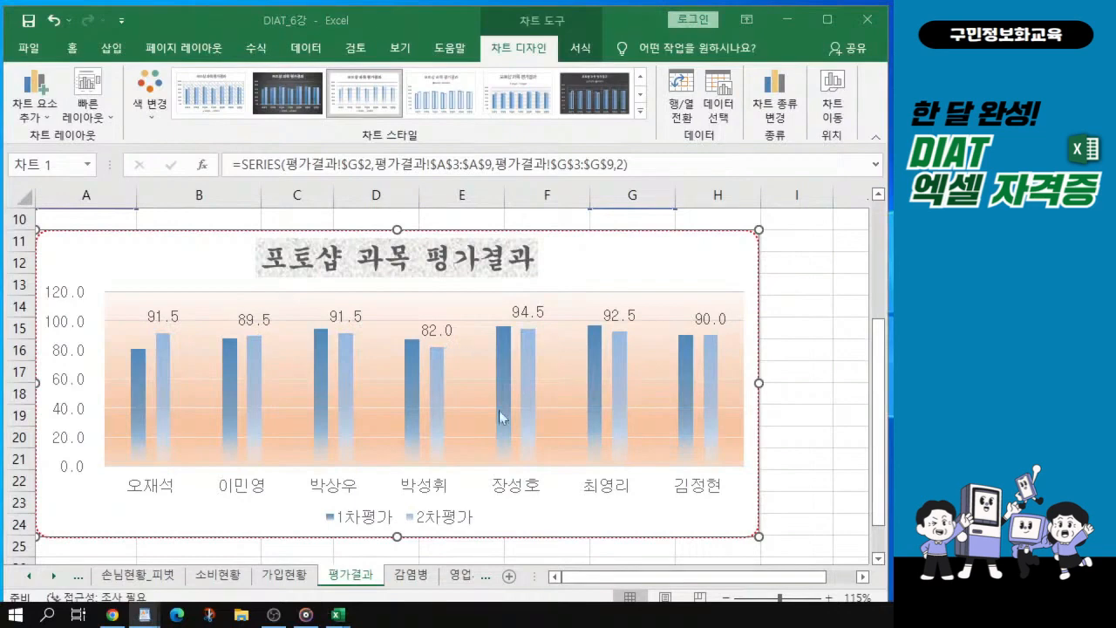
pyautogui.moveTo(0, 419); pyautogui.dragTo(487, 63)
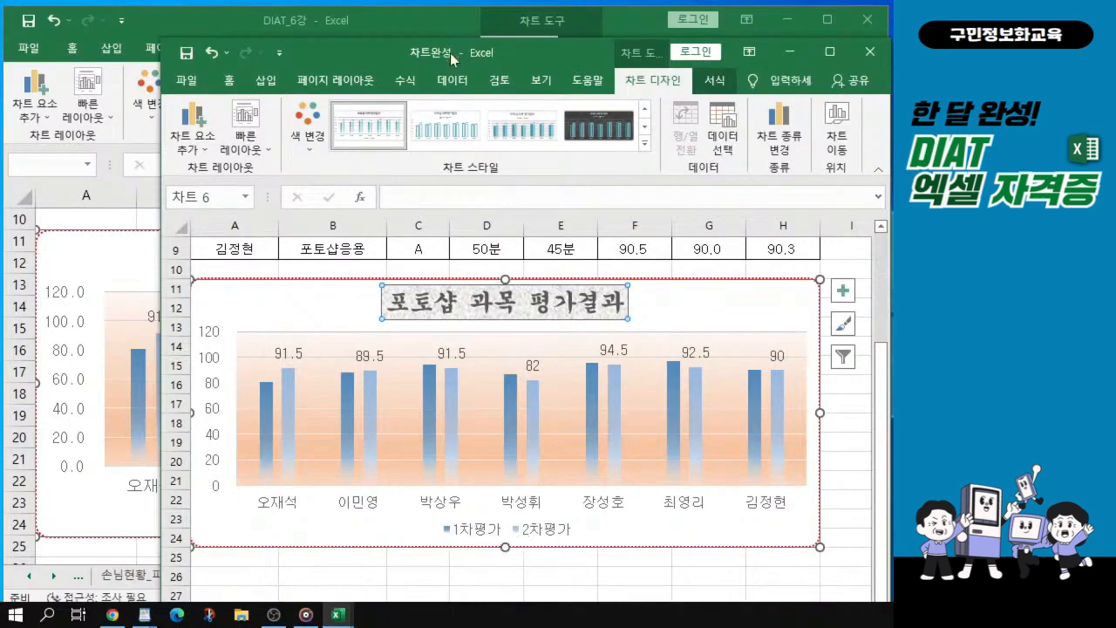
pyautogui.moveTo(450, 53); pyautogui.dragTo(480, 68)
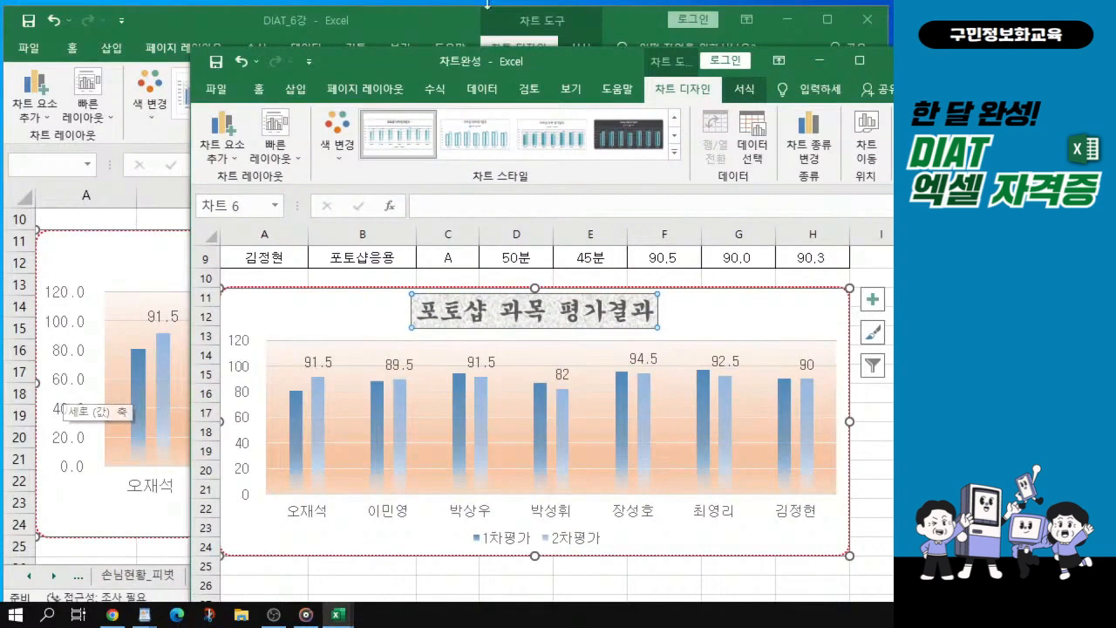
pyautogui.moveTo(479, 60); pyautogui.dragTo(2, 348)
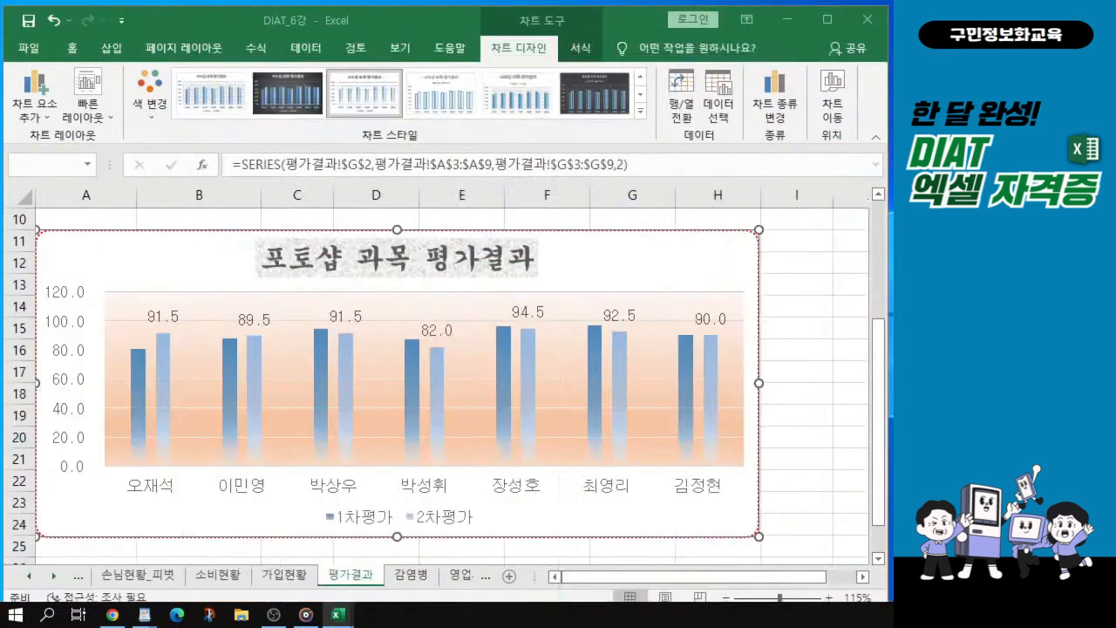
# - Set the number format (표시 형식) of the chart's vertical value axis to 0 decimal places and close the axis formatting pane
pyautogui.click(70, 436)
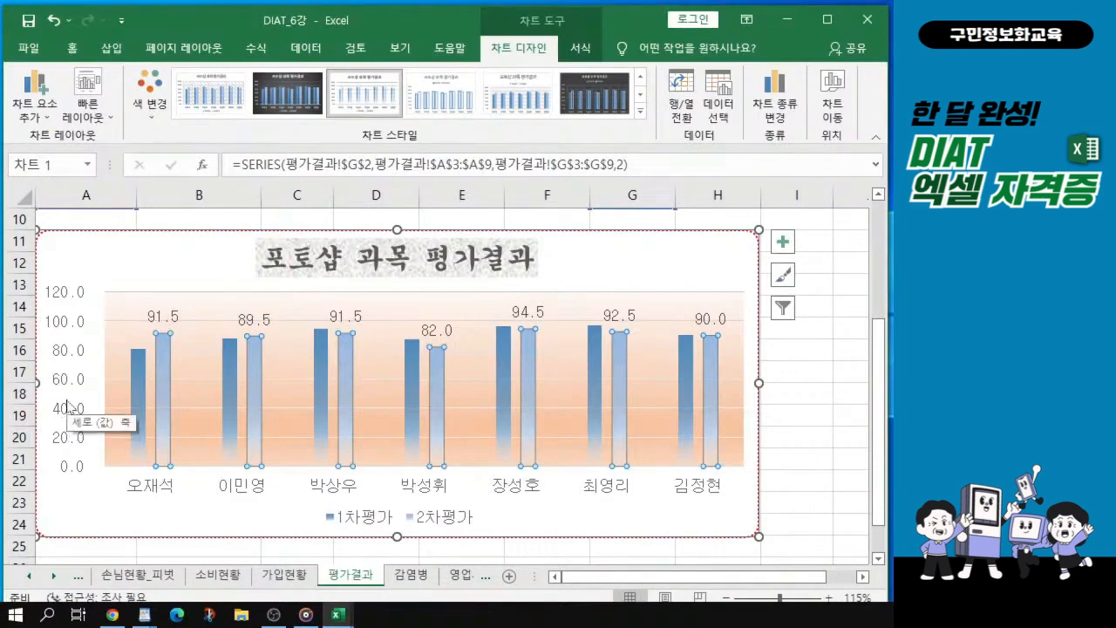
pyautogui.doubleClick(70, 407)
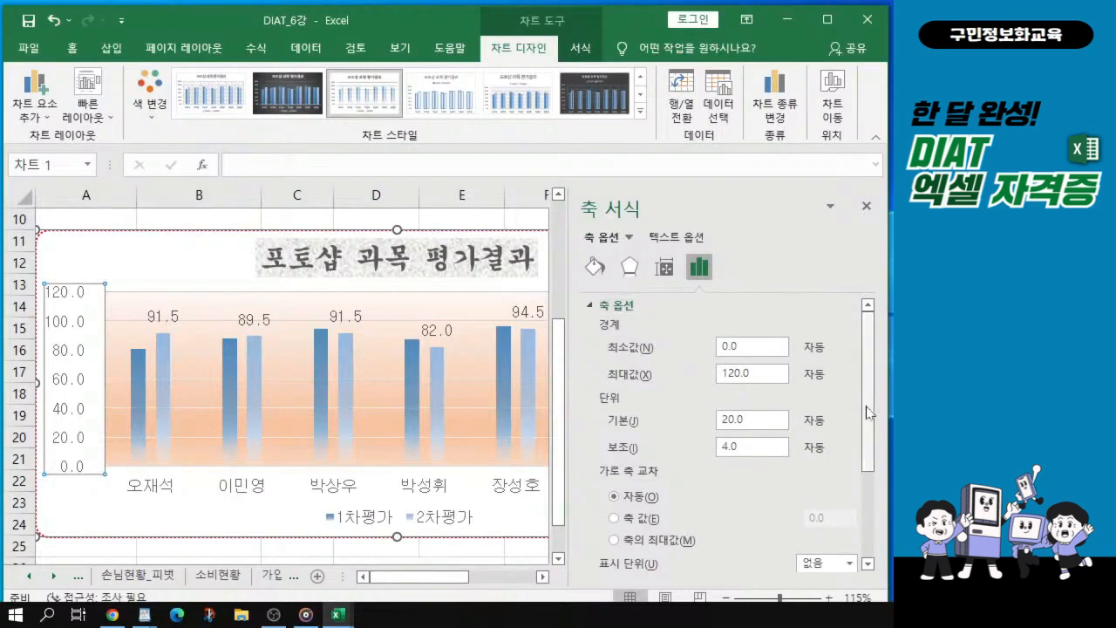
pyautogui.scroll(-2, 873, 403)
pyautogui.scroll(-4, 881, 424)
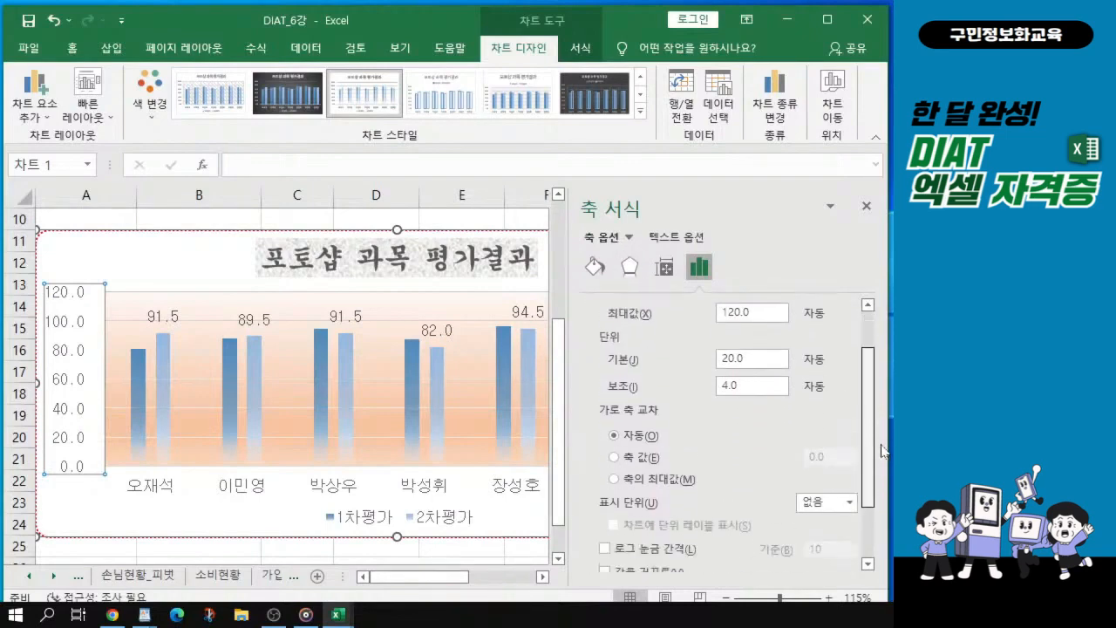
pyautogui.scroll(3, 885, 442)
pyautogui.scroll(-3, 885, 443)
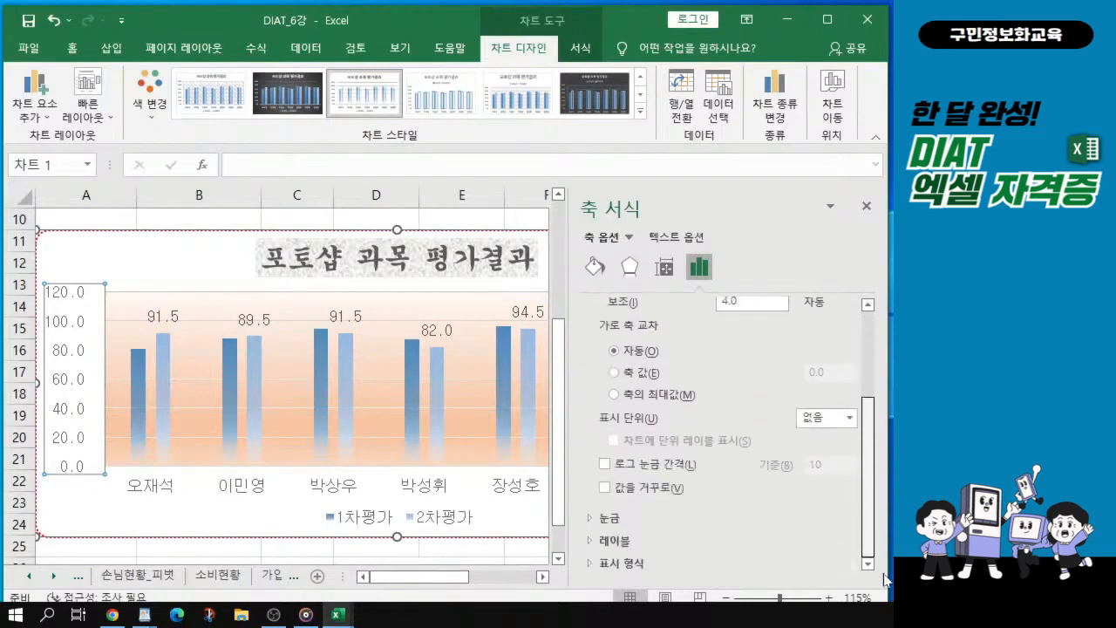
pyautogui.click(608, 566)
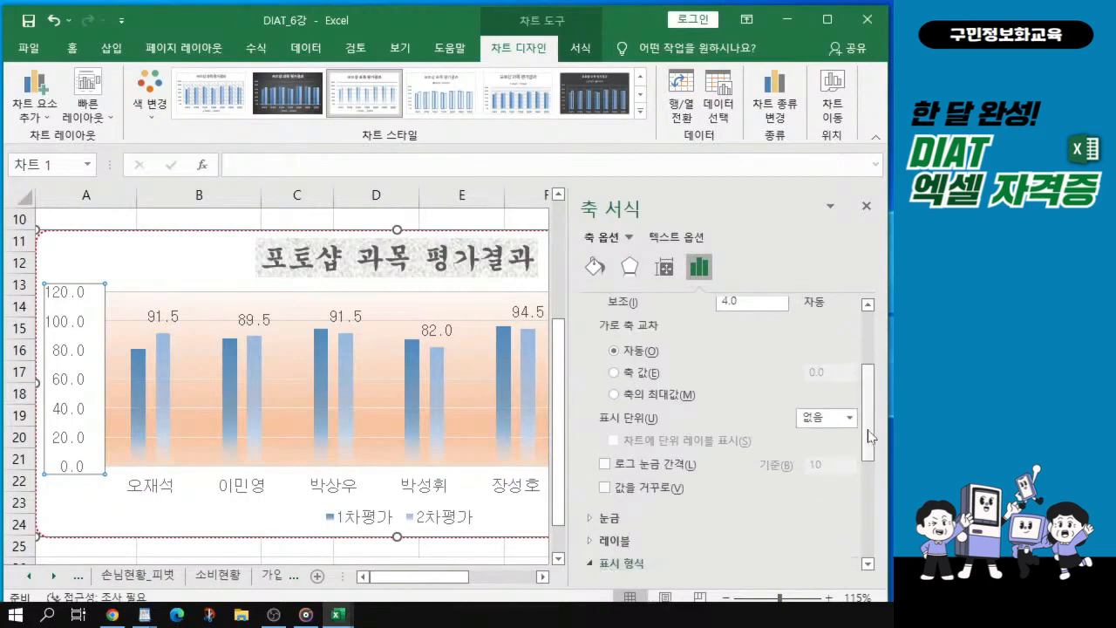
pyautogui.scroll(-5, 602, 497)
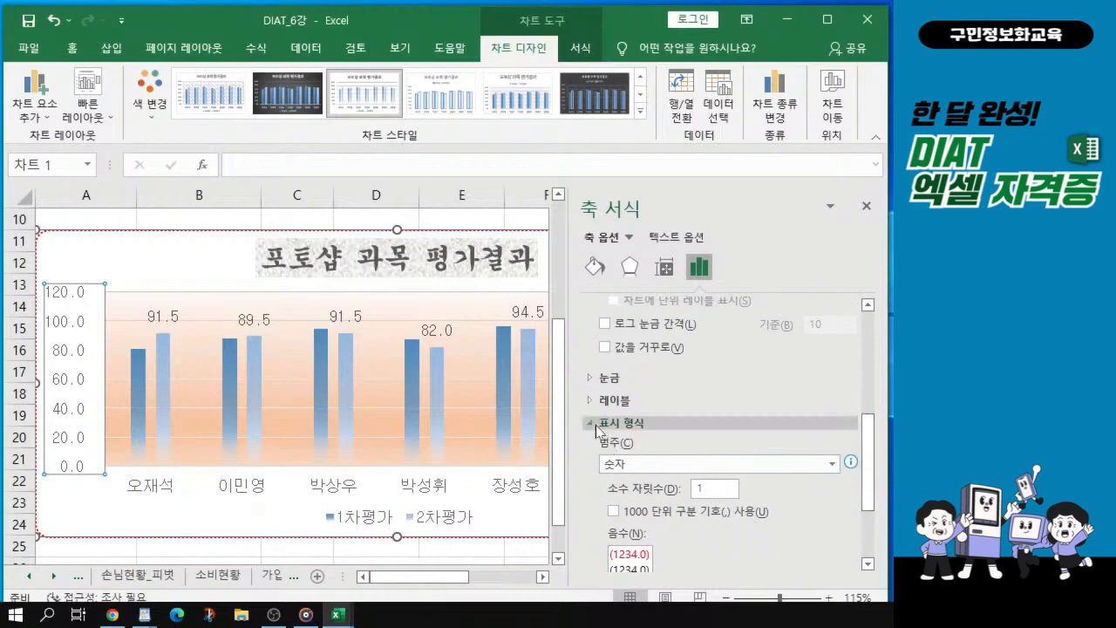
pyautogui.moveTo(876, 502); pyautogui.dragTo(875, 539)
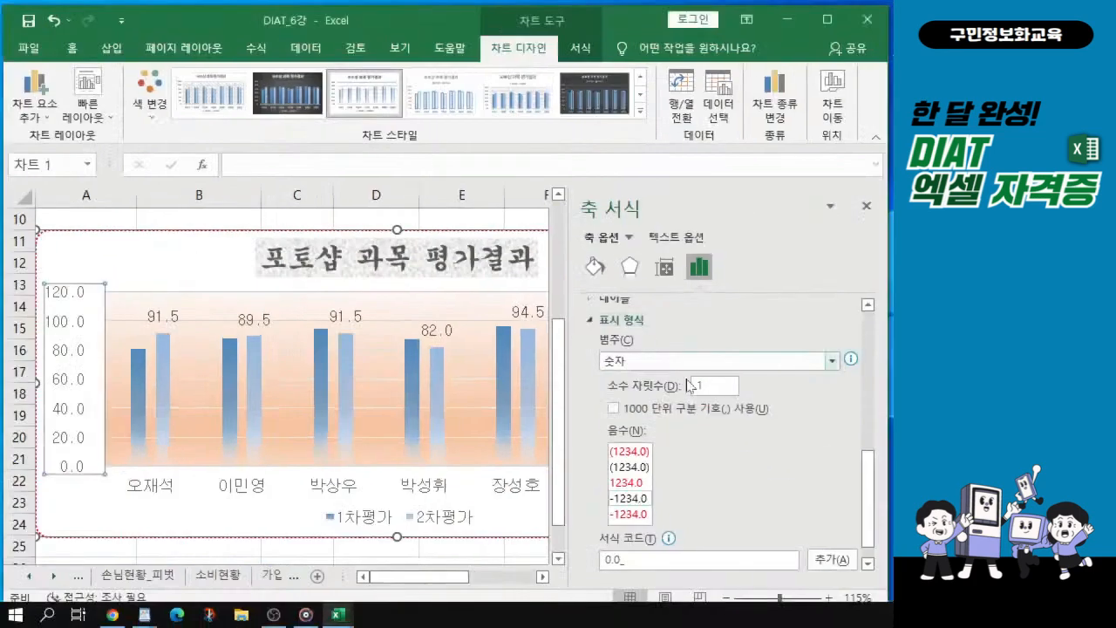
pyautogui.click(692, 386)
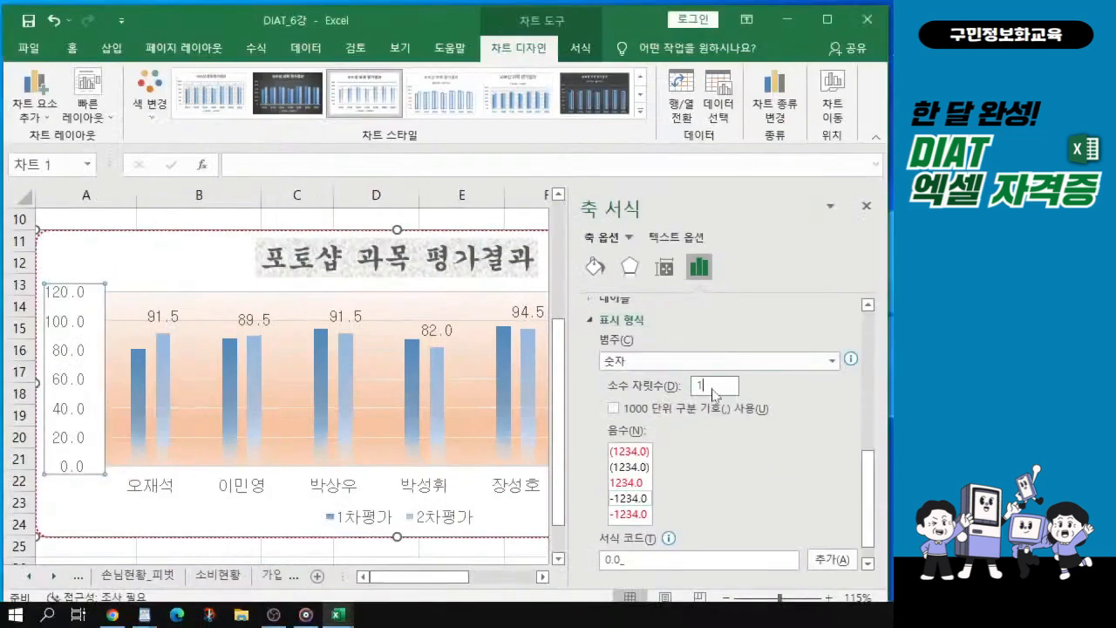
pyautogui.write('0')
pyautogui.press('Return')
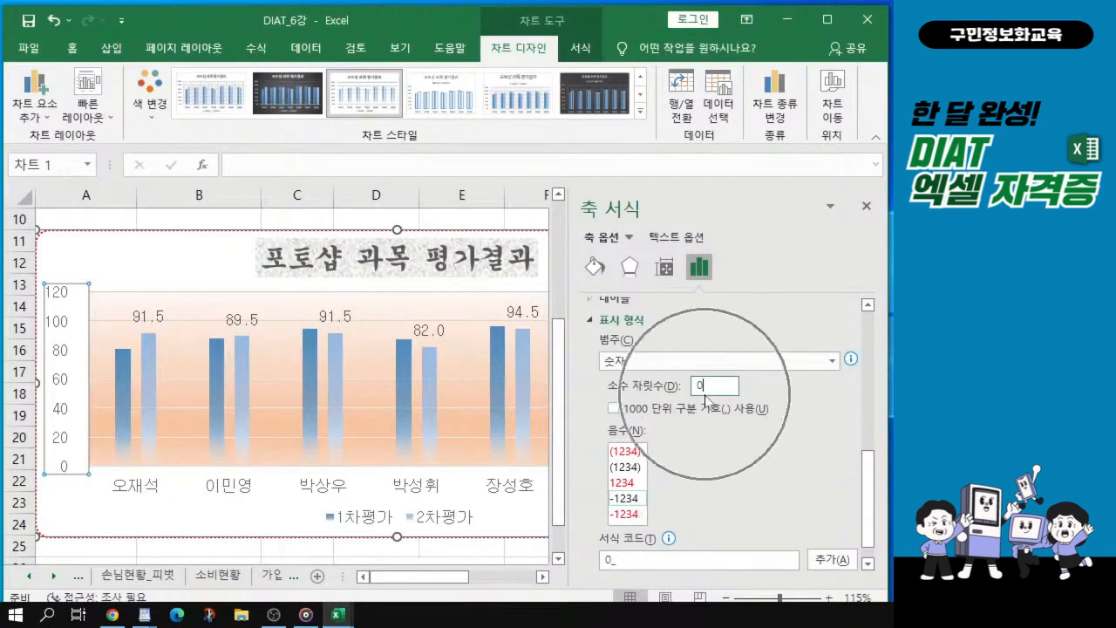
pyautogui.click(866, 207)
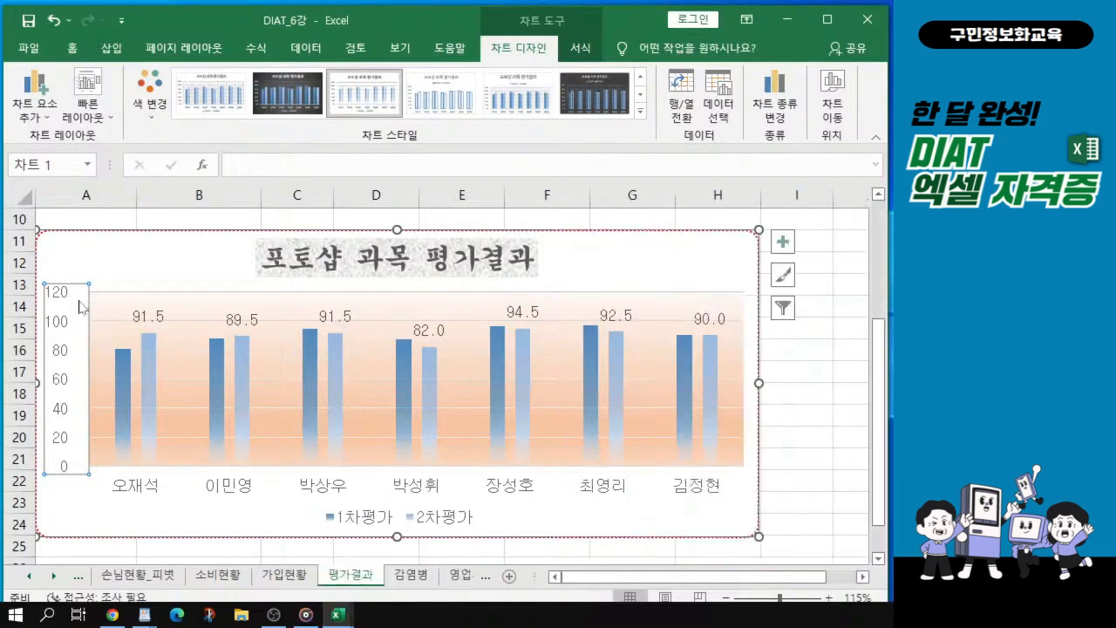
# - Check the chart once more against the 차트완성 workbook and save the DIAT_6강 workbook
pyautogui.moveTo(122, 406); pyautogui.dragTo(513, 109)
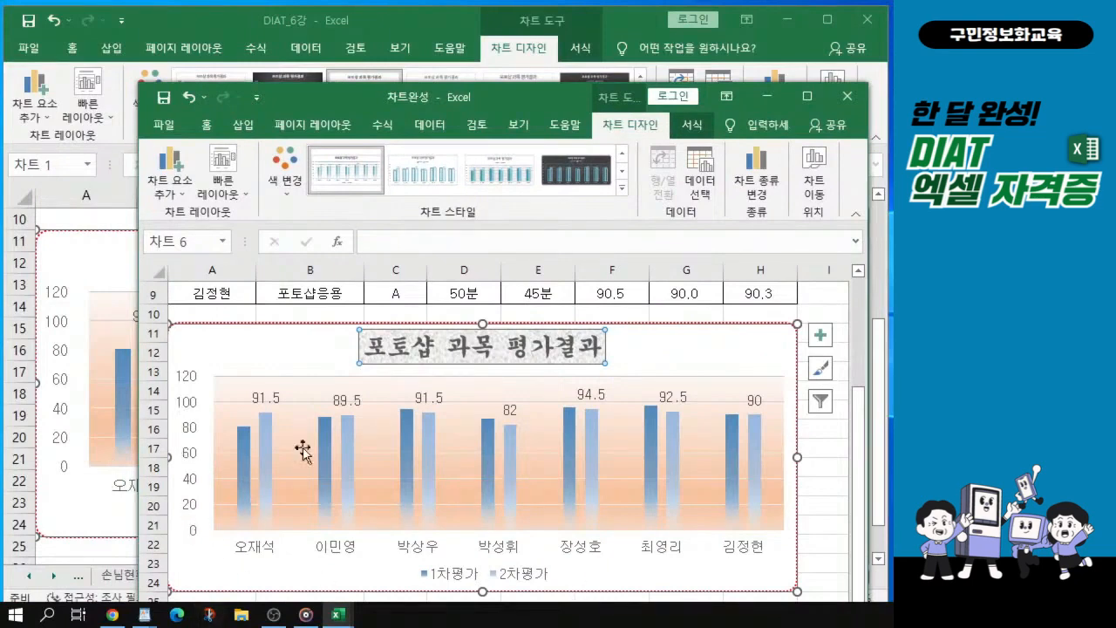
pyautogui.moveTo(453, 94); pyautogui.dragTo(0, 405)
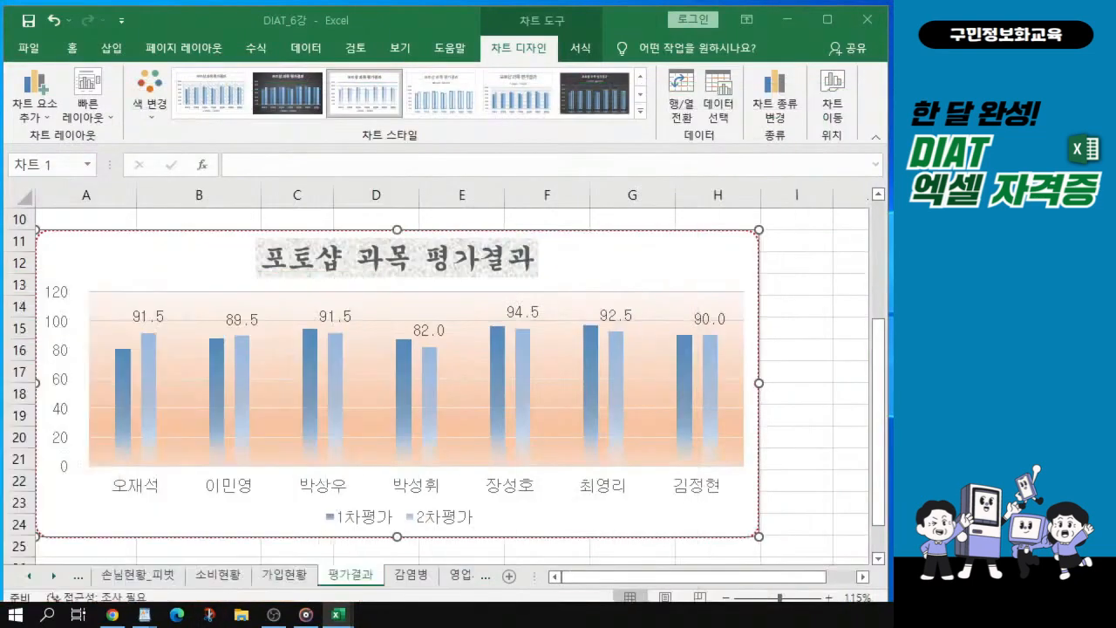
pyautogui.click(617, 523)
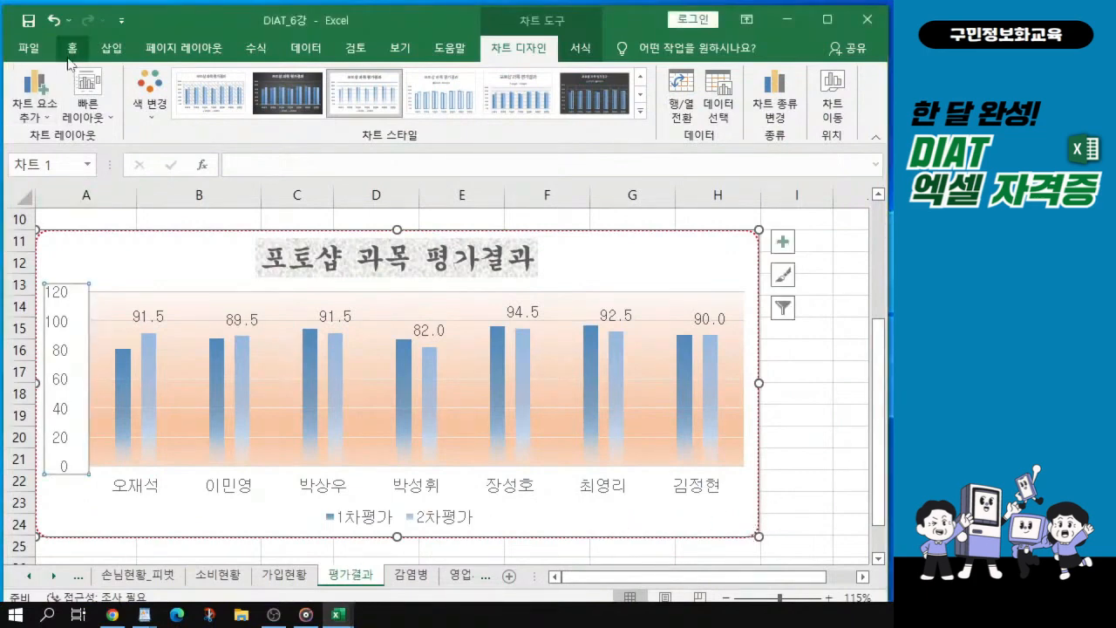
pyautogui.click(22, 48)
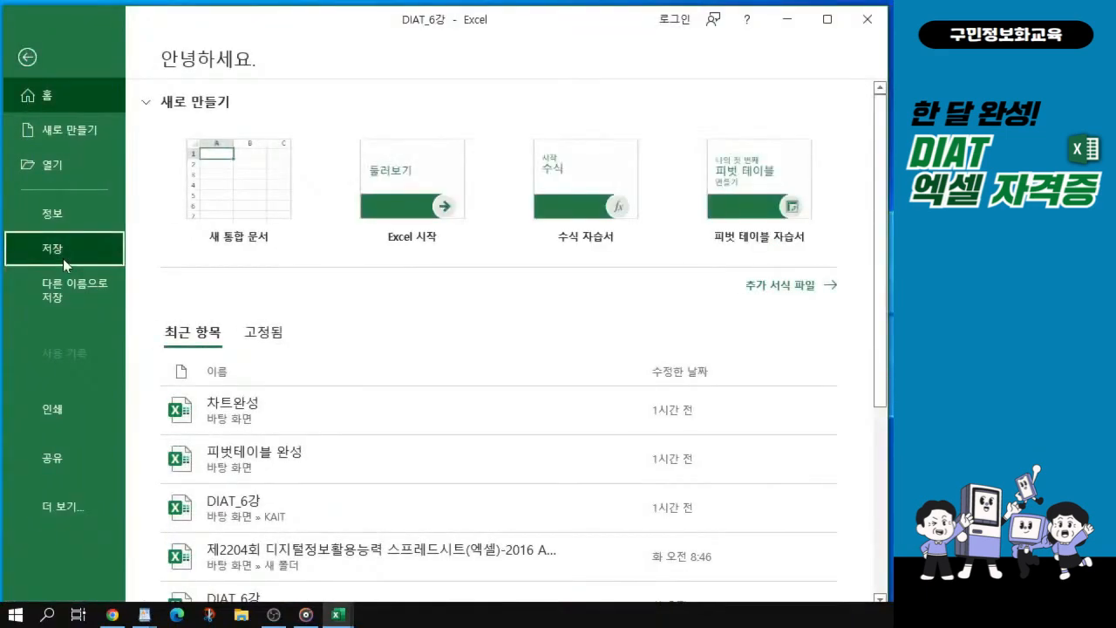
pyautogui.click(63, 253)
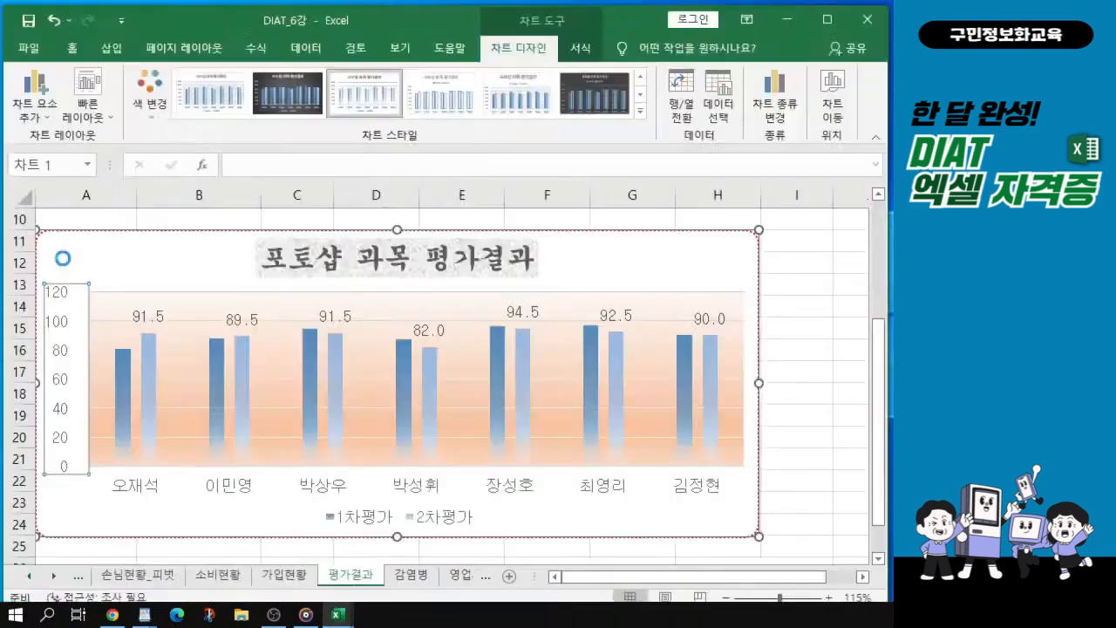